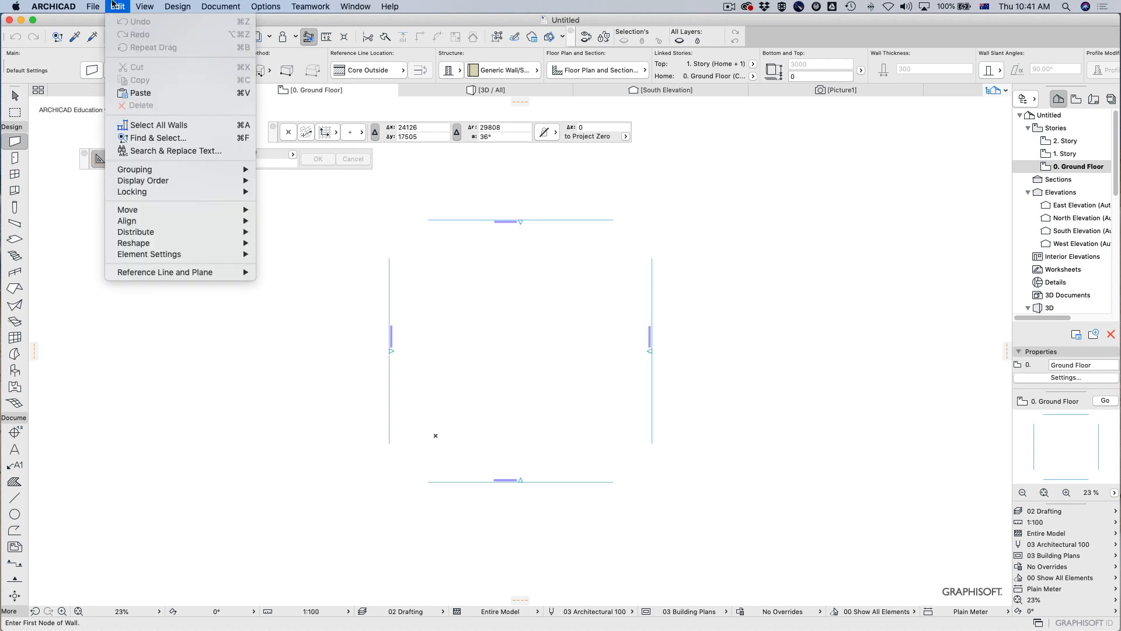
Step: Turn on the construction grid display in the Ground Floor plan
mouse_move(101, 3)
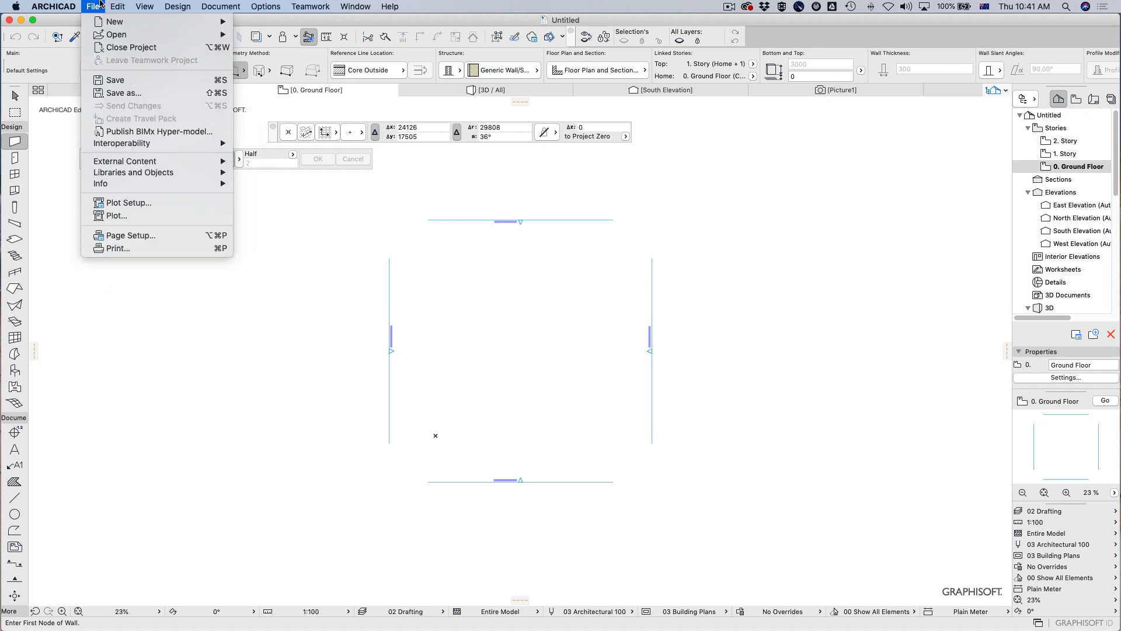
mouse_move(144, 6)
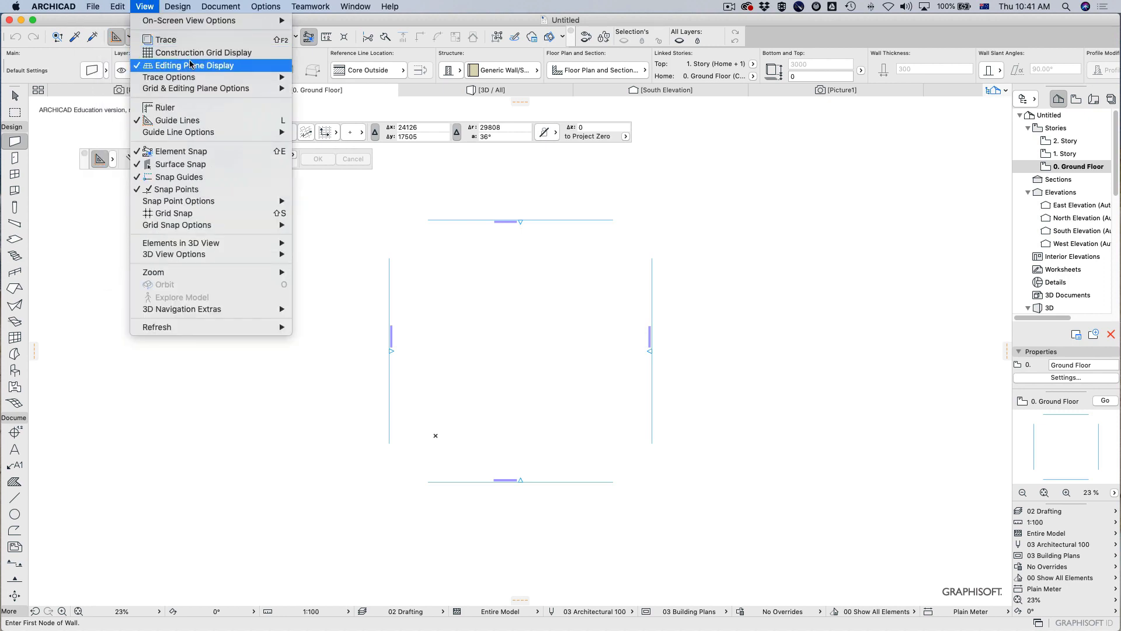
left_click(207, 53)
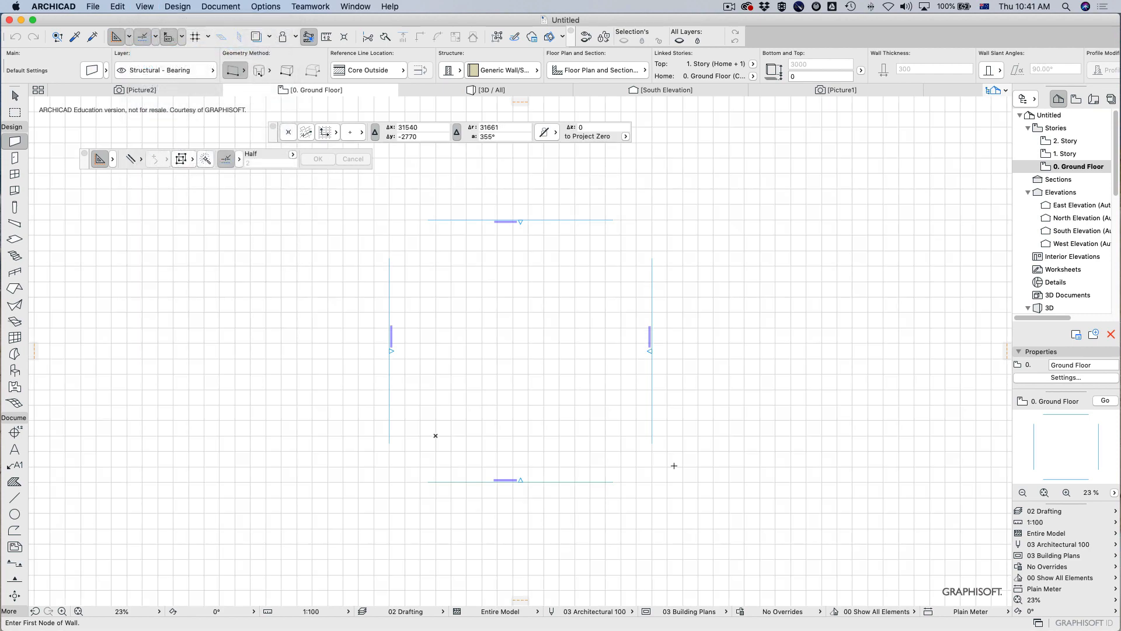
scroll(530, 380, "up", 3)
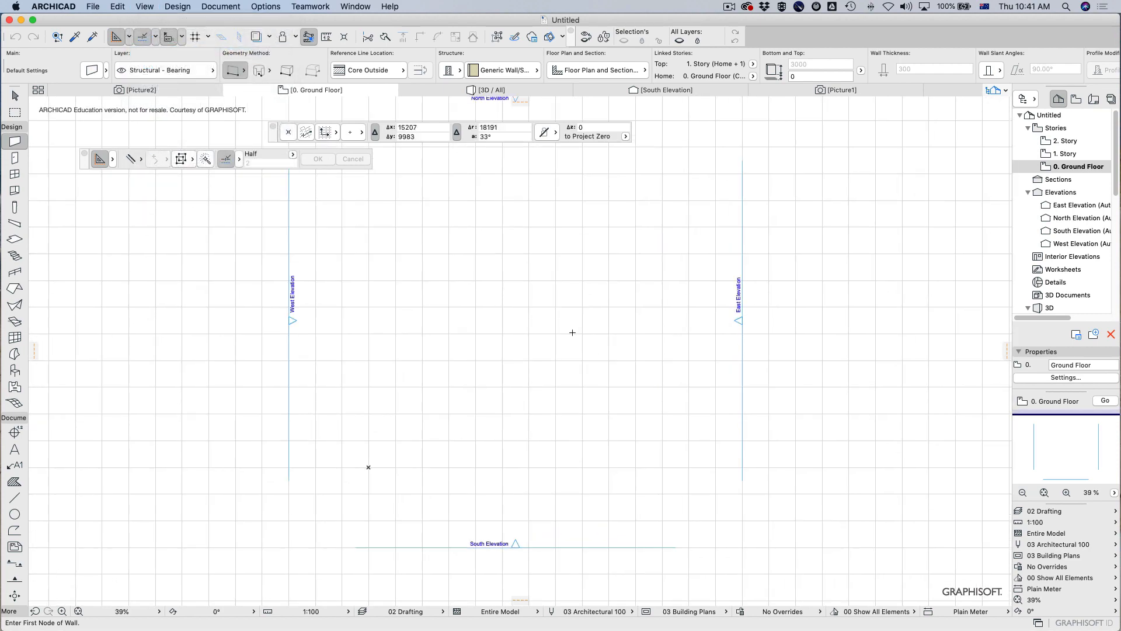
scroll(573, 333, "up", 3)
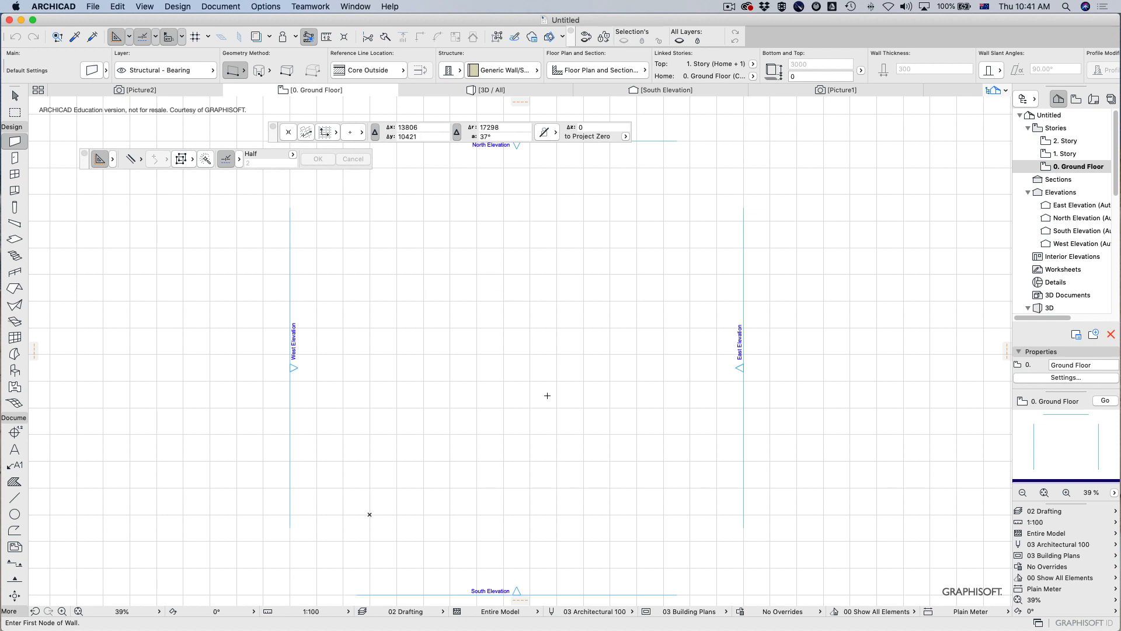
scroll(547, 395, "up", 10)
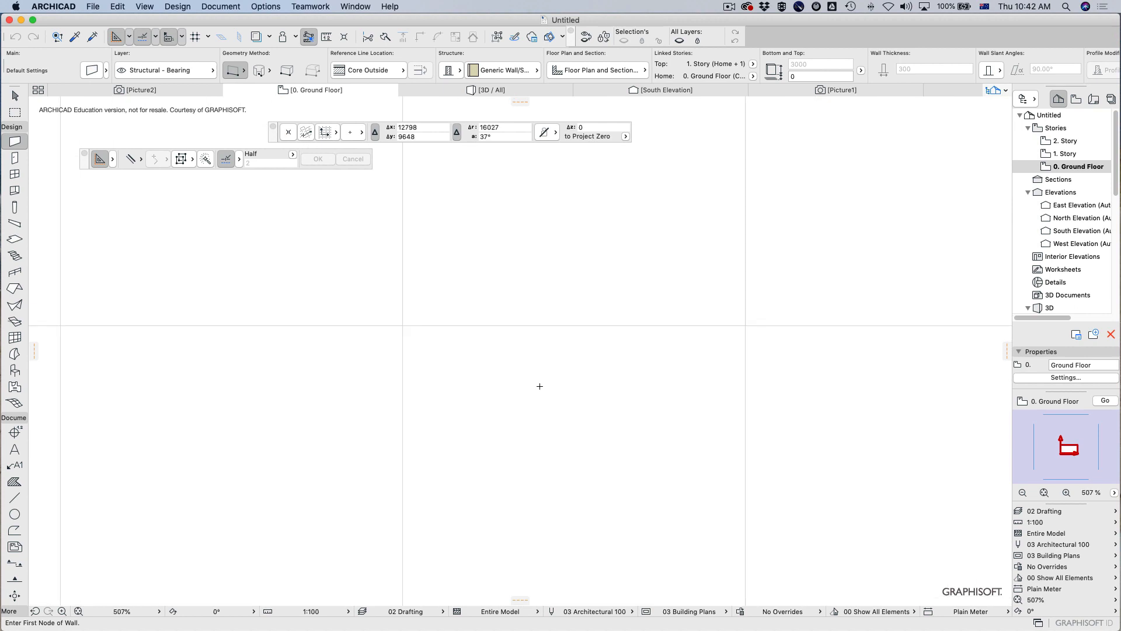
scroll(540, 386, "down", 6)
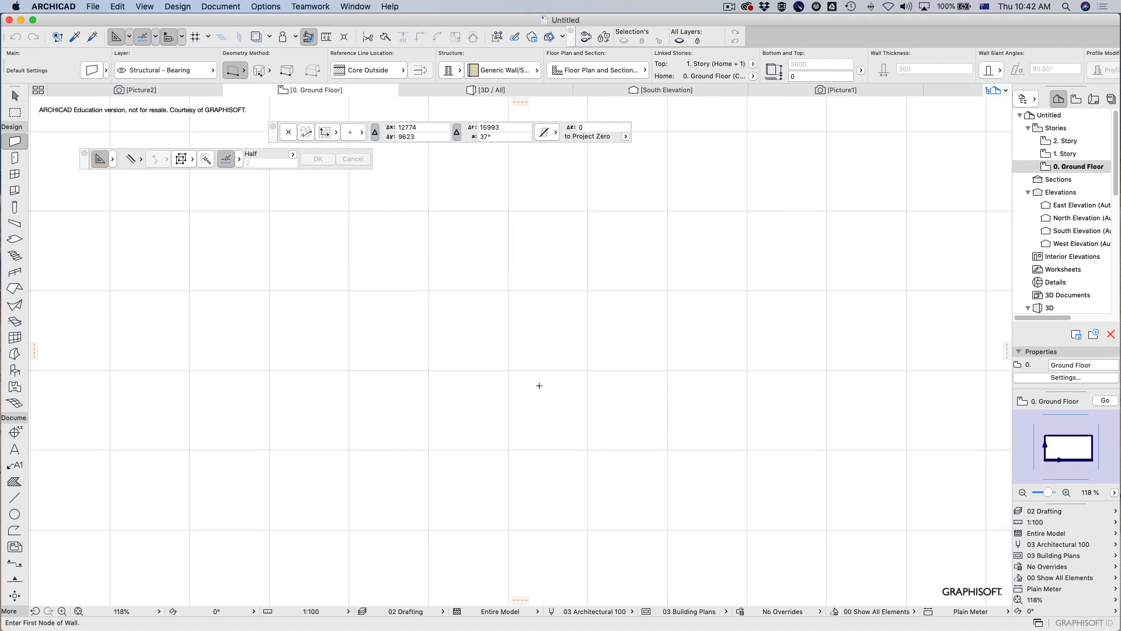
scroll(539, 386, "down", 5)
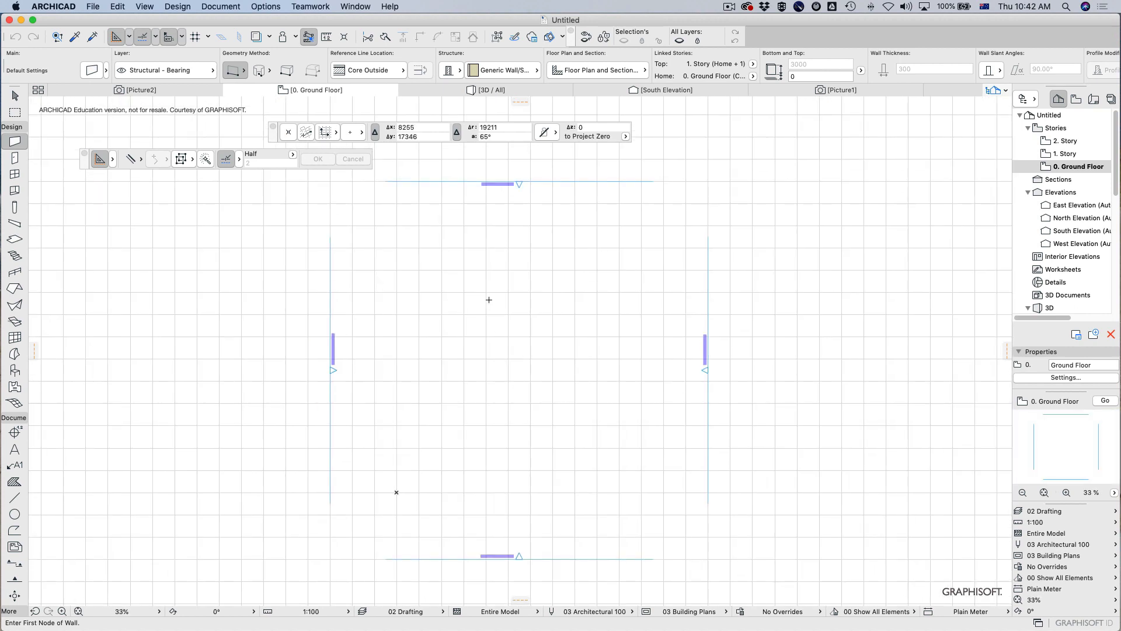
Step: Delete the 2. Story level from the project's stories
left_click(1068, 143)
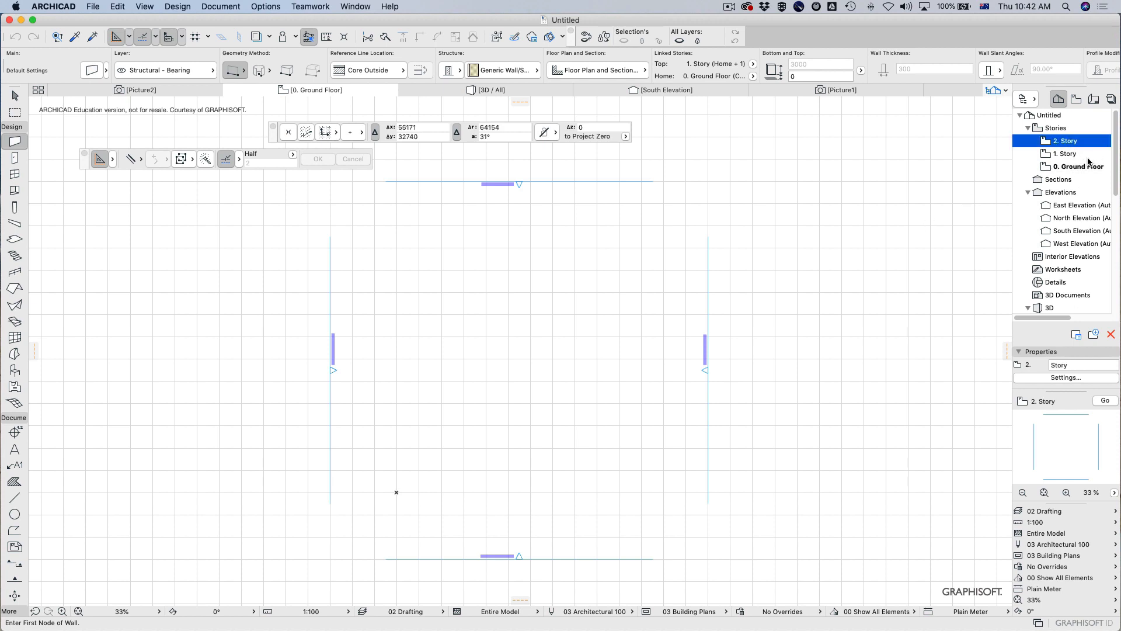
scroll(1087, 161, "down", 1)
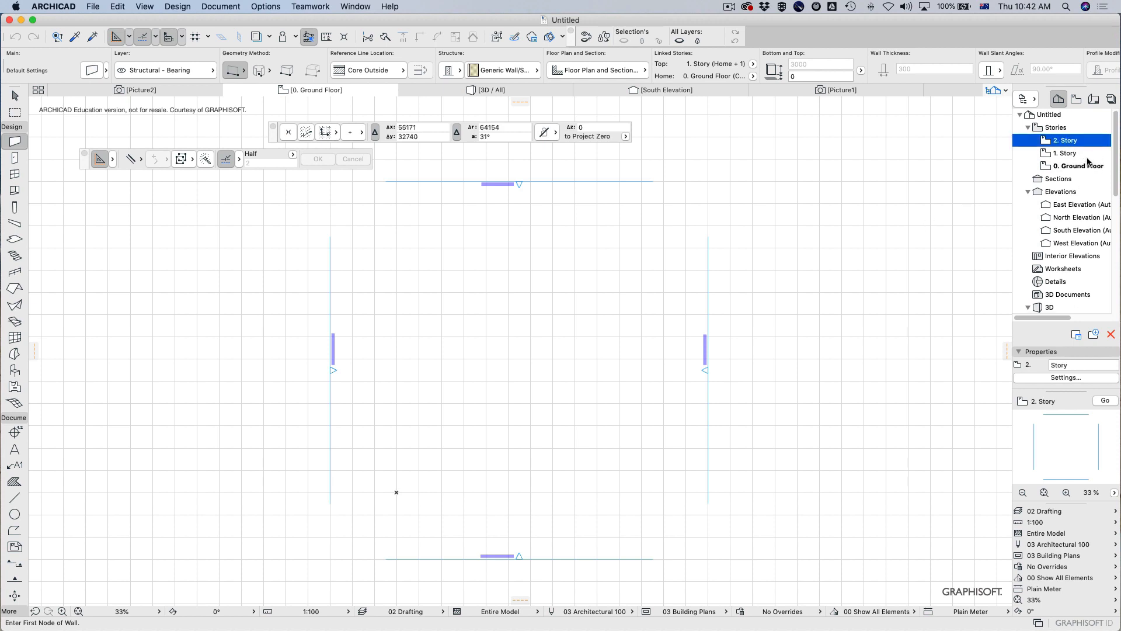
left_click(1111, 334)
left_click(645, 269)
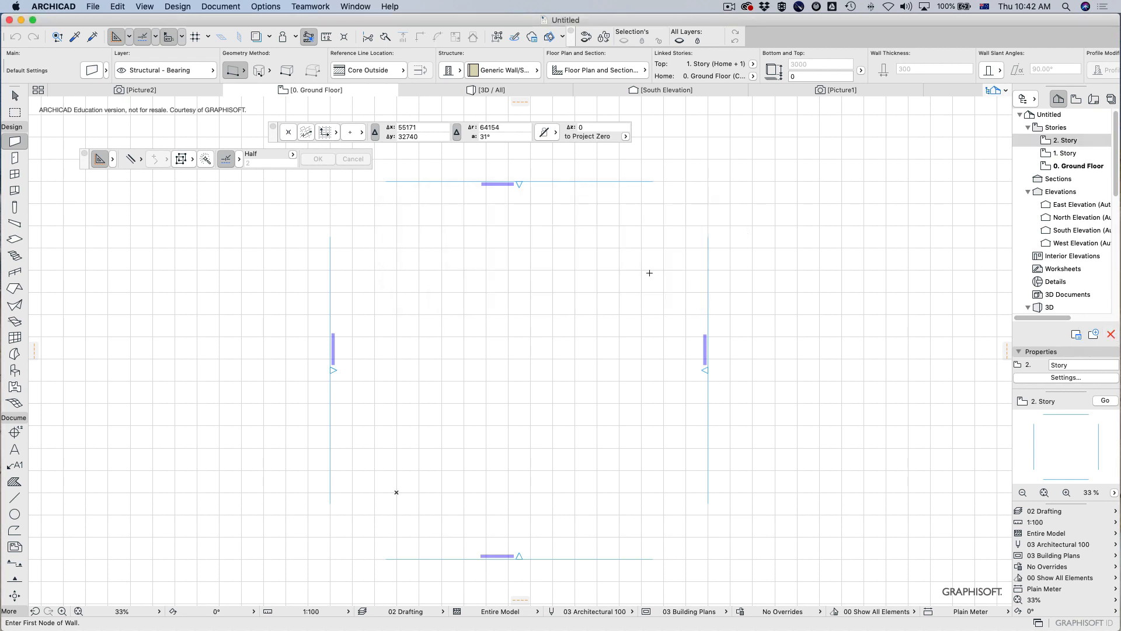
Step: Rename story 1 as Roof
left_click(1062, 141)
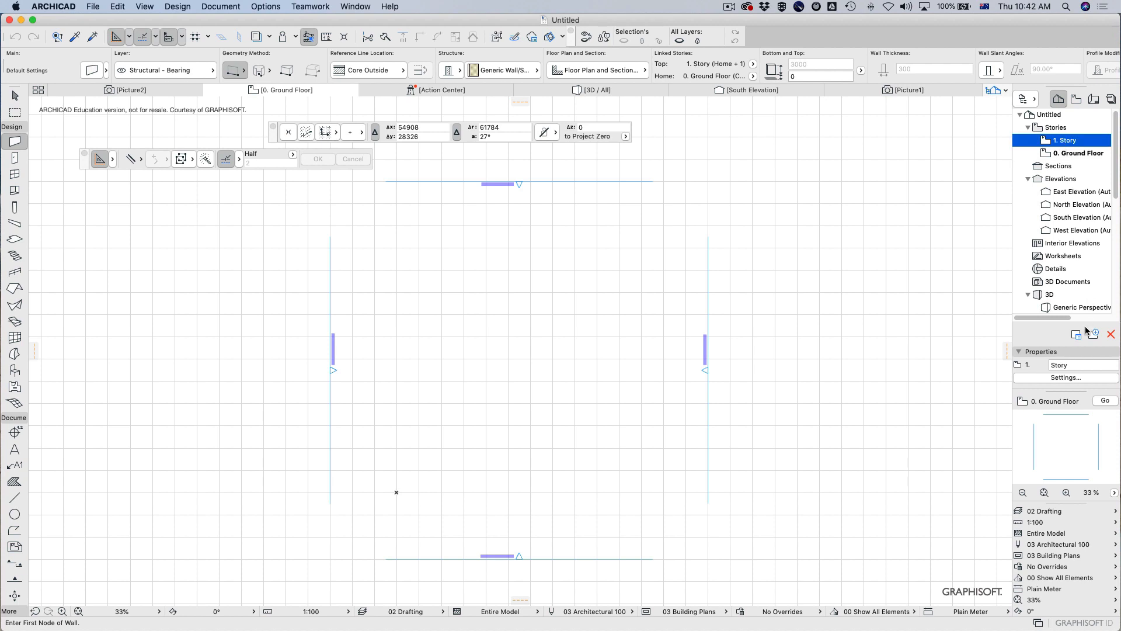
double_click(1068, 366)
type("Roof")
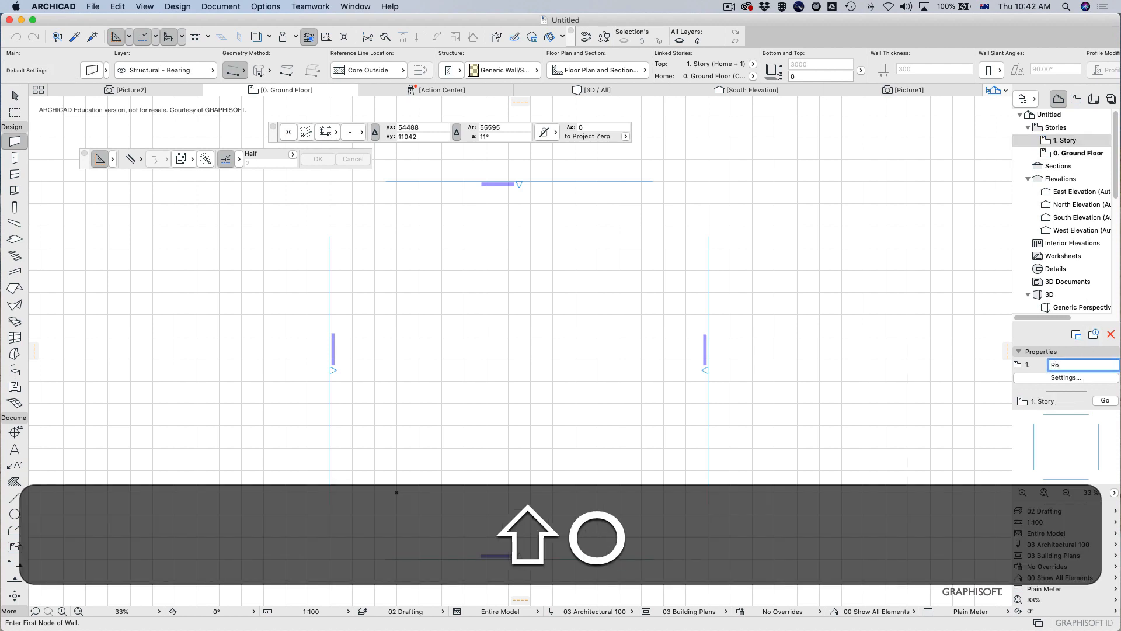
left_click(1054, 387)
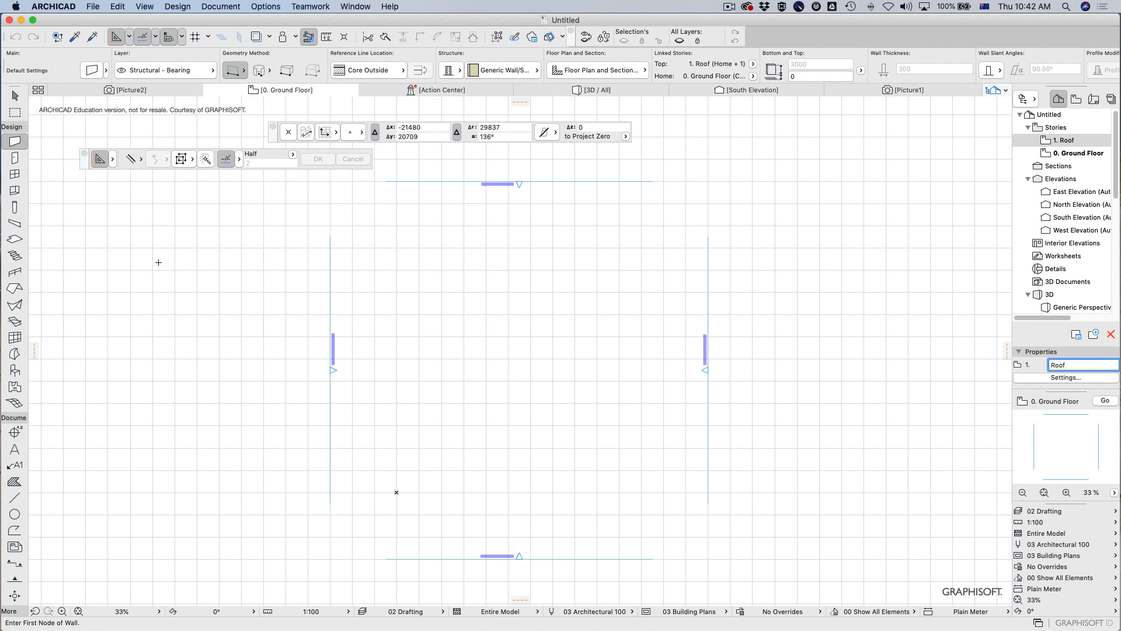
Step: Activate the Slab tool for drawing on the Ground Floor plan
left_click(15, 239)
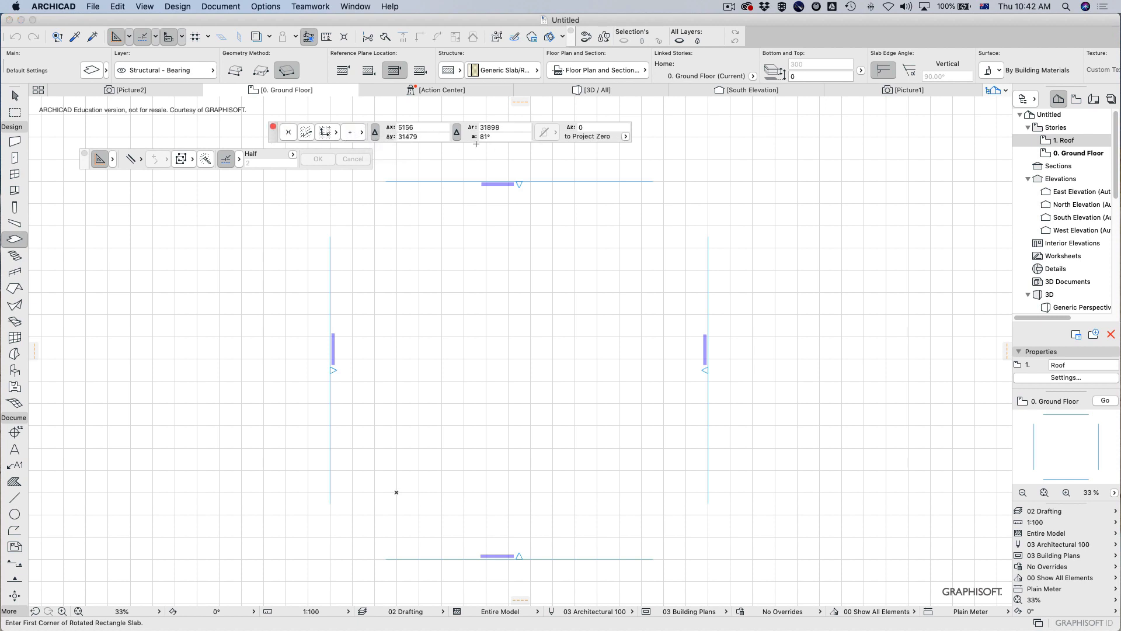
left_click(310, 6)
mouse_move(355, 7)
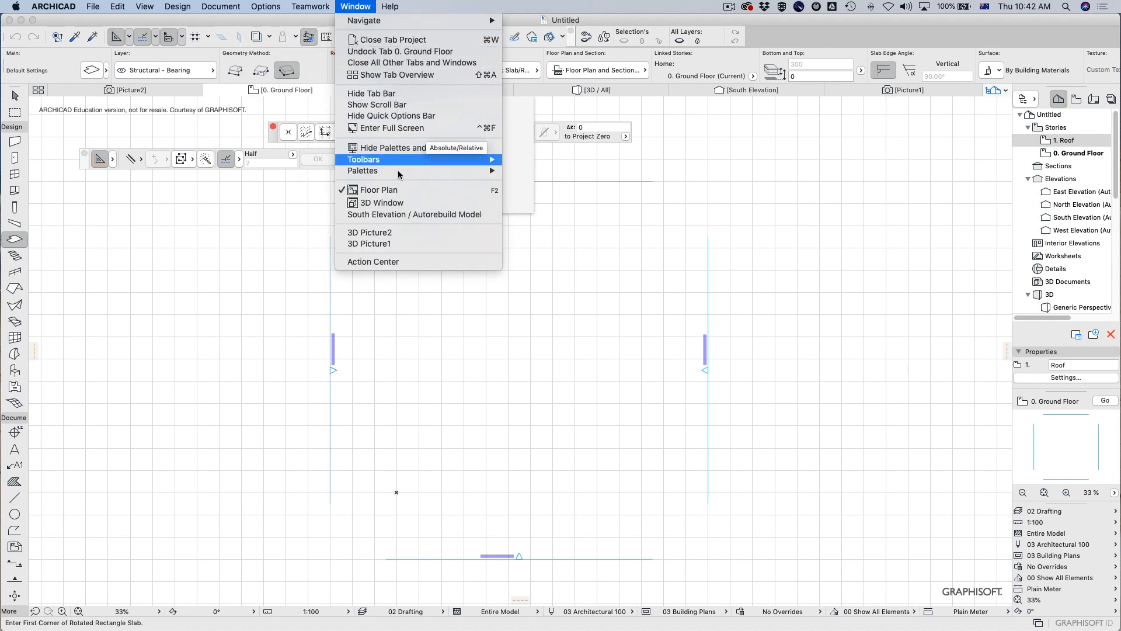
mouse_move(399, 170)
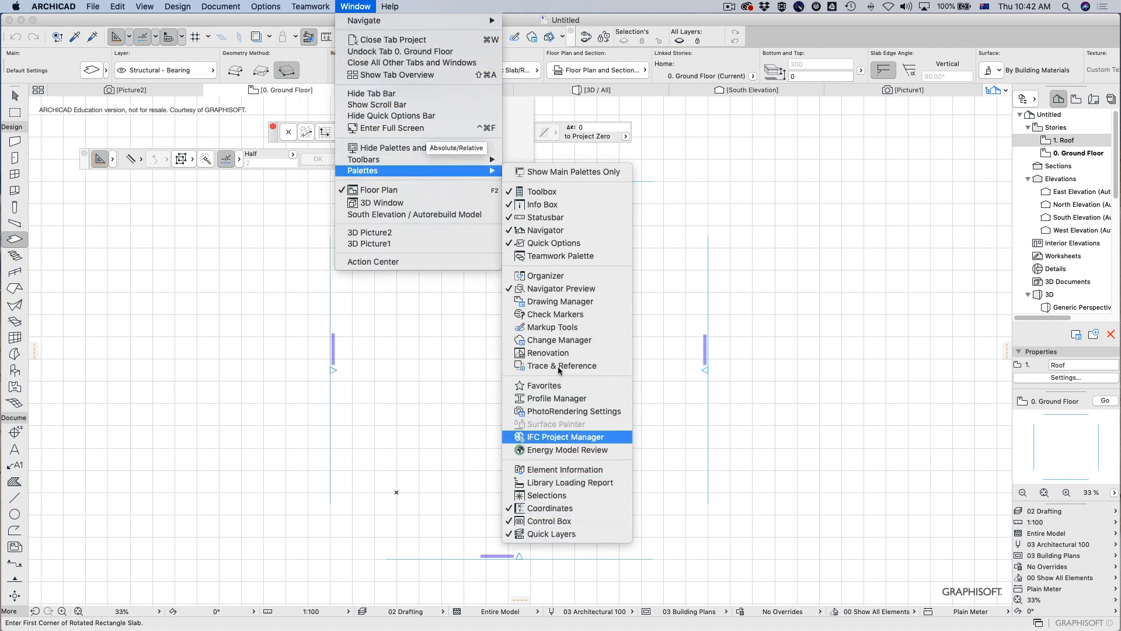
left_click(390, 7)
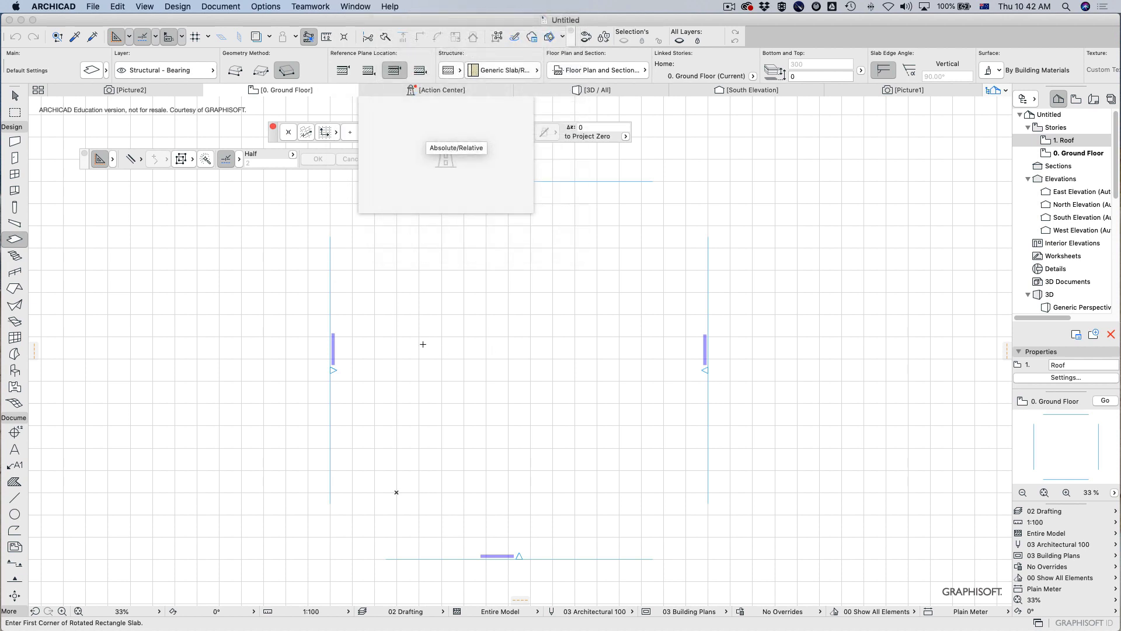
left_click(399, 292)
key("super+z")
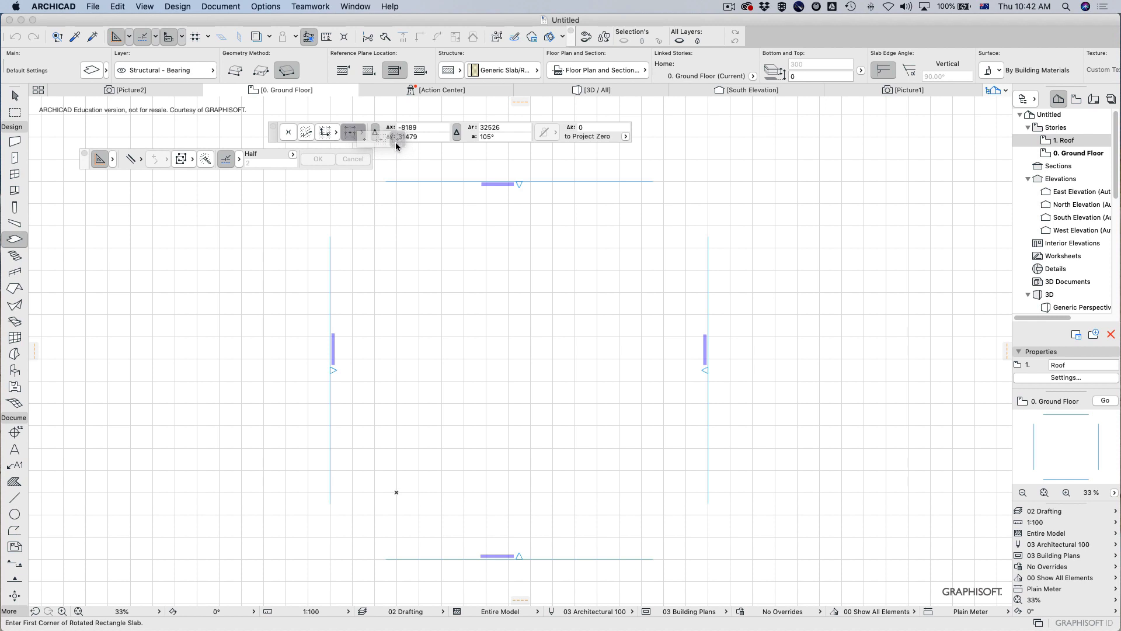
Step: Draw a rectangular slab about 16000 mm wide and 12000 mm deep between the elevation markers, snapping its corners to the grid
left_click(403, 276)
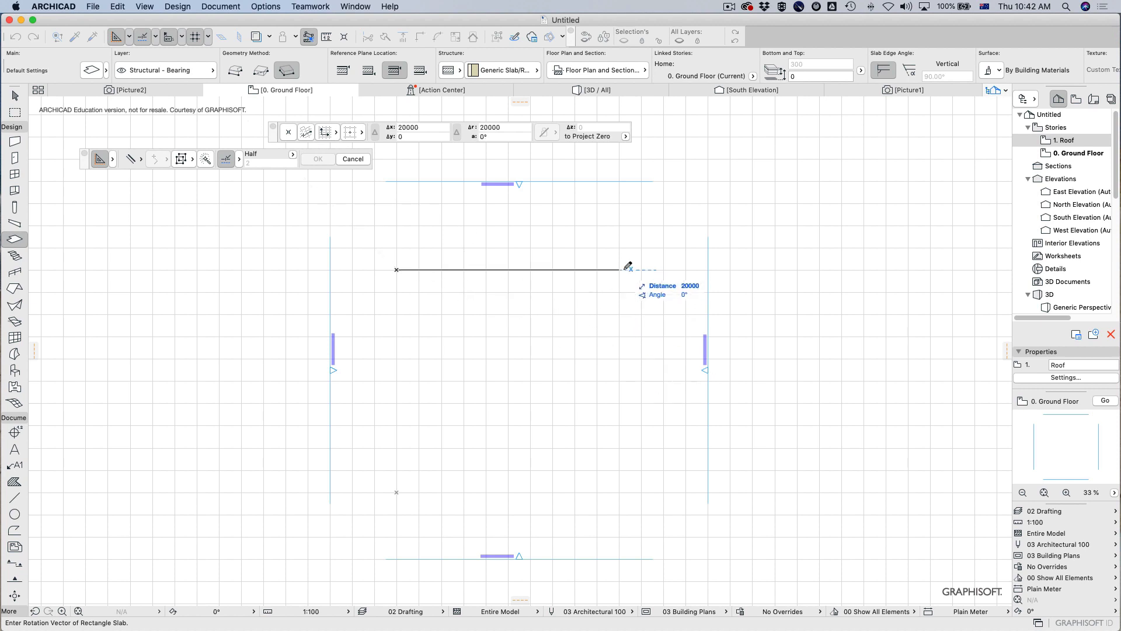
left_click(575, 270)
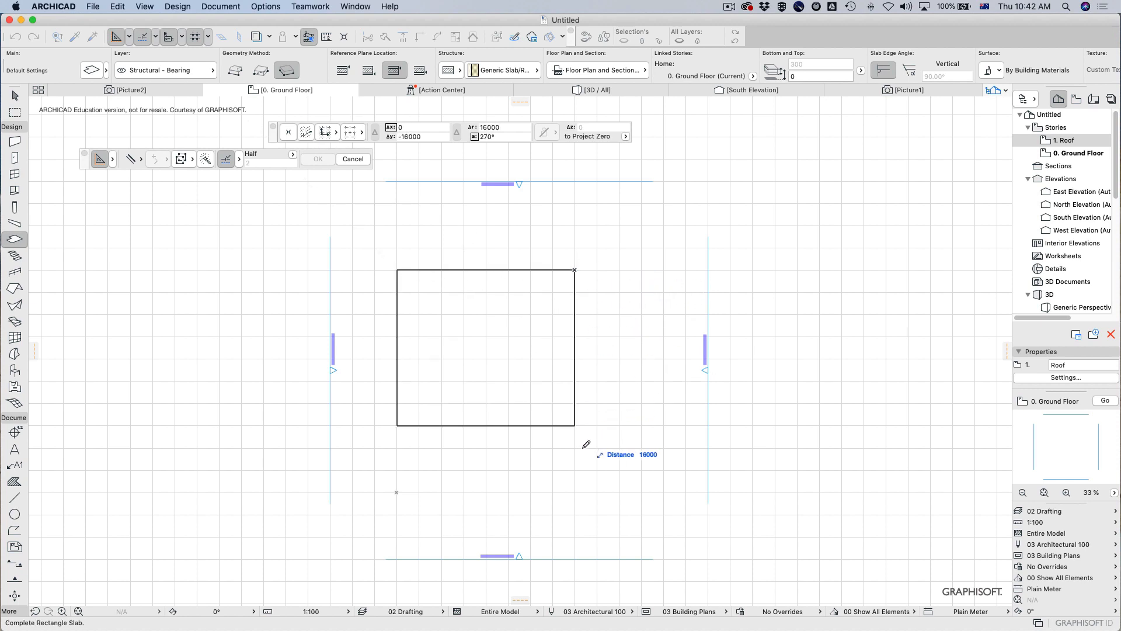
left_click(573, 400)
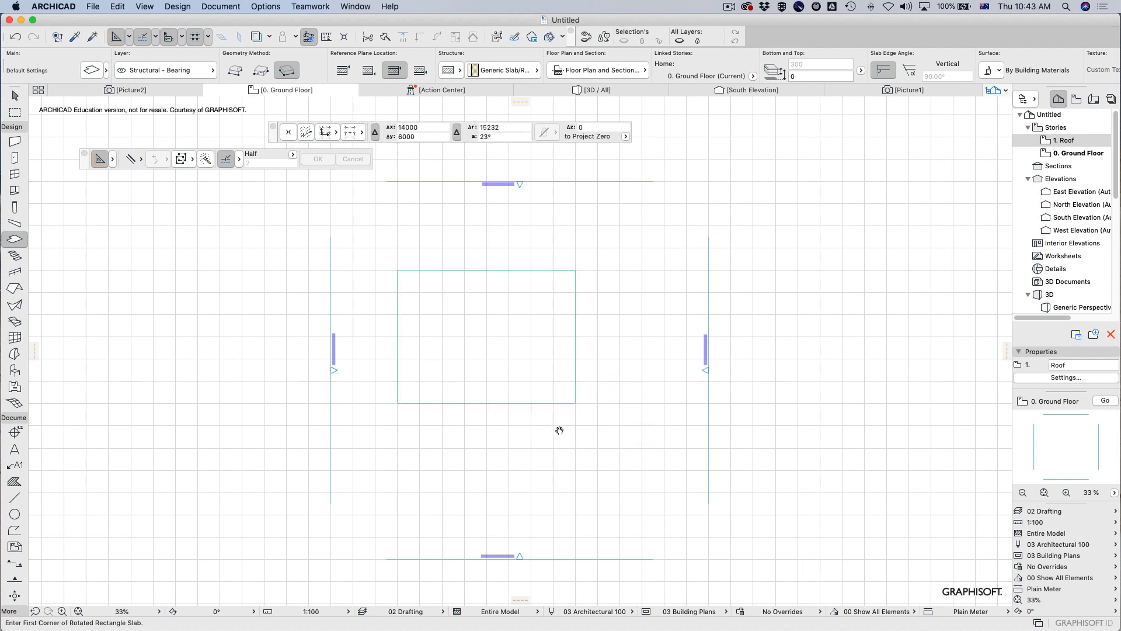
Step: Leave the Slab tool, check the new slab in the 3D view and return to the Ground Floor plan
scroll(643, 461, "left", 5)
scroll(642, 461, "up", 2)
key("Escape")
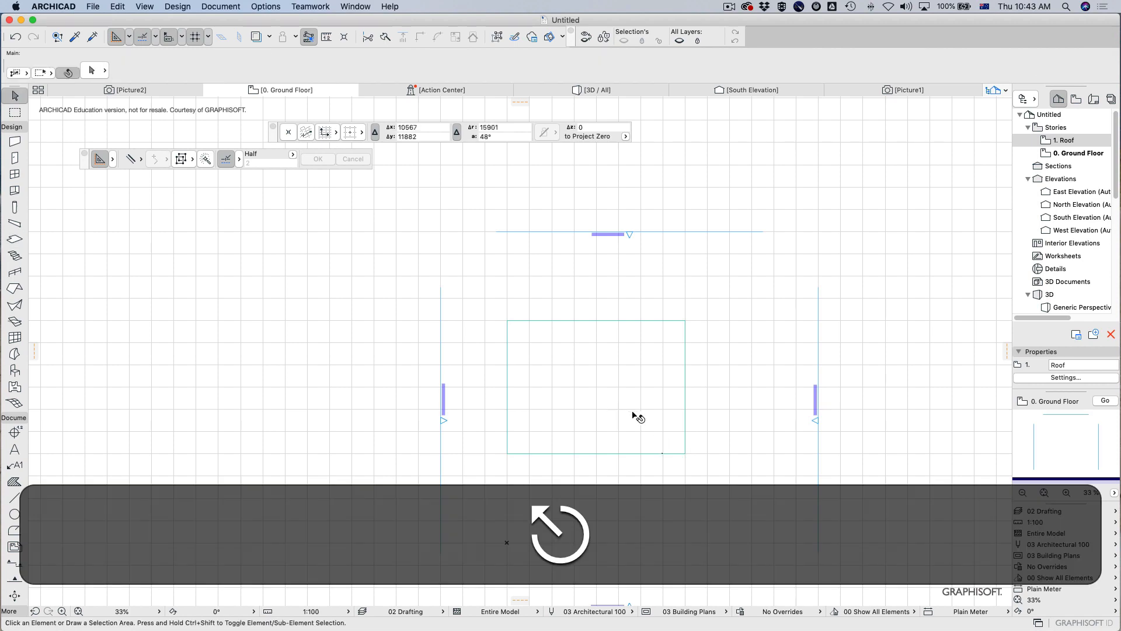
left_click(639, 321)
key("Escape")
key("F3")
key("F2")
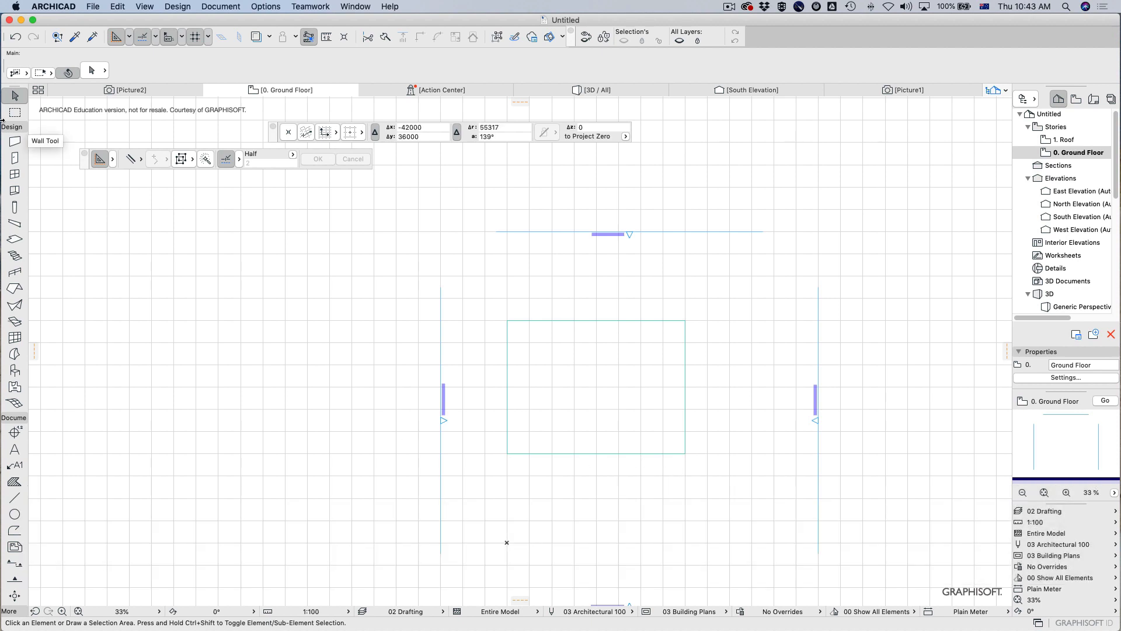
Step: Create walls along the whole perimeter of the slab by tracing its outline with the Wall tool's Magic Wand
left_click(20, 143)
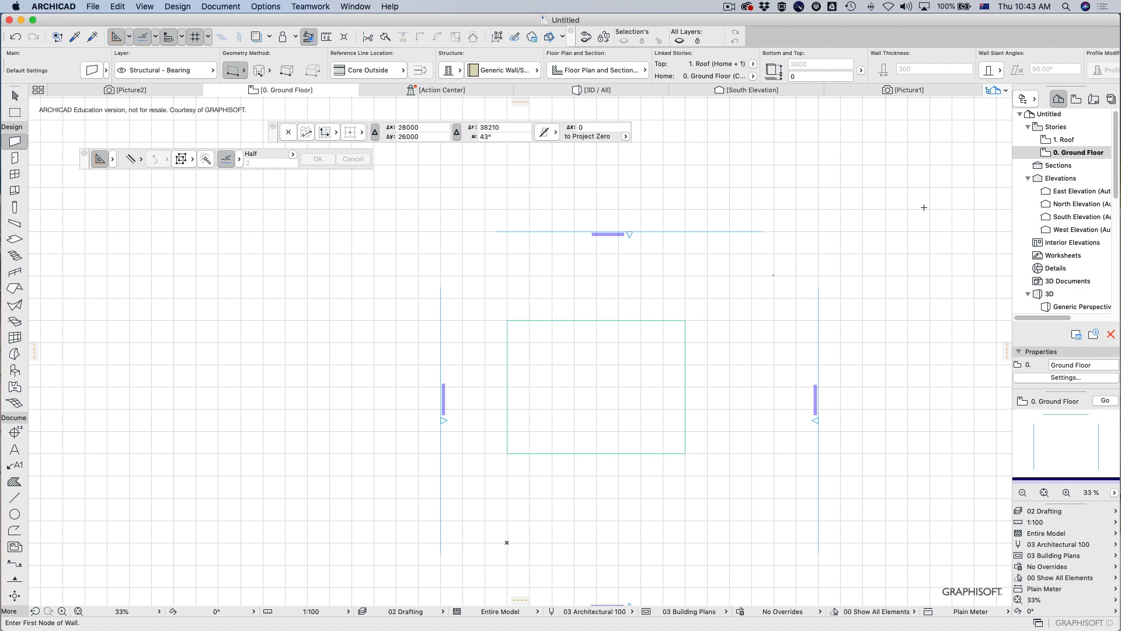
key("space")
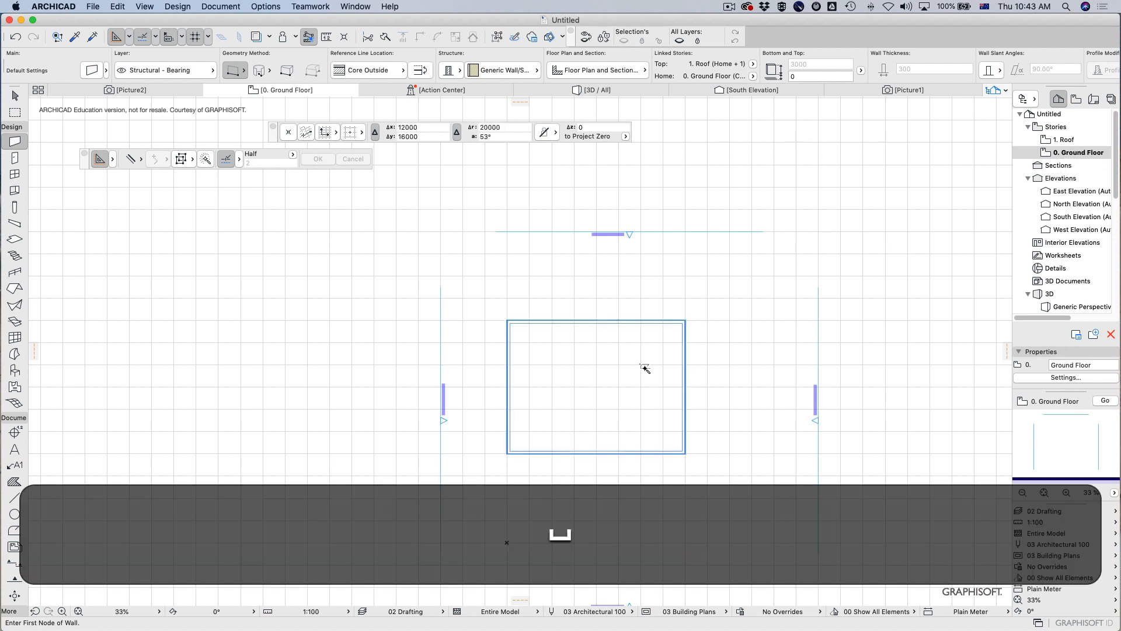
key("space")
left_click(690, 370)
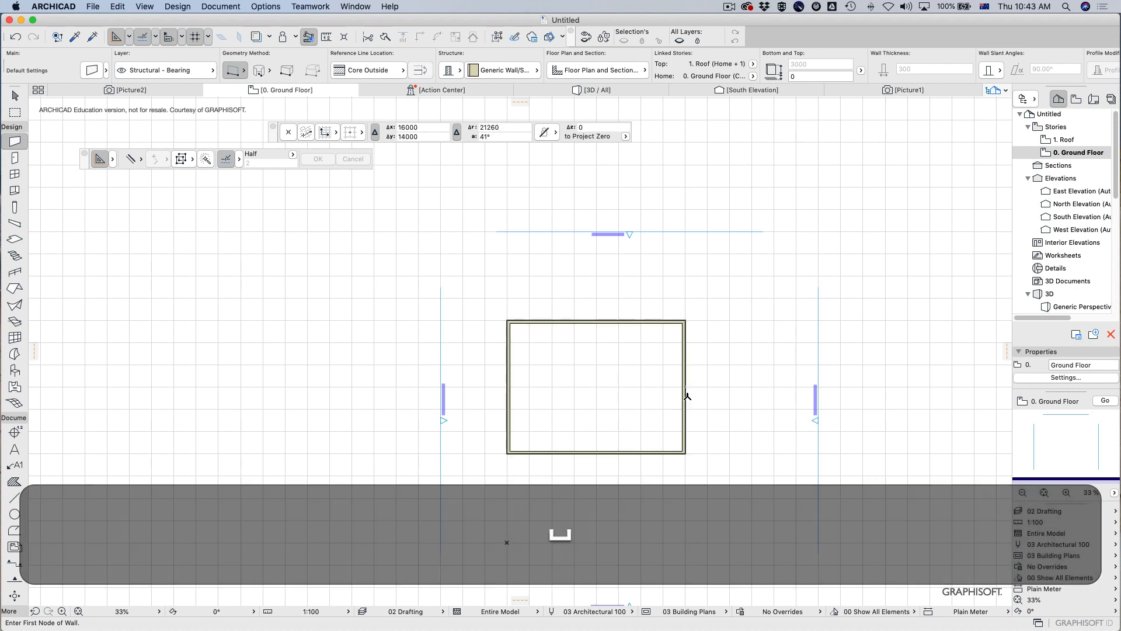
Step: Examine in 3D, from below and above, how the walls meet the slab at the corner
key("F3")
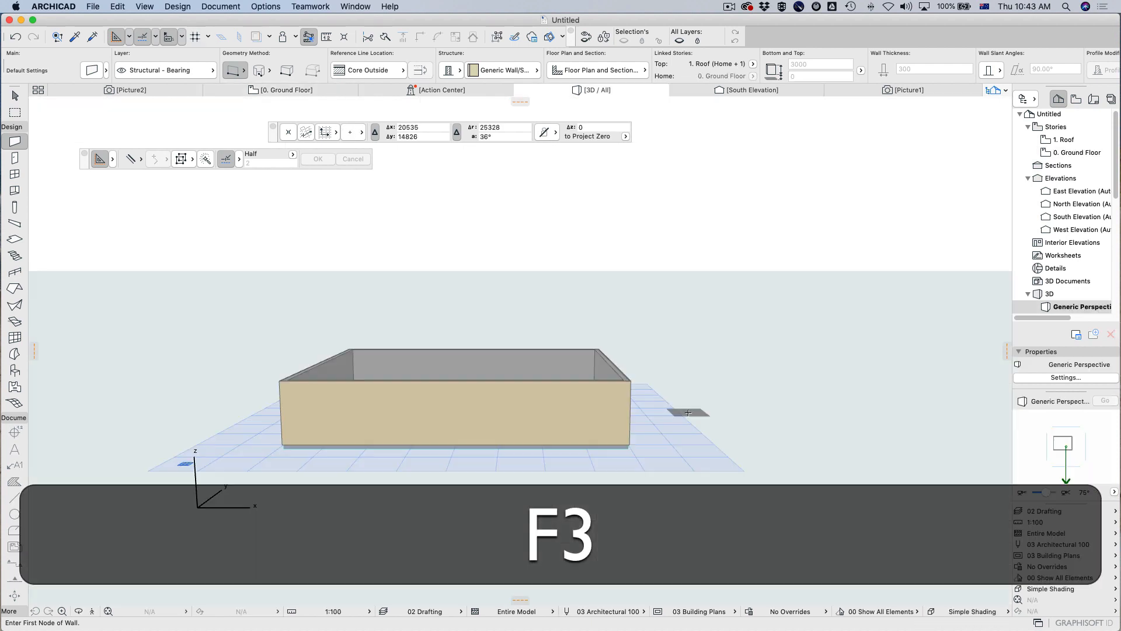
scroll(637, 450, "up", 6)
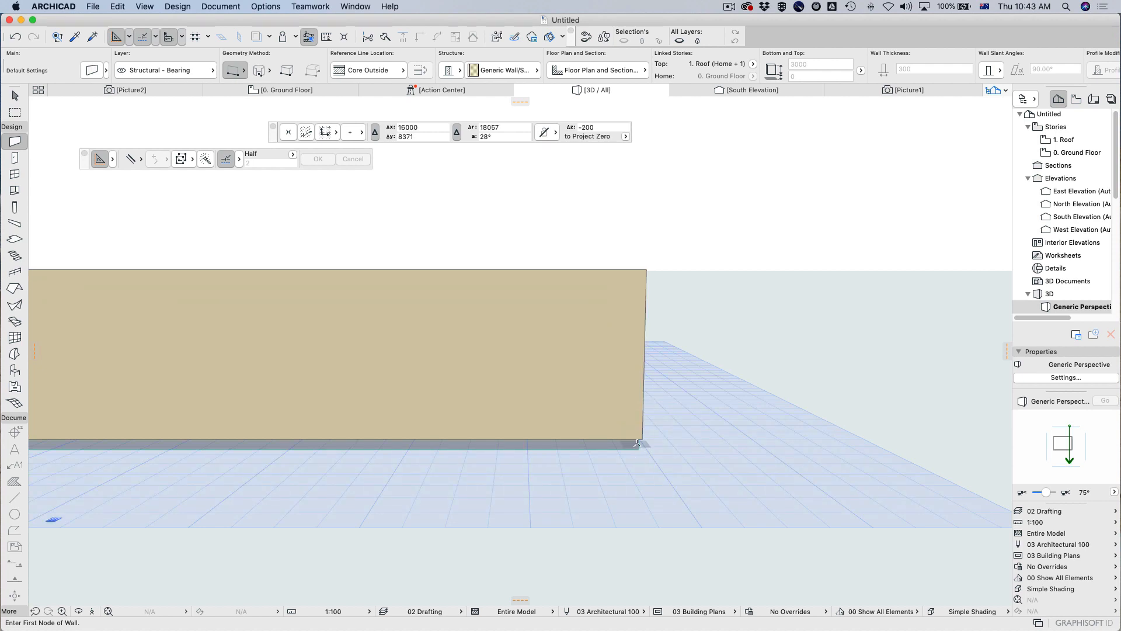
left_click(79, 612)
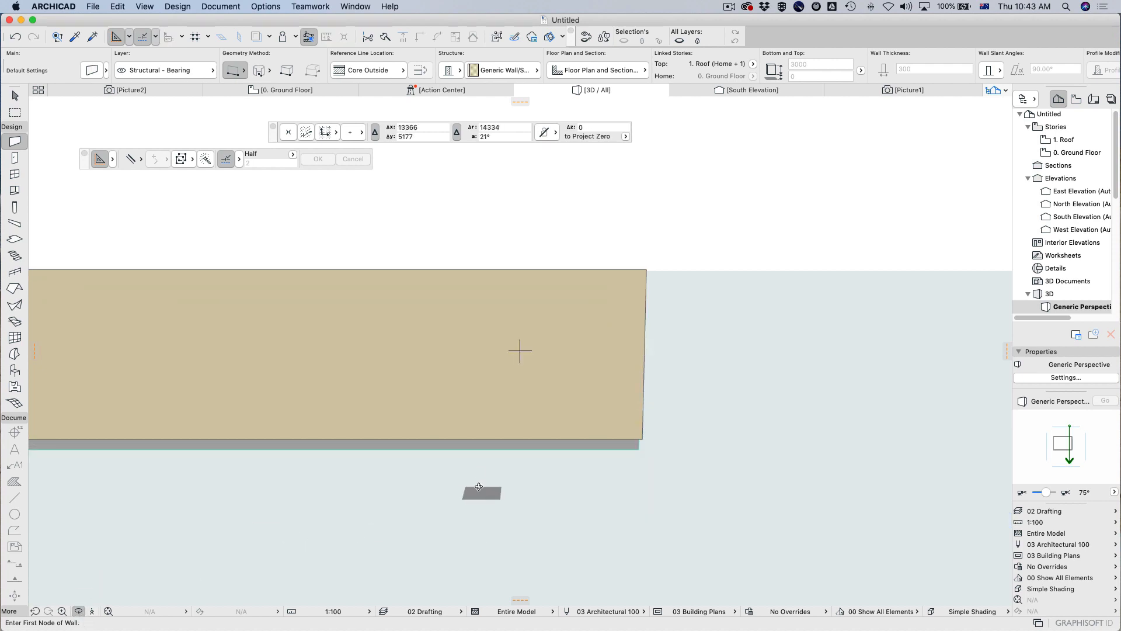
left_click_drag(479, 487, 659, 389)
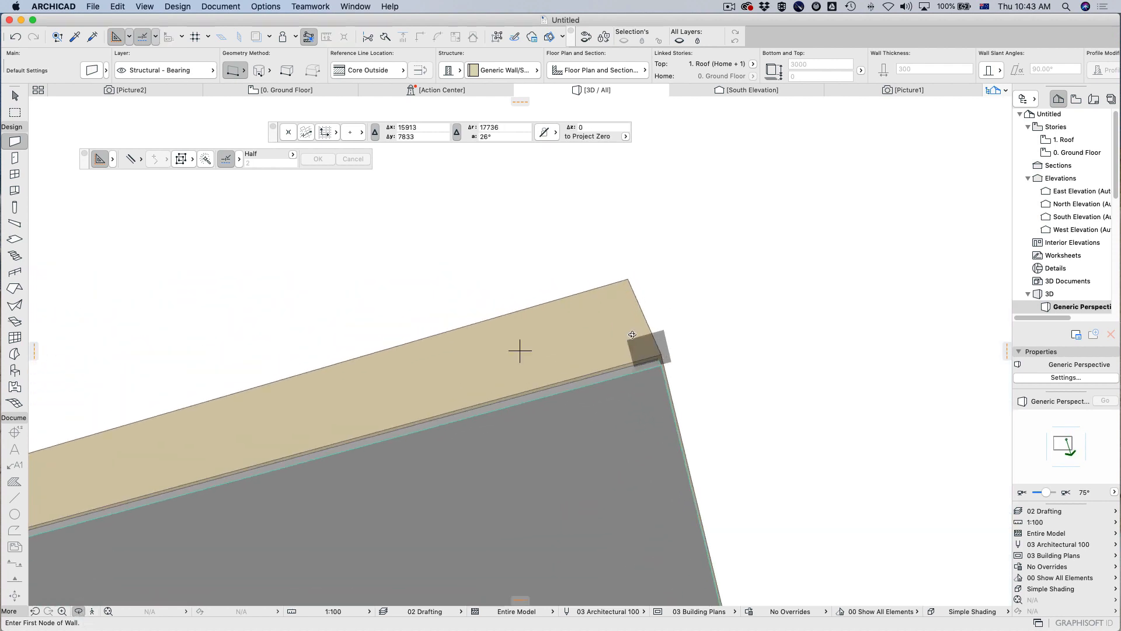
left_click_drag(788, 524, 463, 401)
key("Escape")
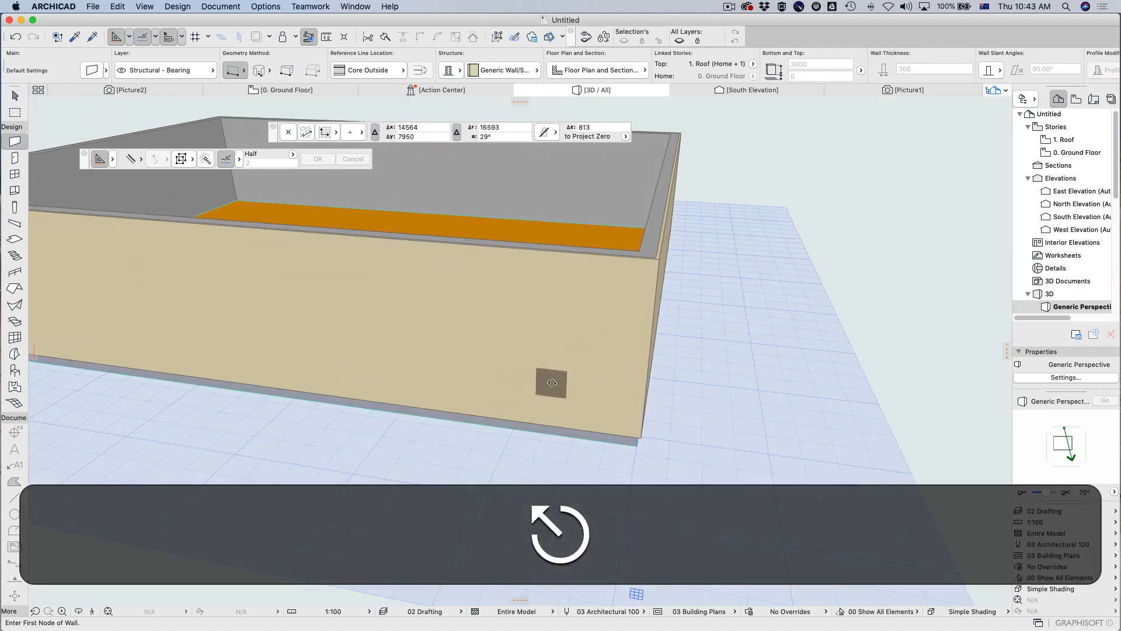
Step: Set the structure of all four perimeter walls to the Generic Wall/Shell composite
key("super+a")
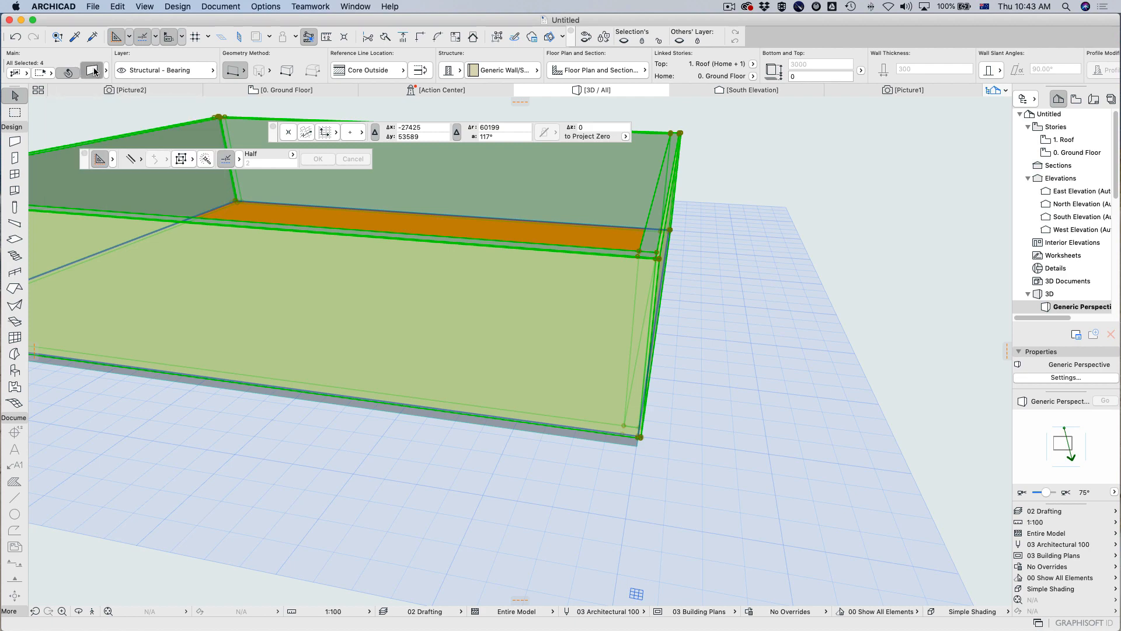
key("super+t")
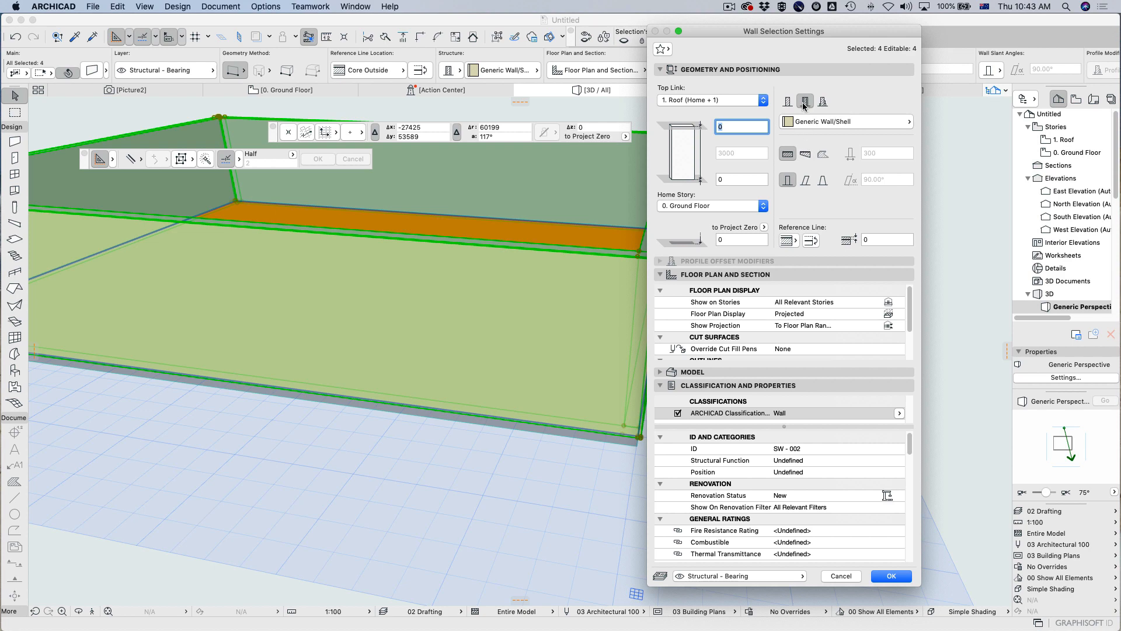
left_click(794, 121)
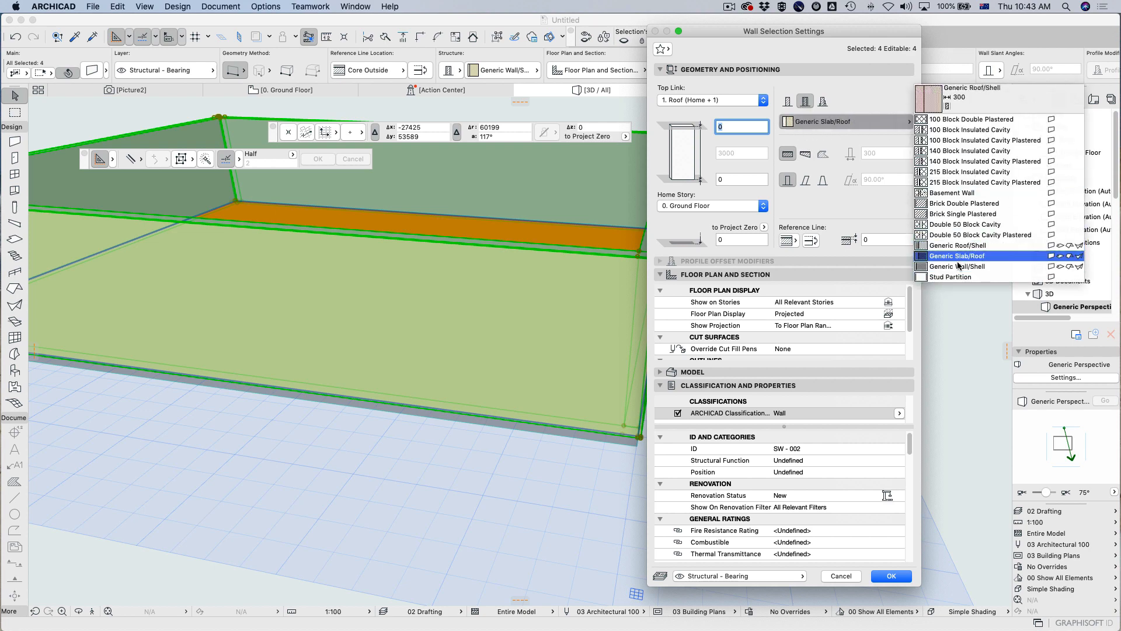
left_click(974, 268)
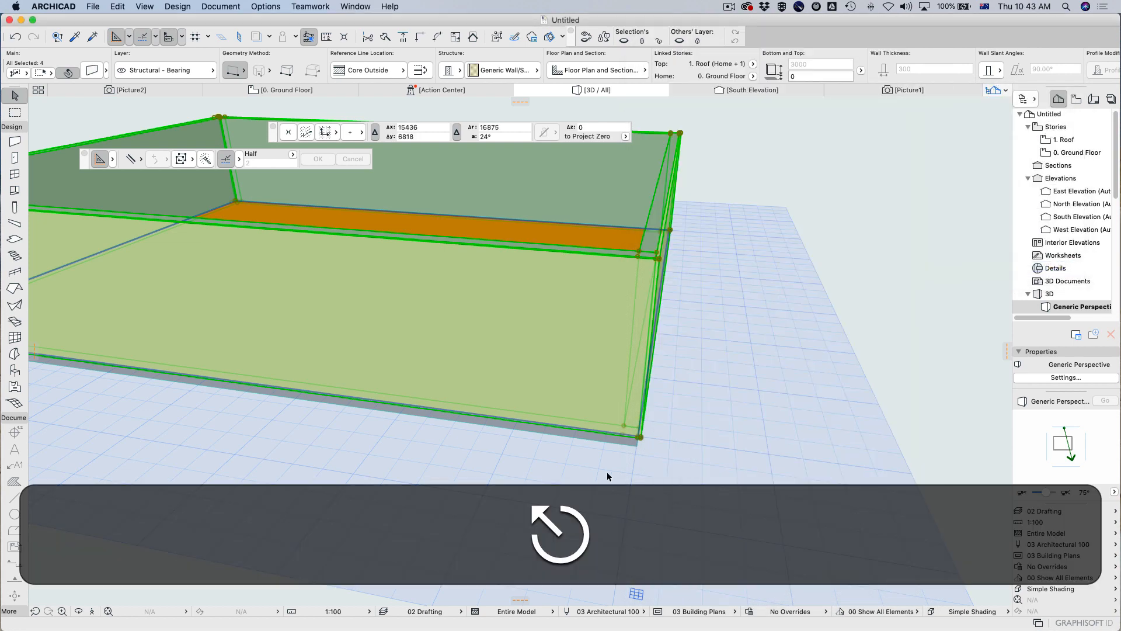
key("Escape")
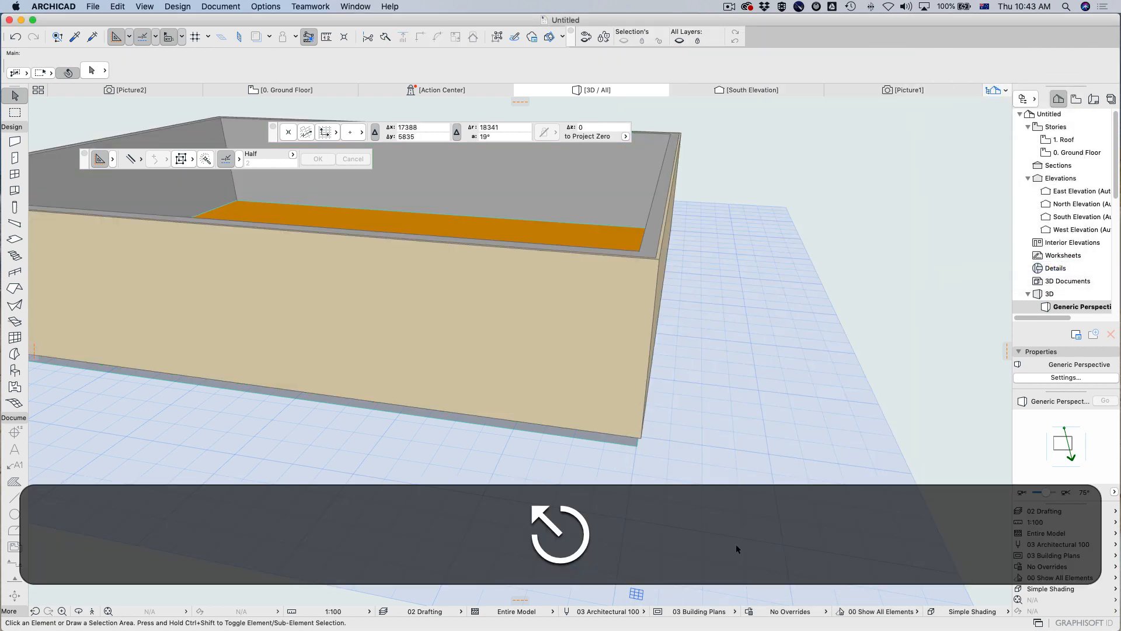
Step: Create a multi-plane hip roof on the Ground Floor plan by tracing the outer wall outline with the Roof tool's Magic Wand
key("F2")
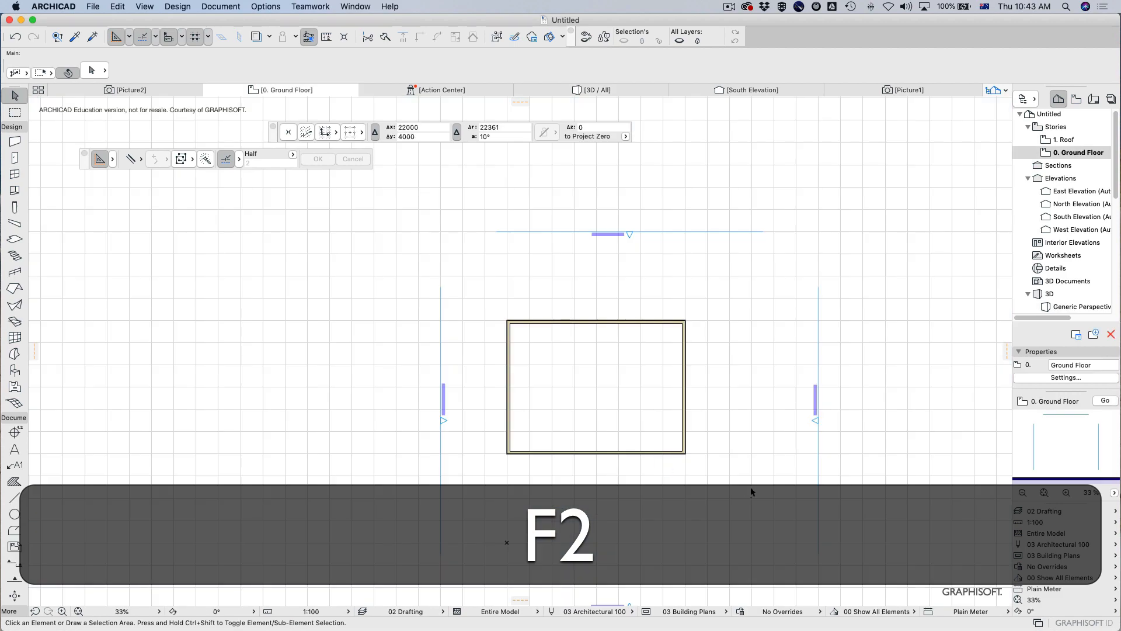
left_click(15, 288)
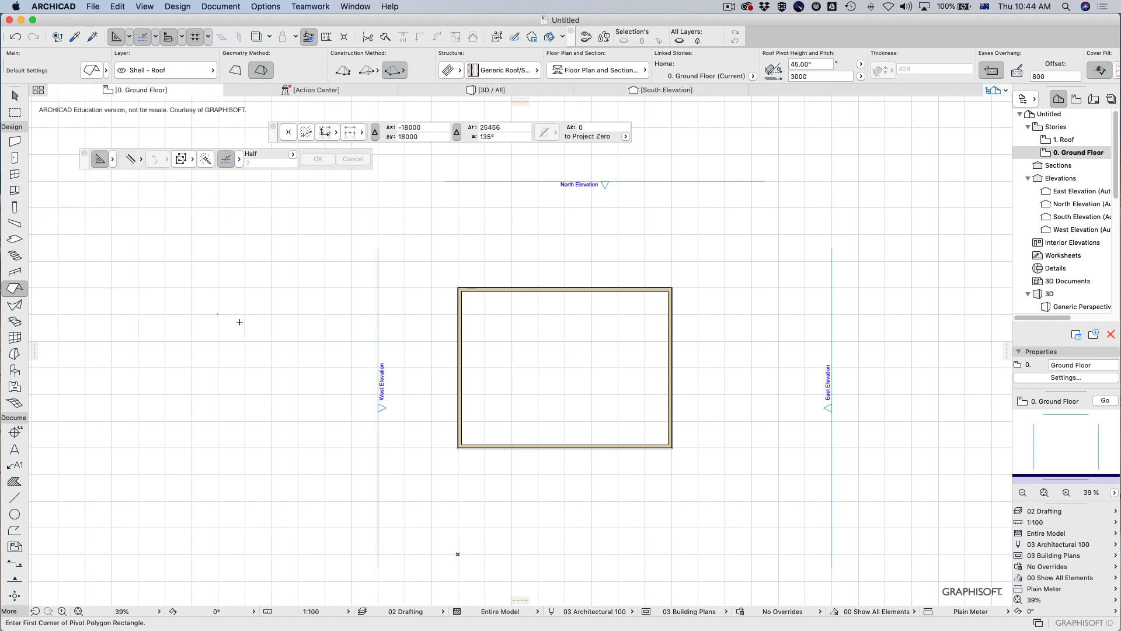
key("space")
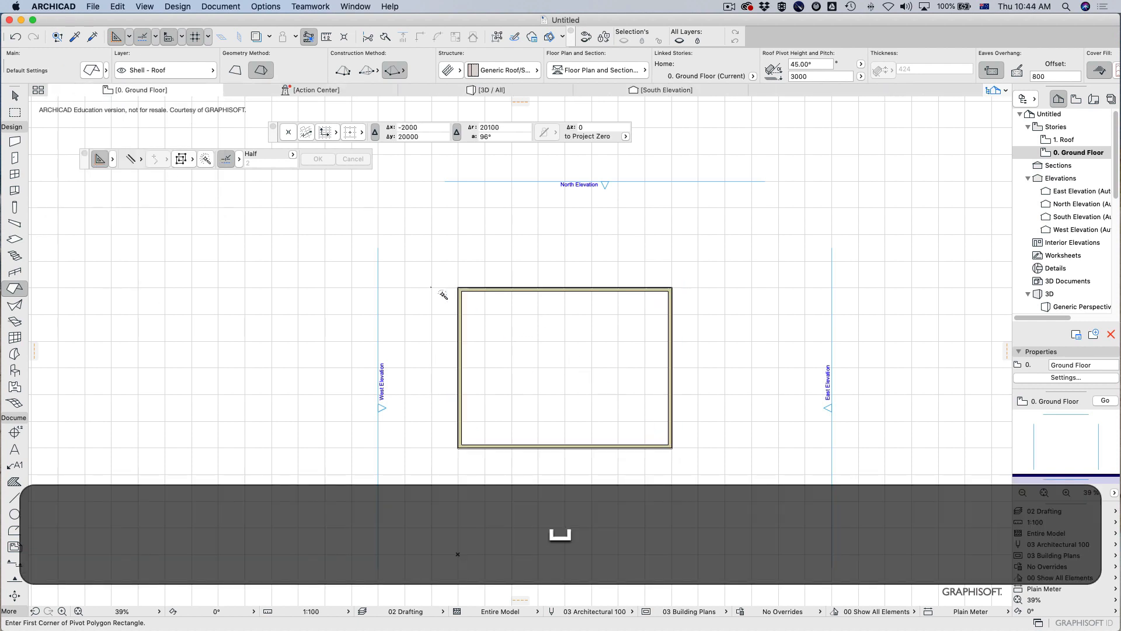
left_click(453, 294)
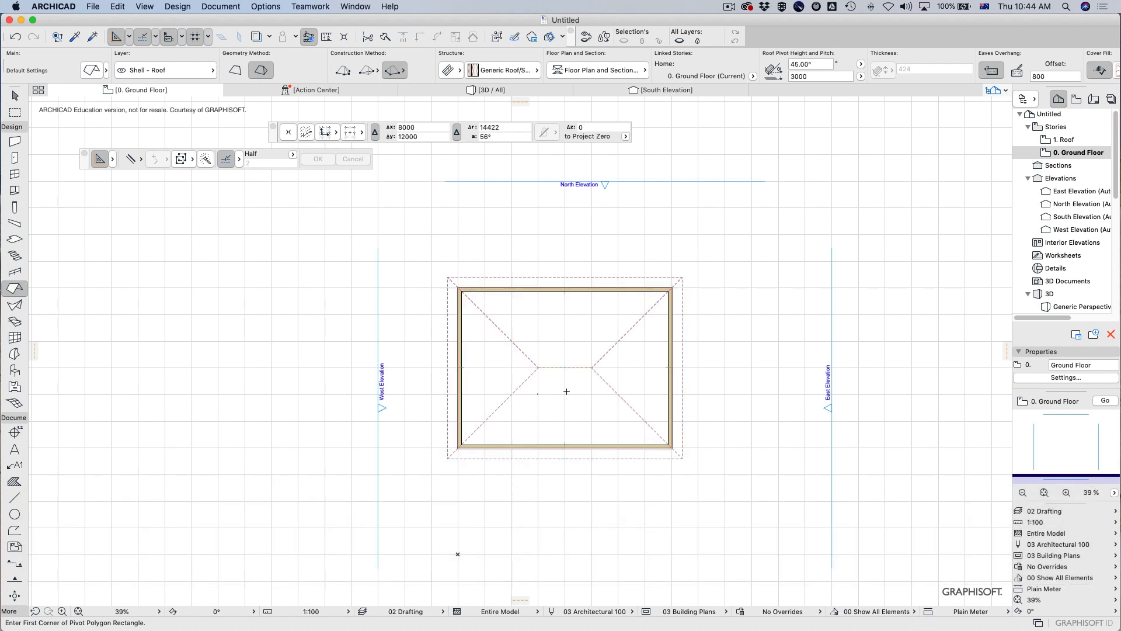
Step: Select the new roof in the 3D view and set its pitch to 15°
key("F3")
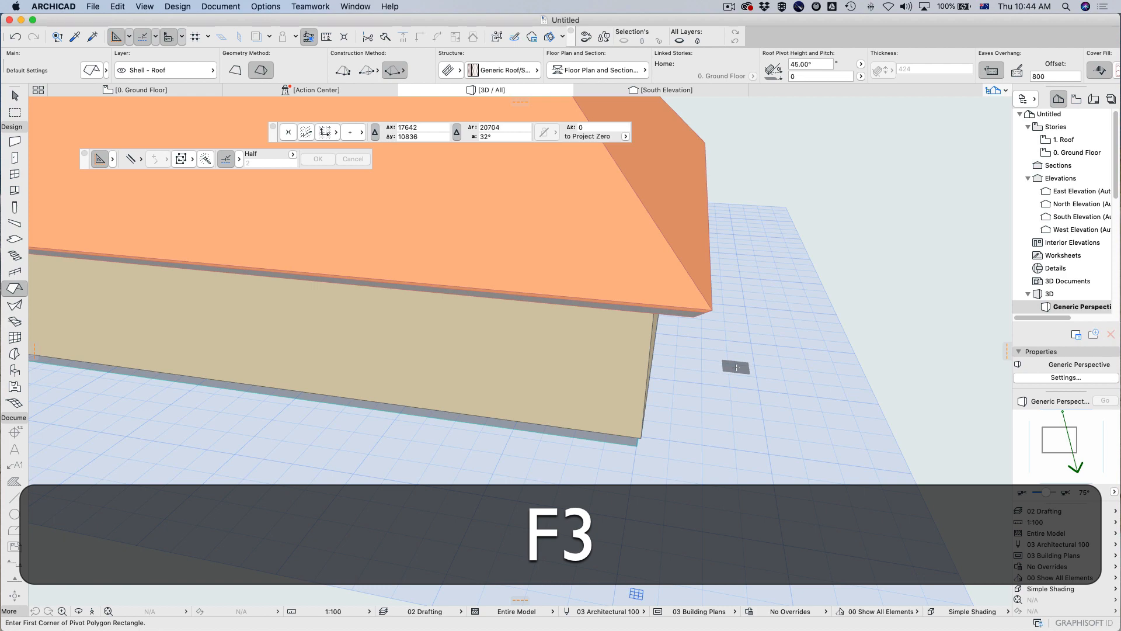
key("Escape")
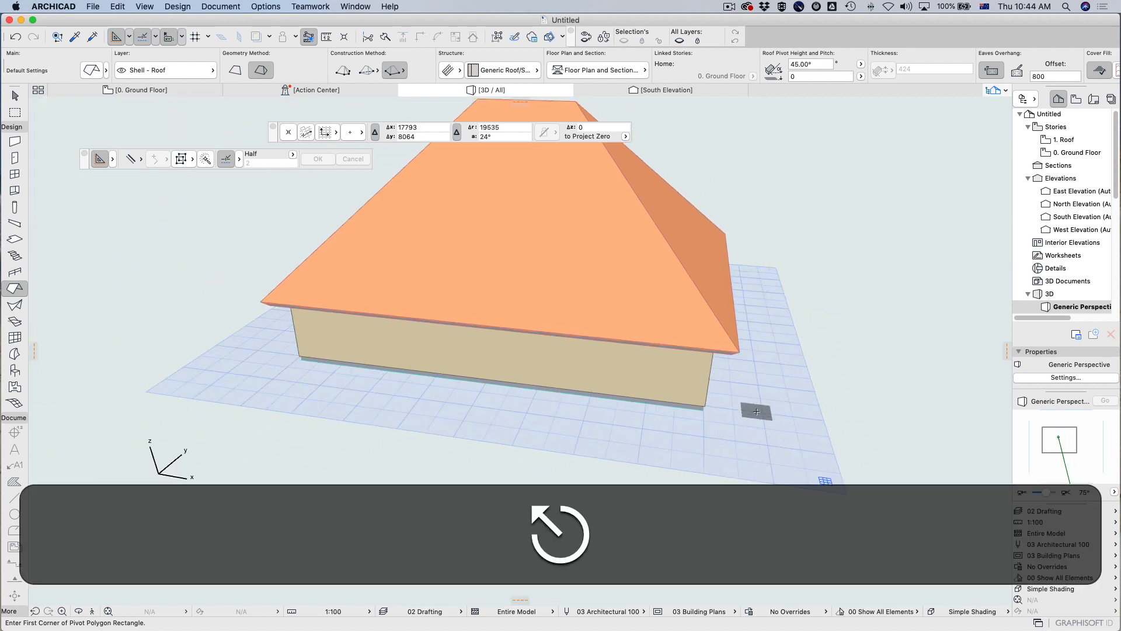
left_click(650, 305)
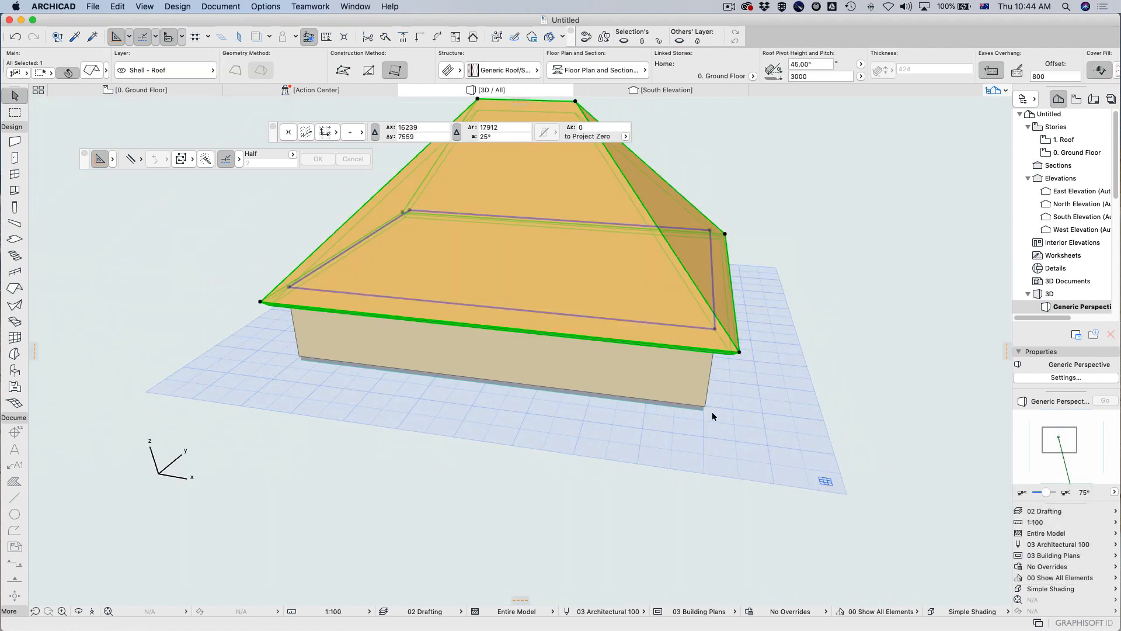
left_click_drag(796, 65, 763, 61)
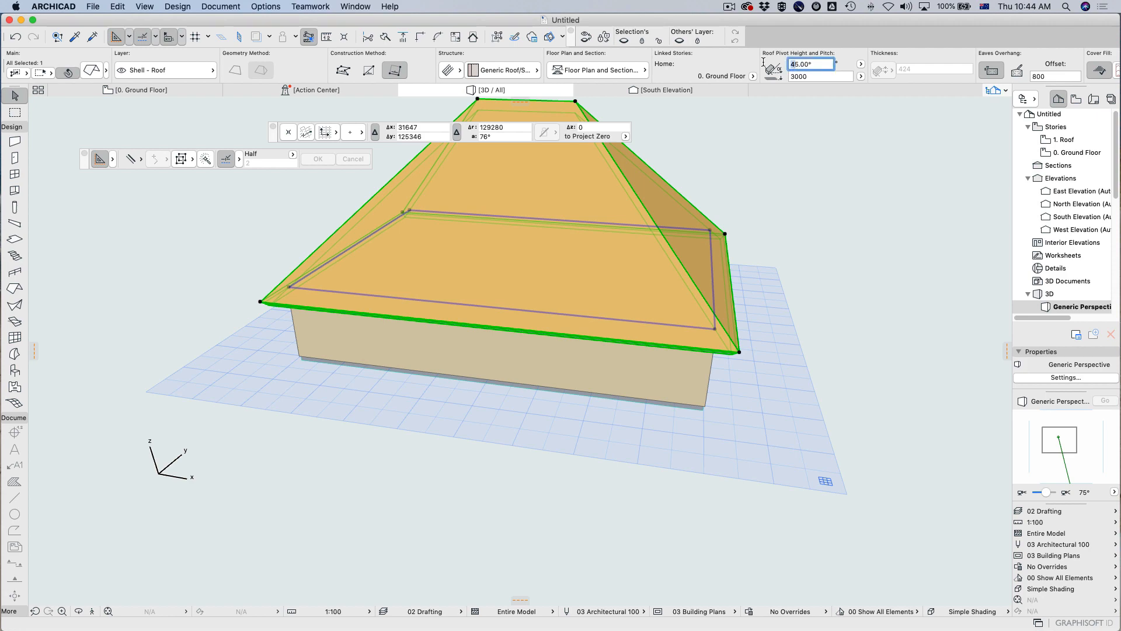
key("Right")
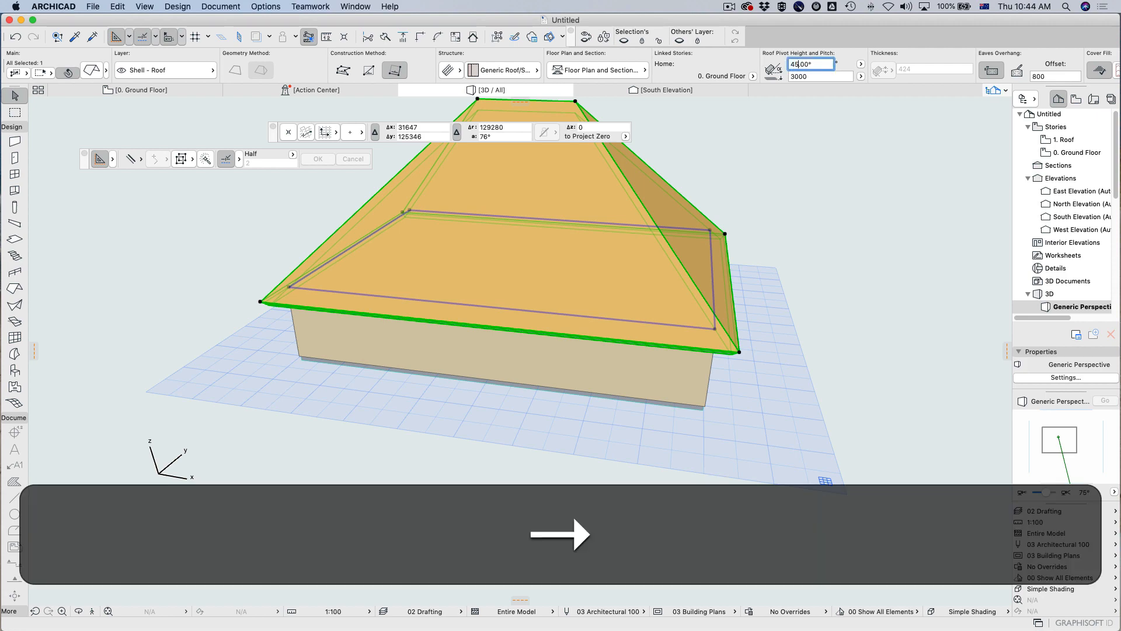
key("Left")
key("BackSpace")
type("1")
key("Return")
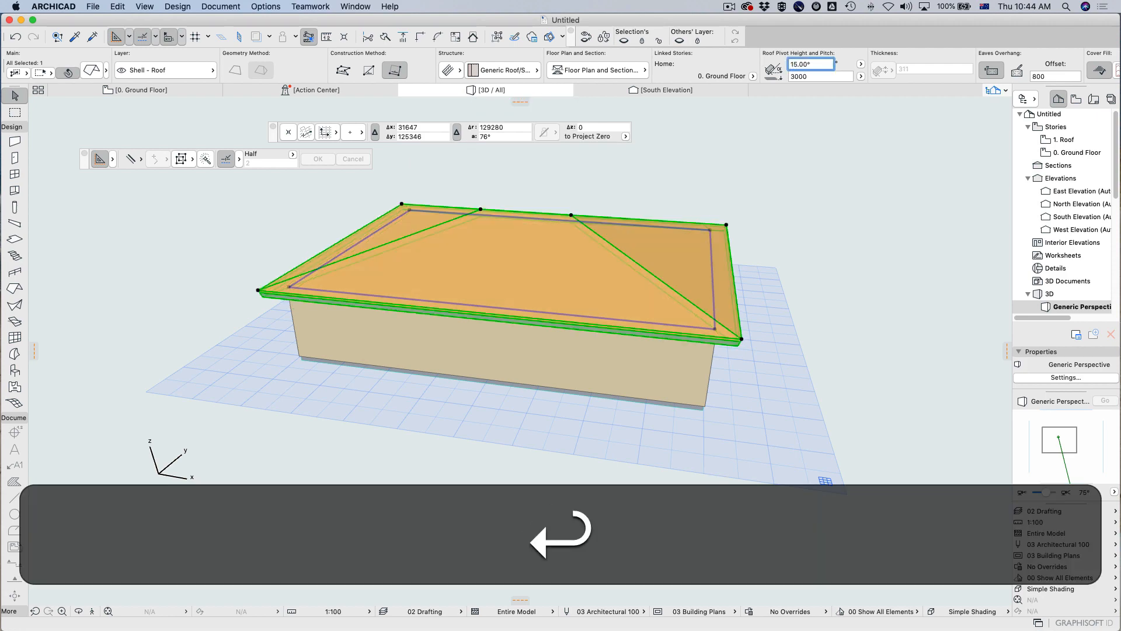
left_click(805, 403)
Step: Change the roof's edge angle to vertical in its selection settings, so the eave edges are cut plumb
scroll(752, 351, "down", 5)
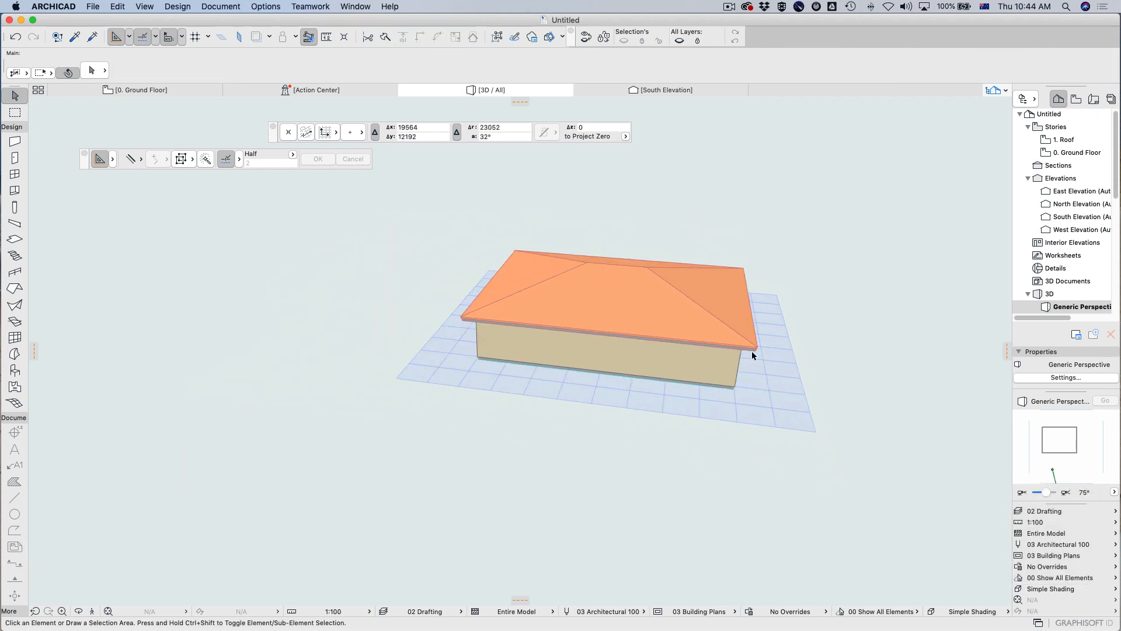
scroll(753, 349, "up", 5)
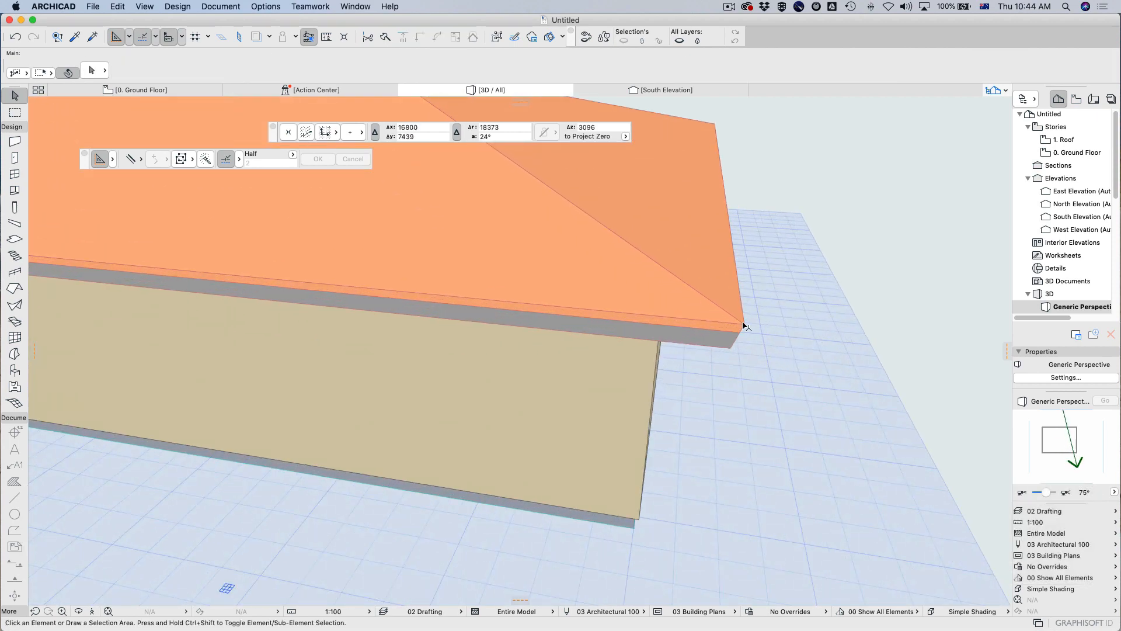
key("super+z")
left_click(711, 273)
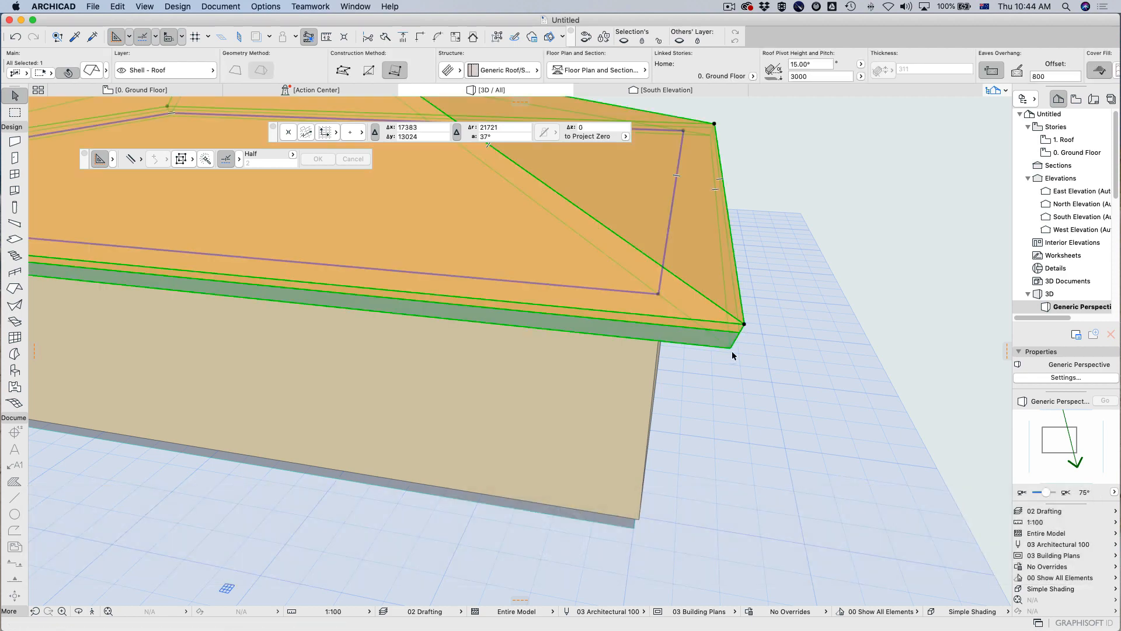
left_click(89, 71)
left_click(511, 193)
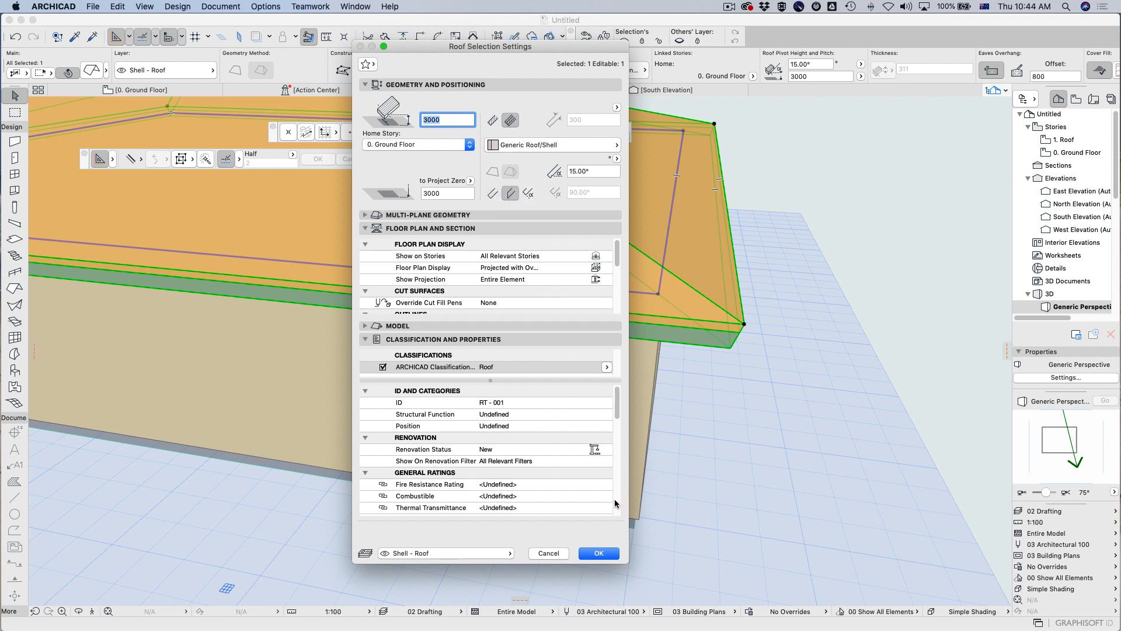
left_click(600, 554)
left_click(812, 389)
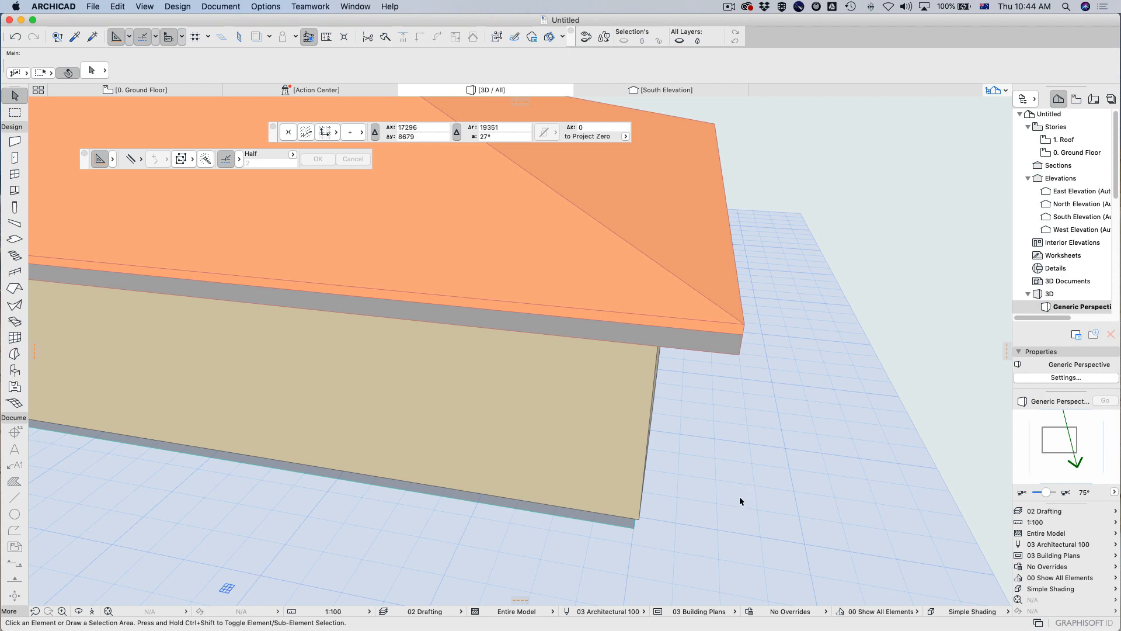
Step: Select the roof on the Ground Floor plan, try offsetting all its edges outward to a 4000 mm overhang, and undo it
key("F2")
key("Escape")
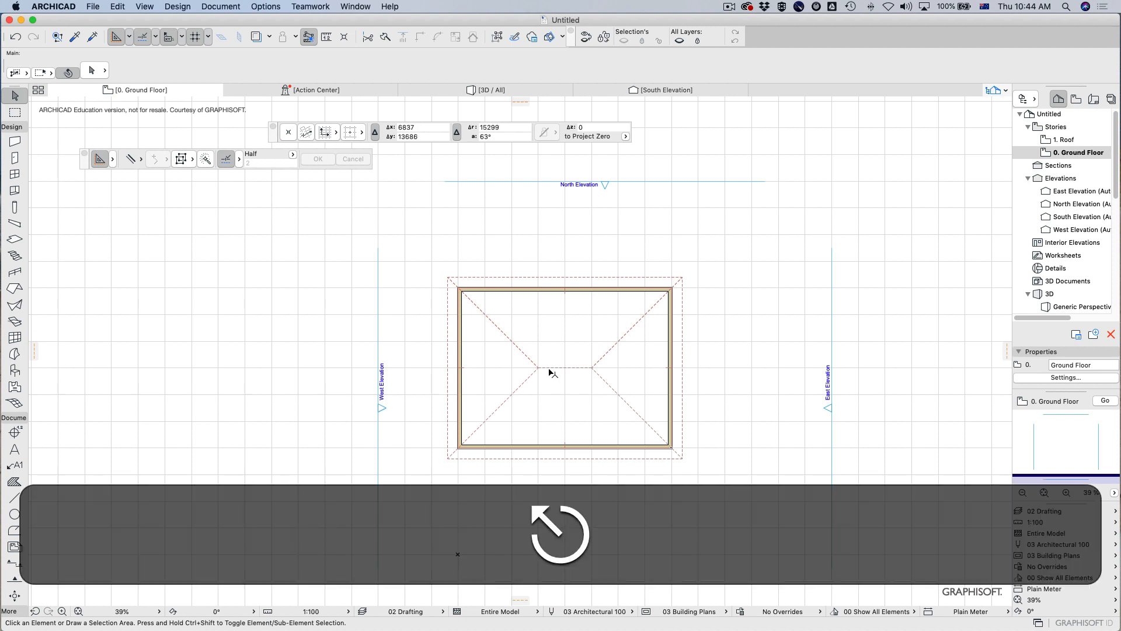
left_click(551, 372)
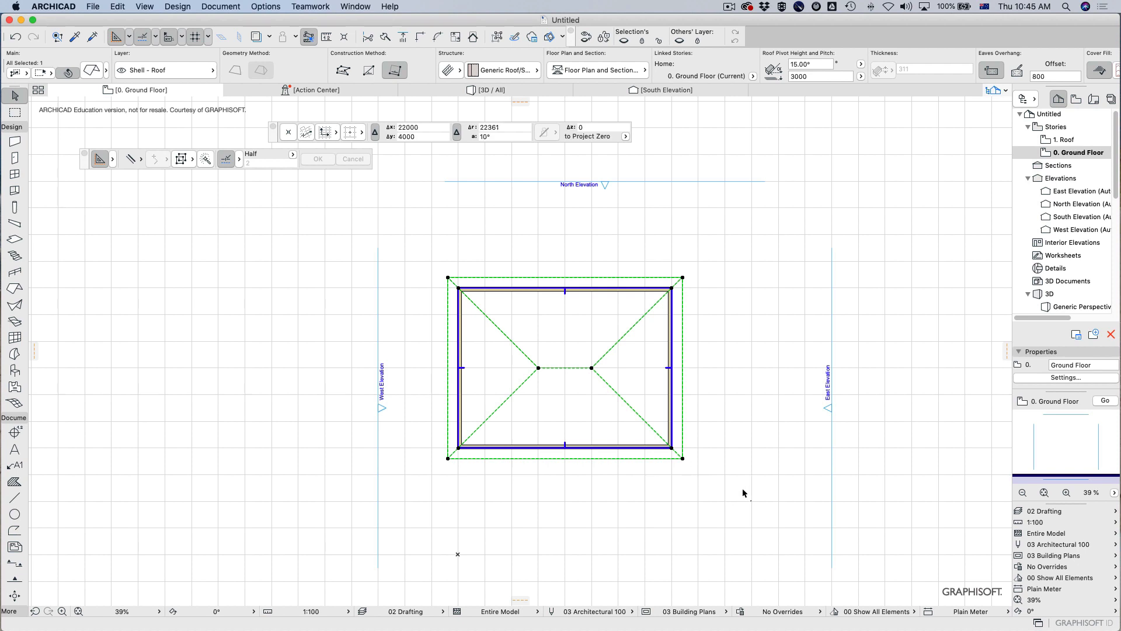
left_click(683, 412)
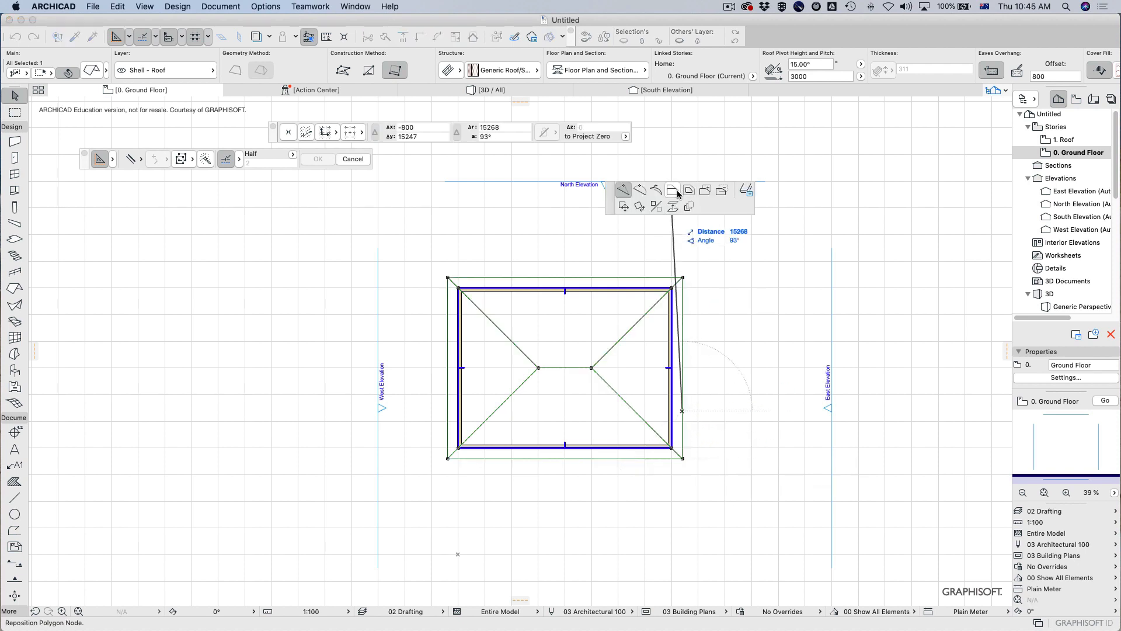
left_click(689, 190)
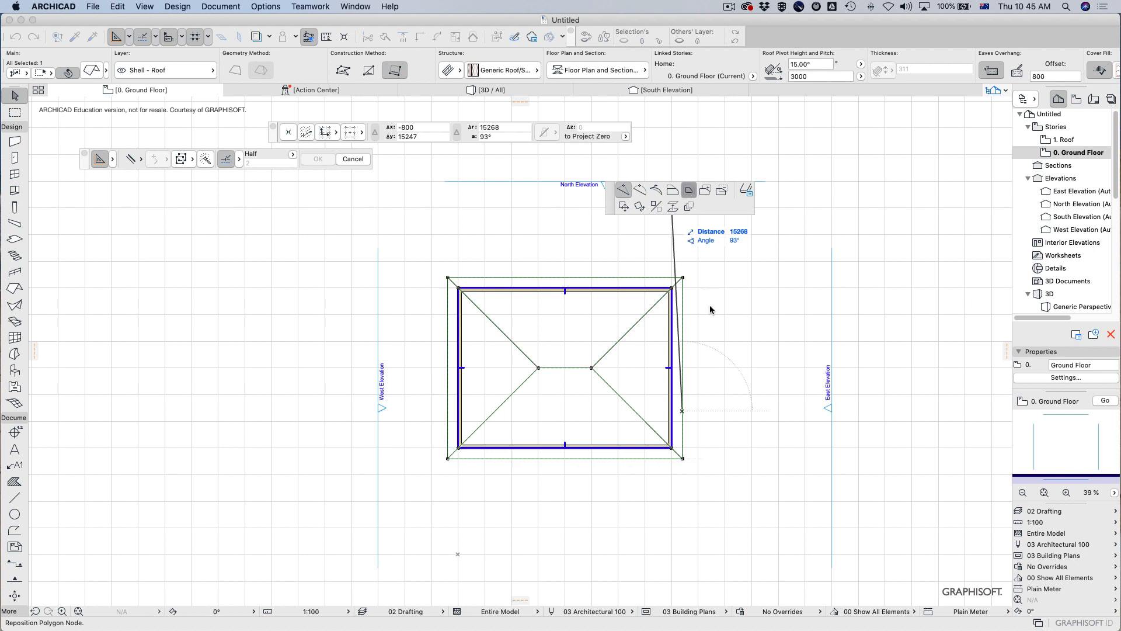
left_click(741, 414)
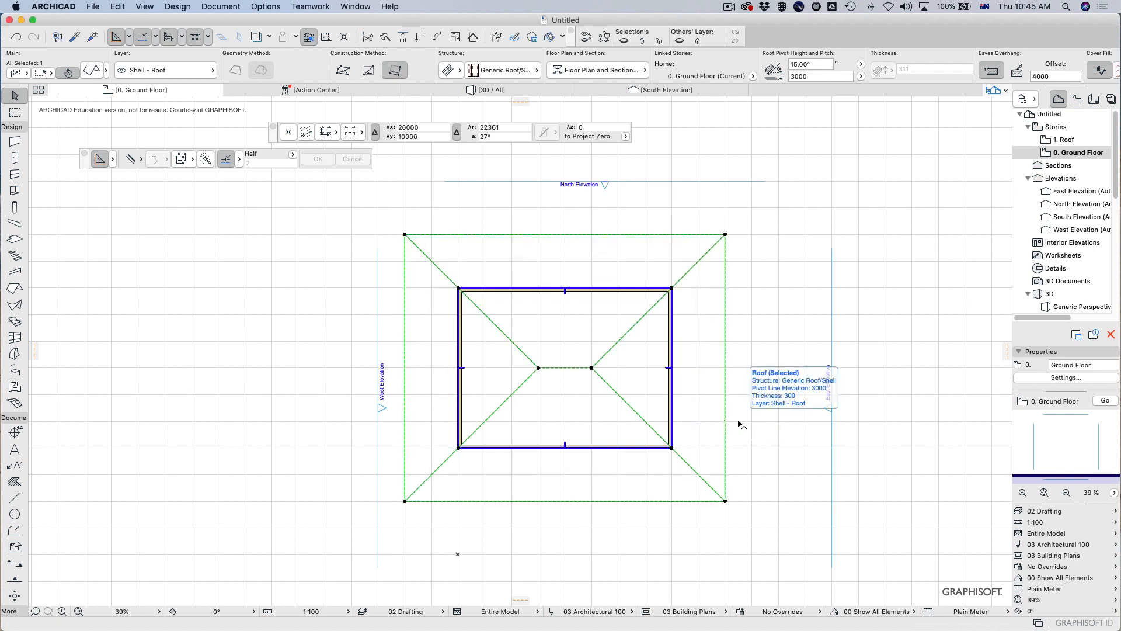
key("super+z")
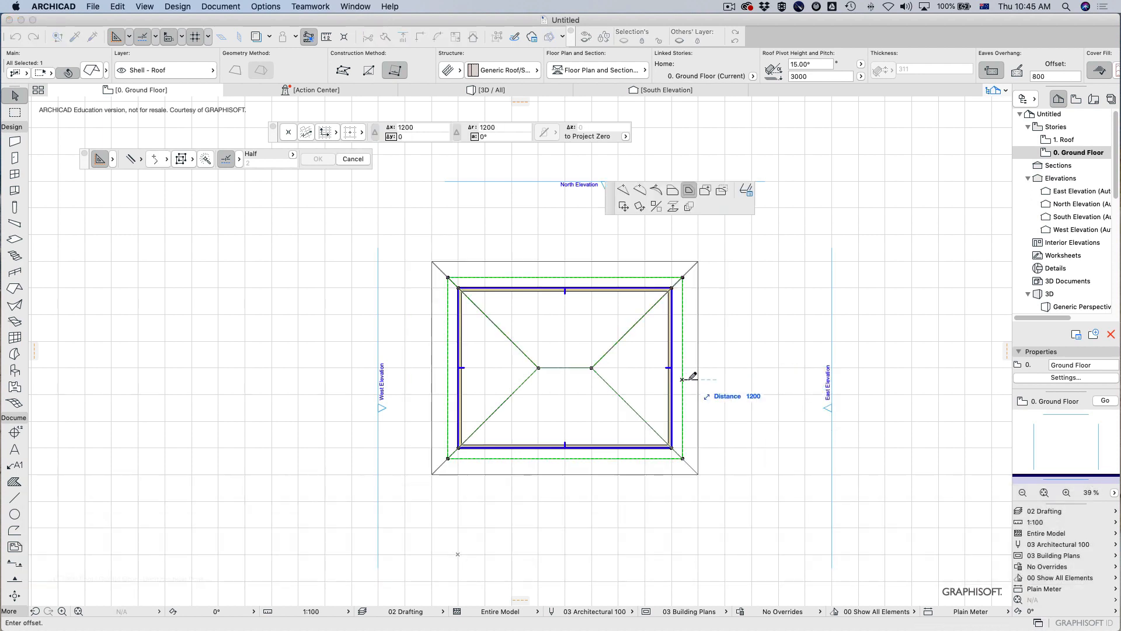
Step: Try offsetting only the roof's east edge outward by 3200 mm, and undo the offset
left_click(676, 191)
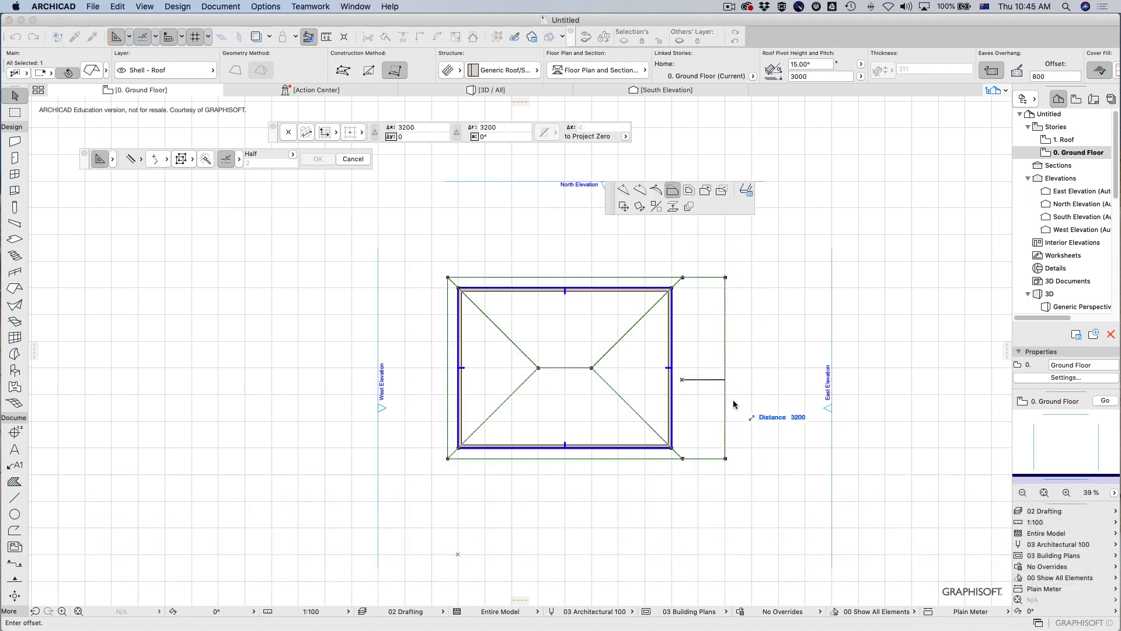
left_click(734, 403)
key("super+z")
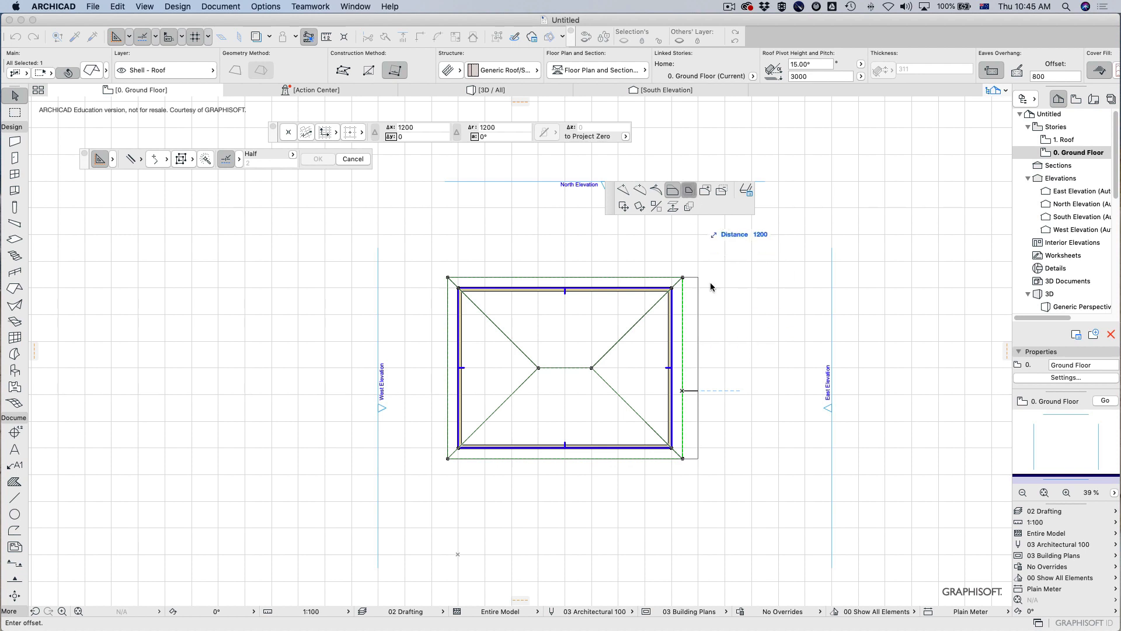
Step: Try again to offset all roof edges together to a 4000 mm overhang, undo it and deselect the roof
left_click(734, 488)
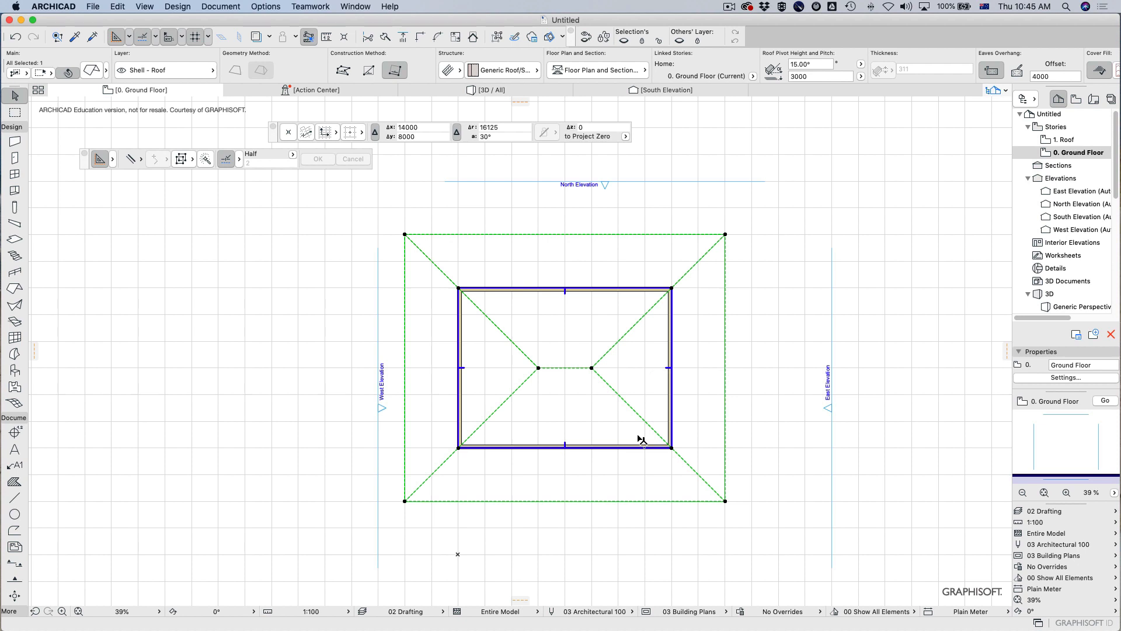
key("super+z")
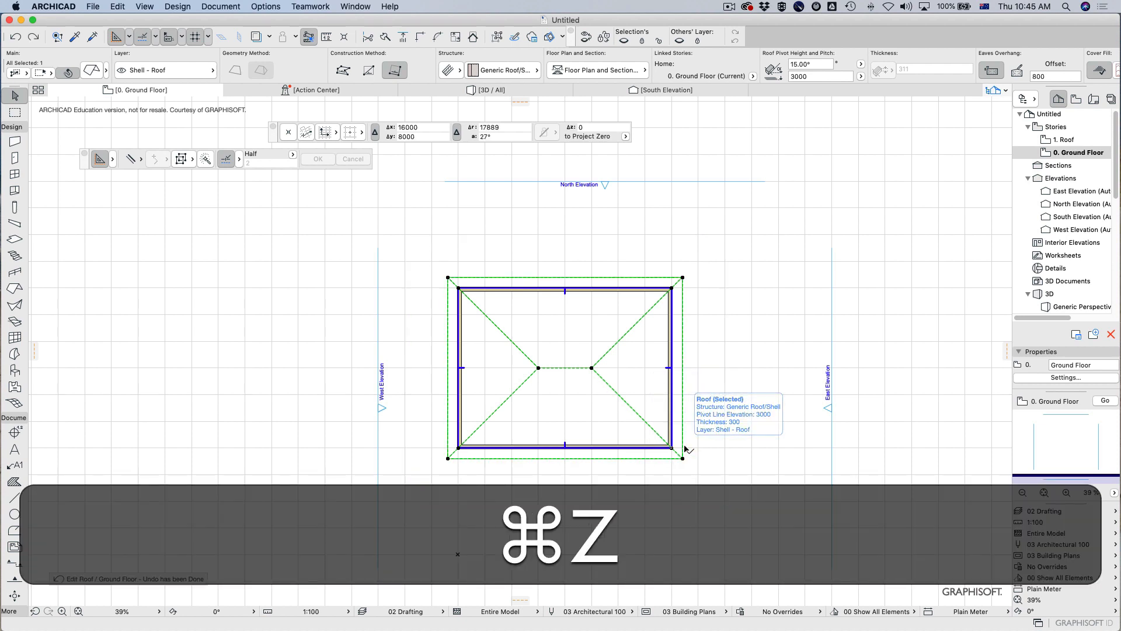
key("Escape")
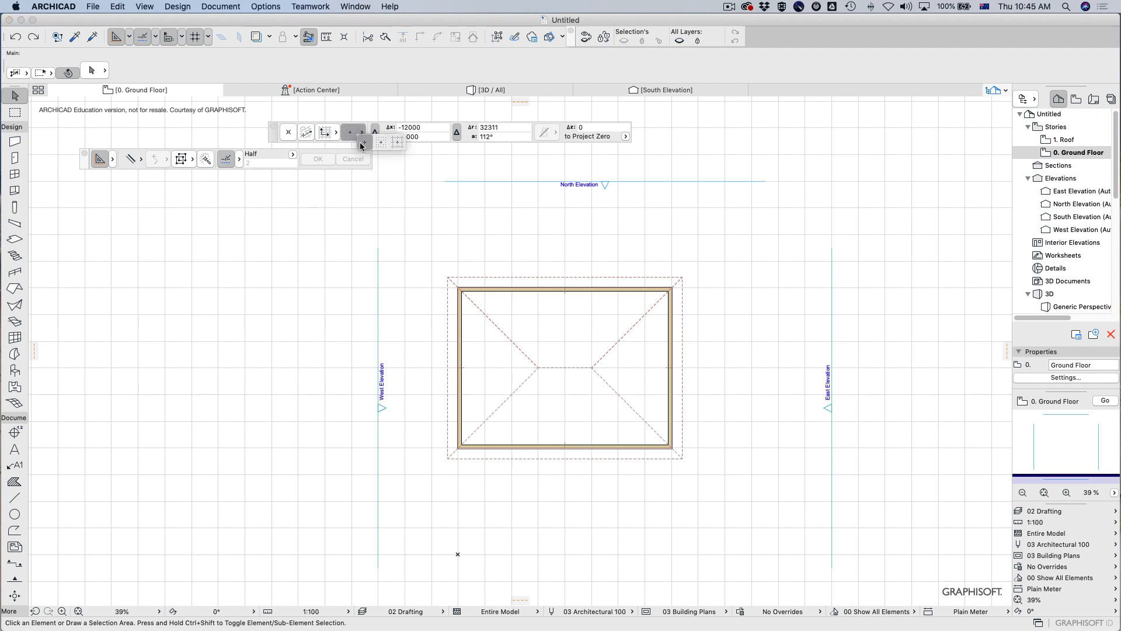
Step: Turn off grid snapping and select the slab by its surface on the plan, cancelling the move
left_click(546, 344)
scroll(543, 345, "down", 2)
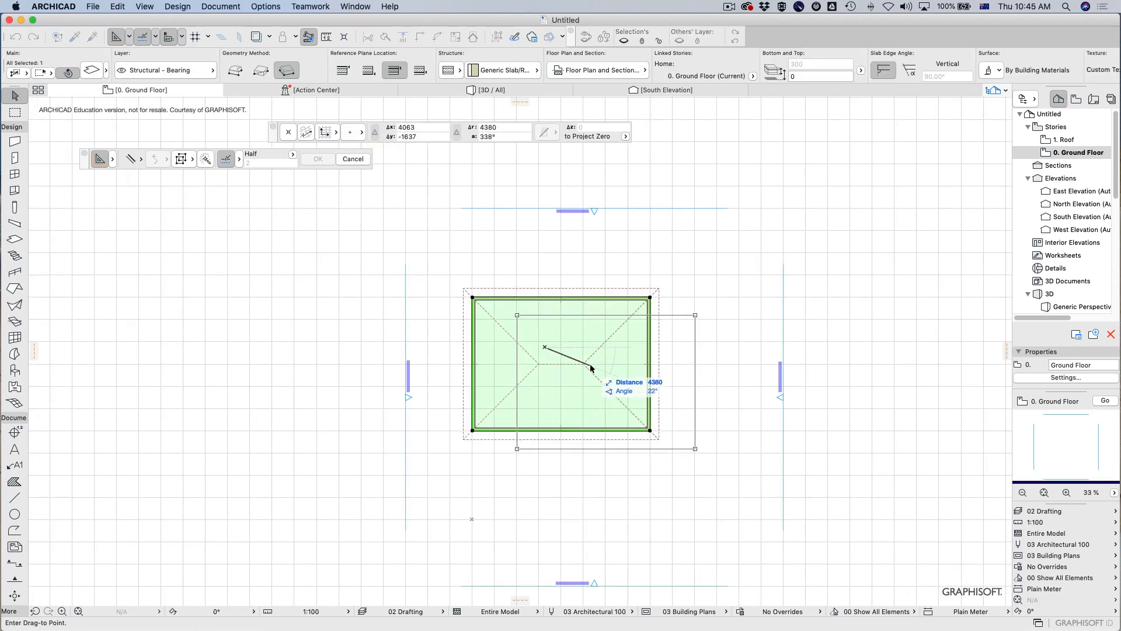
key("Escape")
scroll(581, 278, "down", 1)
scroll(581, 278, "up", 8)
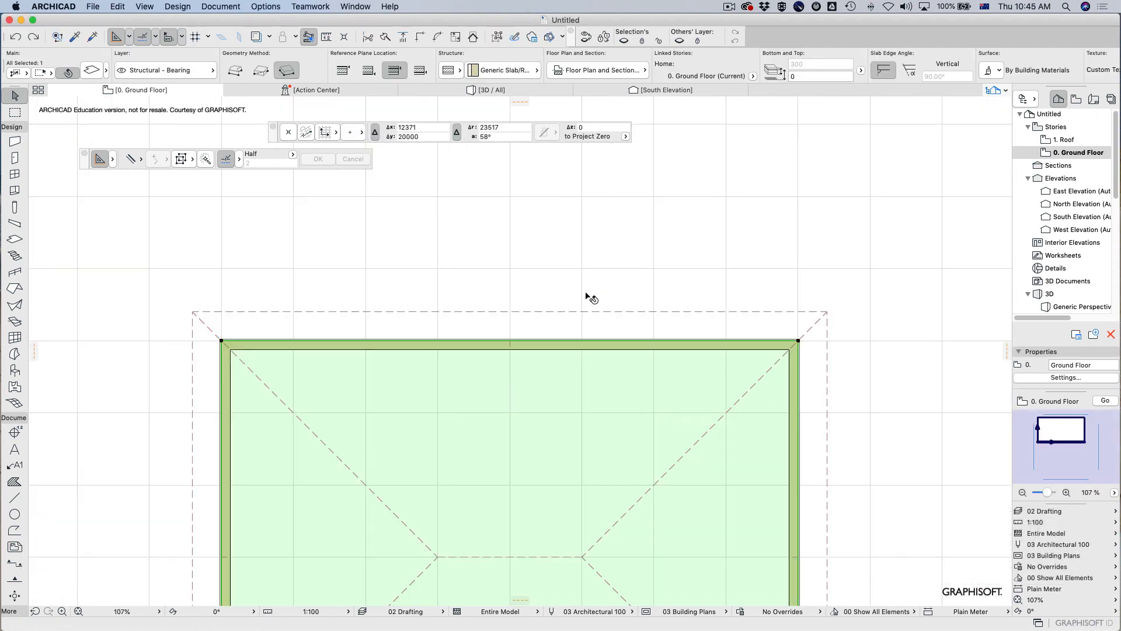
Step: Select the roof, try inserting a new node pulled outward at the middle of its north eave edge, and undo it
scroll(610, 325, "down", 2)
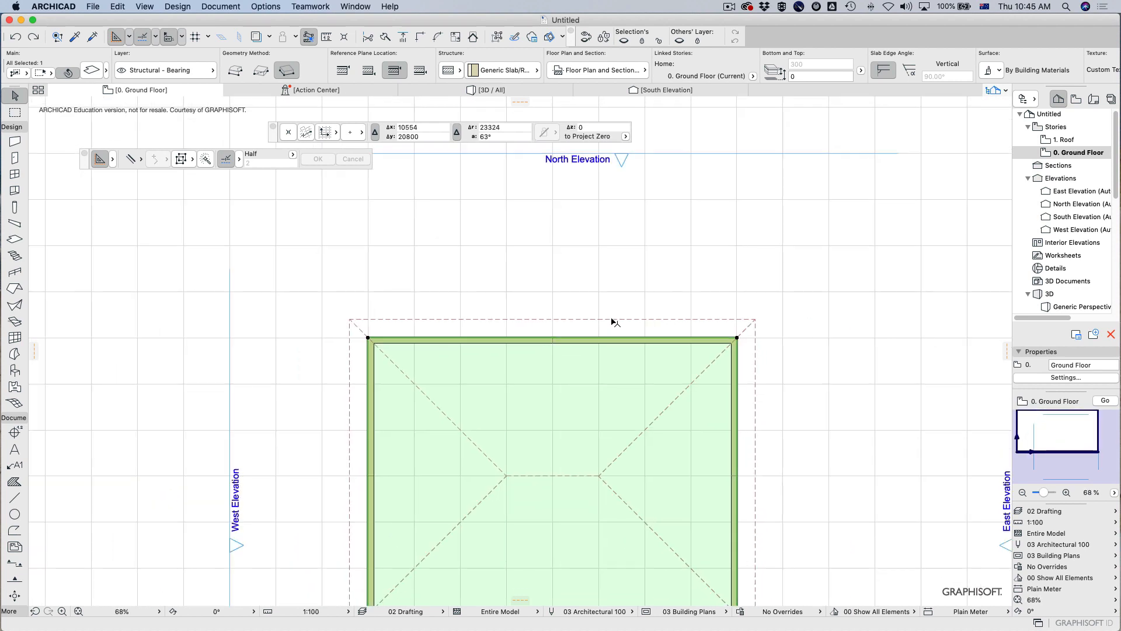
right_click(562, 330)
key("Escape")
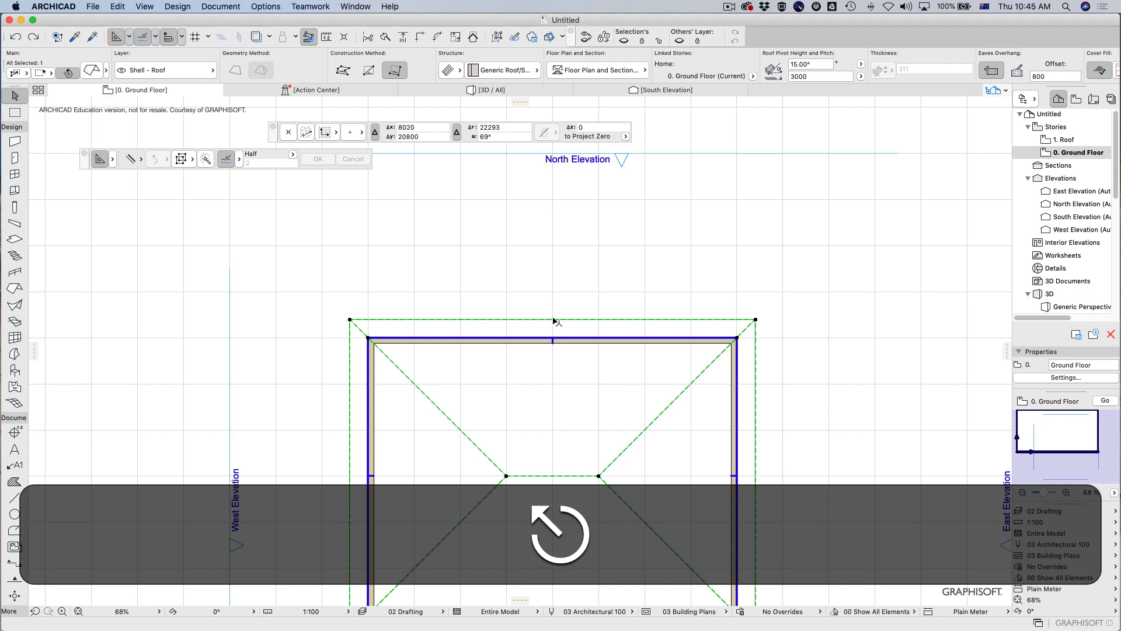
left_click(555, 321)
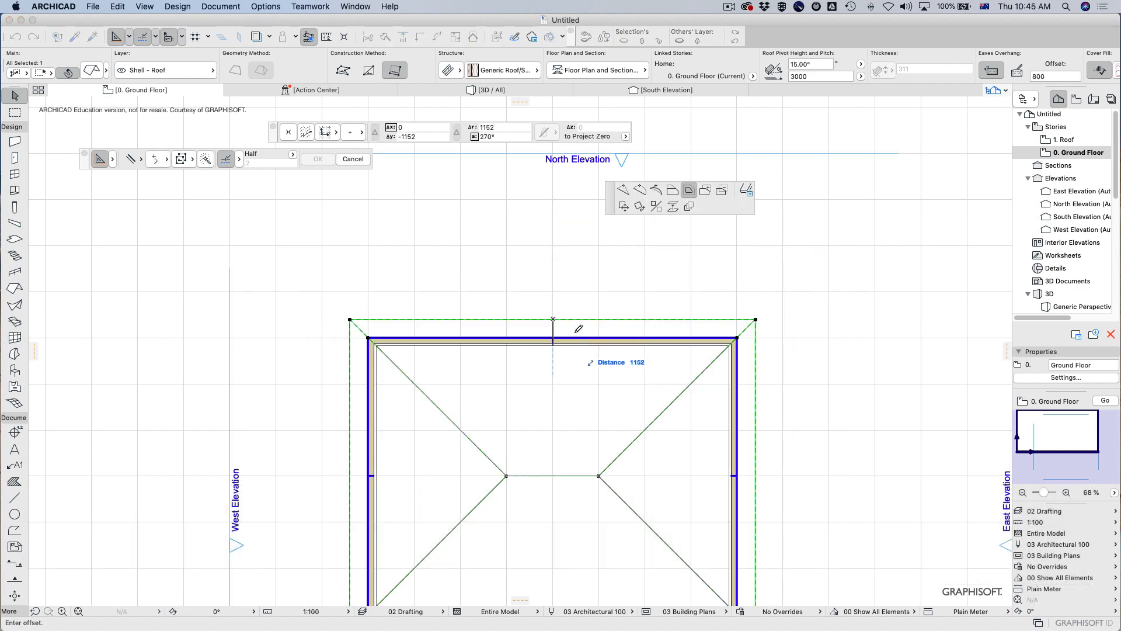
left_click(624, 189)
left_click(553, 232)
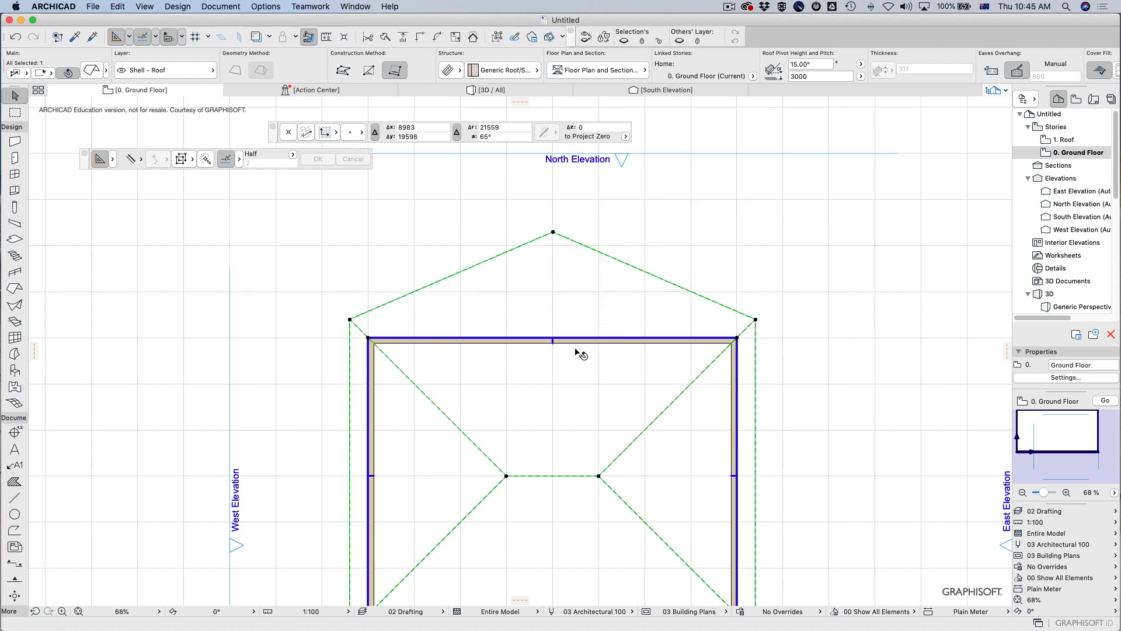
key("super+z")
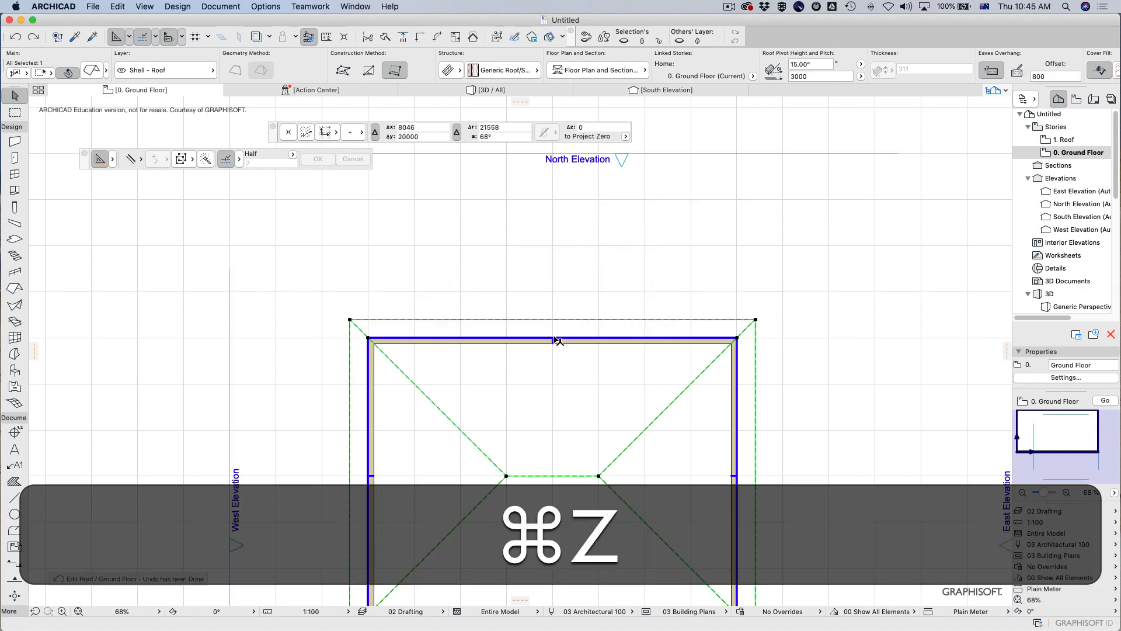
Step: Try offsetting only the roof's north pivot line outward, and undo the offset
left_click(555, 339)
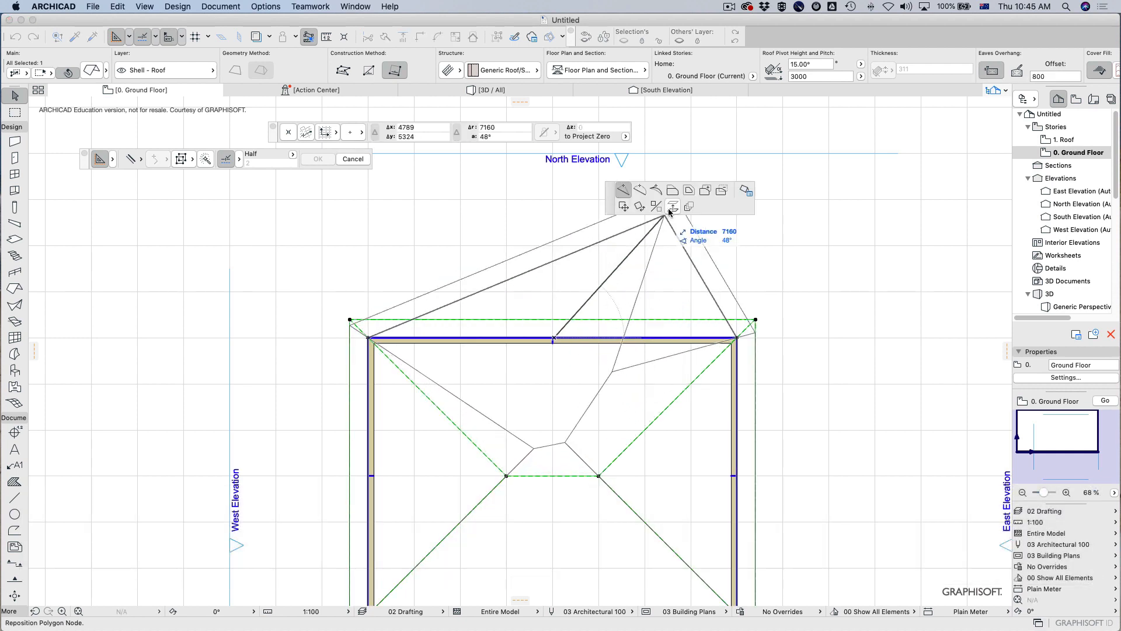
left_click(673, 190)
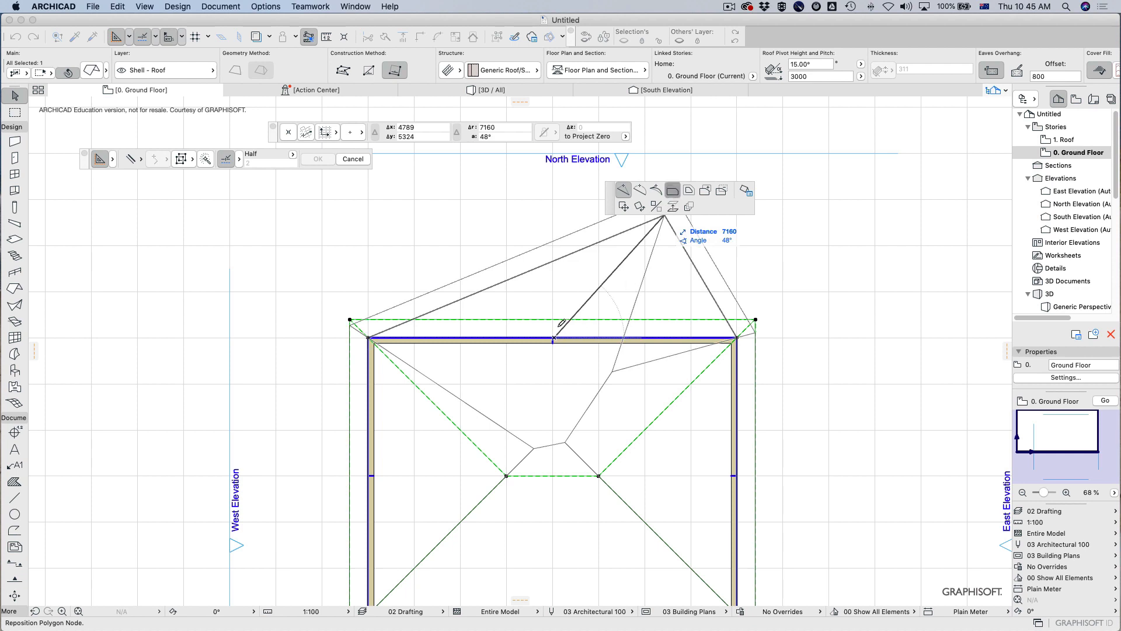
left_click(560, 290)
key("super+z")
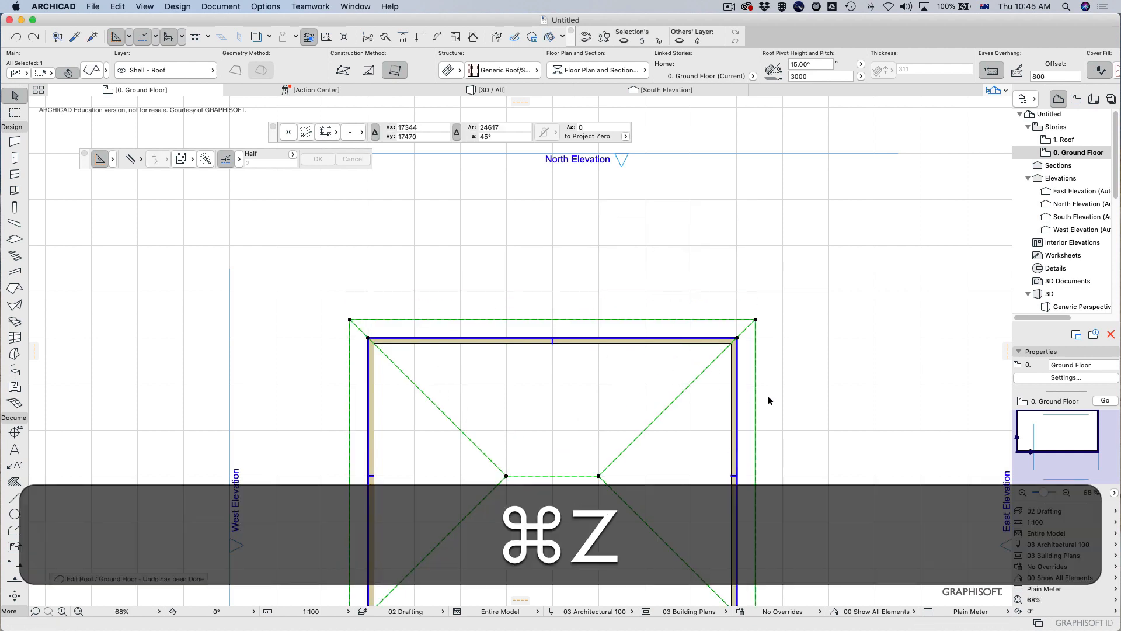
Step: Offset all the roof's pivot lines together outward by about 2080 mm from the walls
left_click(736, 396)
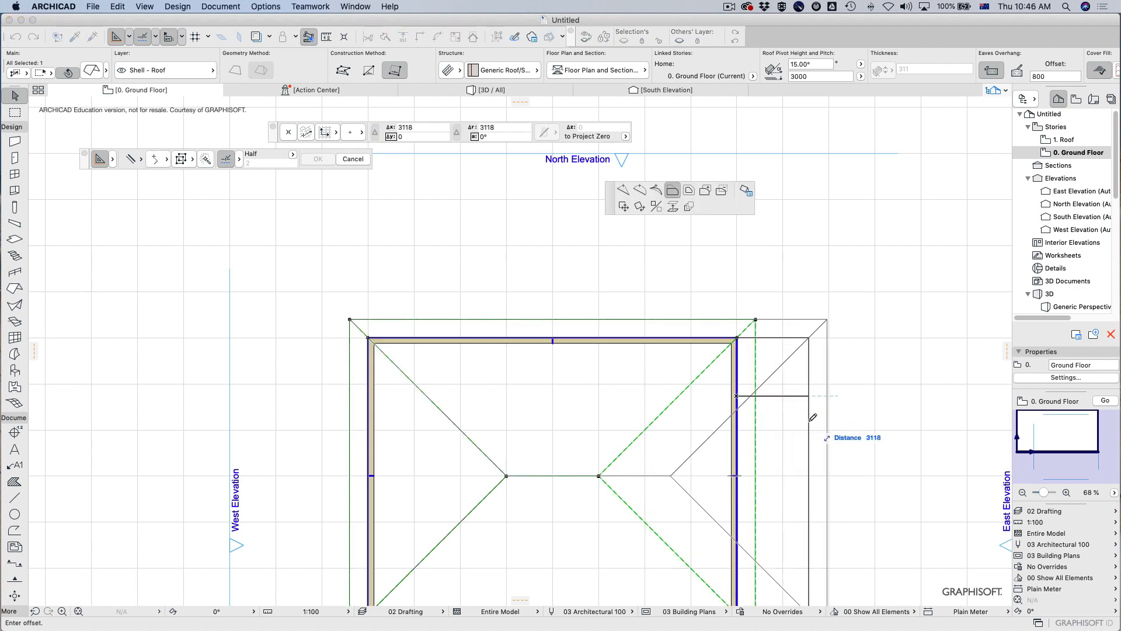
left_click(688, 190)
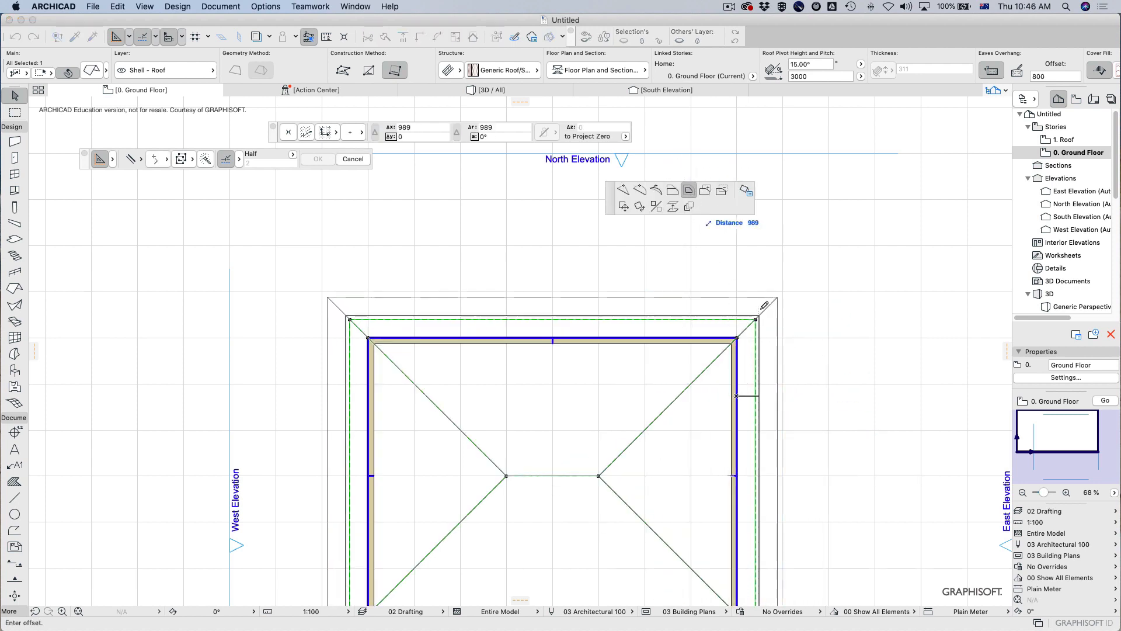
left_click(785, 334)
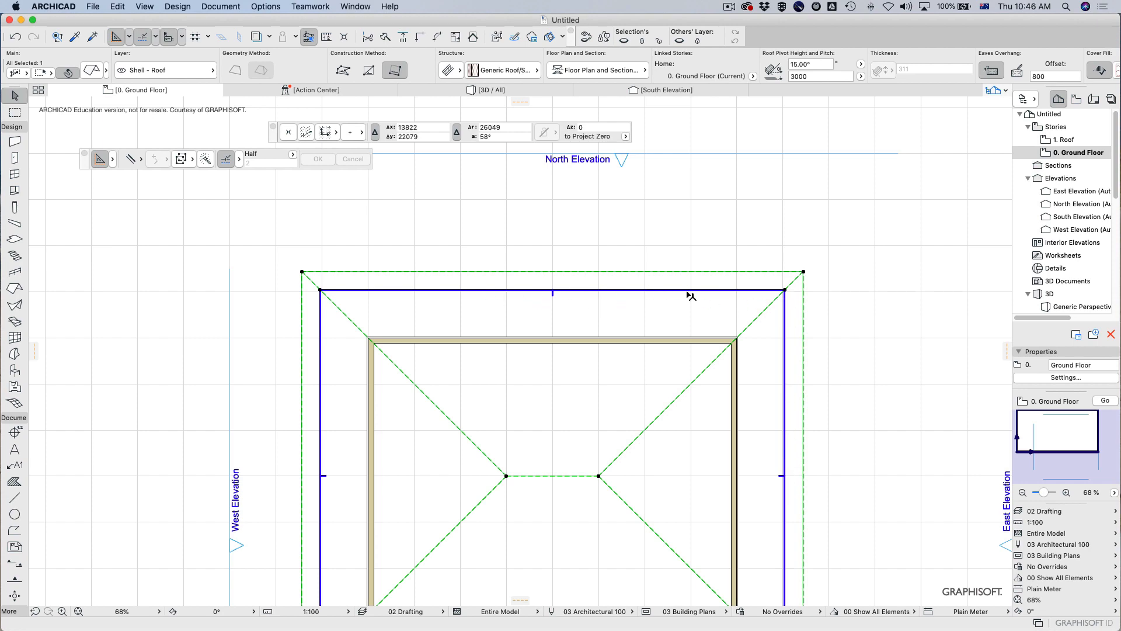
Step: Orbit the 3D model to examine where the roof meets the wall tops, return to the Ground Floor plan and deselect the roof
key("F3")
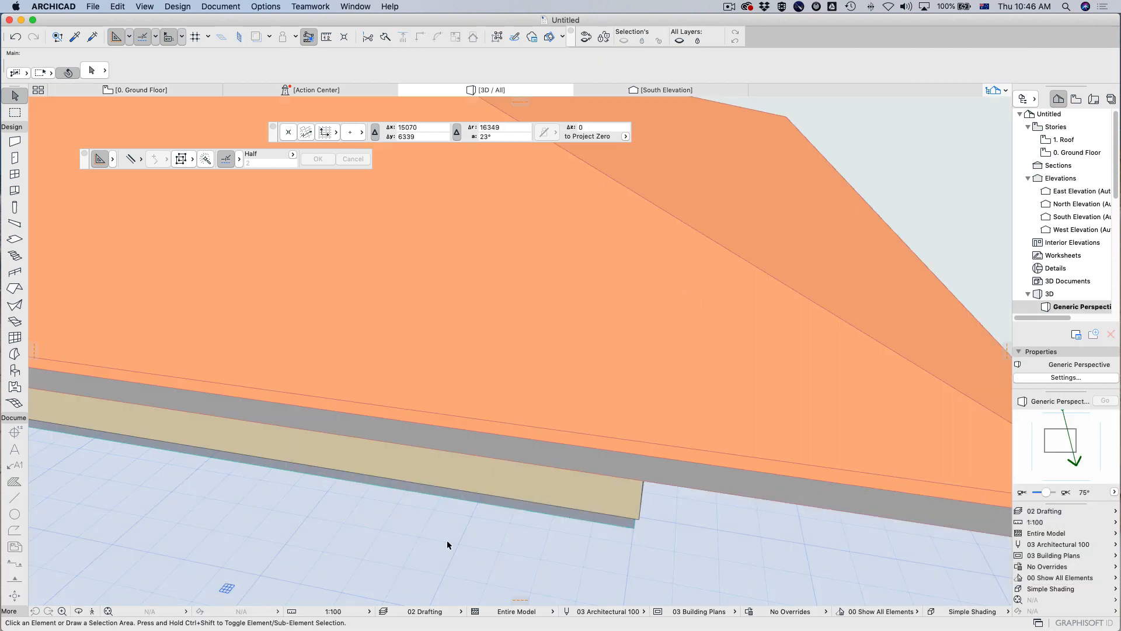
left_click(78, 611)
left_click_drag(468, 532, 39, 456)
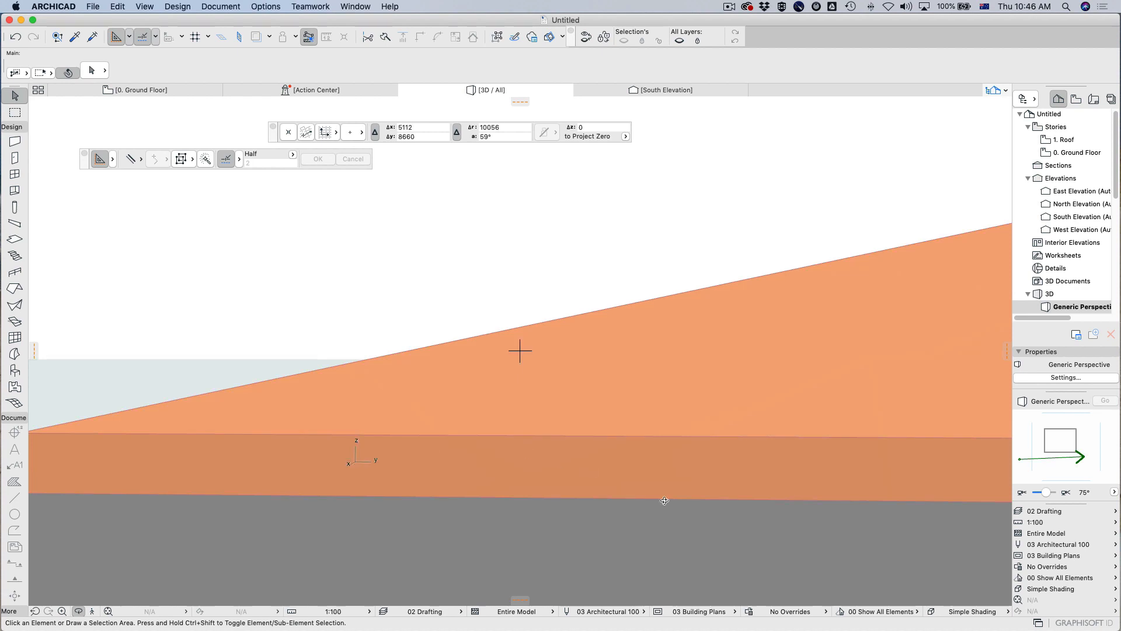
left_click_drag(664, 501, 646, 479)
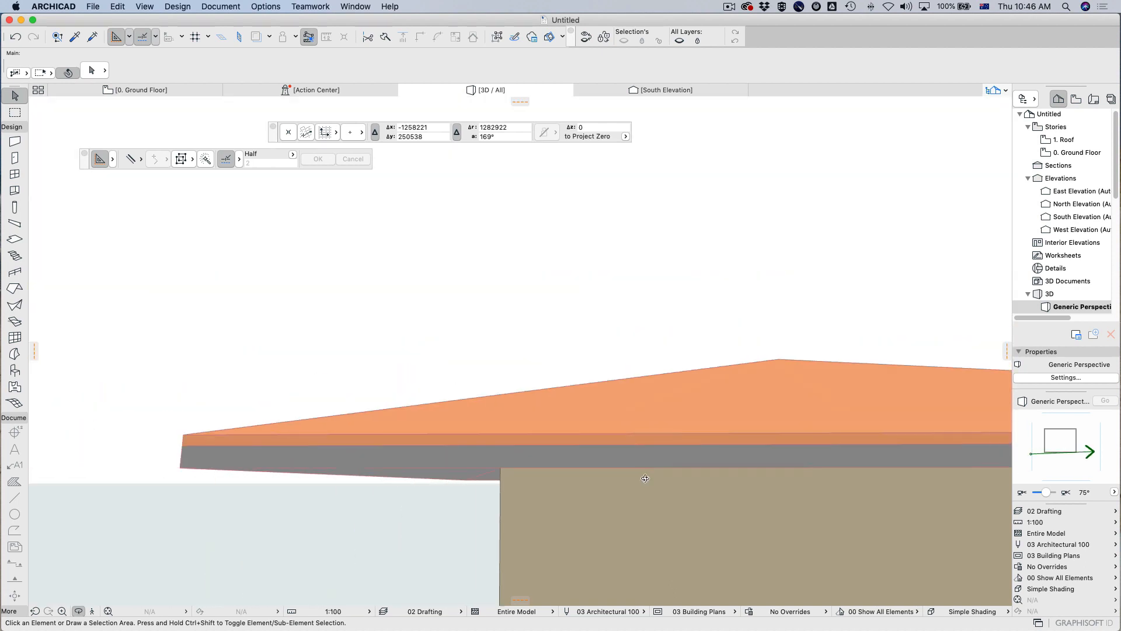
key("F2")
key("F2")
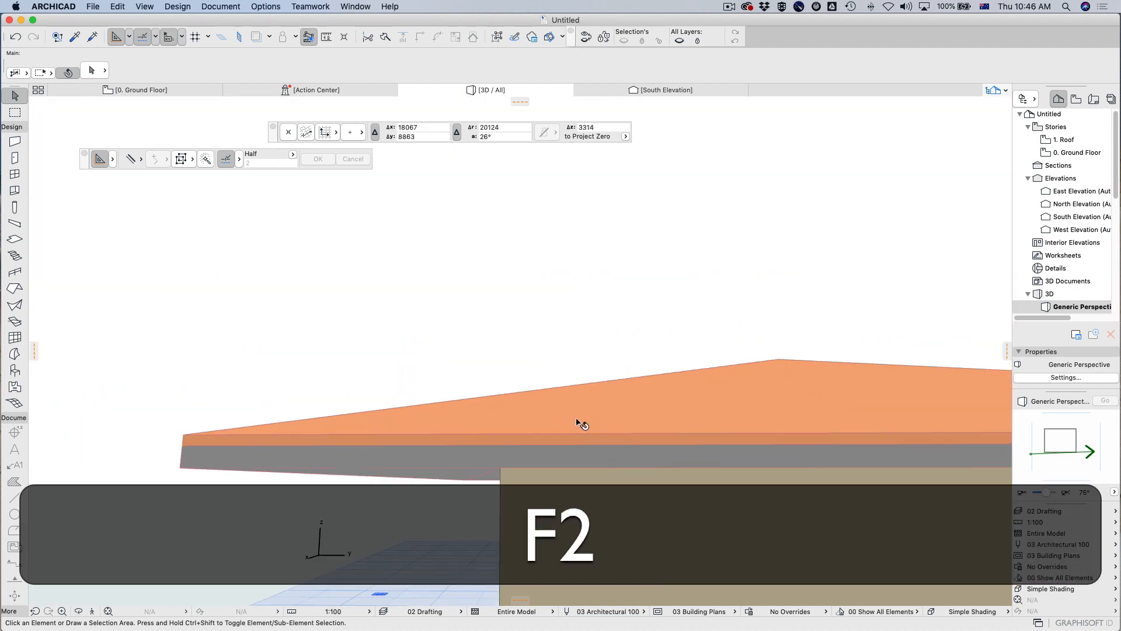
key("Escape")
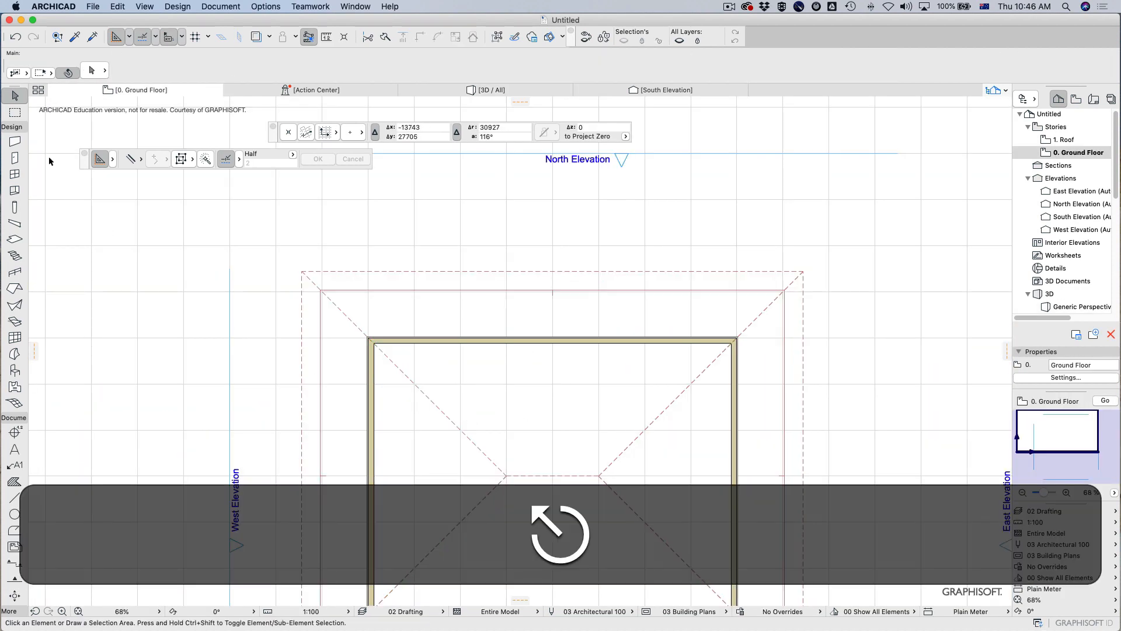
Step: Marquee the building's north-east corner, examine the cut roof and wall junction in 3D, return to the plan and clear the marquee
left_click(15, 112)
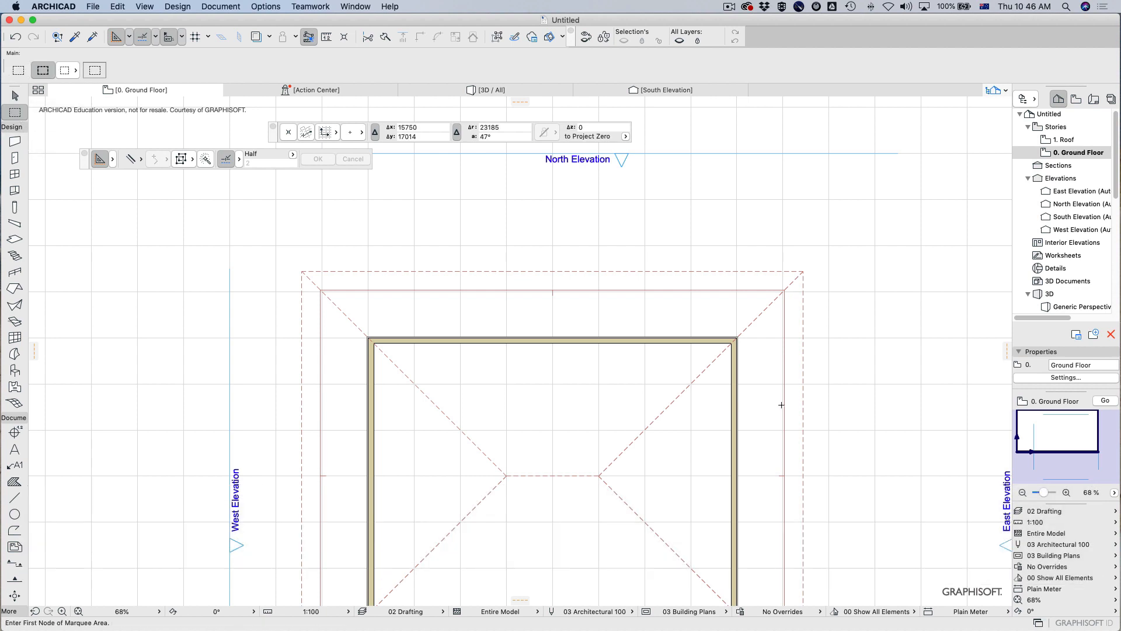
left_click(866, 217)
left_click(608, 531)
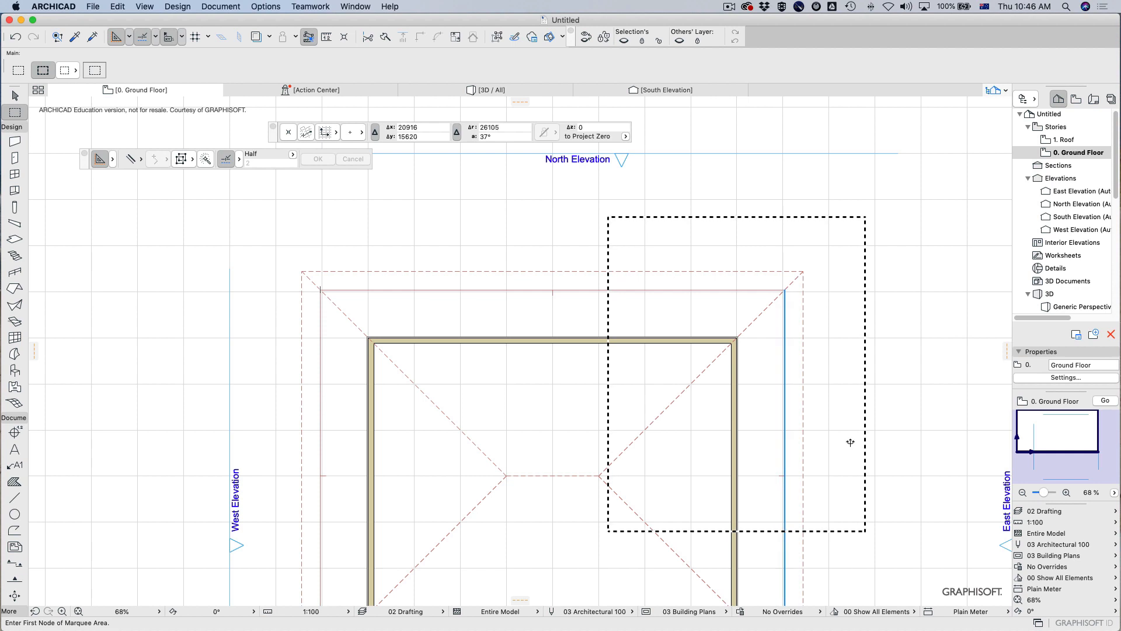
key("F4")
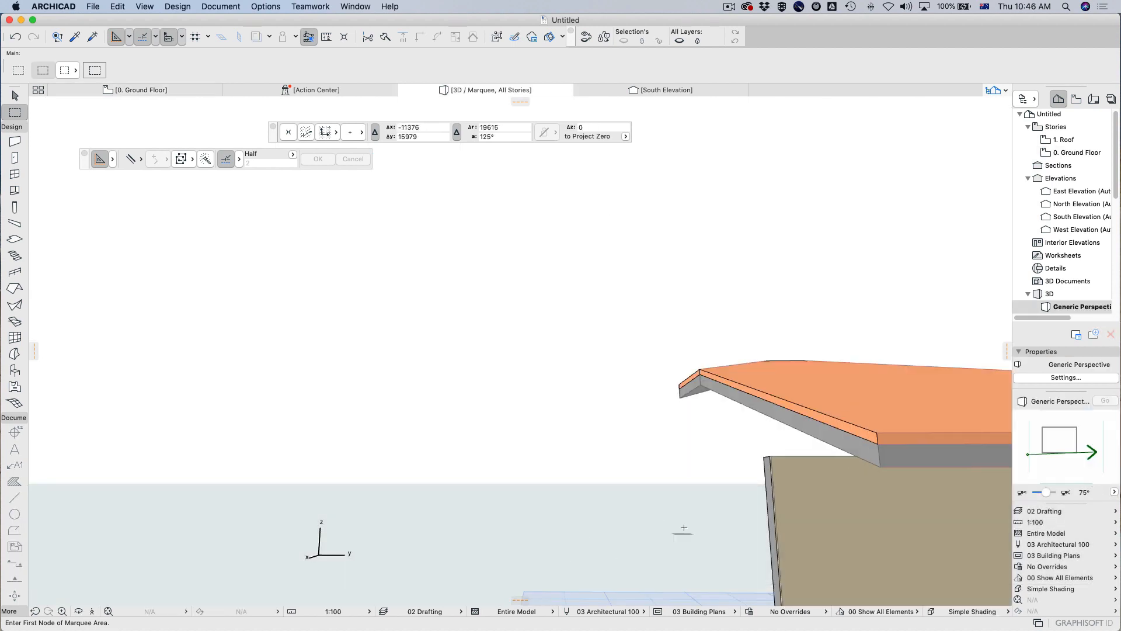
left_click(79, 611)
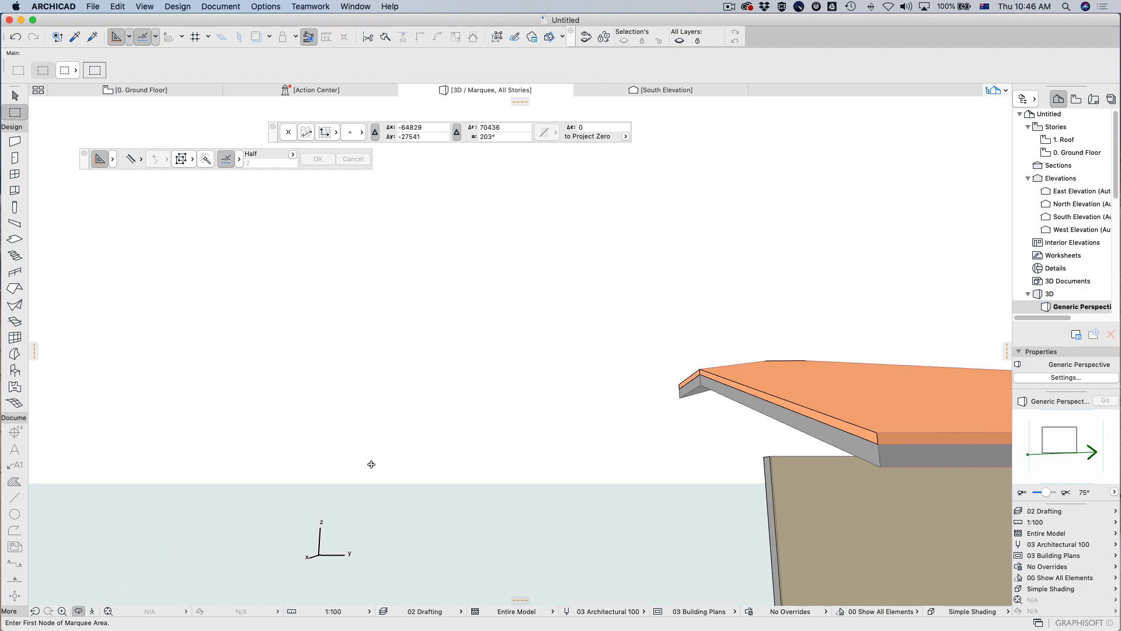
left_click_drag(370, 463, 616, 380)
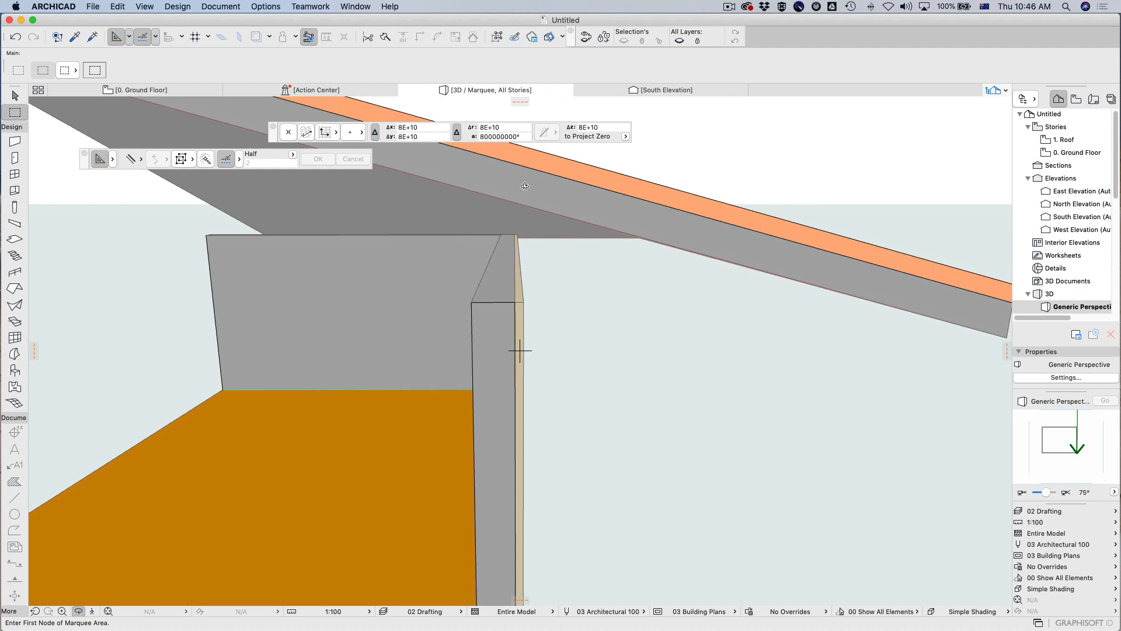
key("Escape")
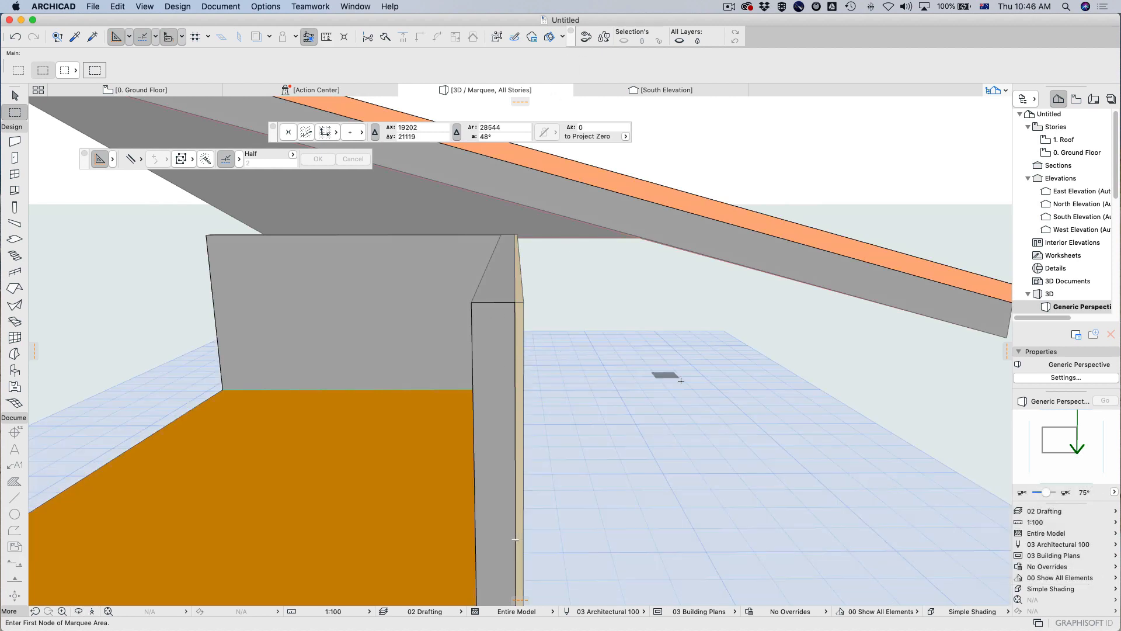
key("F2")
key("super+z")
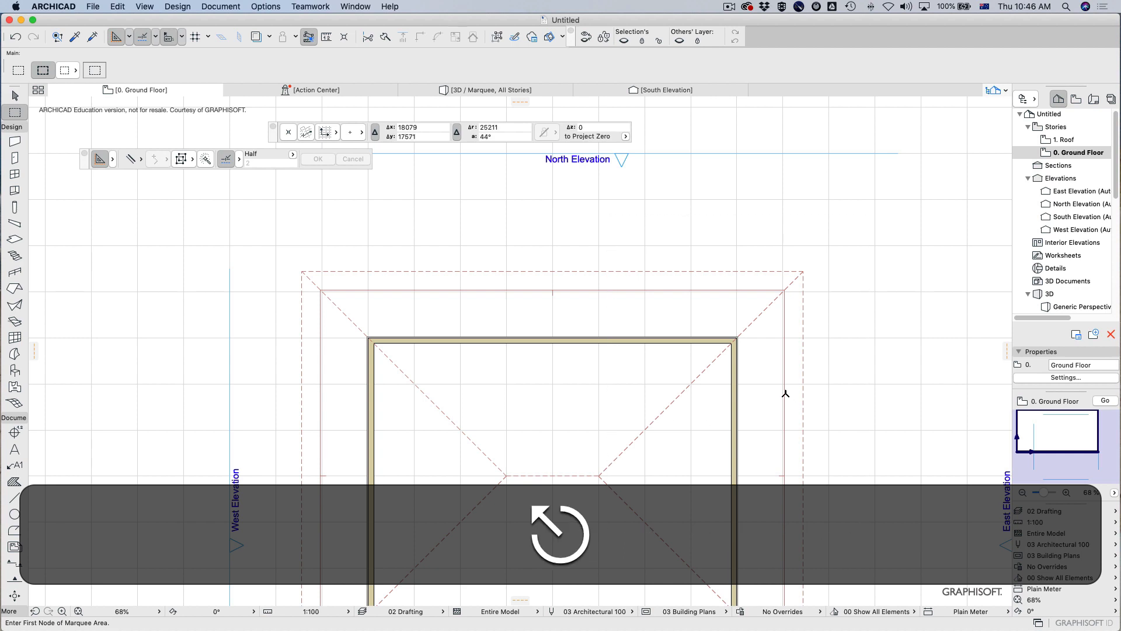
Step: Select the roof and the perimeter walls in turn to compare their height settings, and deselect them
left_click(785, 471)
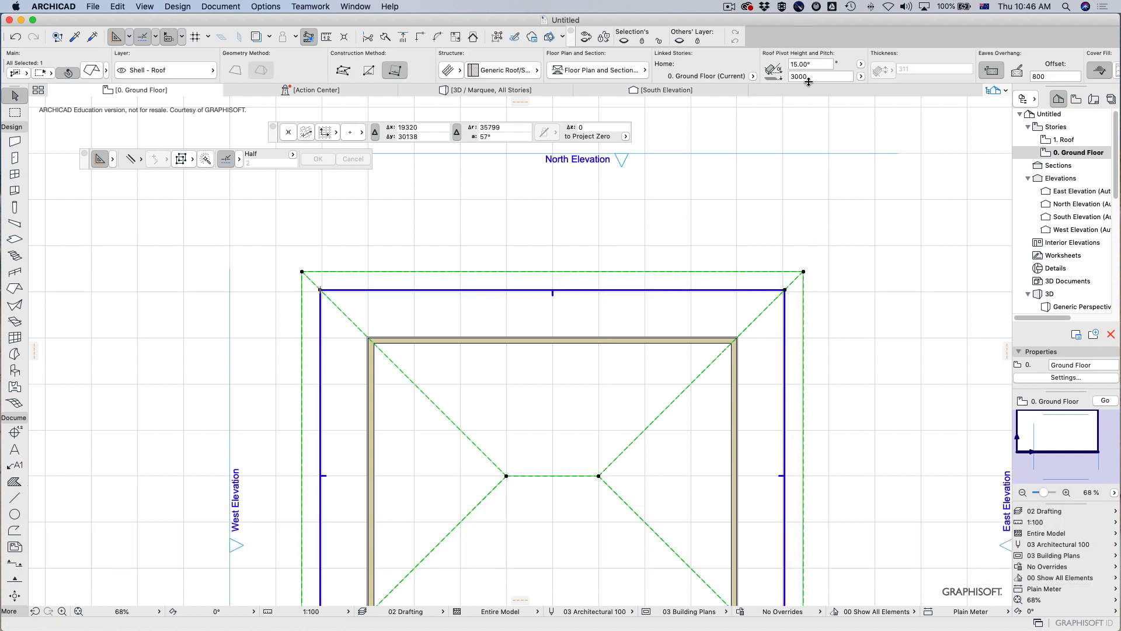
key("super+z")
left_click(663, 343)
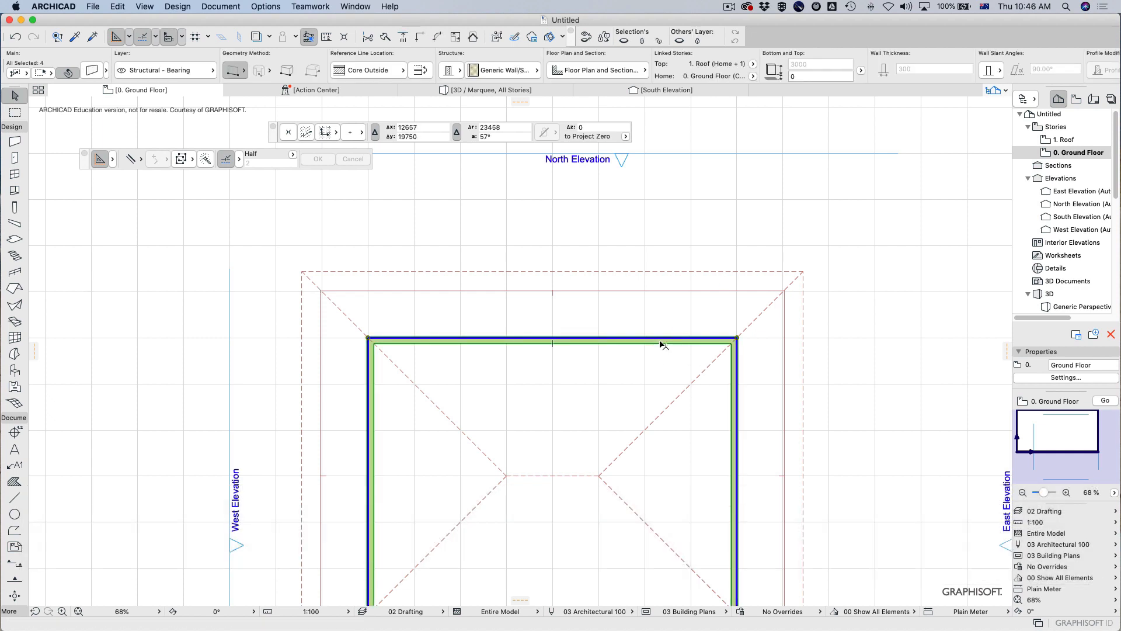
key("super+z")
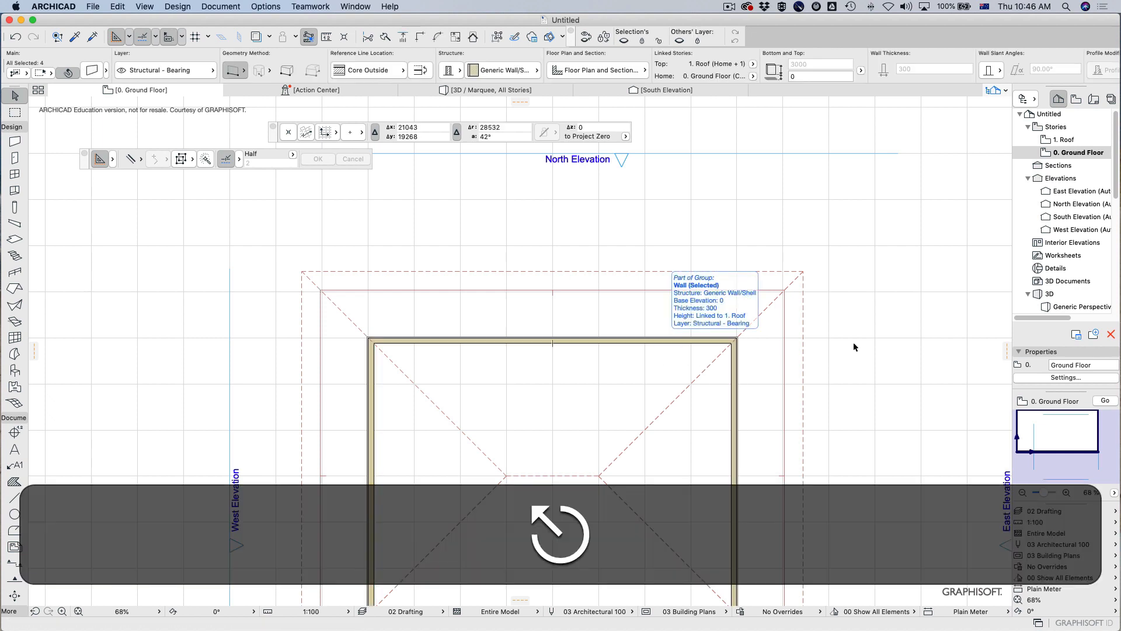
Step: Reselect the roof and undo the outward offset of its pivot lines
left_click(791, 333)
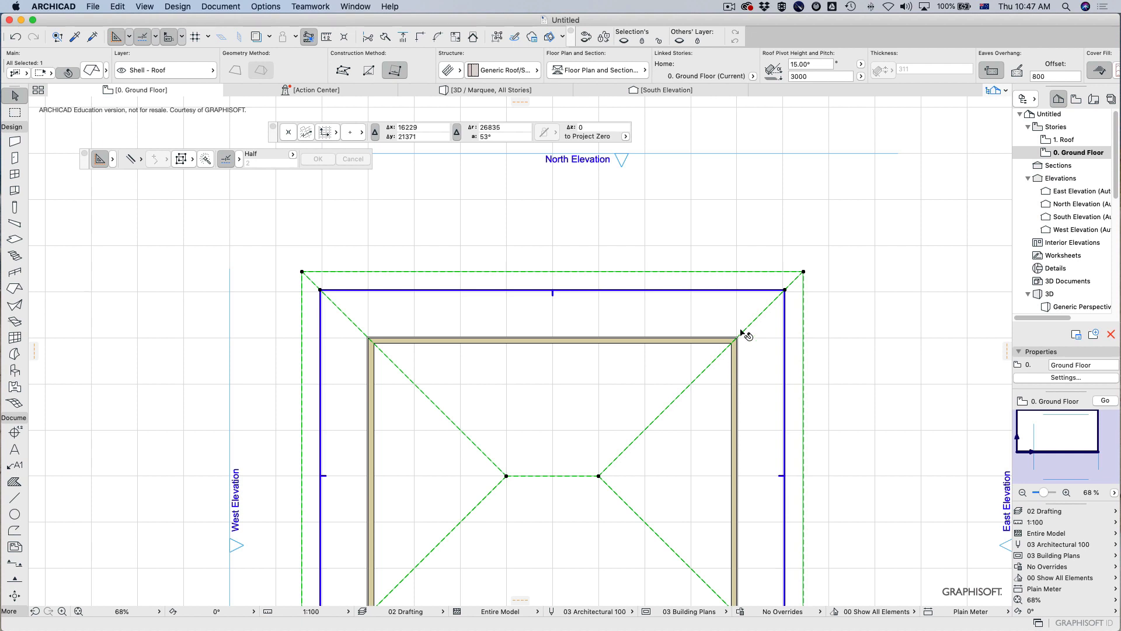
key("super+z")
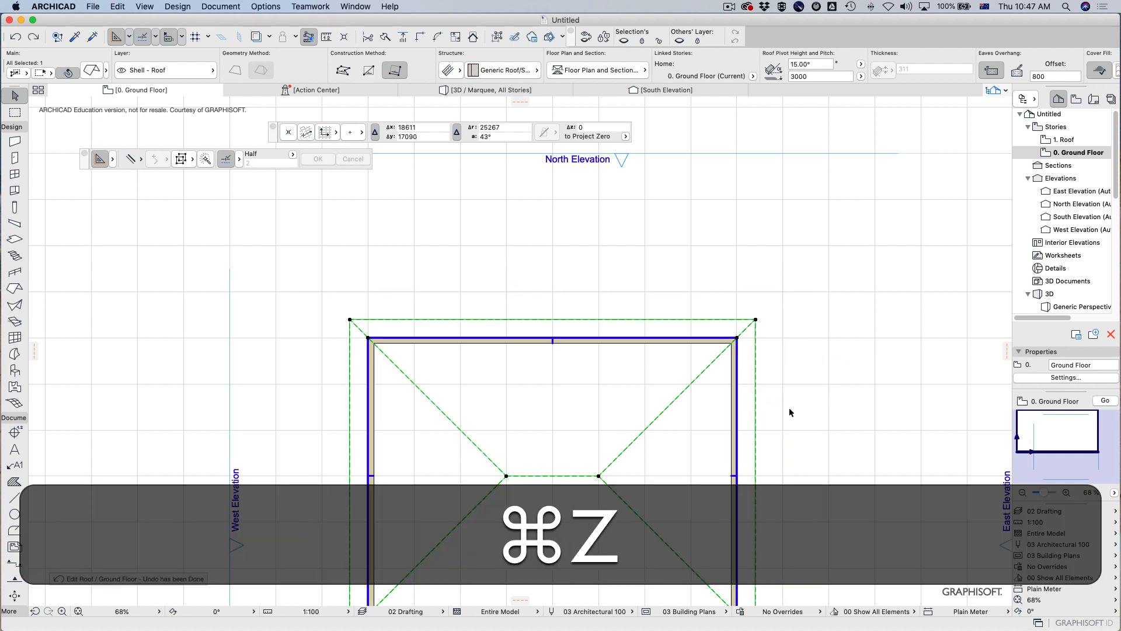
key("Escape")
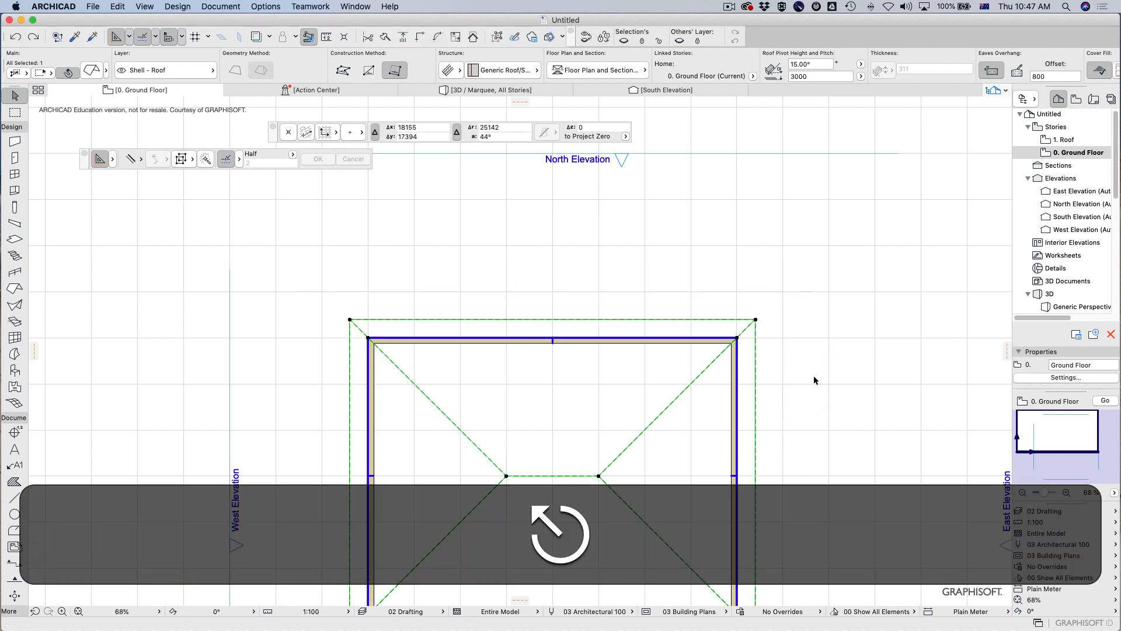
Step: Review the custom edge settings for the roof's north eave edge, cancel them and deselect the roof
left_click(696, 319)
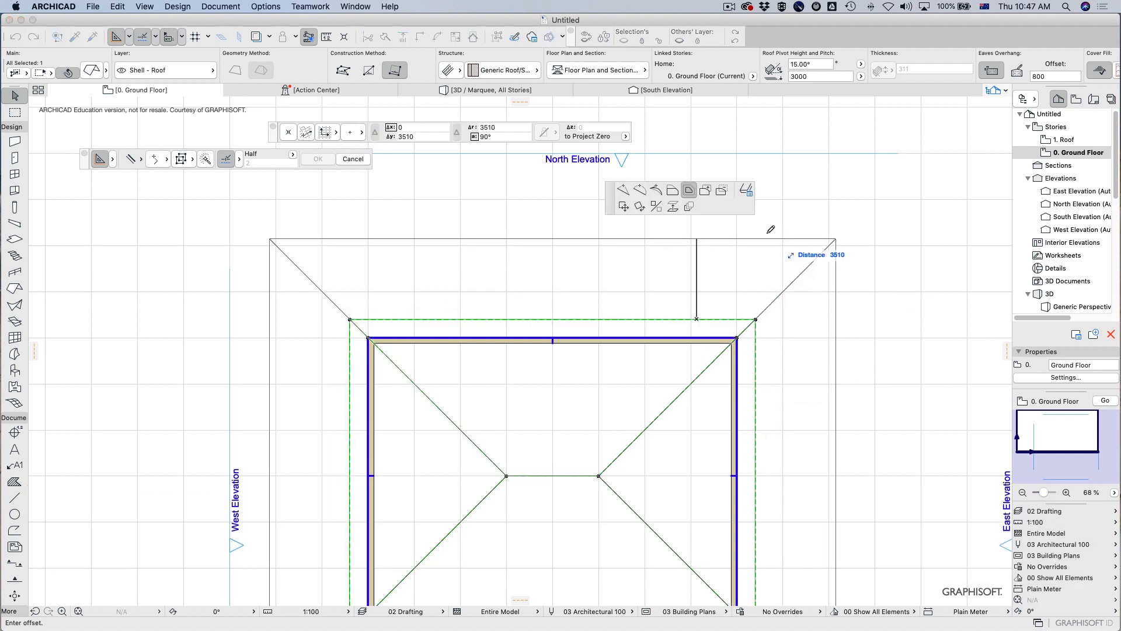
left_click(747, 189)
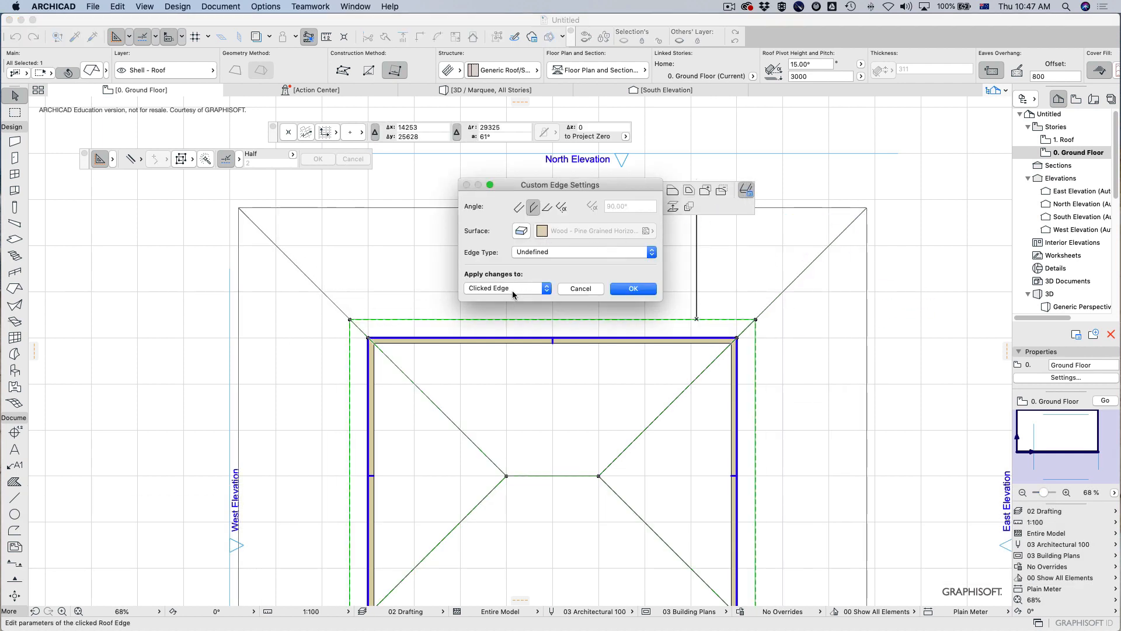
left_click(580, 289)
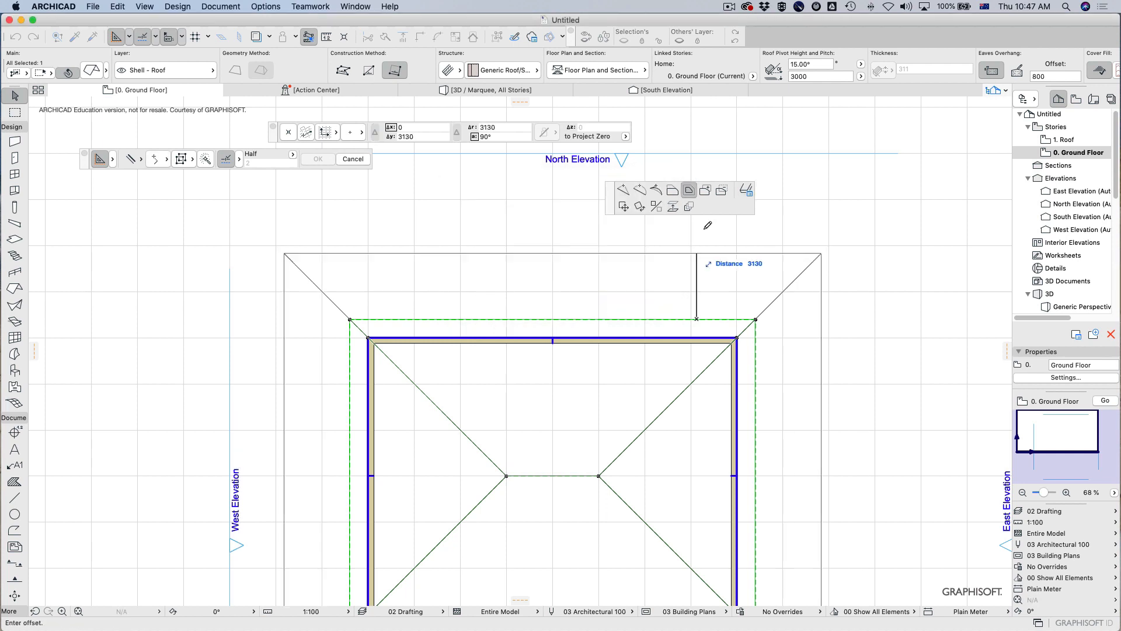
key("Escape")
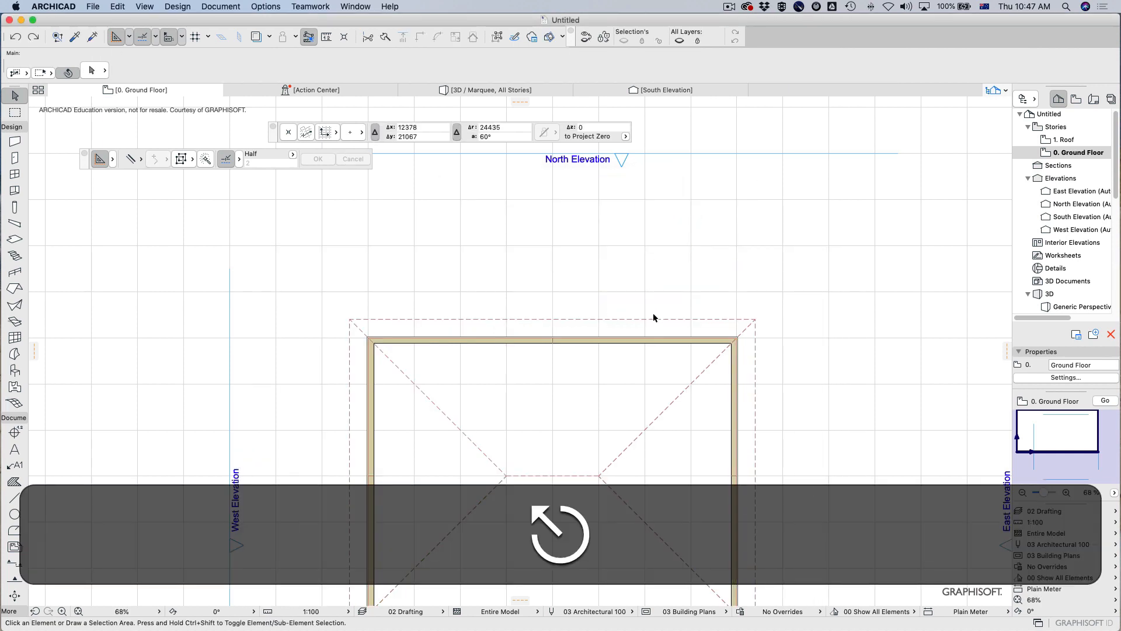
Step: Select the roof and offset all its eave edges slightly outward to an overhang of about 839 mm
left_click(653, 320)
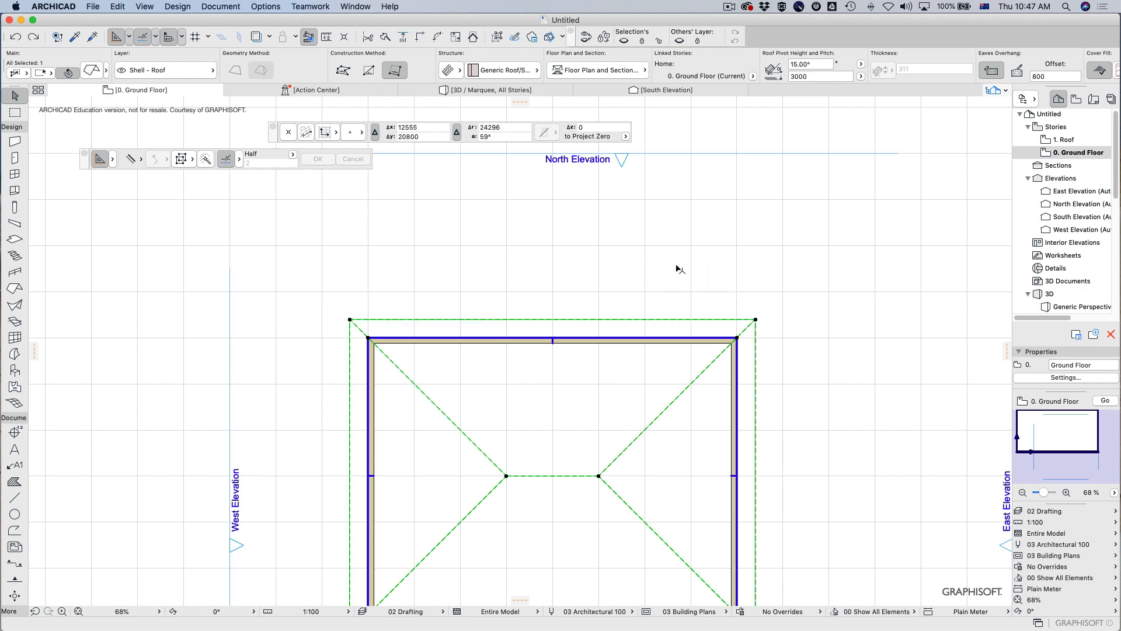
left_click(655, 319)
left_click(722, 321)
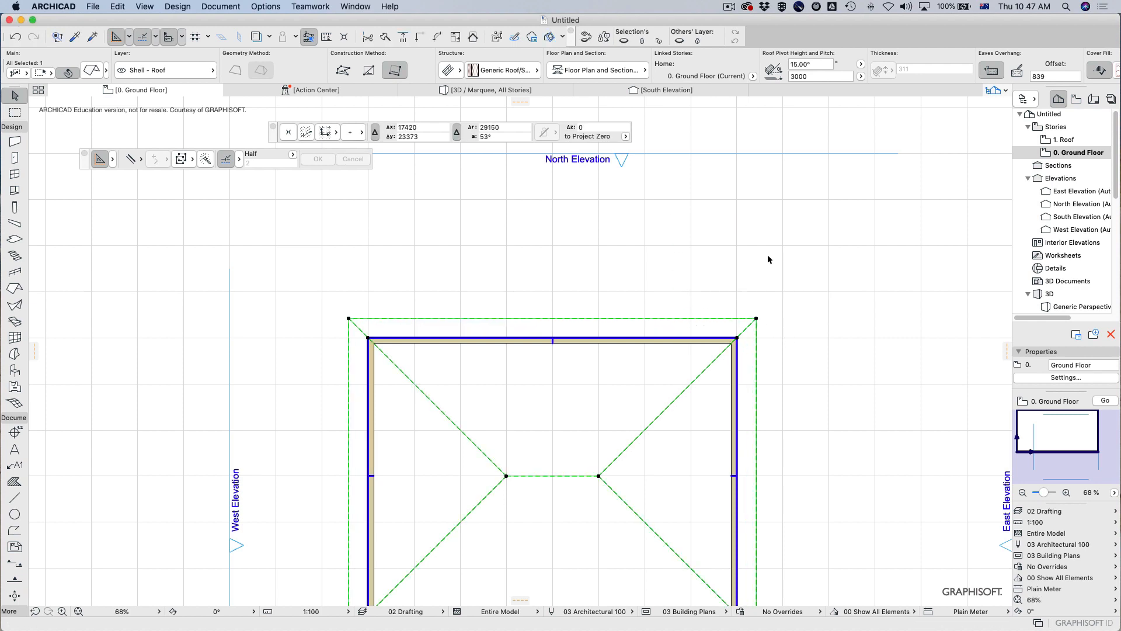
Step: Review the available edge types and the apply-to options in the north eave edge's custom edge settings, and cancel them
left_click(693, 320)
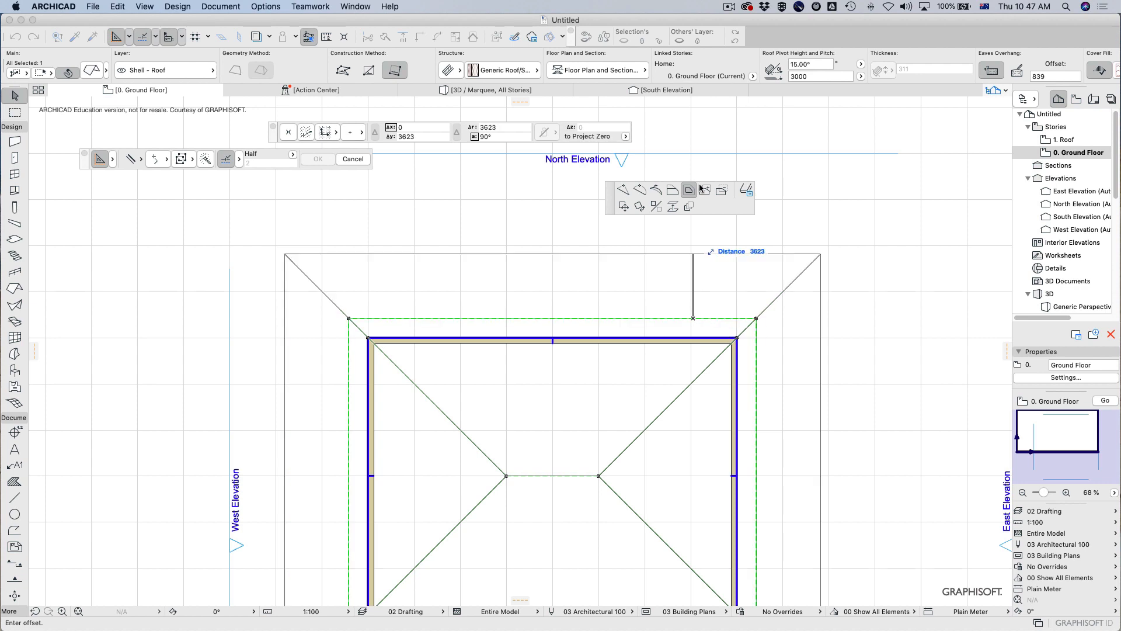
left_click(746, 192)
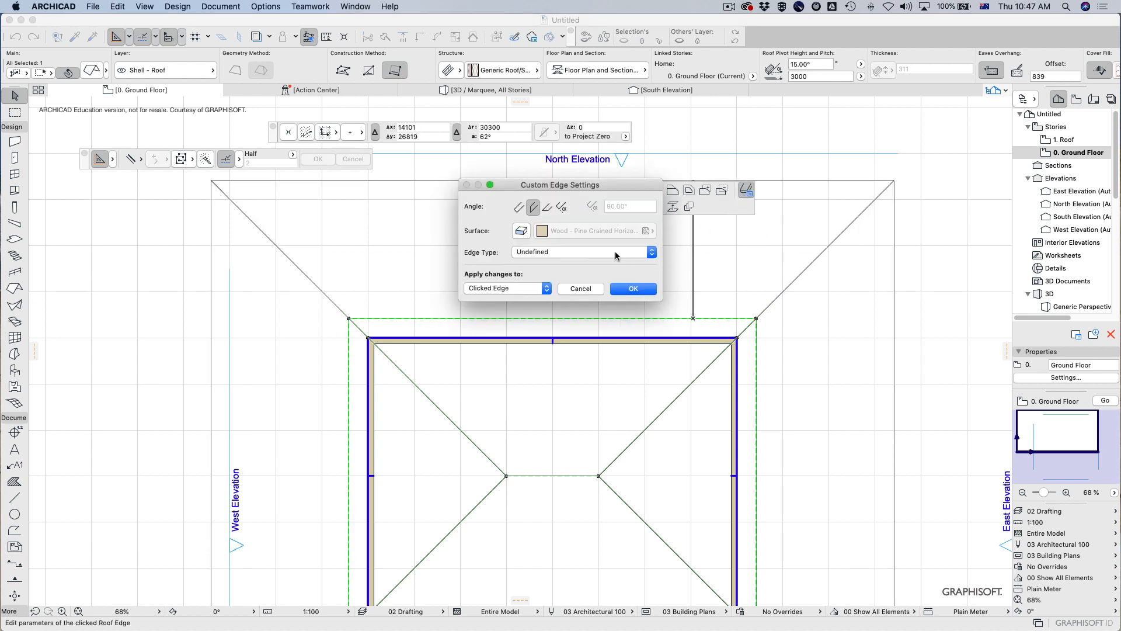
left_click(552, 251)
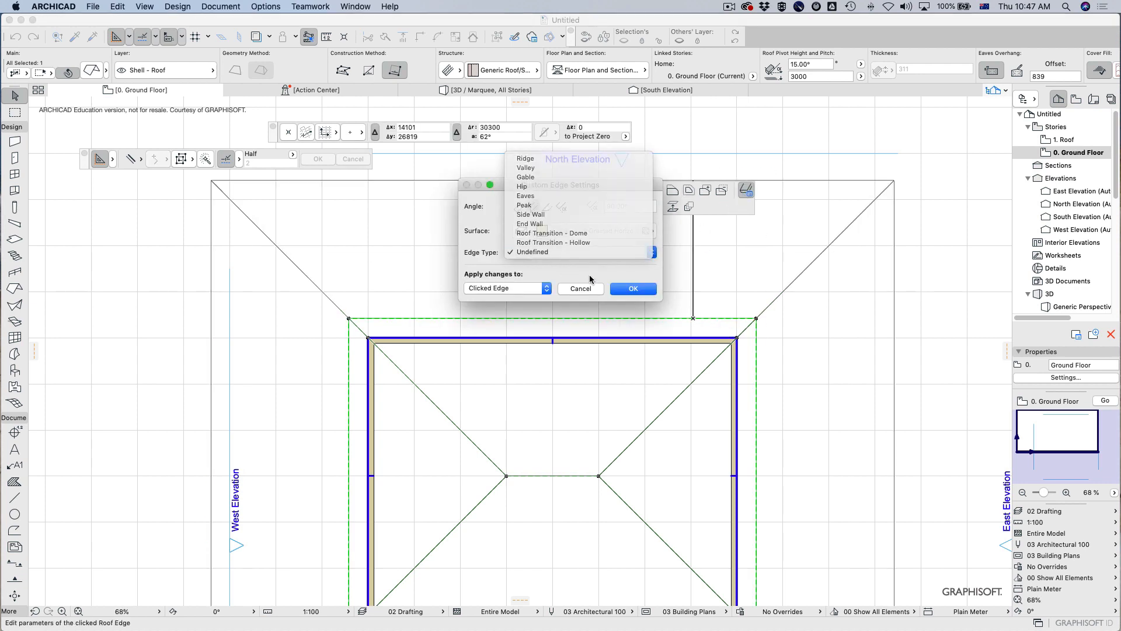
left_click(590, 279)
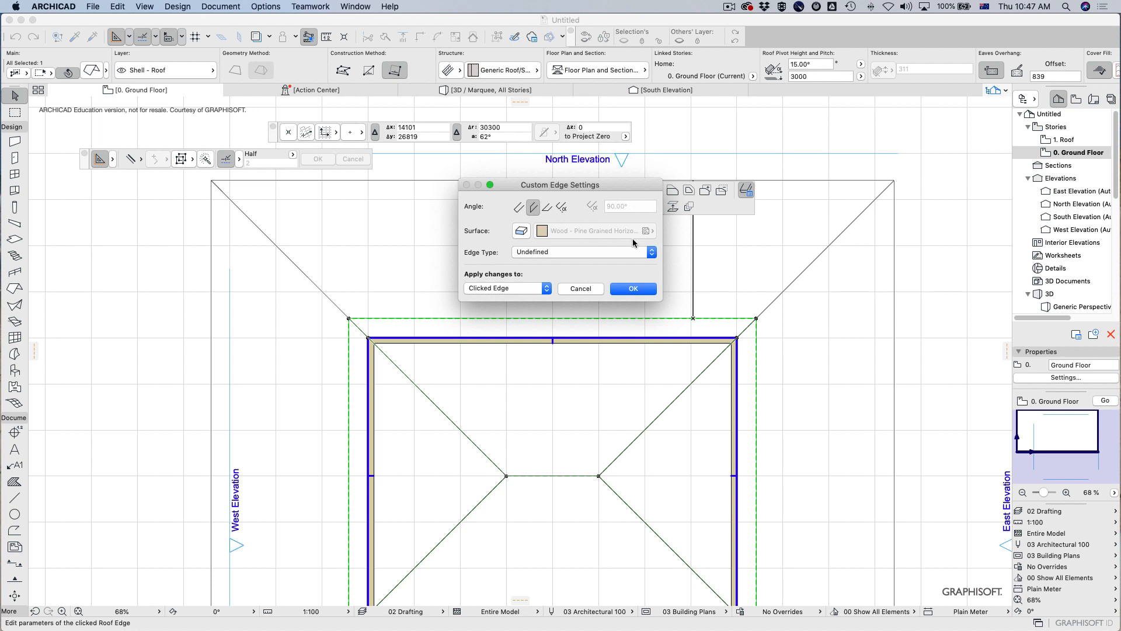
left_click(527, 290)
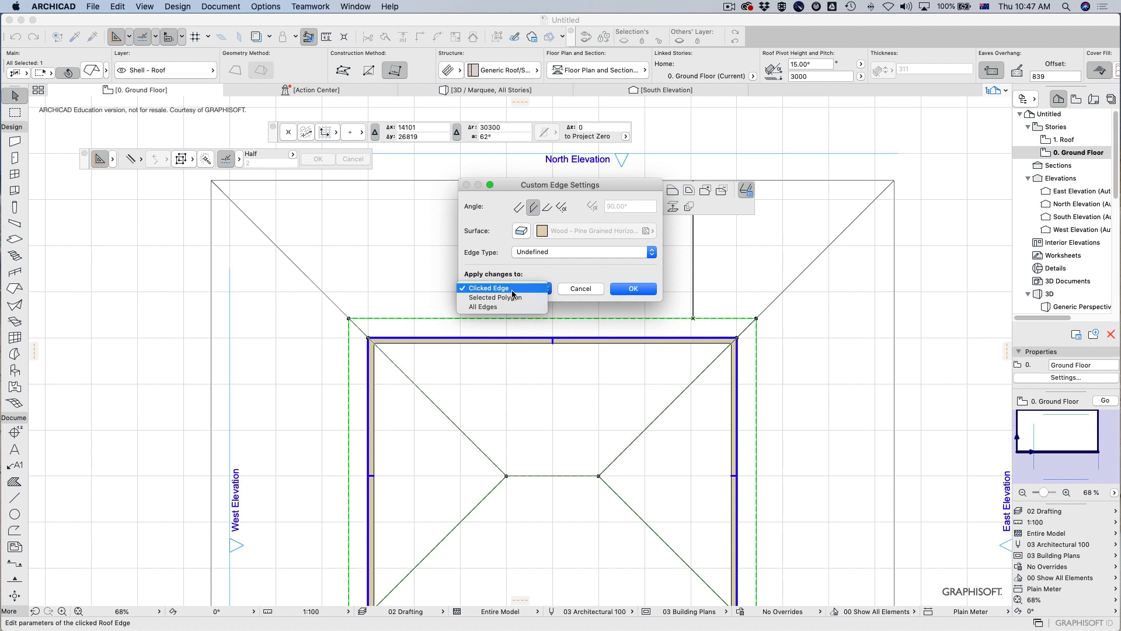
left_click(480, 261)
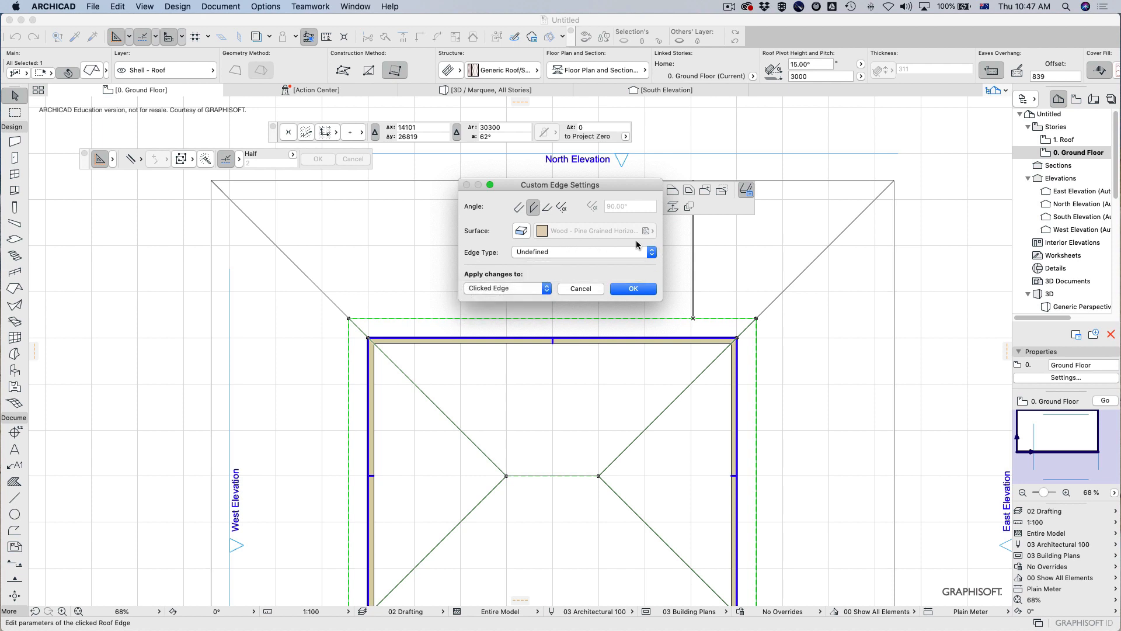
left_click(551, 258)
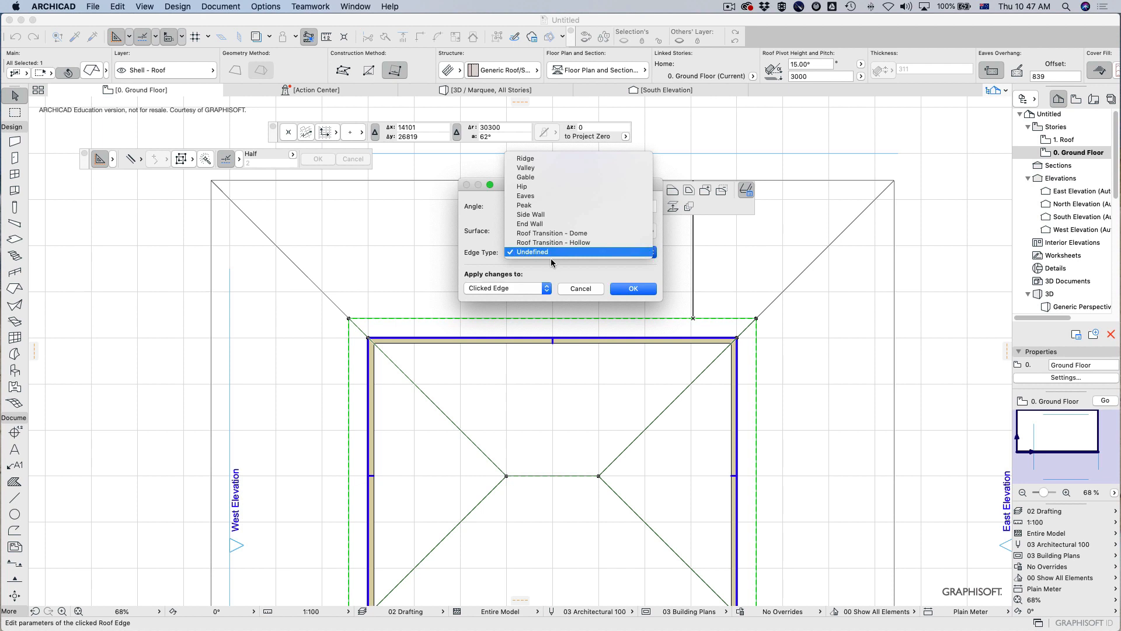
left_click(585, 278)
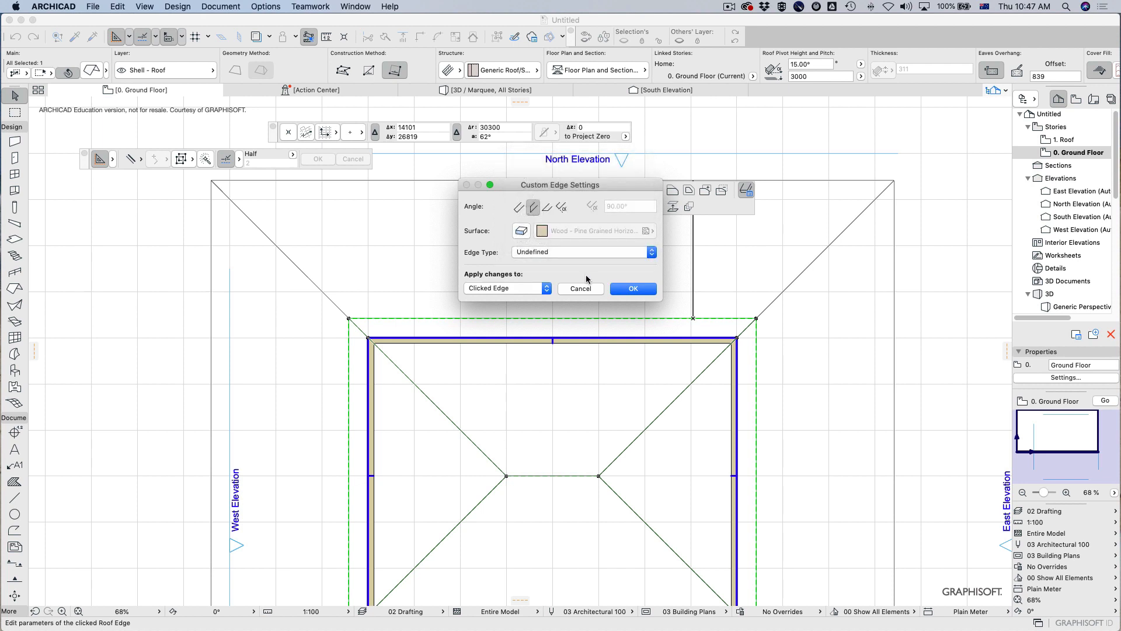
left_click(593, 289)
key("super+z")
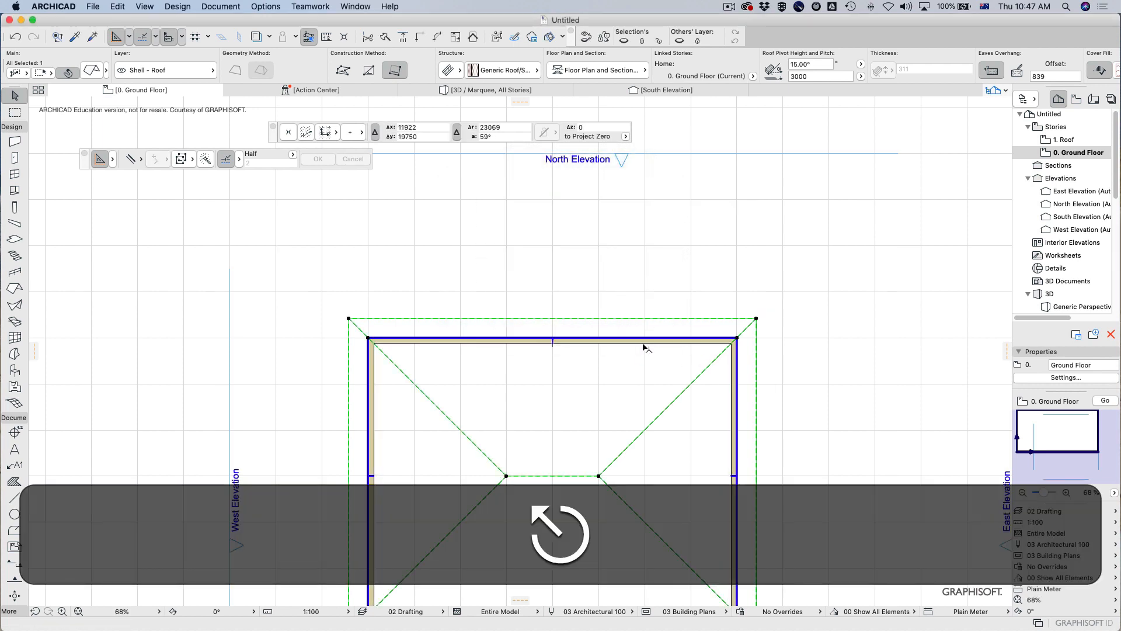
Step: Set the pitch of the north roof plane alone to 45° through its pivot line's custom plane settings
left_click(620, 338)
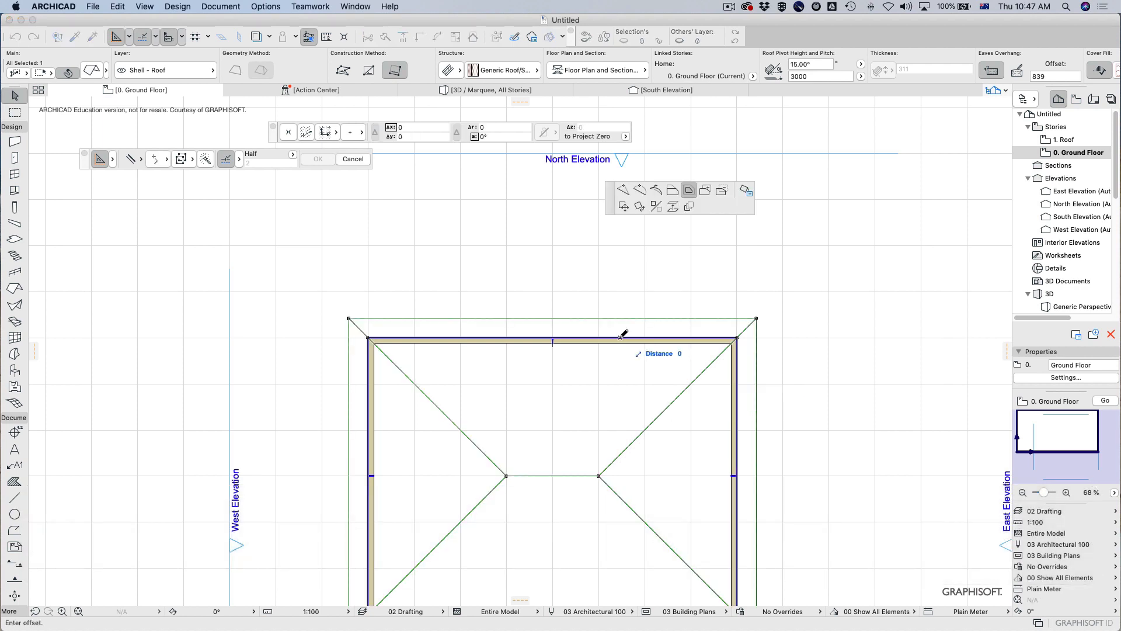
left_click(746, 190)
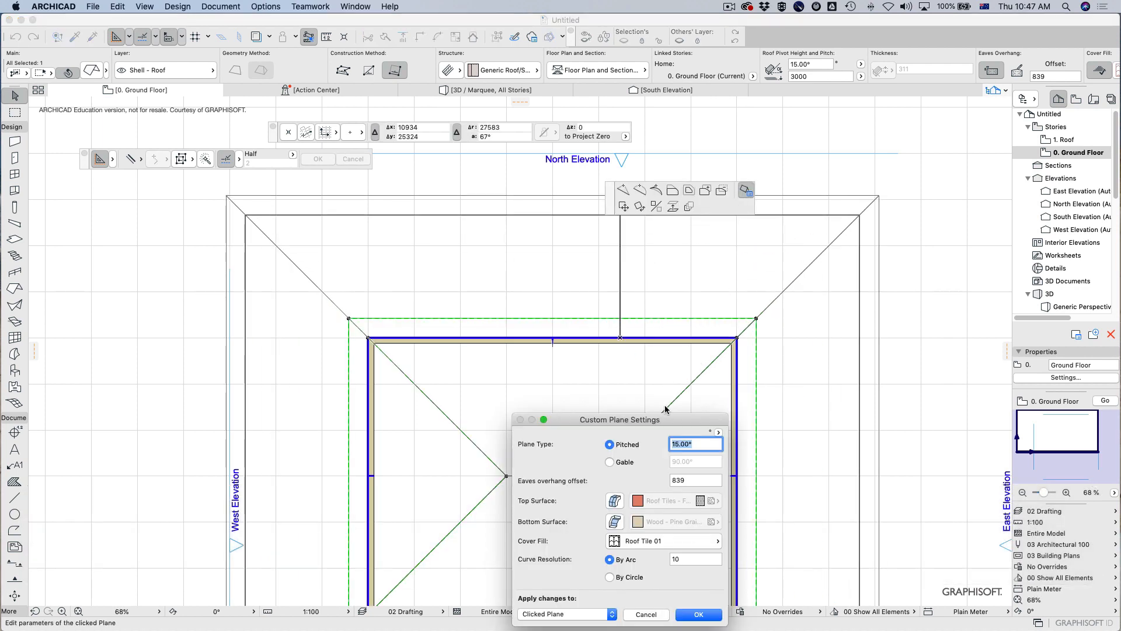
left_click_drag(665, 419, 269, 122)
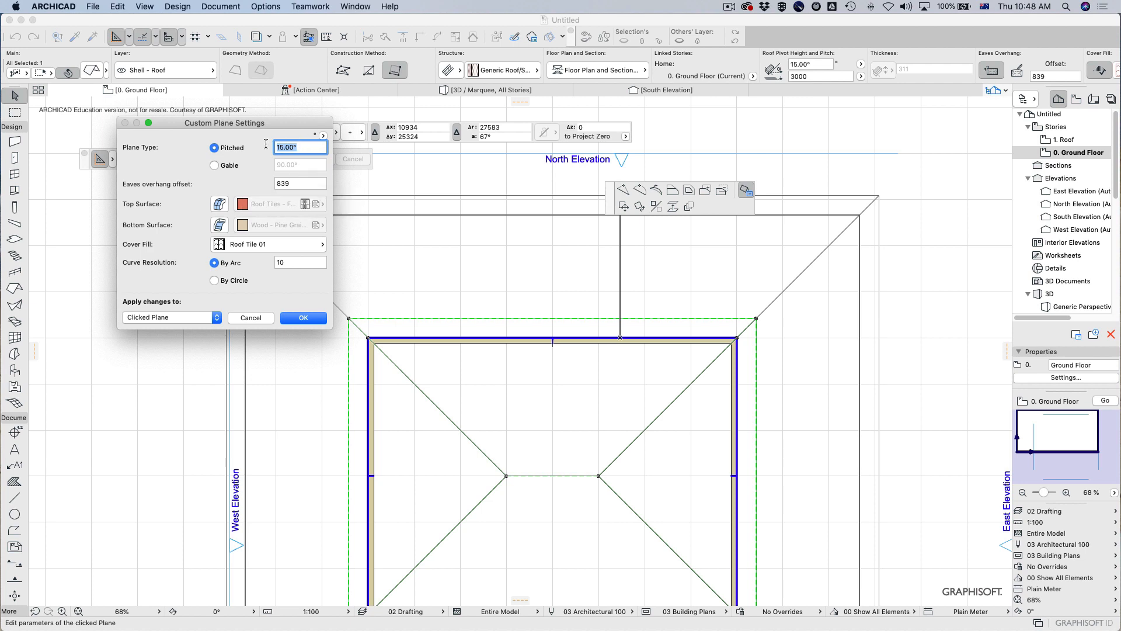
type("45")
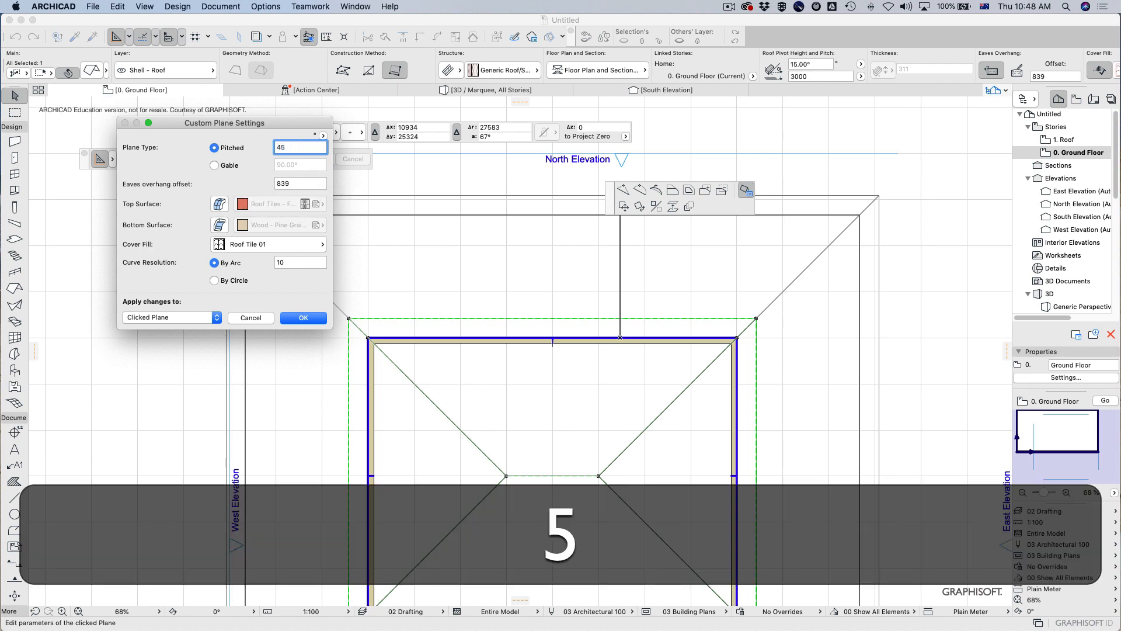
left_click(318, 320)
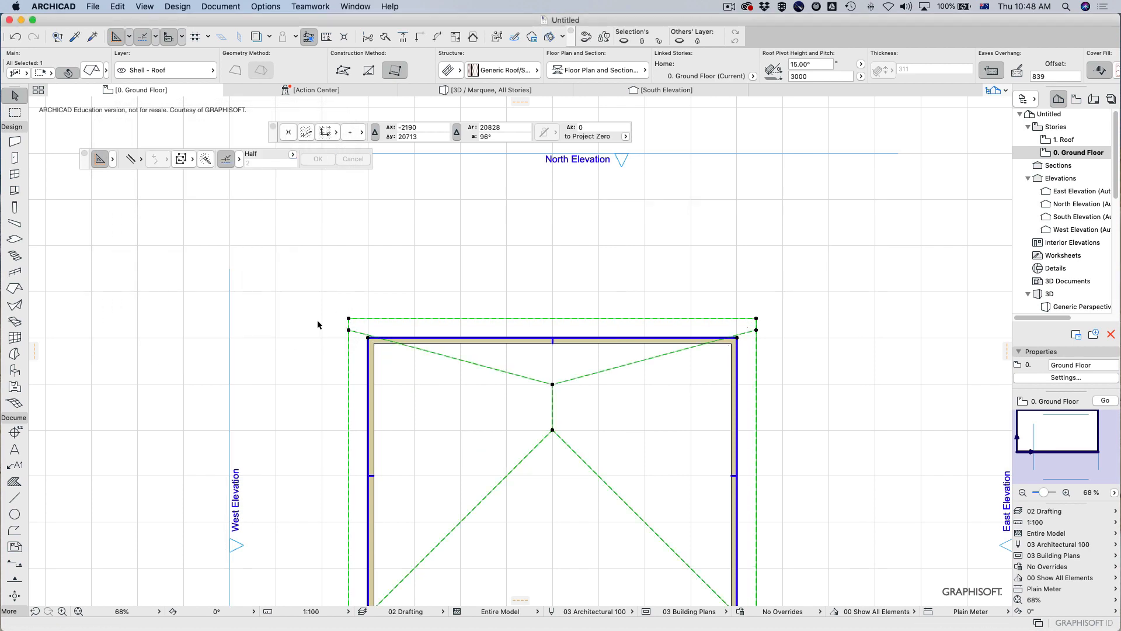
Step: Show the entire model in 3D, fit it in the view and orbit to the steep roof plane on the north side
key("F3")
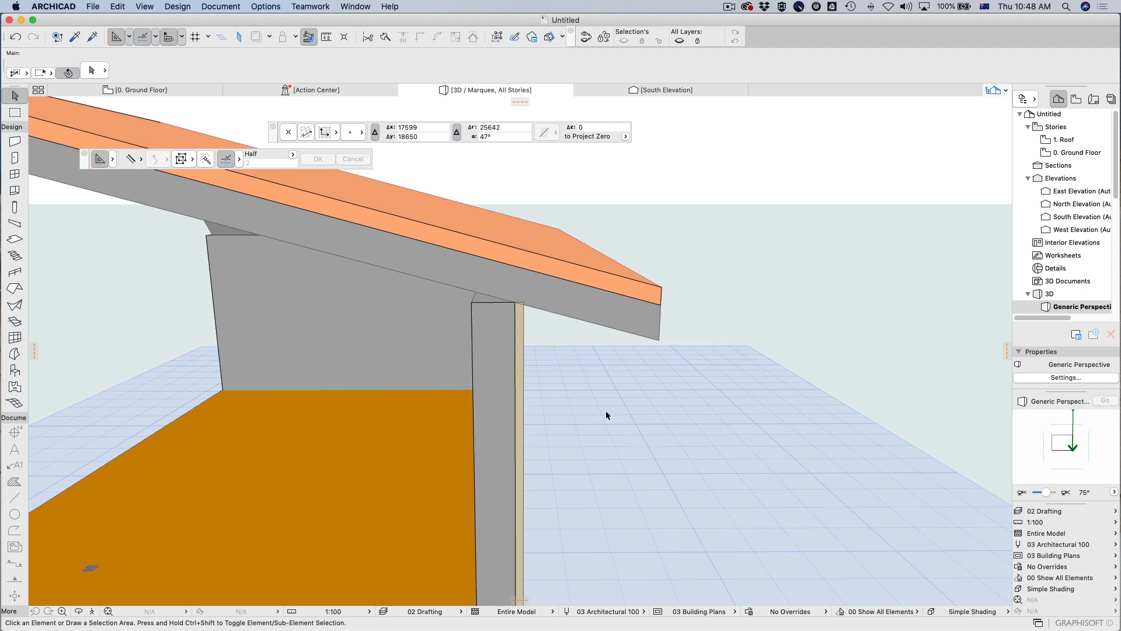
key("F4")
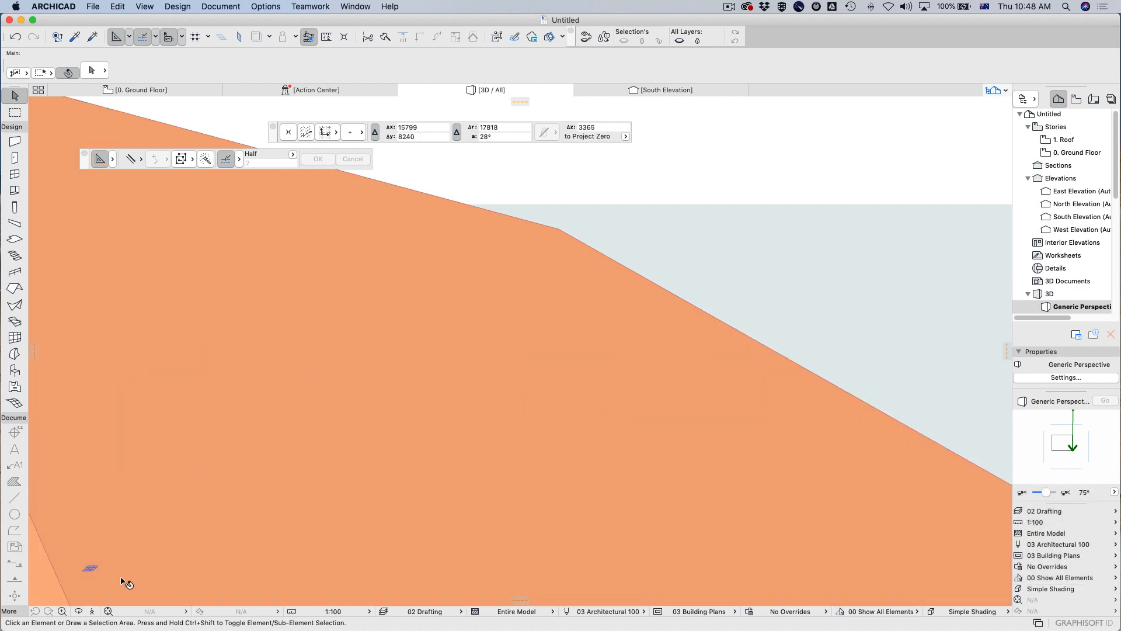
left_click(107, 611)
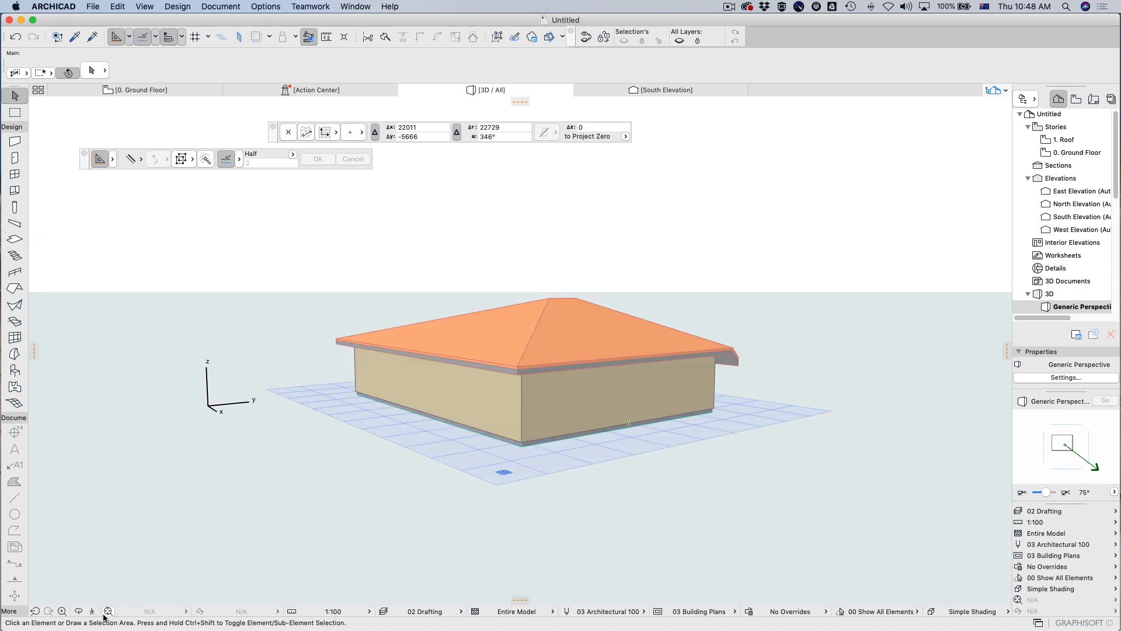
left_click(79, 611)
left_click_drag(250, 557, 142, 404)
key("o")
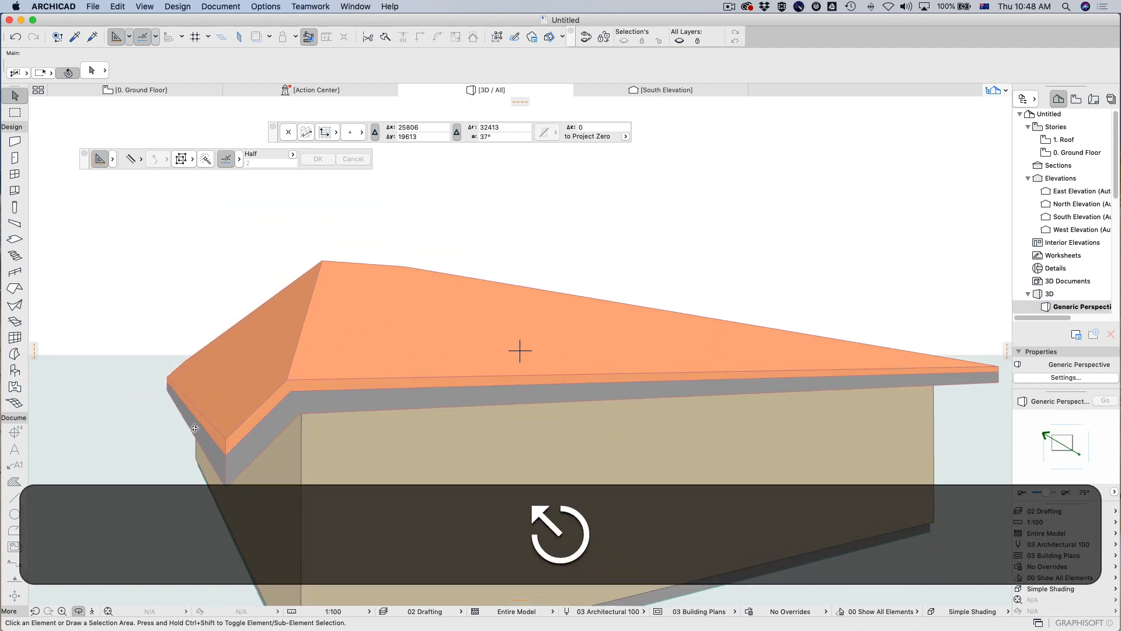
Step: Try offsetting only the steep north plane's eave edge inward in 3D, and undo that offset
left_click(213, 432)
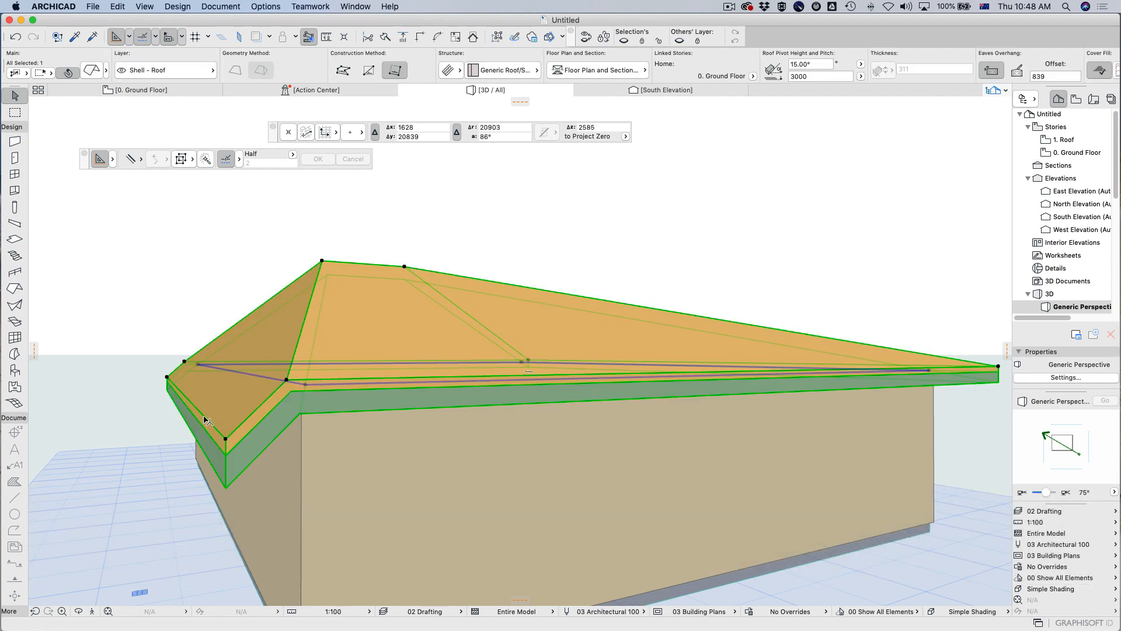
left_click(203, 416)
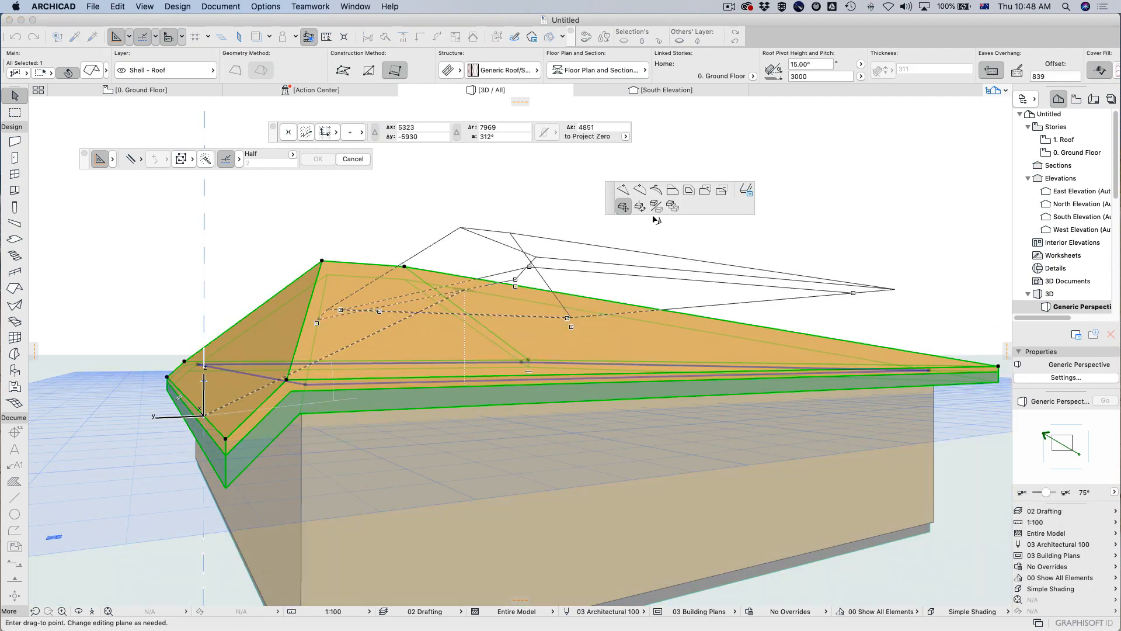
left_click(673, 190)
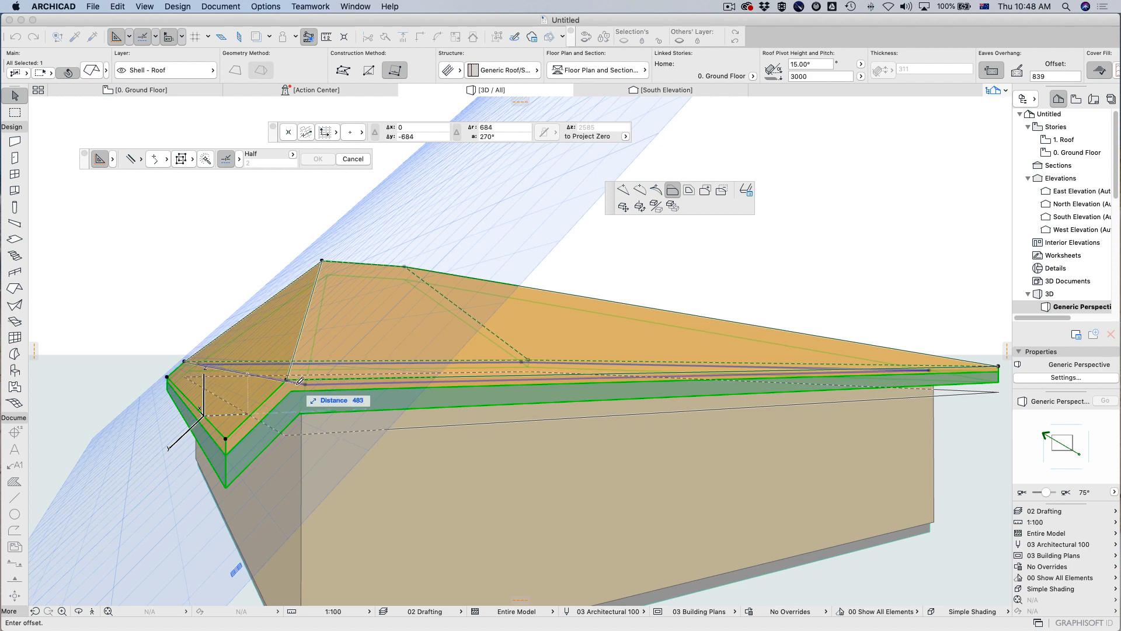
left_click(308, 382)
key("super+z")
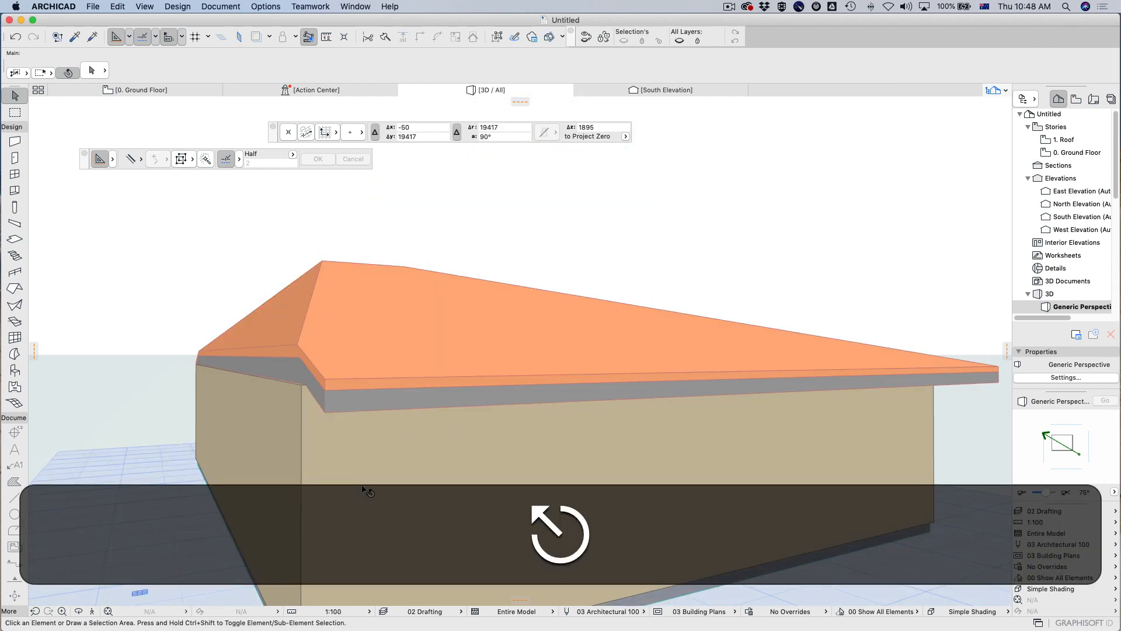
left_click(79, 612)
left_click_drag(156, 477, 201, 505)
key("cmd+z")
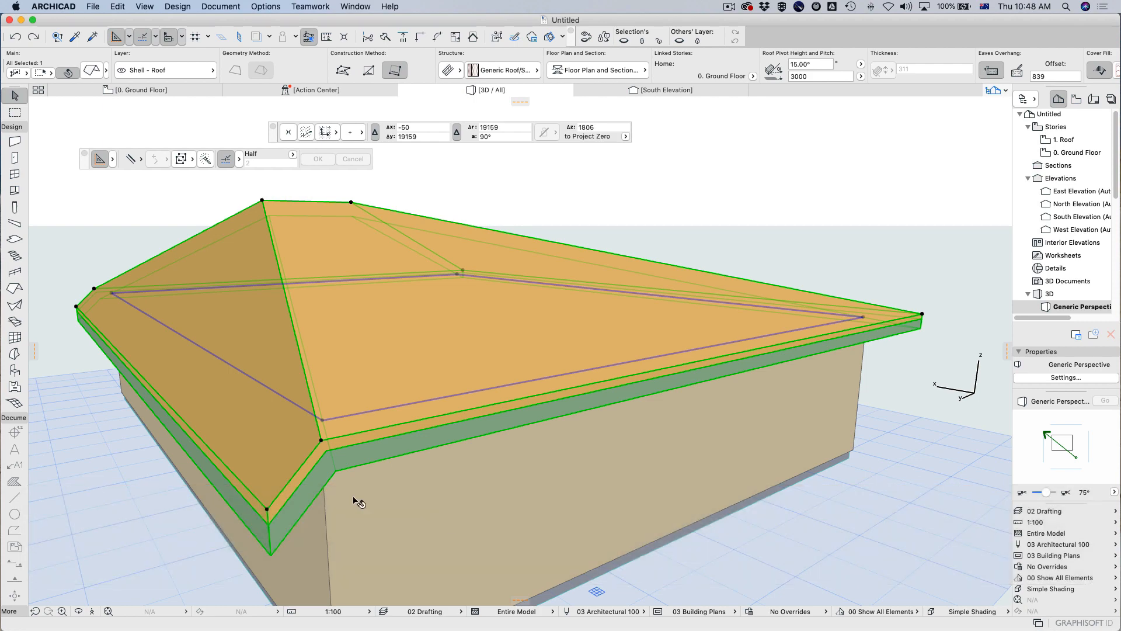
Step: Offset the steep north plane's eave edge inward to the adjoining eave corner node, deselect the roof and inspect that corner up close
left_click(253, 496)
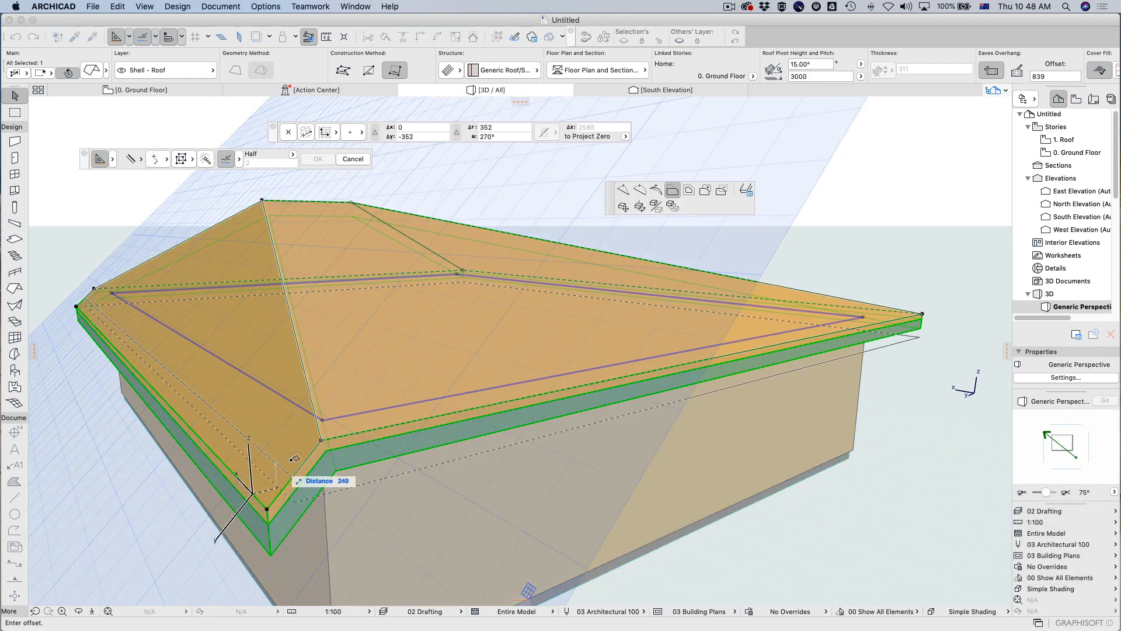
left_click(321, 440)
key("Escape")
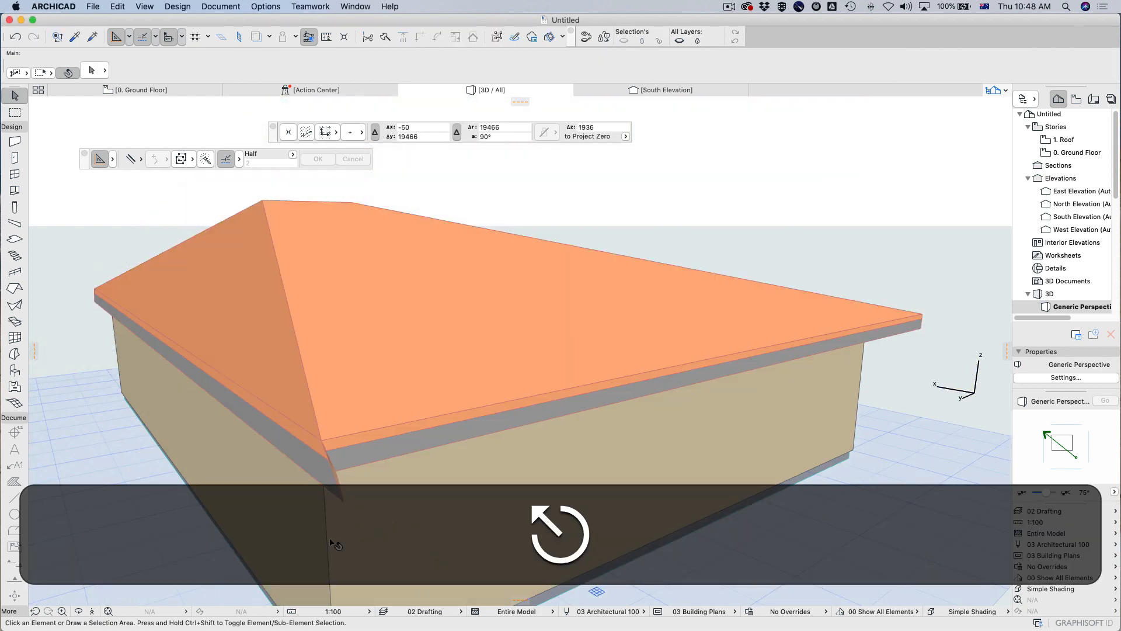
left_click(92, 611)
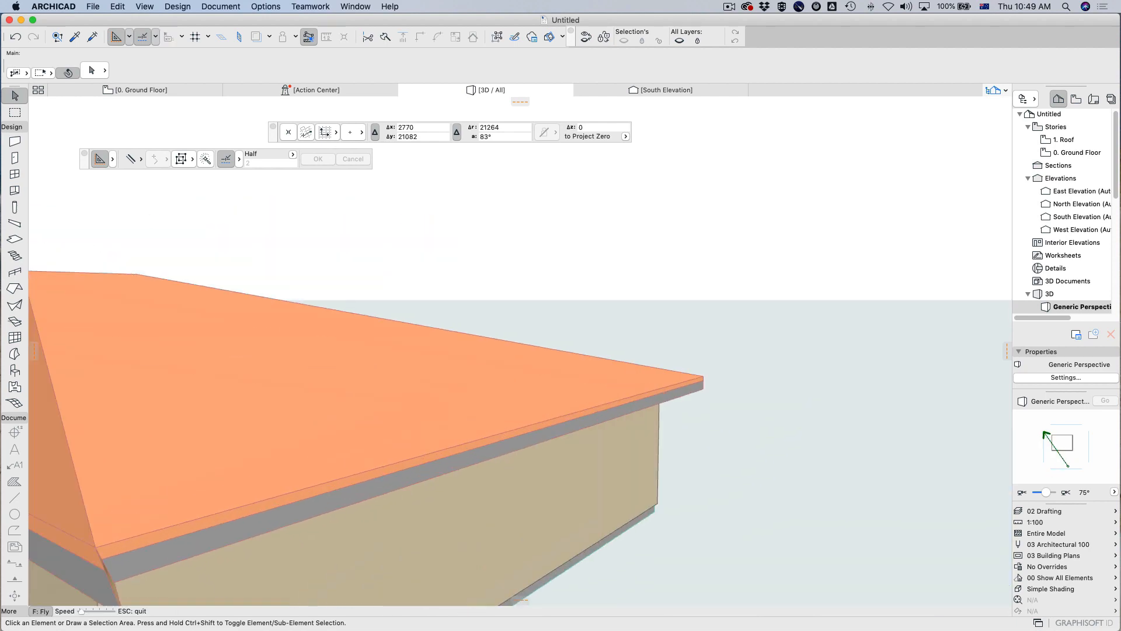
key("d")
key("w")
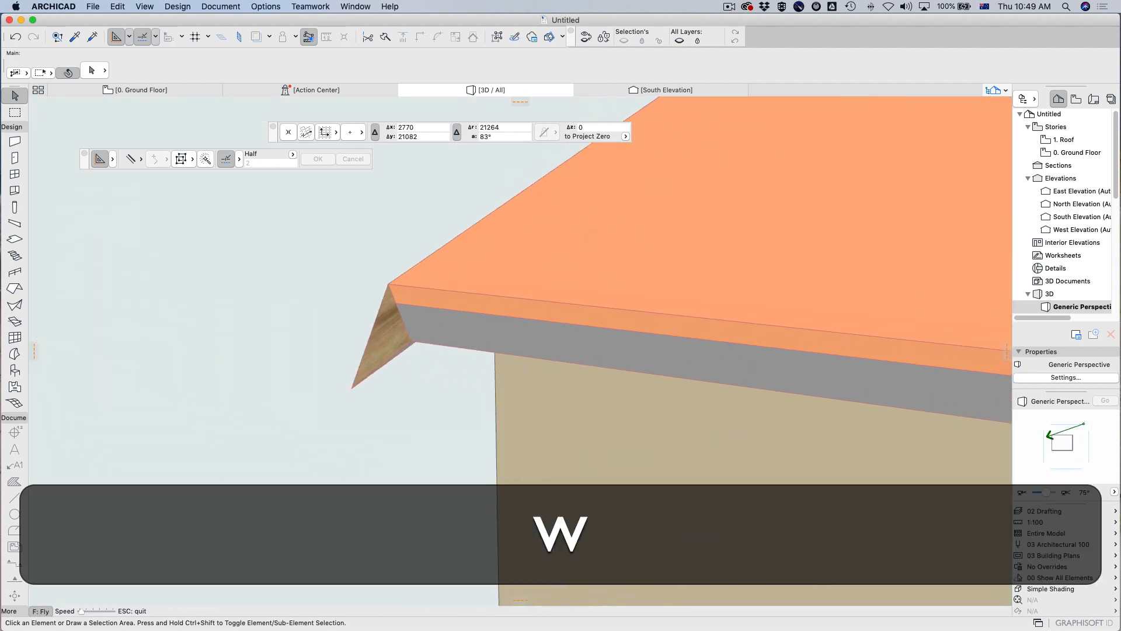
key("a")
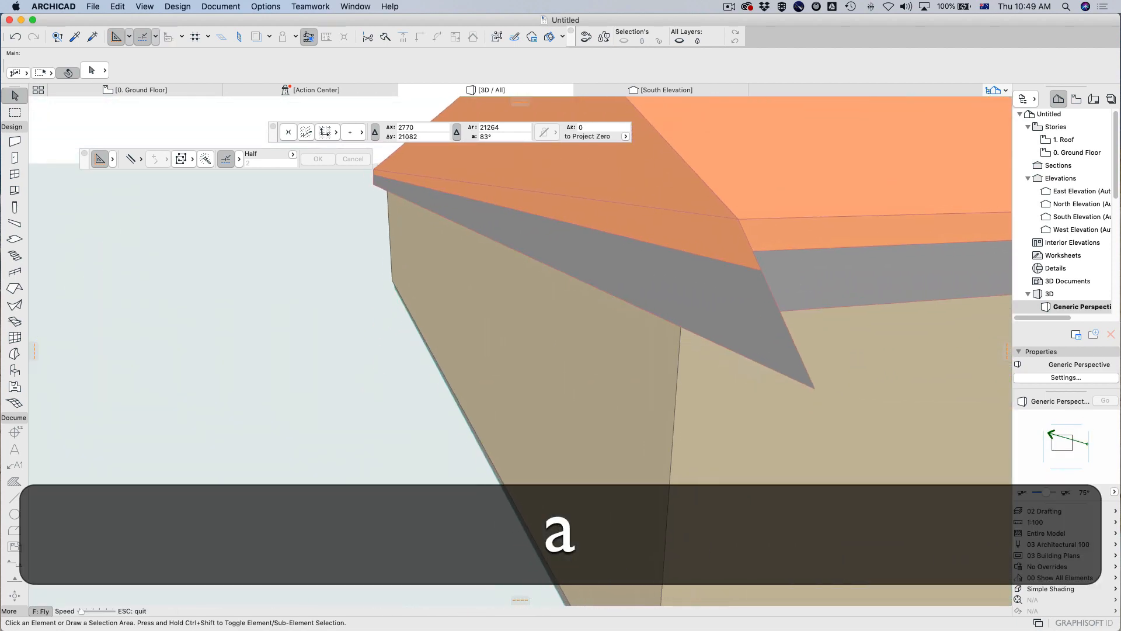
key("Escape")
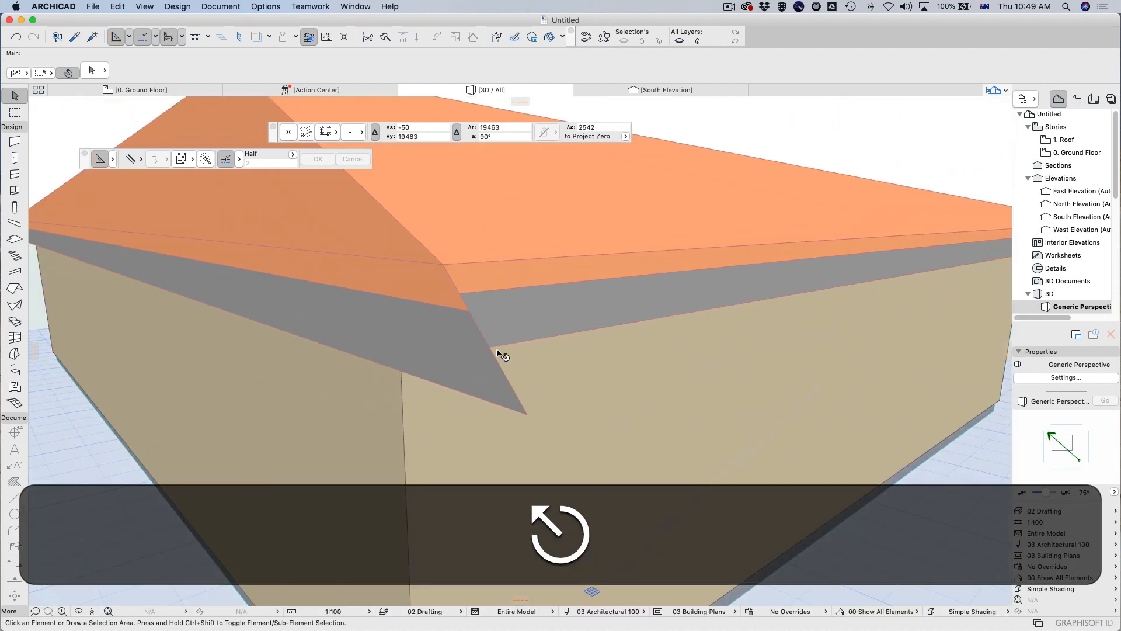
Step: Check the shortened north eave on the ground floor plan, undo the edge offset and deselect the roof
key("F2")
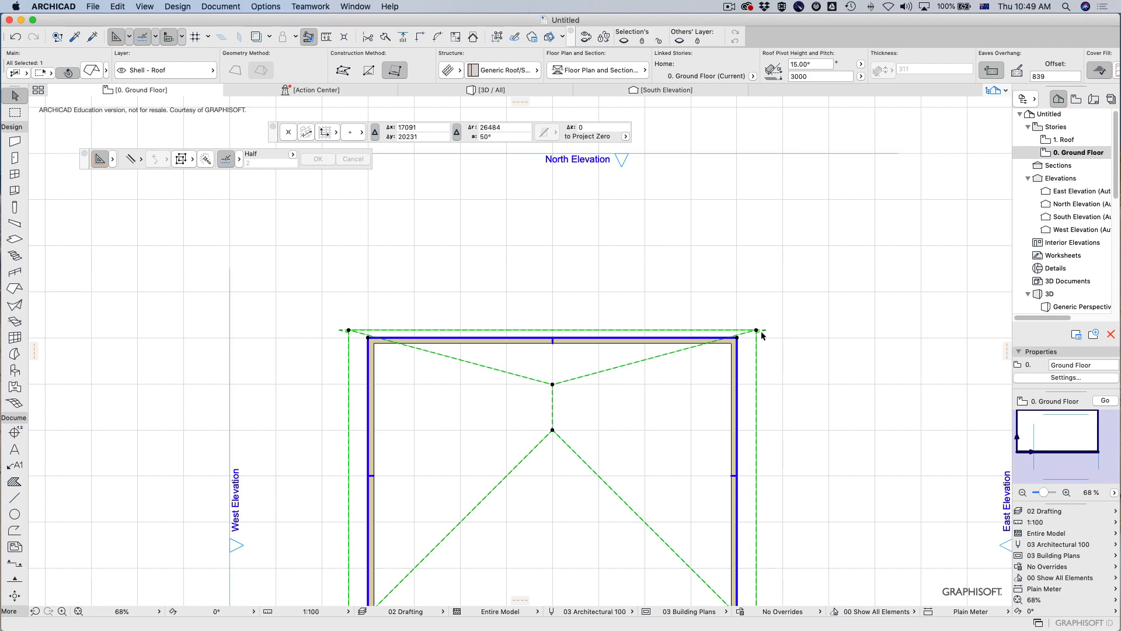
scroll(761, 335, "up", 5)
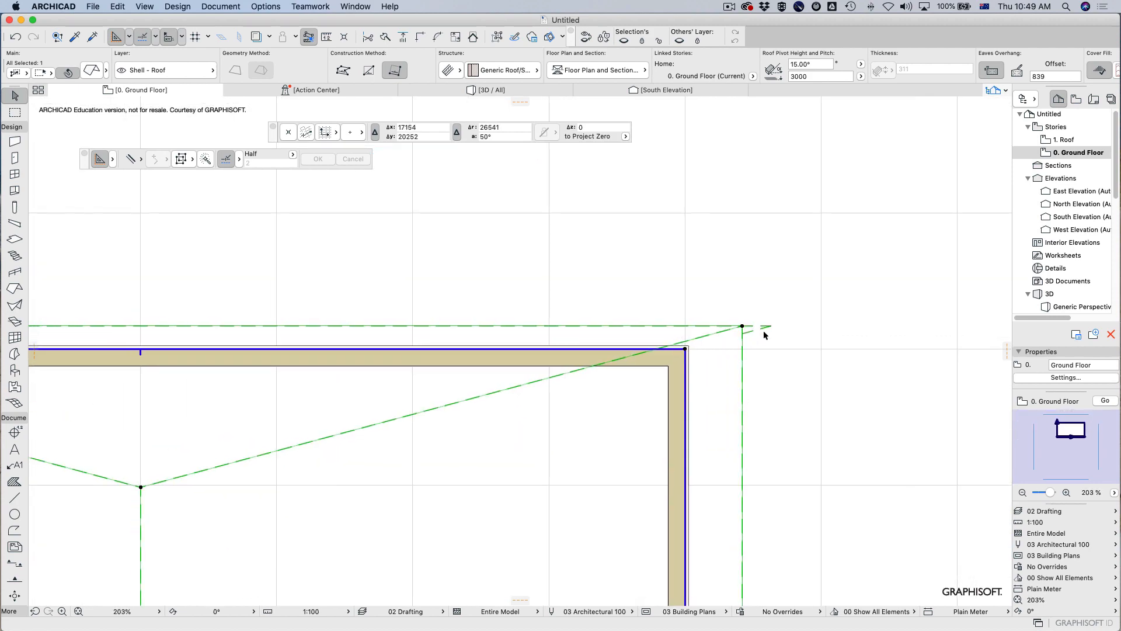
scroll(764, 335, "down", 5)
key("super+z")
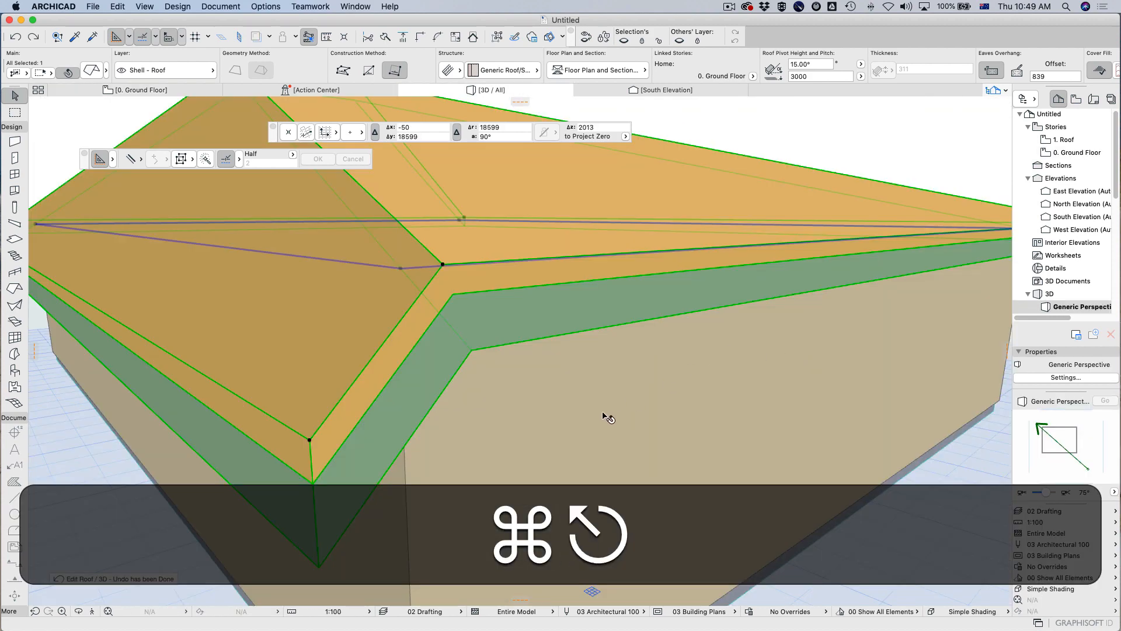
key("Escape")
Step: Compare the steep north plane's eave corner in 3D with its outline on the ground floor plan
scroll(599, 438, "down", 4)
scroll(598, 438, "up", 2)
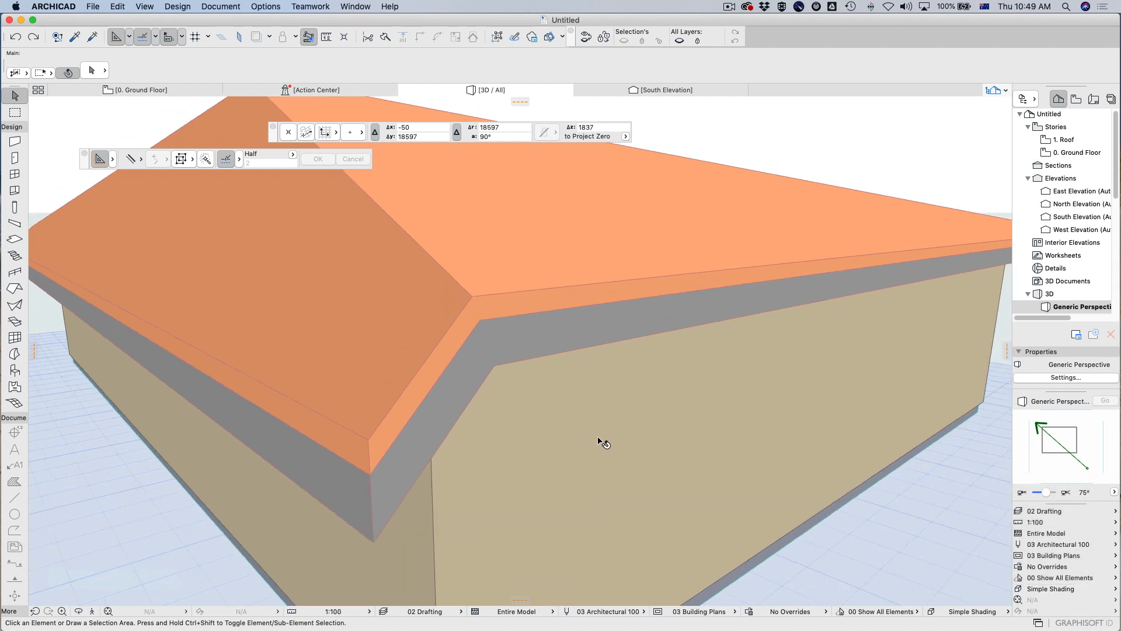
key("F2")
scroll(492, 321, "up", 3)
key("Escape")
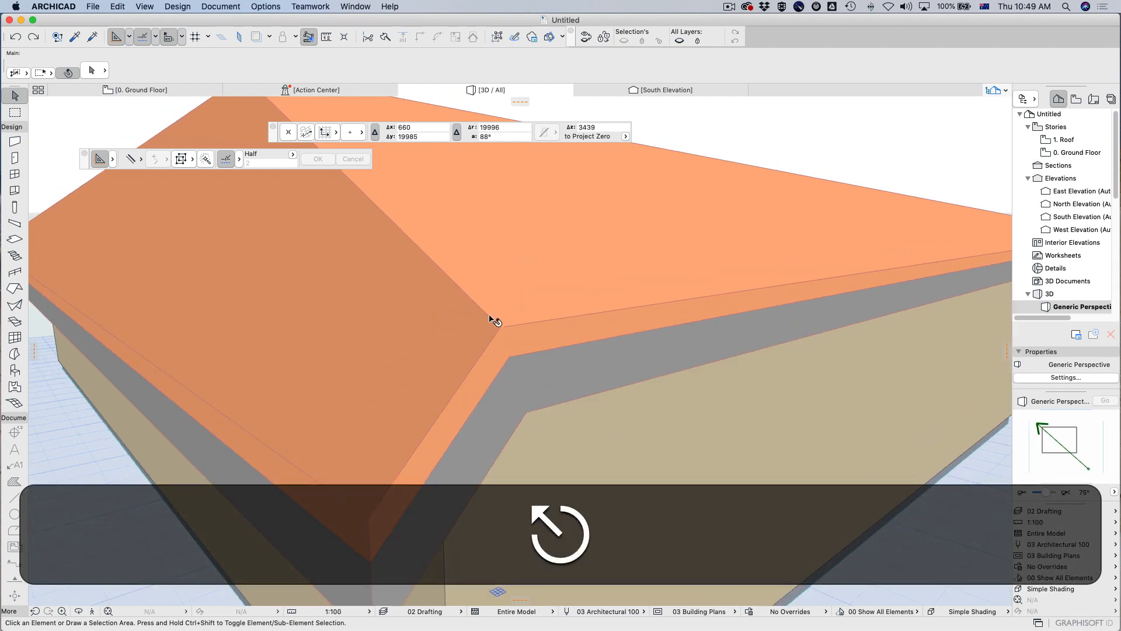
key("F2")
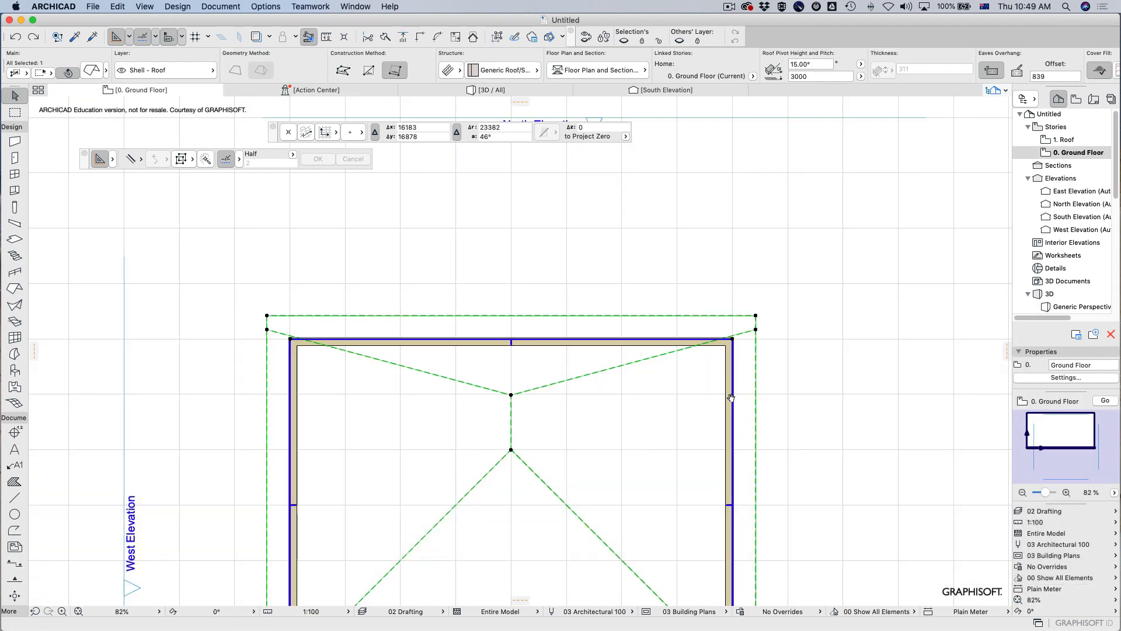
Step: Delete the multi-plane hip roof from the ground floor plan
scroll(731, 398, "down", 4)
scroll(731, 398, "right", 4)
key("Escape")
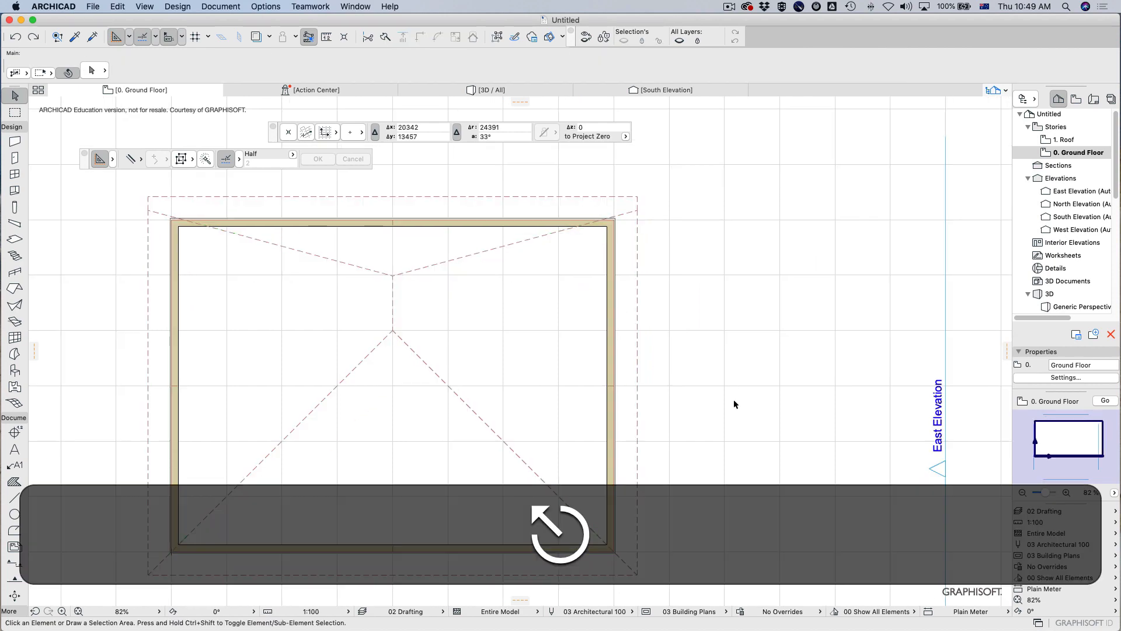
scroll(726, 469, "down", 2)
middle_click_drag(756, 450, 800, 422)
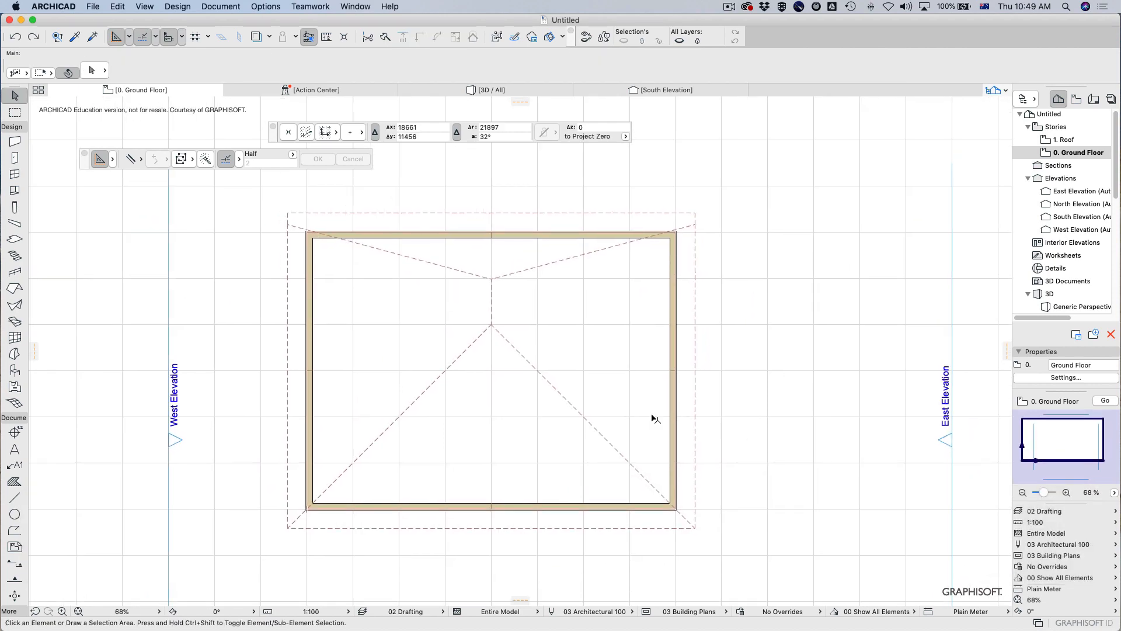
left_click(508, 340)
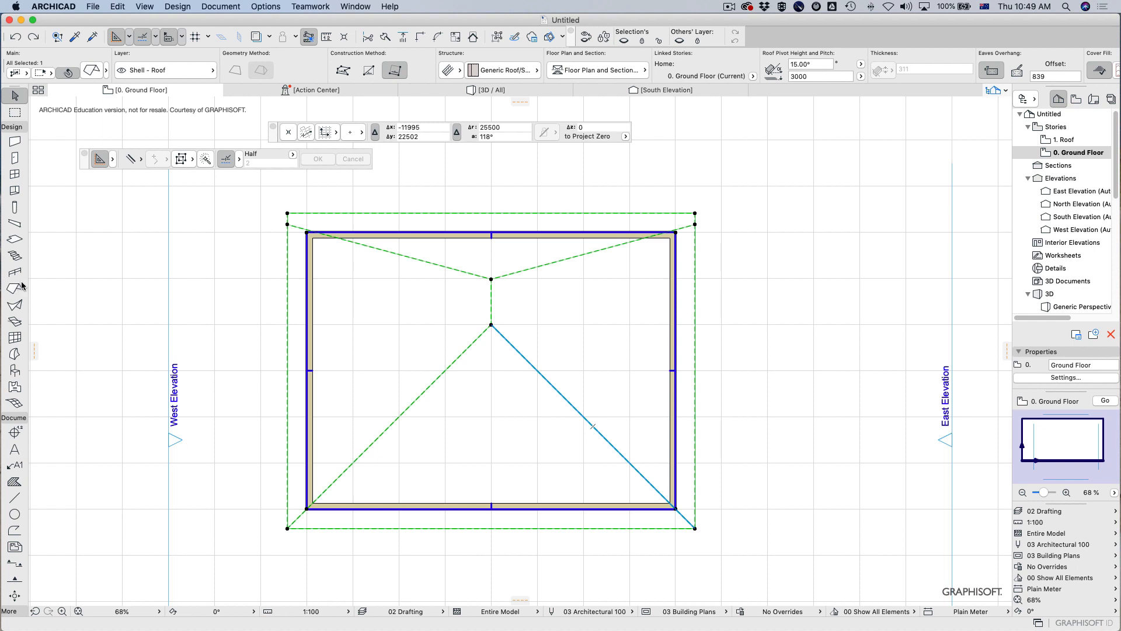
left_click(14, 289)
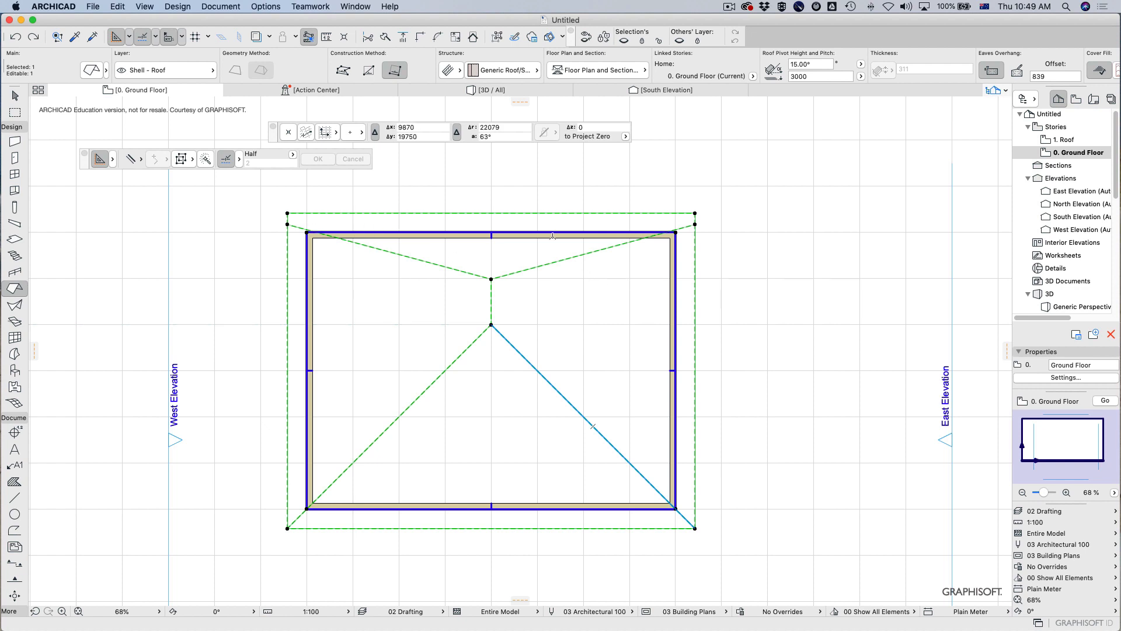
scroll(553, 236, "up", 3)
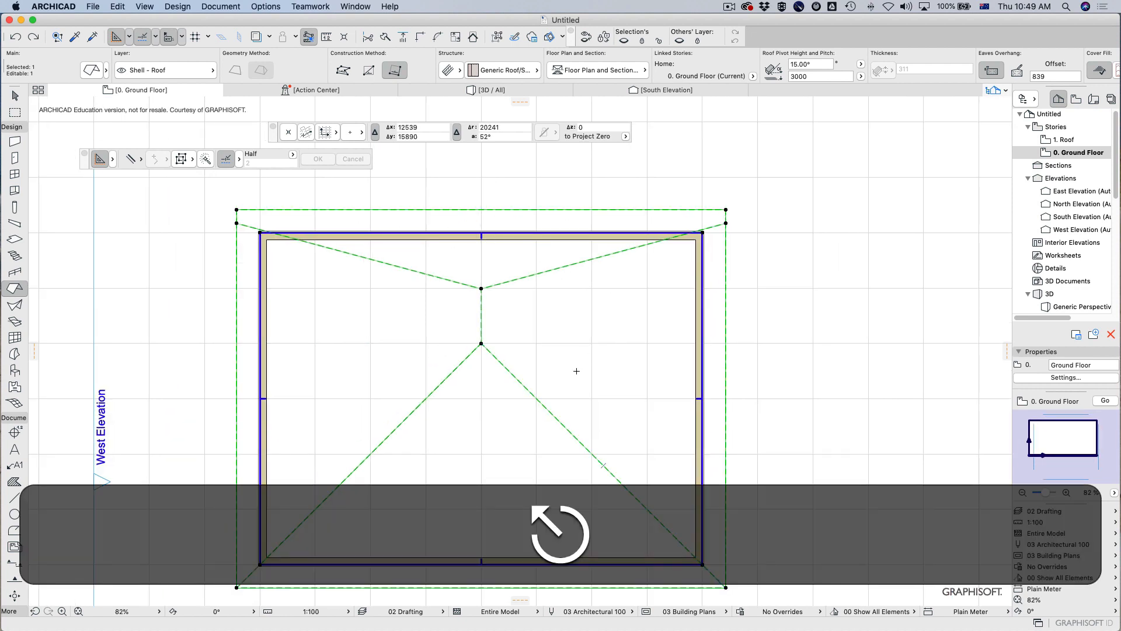
key("Escape")
key("Escape")
left_click(500, 363)
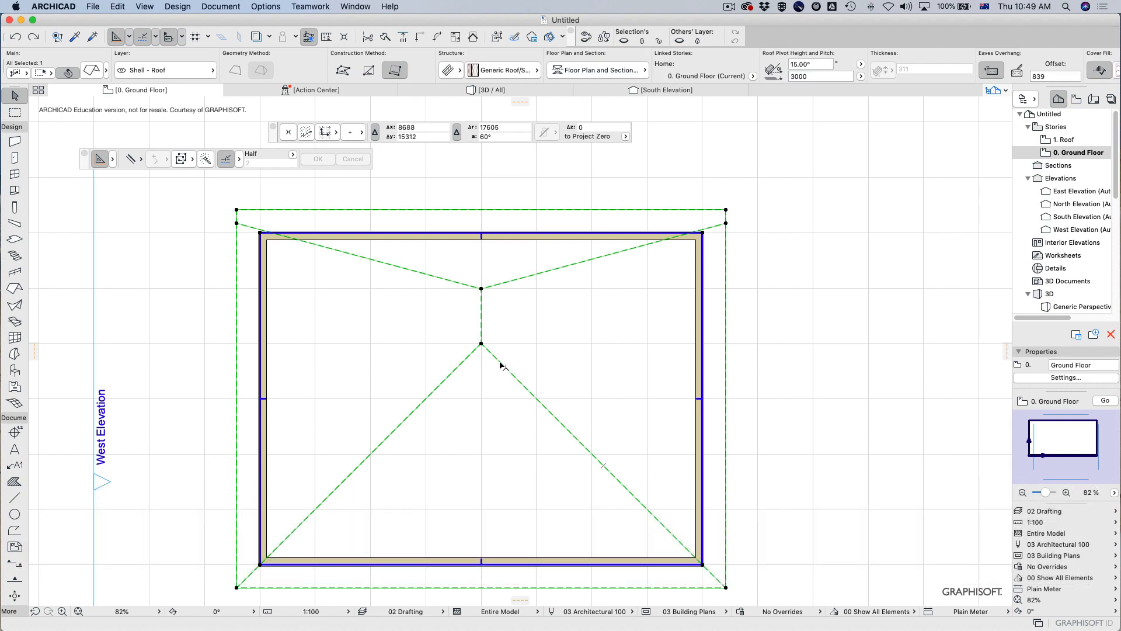
key("BackSpace")
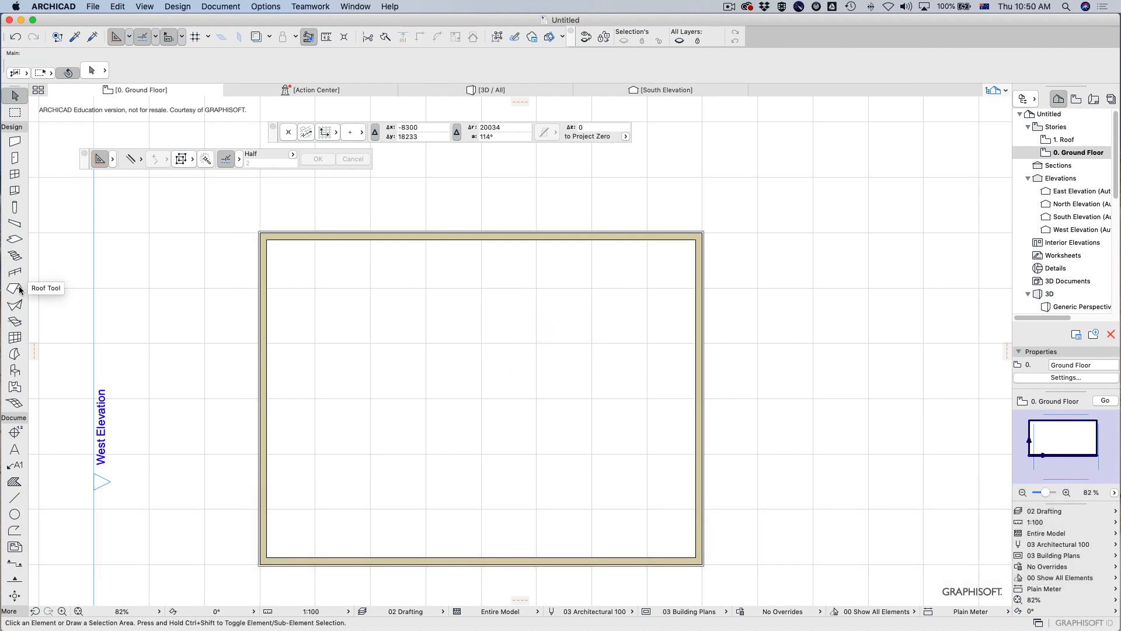
Step: Start a single-plane roof with its pivot line along the south wall's outer edge and its slope rising toward the north
left_click(15, 288)
left_click(234, 72)
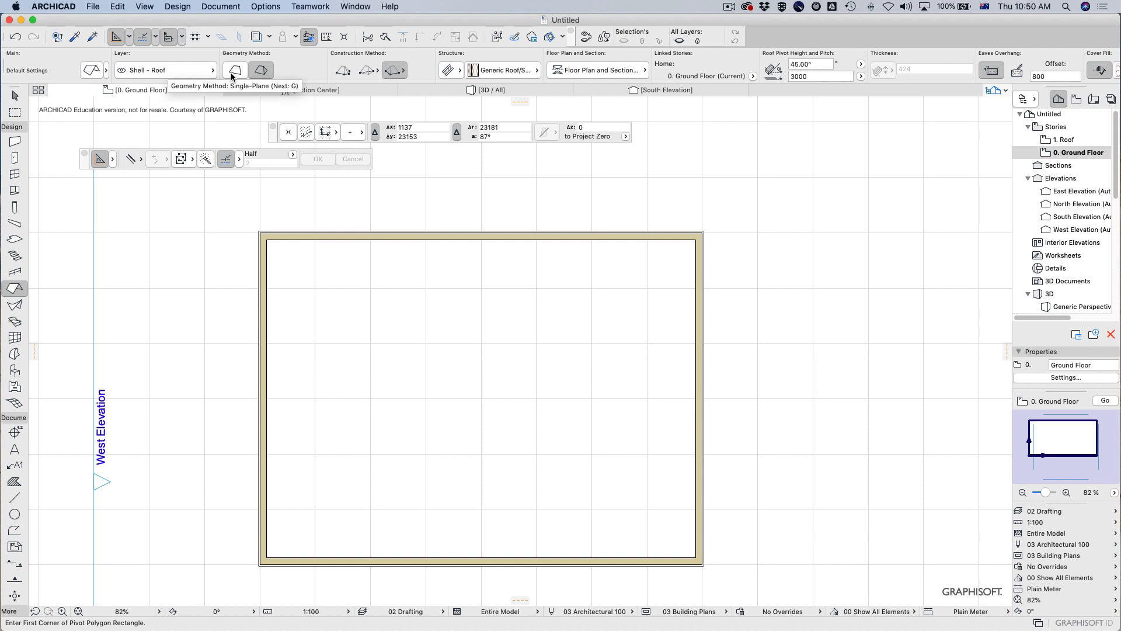
left_click(232, 73)
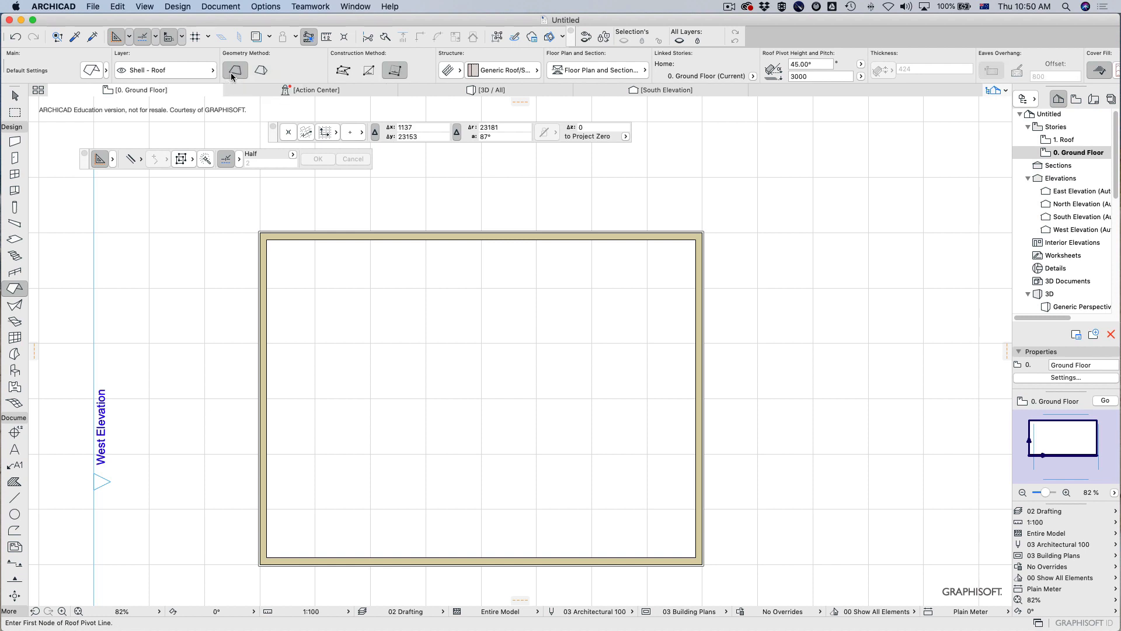
left_click(261, 70)
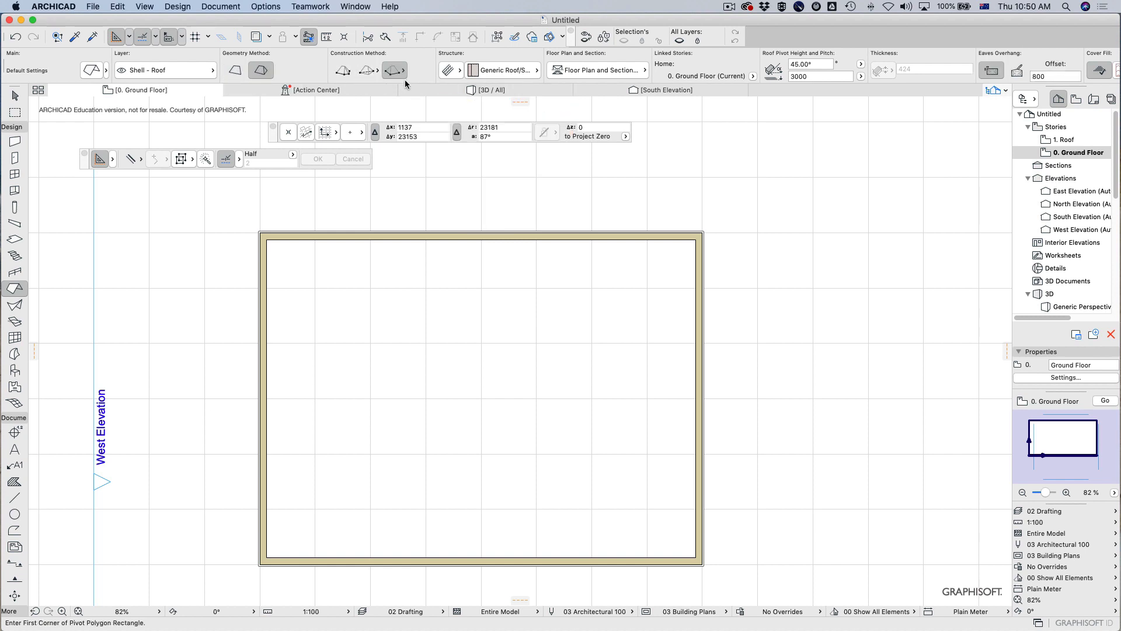
left_click(235, 70)
middle_click_drag(547, 486, 482, 441)
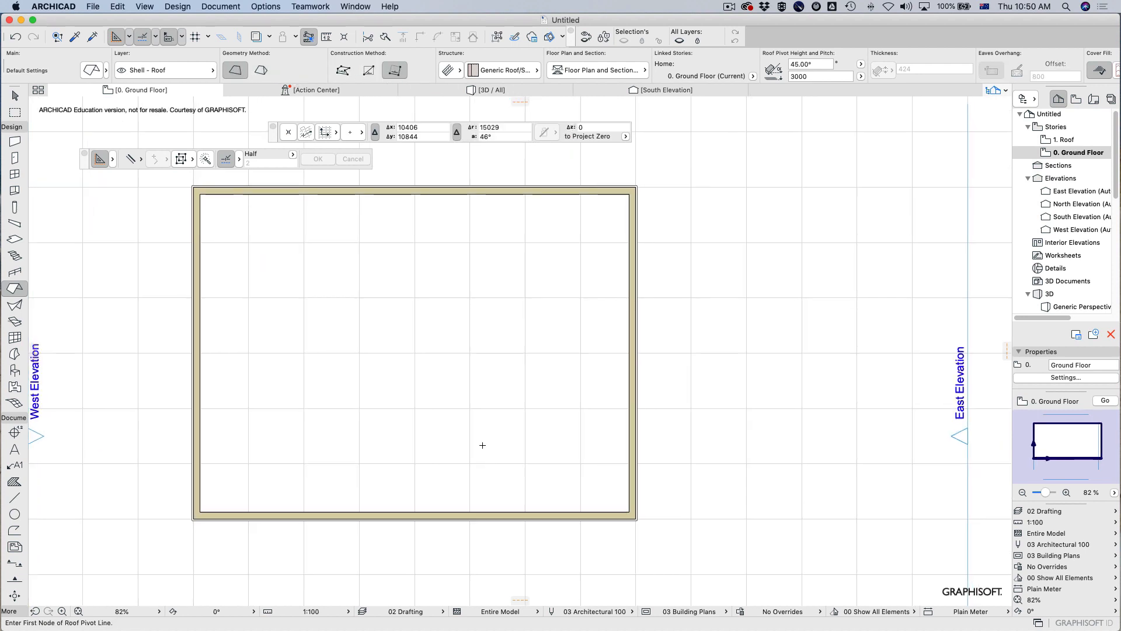
left_click(196, 517)
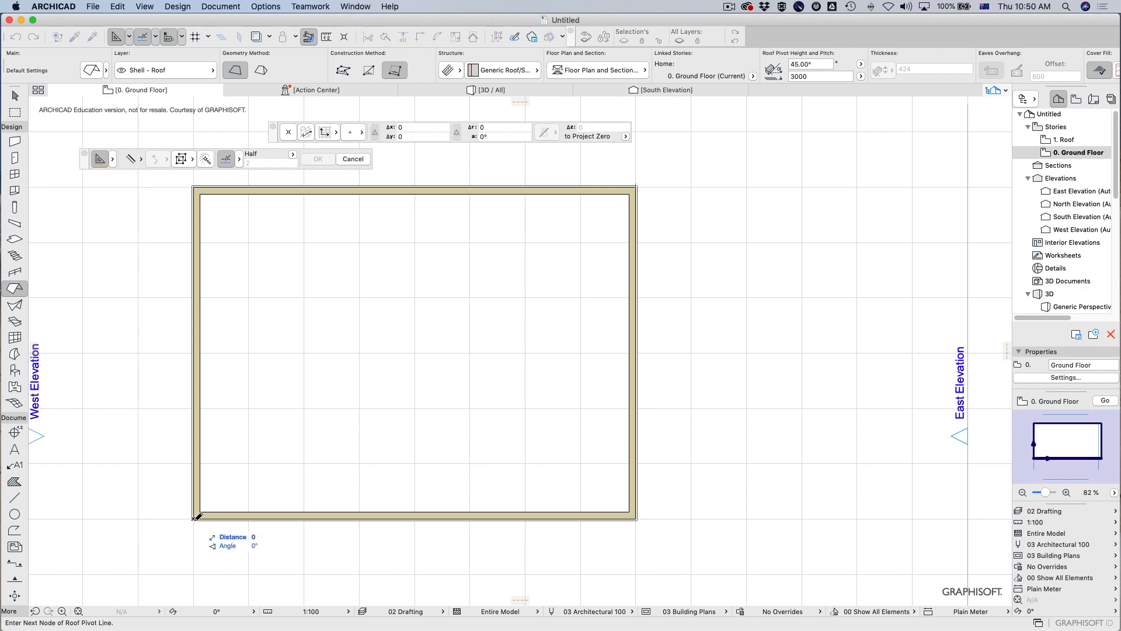
left_click(637, 517)
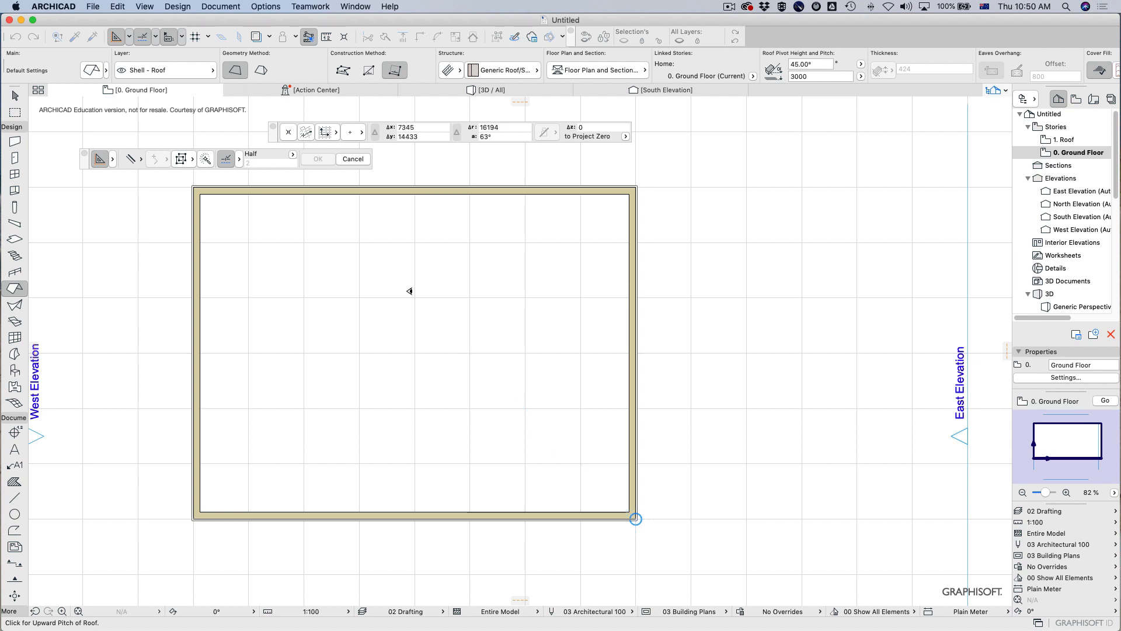
left_click(397, 326)
Step: Outline the roof plane as a rotated rectangle over the outer wall corners, from southwest to southeast to northeast, and accept the story notice
left_click(195, 518)
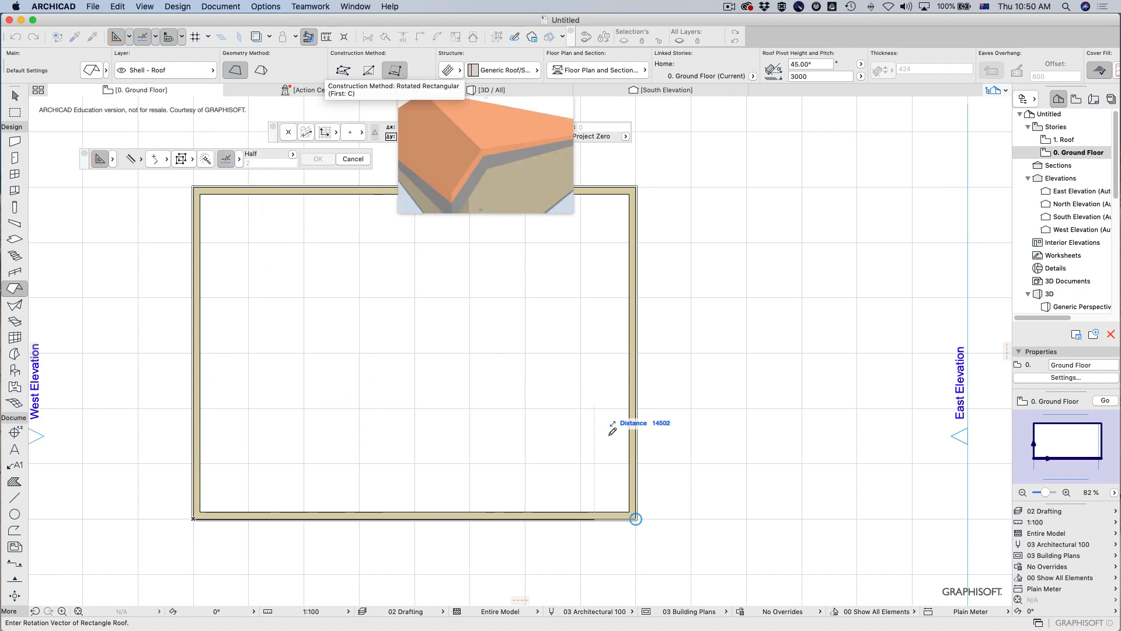
left_click(636, 517)
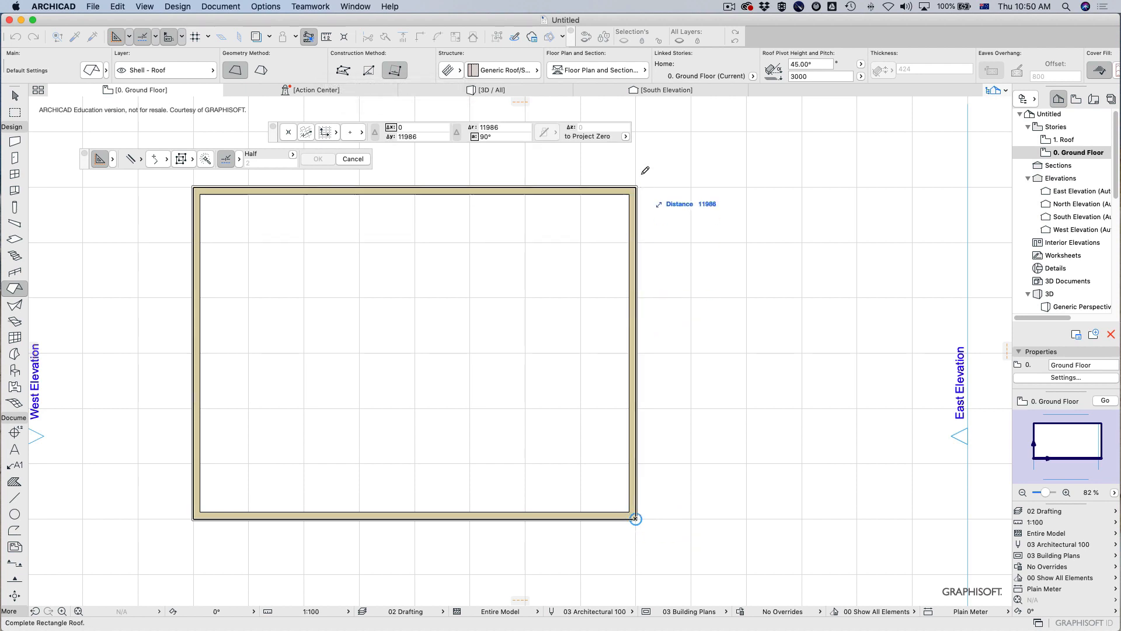
left_click(637, 186)
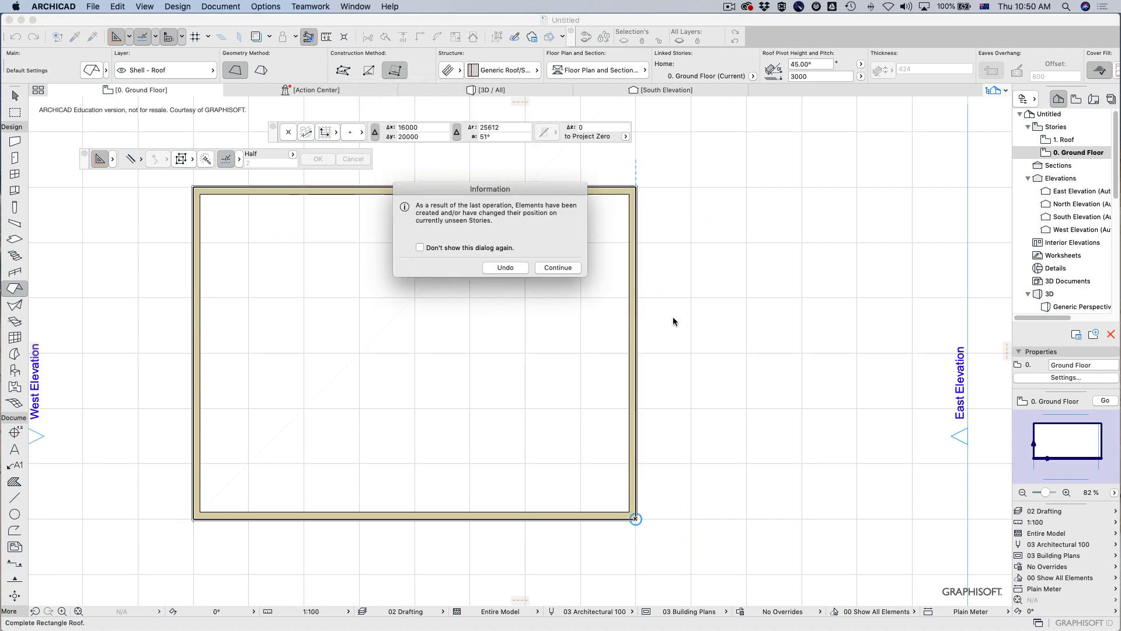
left_click(558, 268)
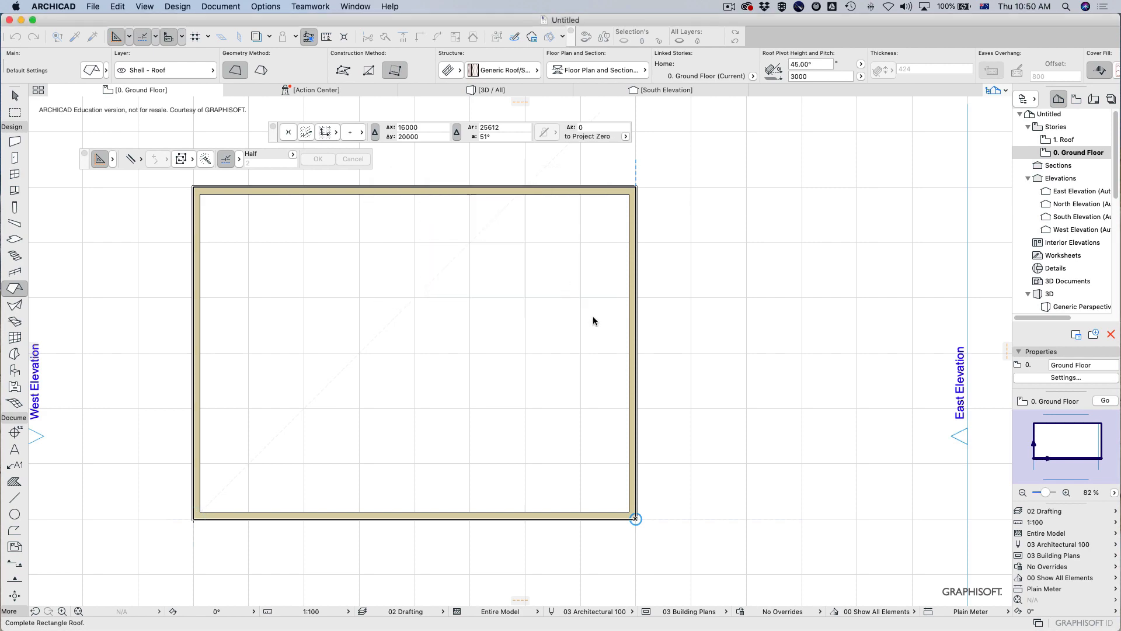
Step: Select the single-plane roof in 3D, set its pitch to 15° and inspect it above the walls
key("F3")
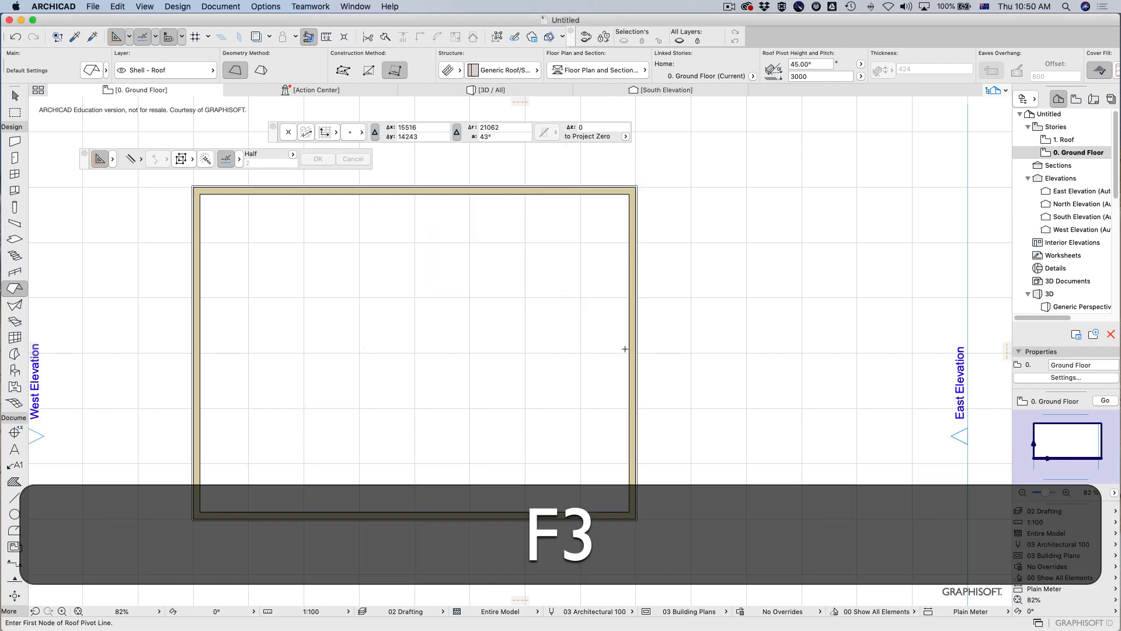
scroll(628, 413, "down", 3)
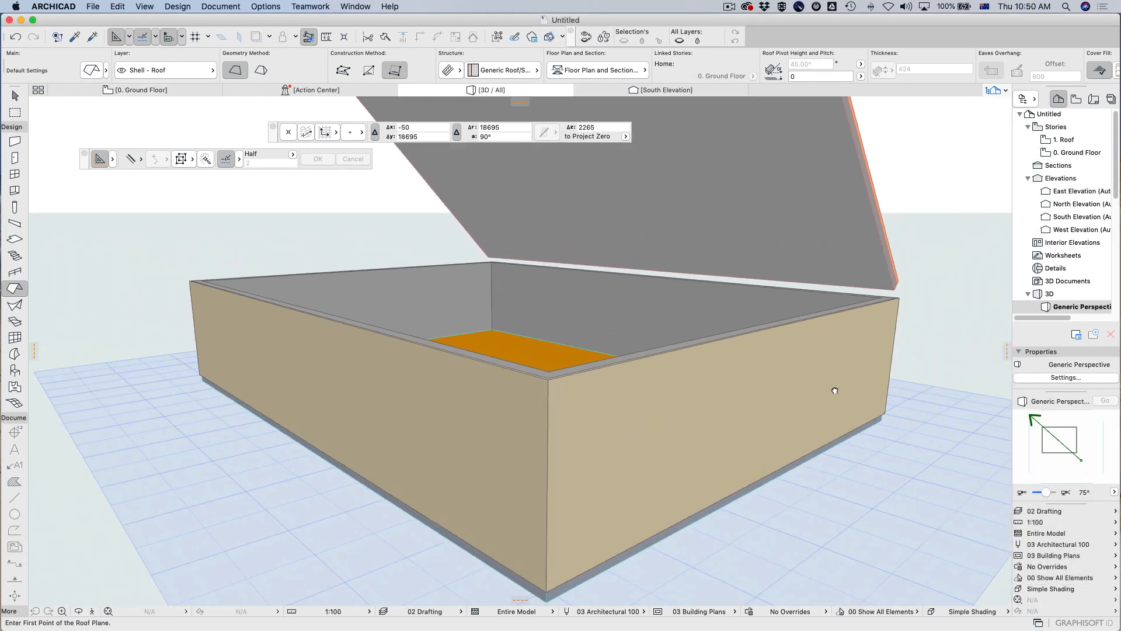
middle_click_drag(876, 395, 518, 487)
key("Escape")
left_click(537, 319)
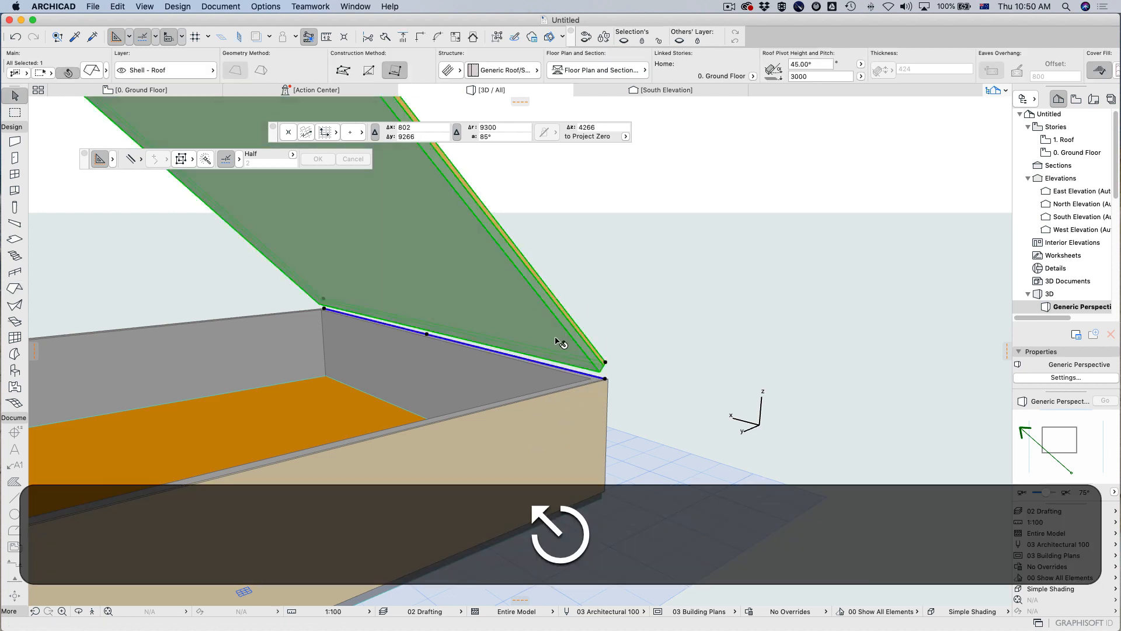
left_click(795, 64)
type("15")
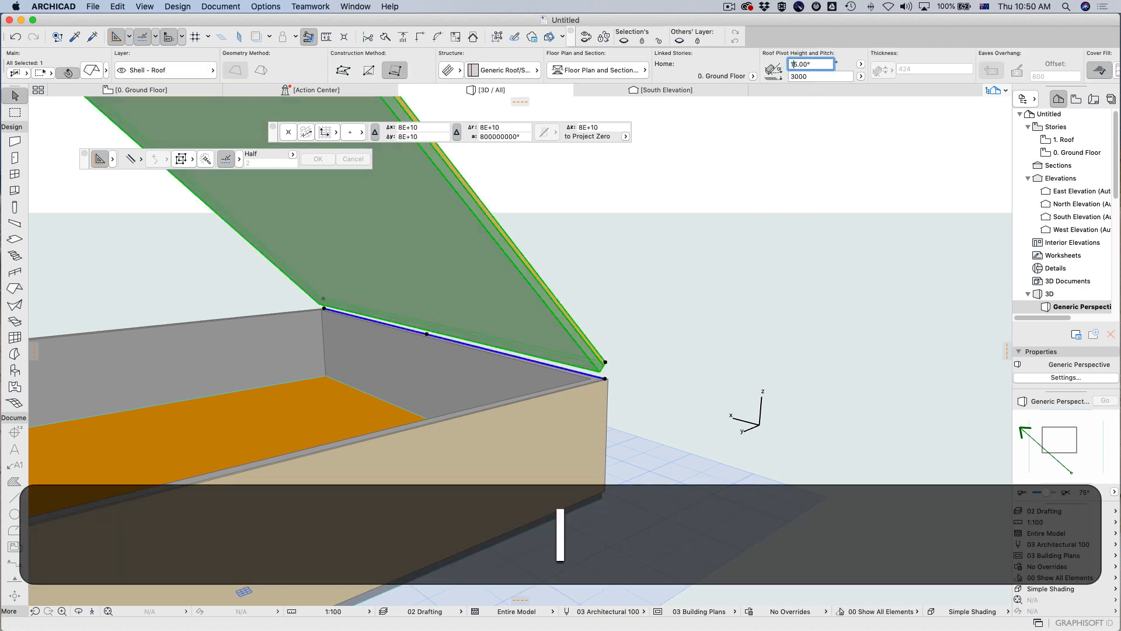
key("Return")
middle_click_drag(668, 368, 446, 430, "shift")
middle_click_drag(421, 476, 406, 453, "shift")
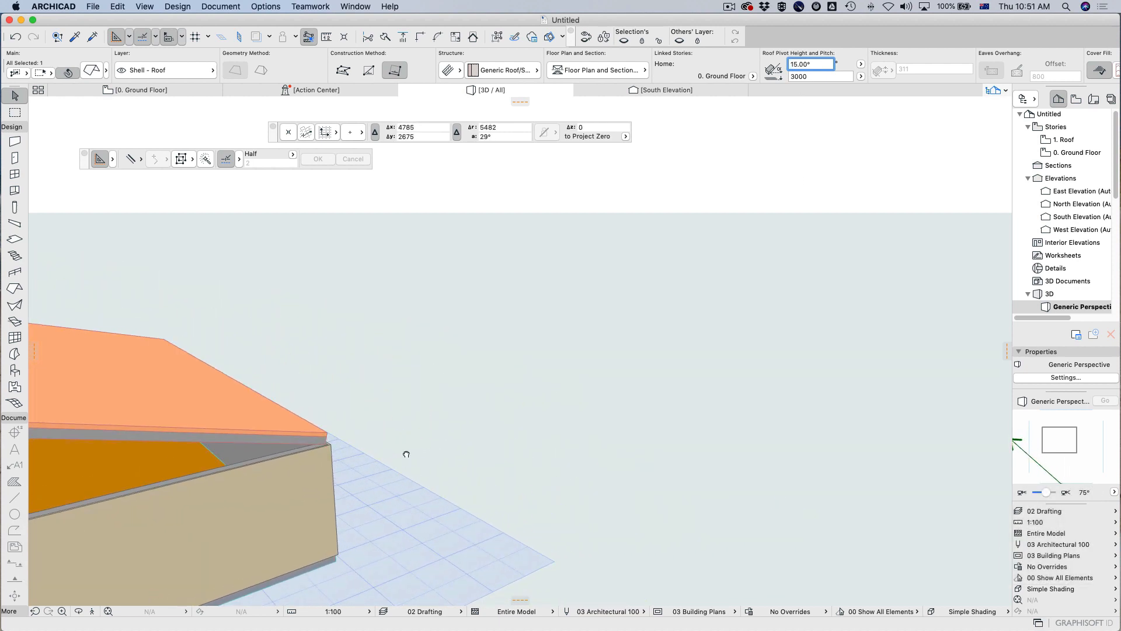
Step: Offset all edges of the floor slab outward by 500 on the ground floor plan
key("F2")
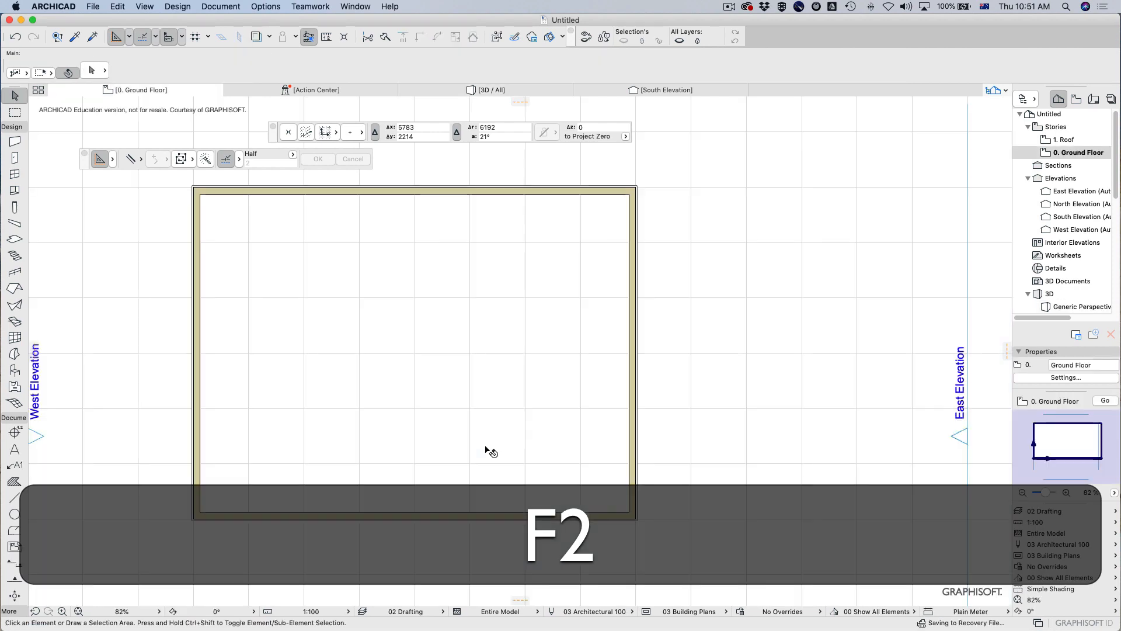
key("Escape")
left_click(425, 439)
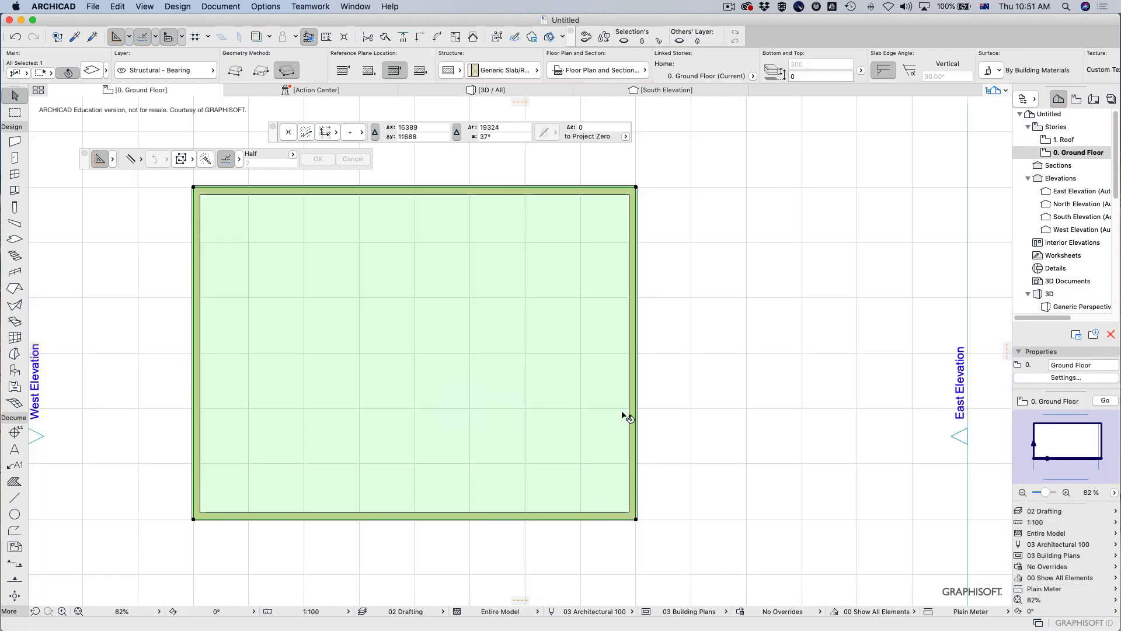
left_click(636, 403)
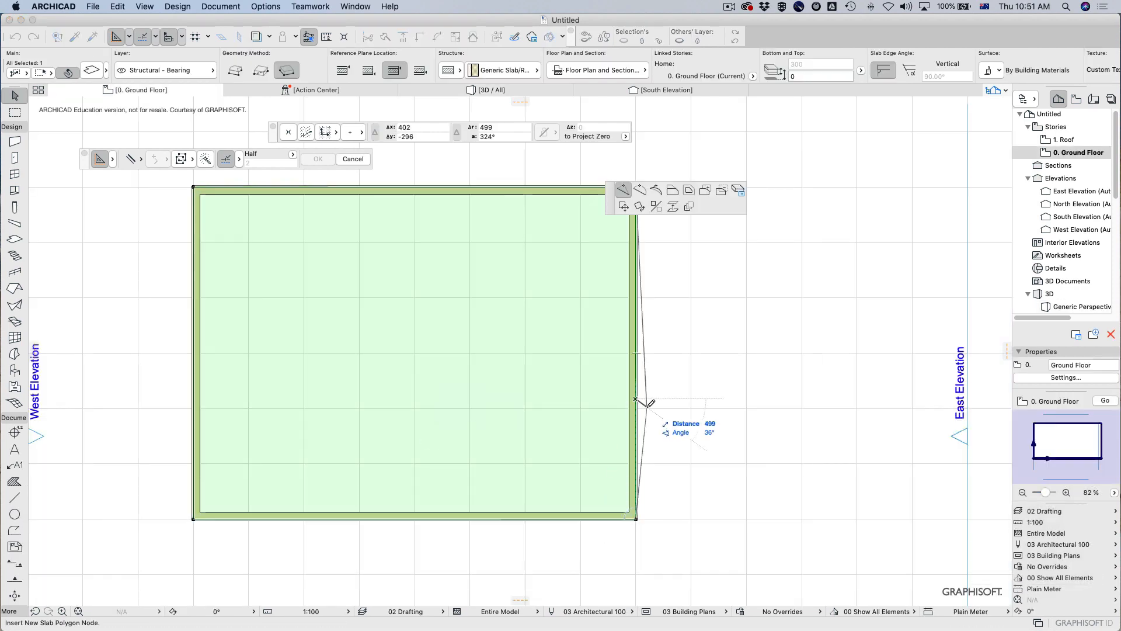
left_click(689, 190)
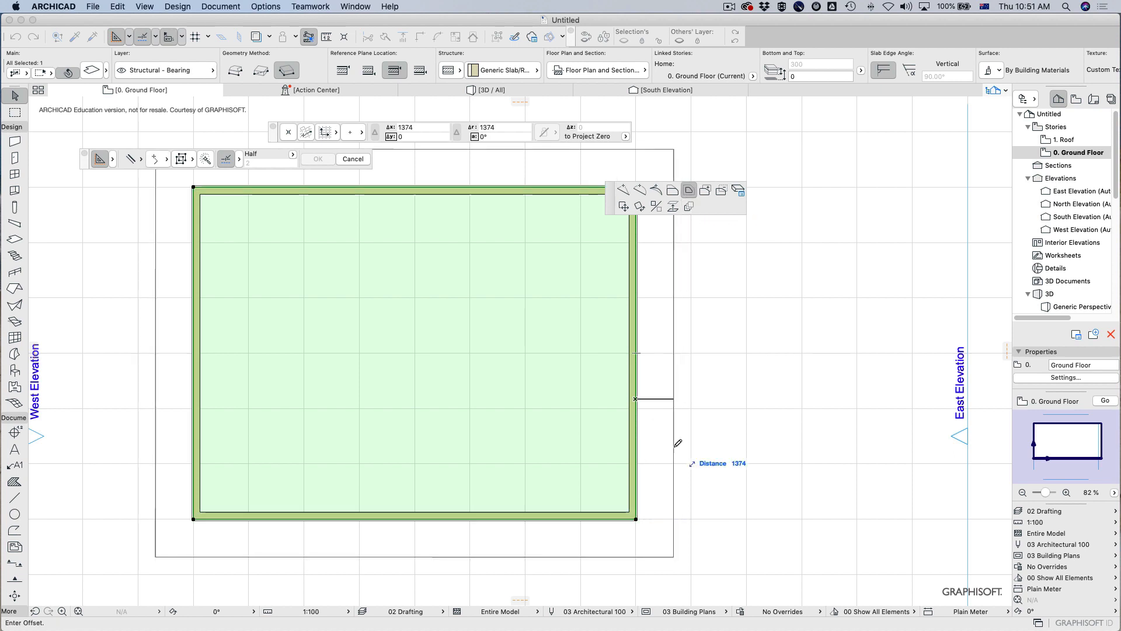
type("d500")
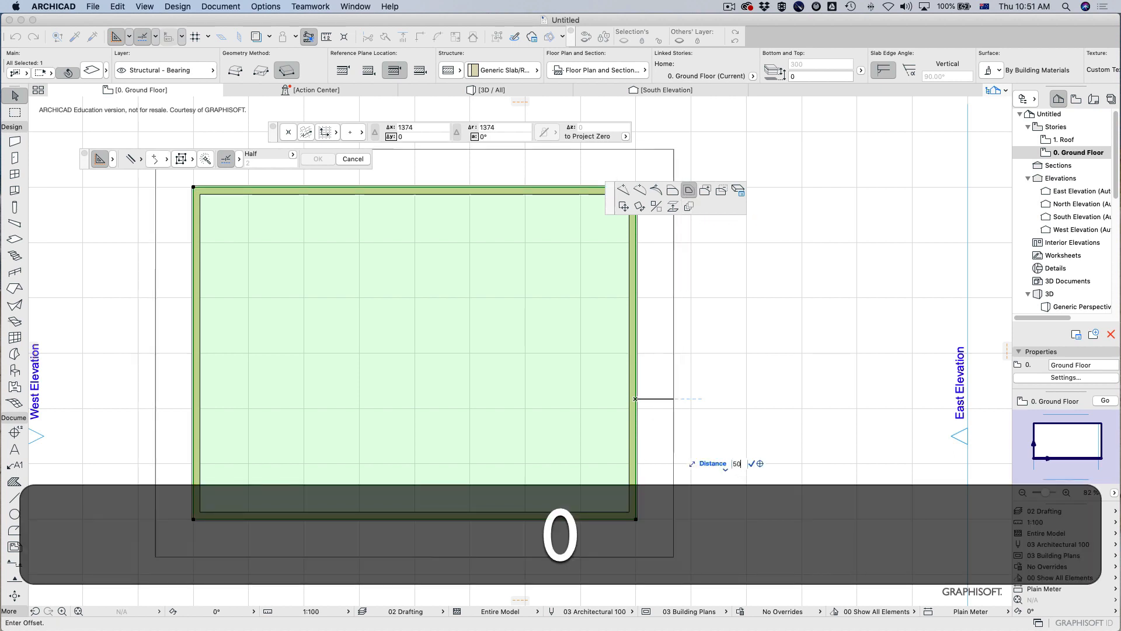
key("Return")
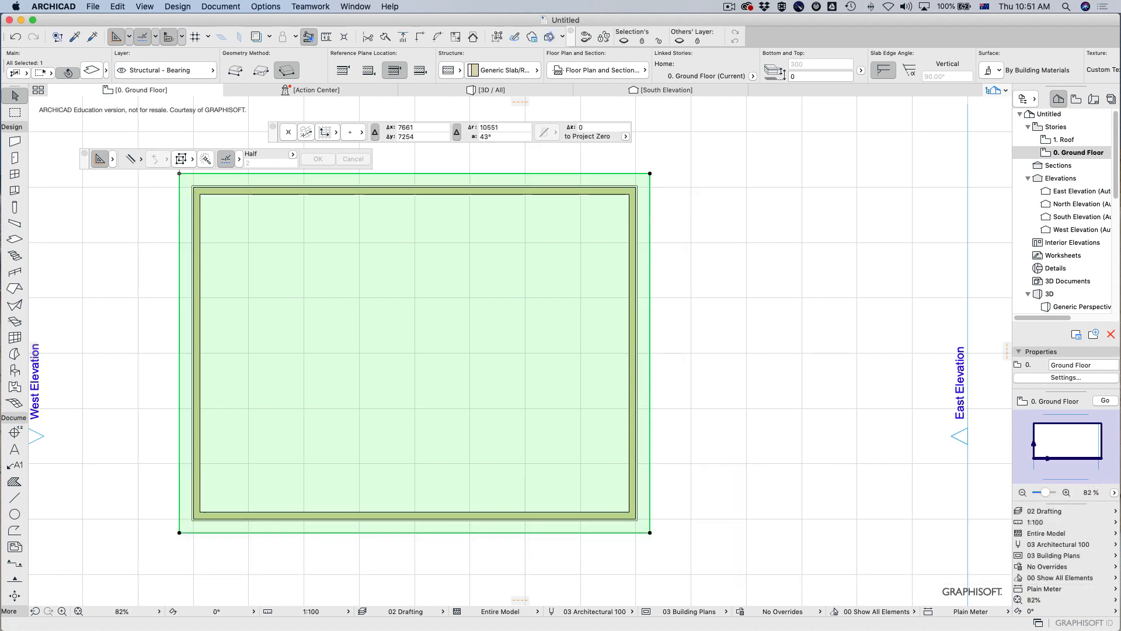
Step: Undo the slab's edge offset
key("super+z")
scroll(338, 525, "up", 5)
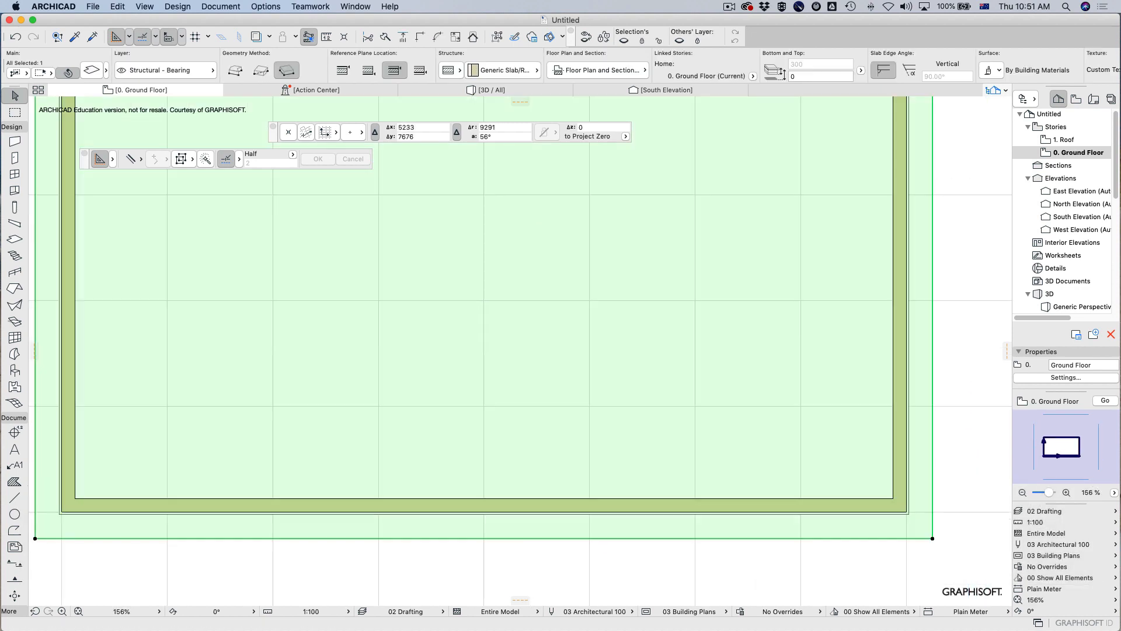
scroll(537, 544, "down", 4)
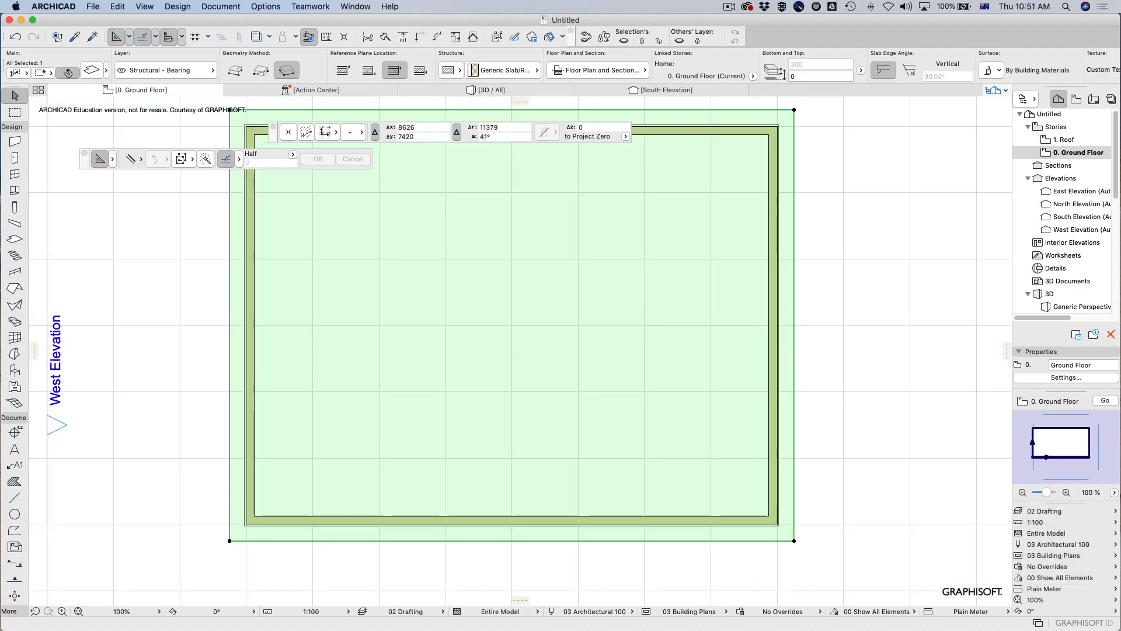
key("super+z")
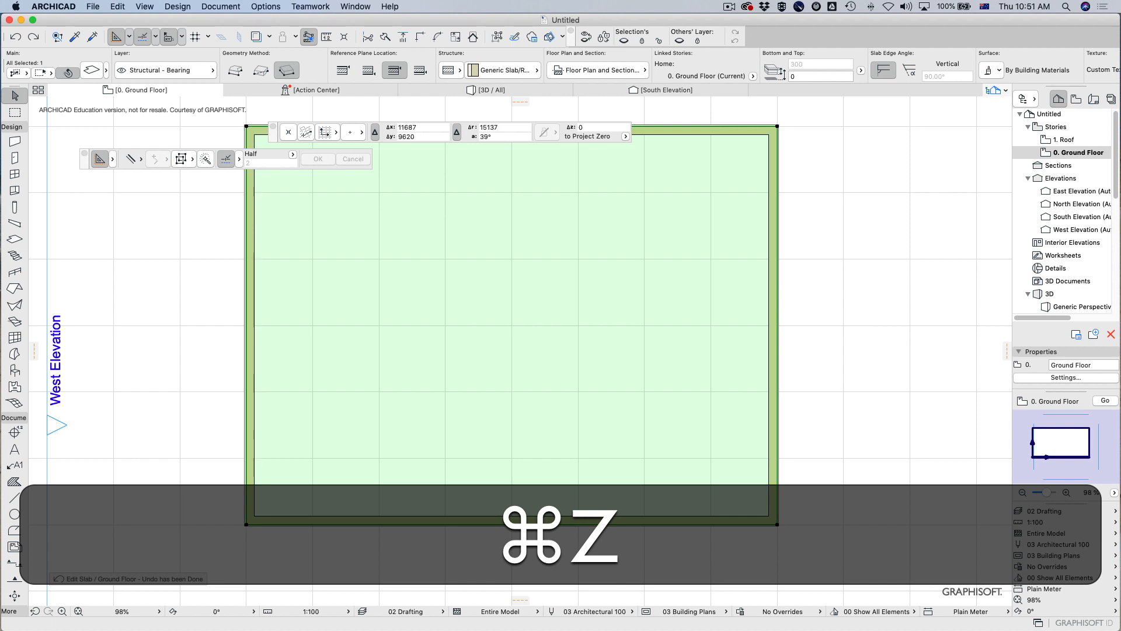
Step: Deselect the slab and check which elements can be picked inside the walls on the ground floor plan
key("Tab")
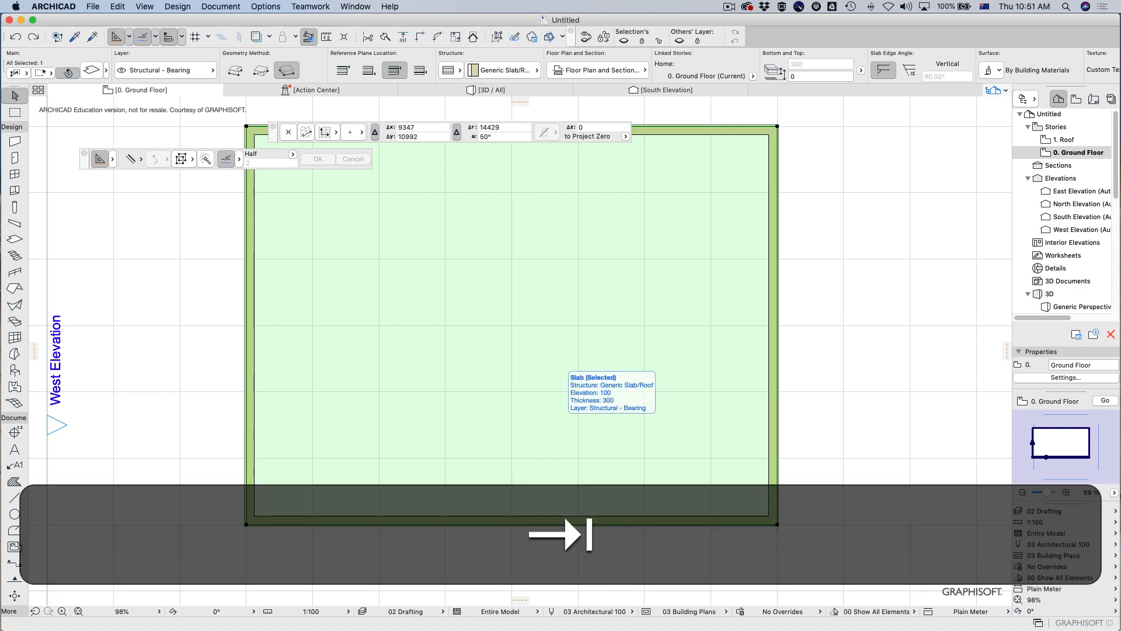
key("Escape")
key("Tab")
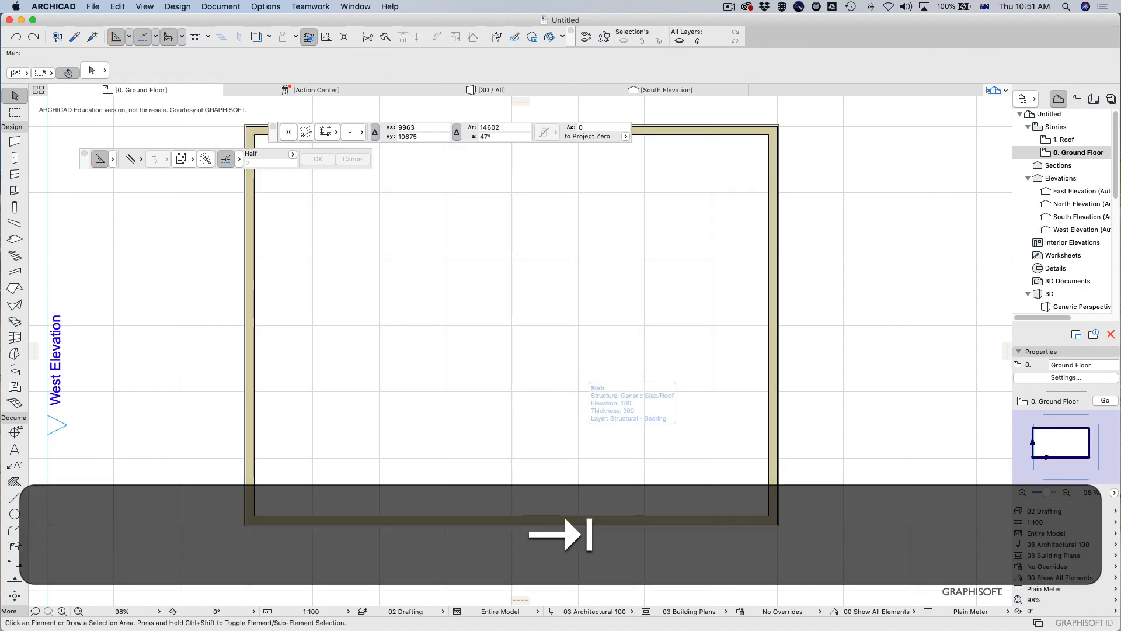
key("Escape")
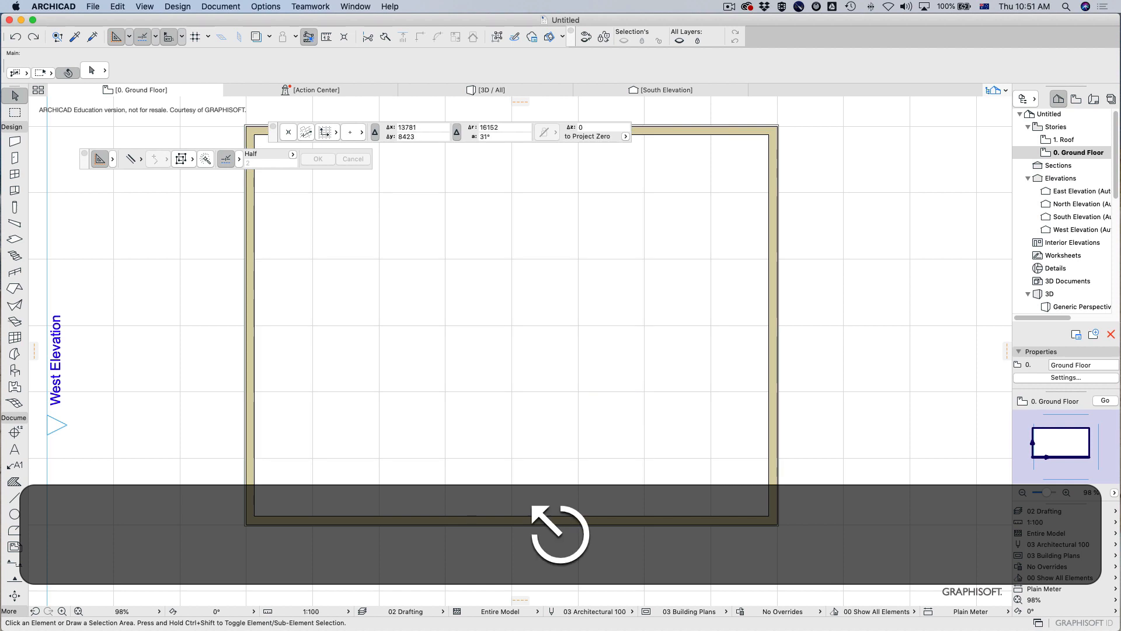
scroll(532, 500, "down", 5)
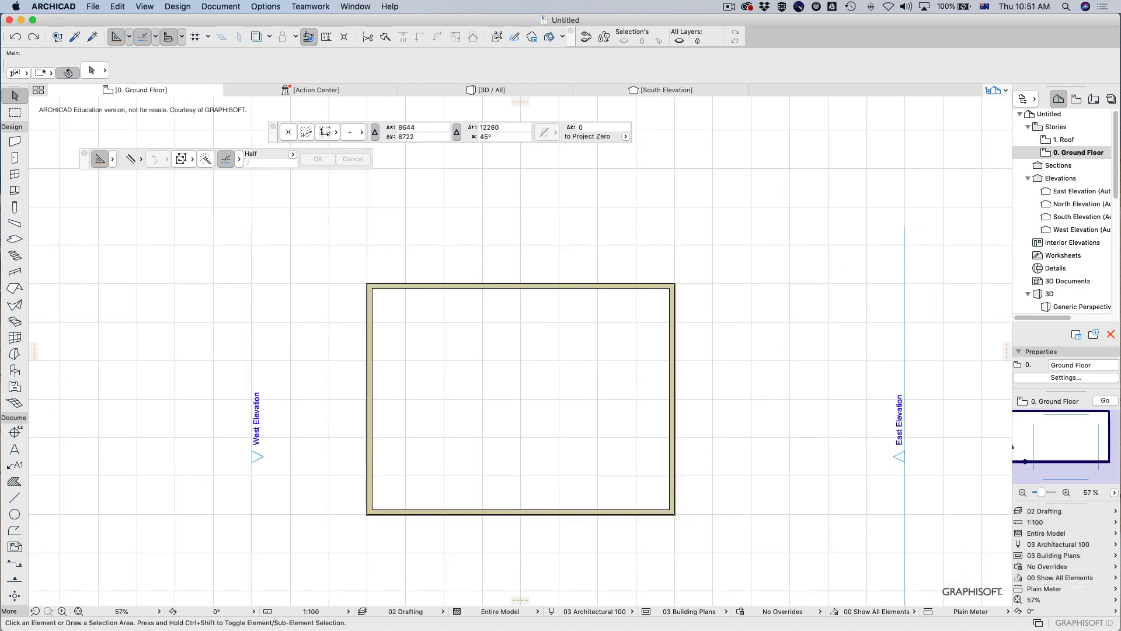
Step: Compare the Roof and Ground Floor story plans and check where the single-plane roof can be selected
double_click(1064, 141)
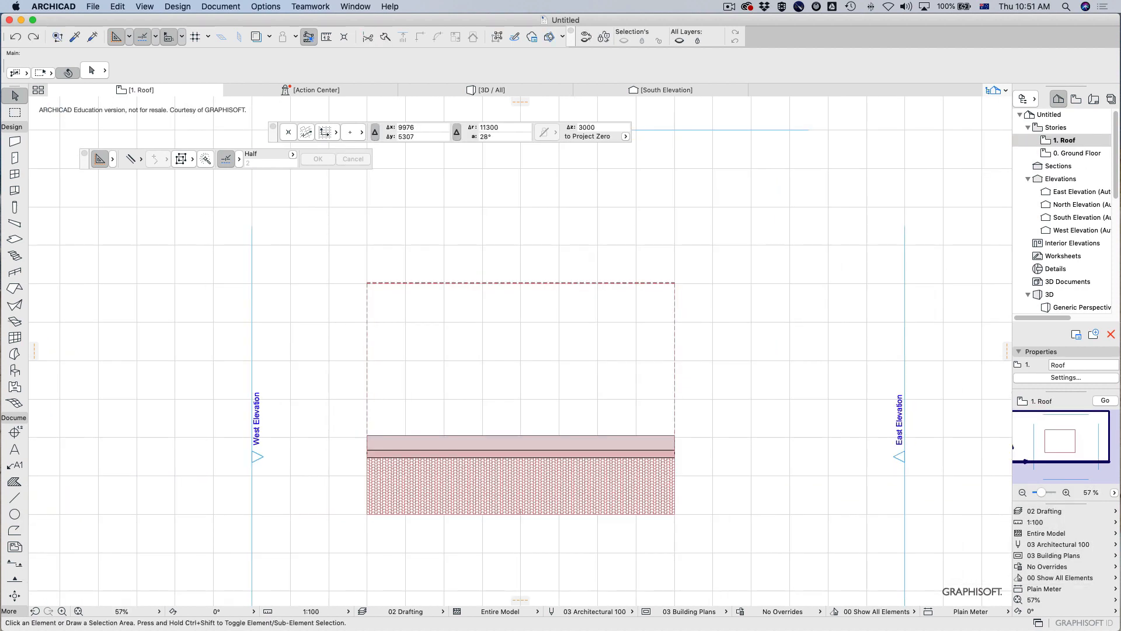
double_click(1077, 153)
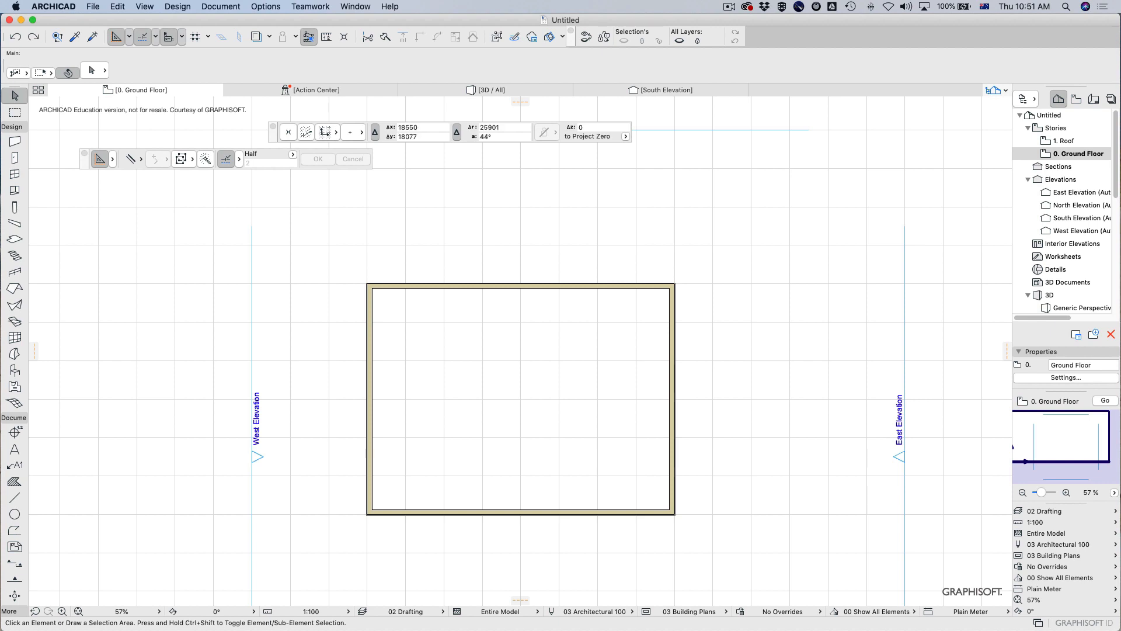
double_click(1064, 141)
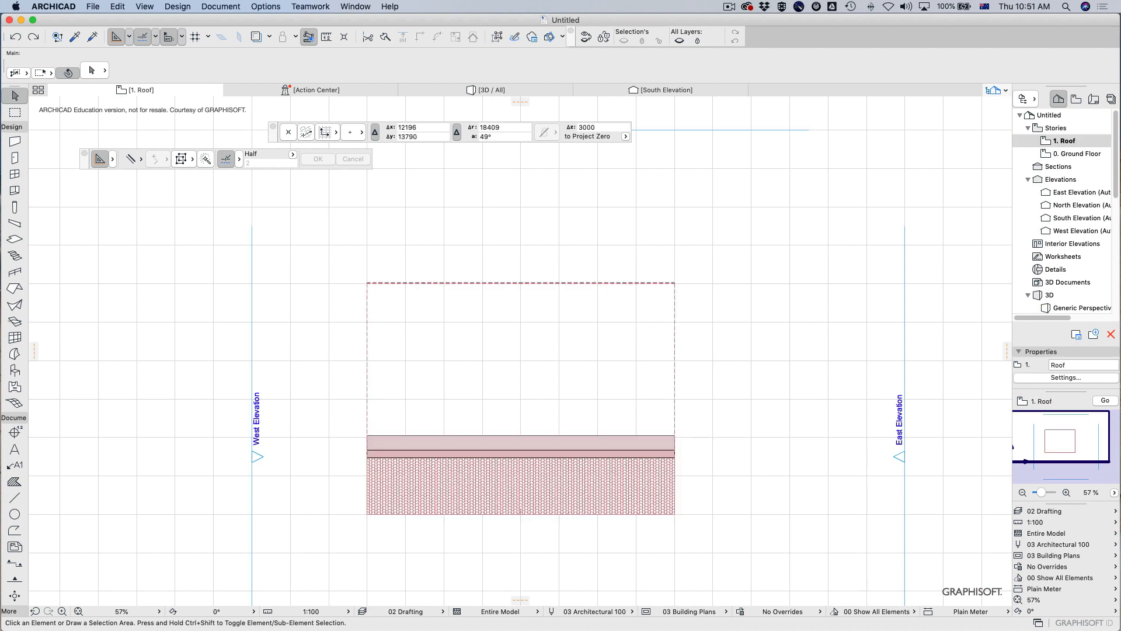
left_click(559, 370)
key("Escape")
left_click(615, 378)
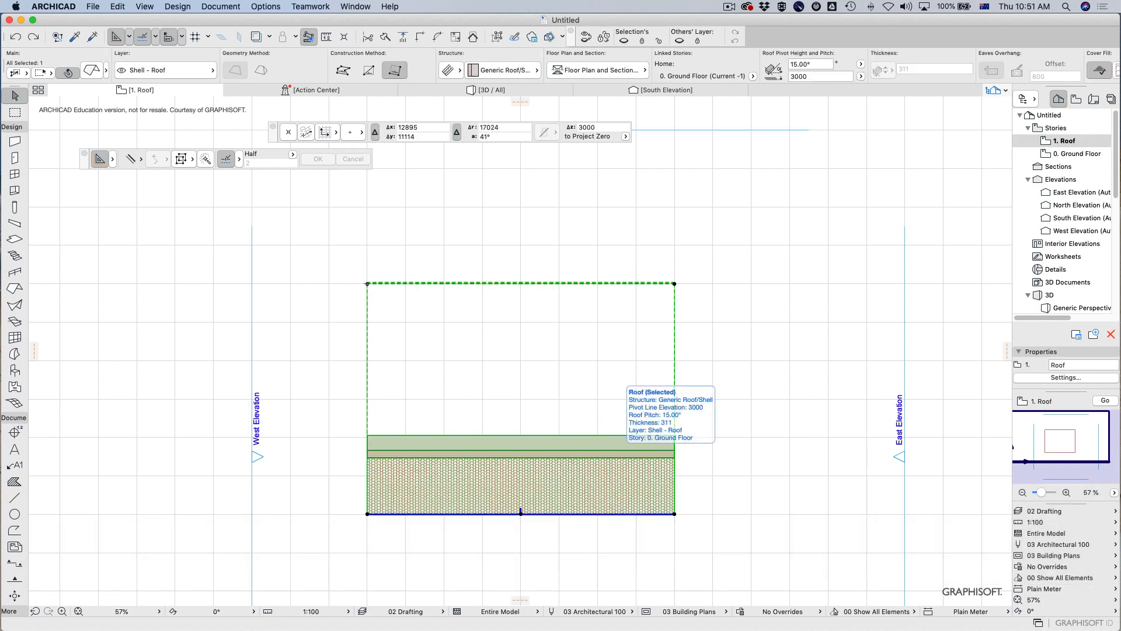
key("Escape")
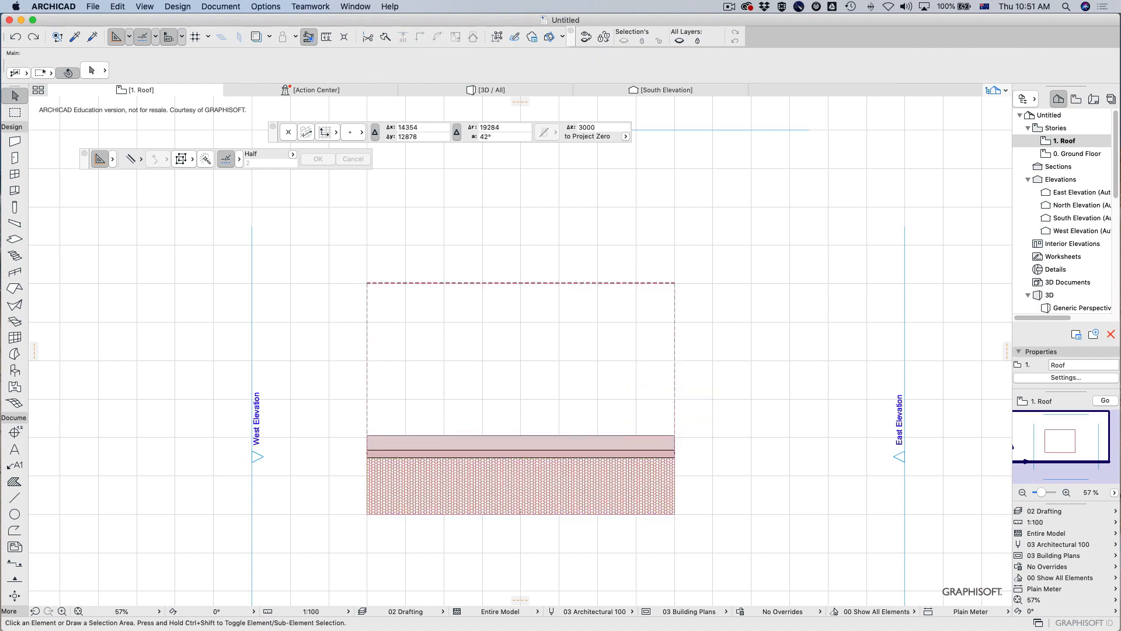
Step: Try deleting the single-plane roof from the Roof story plan and undo the deletion
left_click(521, 513)
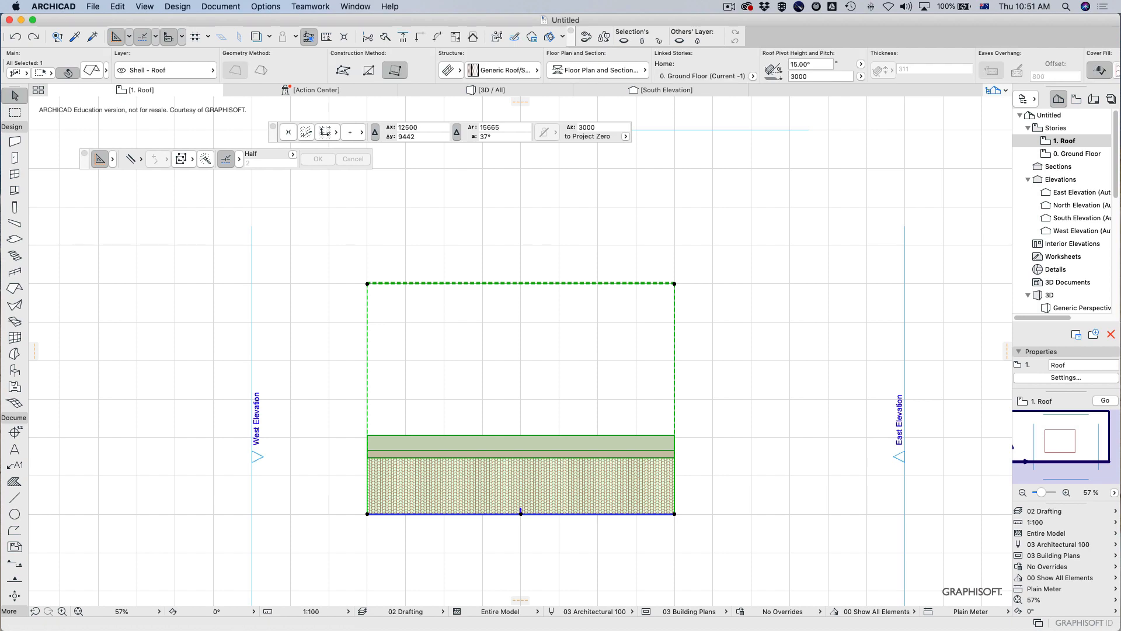
key("BackSpace")
scroll(593, 252, "up", 2)
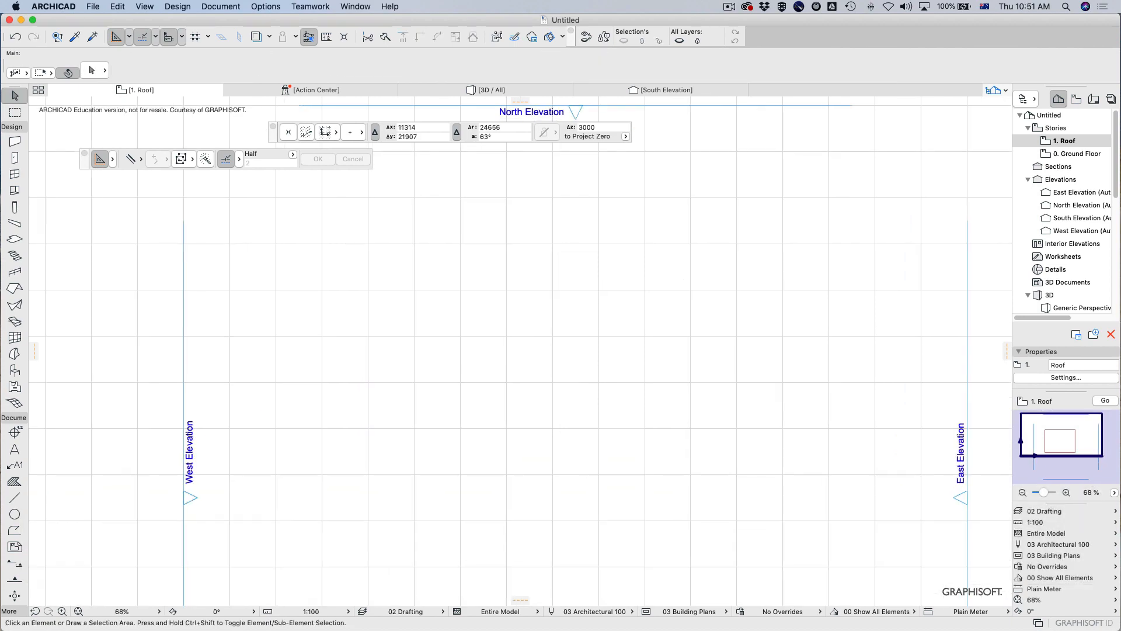
key("super+z")
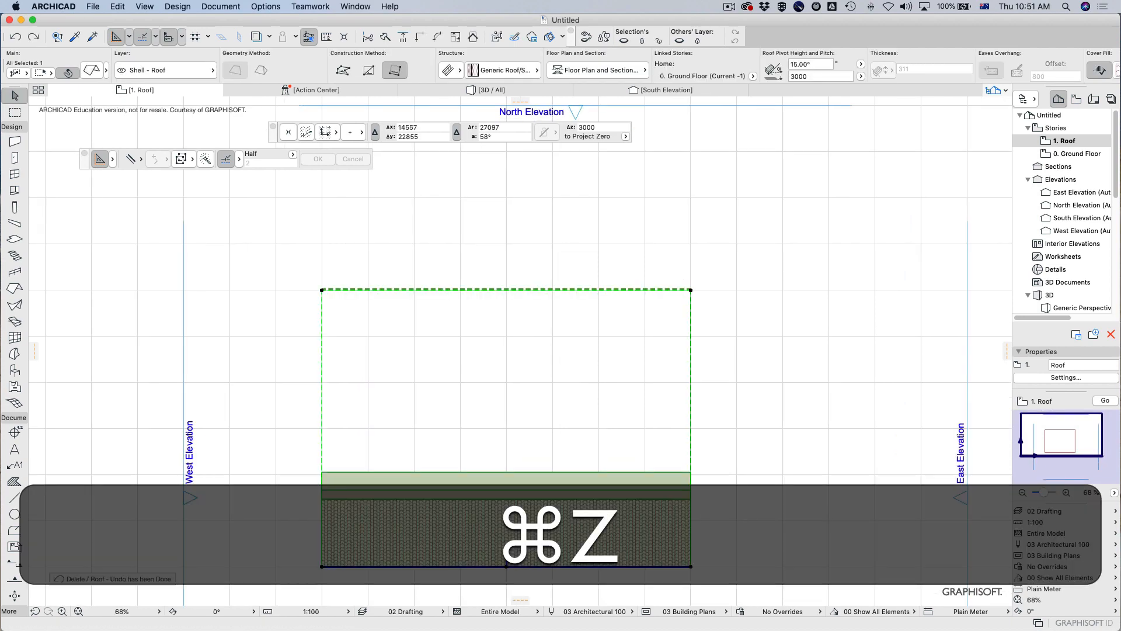
Step: Turn on the trace reference so the ground floor walls display beneath the Roof story plan
left_click(127, 5)
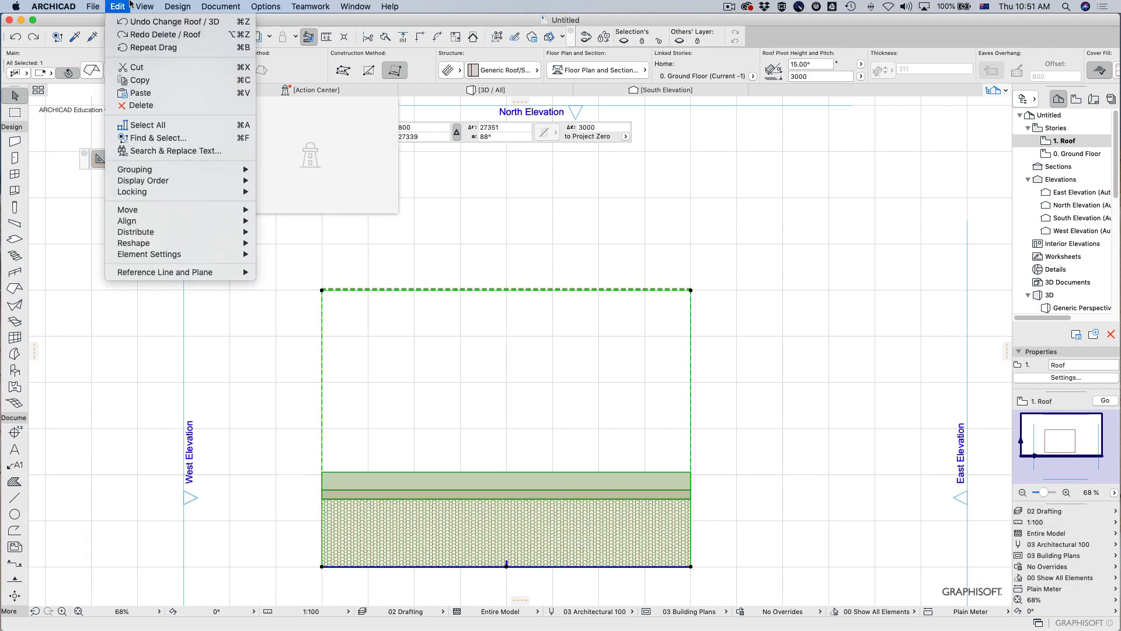
mouse_move(146, 5)
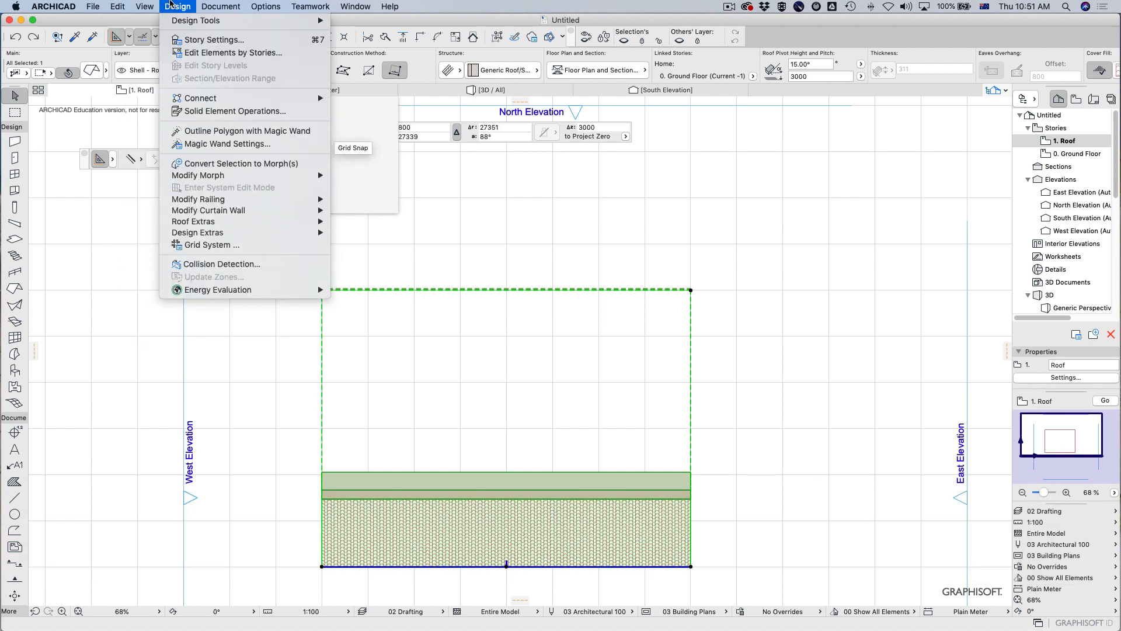
left_click(146, 40)
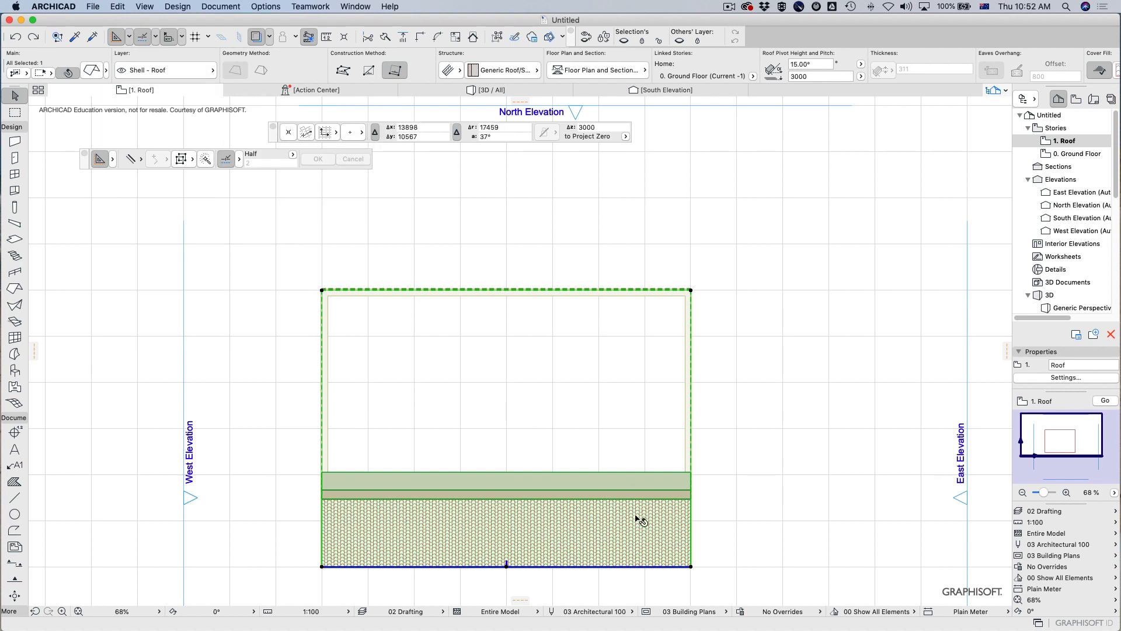
Step: Offset all edges of the single-plane roof outward by 500 to form overhangs beyond the walls
left_click(693, 421)
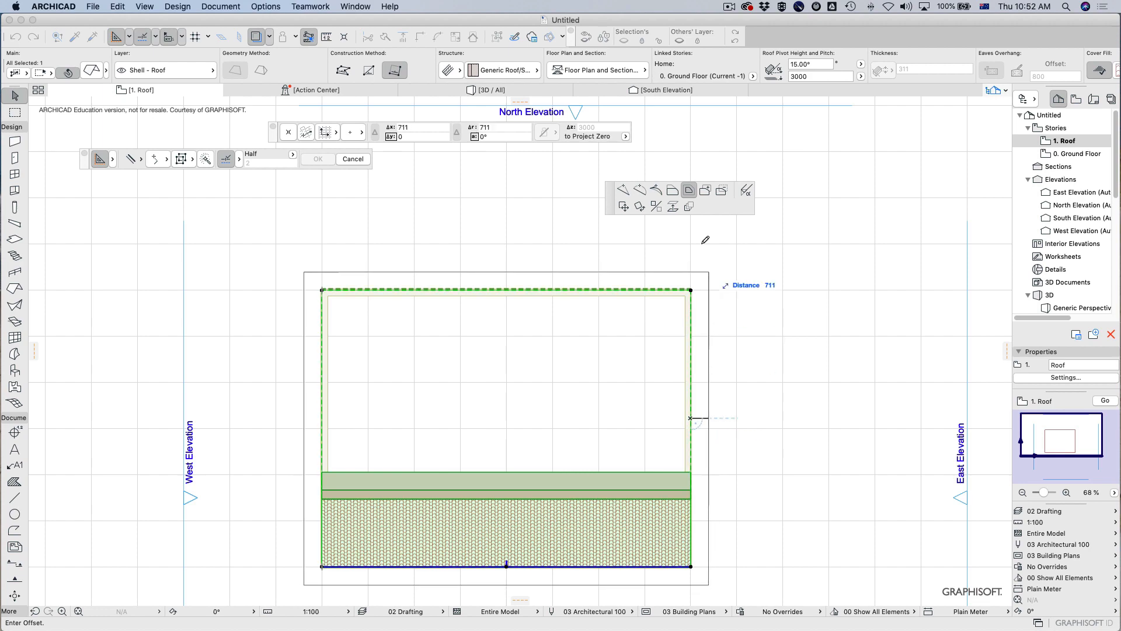
type("d500")
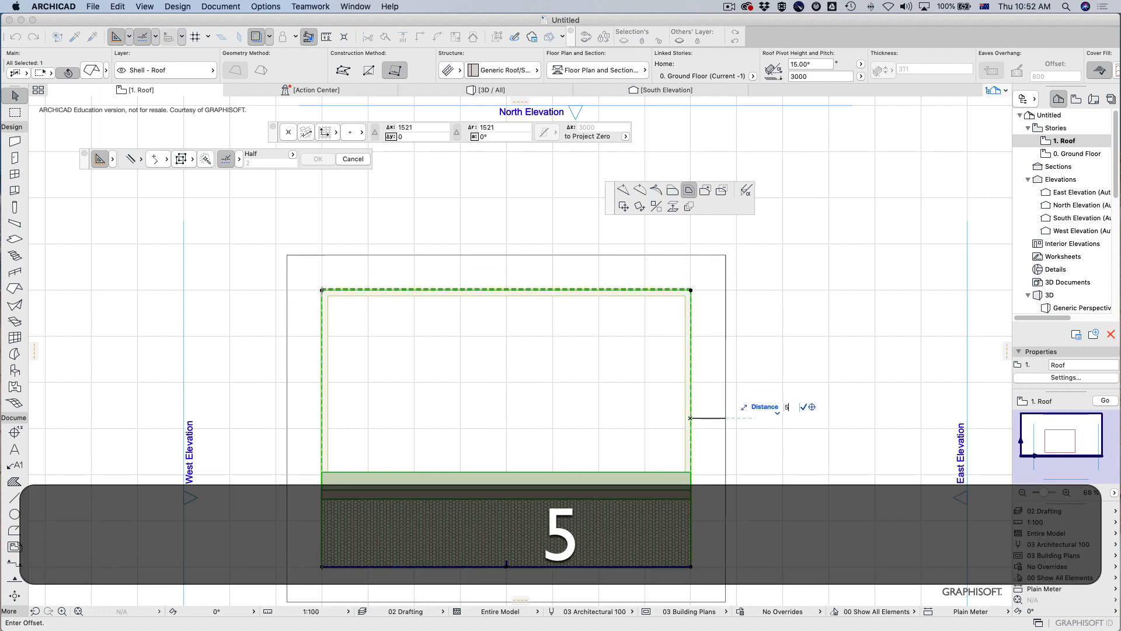
key("Return")
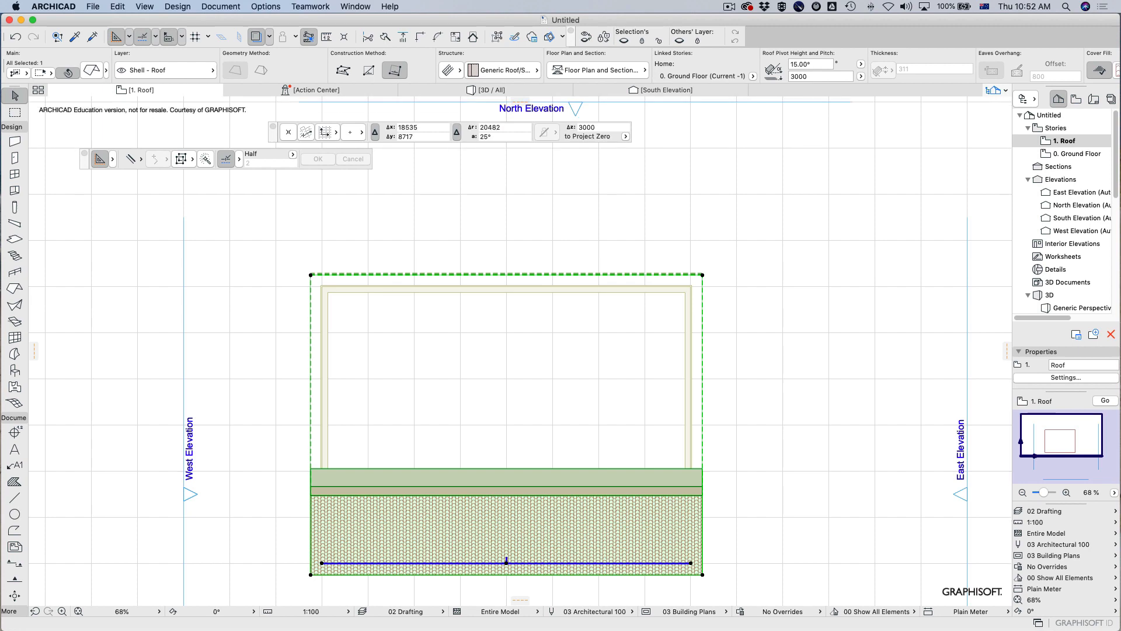
scroll(520, 350, "down", 5)
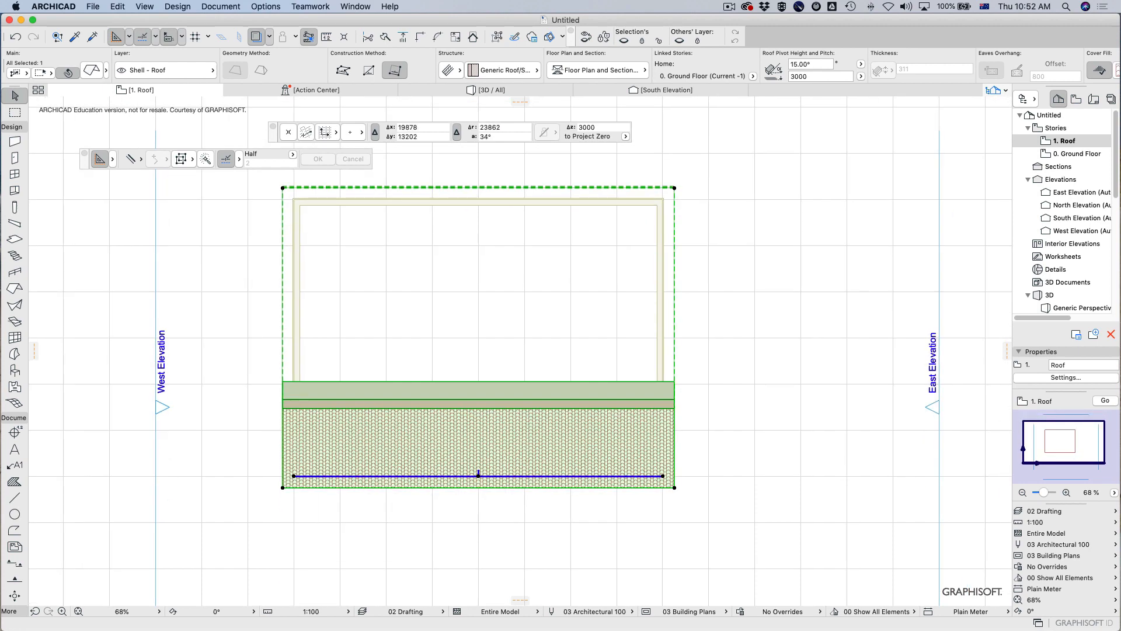
key("Escape")
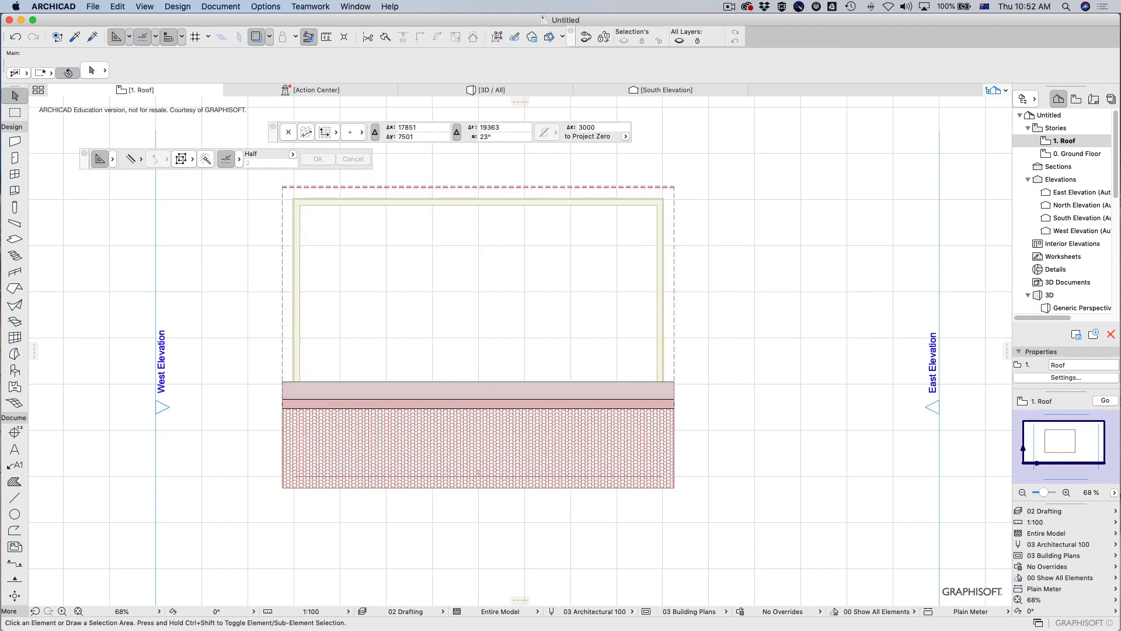
Step: Inspect the roof's overhangs in the 3D view and return to the Roof story plan
key("F3")
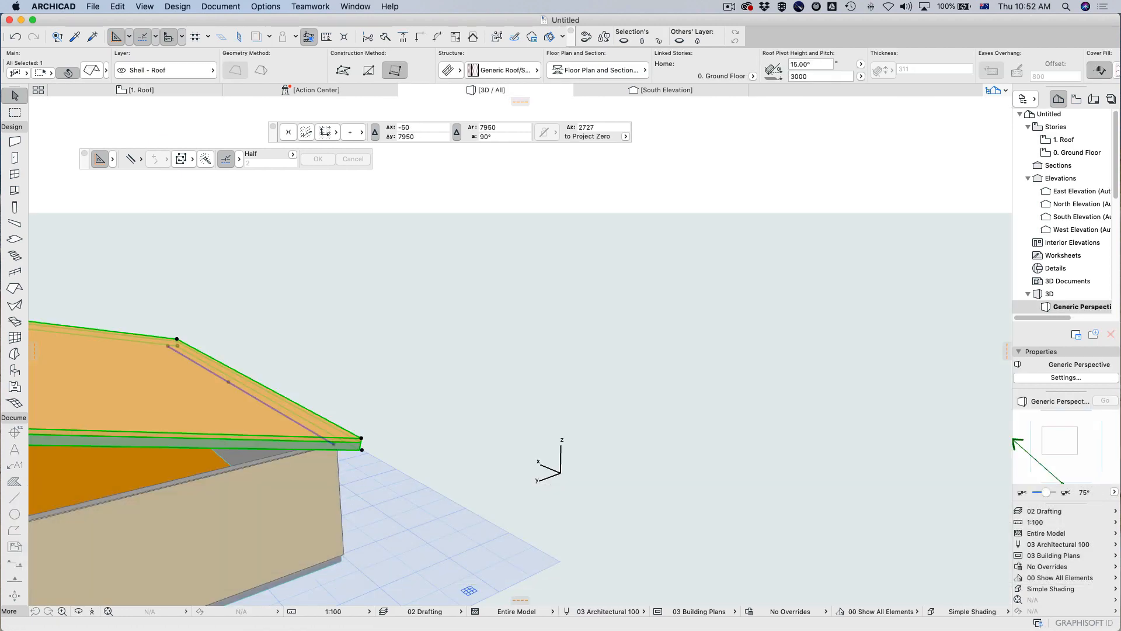
key("F2")
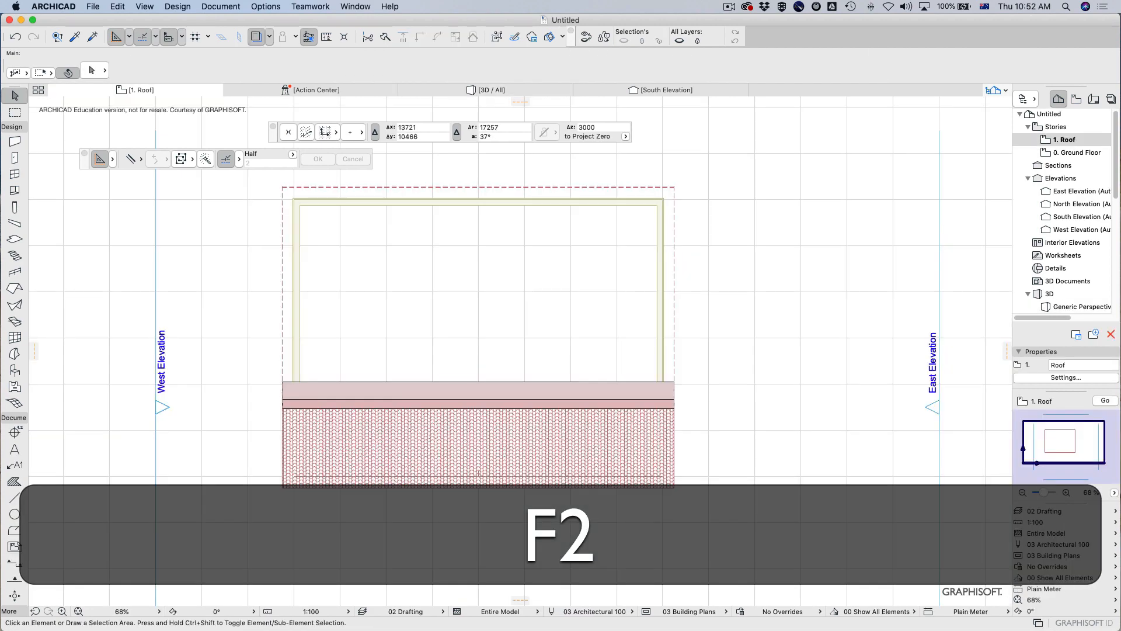
key("Escape")
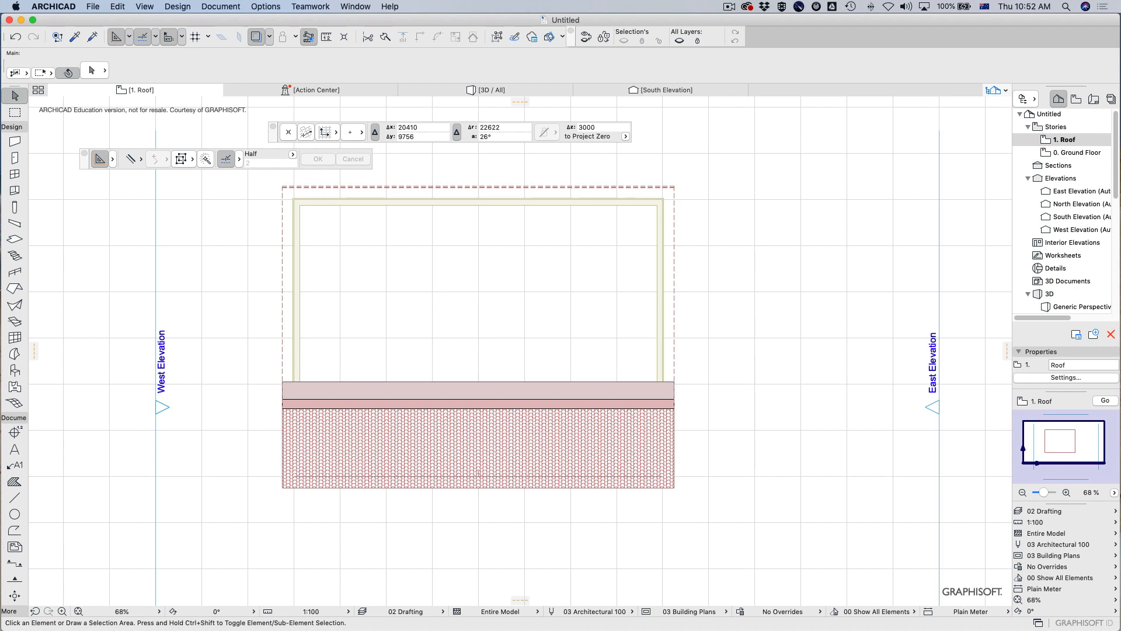
Step: Try moving the roof's pivot line from the south wall inward across the plan, check it in 3D and undo the move
key("super+z")
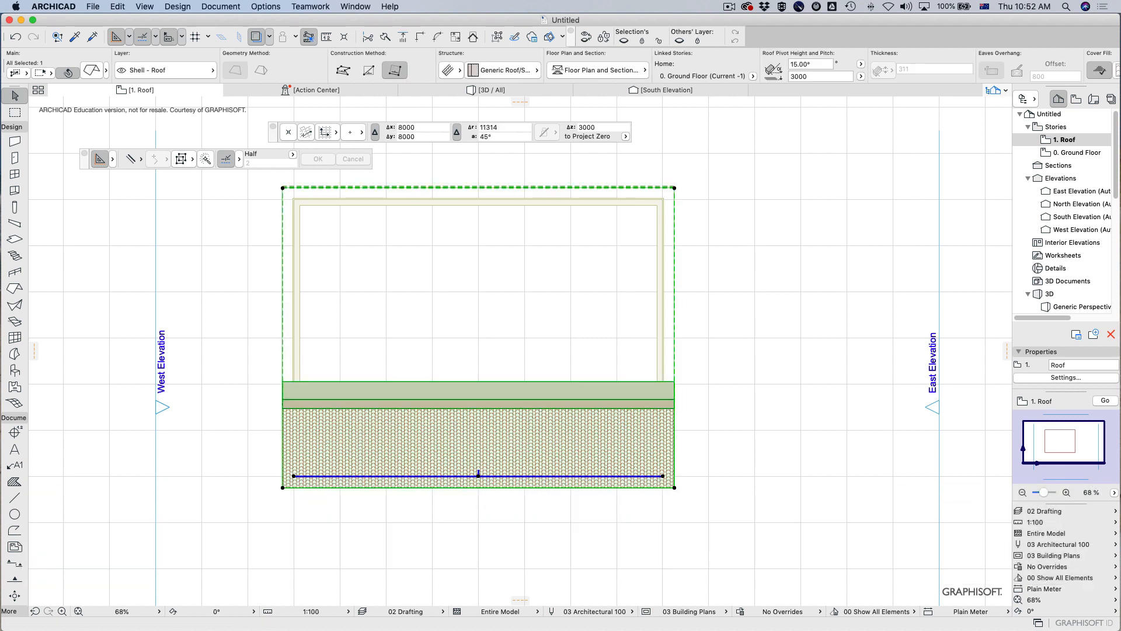
left_click(478, 475)
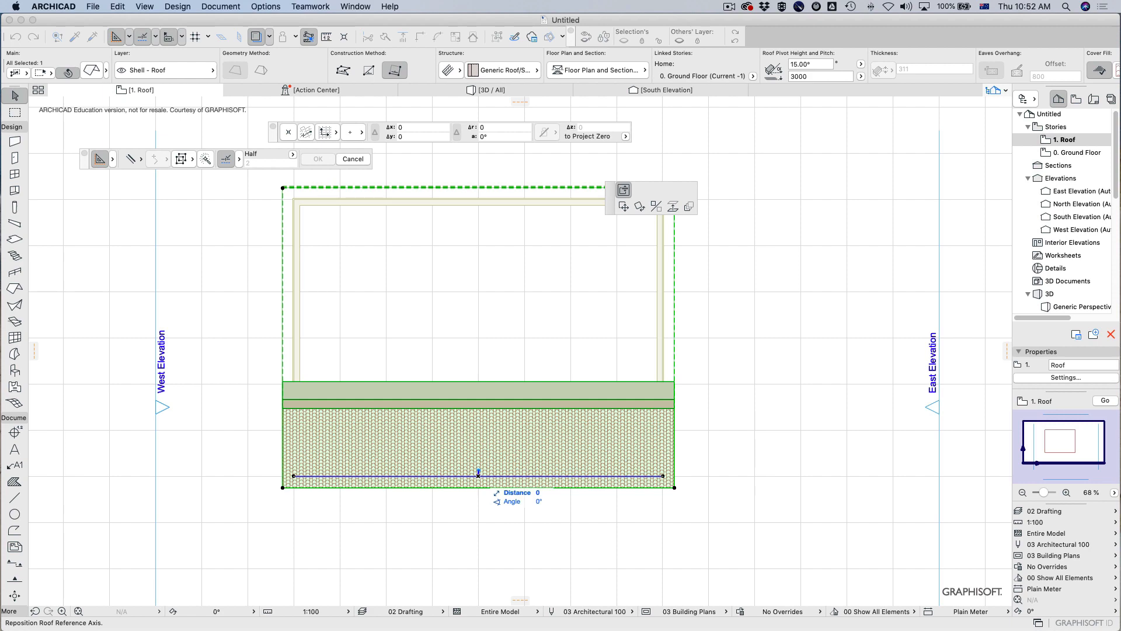
left_click(479, 331)
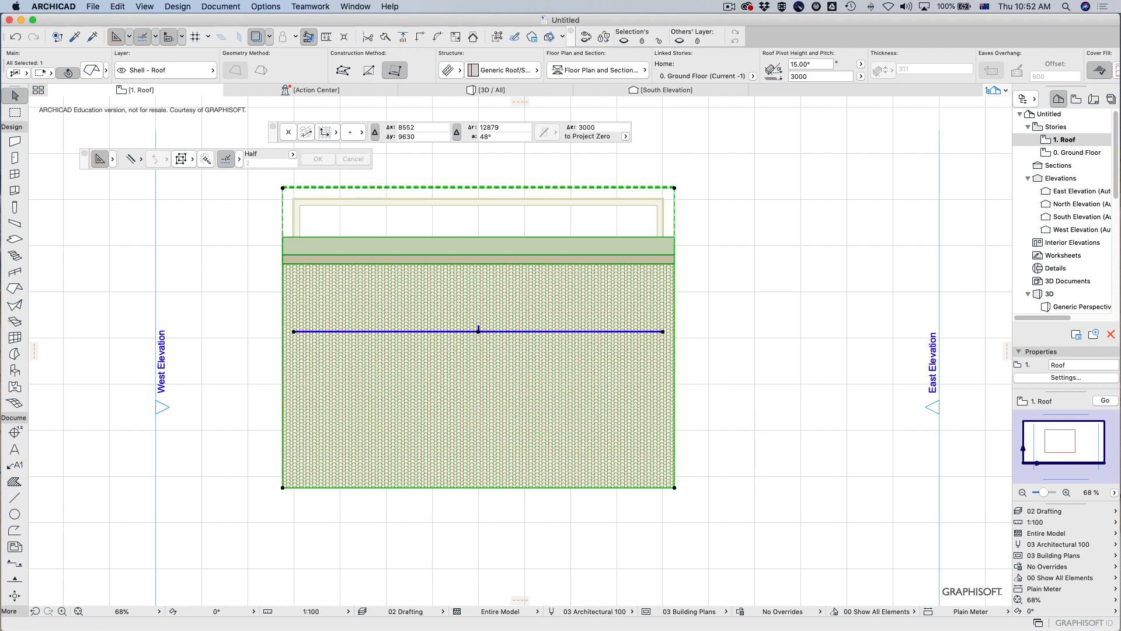
key("F3")
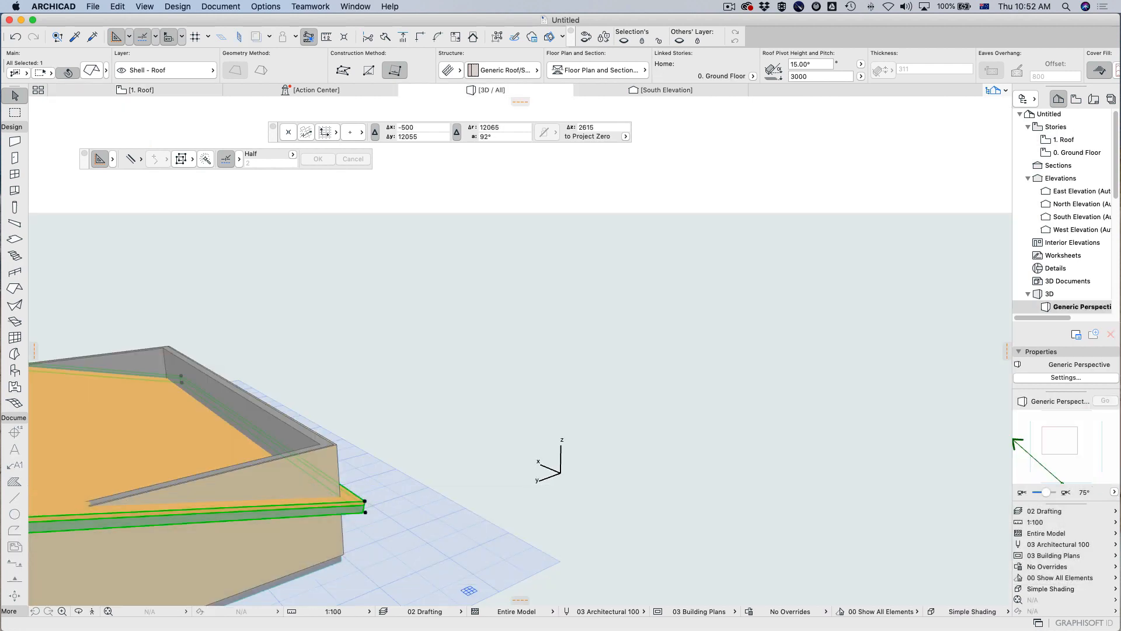
key("F2")
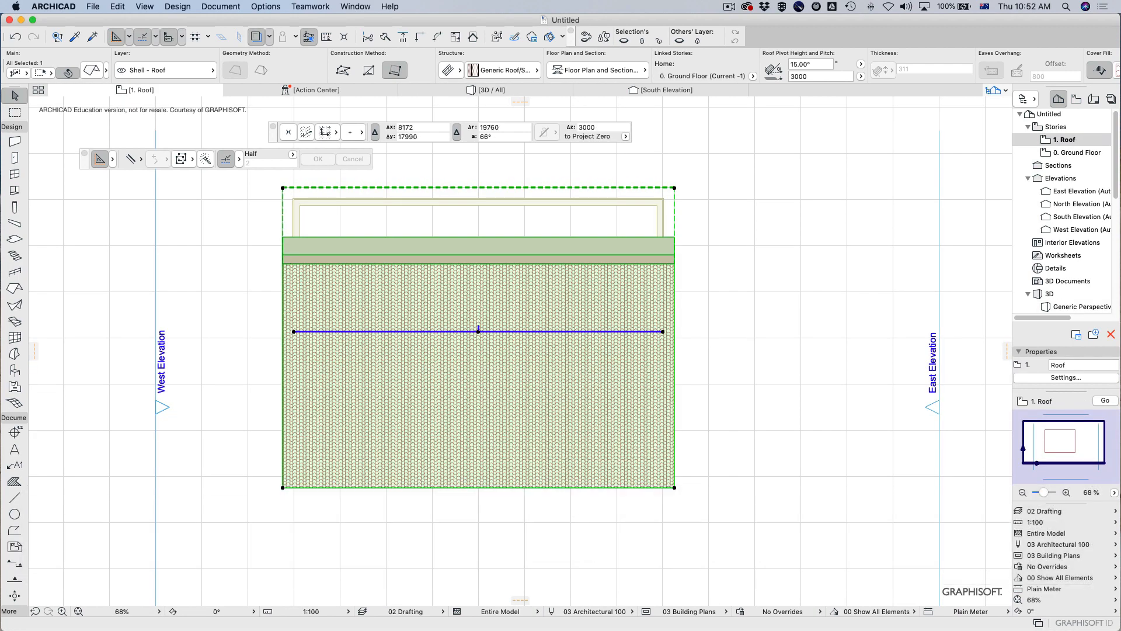
key("cmd+z")
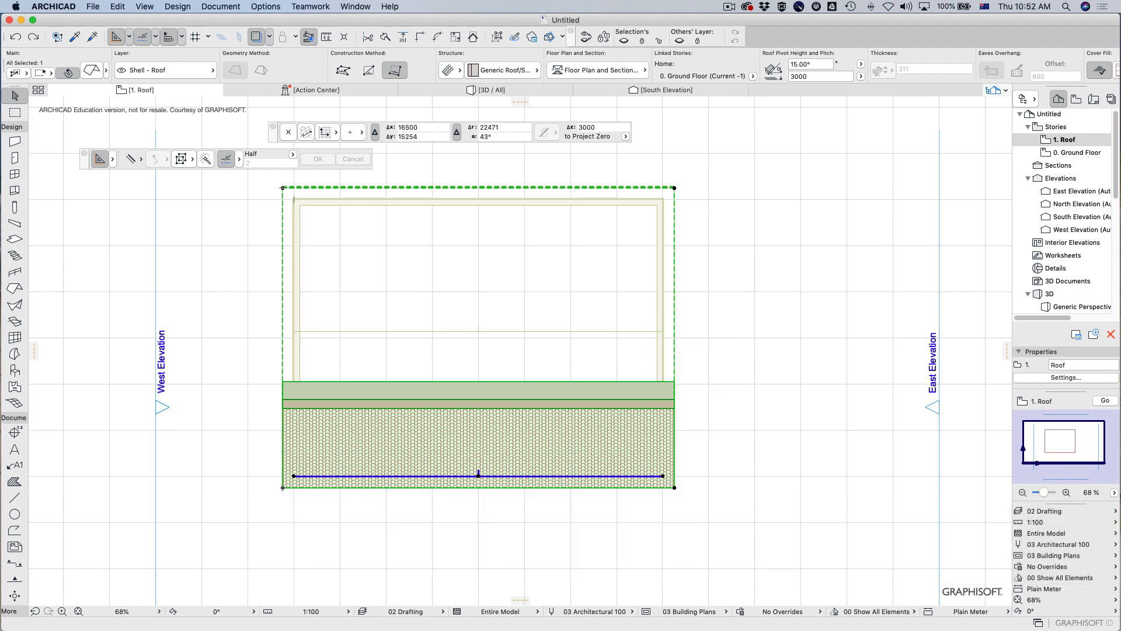
Step: Try inserting a new node on the roof's east edge and pulling it outward, and undo the edit
left_click(674, 307)
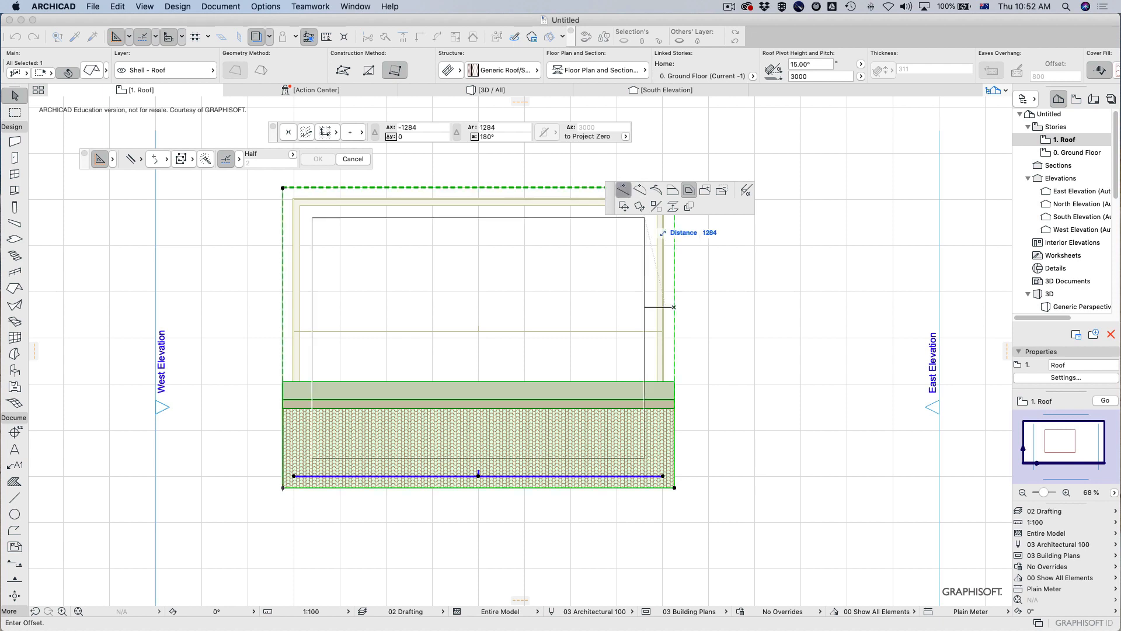
left_click(624, 190)
left_click(772, 333)
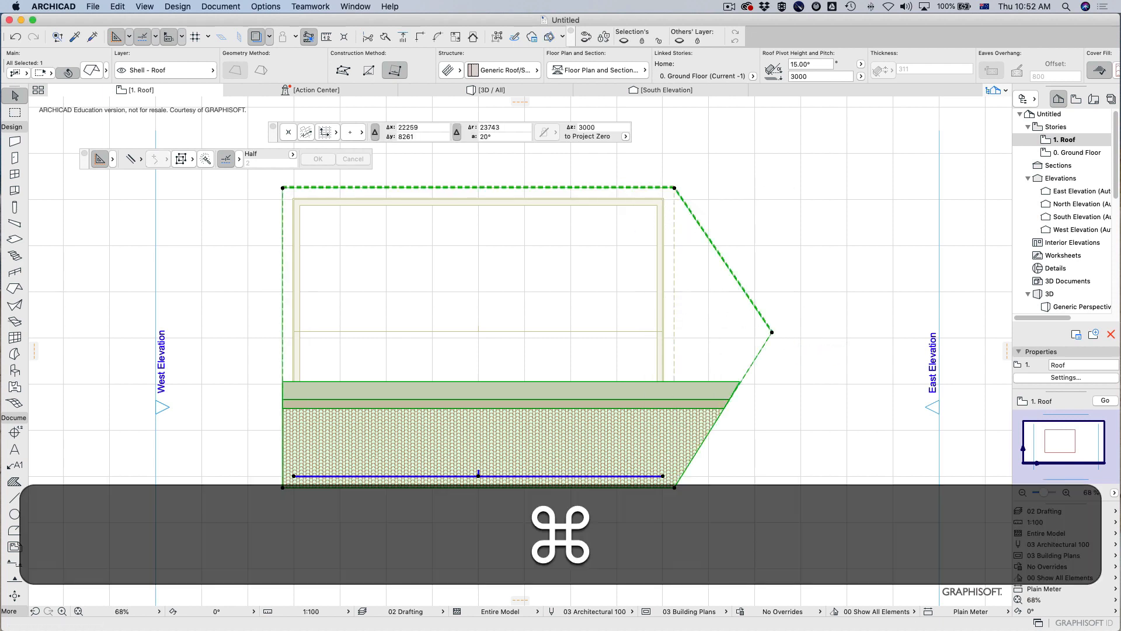
key("super+z")
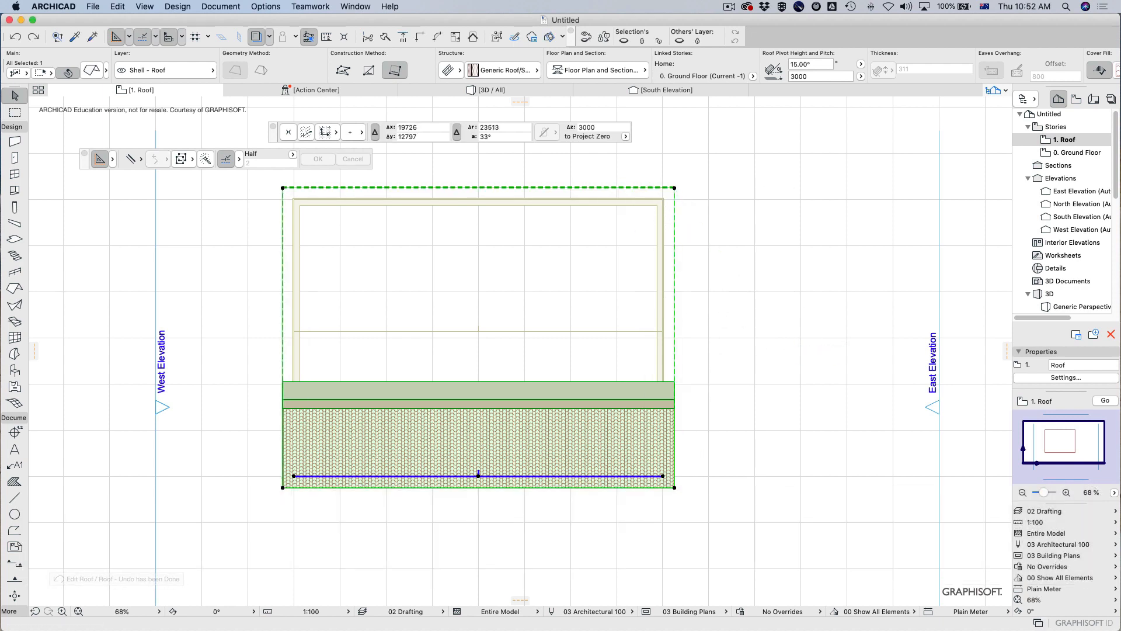
middle_click_drag(750, 179, 780, 183)
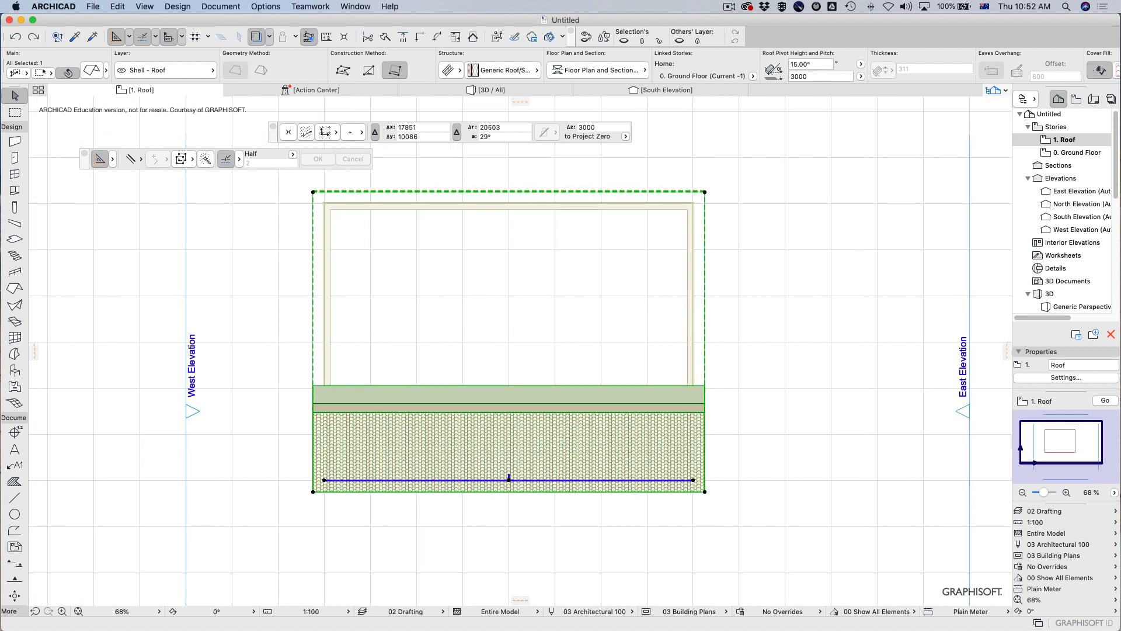
left_click(705, 192)
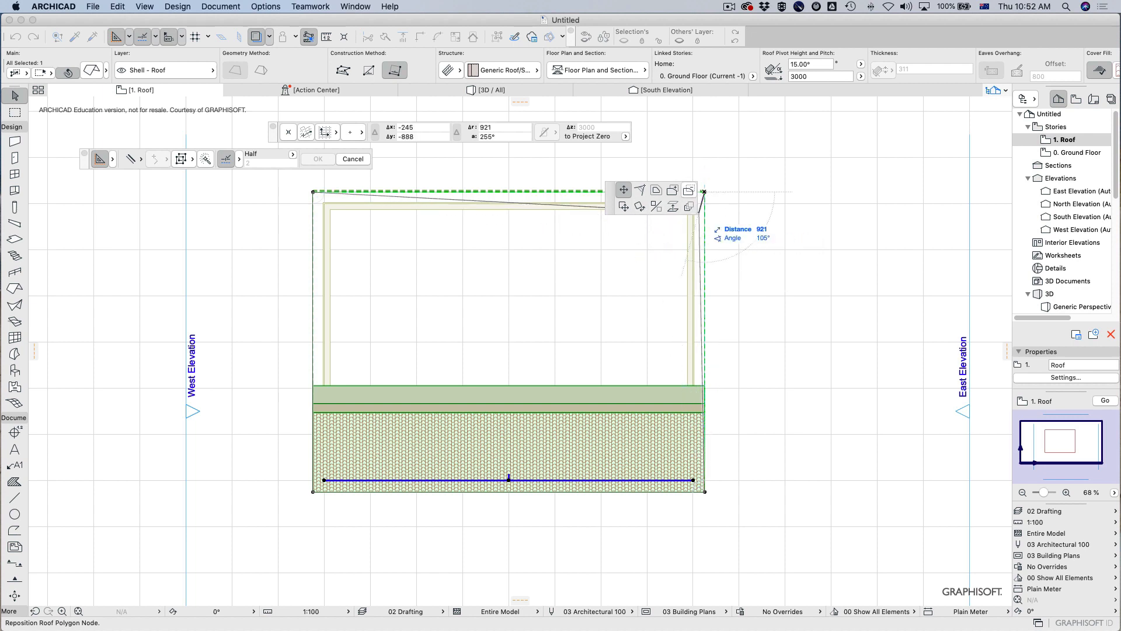
key("super+z")
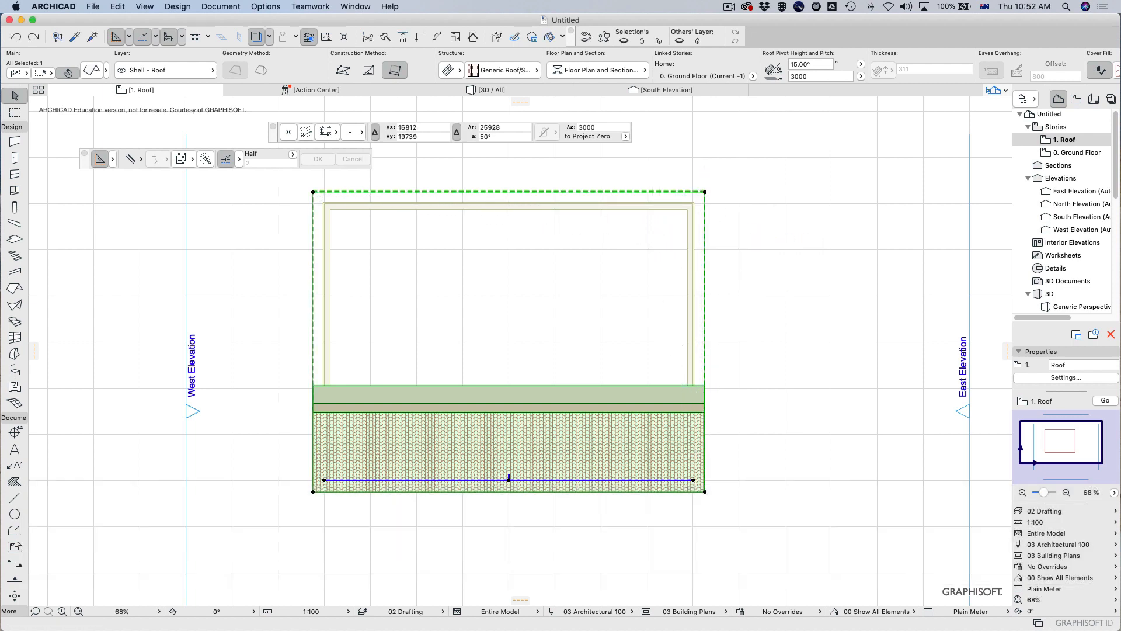
Step: Try adding a rotated rectangle about 3950 wide to the roof's outline, starting at the east wall, and undo the addition
left_click(705, 192)
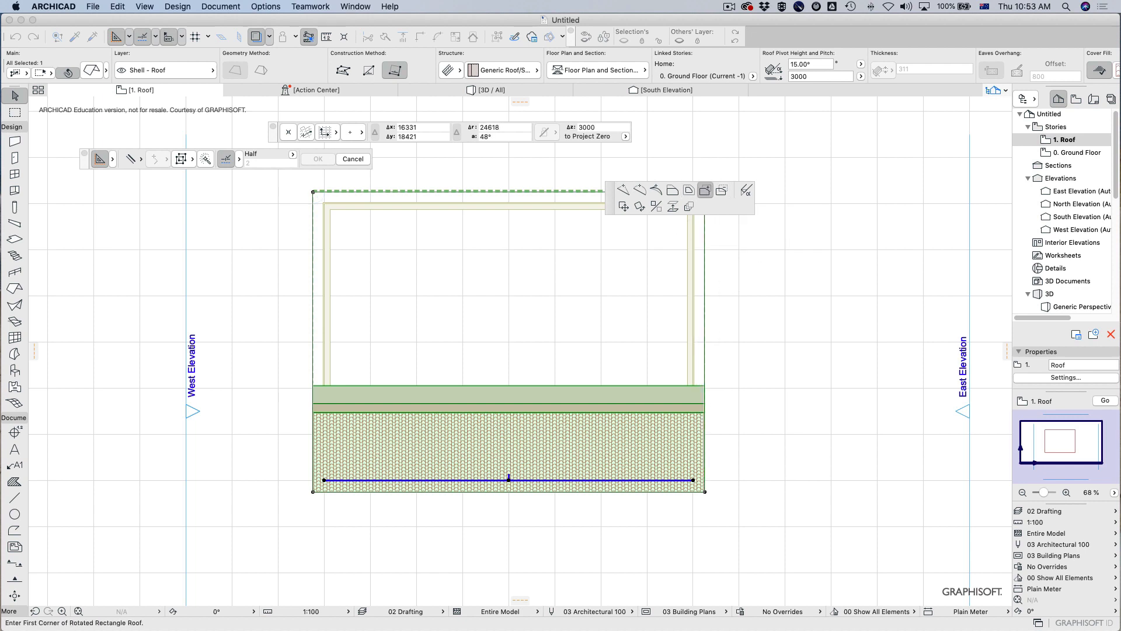
left_click(693, 276)
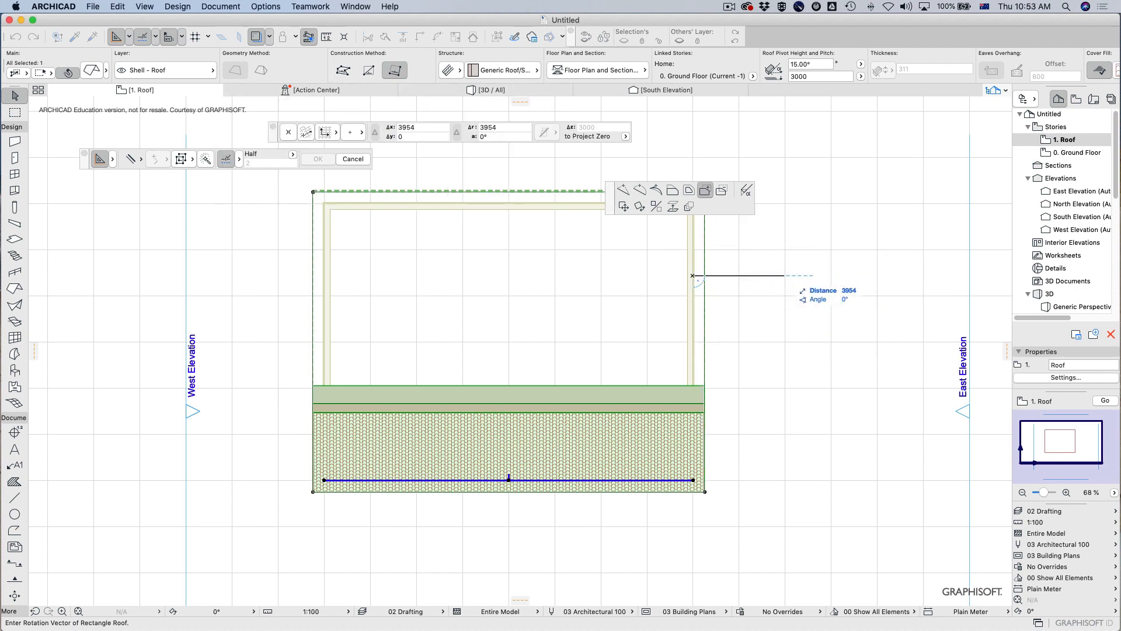
left_click(784, 275)
left_click(785, 374)
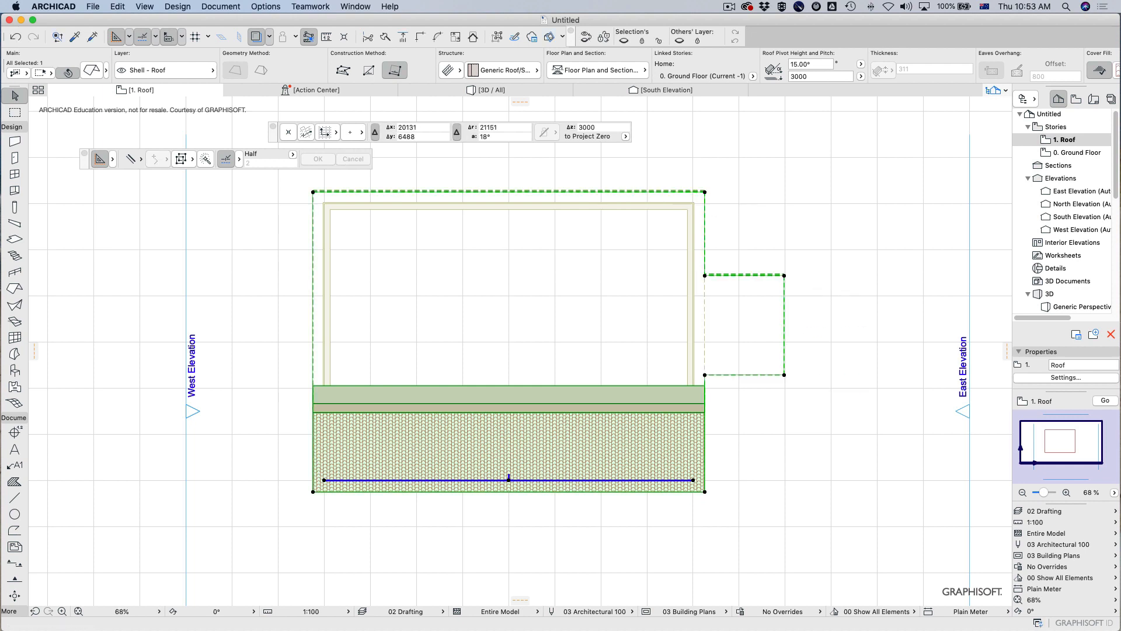
key("super+z")
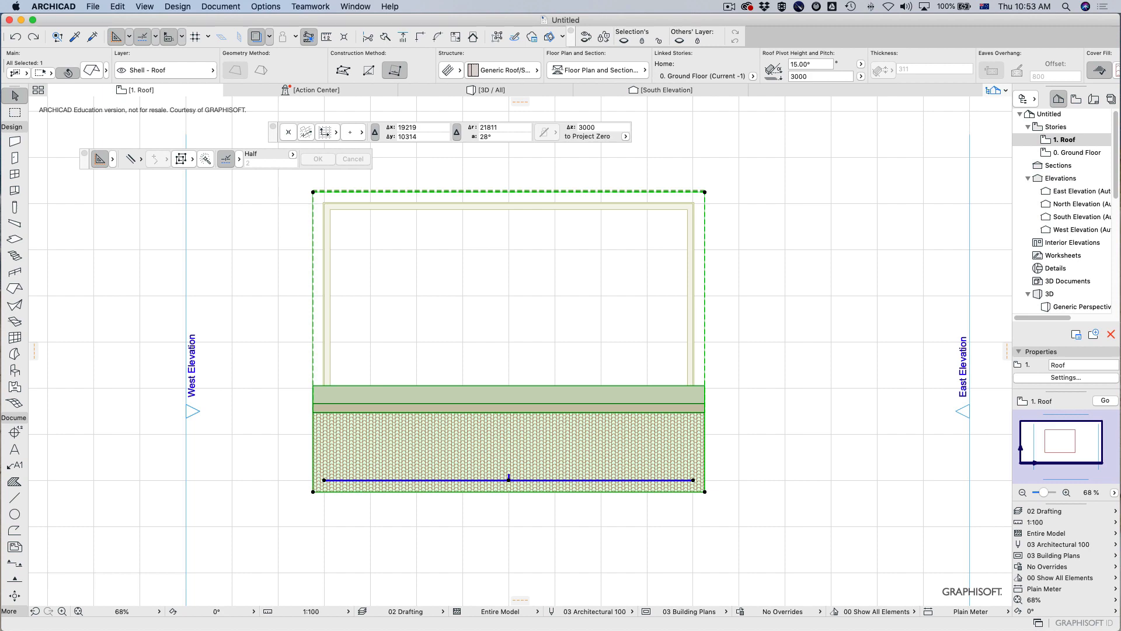
Step: Review the single-plane roof in 3D, then delete it from the Roof story plan
key("F3")
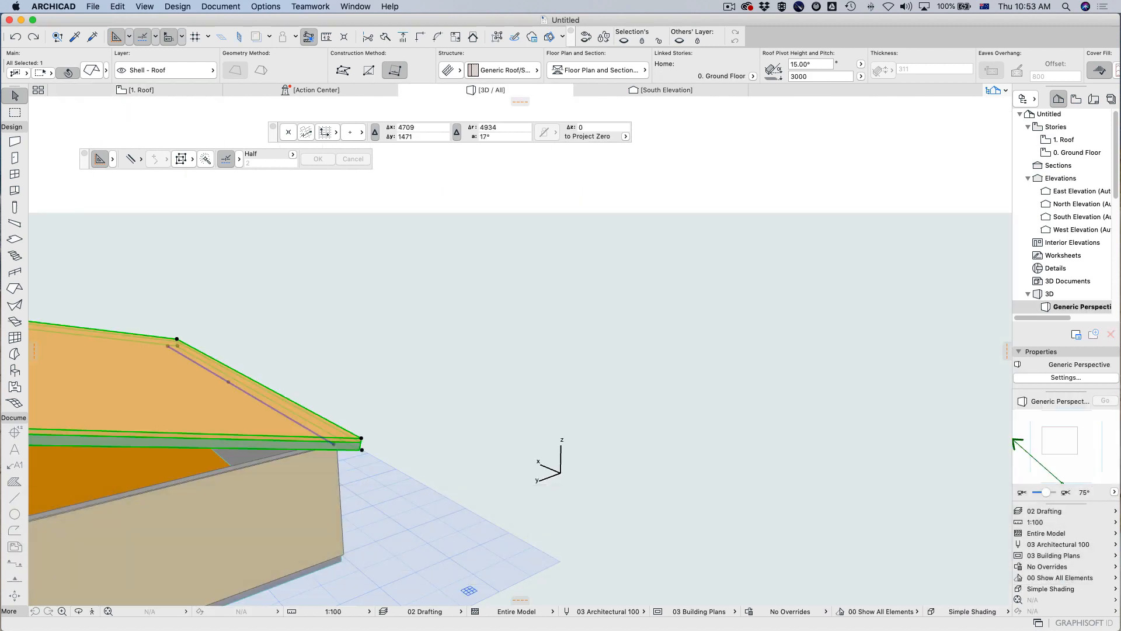
middle_click_drag(421, 374, 707, 373)
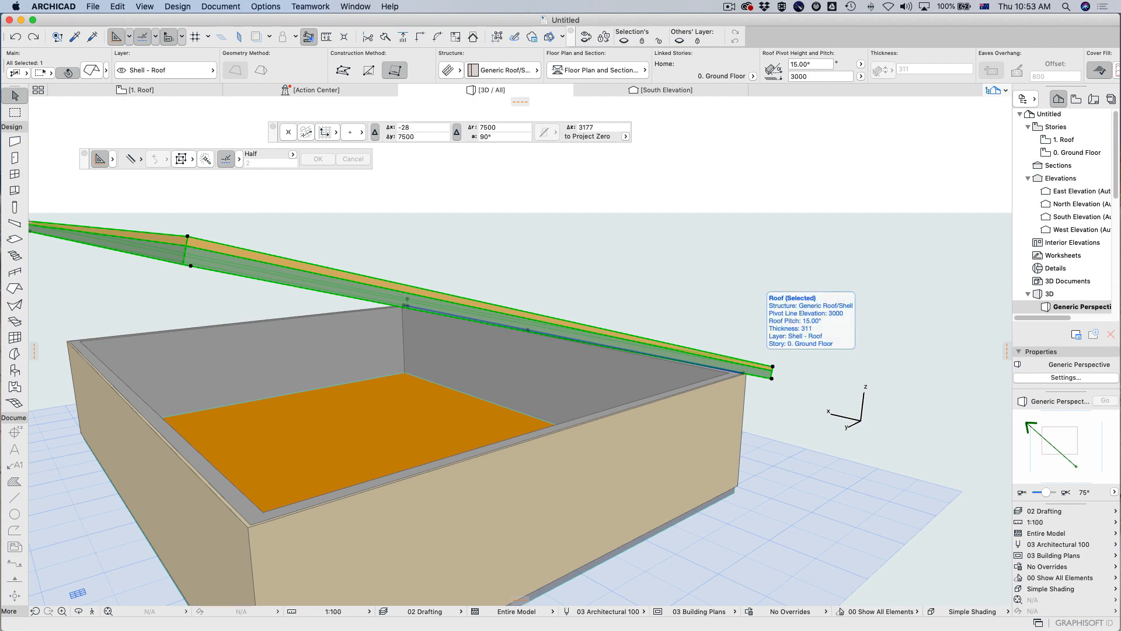
key("F2")
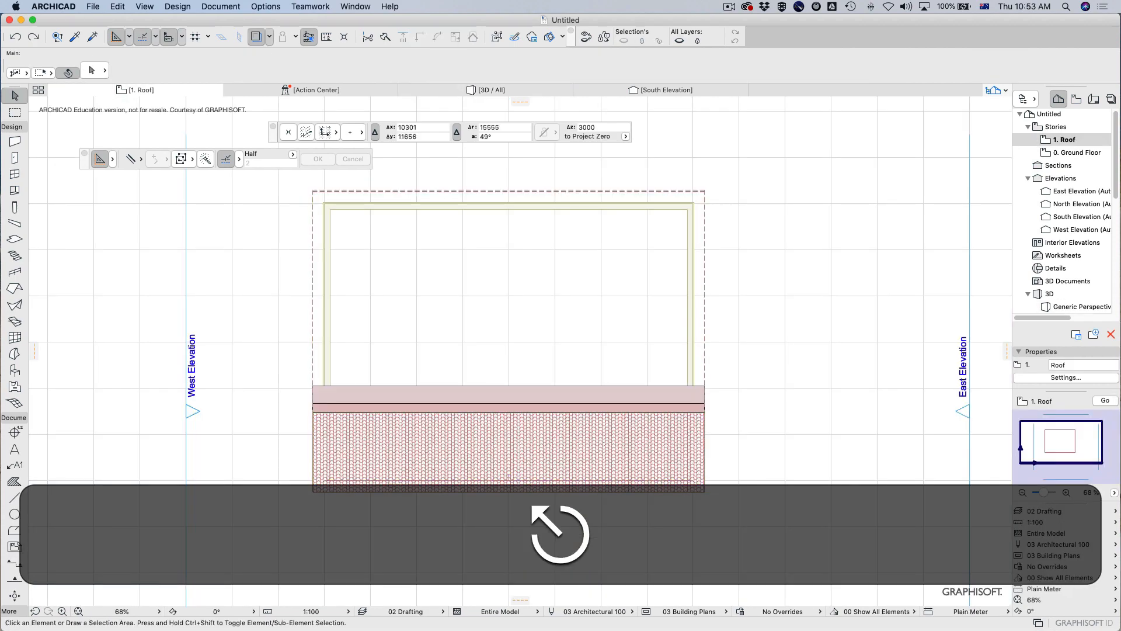
key("BackSpace")
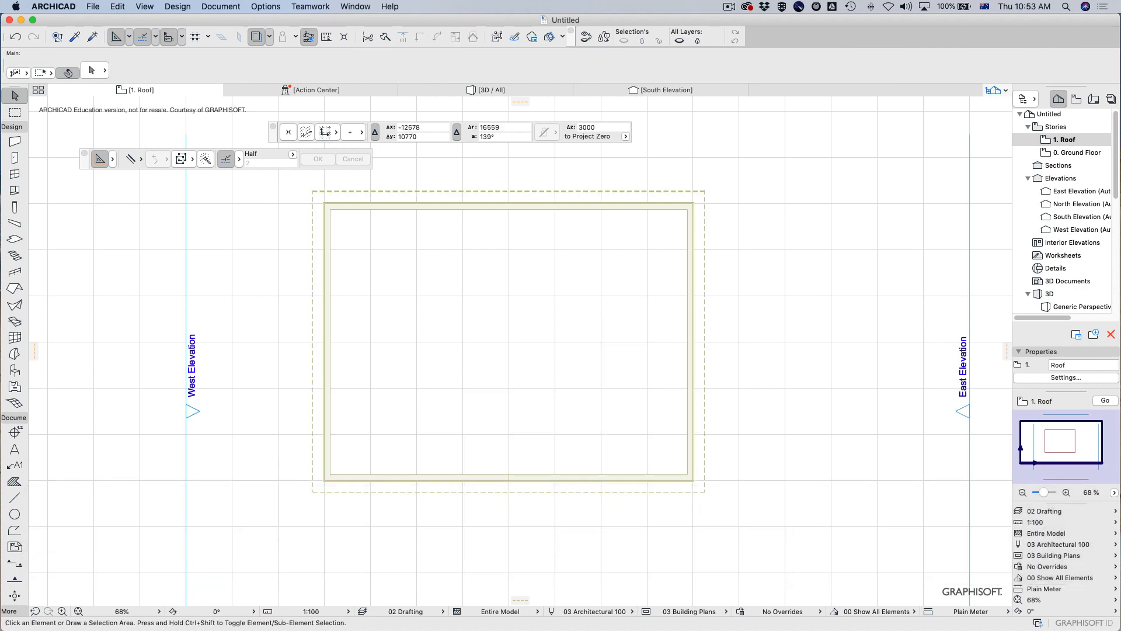
Step: Draw a rectangular single-plane roof pivoting on the south wall's outer edge, sloping up northward and overhanging the south, west and east walls
scroll(95, 328, "up", 2)
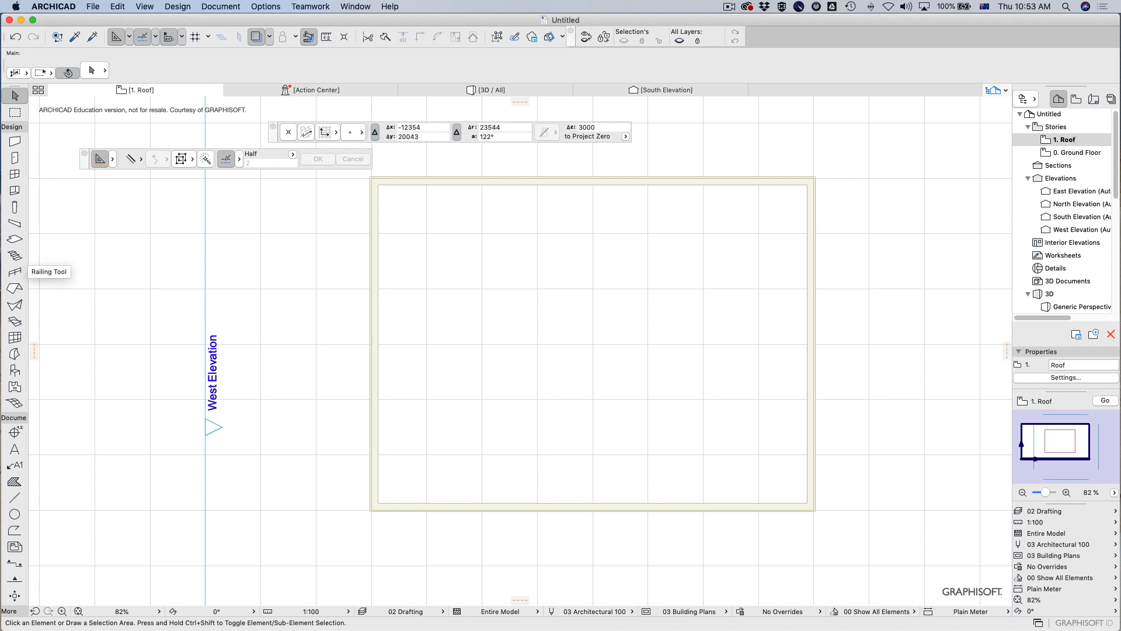
left_click(14, 288)
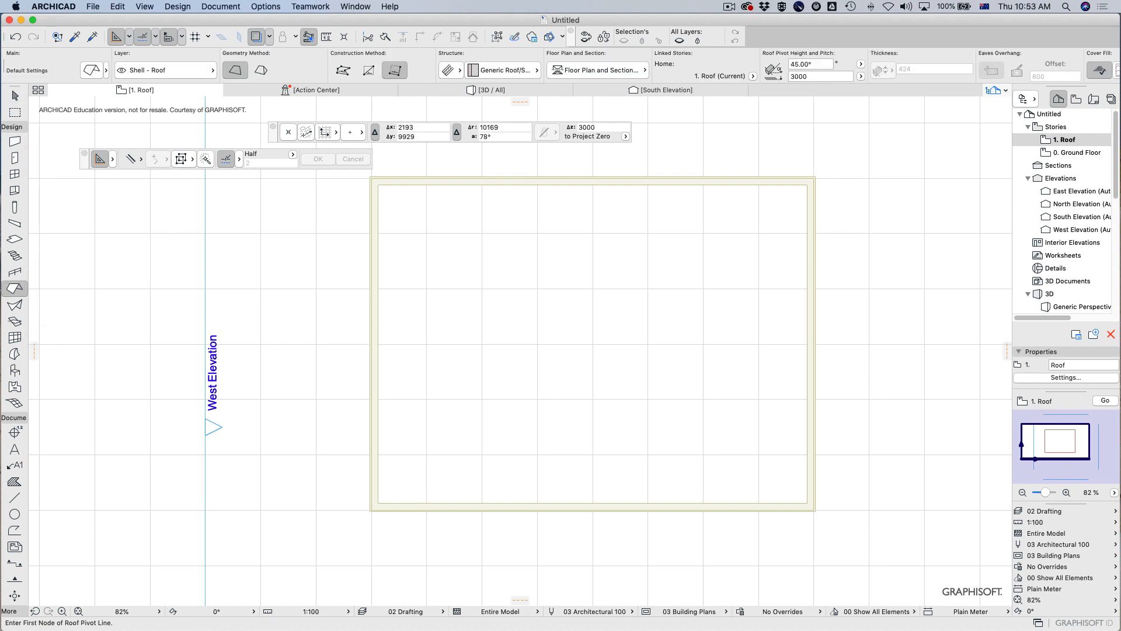
left_click(371, 509)
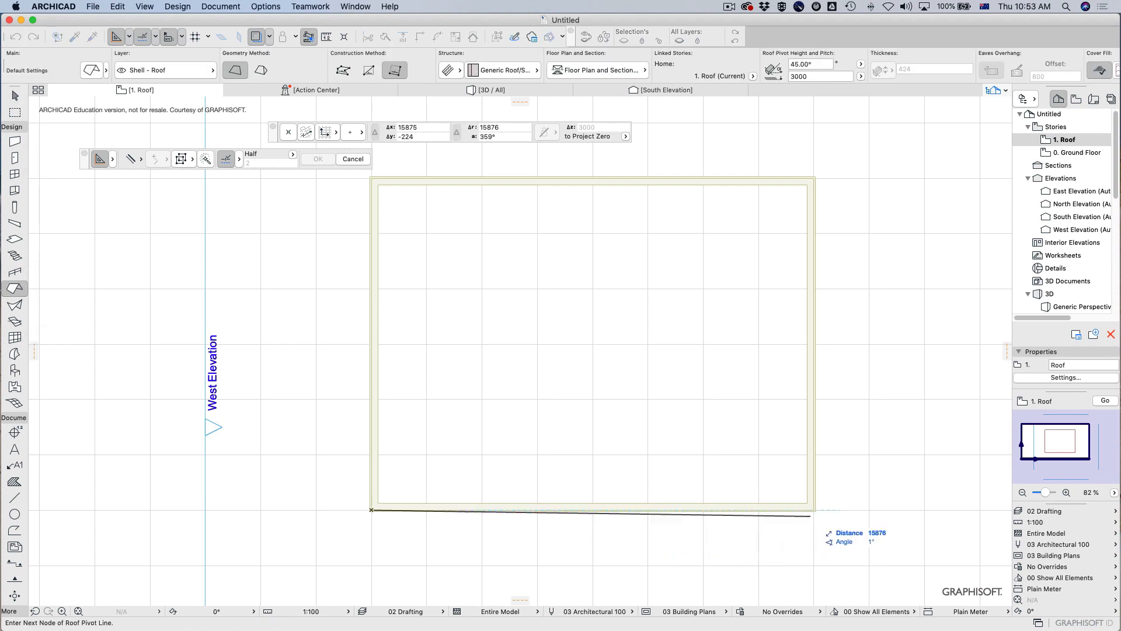
left_click(815, 510)
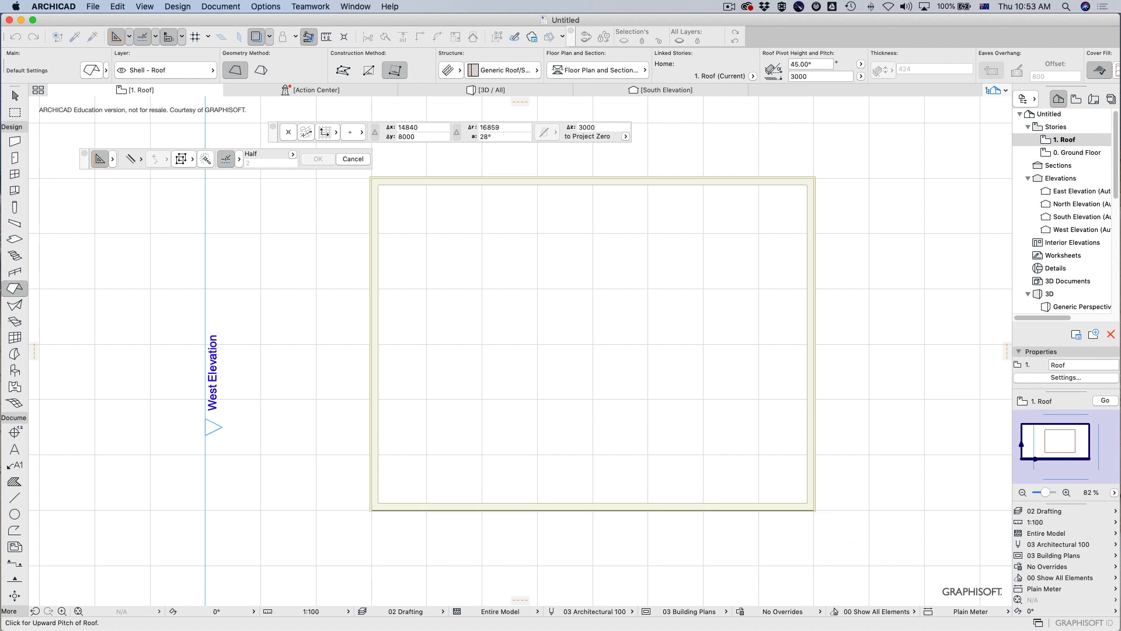
left_click(584, 292)
left_click(339, 553)
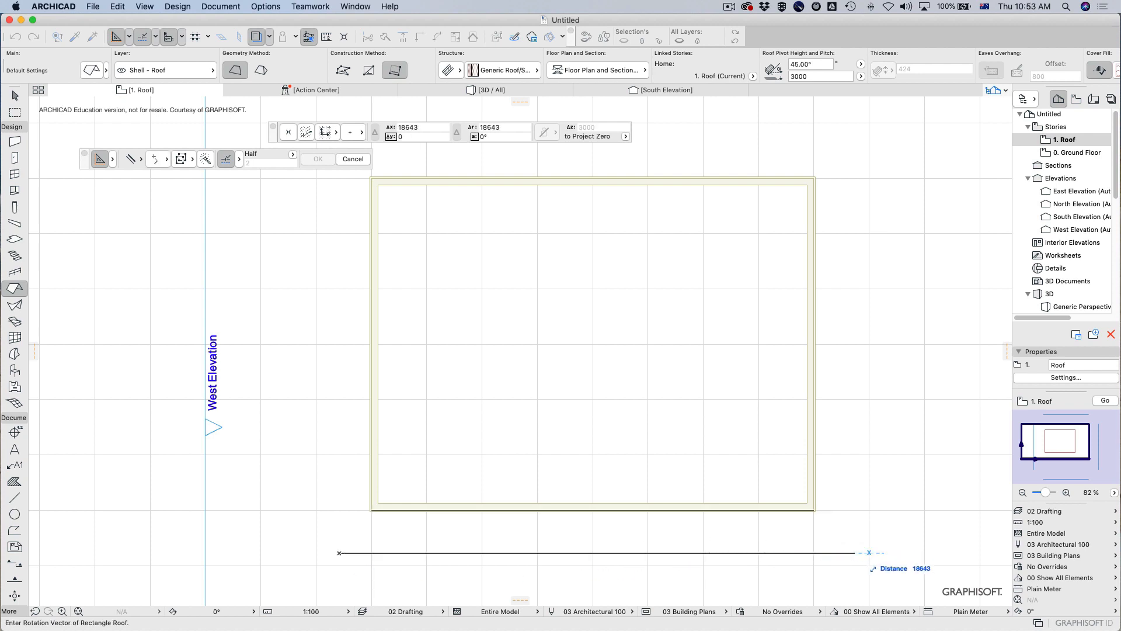
left_click(841, 552)
left_click(841, 427)
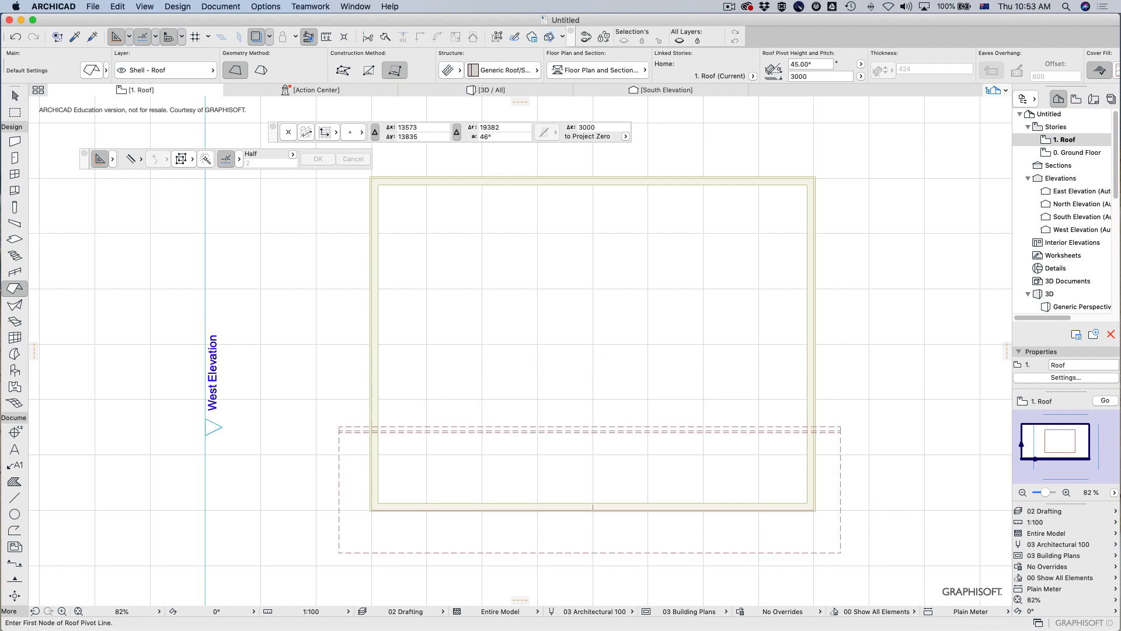
Step: Draw a second rectangular single-plane roof pivoting on the north wall's outer edge, sloping up southward and overhanging the north, west and east walls
left_click(371, 177)
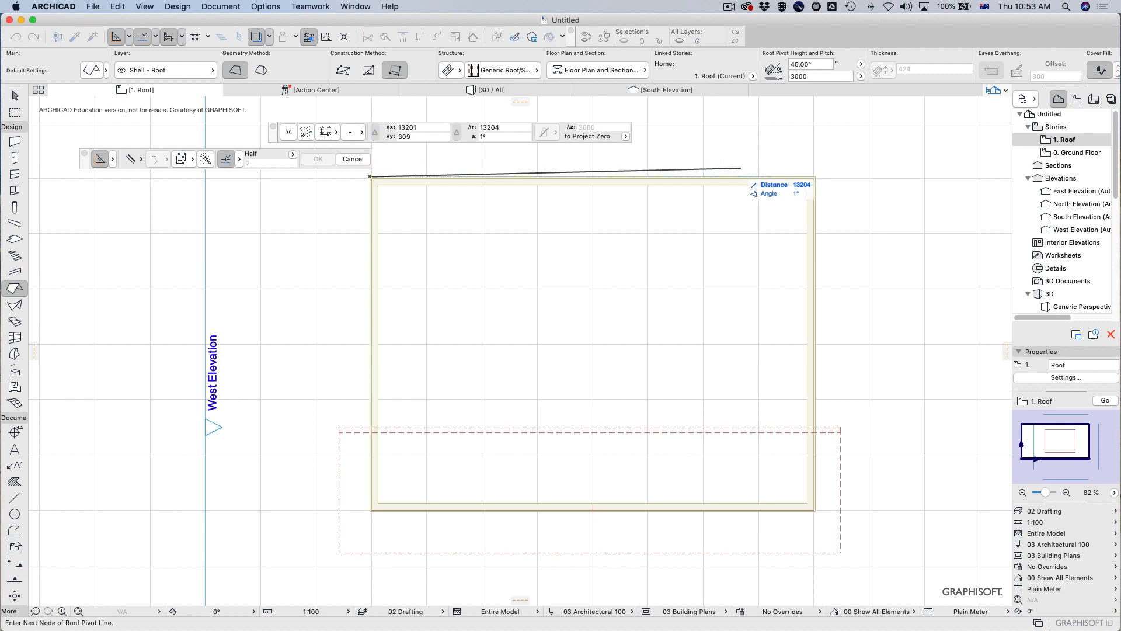
key("Escape")
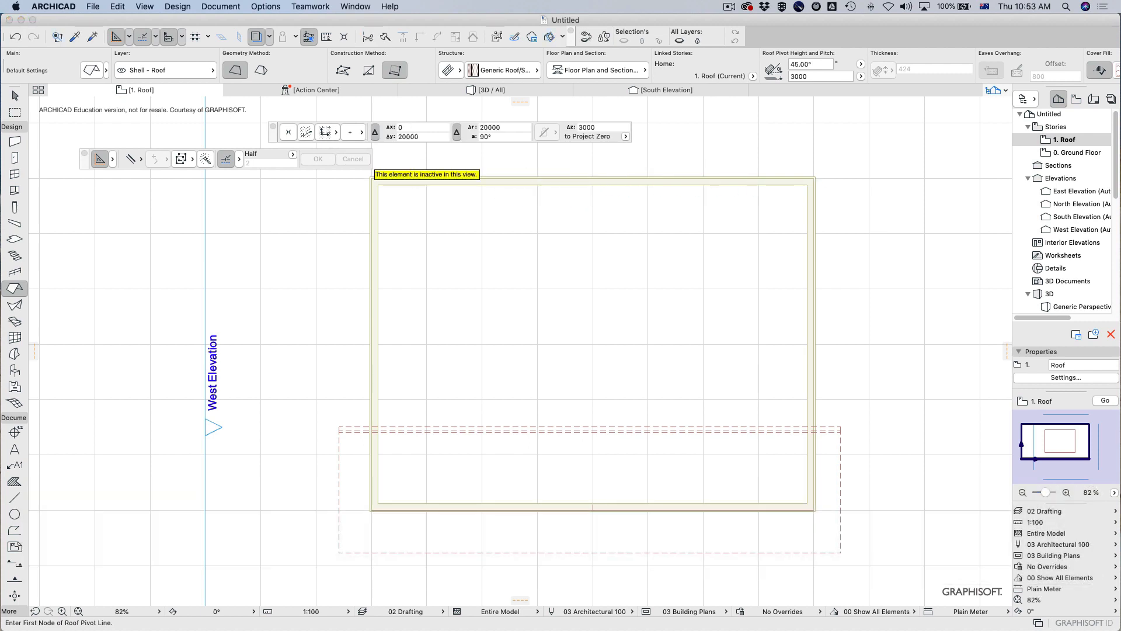
left_click(370, 177)
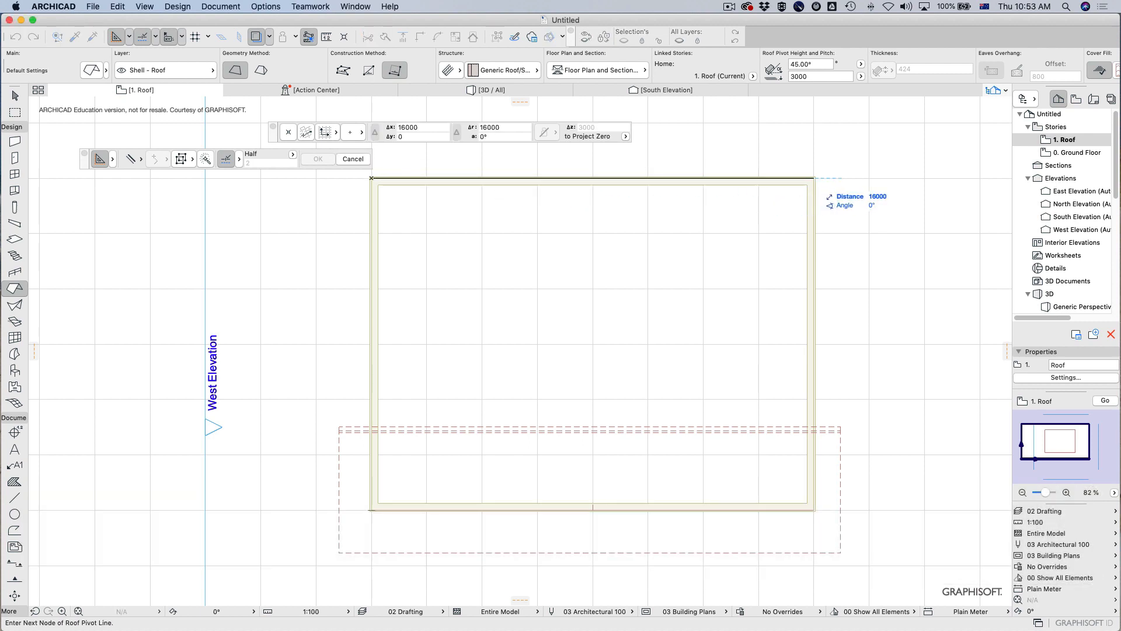
left_click(814, 177)
left_click(715, 301)
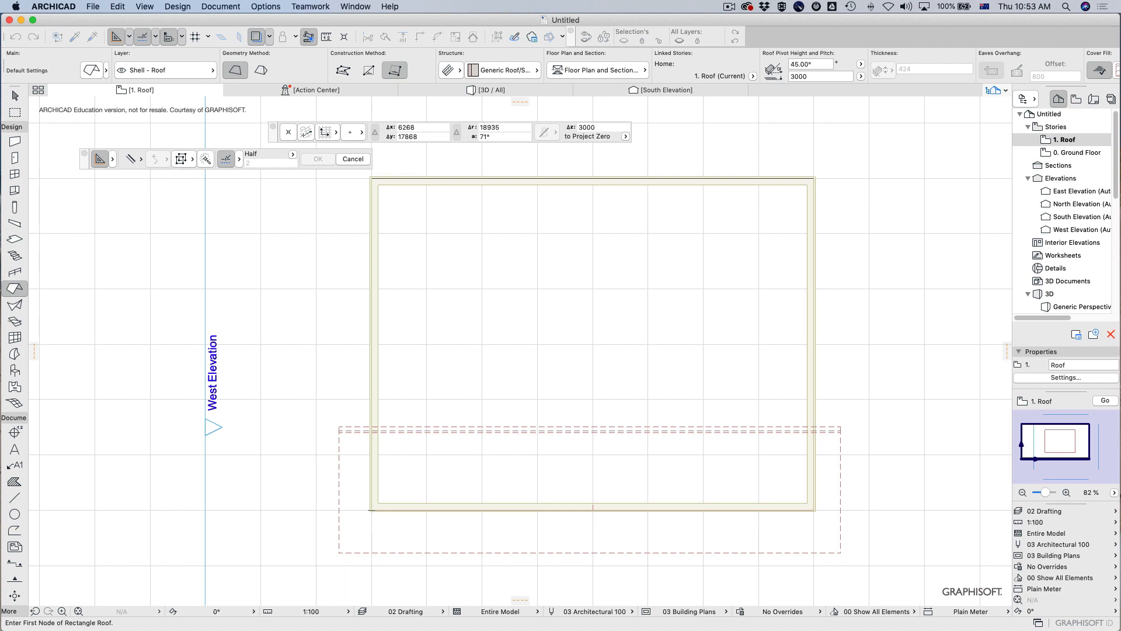
left_click(353, 172)
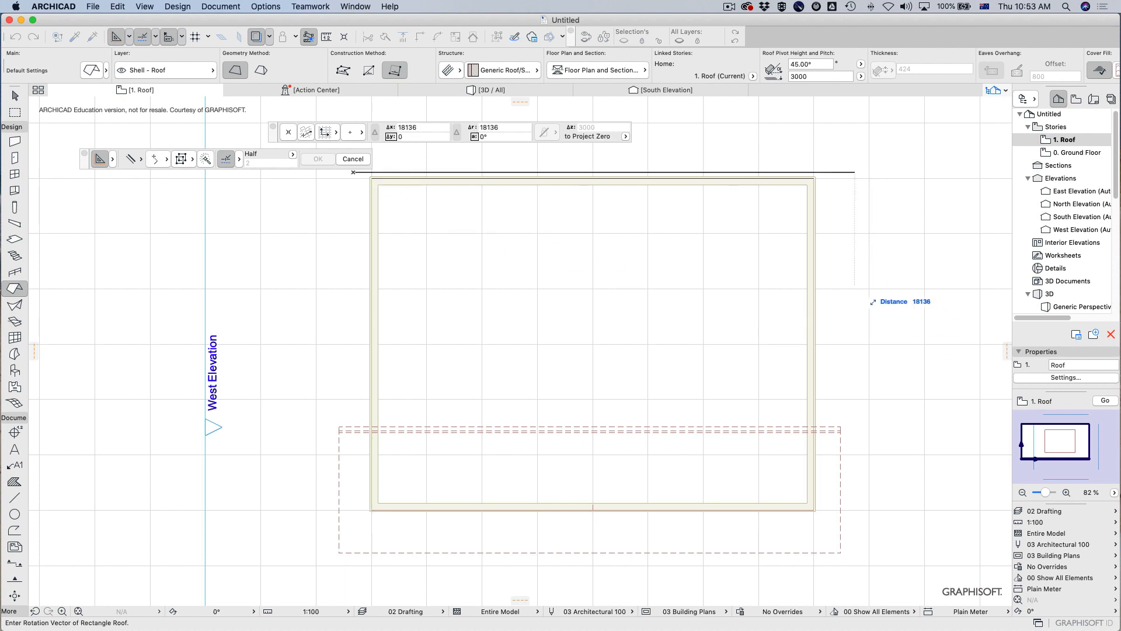
left_click(848, 173)
left_click(847, 276)
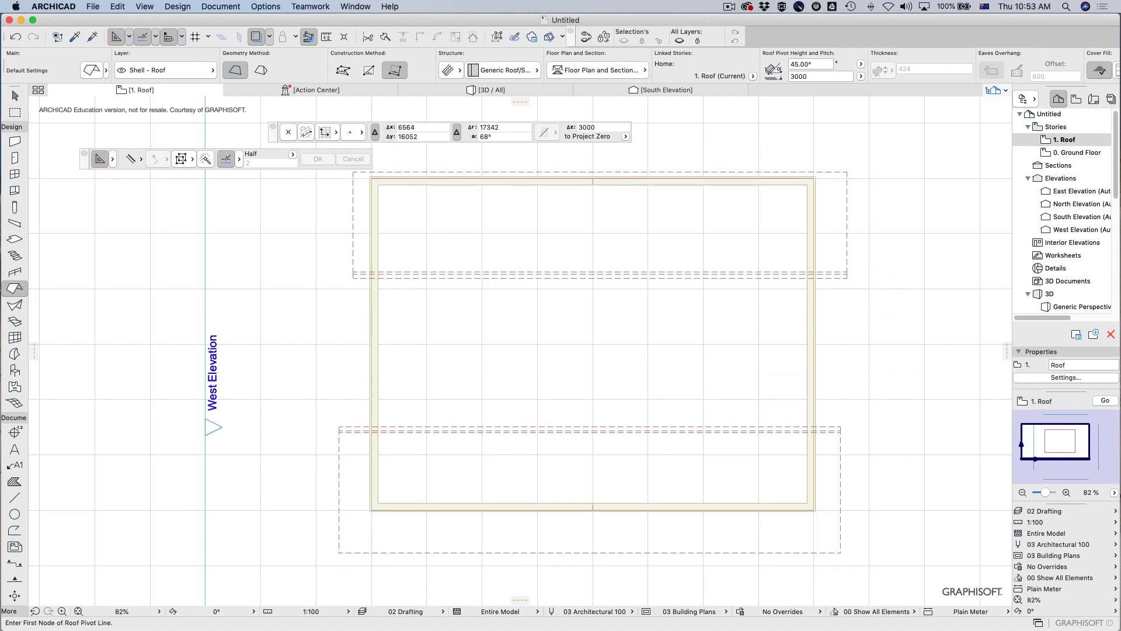
Step: Set the south roof's pitch to 15°
key("Escape")
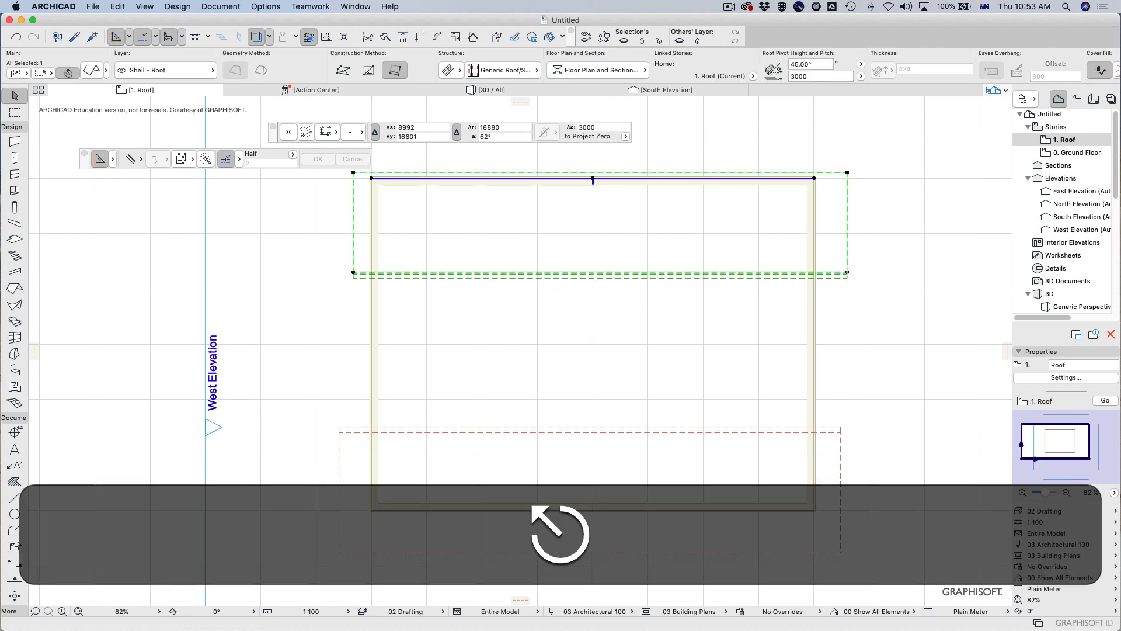
key("Escape")
left_click(671, 455)
left_click(671, 455)
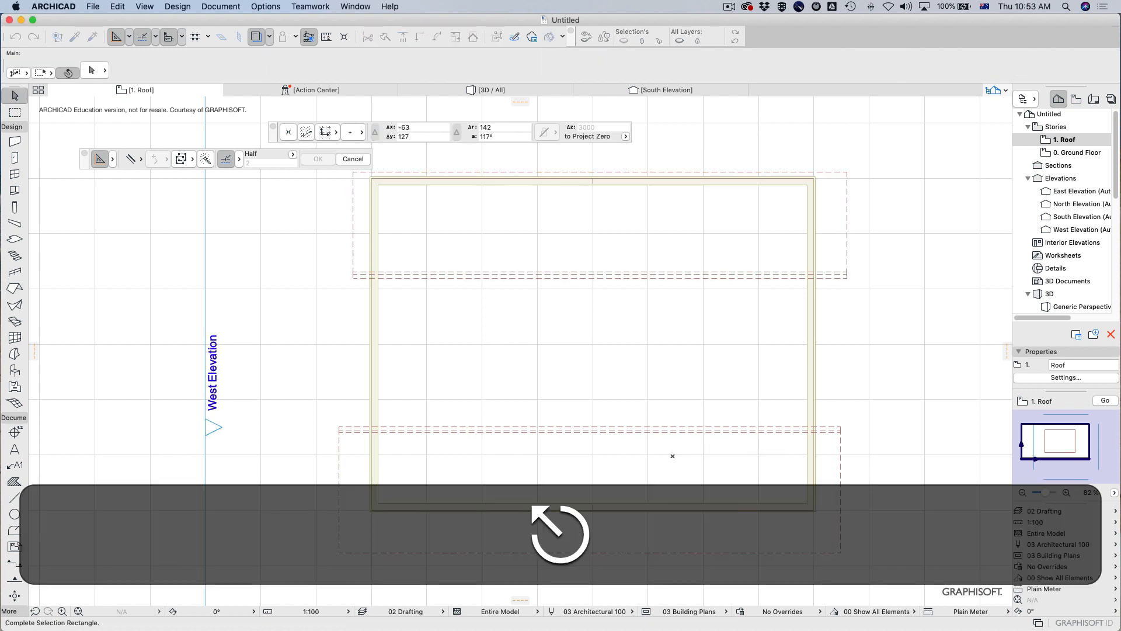
left_click(339, 433)
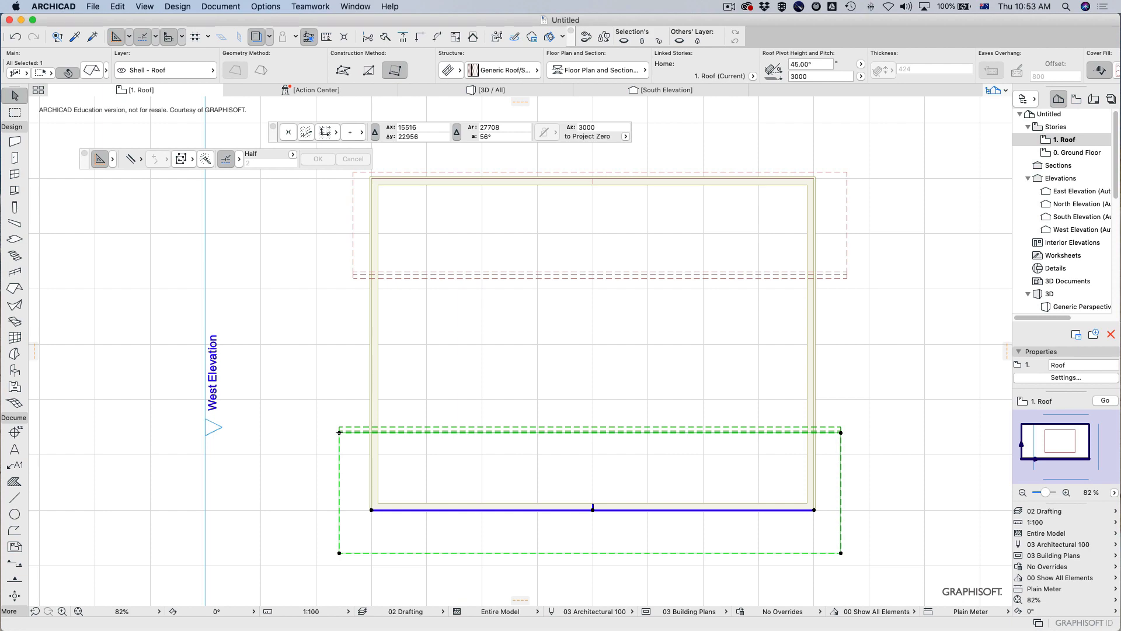
left_click(792, 64)
key("Escape")
key("Escape")
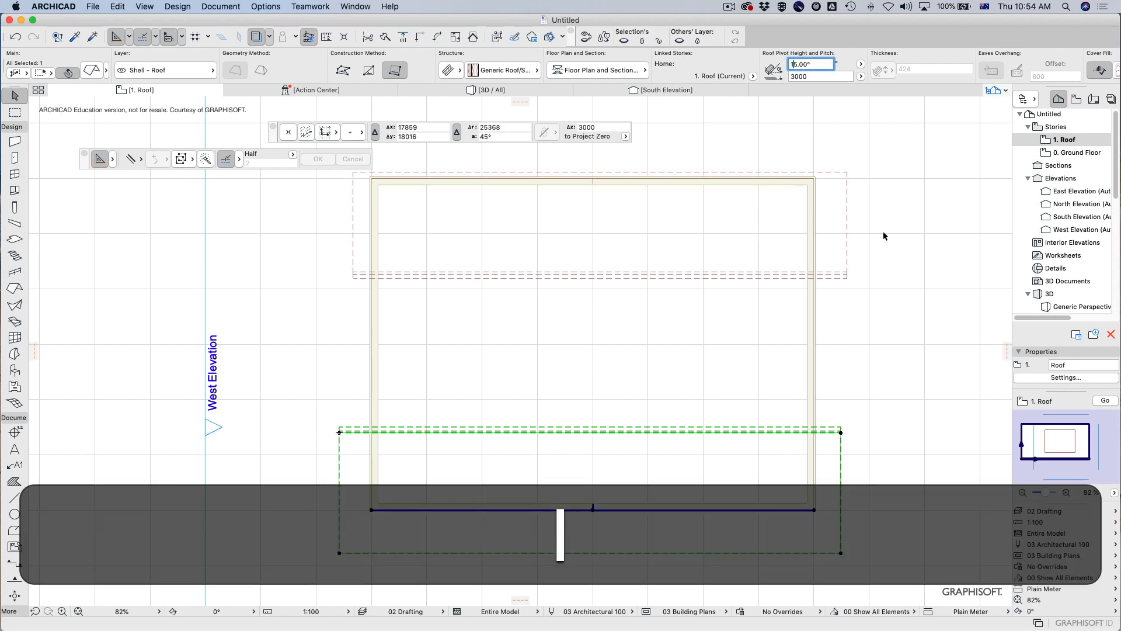
Step: Set the pivot line offset to home story to 0 for both roofs in the 3D view
key("F3")
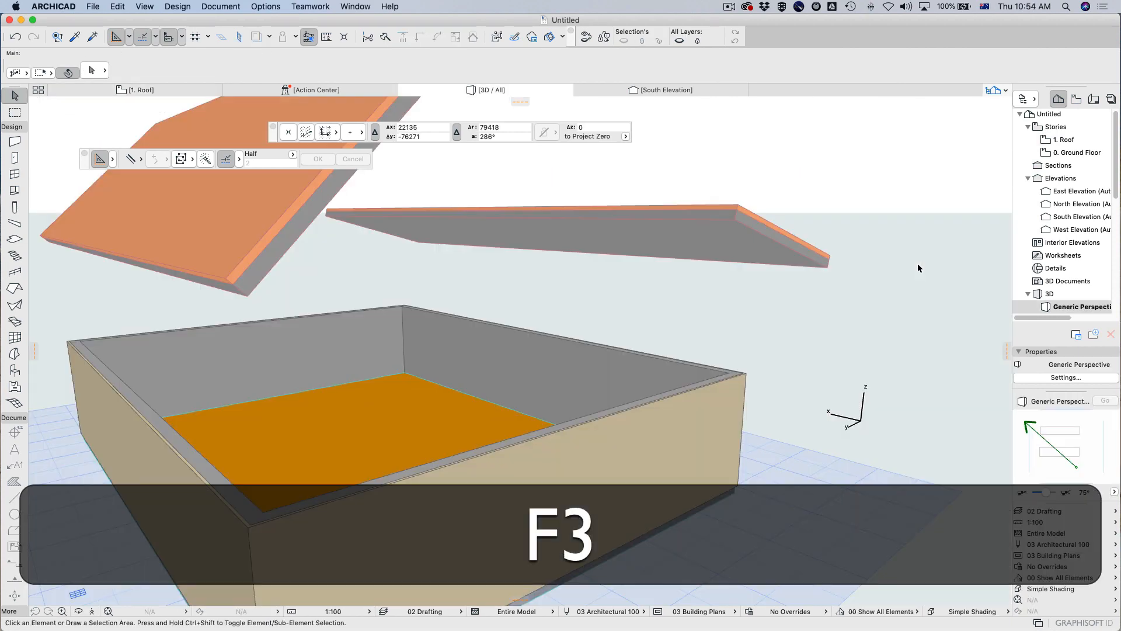
middle_click_drag(741, 353, 703, 393)
middle_click_drag(688, 322, 891, 293)
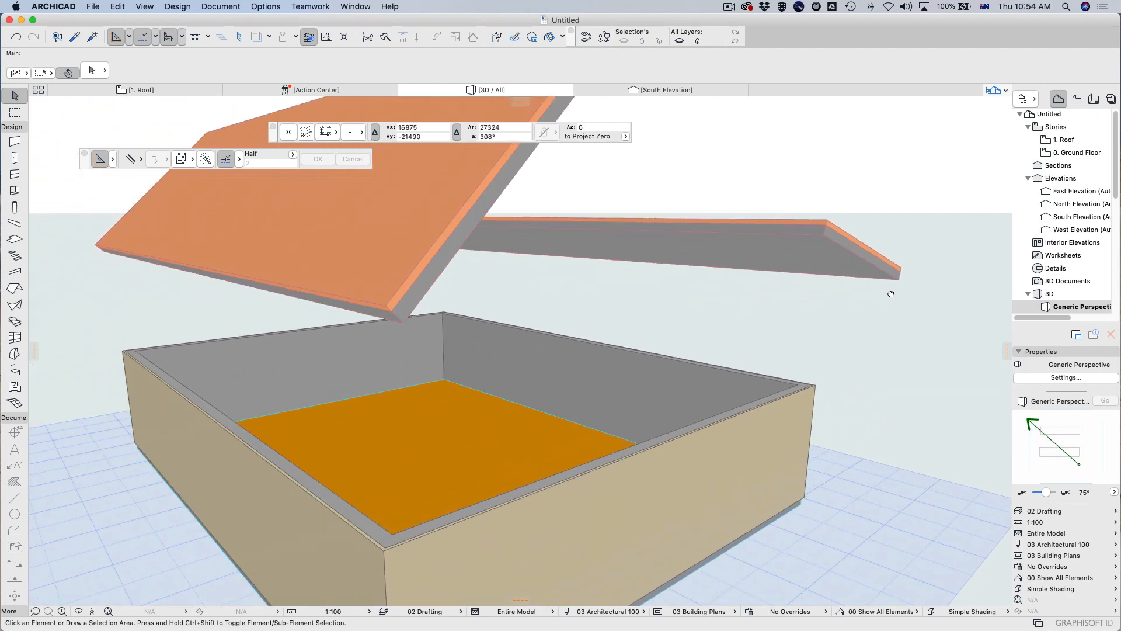
key("Escape")
left_click(804, 247)
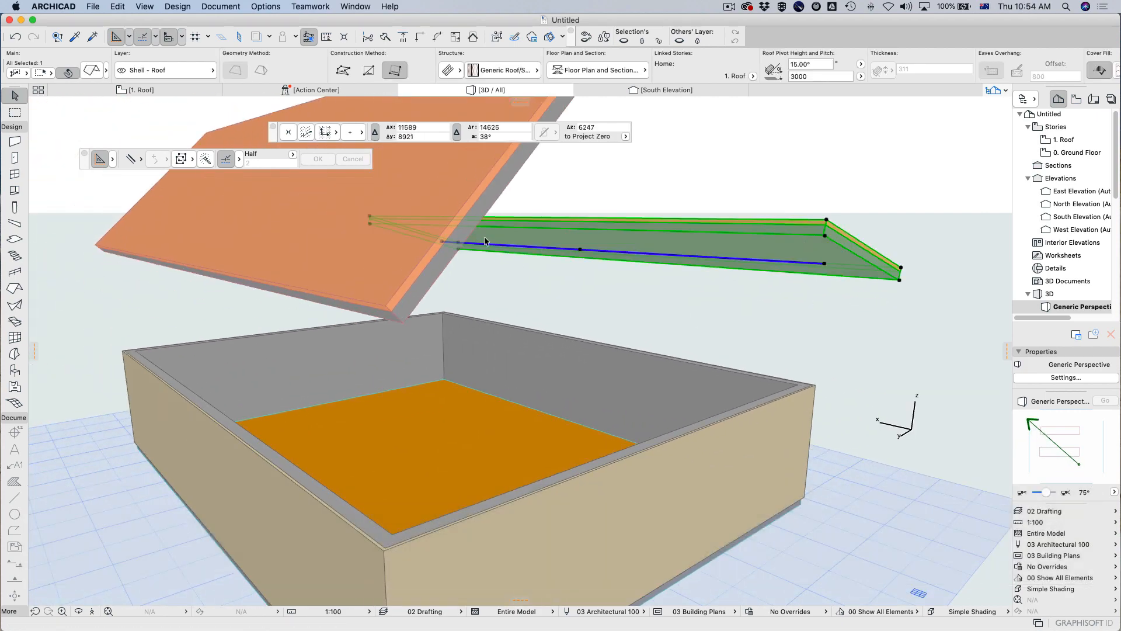
key("shift")
left_click(395, 272, "shift")
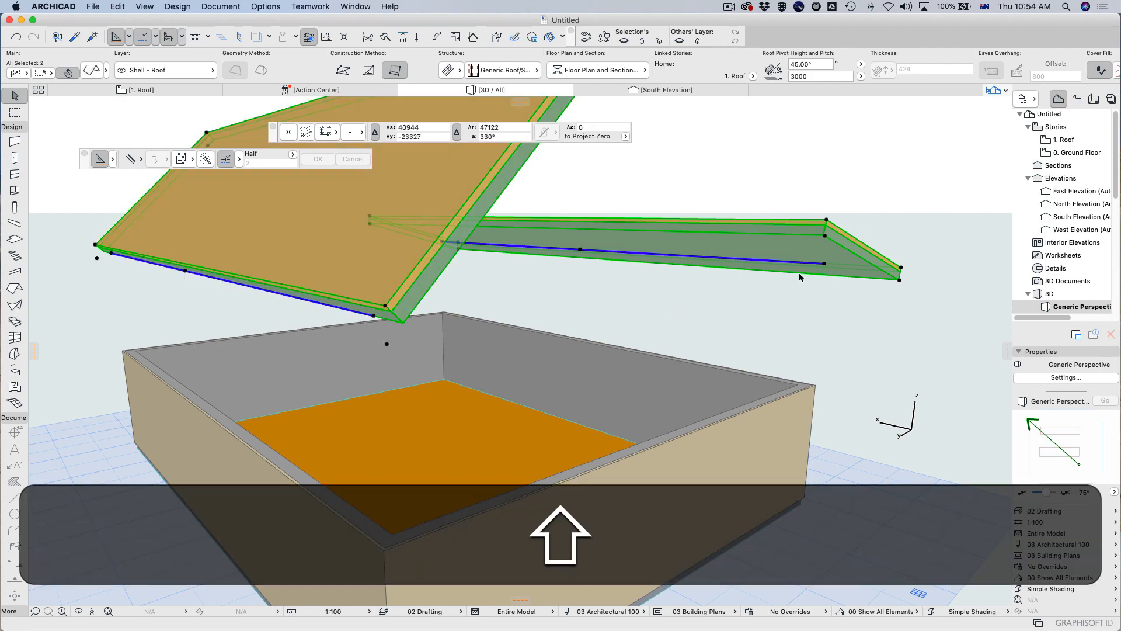
left_click(89, 70)
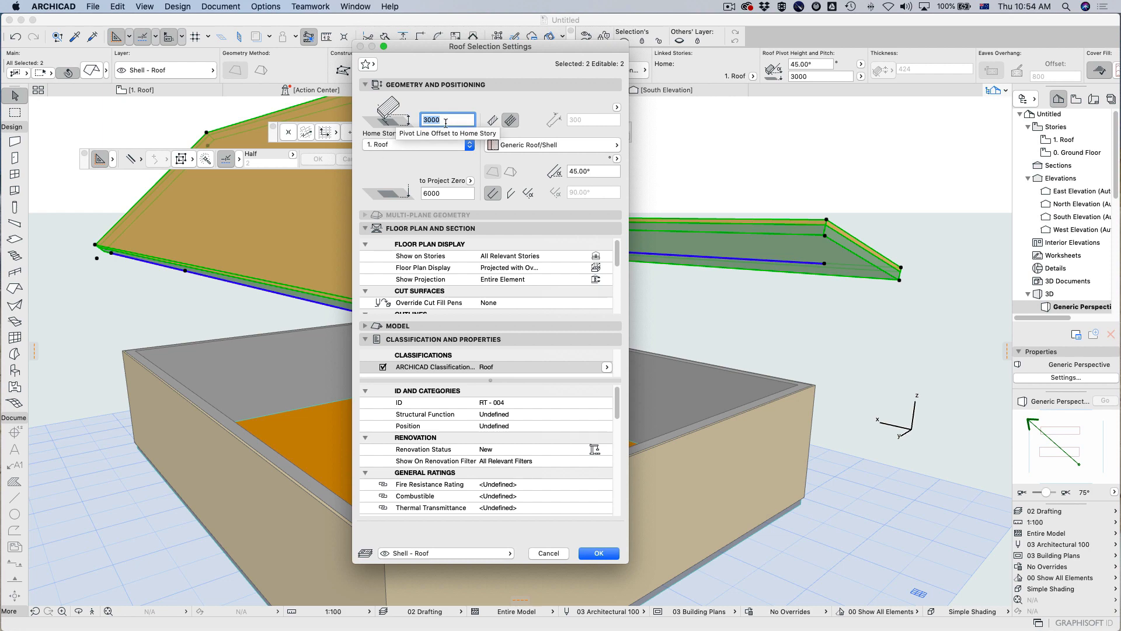
type("0")
left_click(602, 555)
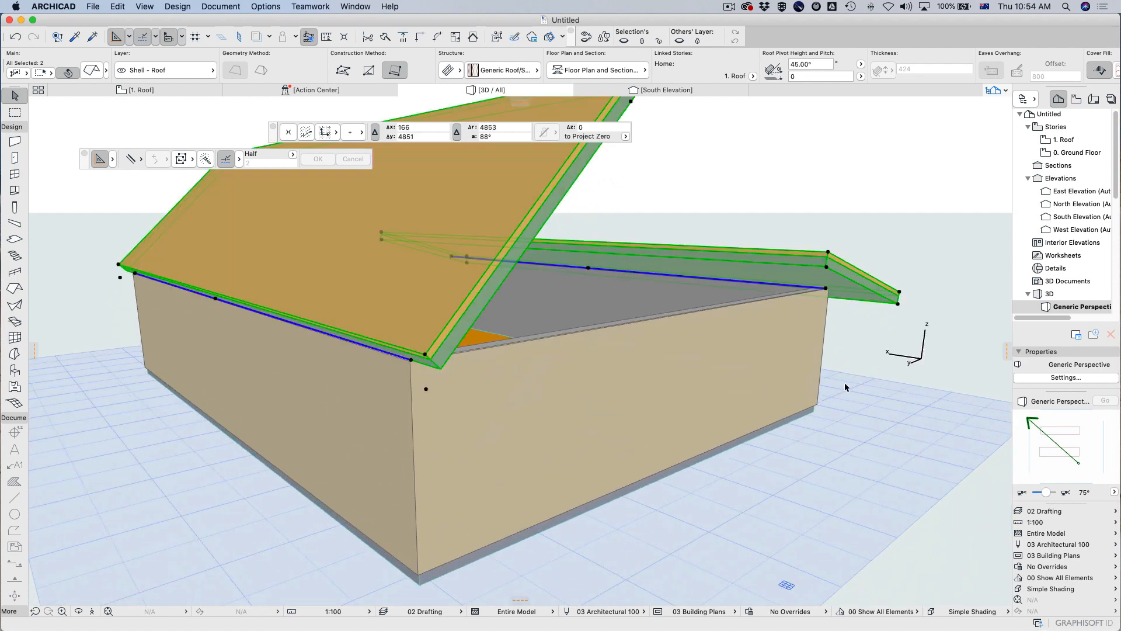
Step: Check the top link of the four walls in their settings without changing anything
key("Escape")
left_click(578, 468)
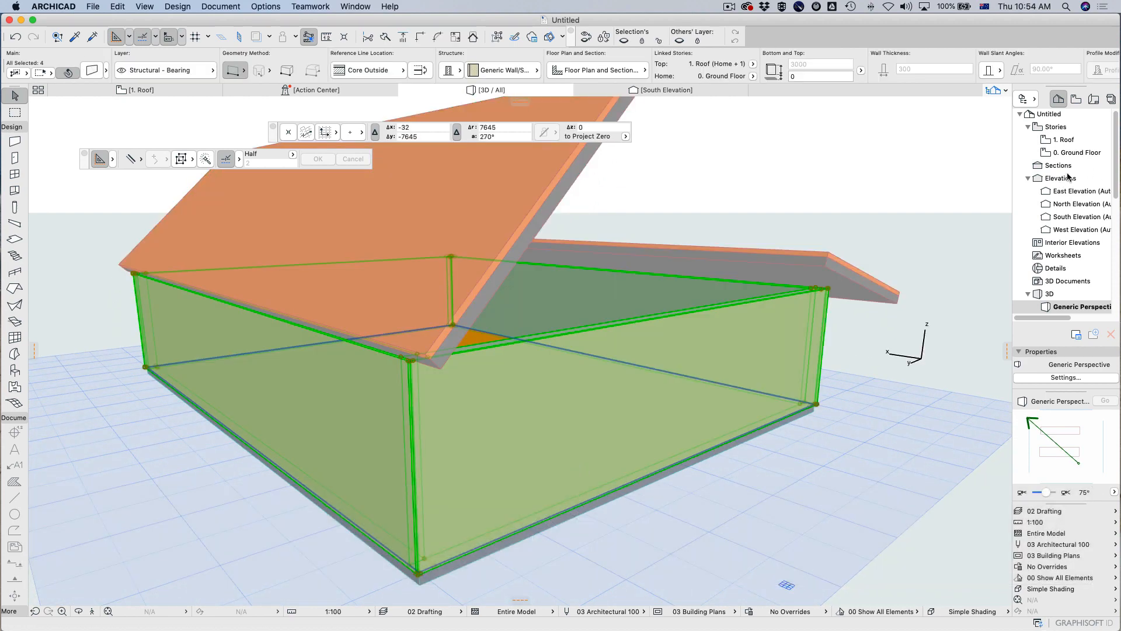
left_click(97, 76)
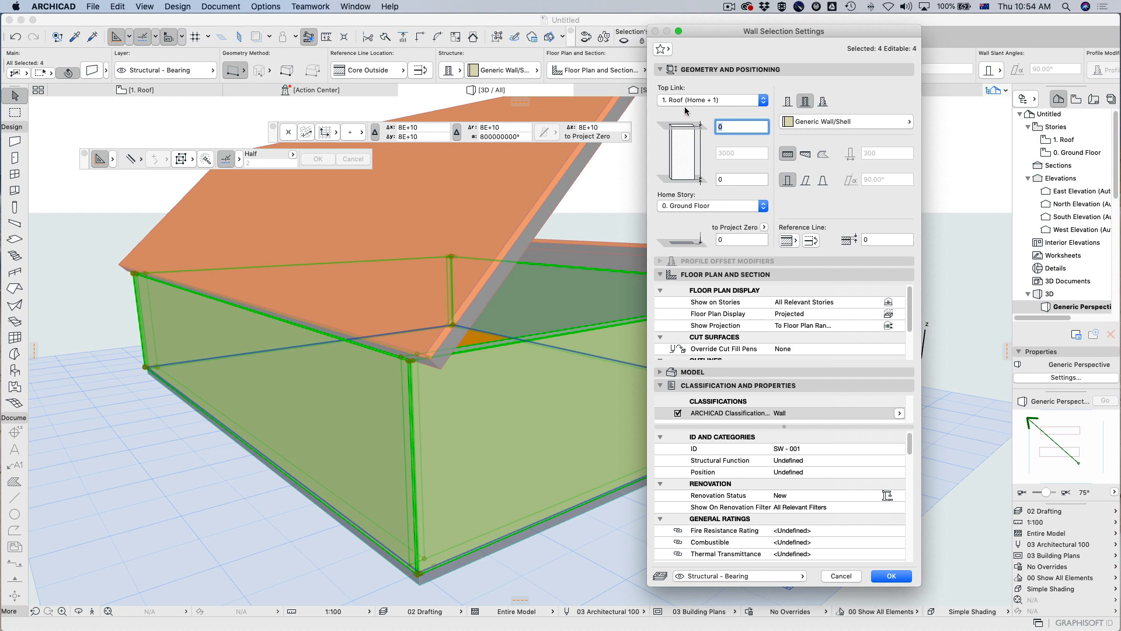
left_click(841, 576)
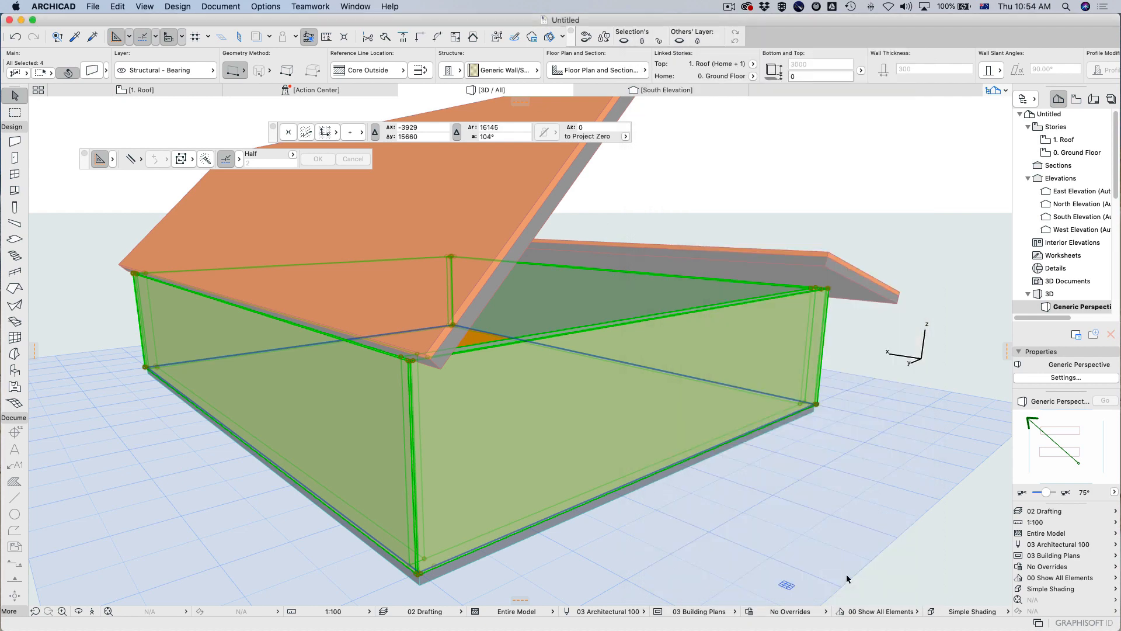
key("Escape")
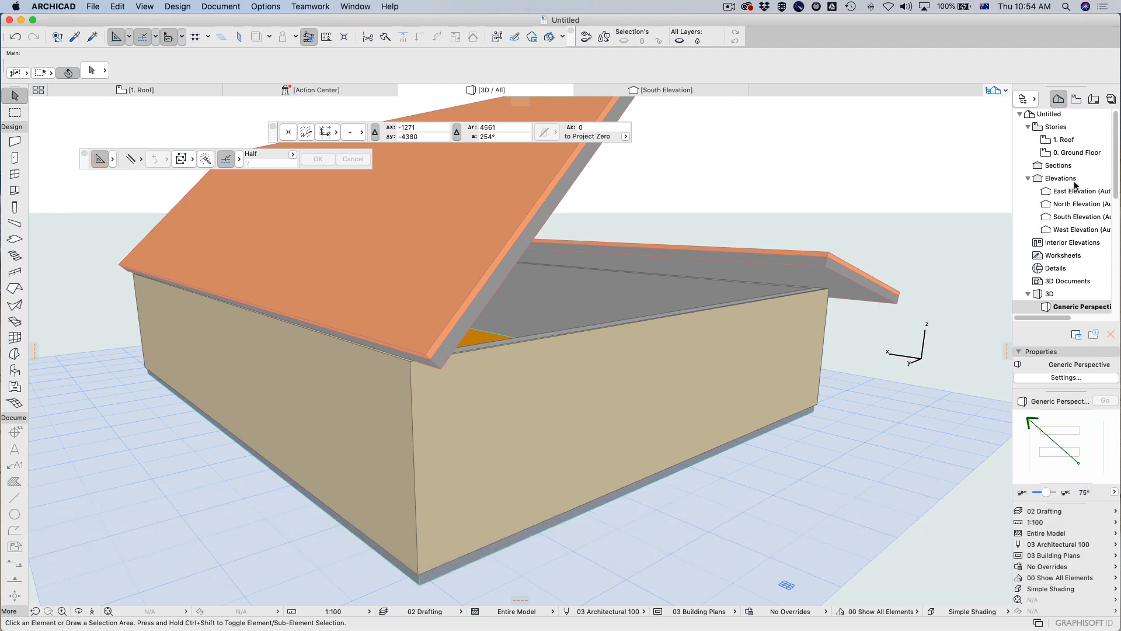
Step: Set the Ground Floor story's height to next to 5000
left_click(1072, 153)
left_click(1087, 378)
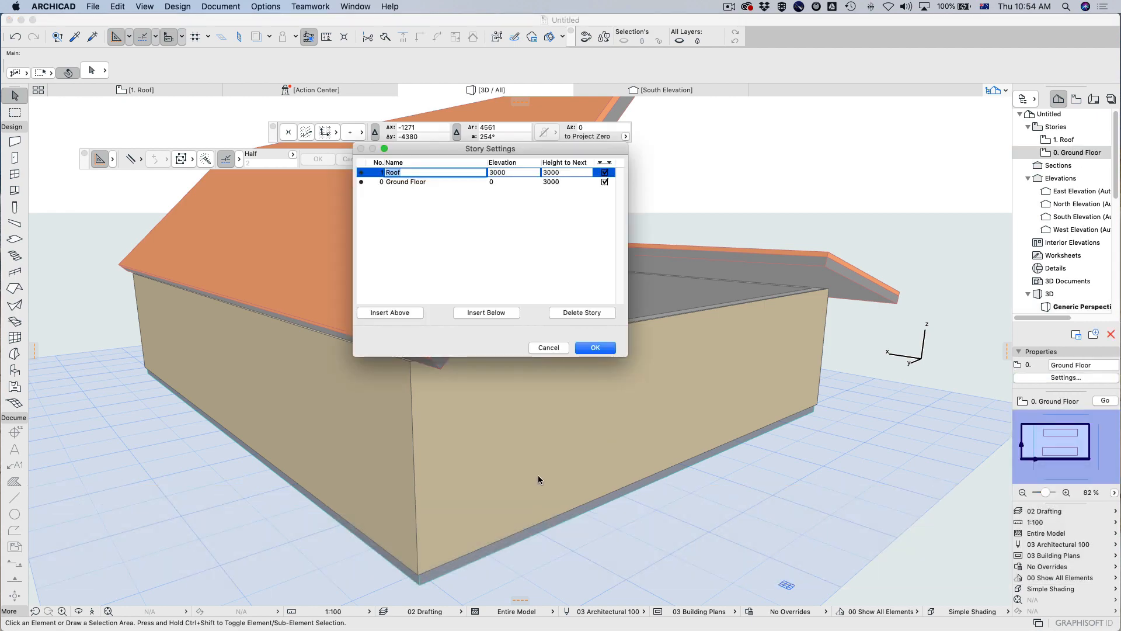
left_click(559, 182)
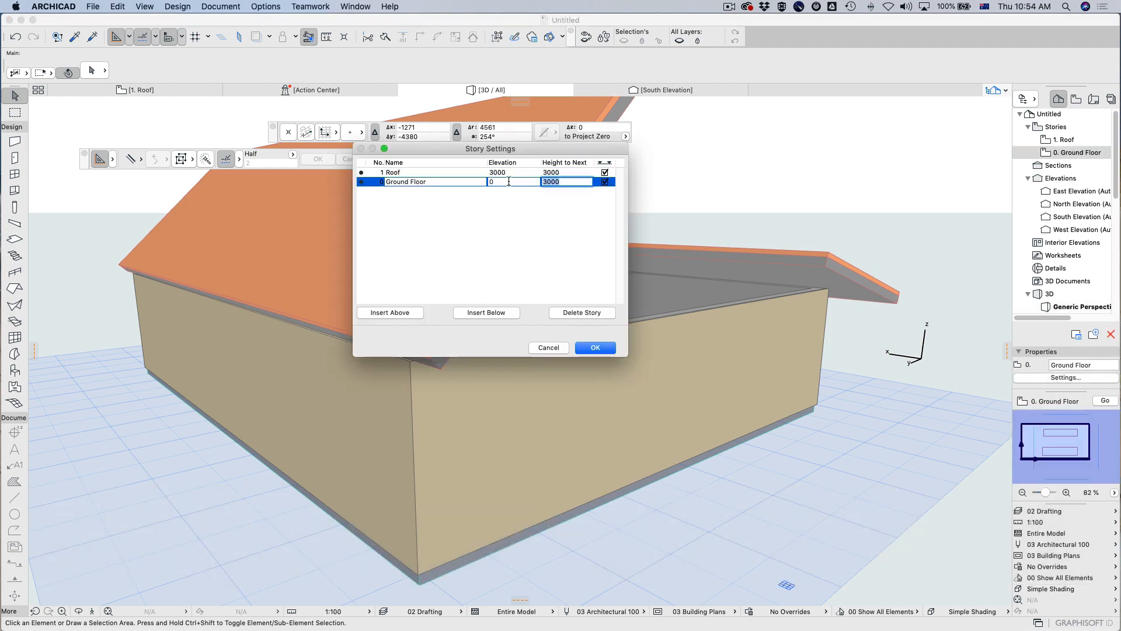
type("500")
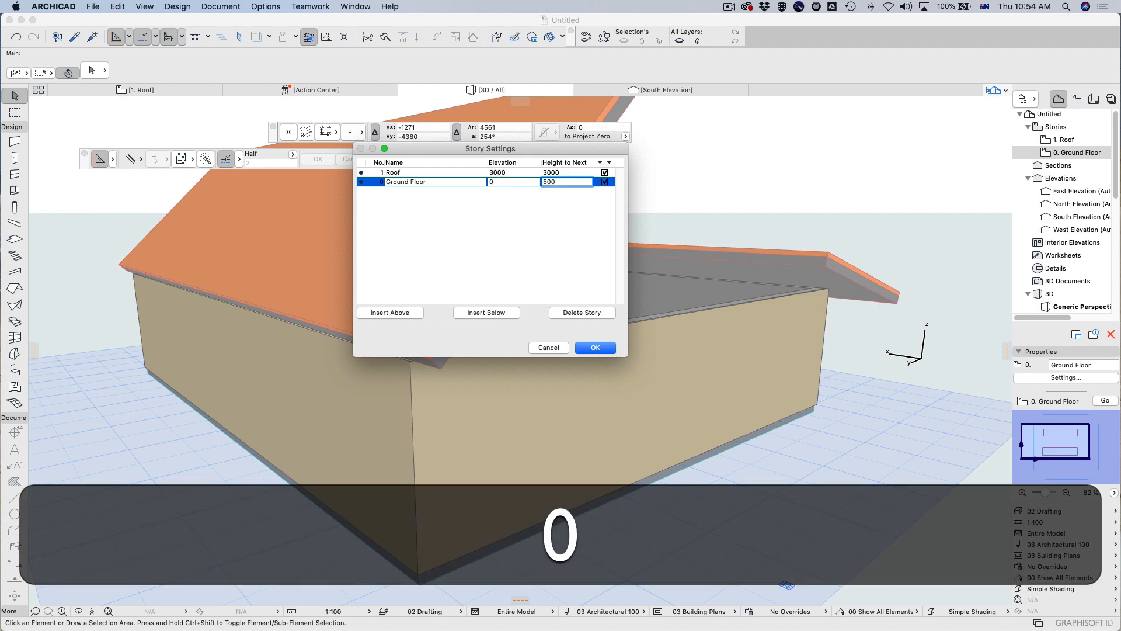
type("0")
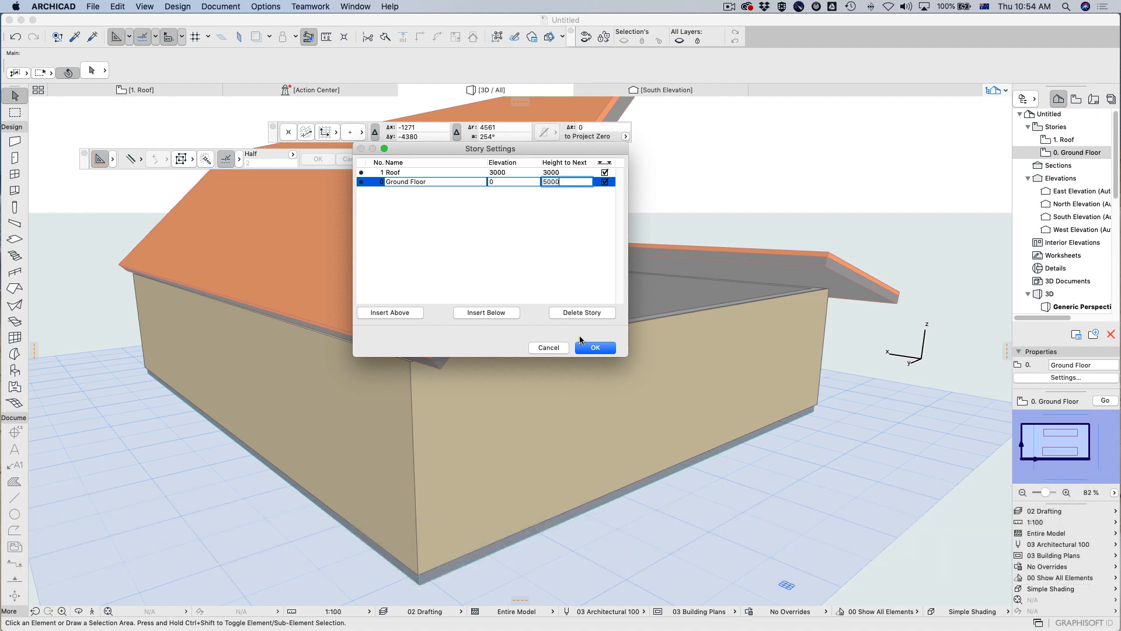
left_click(593, 347)
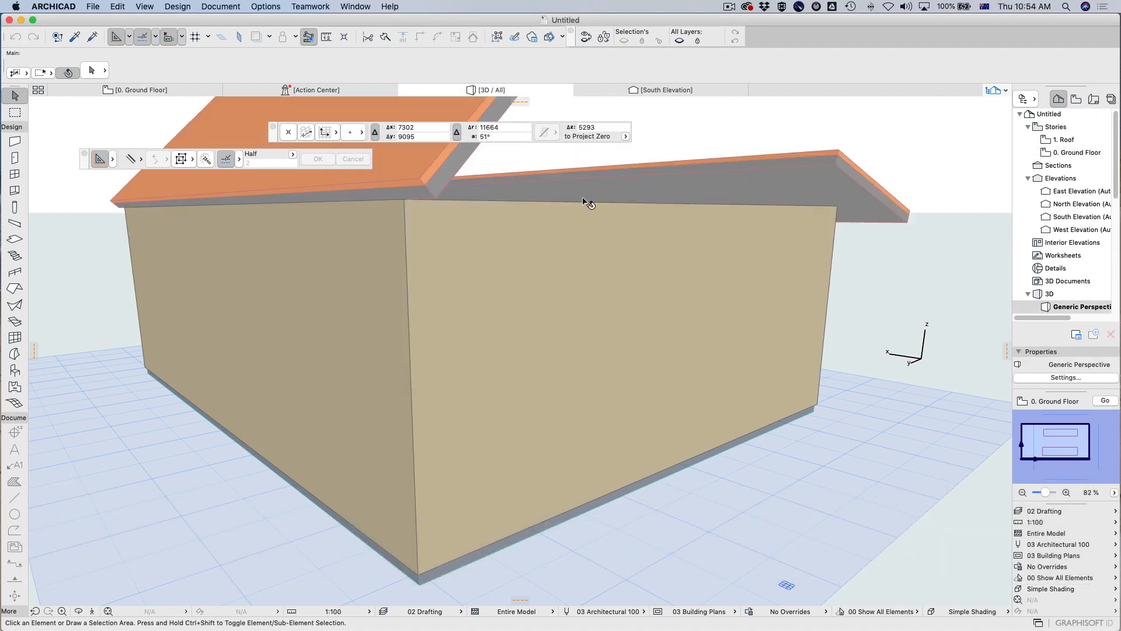
Step: Set the Ground Floor story's height to next to 3000 in the story settings
key("super+z")
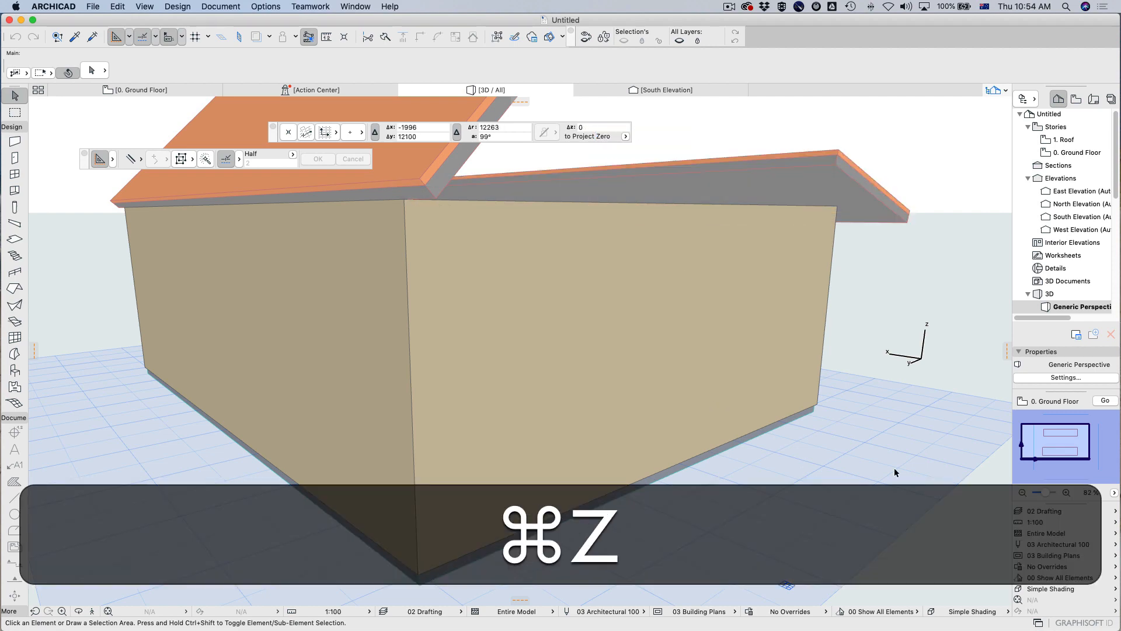
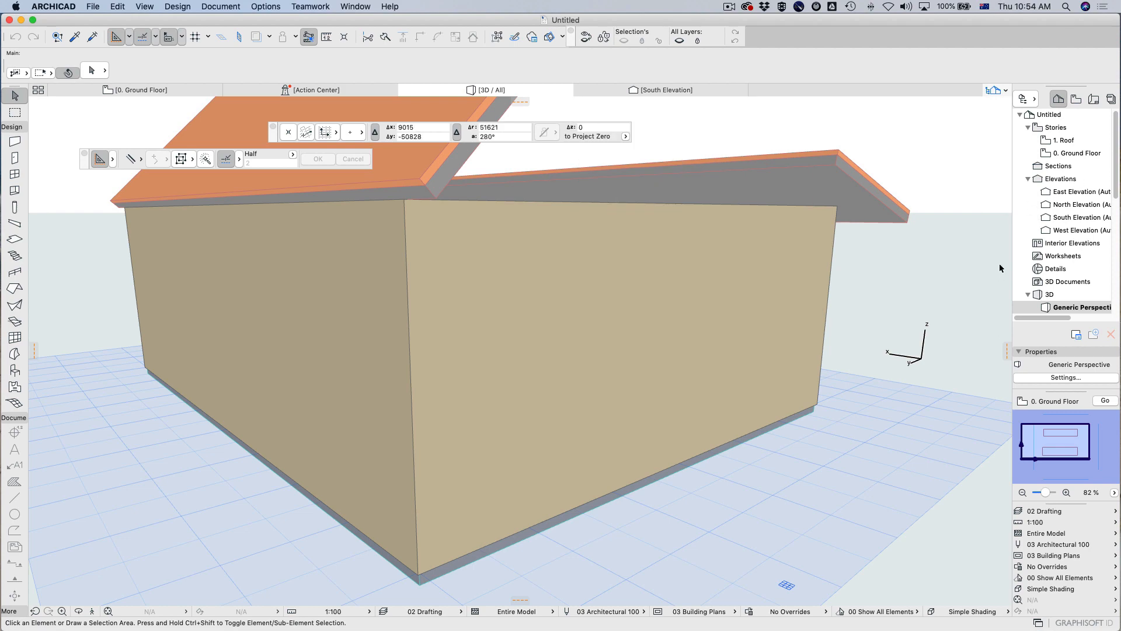
key("super")
left_click(1068, 141)
left_click(1066, 378)
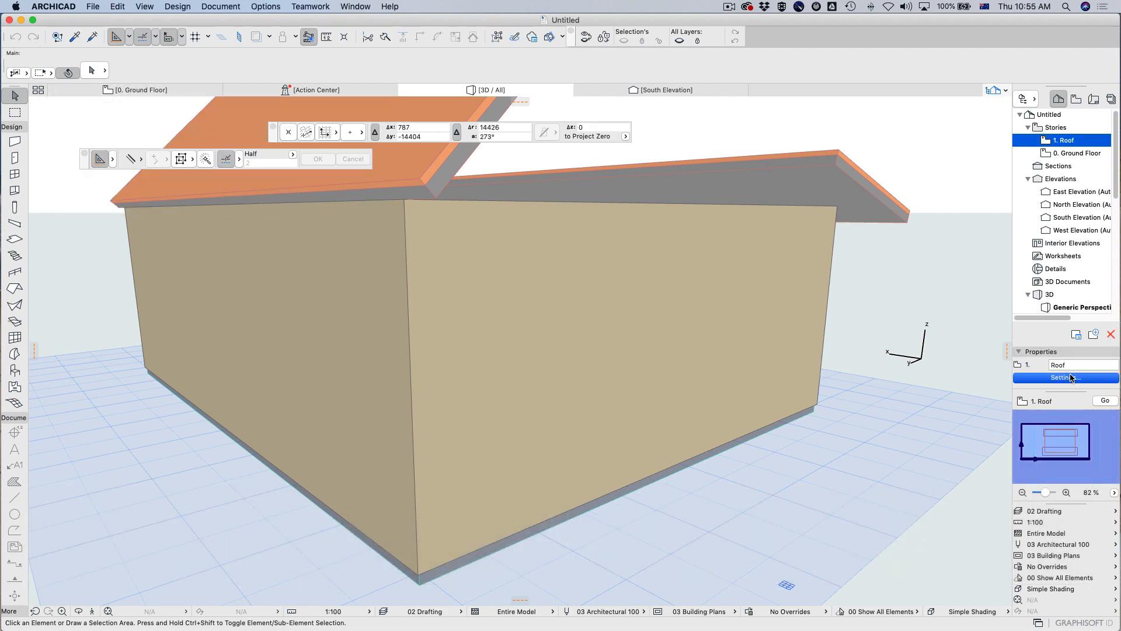
left_click(570, 182)
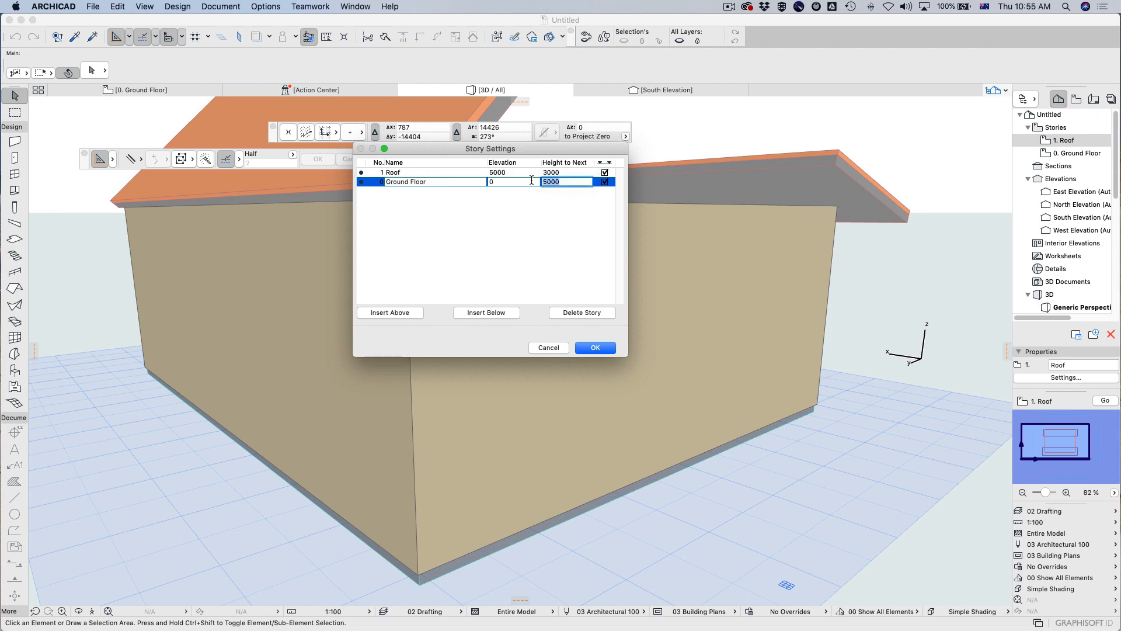
type("3000")
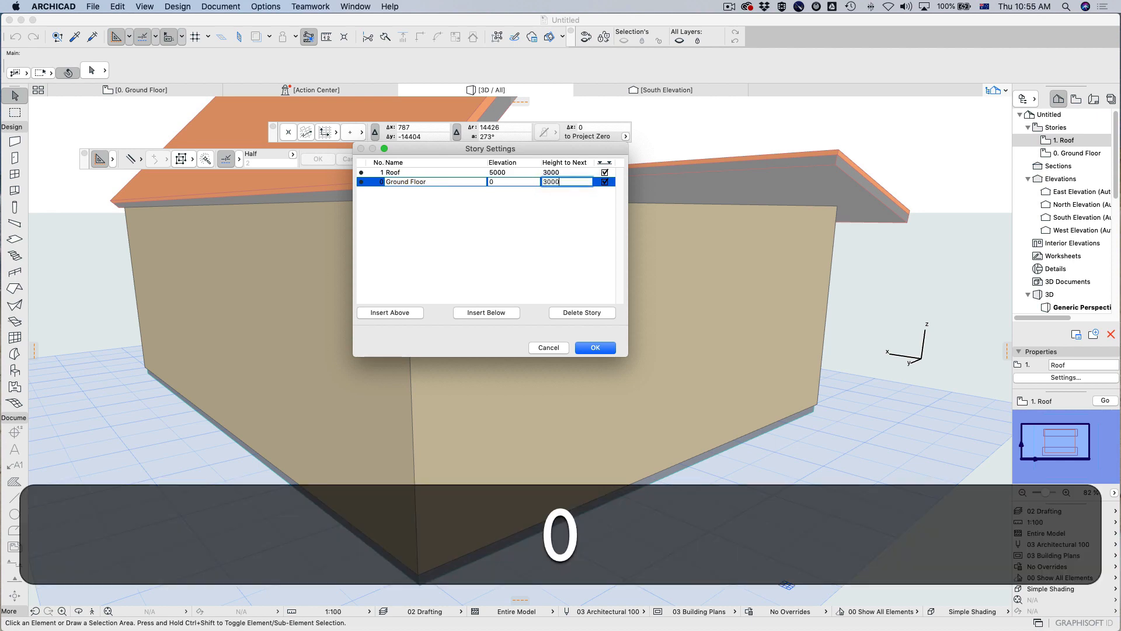
key("Return")
key("Escape")
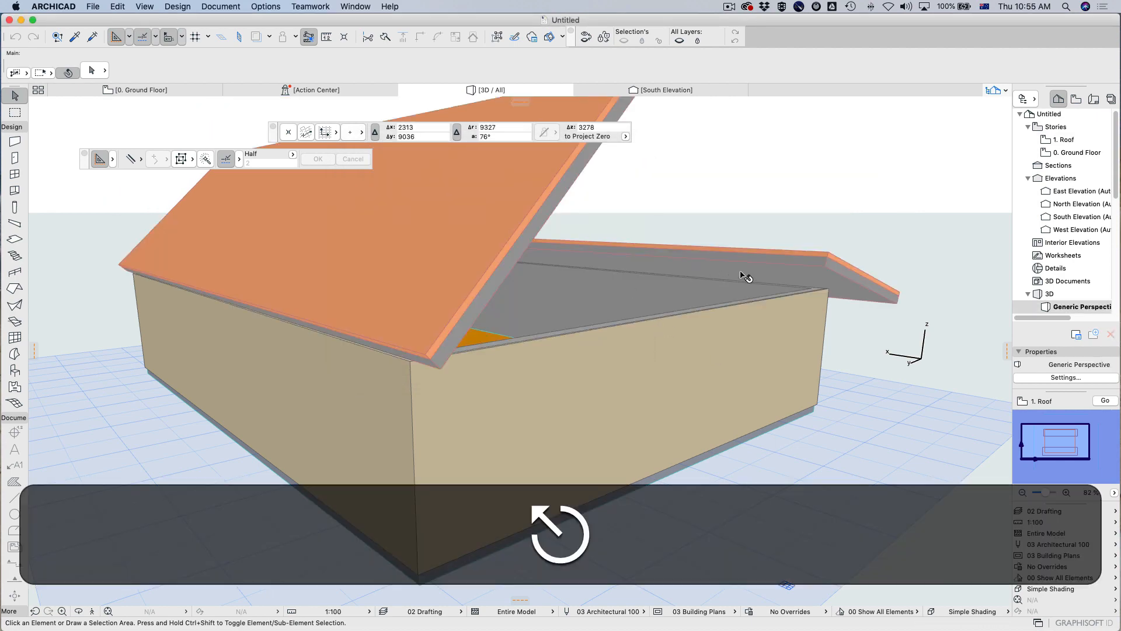
Step: Open the floor plan of the Roof story with no roof selected
left_click(495, 263)
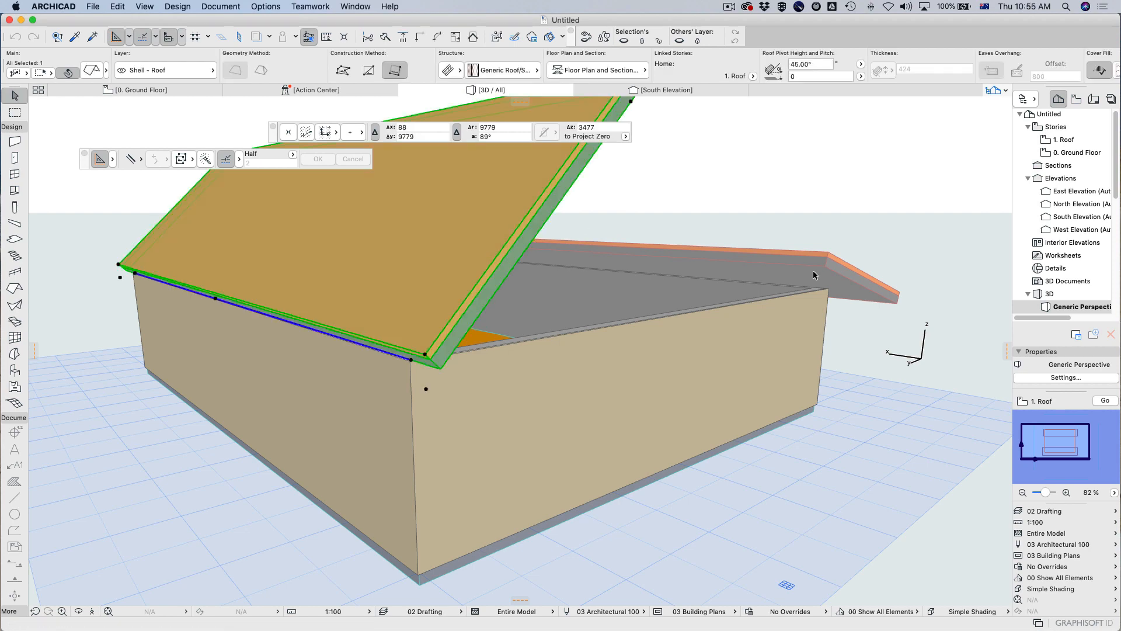
left_click(821, 273)
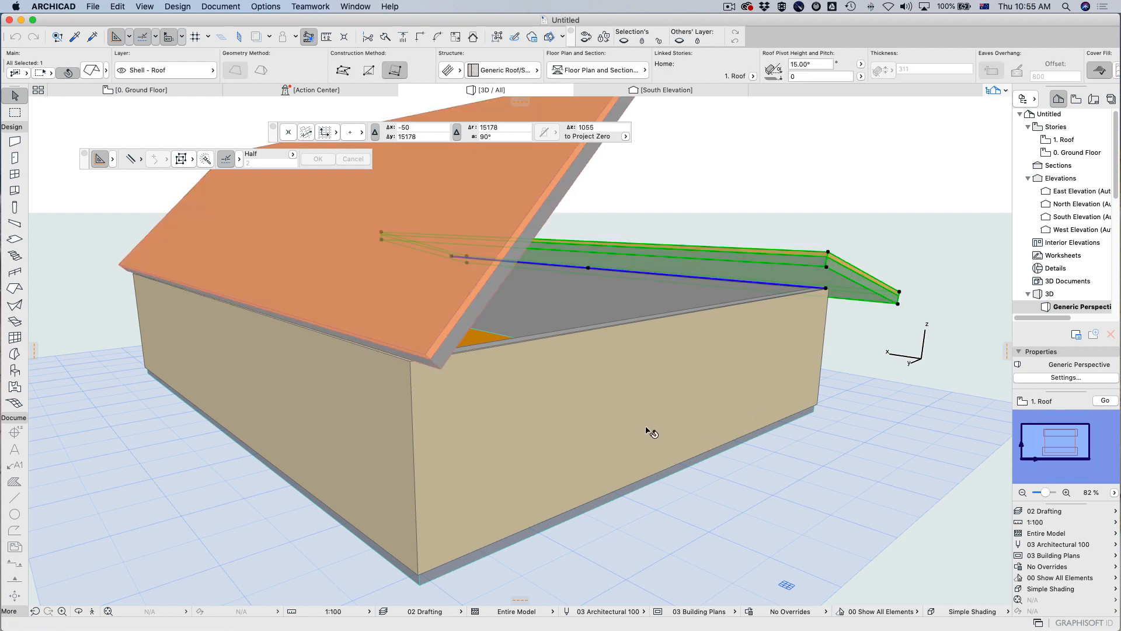
key("F2")
key("Escape")
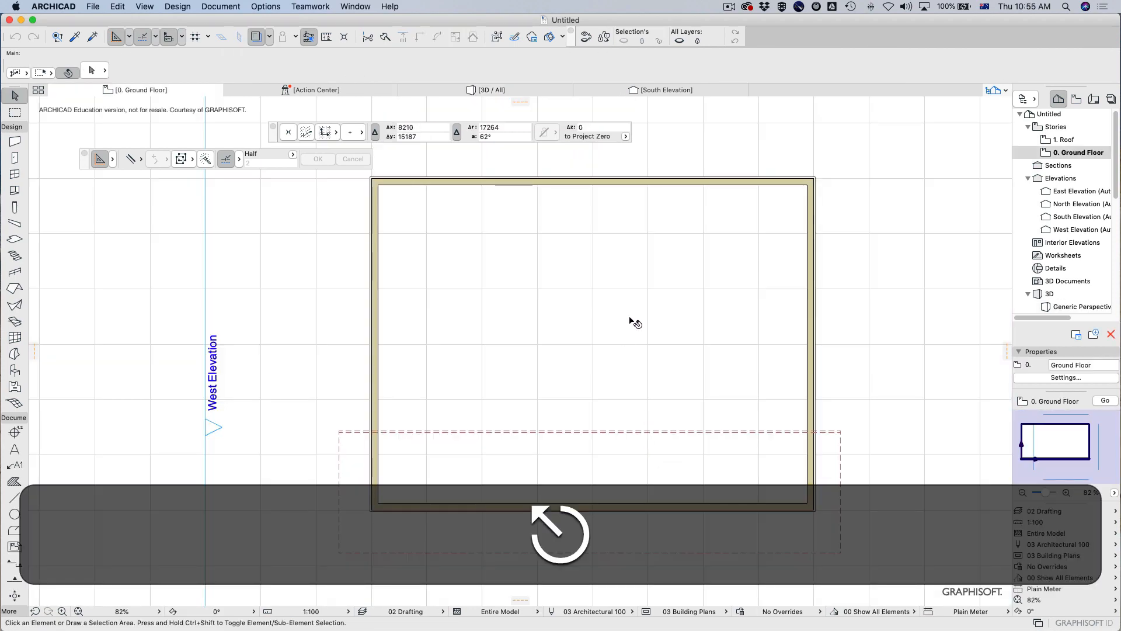
left_click(1064, 141)
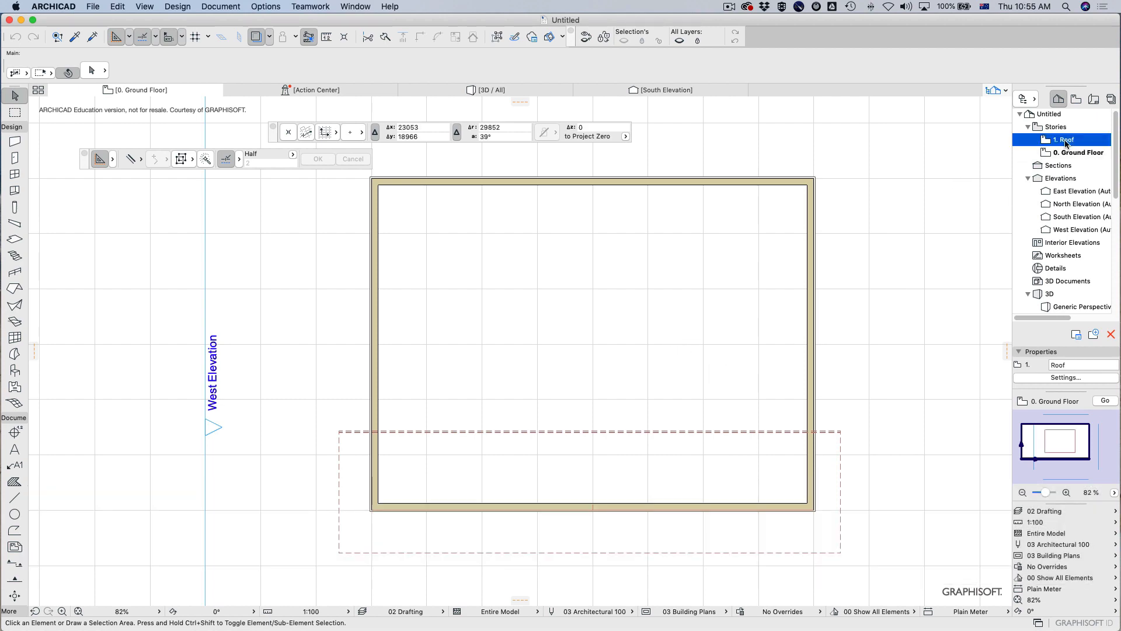
double_click(1065, 141)
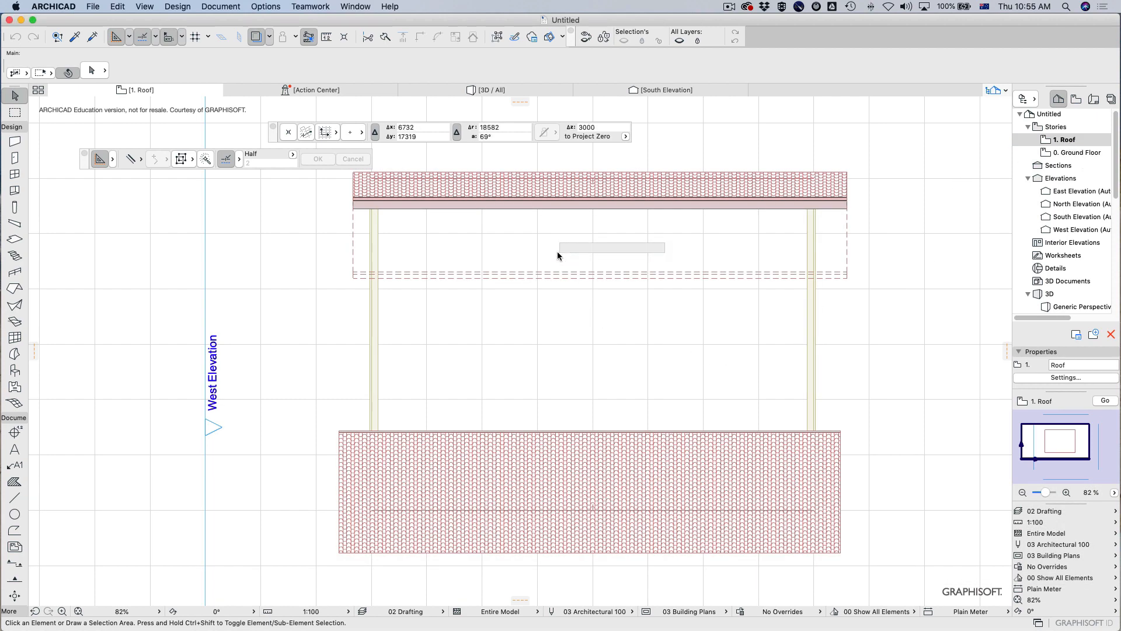
left_click(557, 251)
key("Escape")
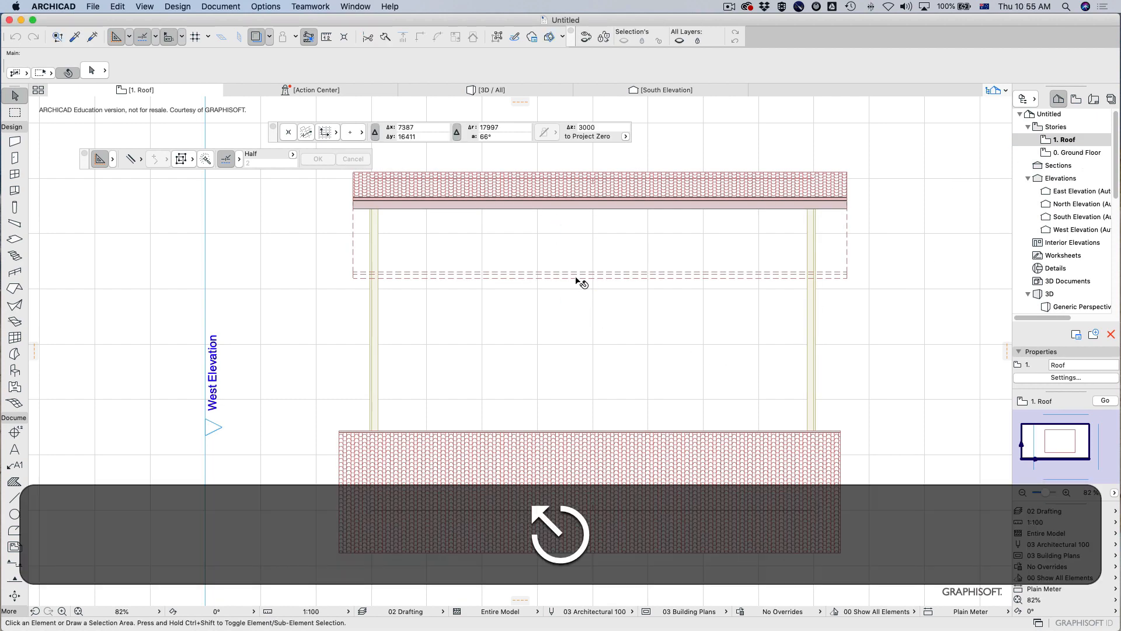
Step: Adjust the south and north single-plane roofs to each other so they meet along a common ridge, and show them in 3D
left_click(626, 204)
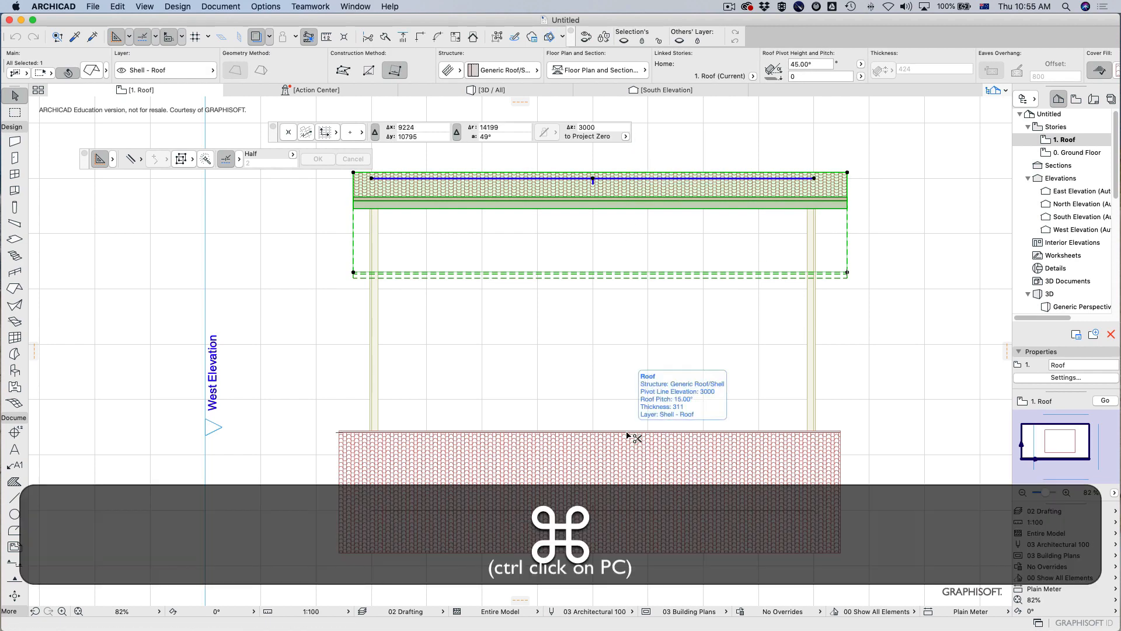
left_click(628, 437, "super")
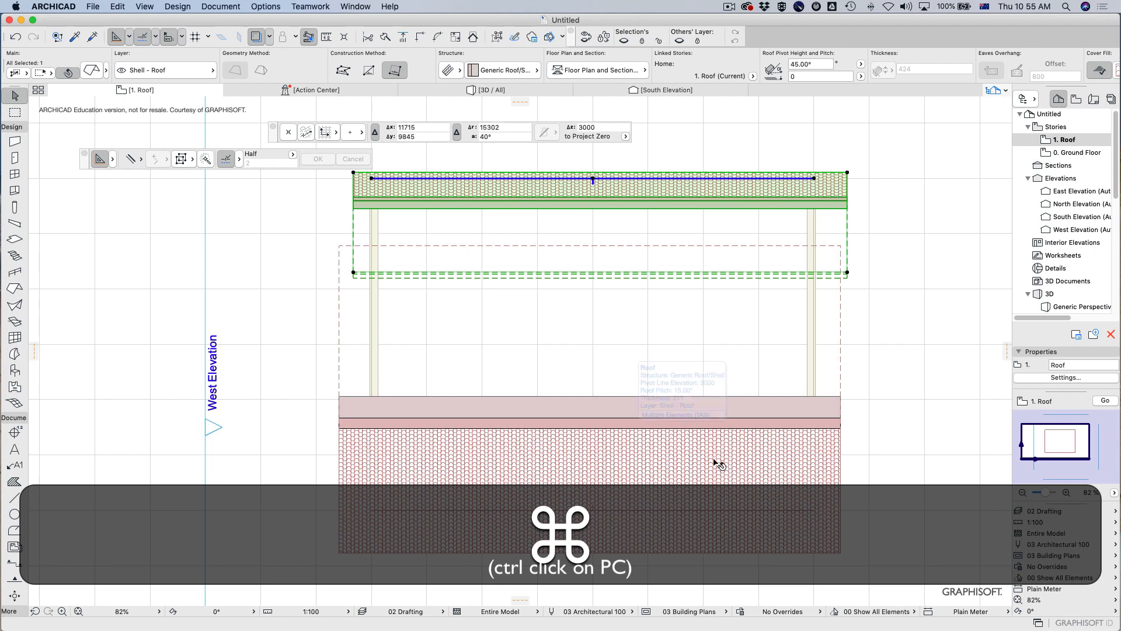
left_click(648, 451)
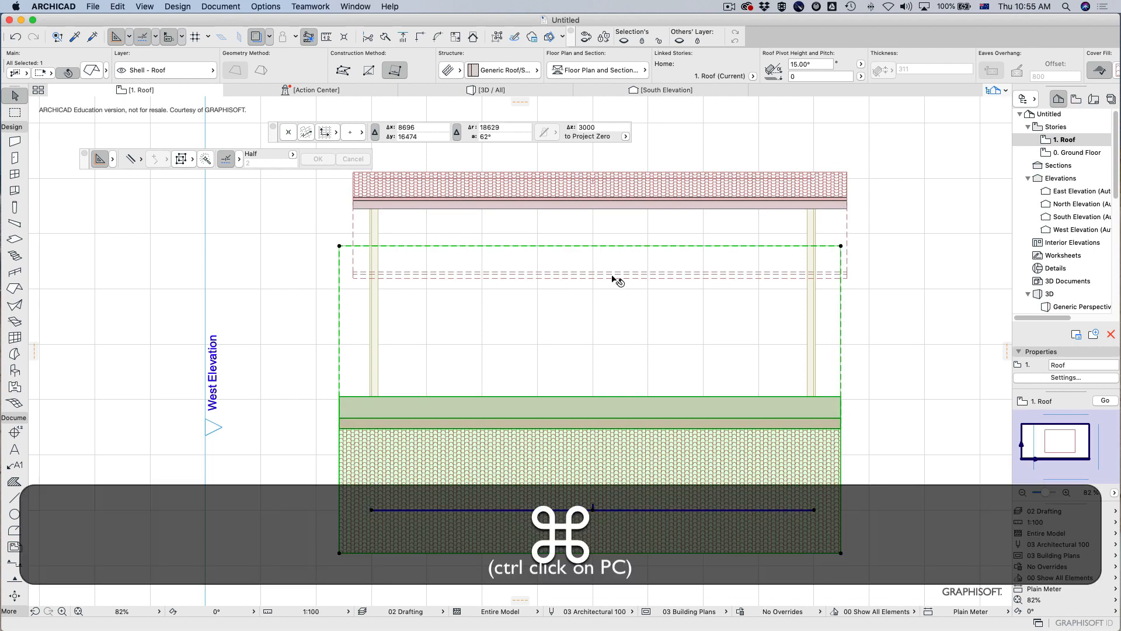
left_click(613, 278, "super")
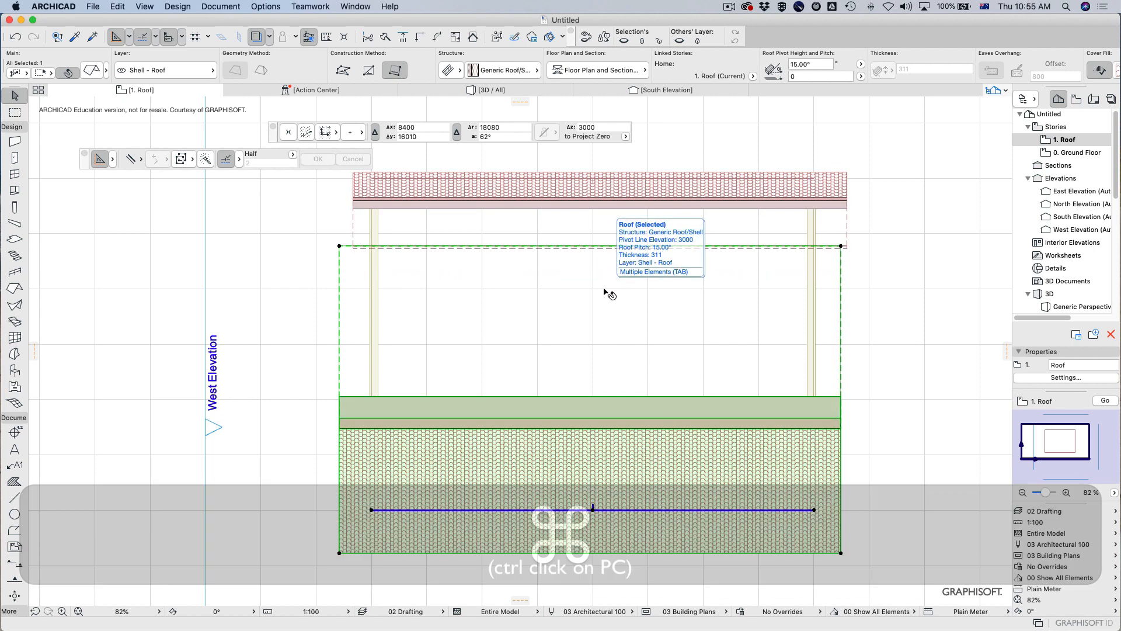
key("F3")
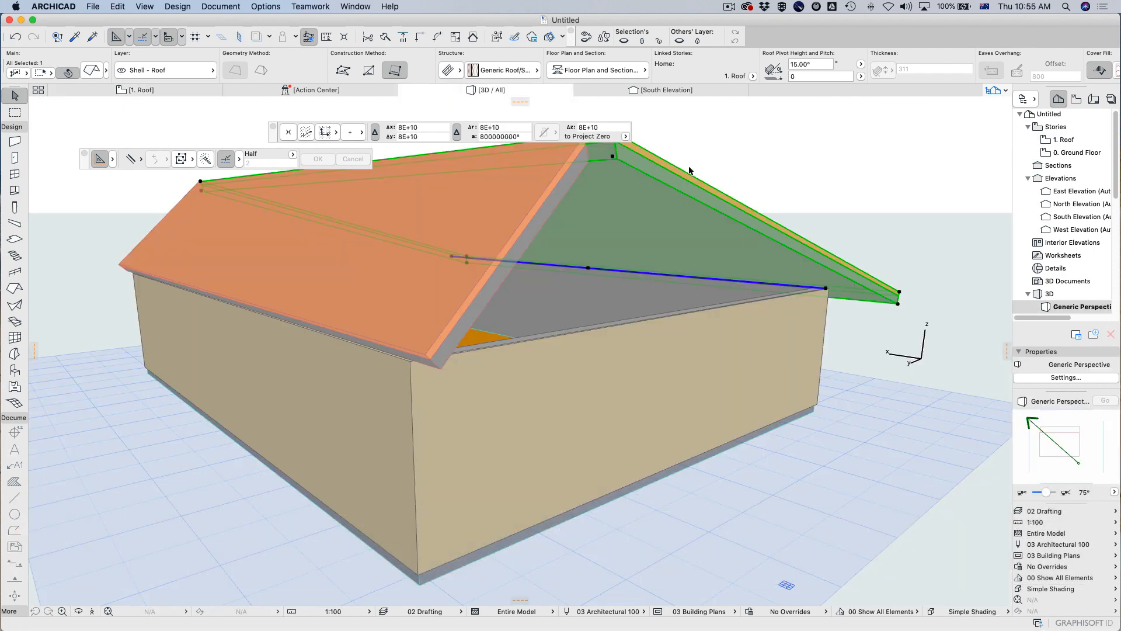
Step: Offset the south roof's west edge on the floor plan to align with the north roof's west edge
key("F2")
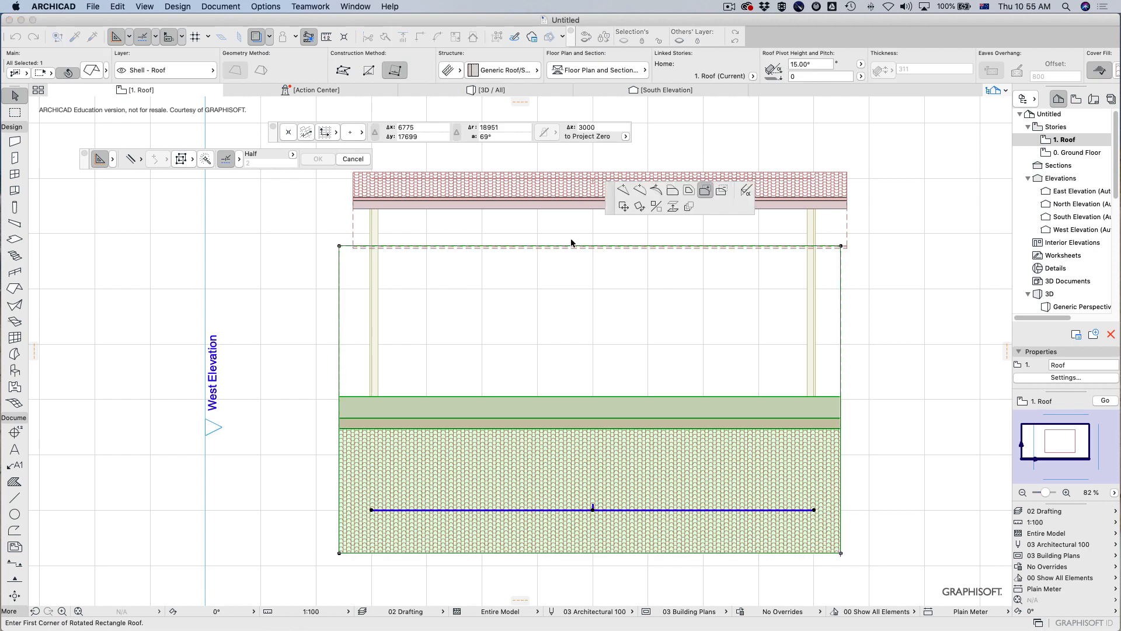
left_click(673, 190)
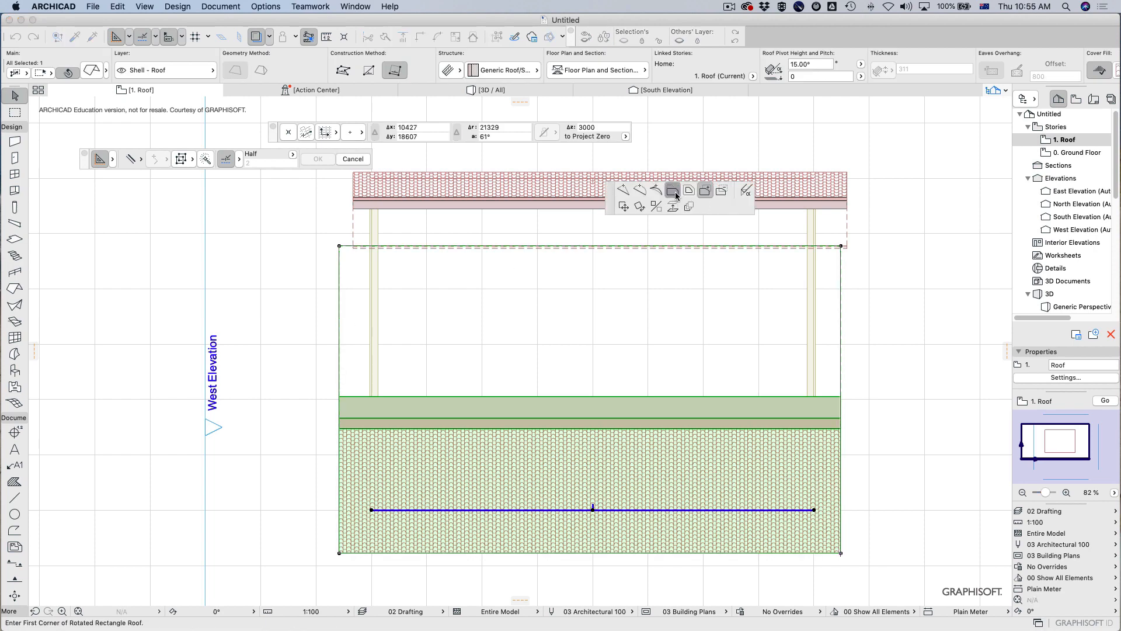
left_click(354, 250)
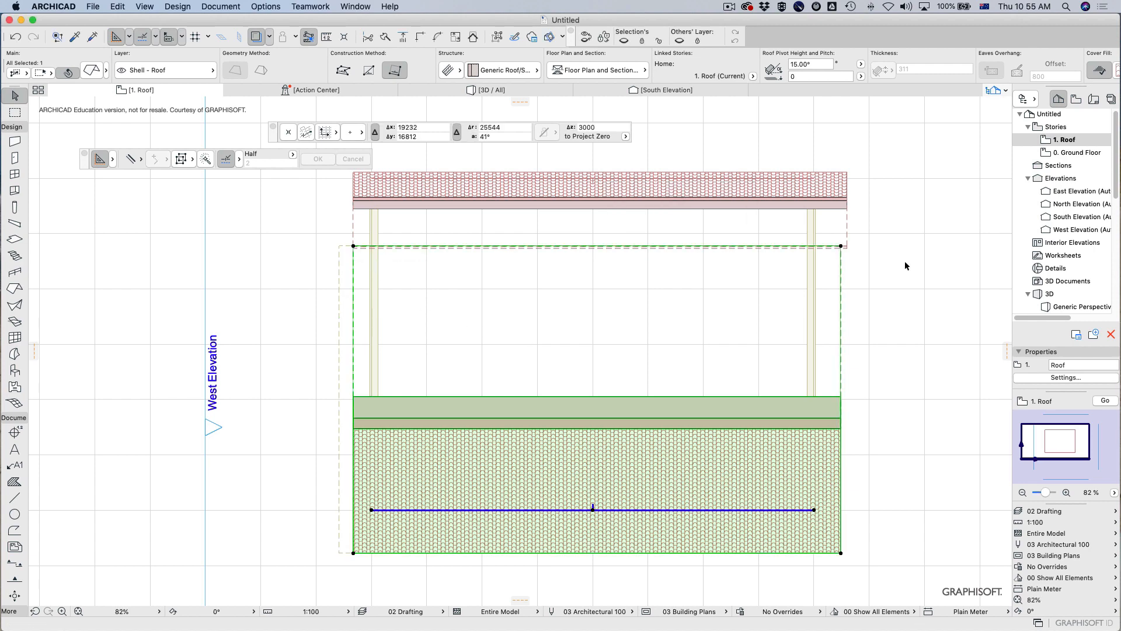
Step: Offset the south roof's east edge to align with the north roof's east edge and check the roof ends in 3D
left_click(841, 246)
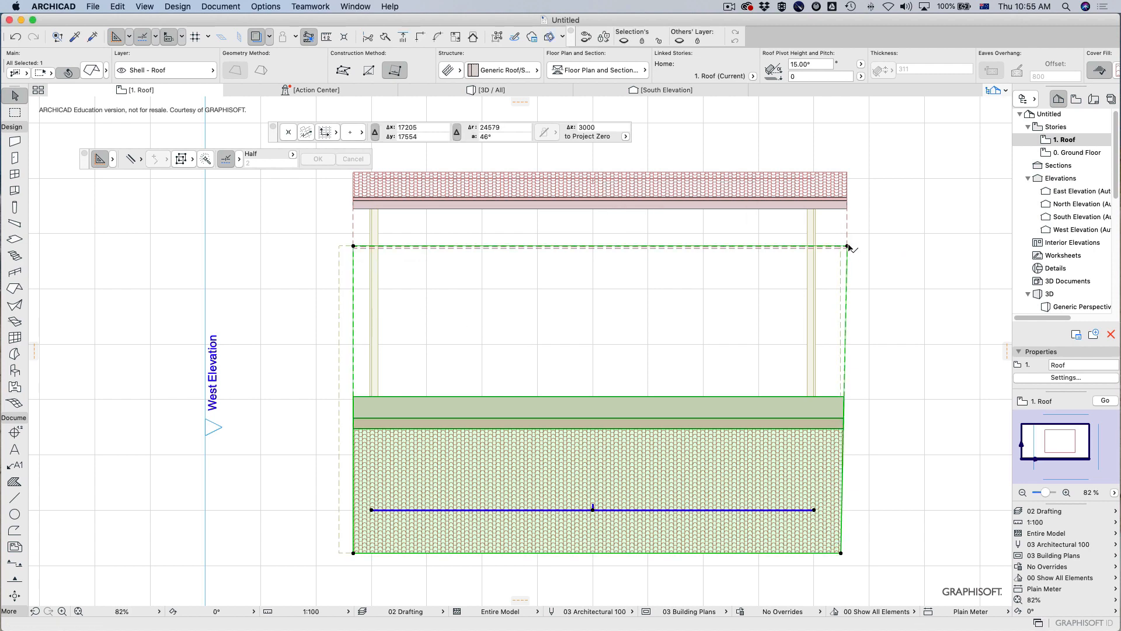
key("super+z")
left_click(842, 275)
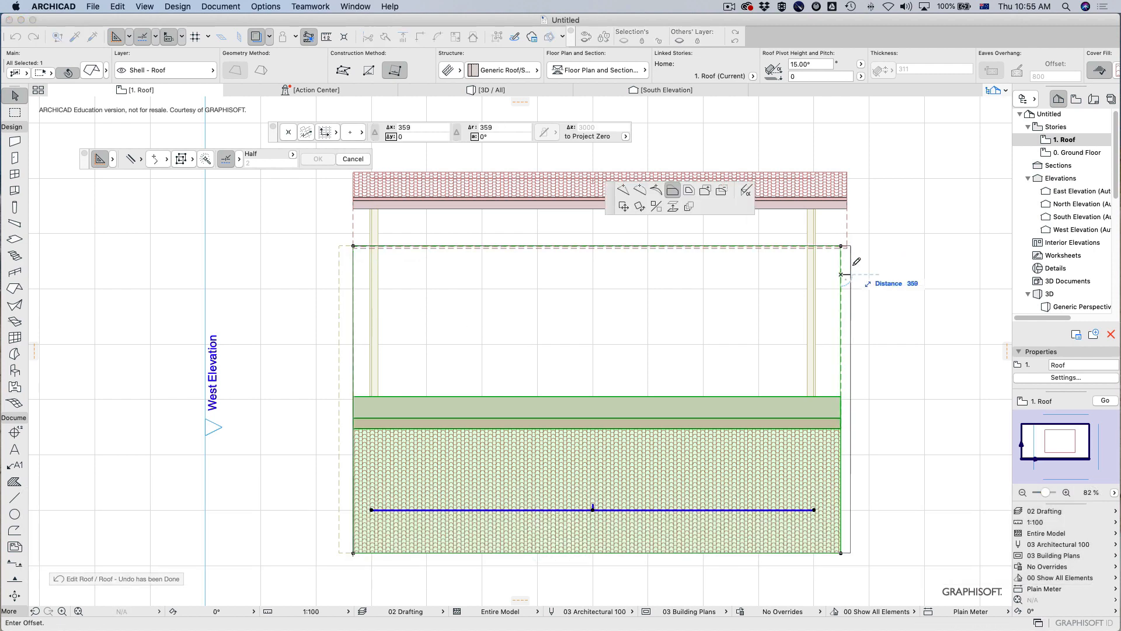
left_click(847, 246)
left_click(890, 371)
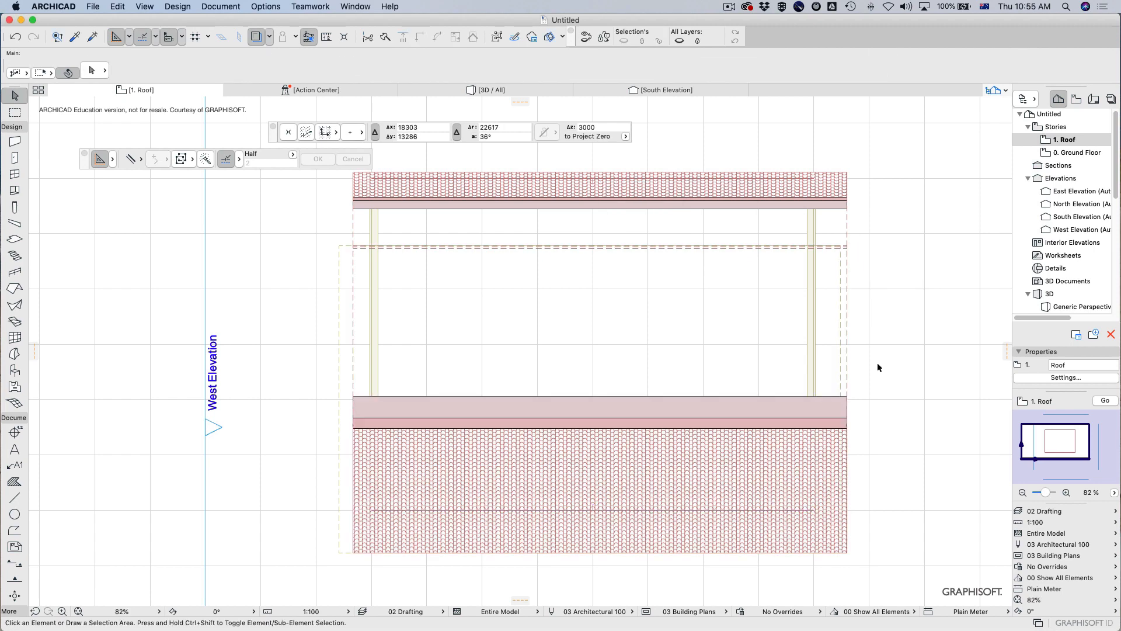
key("F3")
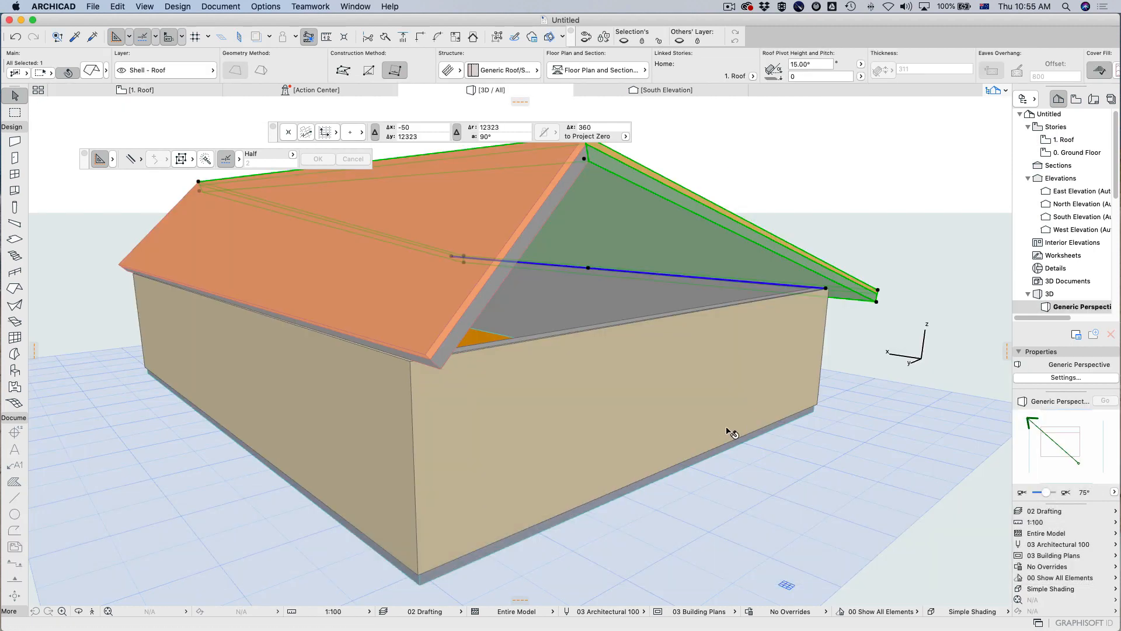
key("super+z")
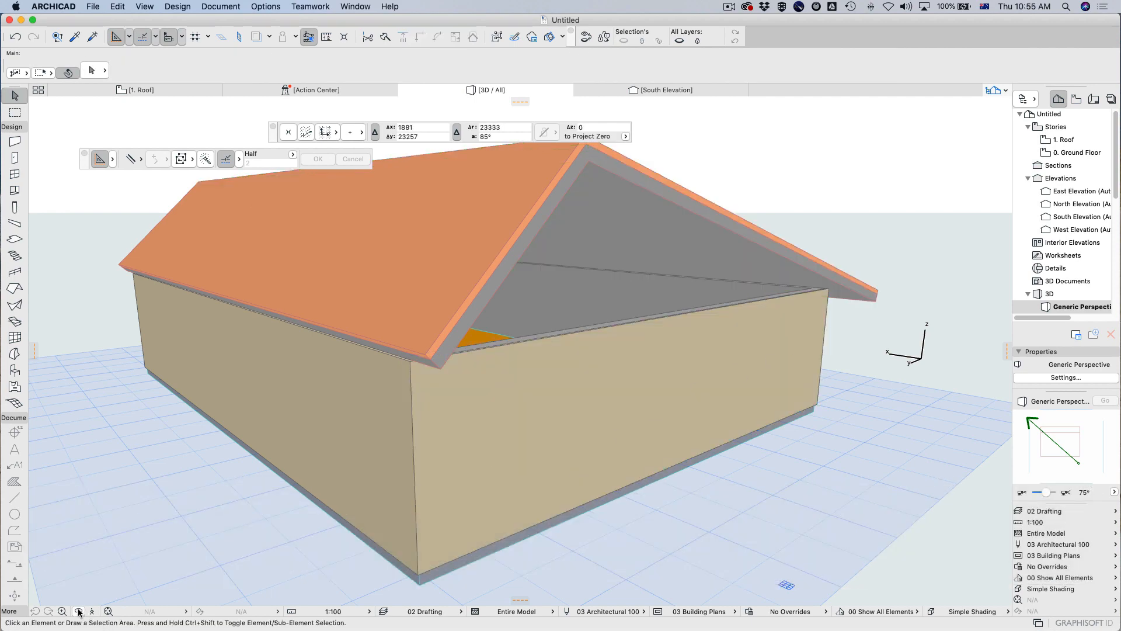
middle_click_drag(708, 368, 673, 357, "shift")
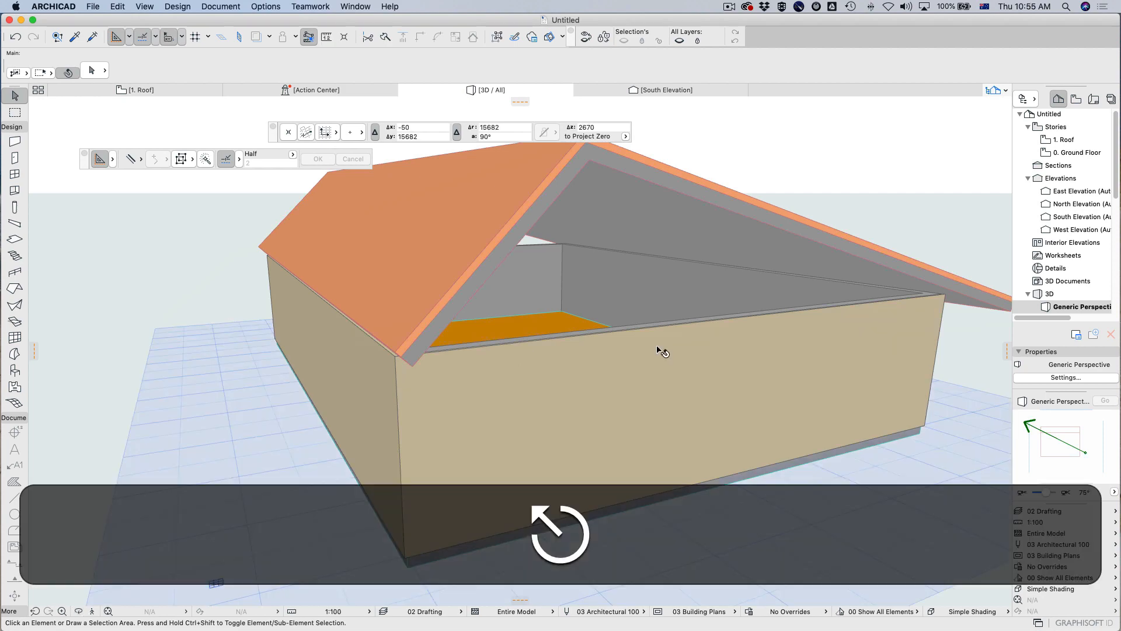
Step: Offset the south roof's east edge about 1231 inward to the outer face of the east wall on the Roof story plan
key("F2")
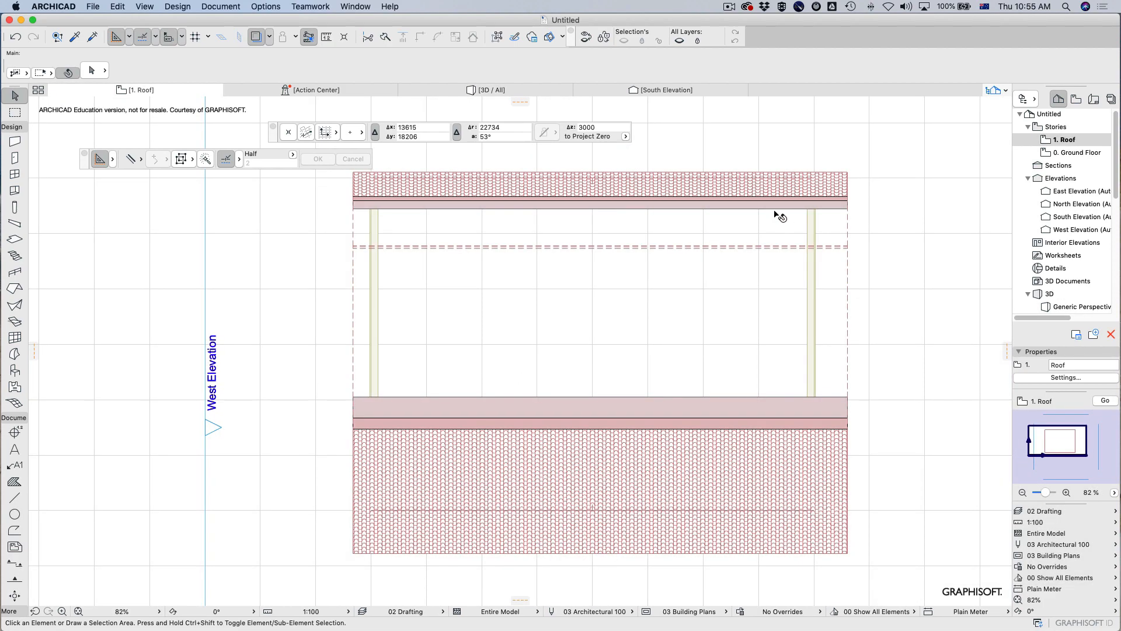
scroll(771, 219, "up", 2)
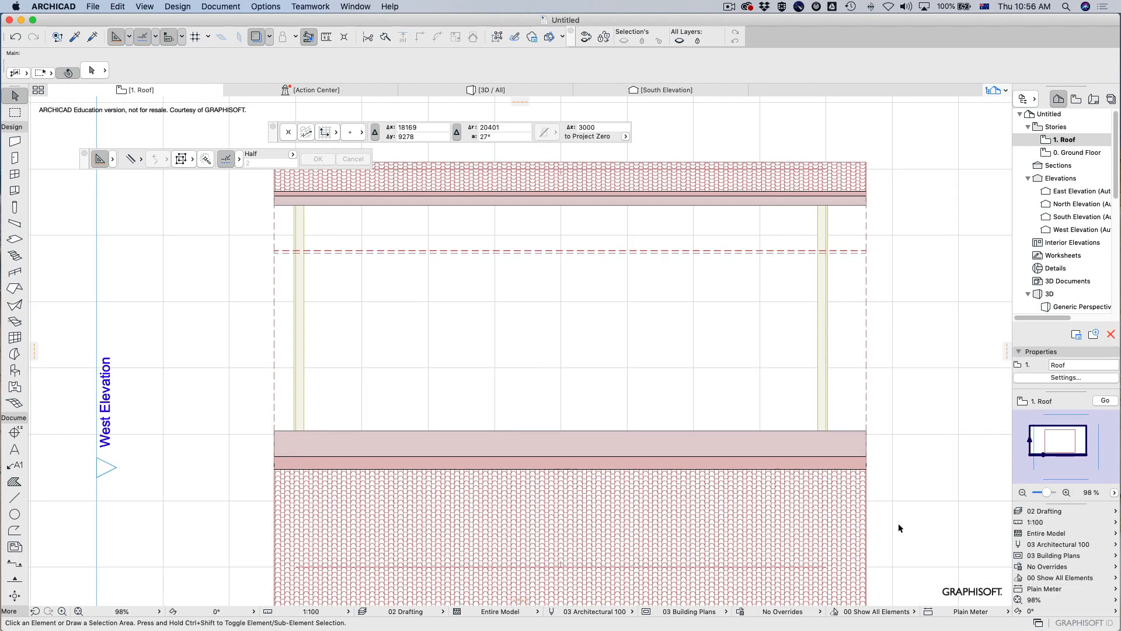
scroll(898, 526, "down", 4)
scroll(826, 445, "right", 3)
scroll(803, 441, "down", 2)
middle_click_drag(802, 441, 803, 443)
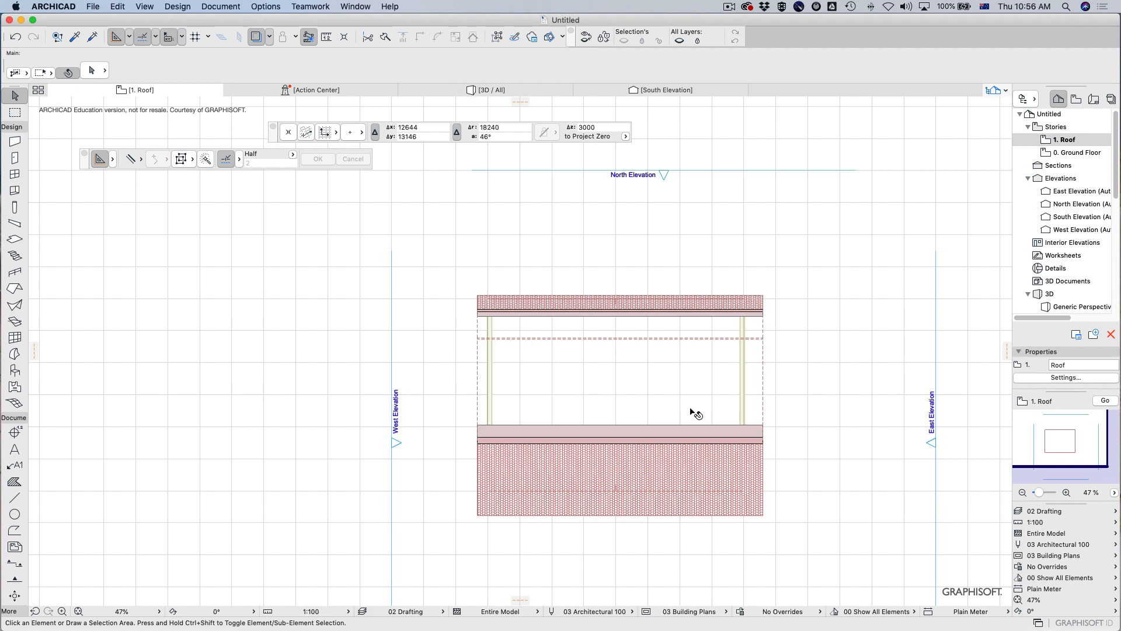
scroll(696, 413, "up", 2)
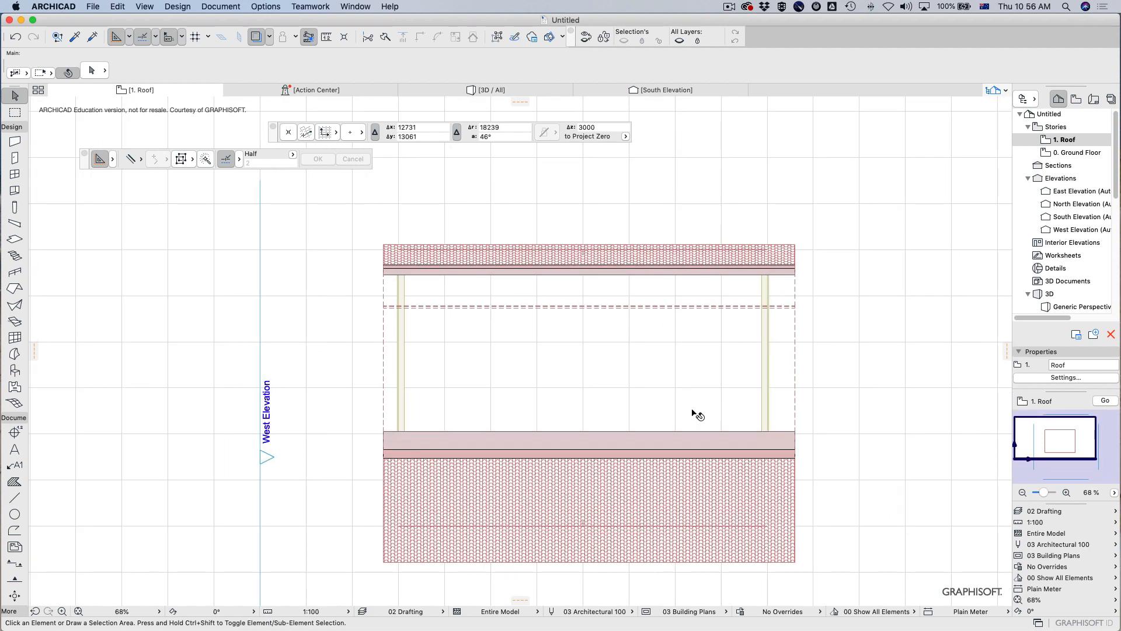
left_click(796, 395)
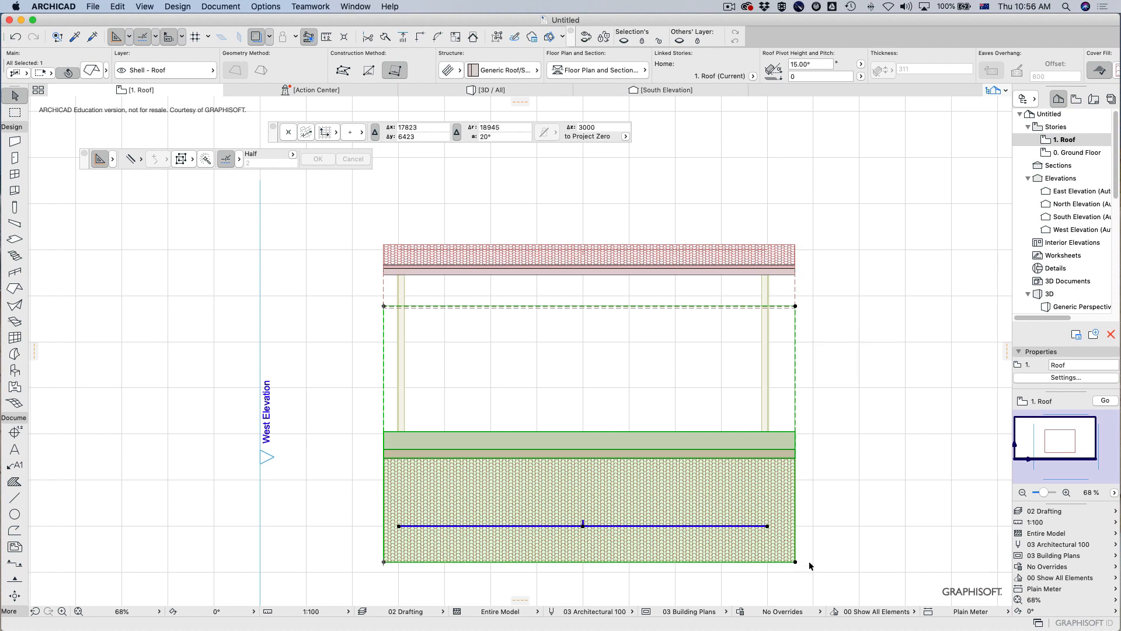
left_click(797, 405)
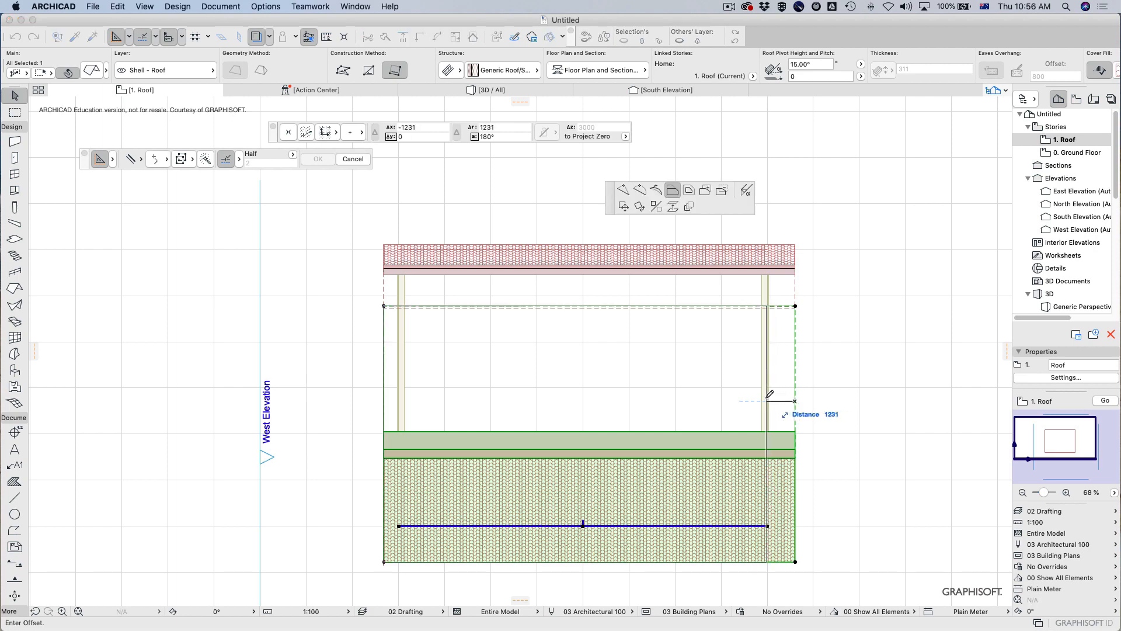
left_click(767, 401)
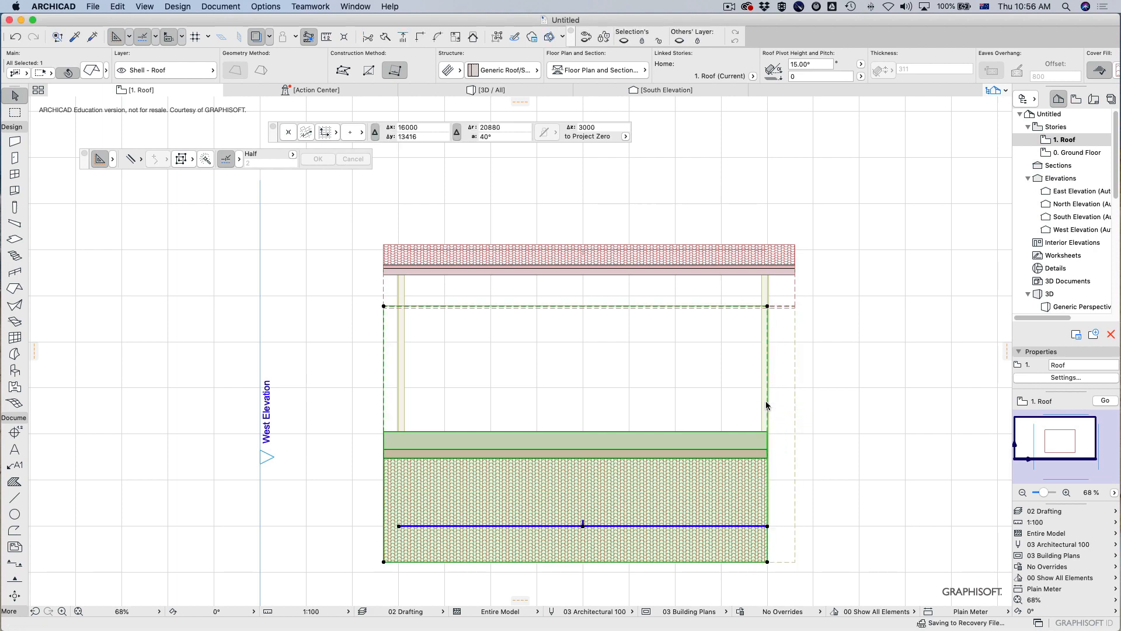
Step: Offset the north roof's east edge 1231 inward to align with the shortened south roof at the east wall
left_click(795, 294)
scroll(796, 294, "up", 2)
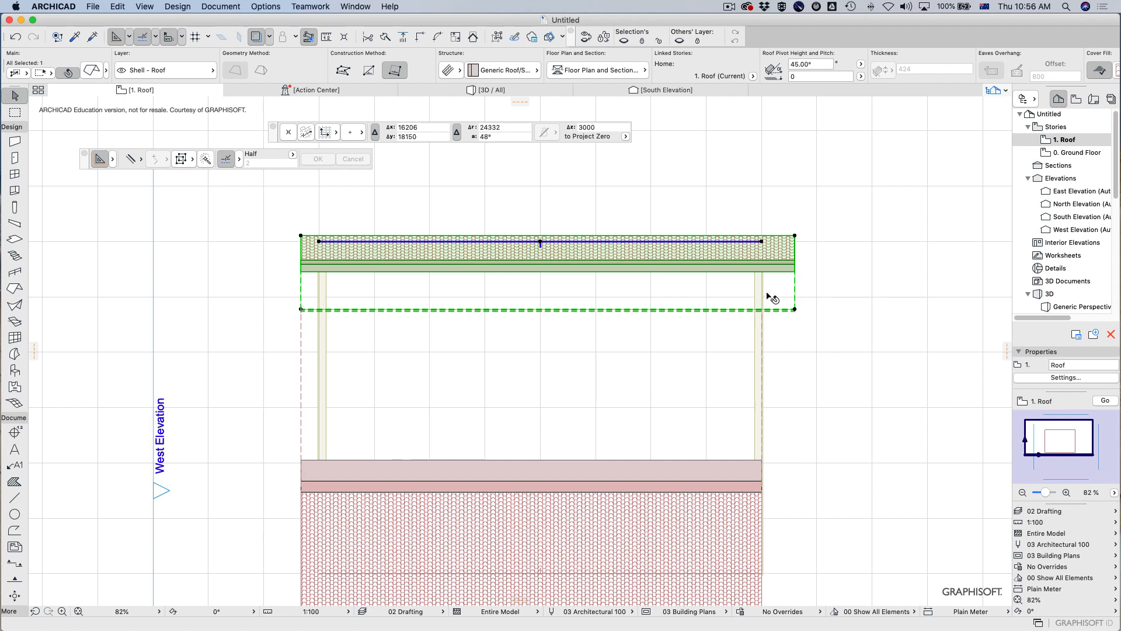
left_click(795, 294)
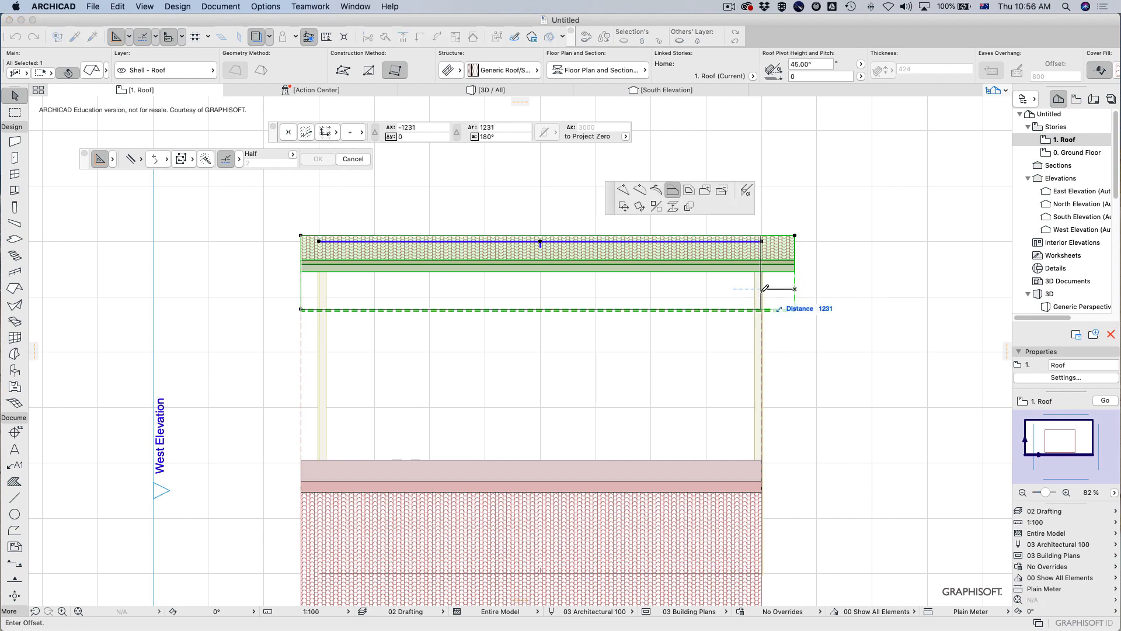
left_click(762, 297)
left_click(790, 335)
Step: Delete both the north and south single-plane roofs from the Roof story plan
left_click(644, 240)
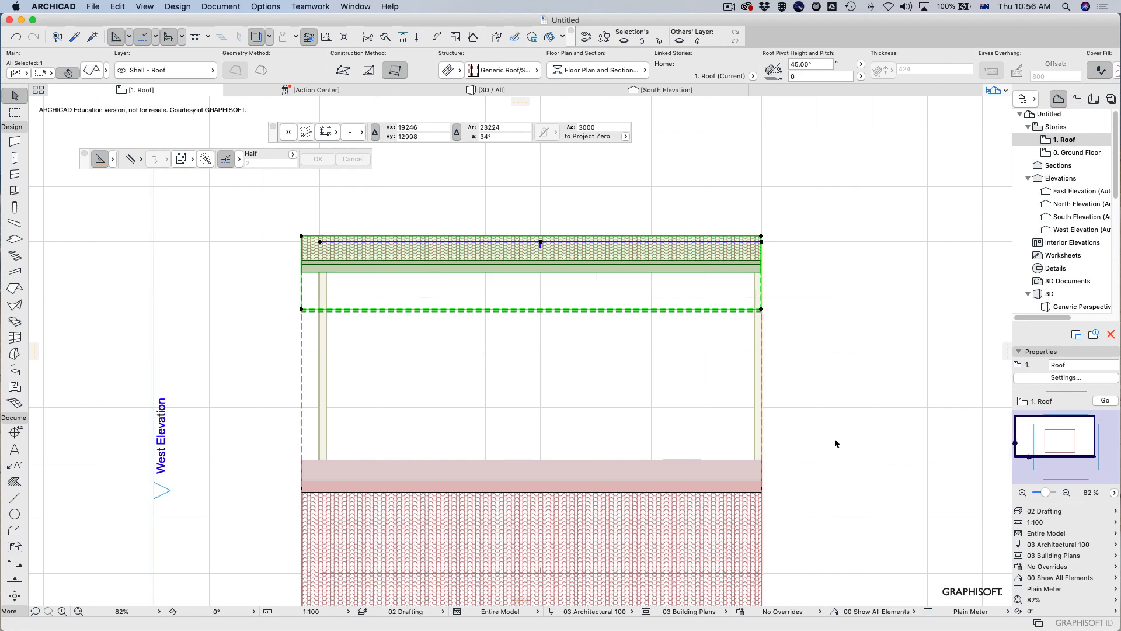
left_click(659, 302)
key("BackSpace")
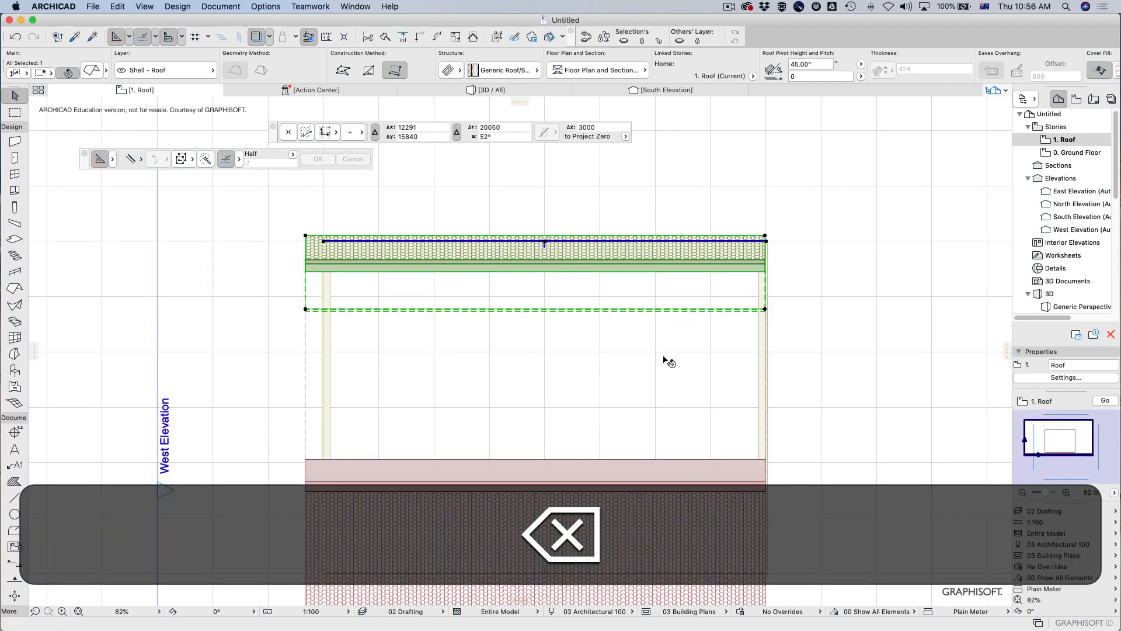
key("Escape")
left_click(642, 313)
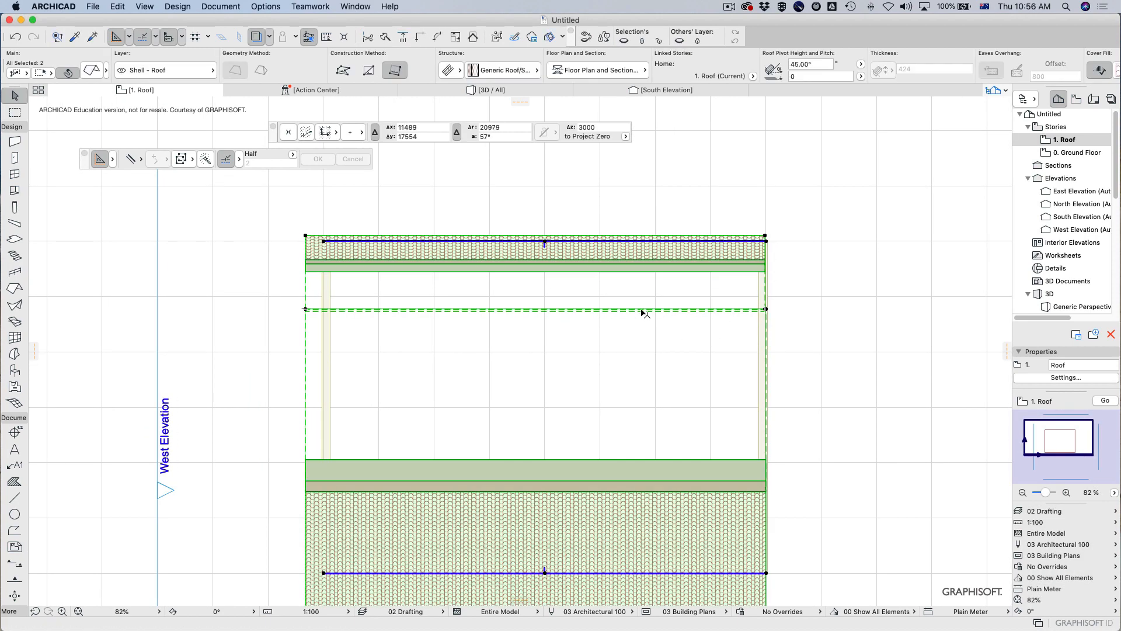
key("BackSpace")
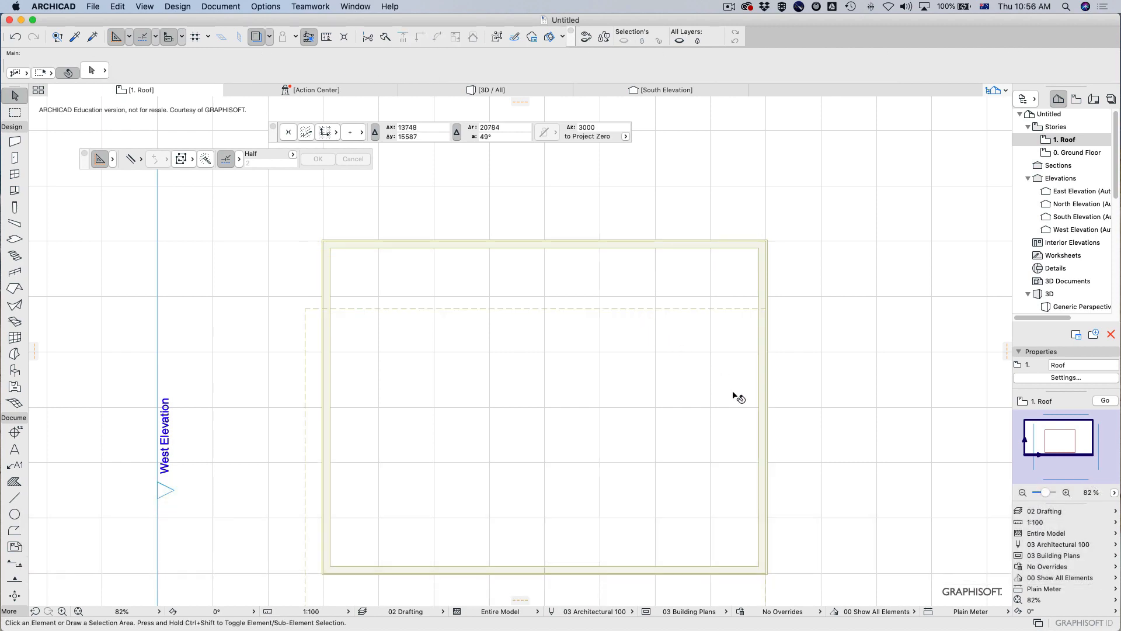
Step: Draw a rectangular single-plane roof at 45° pitch with its pivot line along the north wall's outer face, rising southward, spanning the building's full width
scroll(857, 492, "down", 5)
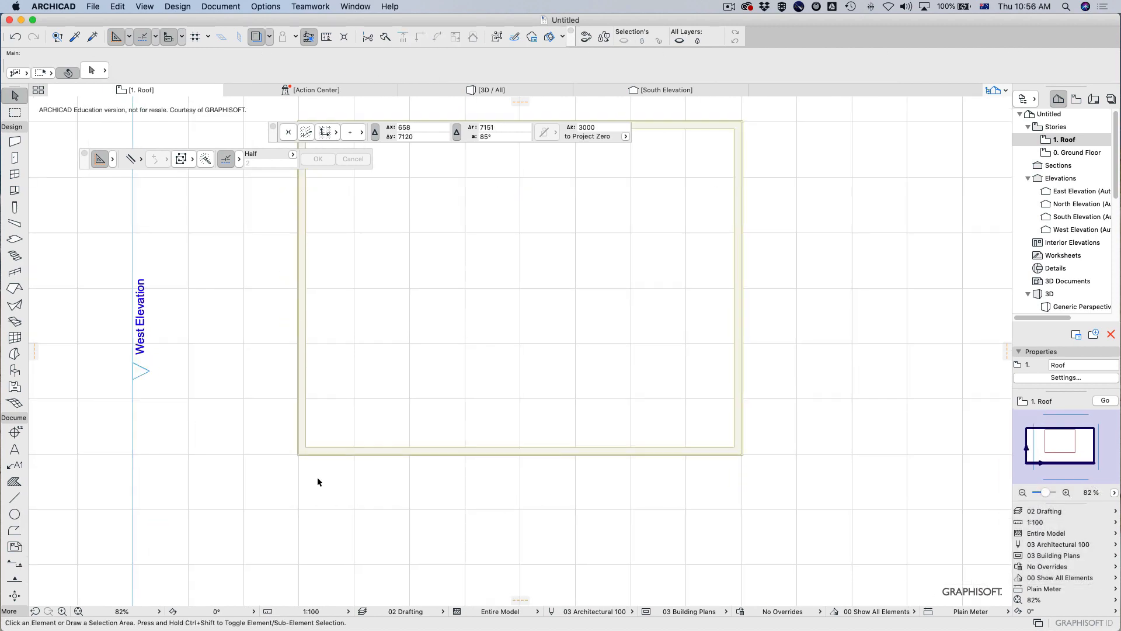
scroll(491, 349, "up", 4)
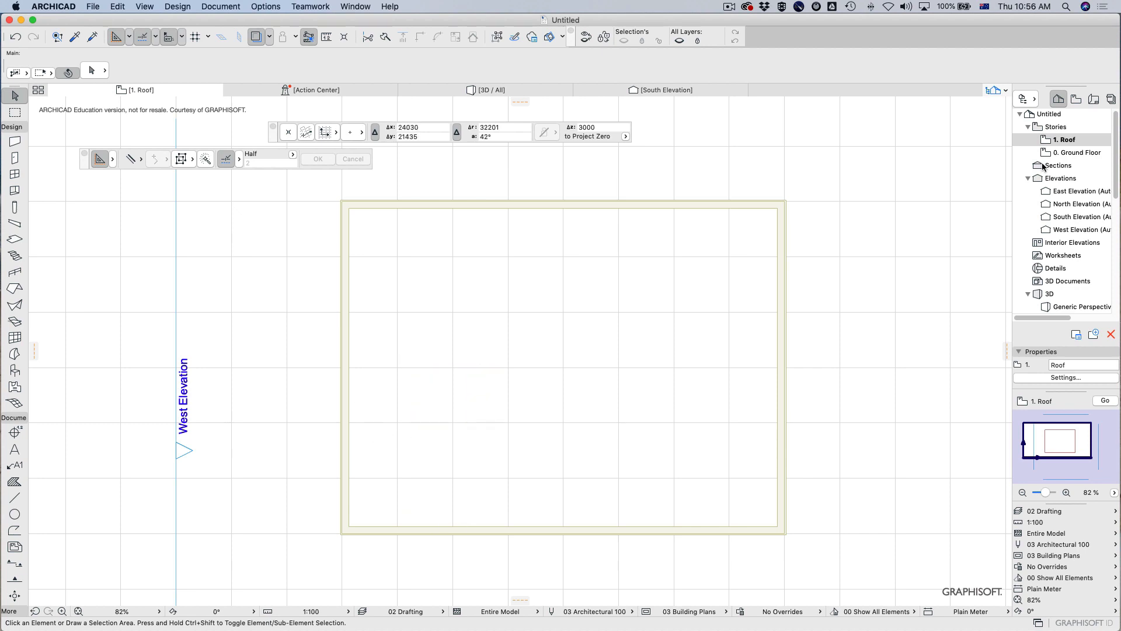
left_click(16, 295)
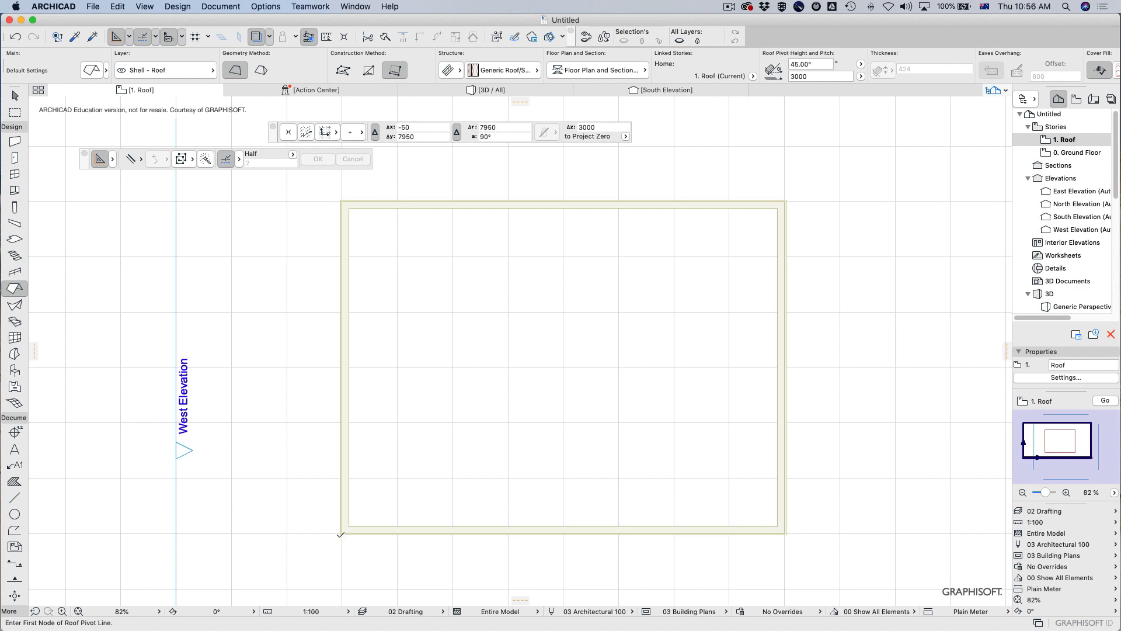
left_click(342, 201)
left_click(787, 201)
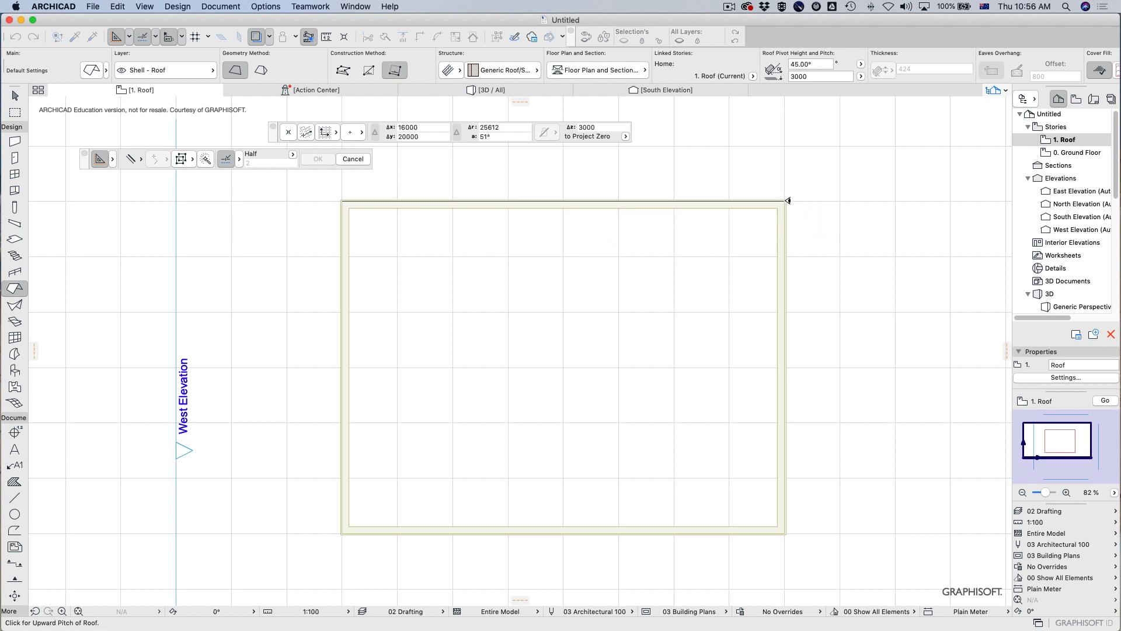
left_click(778, 236)
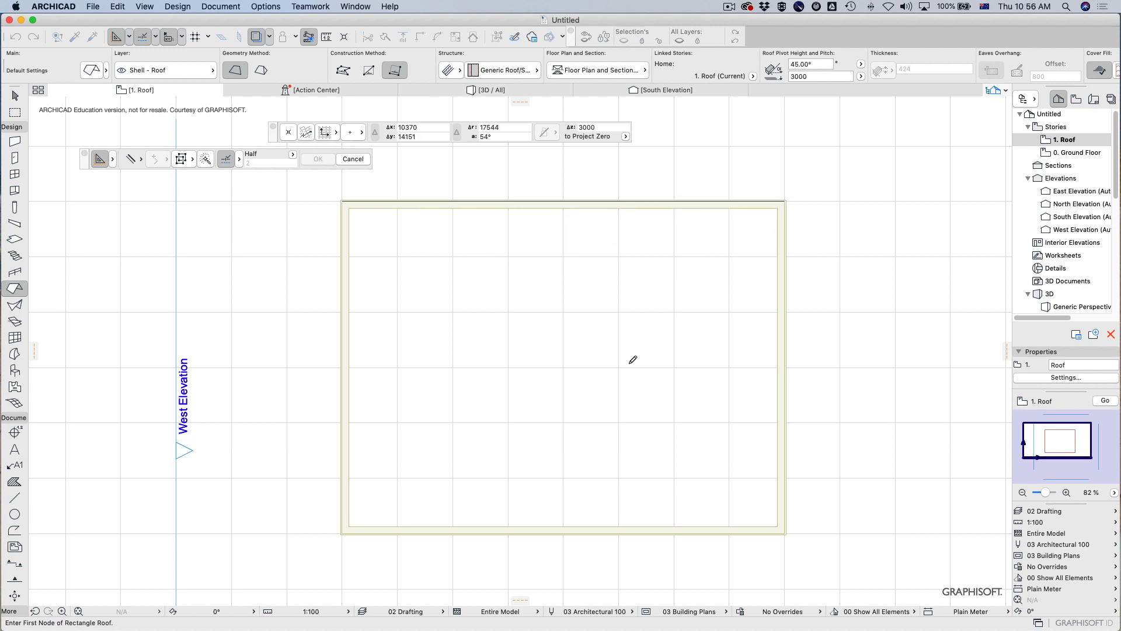
left_click(342, 201)
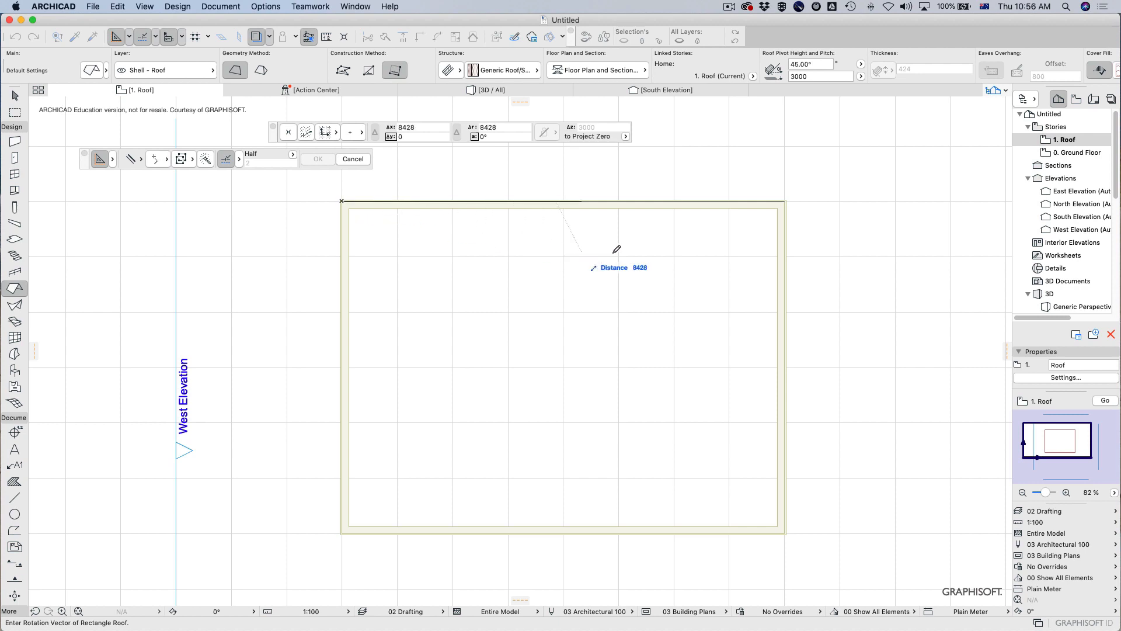
left_click(786, 201)
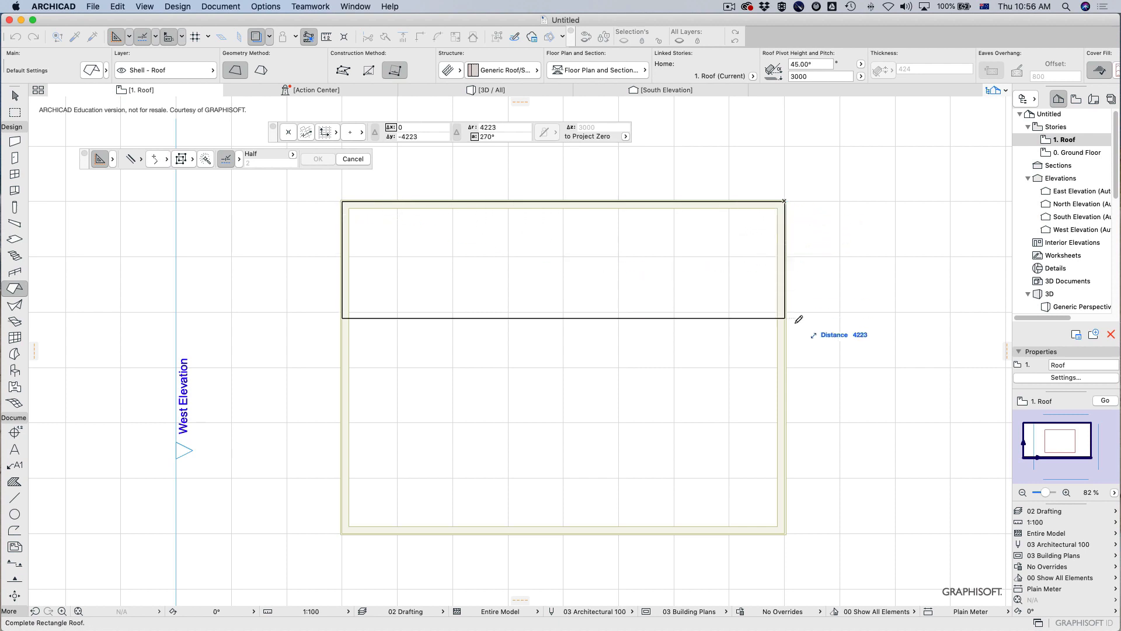
left_click(789, 326)
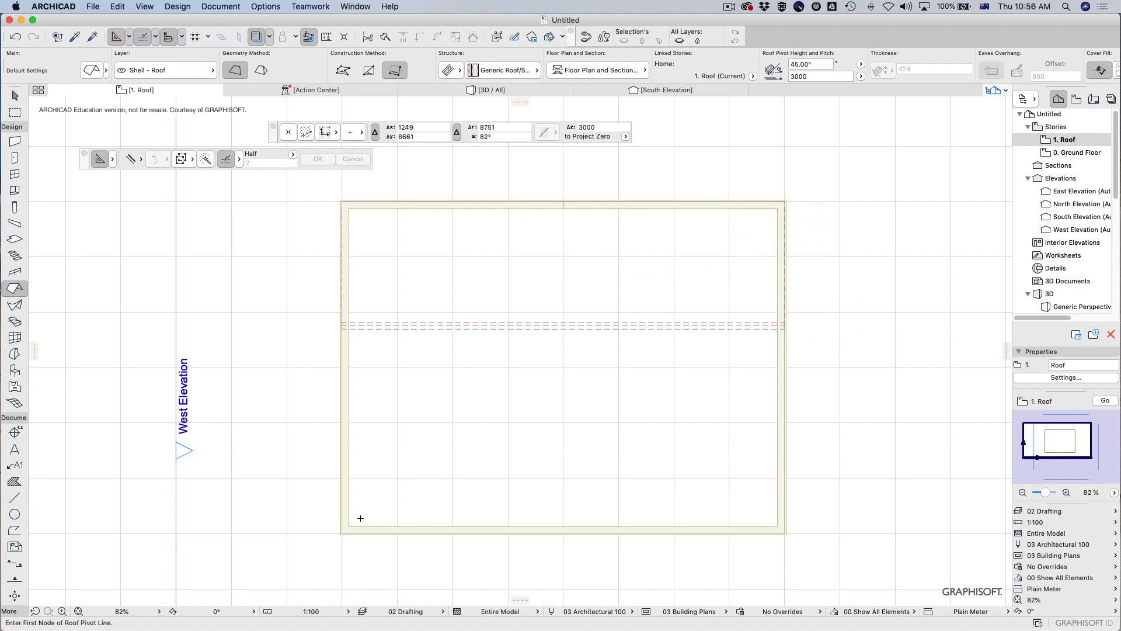
Step: Set the roof pitch to 15° and draw a rectangular single-plane roof from the south wall's outer face, rising northward across the full width
left_click_drag(796, 65, 750, 60)
type("1")
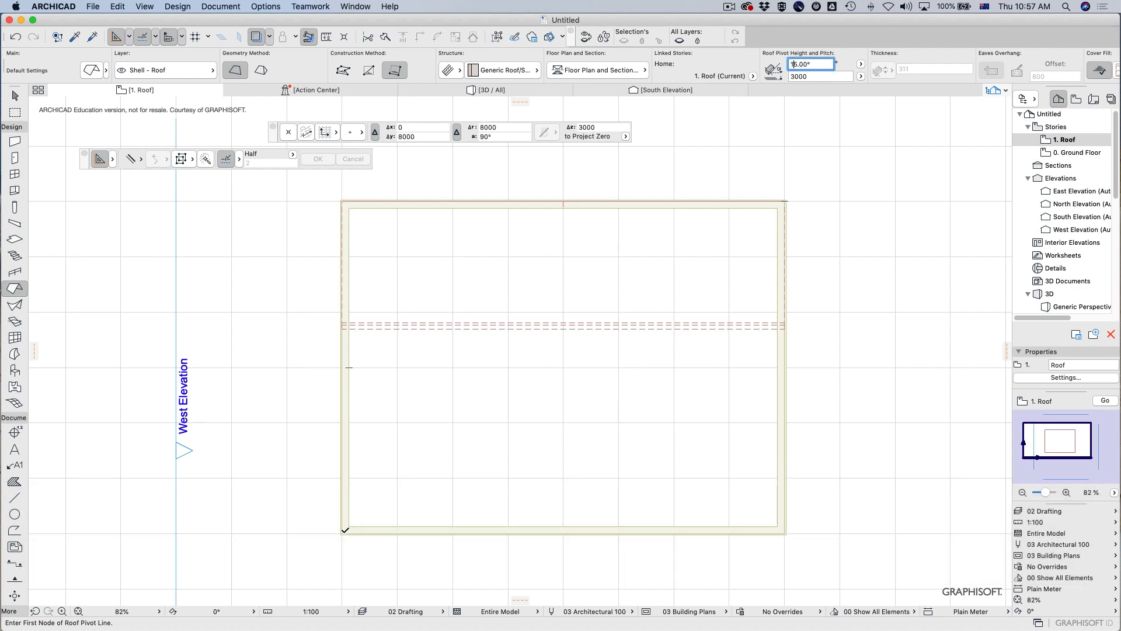
key("Escape")
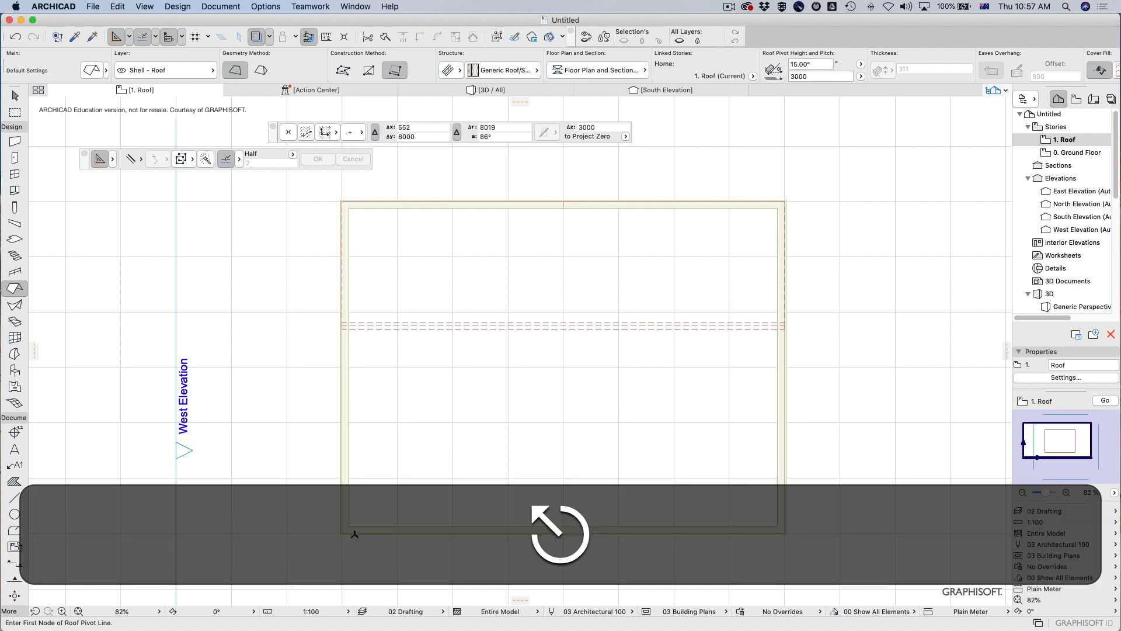
left_click(343, 533)
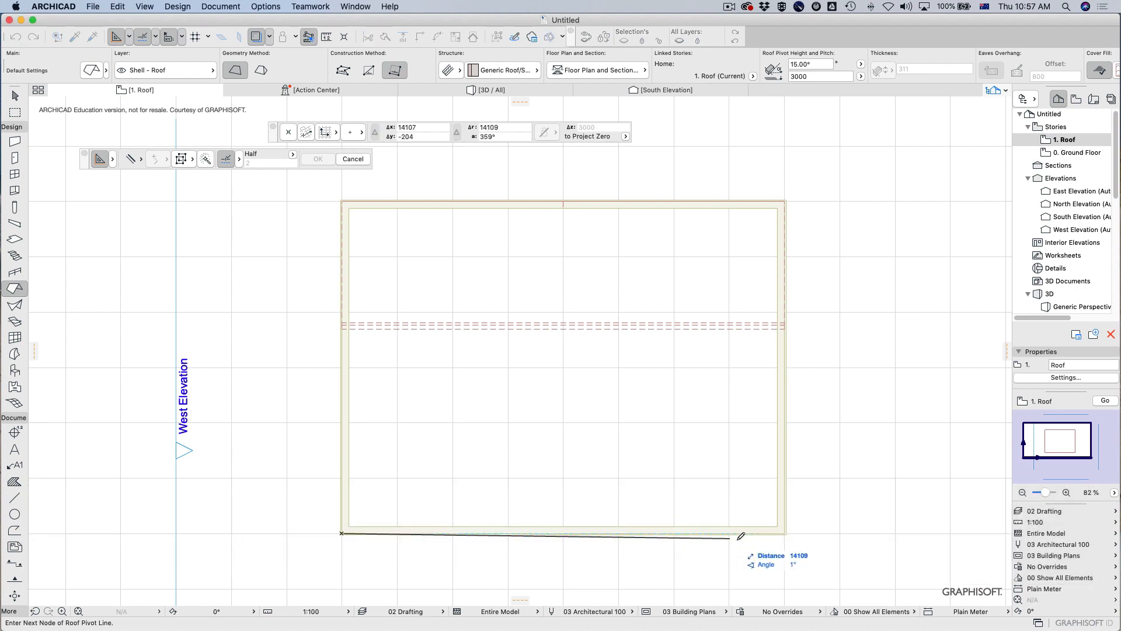
left_click(787, 531)
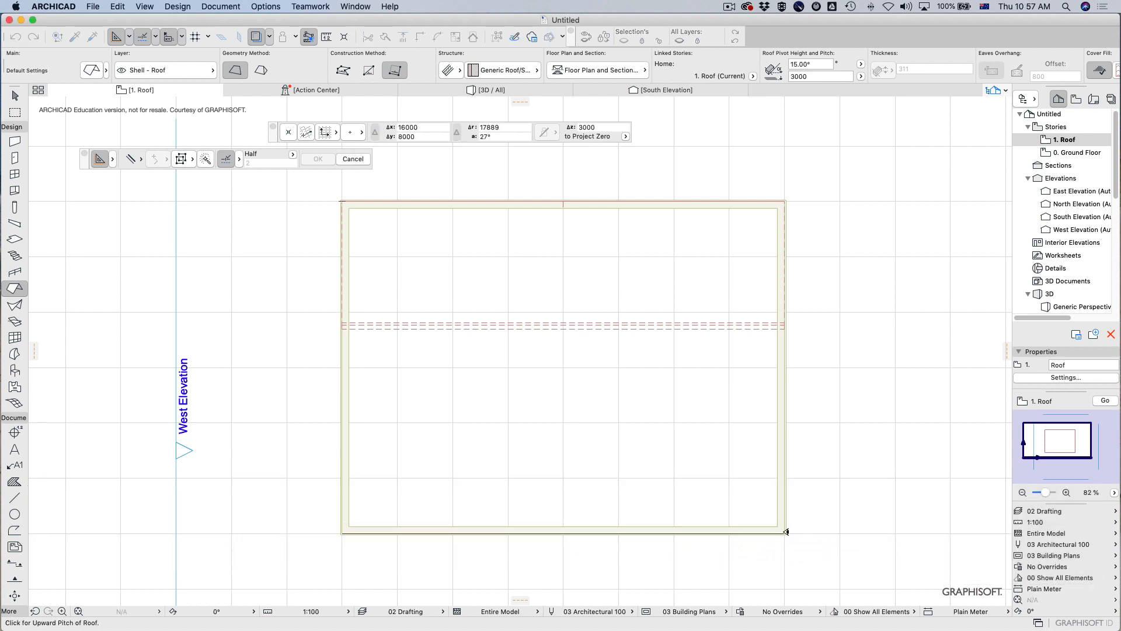
left_click(679, 440)
left_click(342, 532)
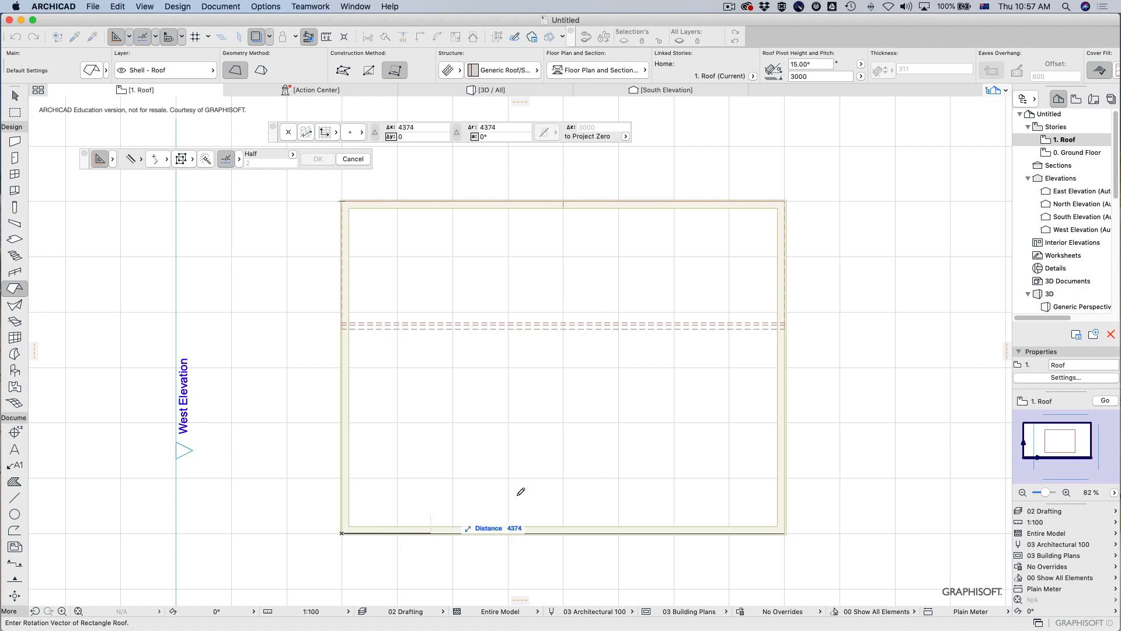
left_click(785, 532)
left_click(801, 437)
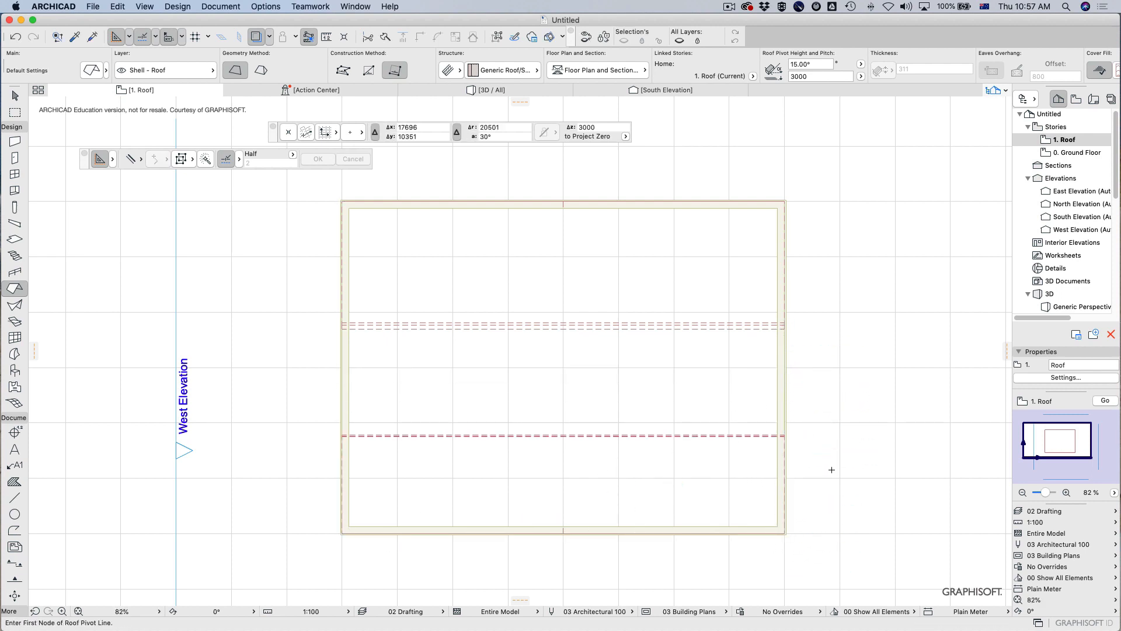
Step: Adjust the 45° north roof and the 15° south roof to each other along a common ridge, and check them in 3D
key("Escape")
left_click(640, 474)
left_click(613, 436)
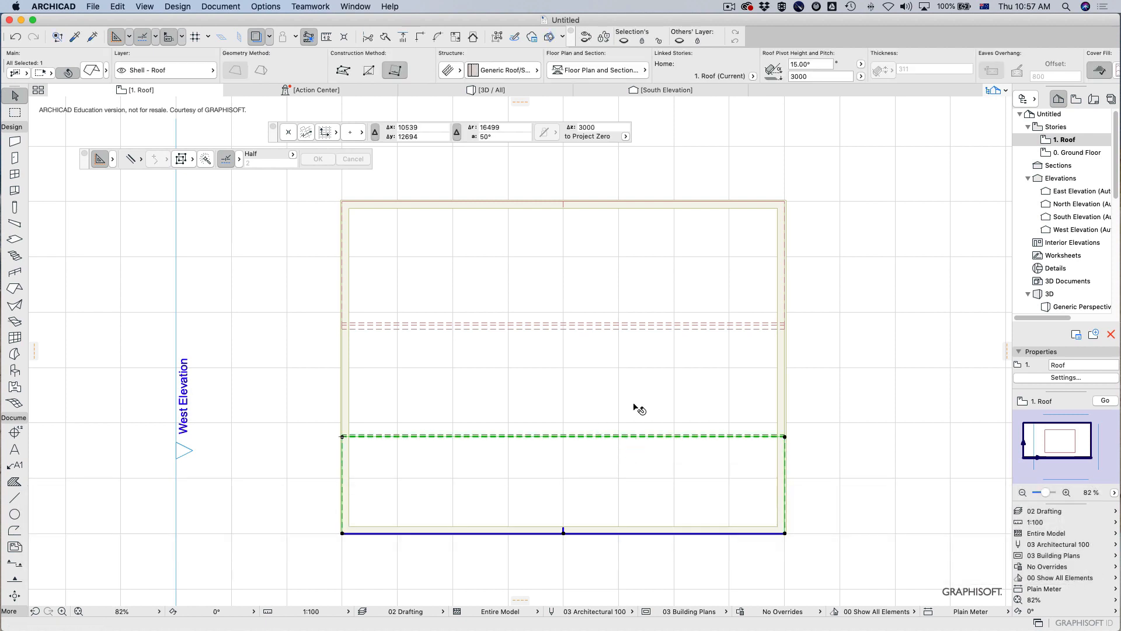
left_click(638, 325, "super")
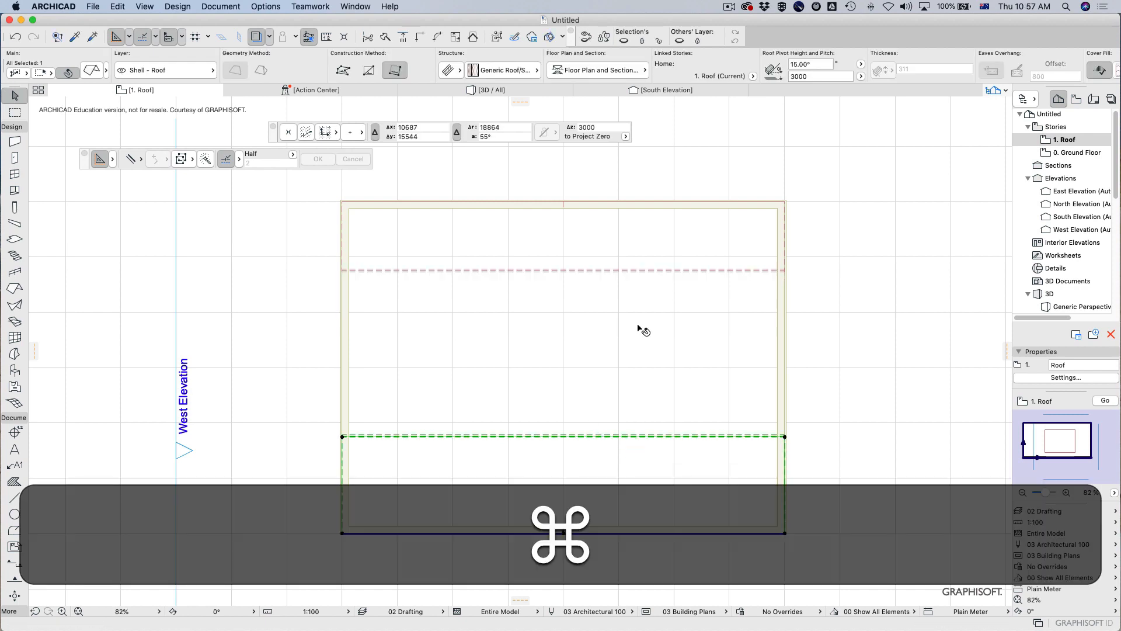
left_click(637, 270)
left_click(640, 434, "super")
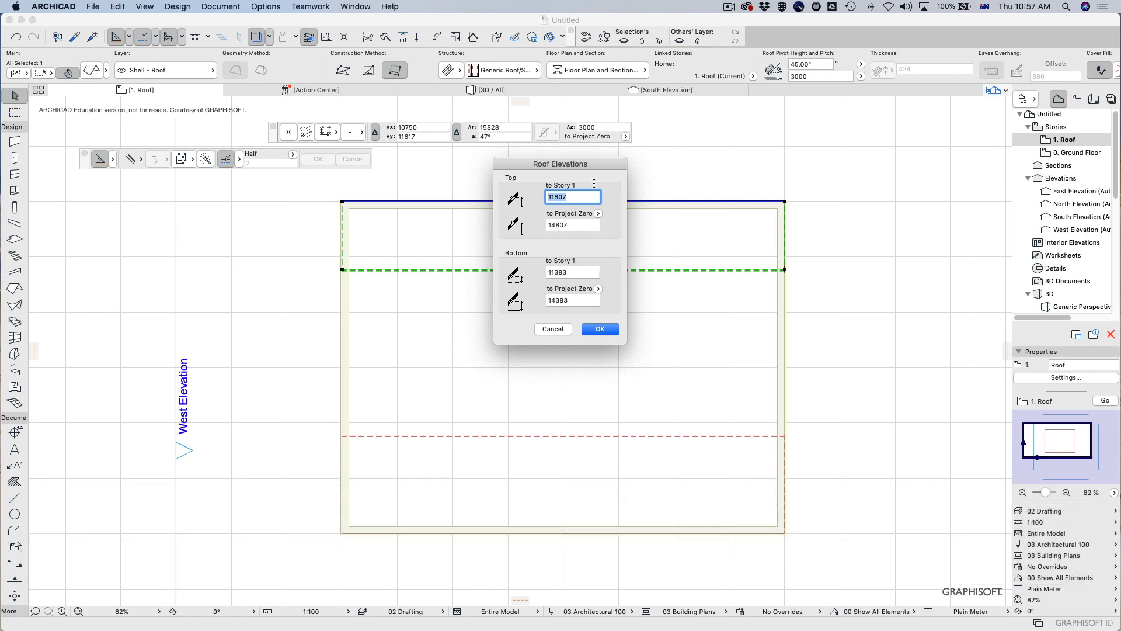
left_click(600, 329)
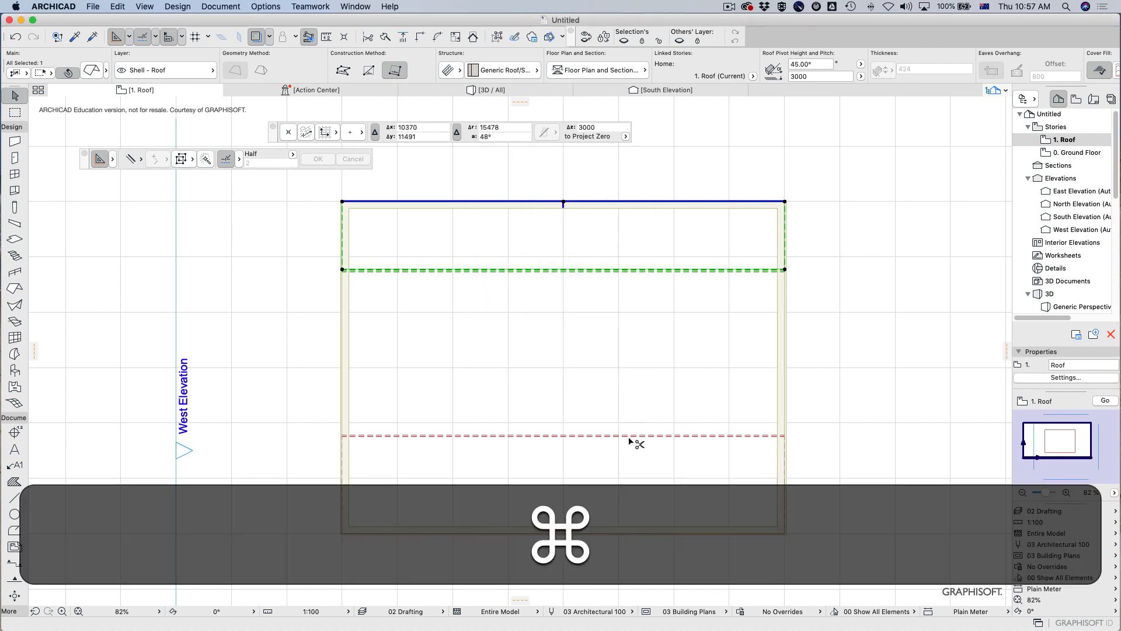
key("Escape")
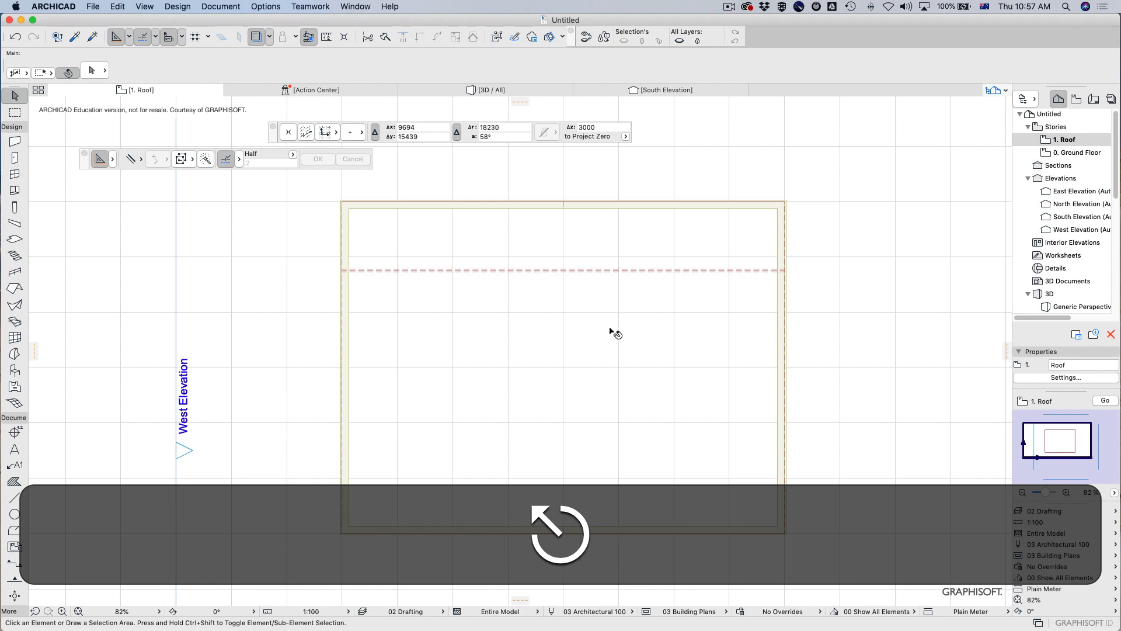
key("F3")
key("F2")
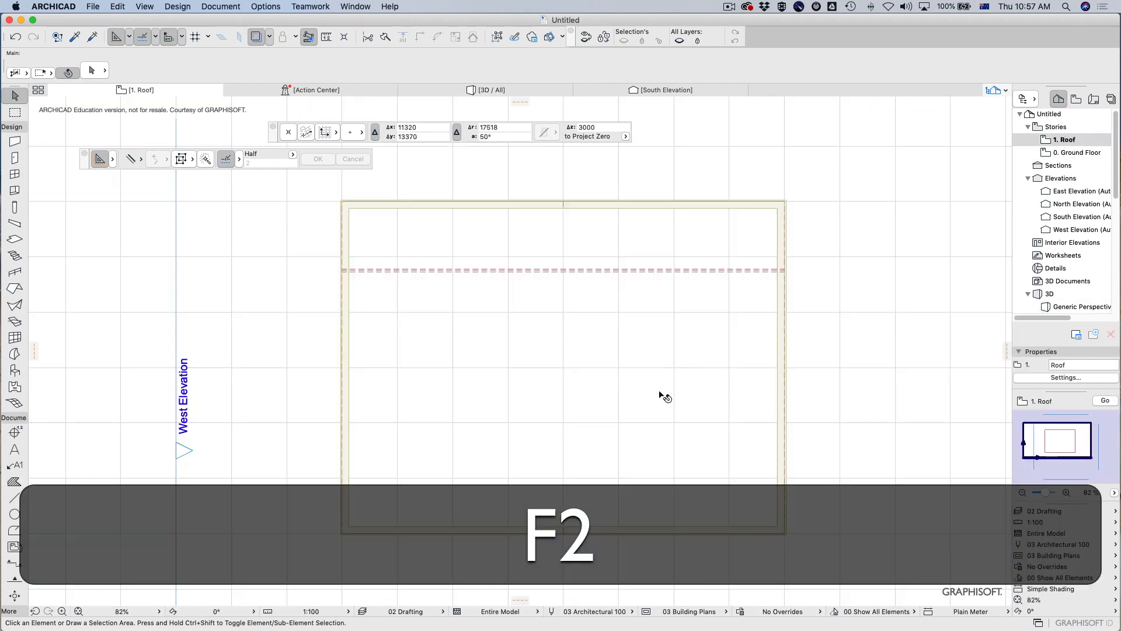
left_click(646, 270)
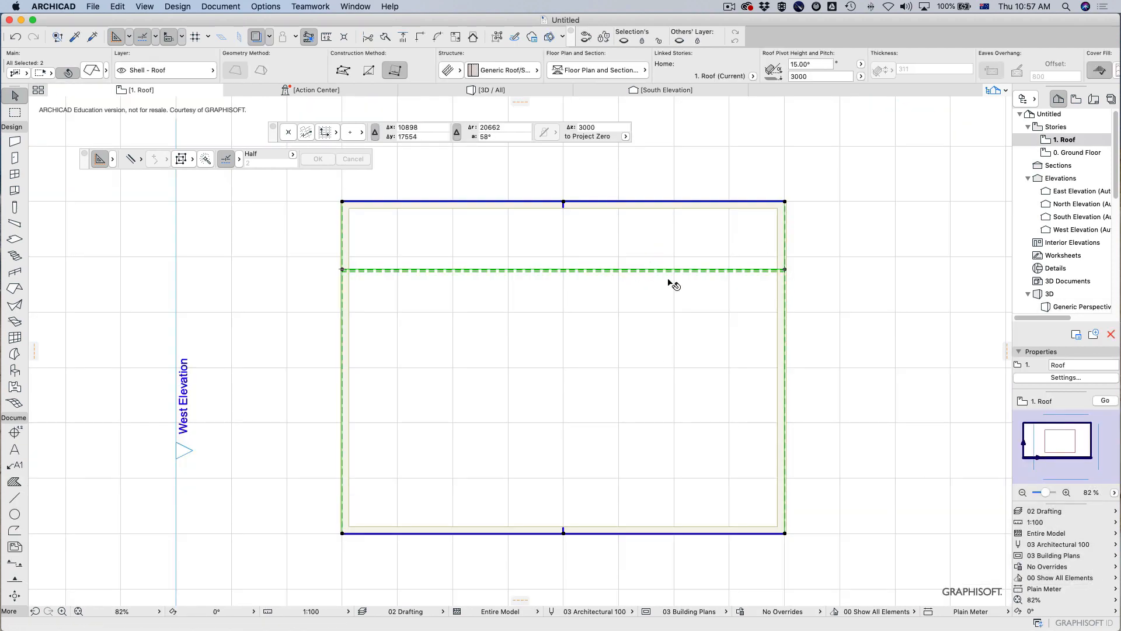
key("Escape")
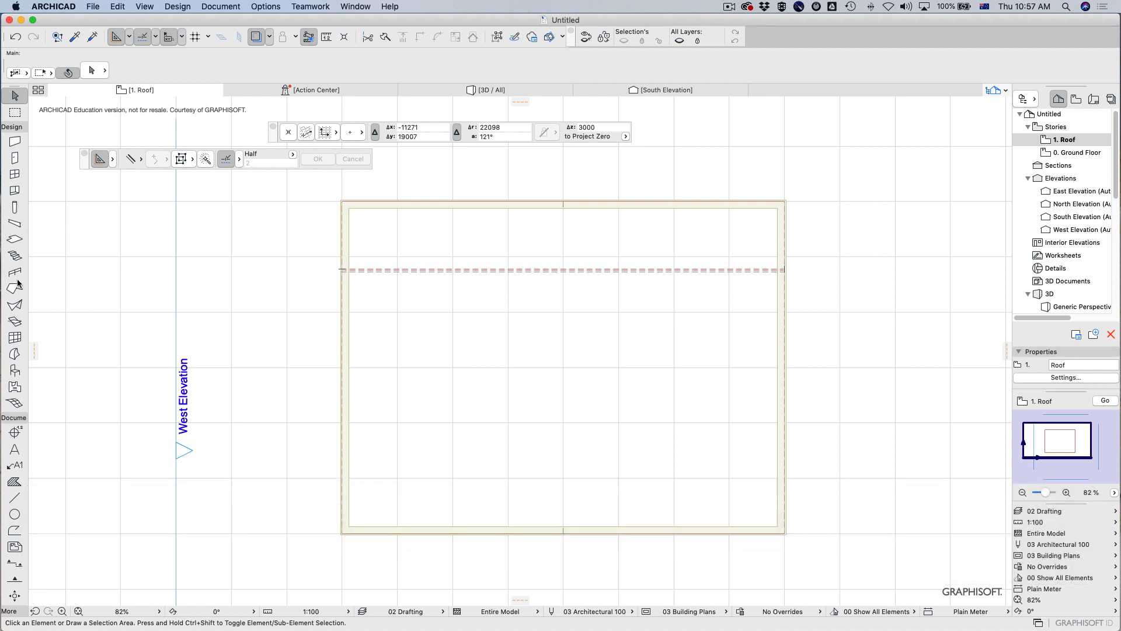
Step: Set the height of both roof planes above the home story to 0 and check them in 3D
left_click(16, 288)
key("super+a")
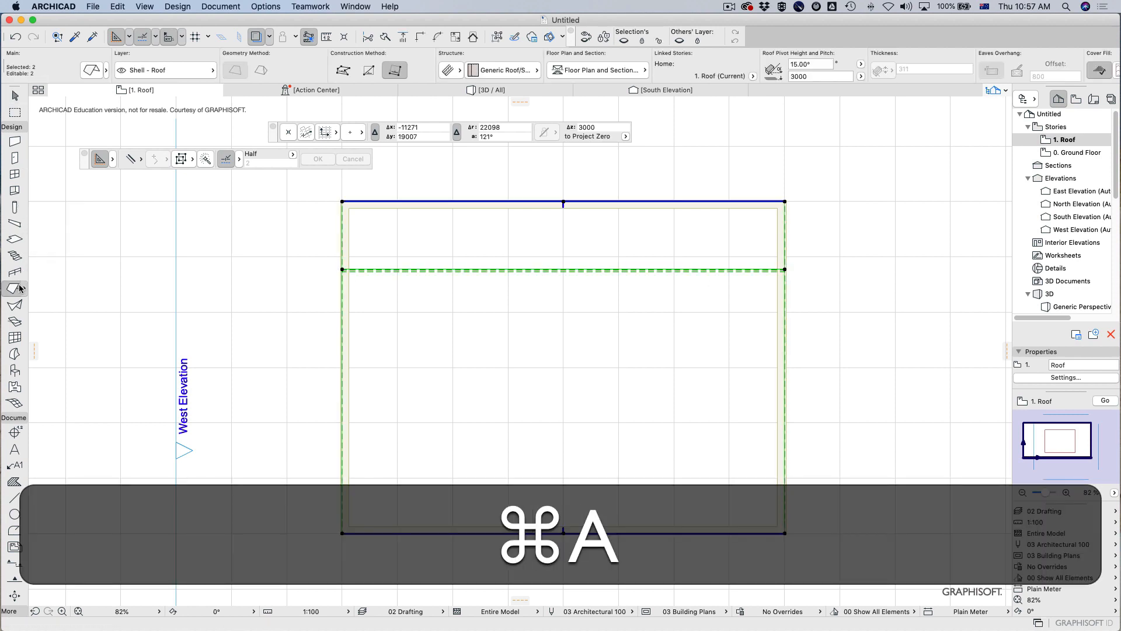
left_click(92, 70)
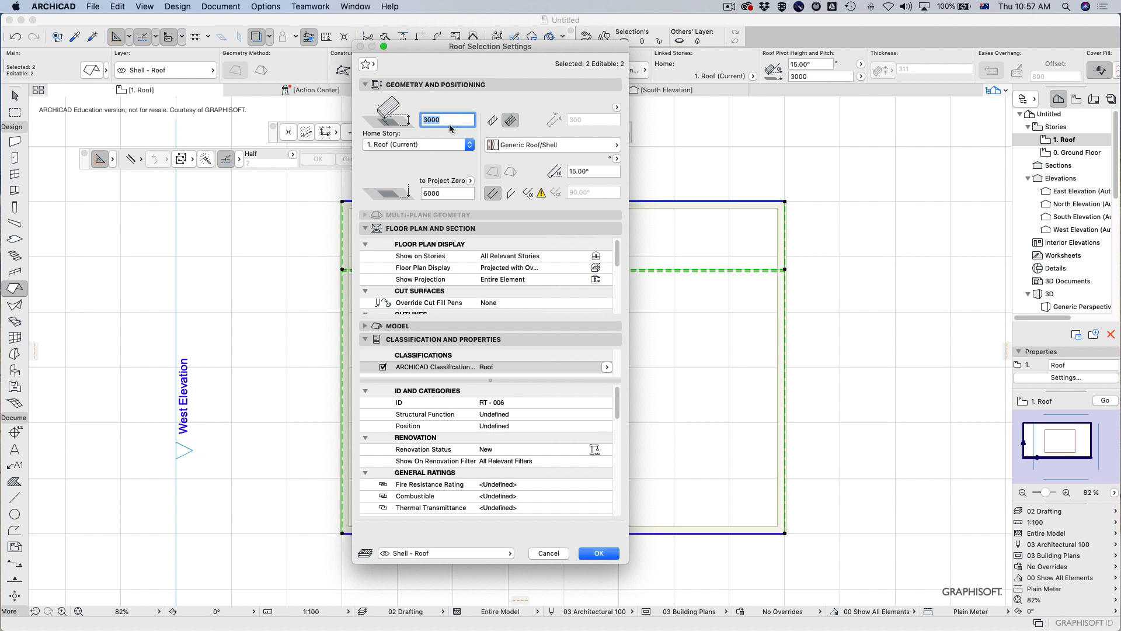
type("0")
left_click(607, 552)
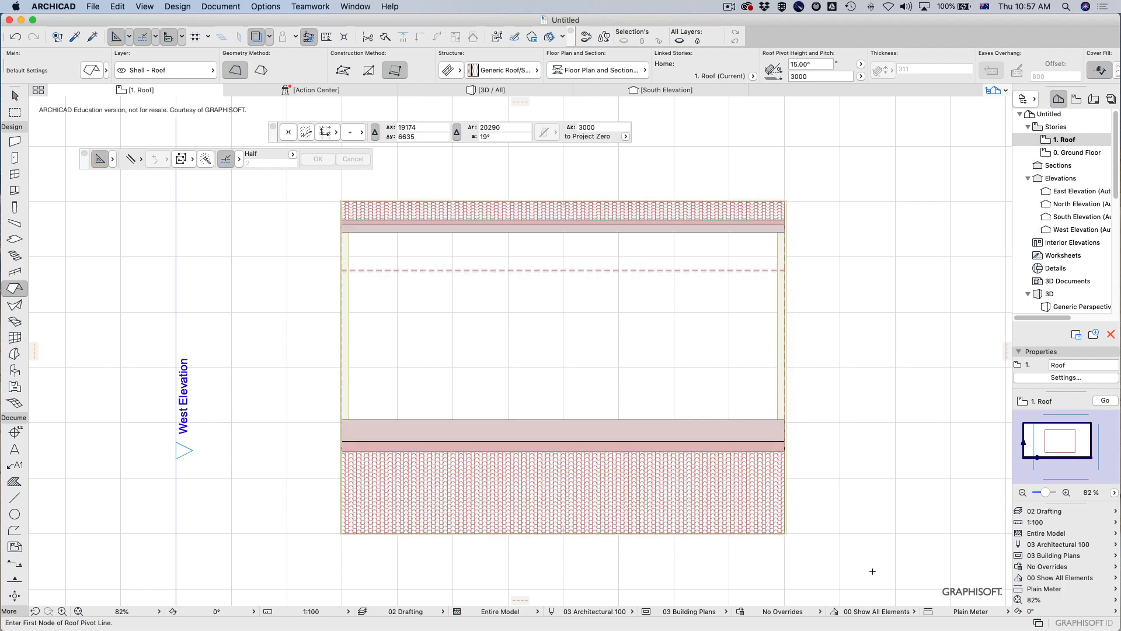
key("F3")
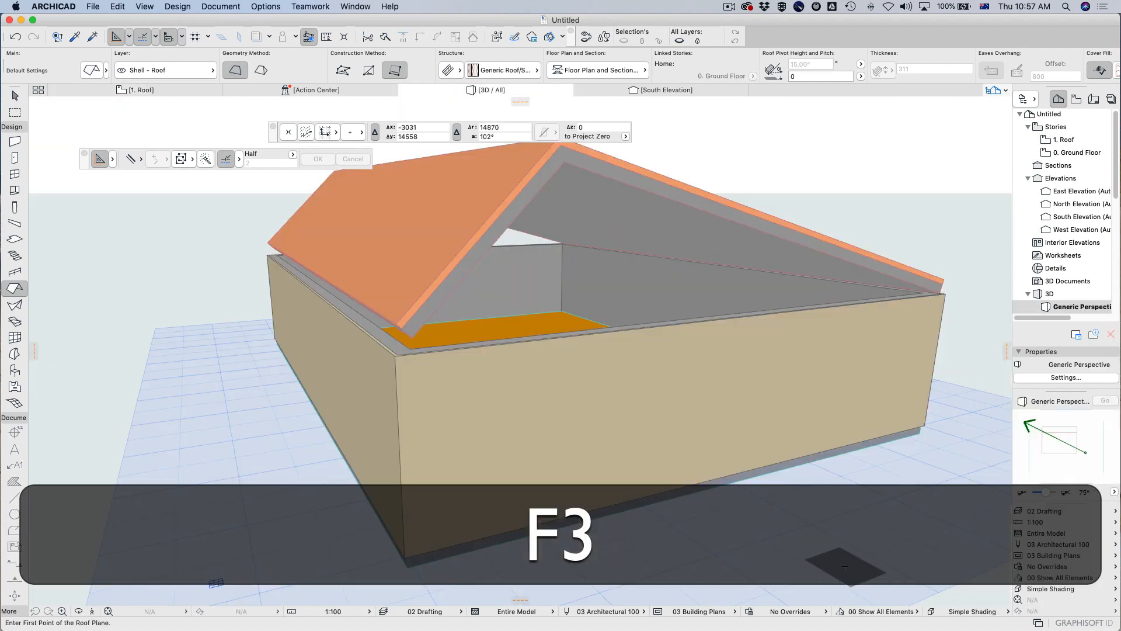
key("F2")
key("Escape")
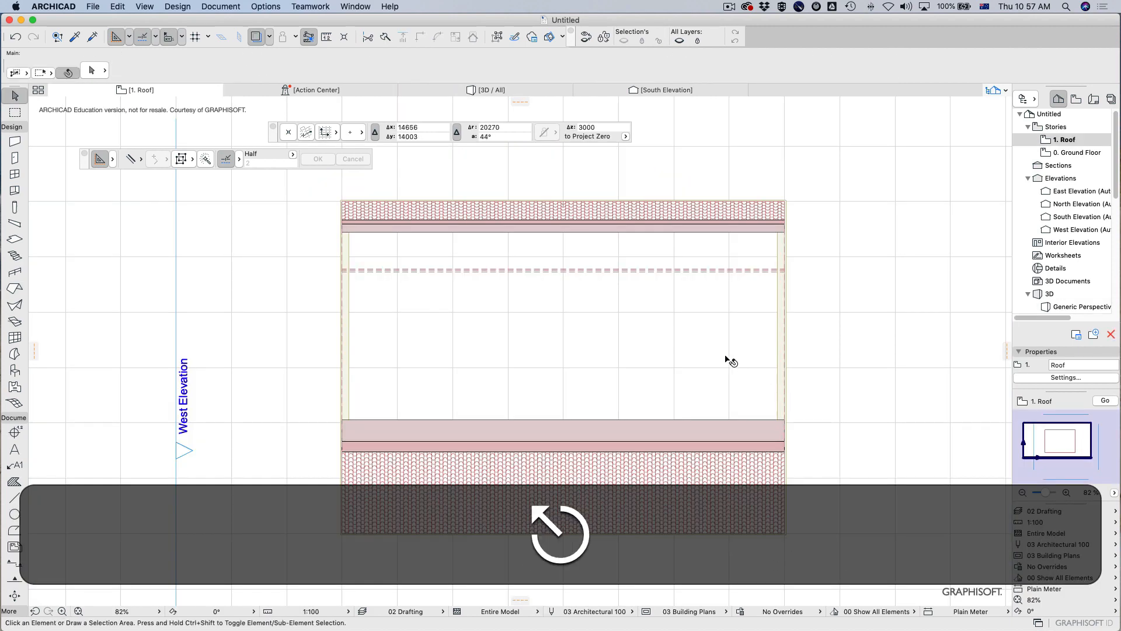
Step: Try to offset only the east edge of the lower roof plane outward by 500 mm, and undo it
left_click(700, 278)
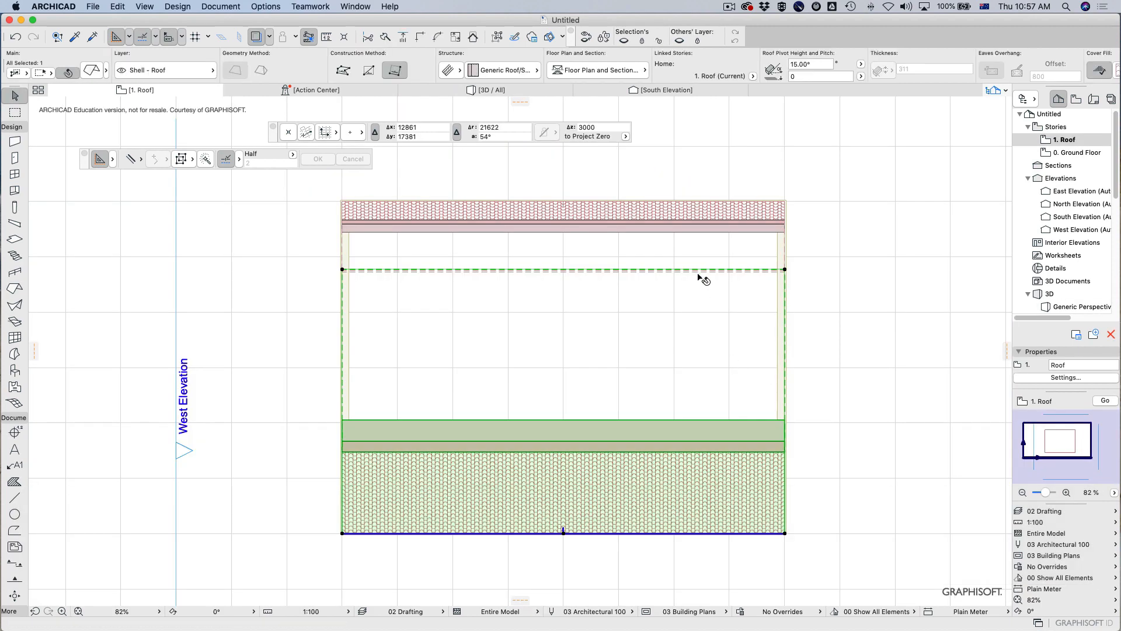
left_click(785, 353)
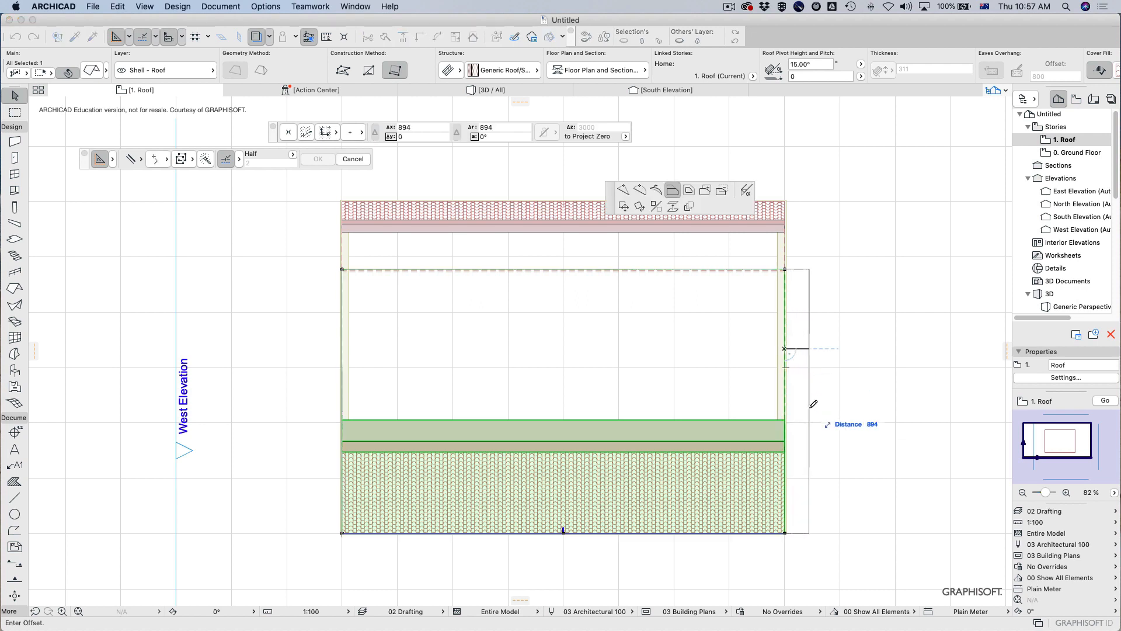
type("d500")
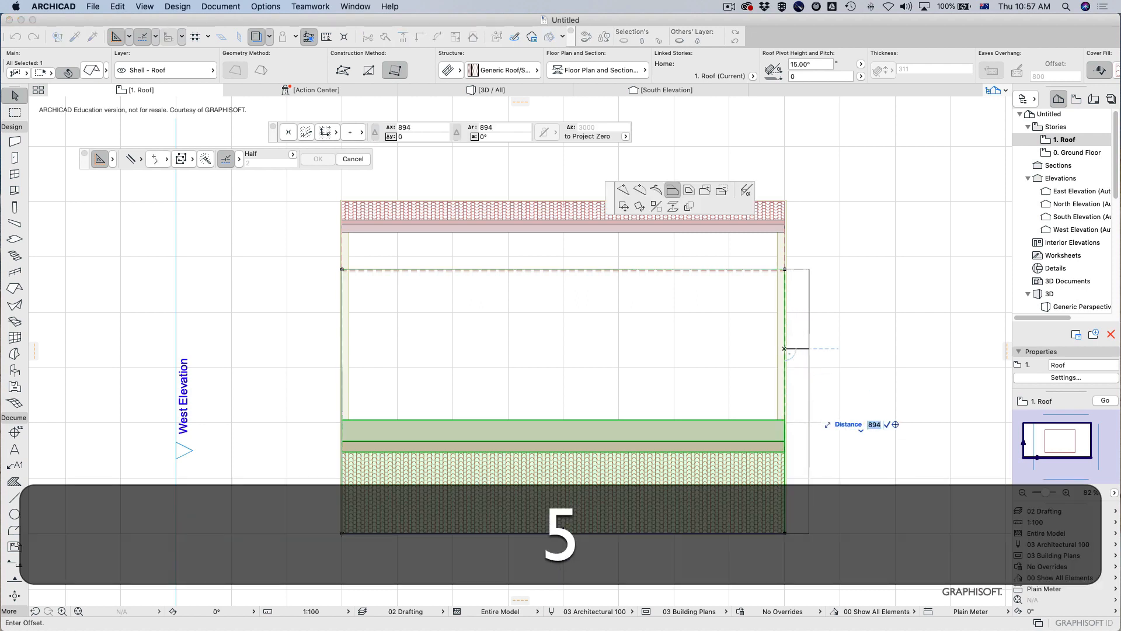
key("Return")
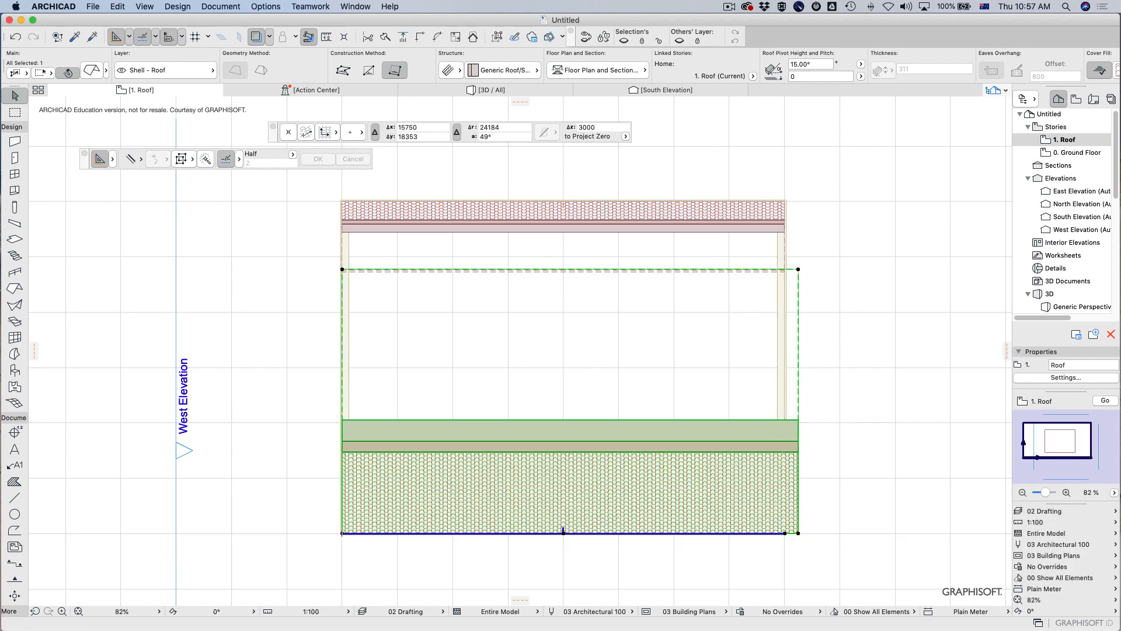
left_click(564, 202)
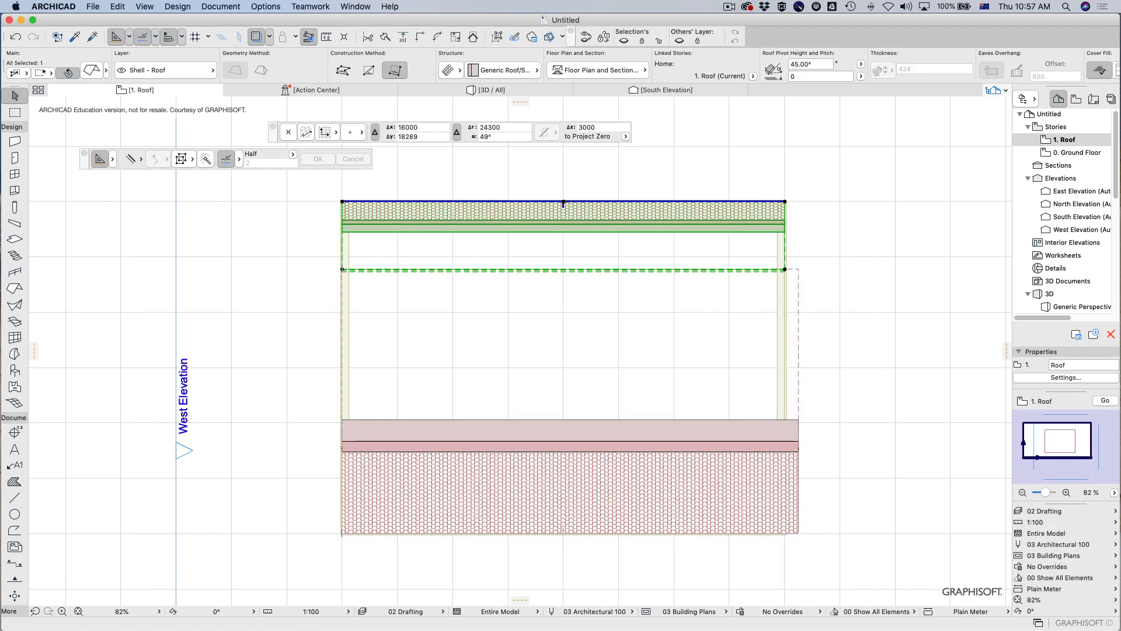
left_click(784, 249)
key("super+z")
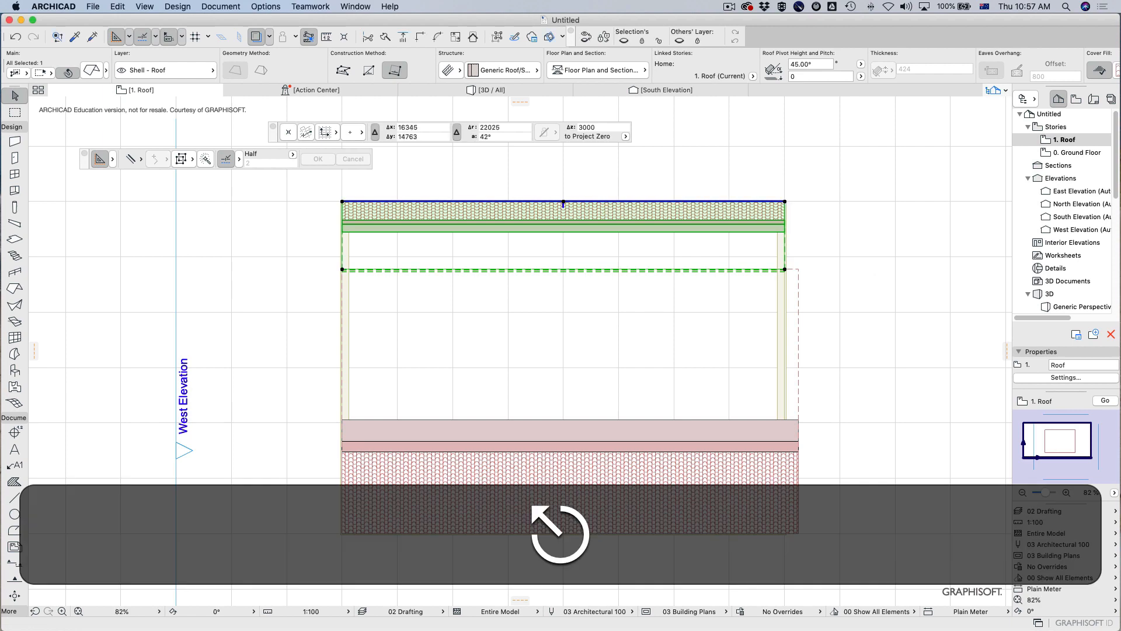
Step: Offset all edges of the 15° roof plane outward by 500 mm
left_click(785, 338)
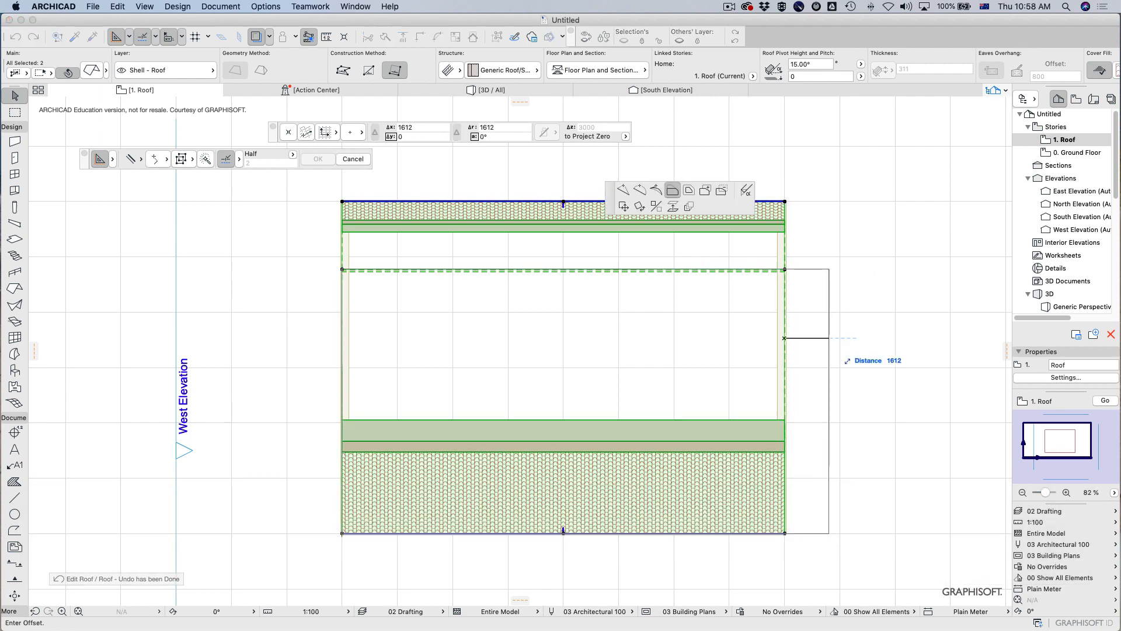
left_click(690, 190)
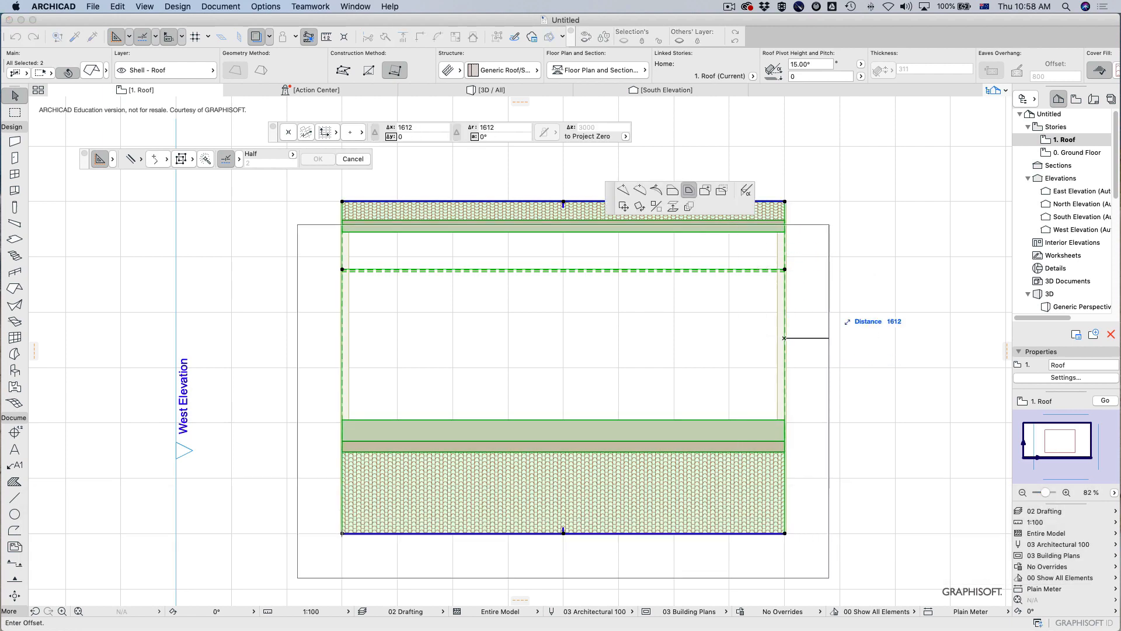
type("d500")
key("Return")
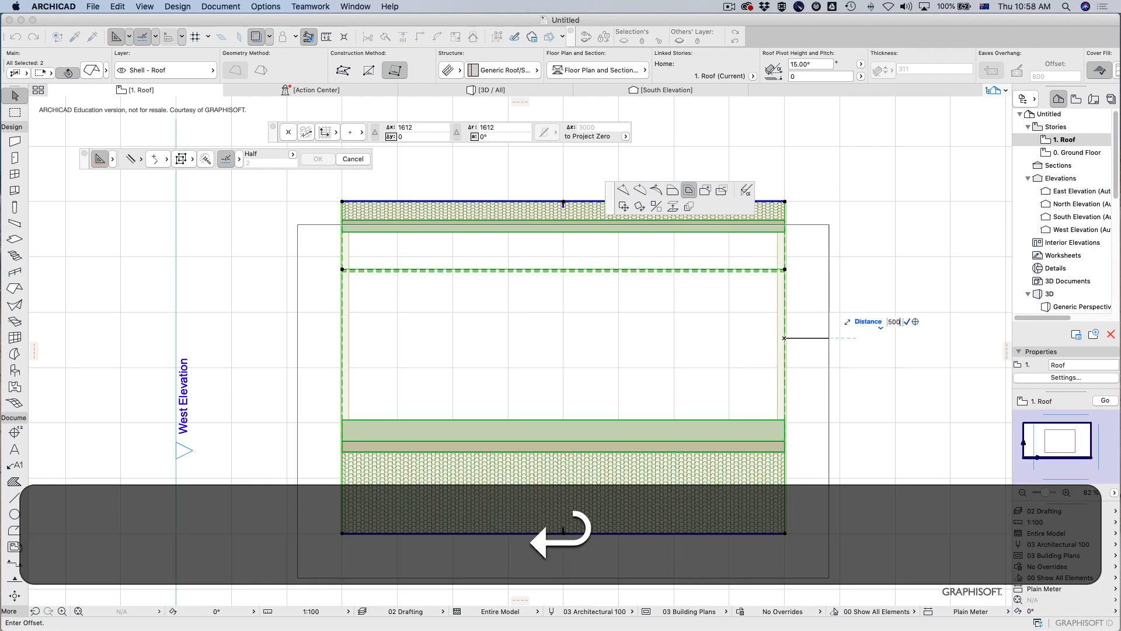
key("Escape")
key("Escape")
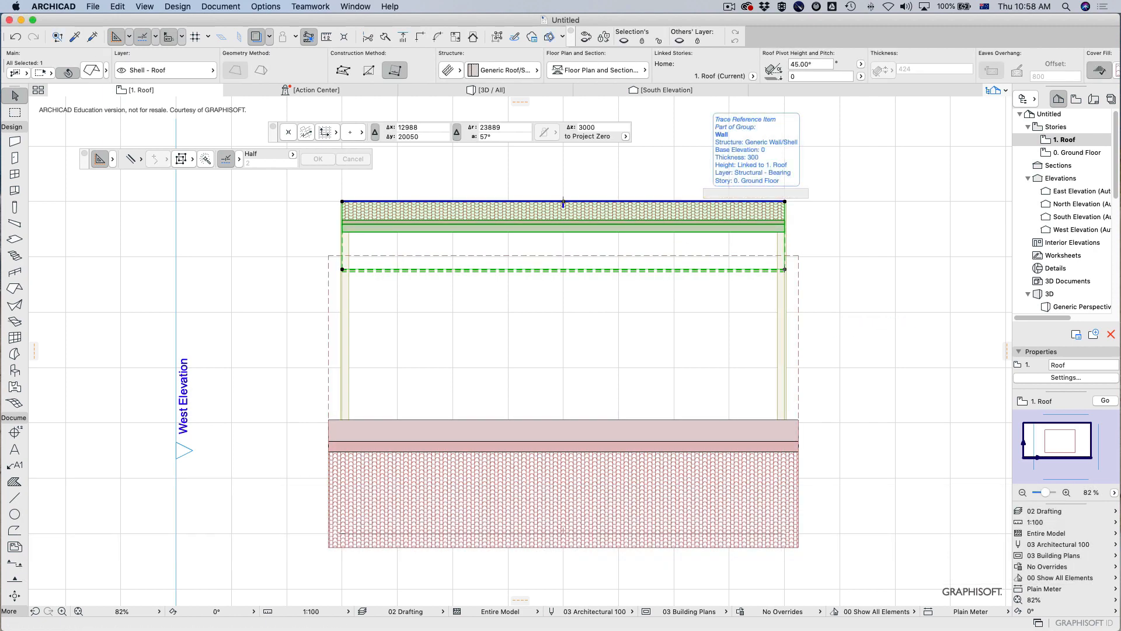
Step: Offset all edges of the 45° roof plane outward by 500 mm
key("super+z")
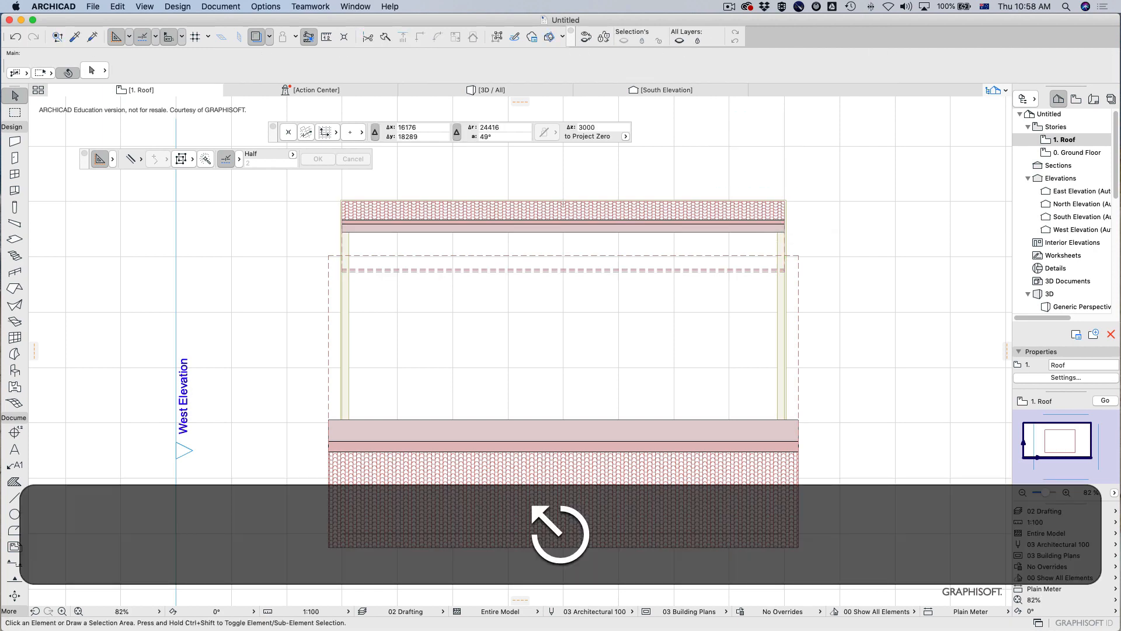
left_click(785, 246)
left_click(784, 245)
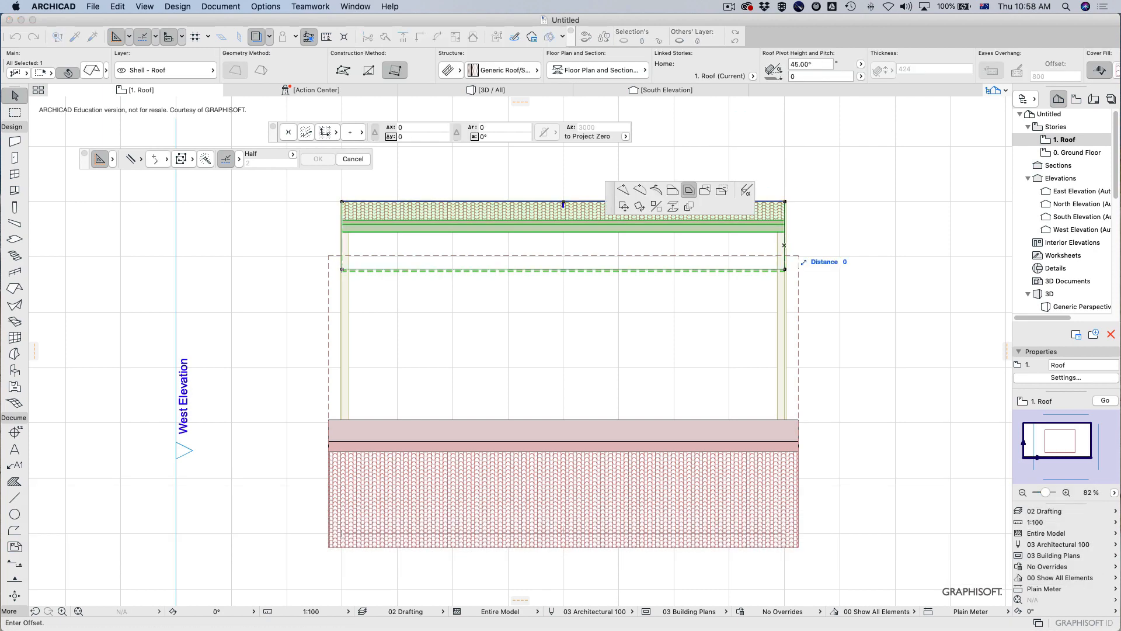
type("500")
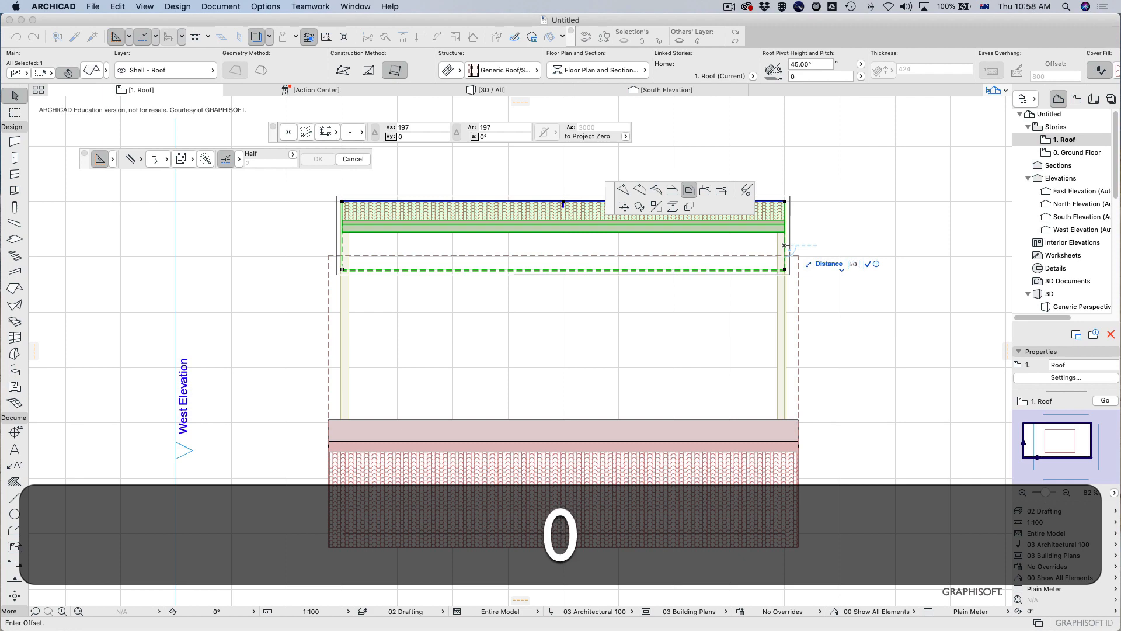
key("Return")
key("Escape")
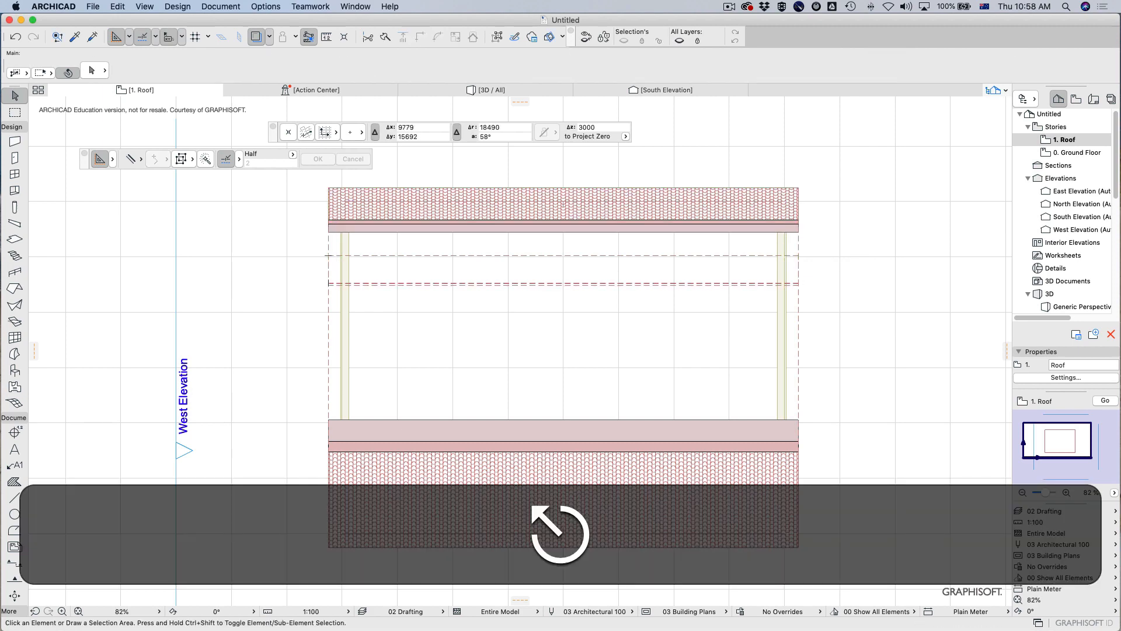
Step: Trim the two overlapping roof planes to each other along a shared ridge line and check the join in 3D
key("F3")
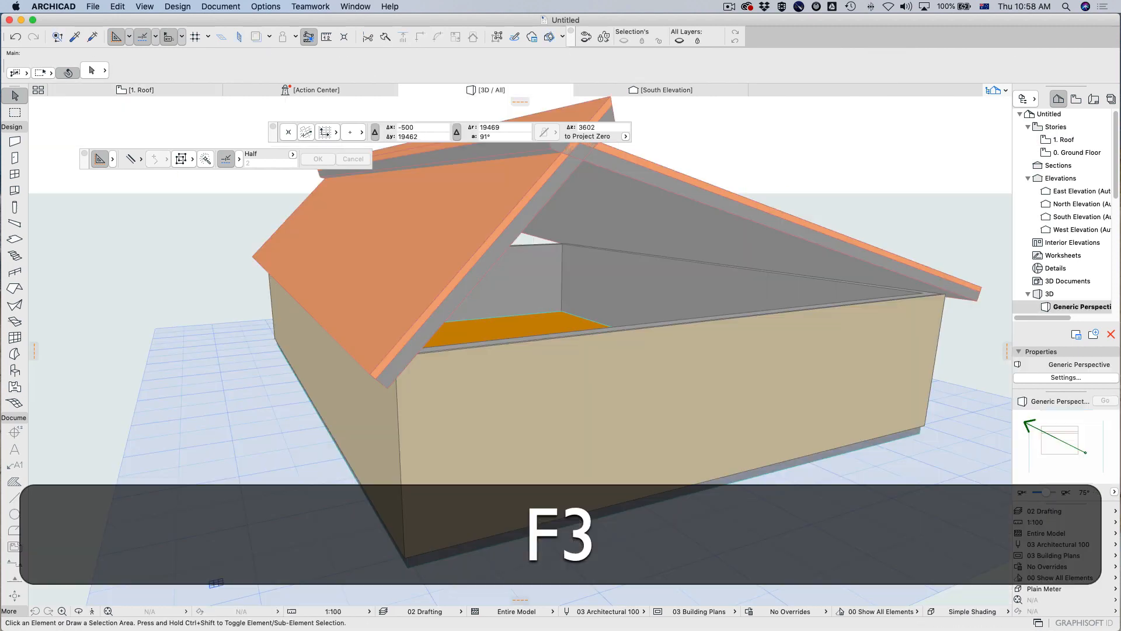
key("F2")
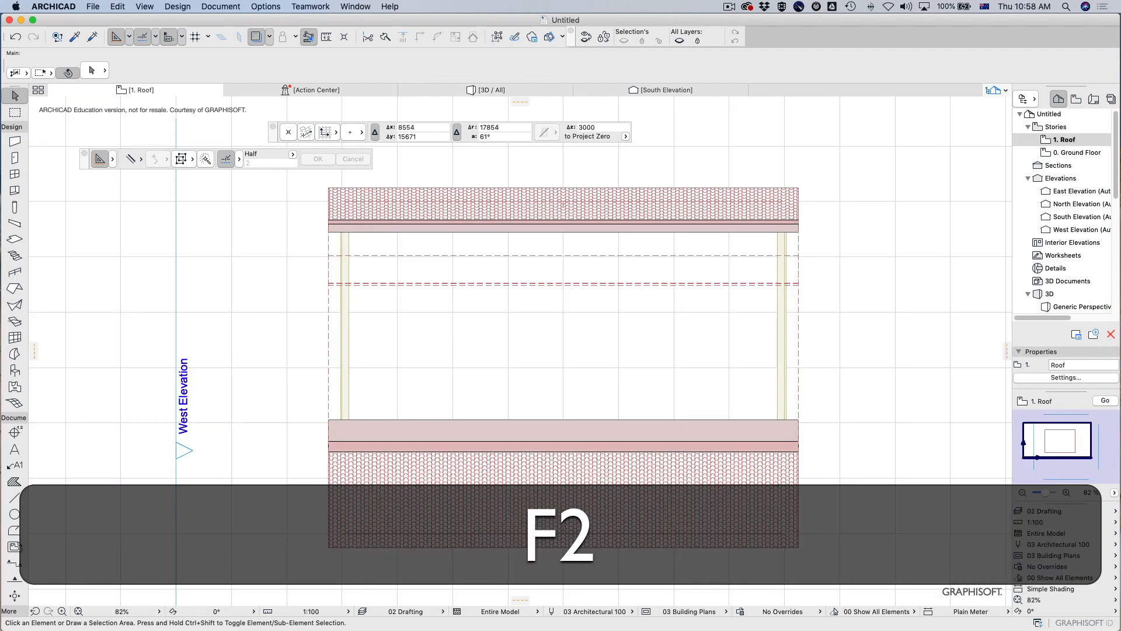
key("super+z")
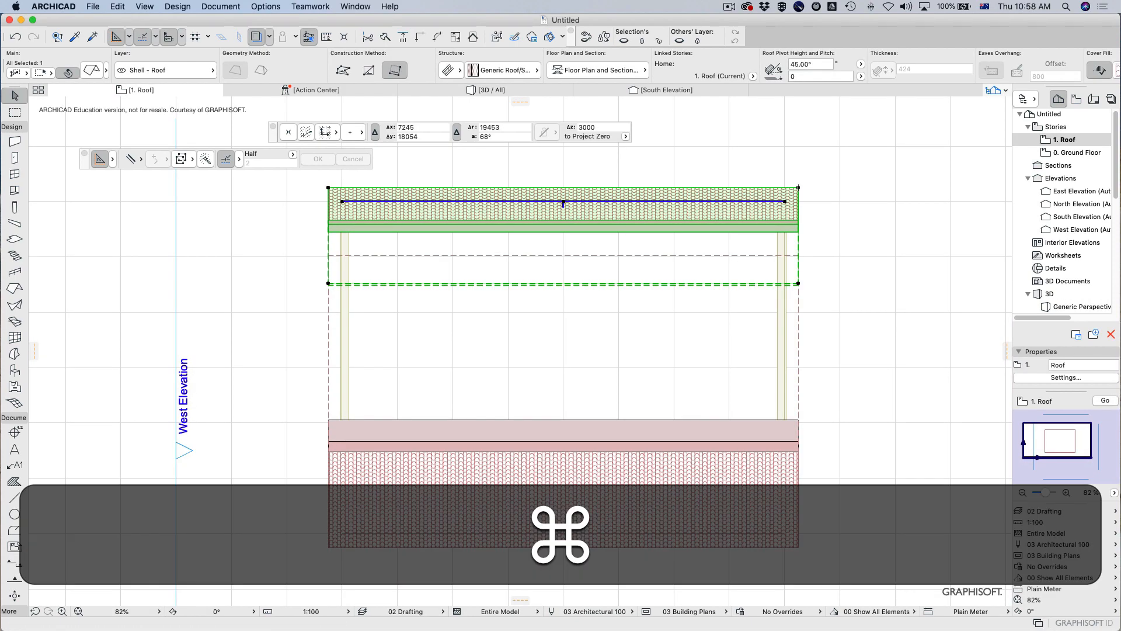
key("super+z")
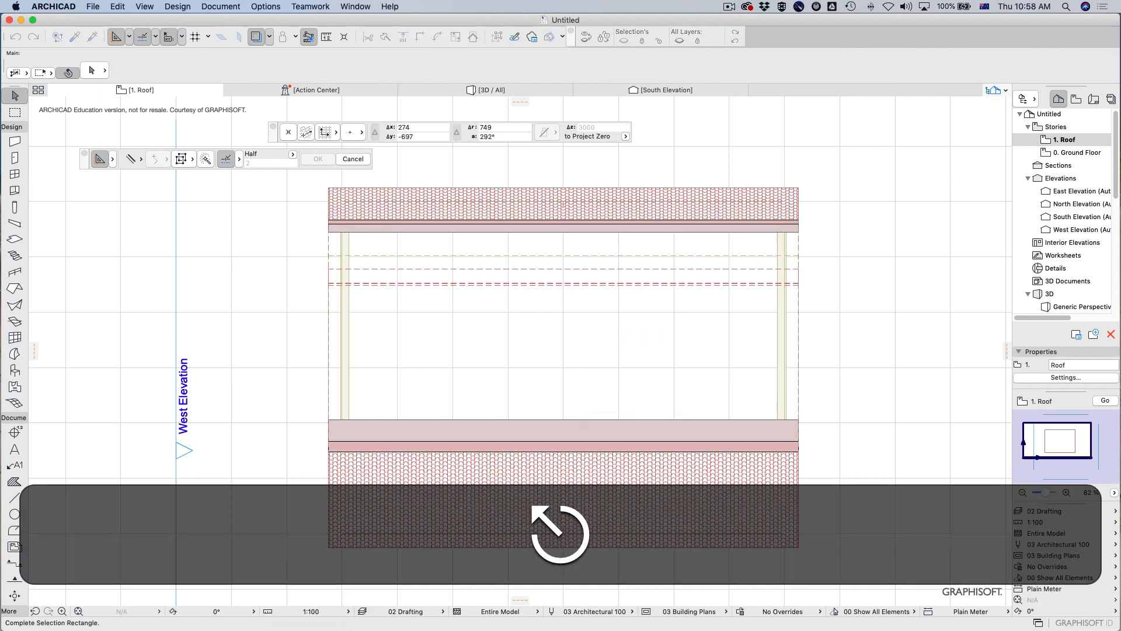
key("super+z")
left_click(560, 256, "super")
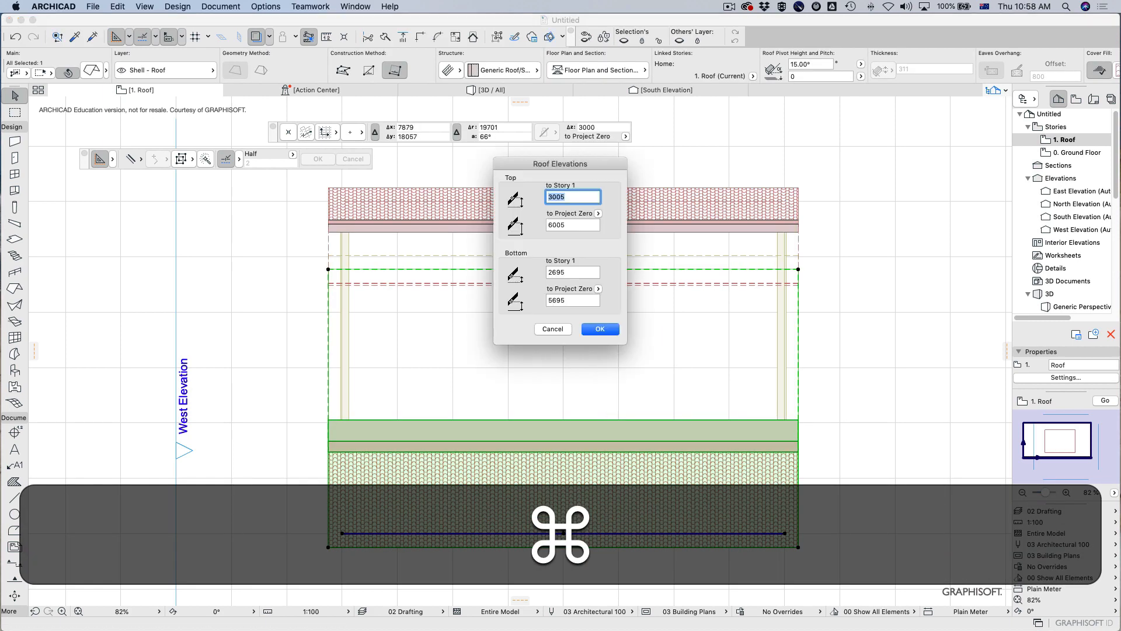
left_click(553, 328)
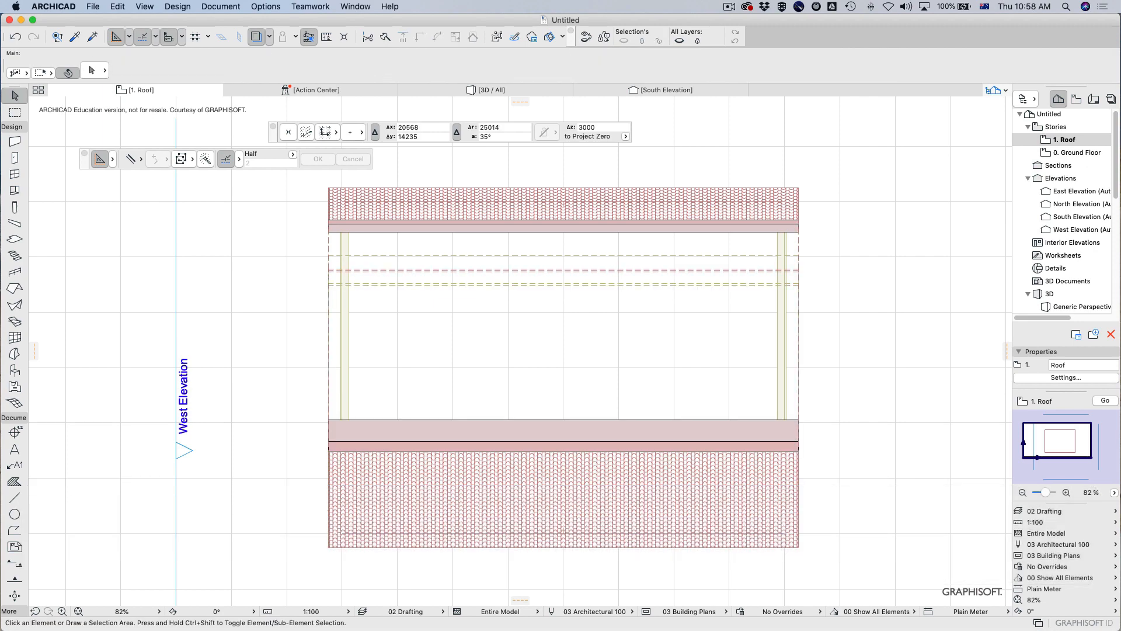
key("F3")
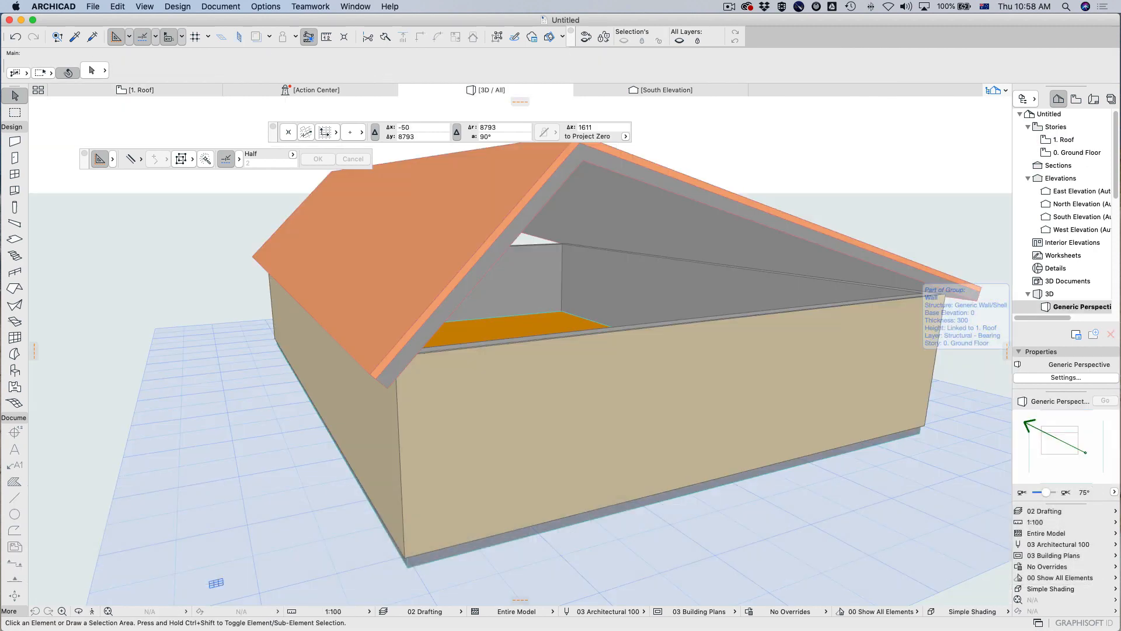
key("F2")
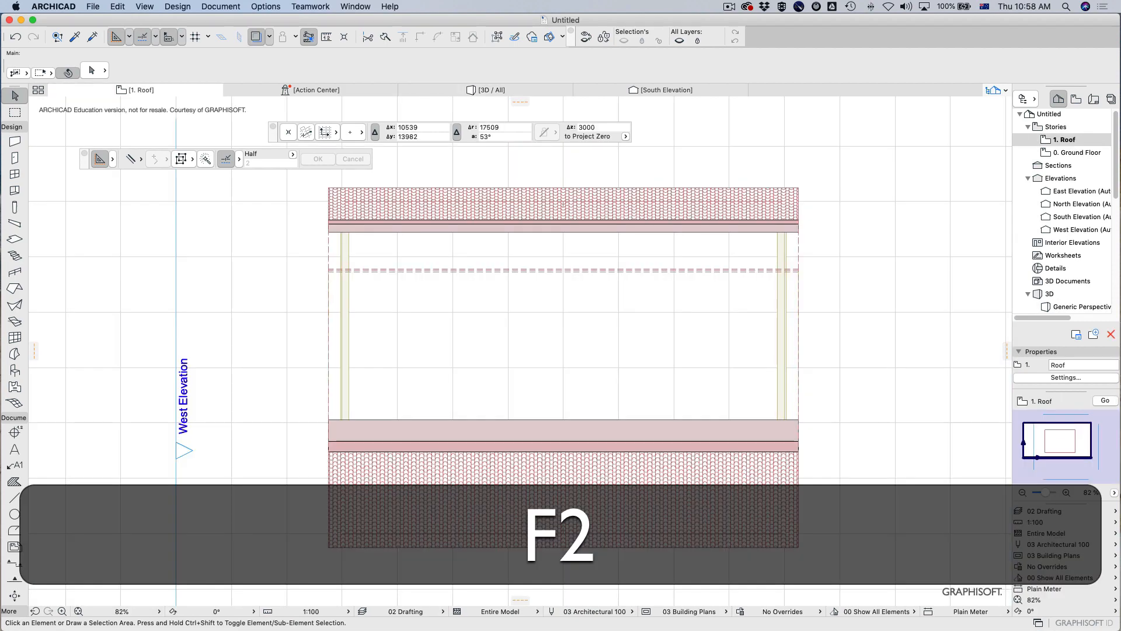
Step: Try to trim all four walls in 3D to the 15° roof plane, keeping the part beneath it, and undo the trim
key("F3")
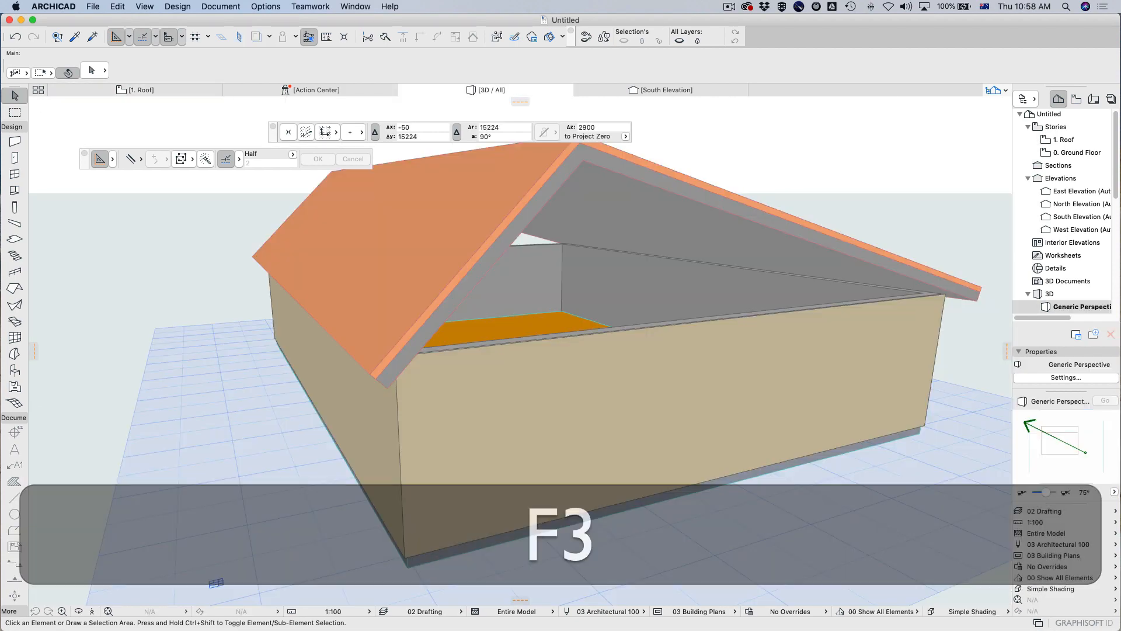
key("super+a")
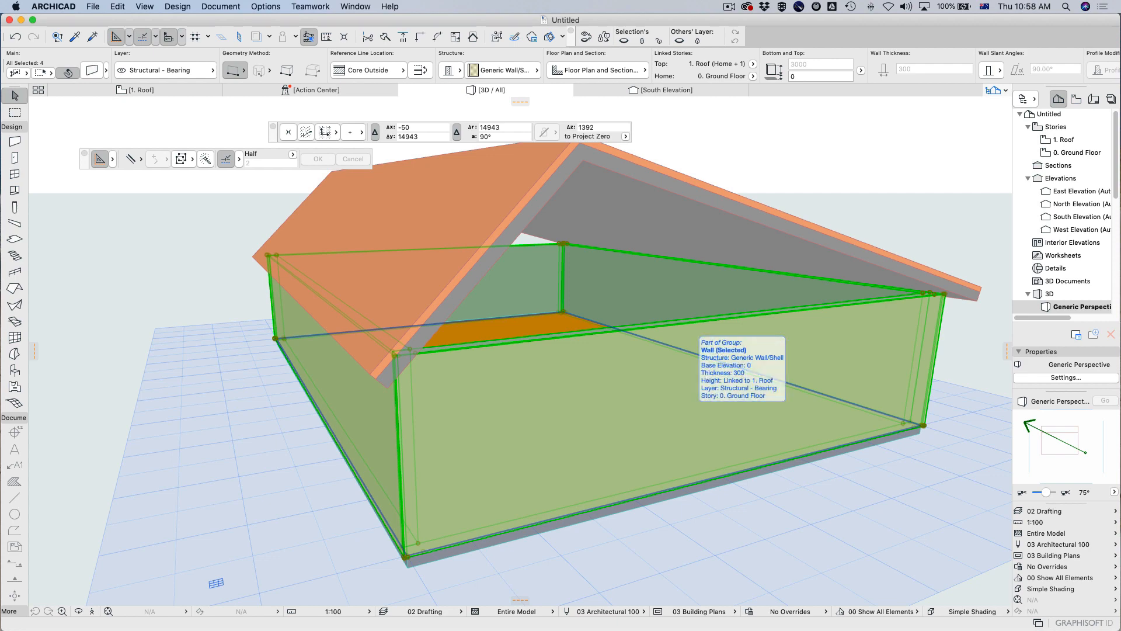
left_click(177, 6)
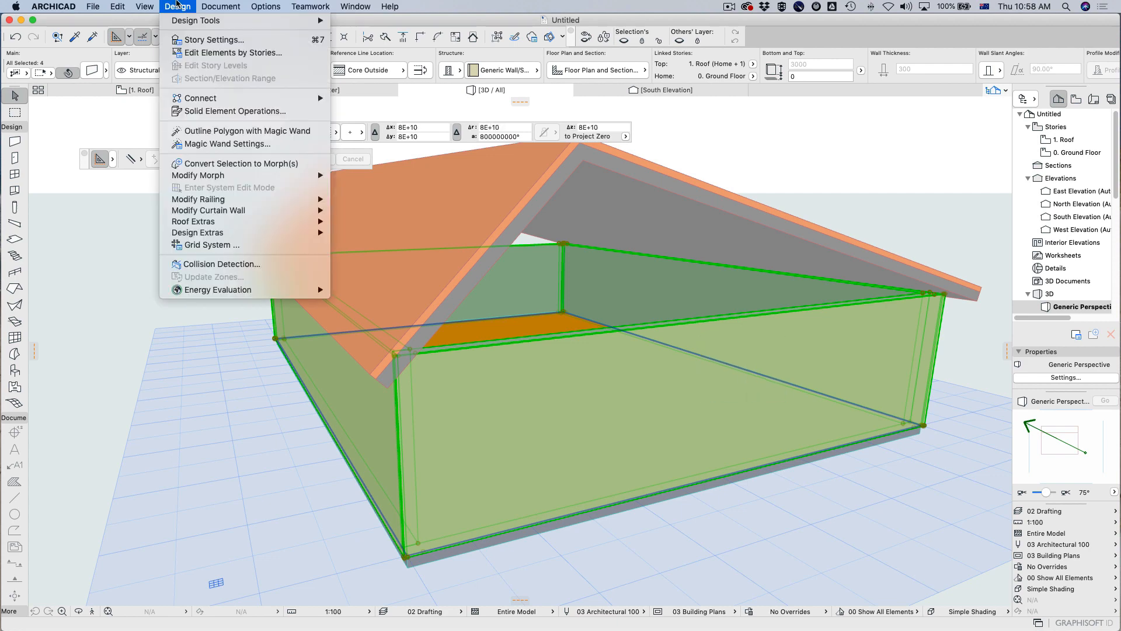
mouse_move(201, 99)
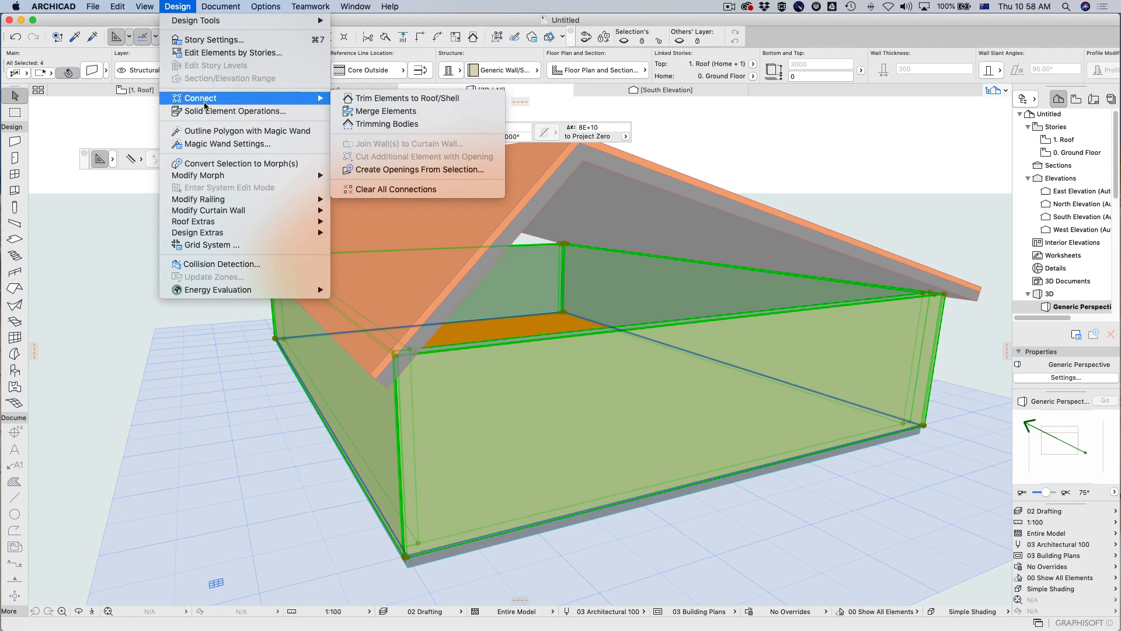
left_click(412, 99)
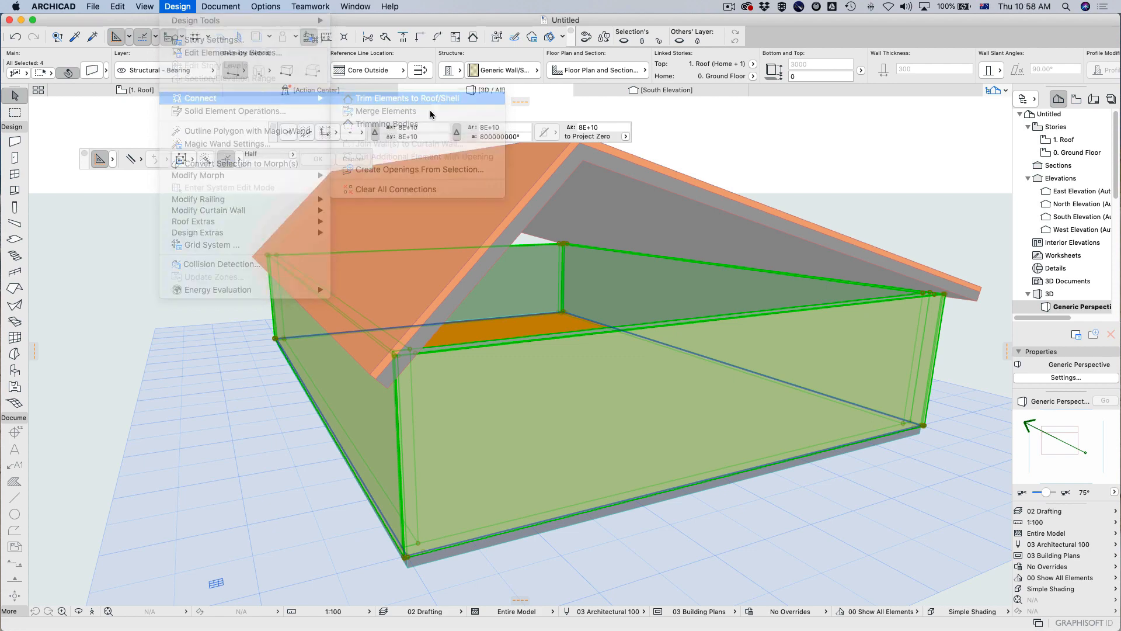
left_click(661, 206)
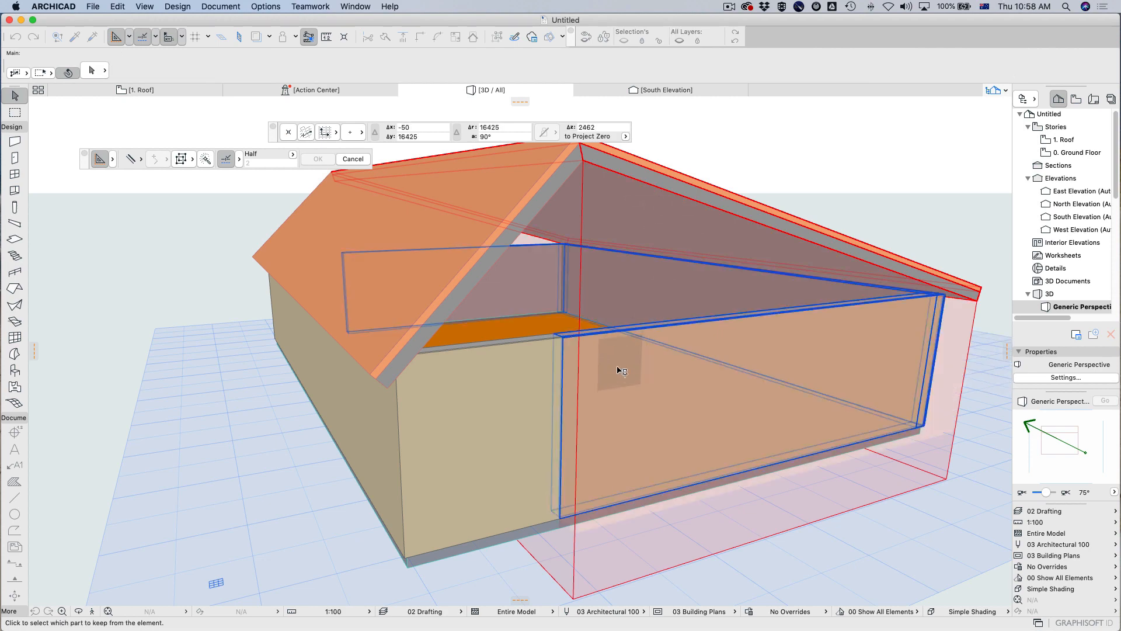
left_click(626, 421)
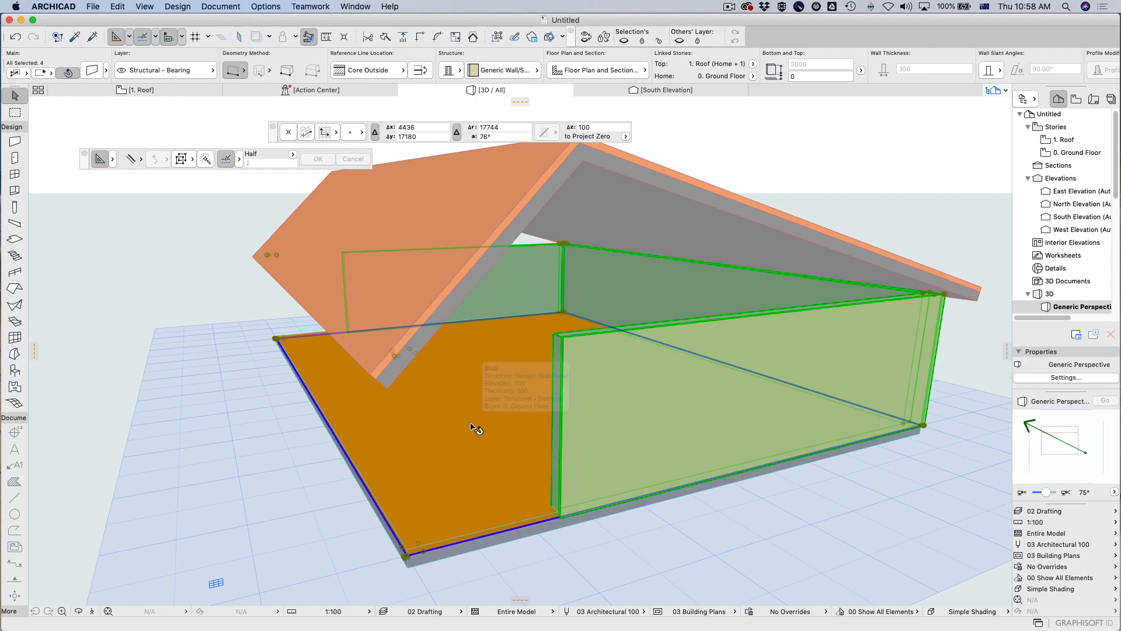
key("super+z")
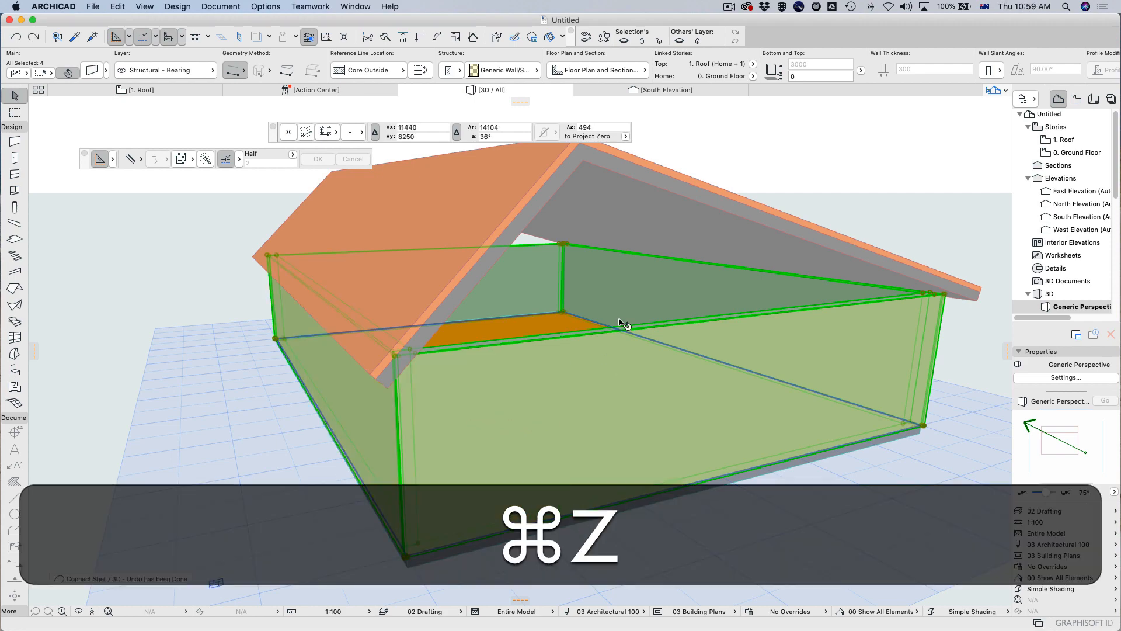
Step: Try to trim all four walls in 3D to the 15° roof plane, keeping the part beyond the ridge, and undo the trim
left_click(178, 7)
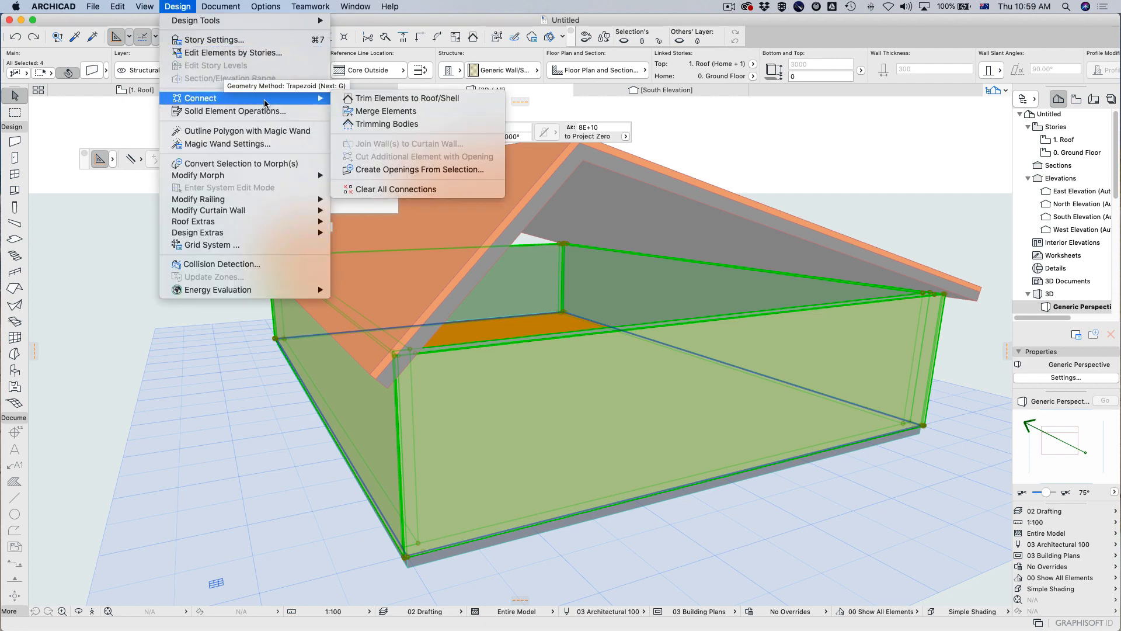
left_click(373, 98)
left_click(676, 208)
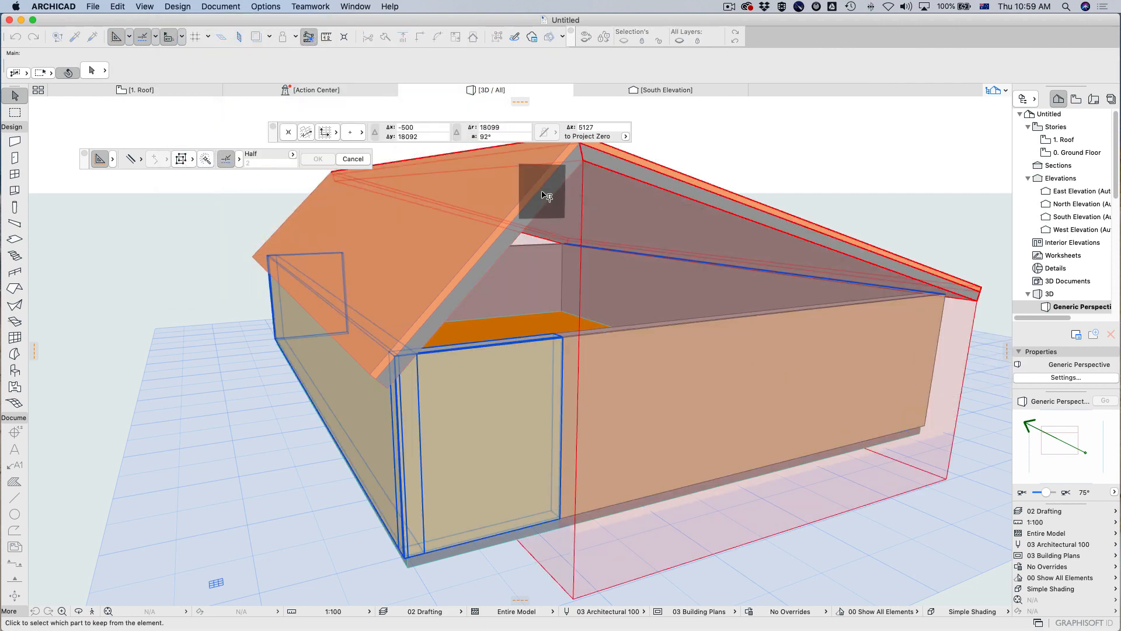
left_click(534, 184)
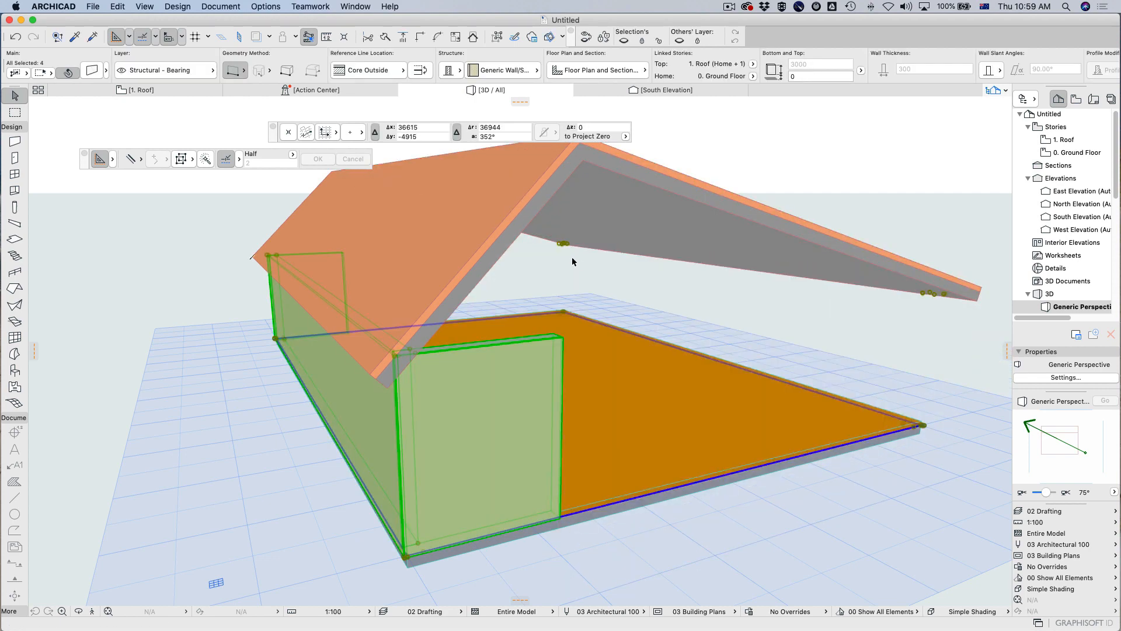
key("super+z")
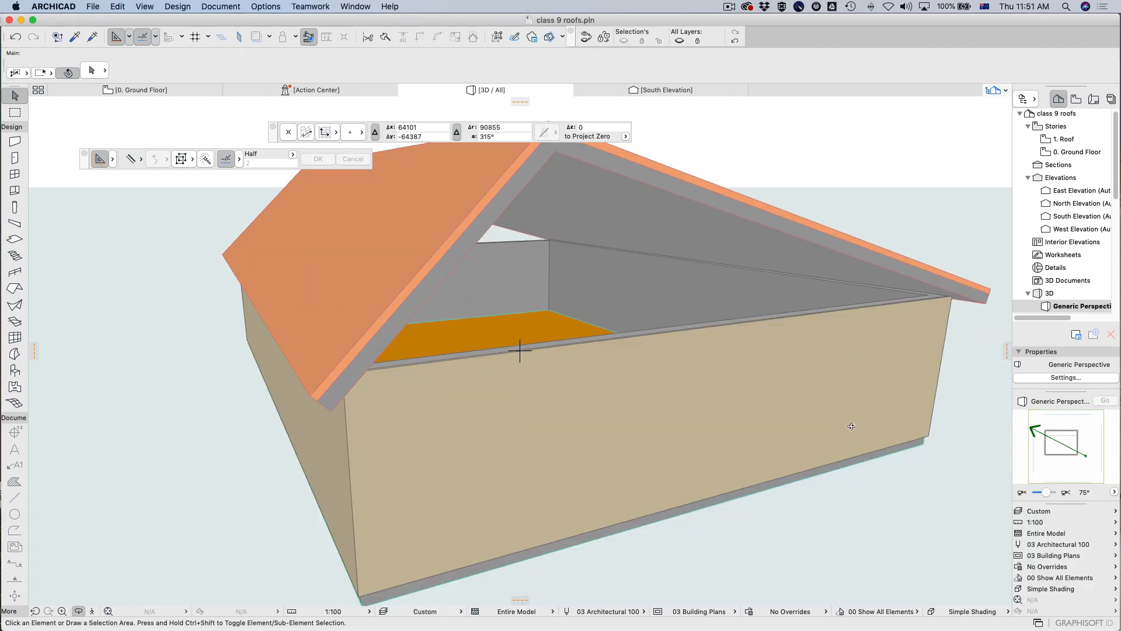
key("super+z")
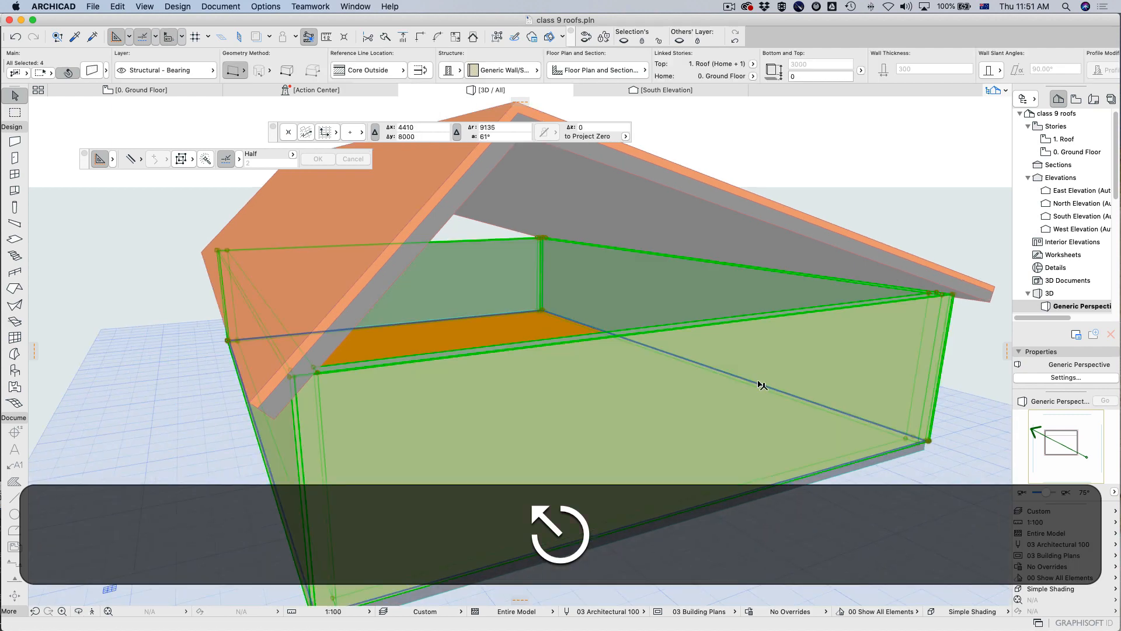
Step: Set the top offset of the four selected walls to 3000 mm above the Roof story
left_click(92, 70)
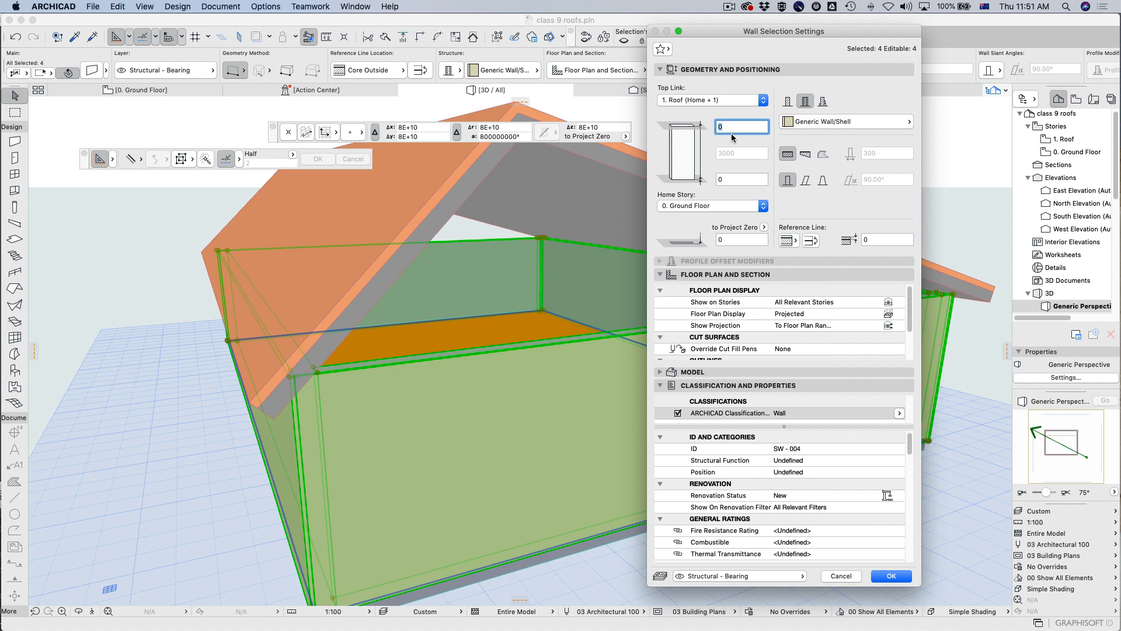
type("3000")
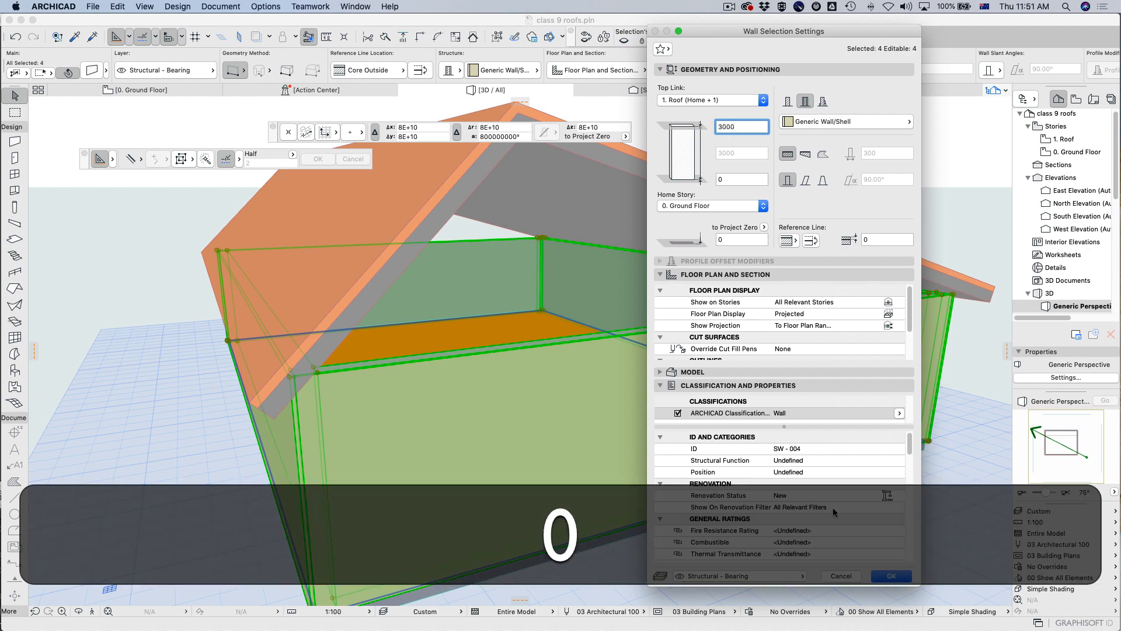
left_click(891, 576)
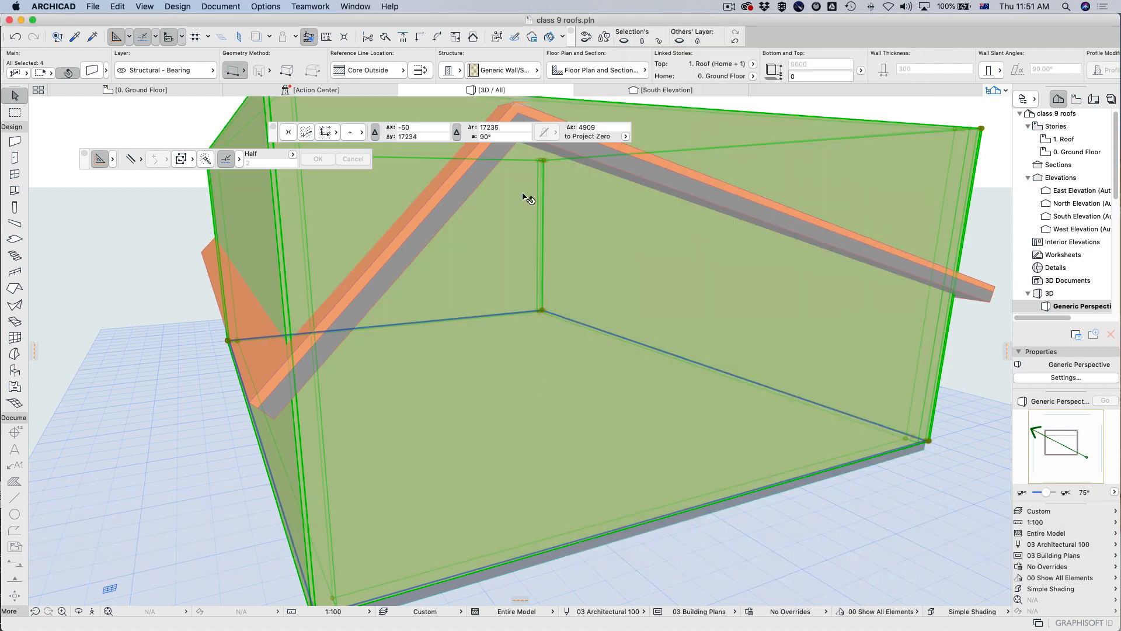
key("Escape")
Step: Try to trim the four walls to both roof planes, using the roofs from the current selection, and undo the trim
key("shift")
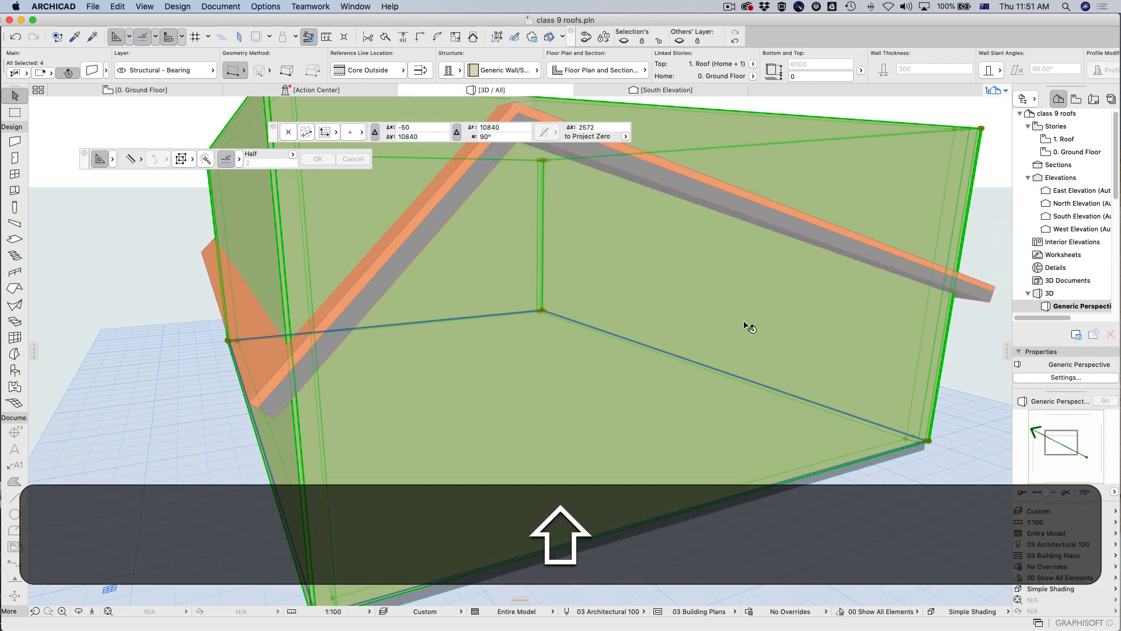
left_click(355, 312, "shift")
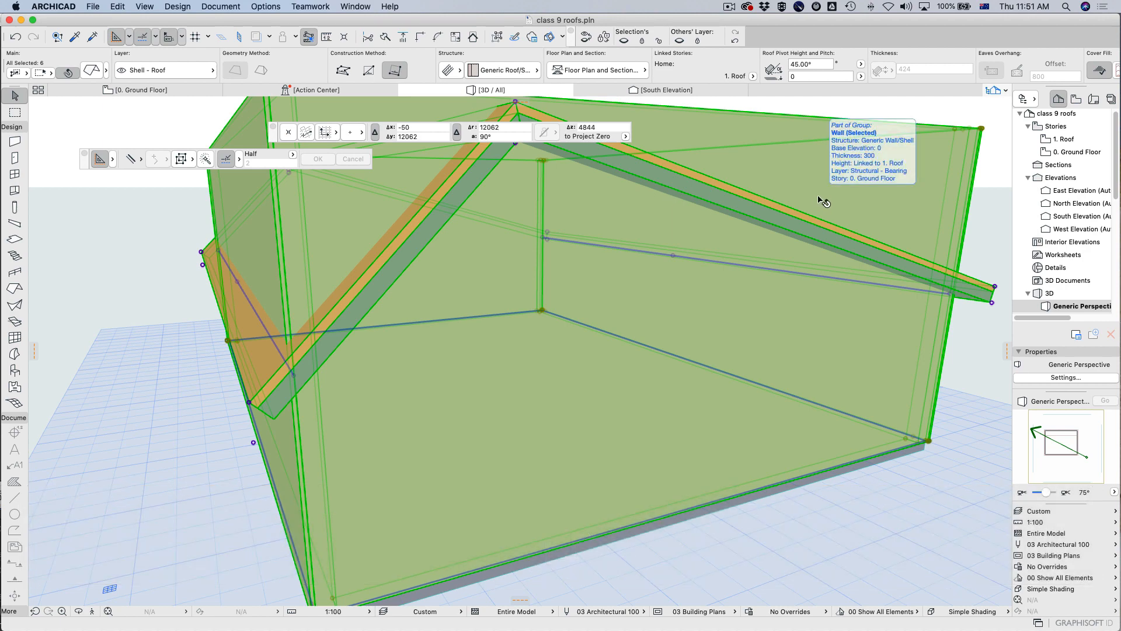
left_click(310, 7)
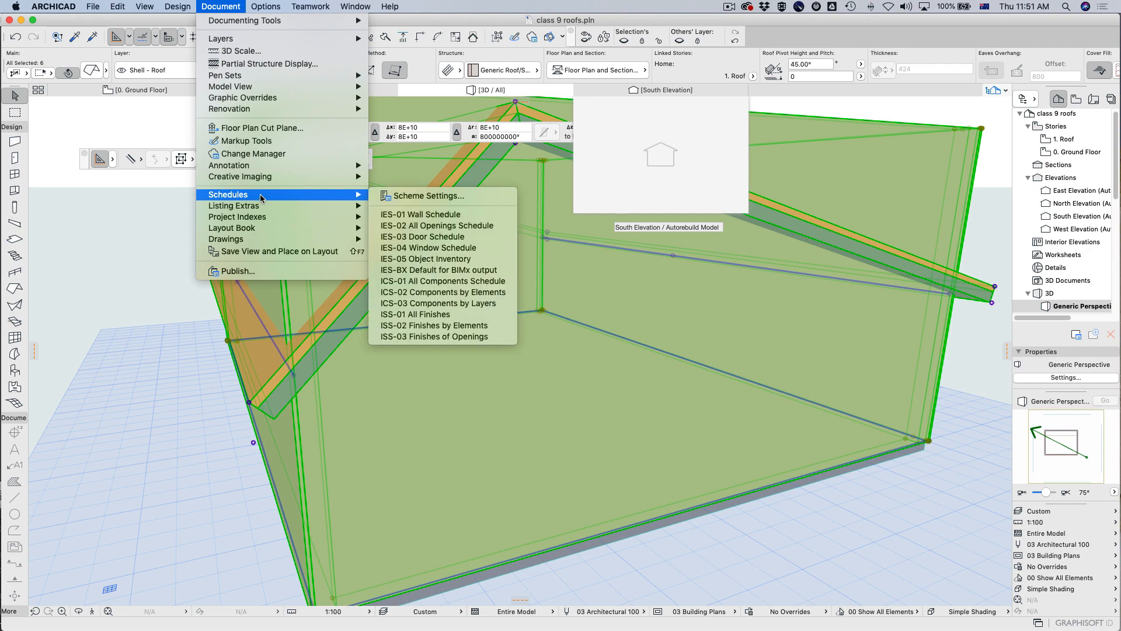
mouse_move(191, 4)
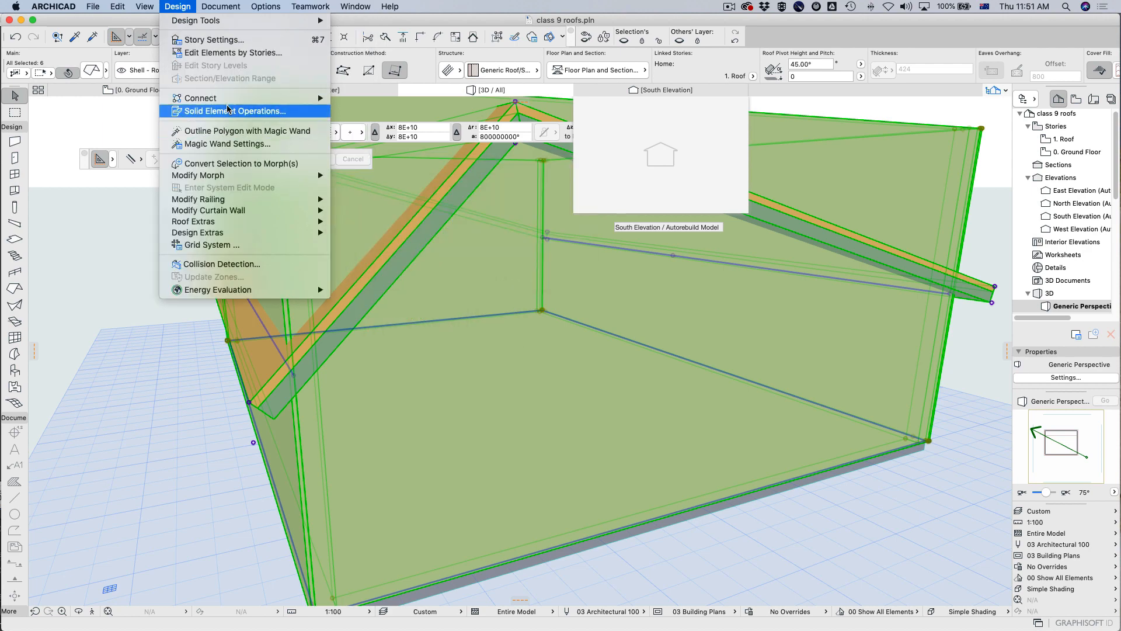
mouse_move(313, 98)
left_click(379, 100)
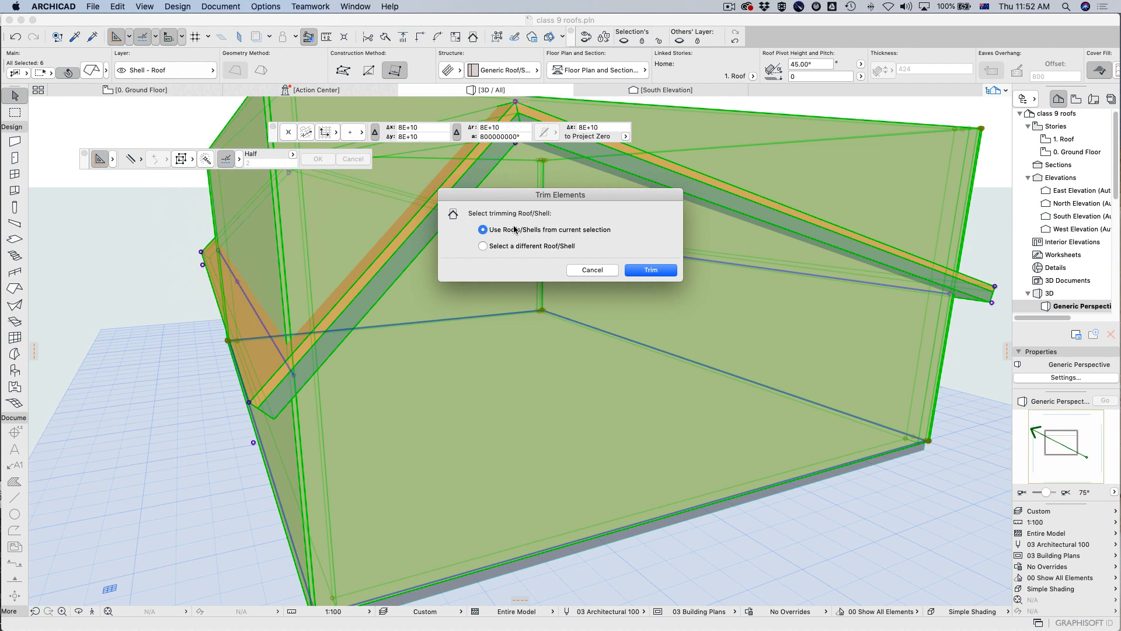
left_click(652, 270)
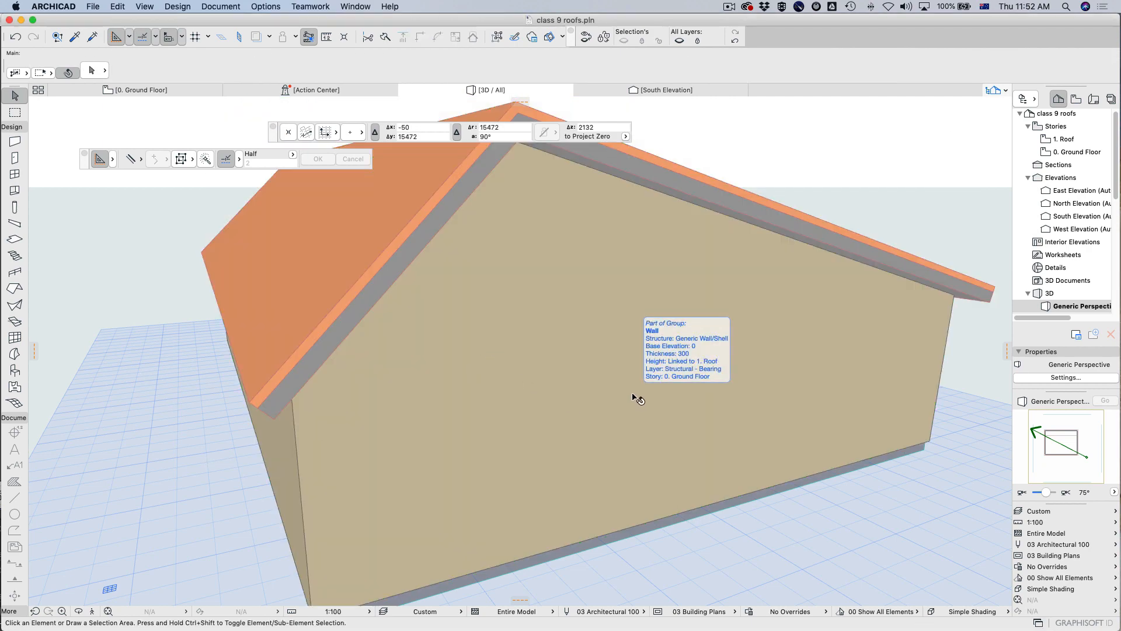
key("super+z")
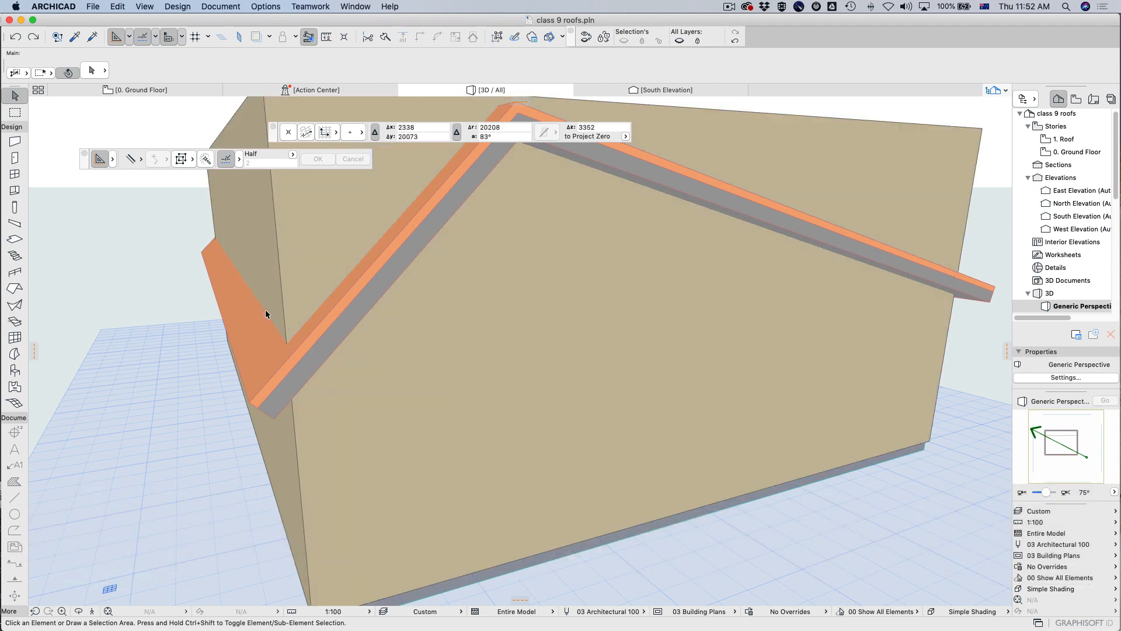
Step: Set up a Solid Element Operation with the four walls as targets and the two roof planes as operators
left_click(187, 5)
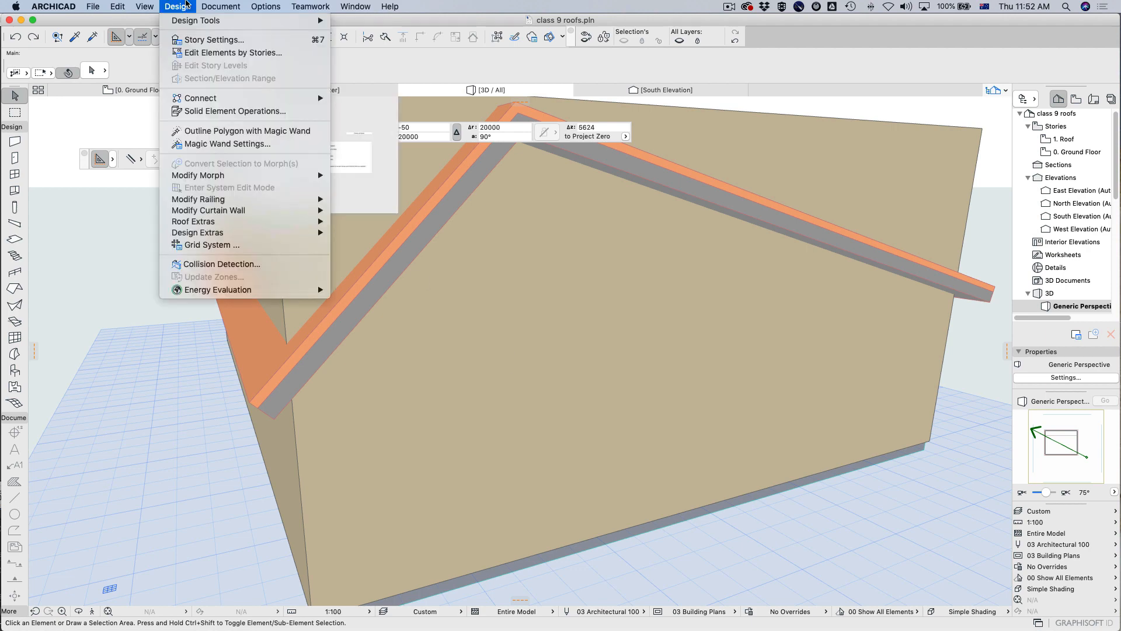
left_click(235, 111)
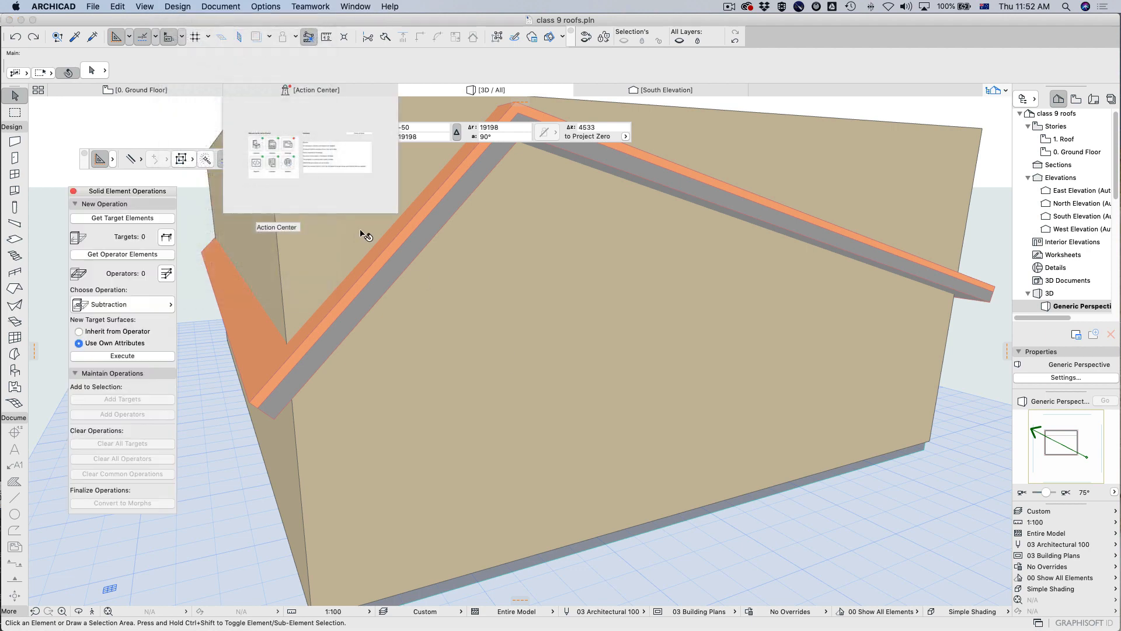
left_click(638, 339)
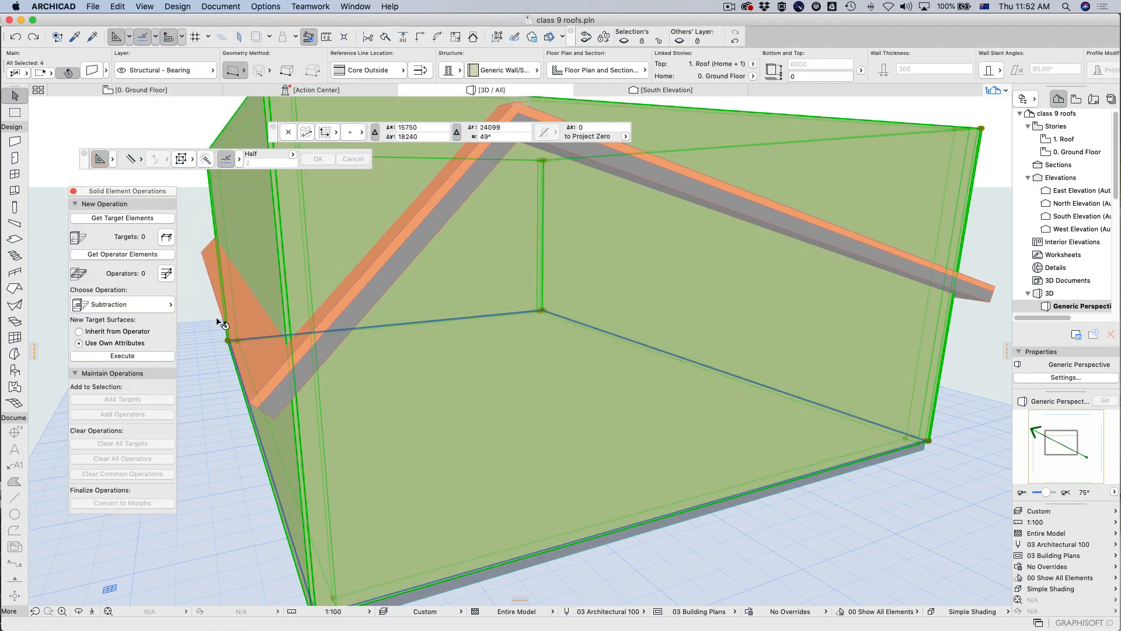
left_click(126, 256)
left_click(100, 217)
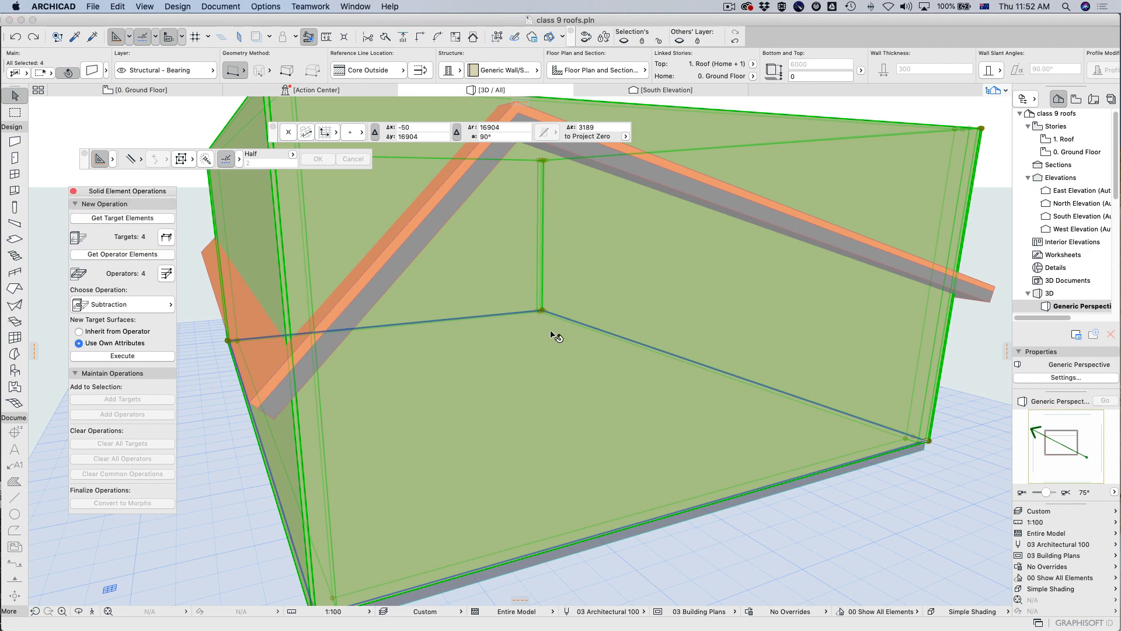
left_click(735, 219)
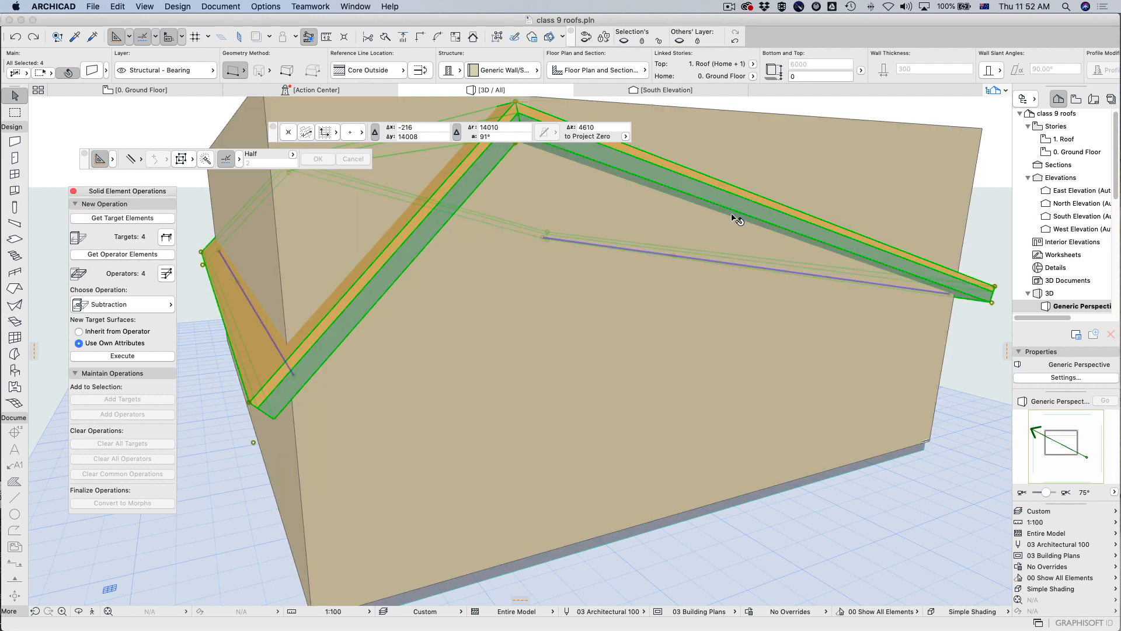
left_click(121, 255)
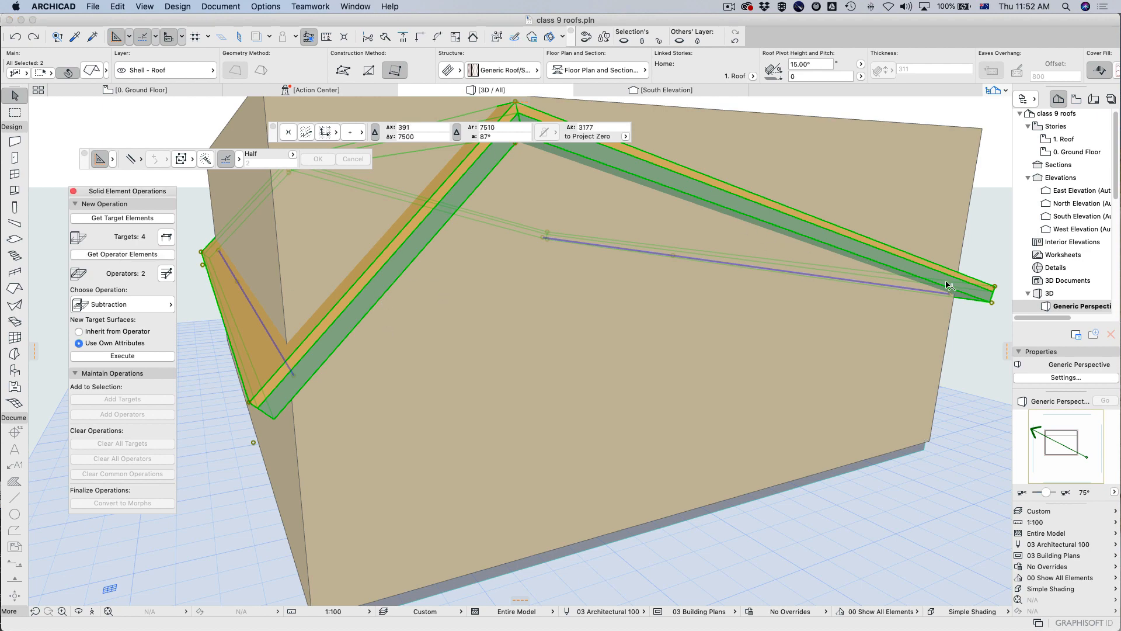
Step: Execute a Subtraction with upward extrusion of the roof planes from the walls and check the result in 3D
left_click(131, 303)
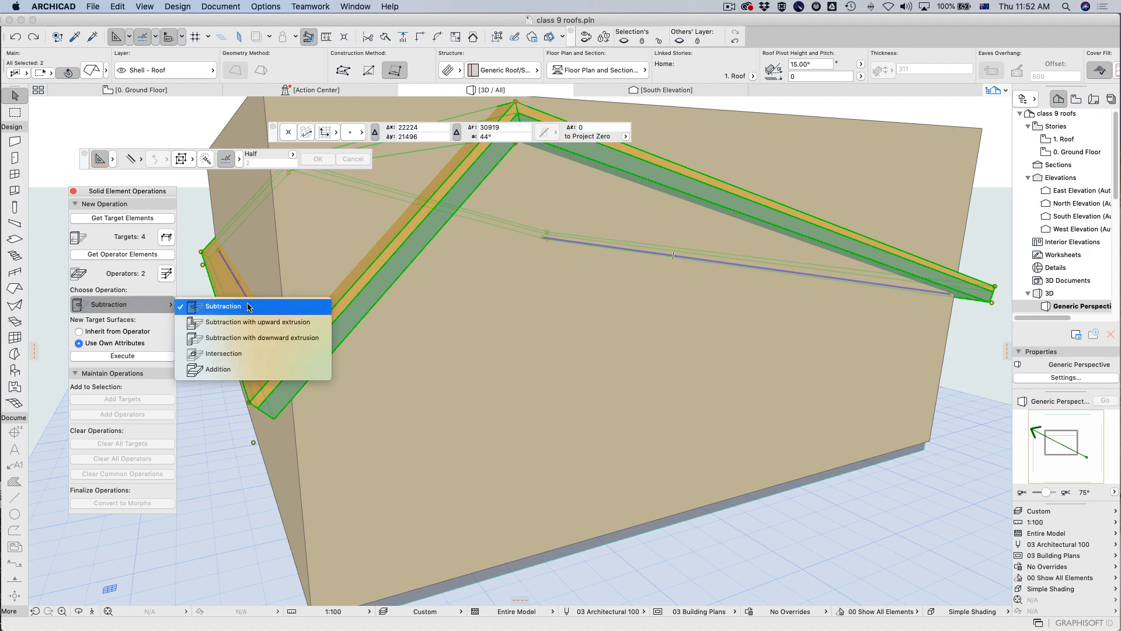
left_click(314, 322)
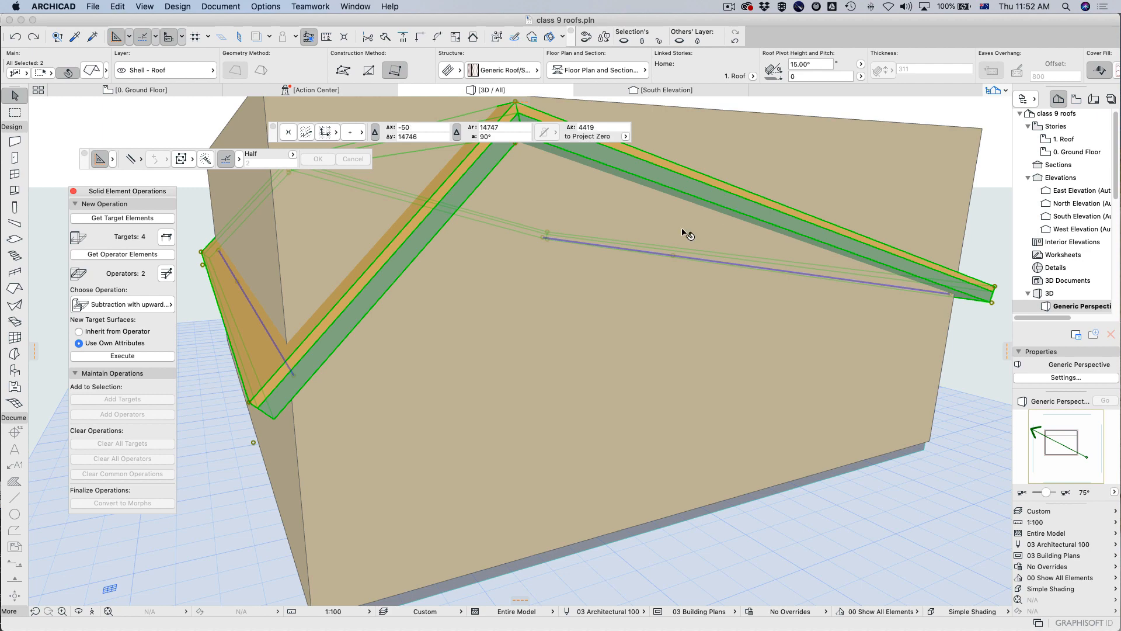
left_click(128, 357)
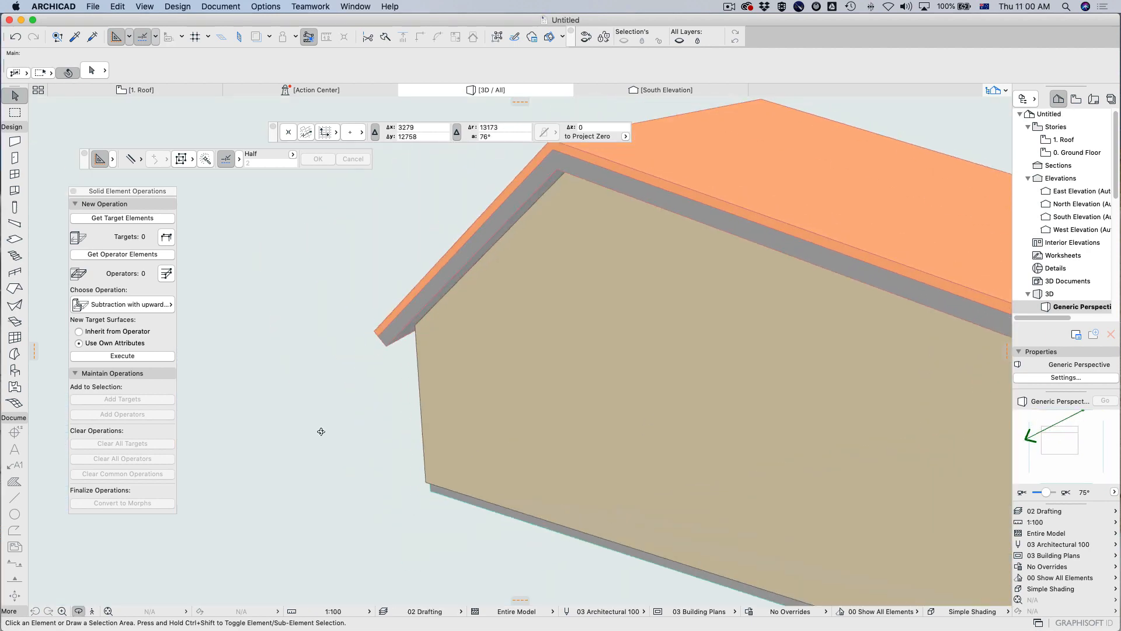
left_click_drag(318, 430, 654, 436)
Step: Switch from the 3D view to the 0. Ground Floor plan, with the south wall in view
key("F2")
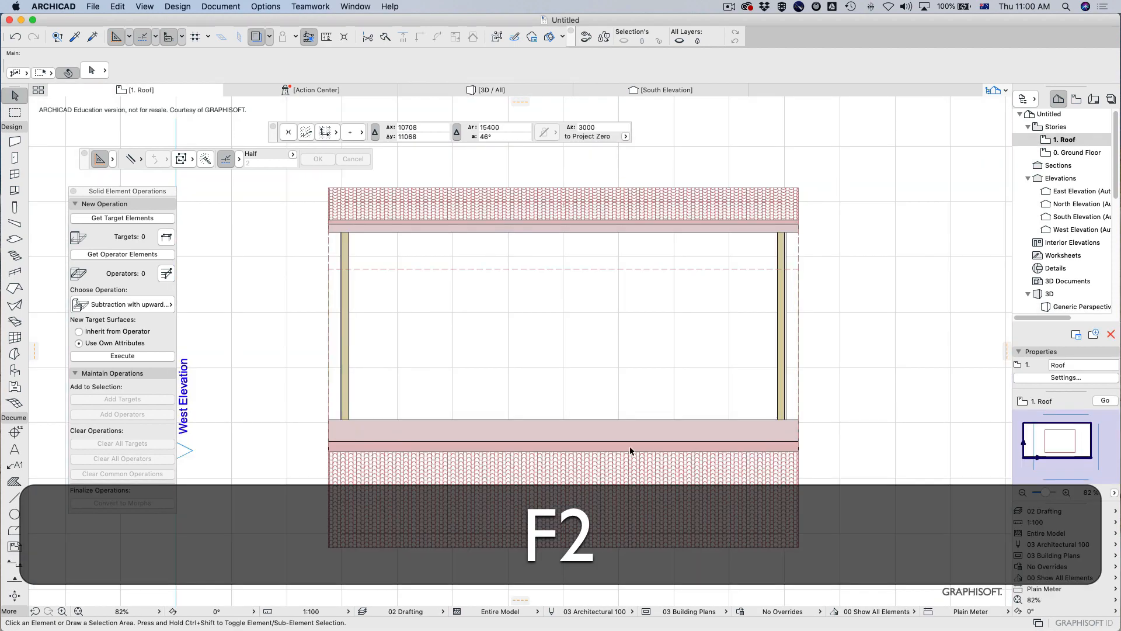
double_click(1073, 152)
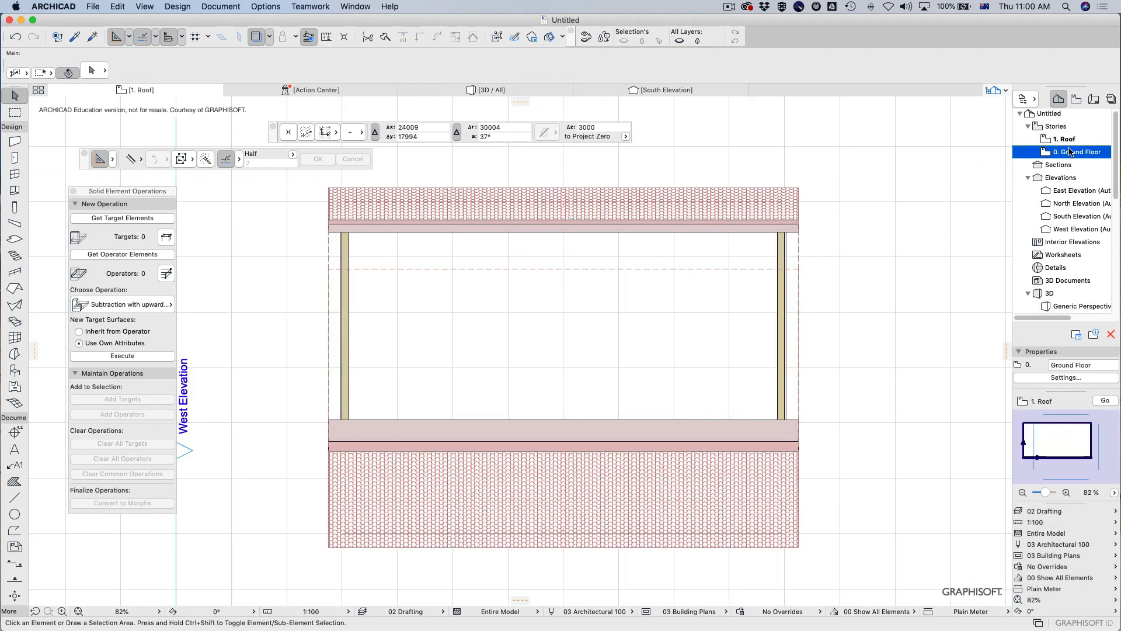
middle_click_drag(863, 500, 857, 346)
middle_click_drag(517, 453, 667, 460)
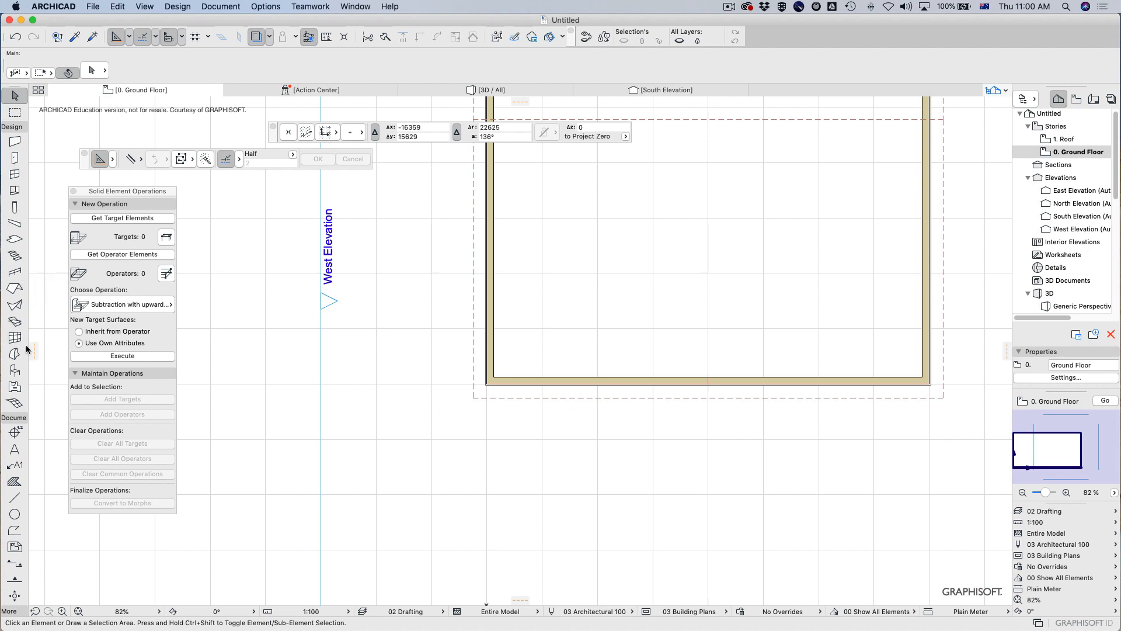
Step: Try placing a 900 × 2100 door from the inner face of the south wall near its west end, and undo it
left_click(15, 157)
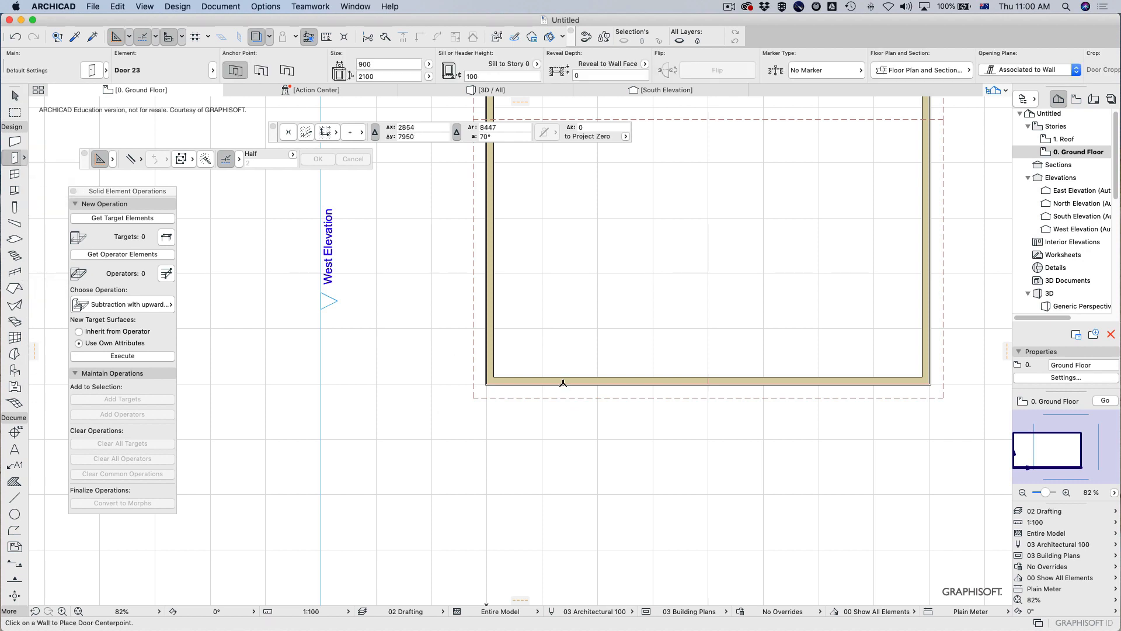
left_click(545, 378)
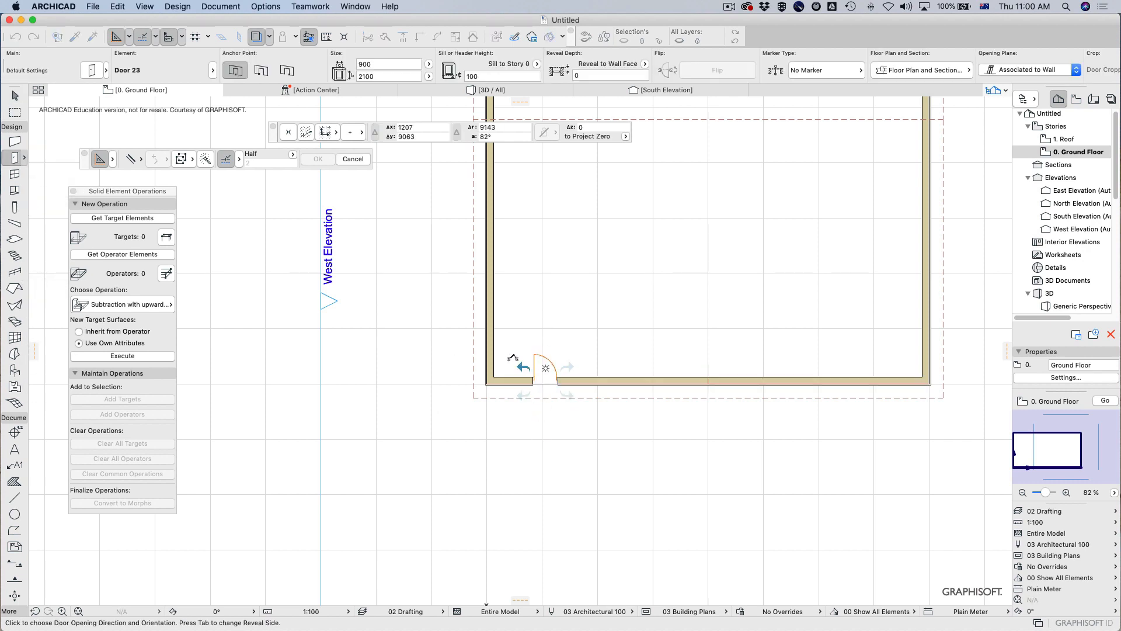
left_click(515, 354)
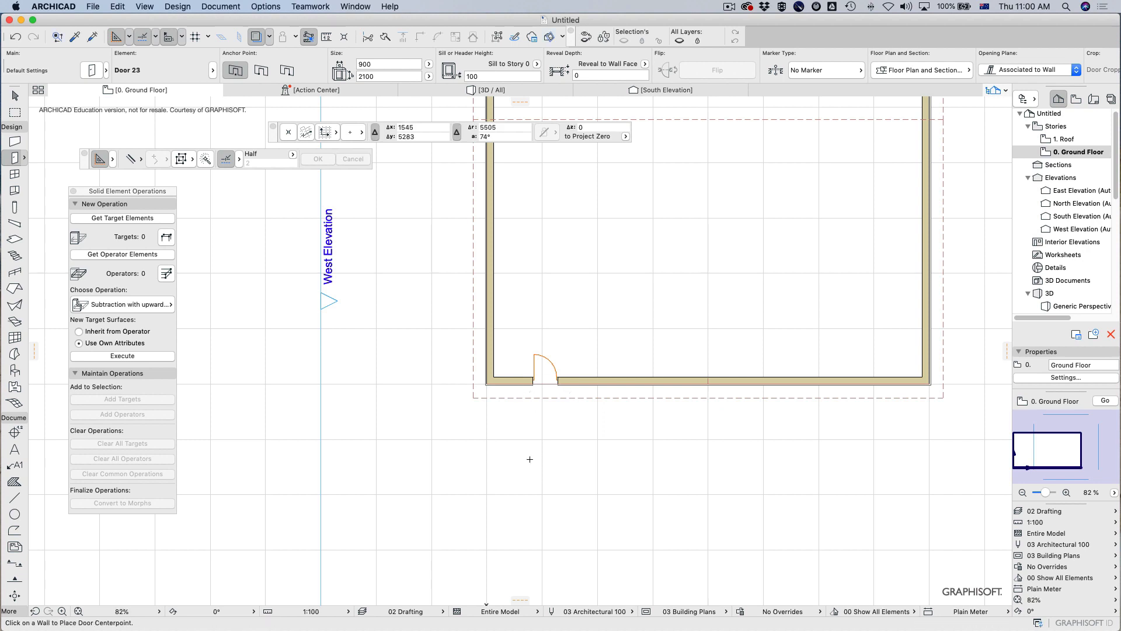
key("super+z")
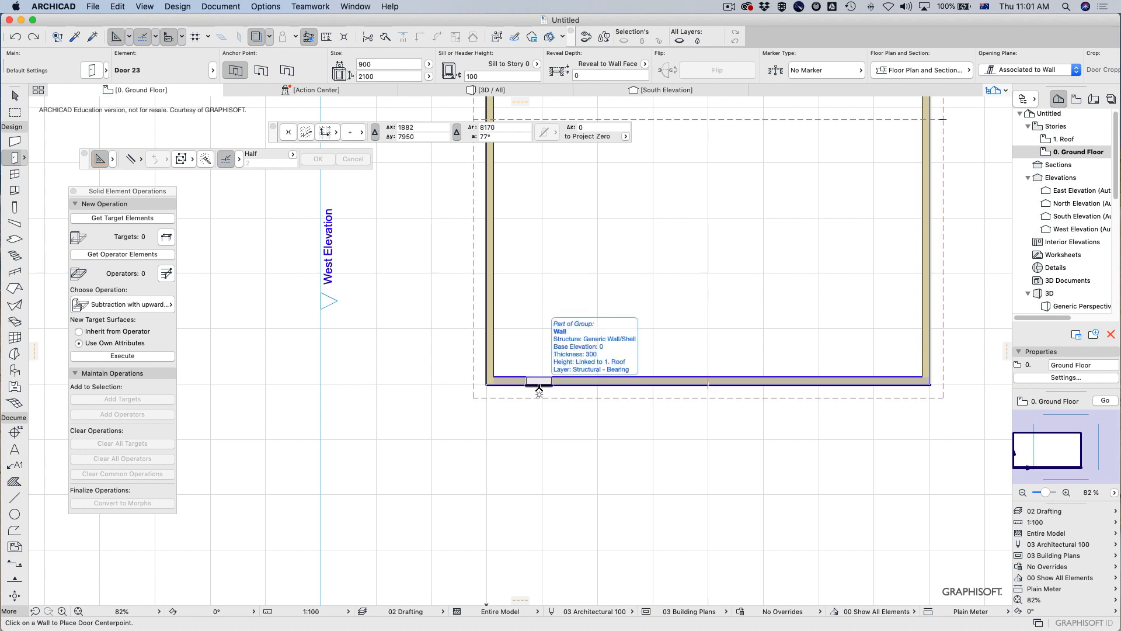
Step: Place a 900 × 2100 door on the outer face of the south wall near its west end, opening inward
left_click(541, 384)
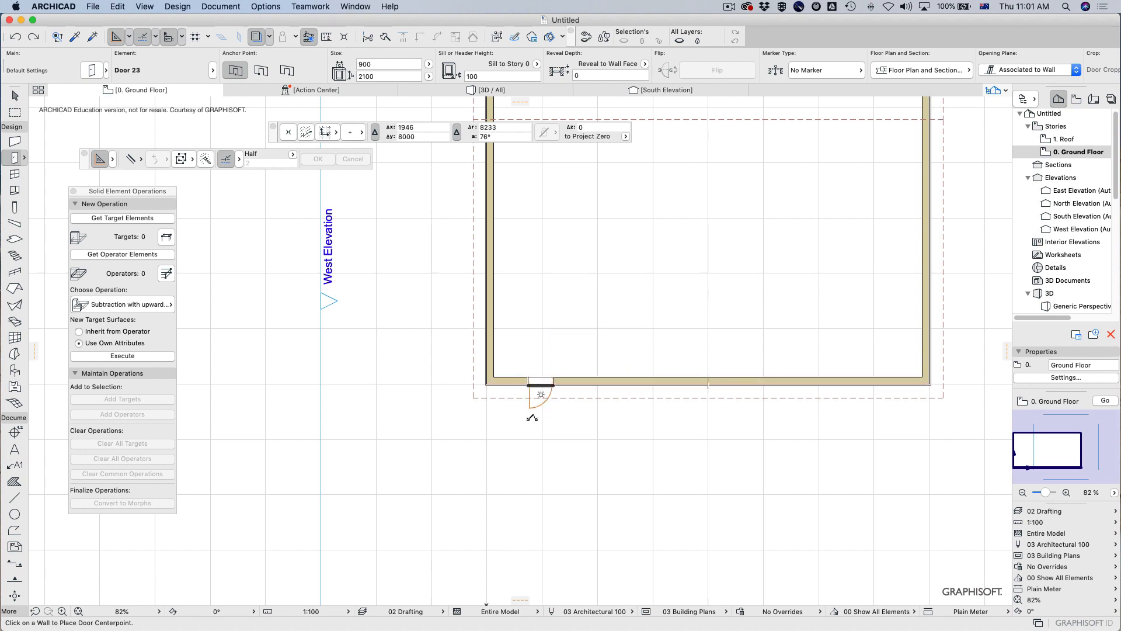
left_click(549, 364)
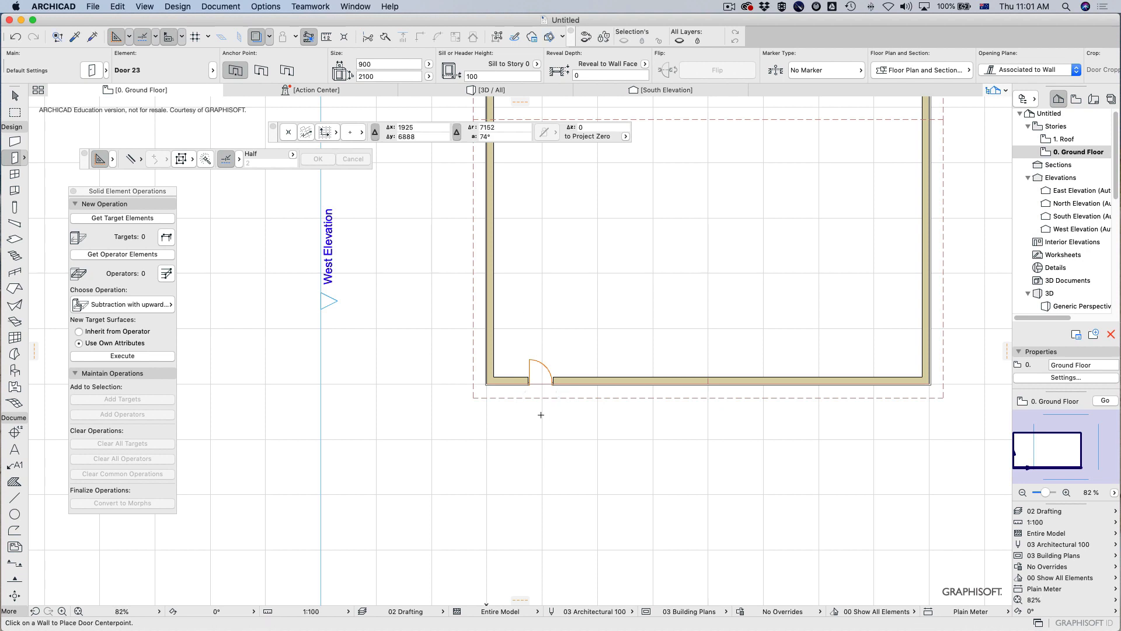
Step: Place a 900 × 1500 window with a 1000 sill height on the outer face of the south wall, just east of the door
left_click(15, 173)
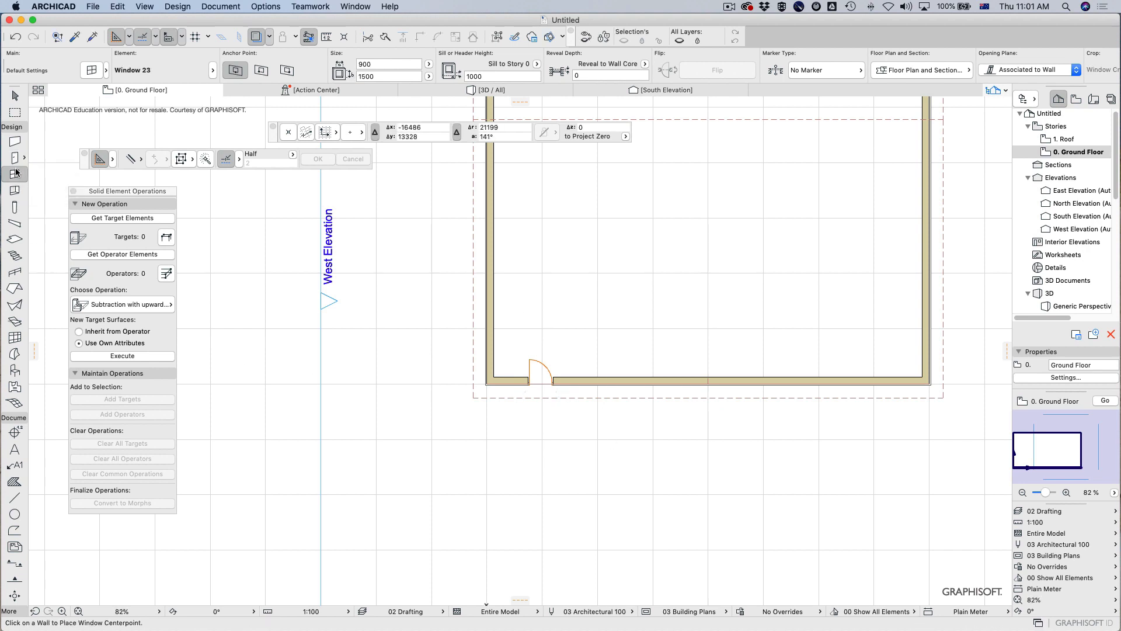
left_click(583, 384)
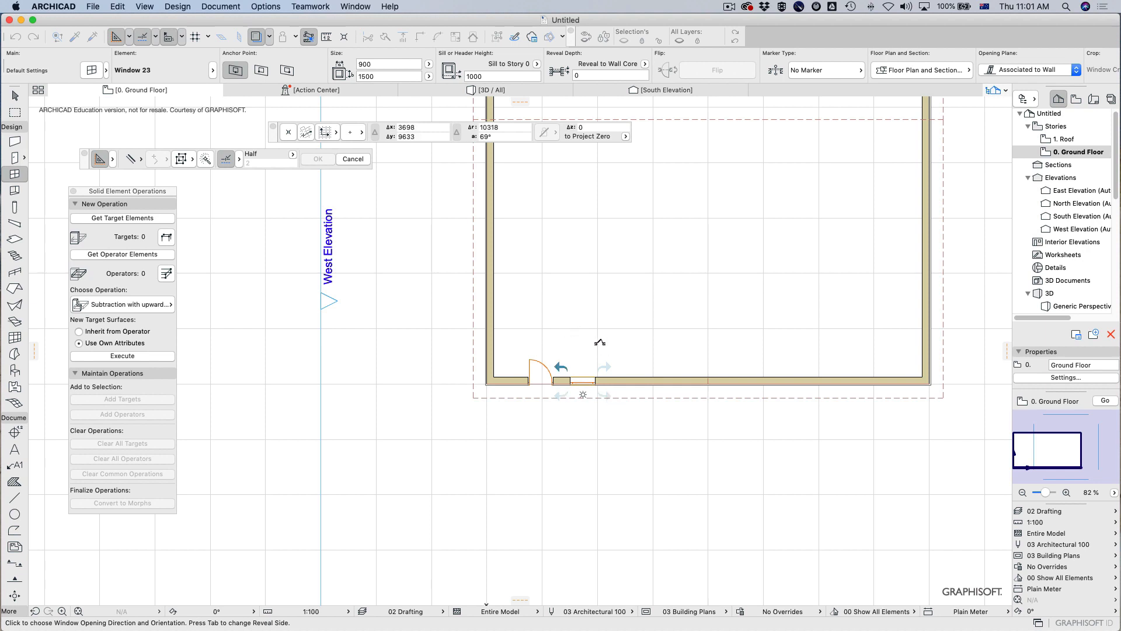
left_click(637, 510)
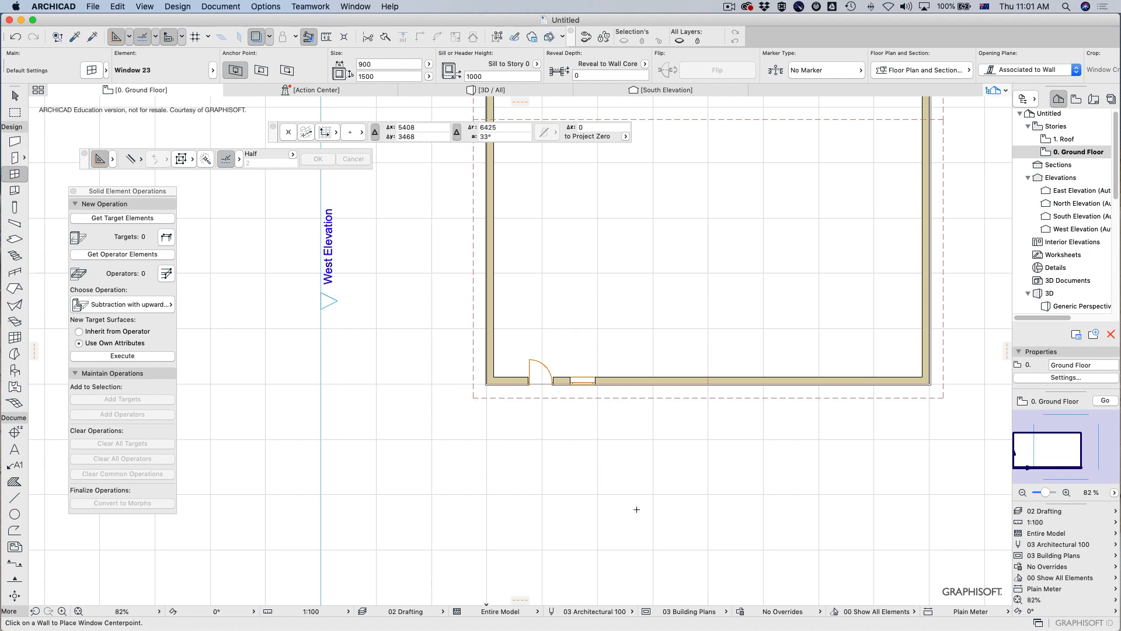
key("super+z")
key("super+z")
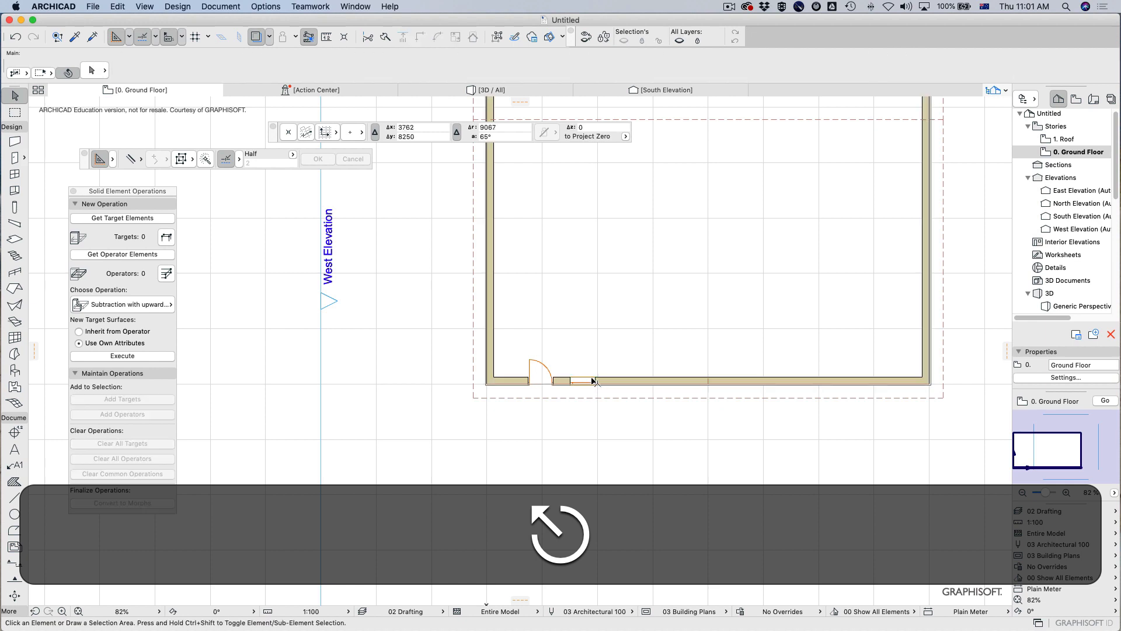
Step: Multiply the window eastward along the rest of the south wall using Drag with the Spread method at 1000 spacing
left_click(593, 379)
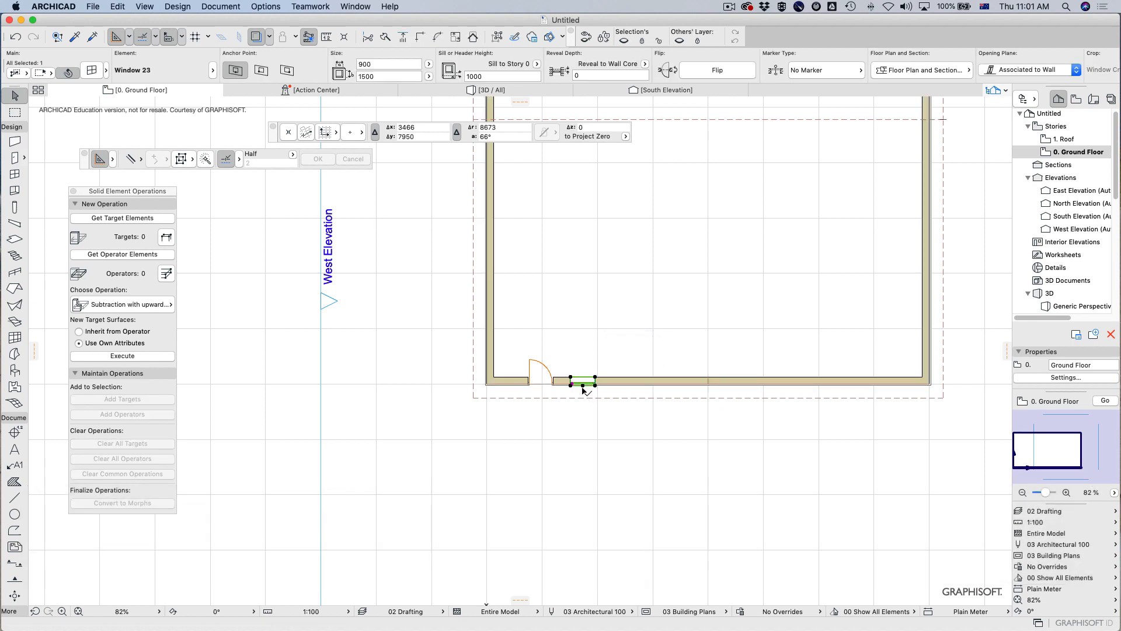
left_click(583, 385)
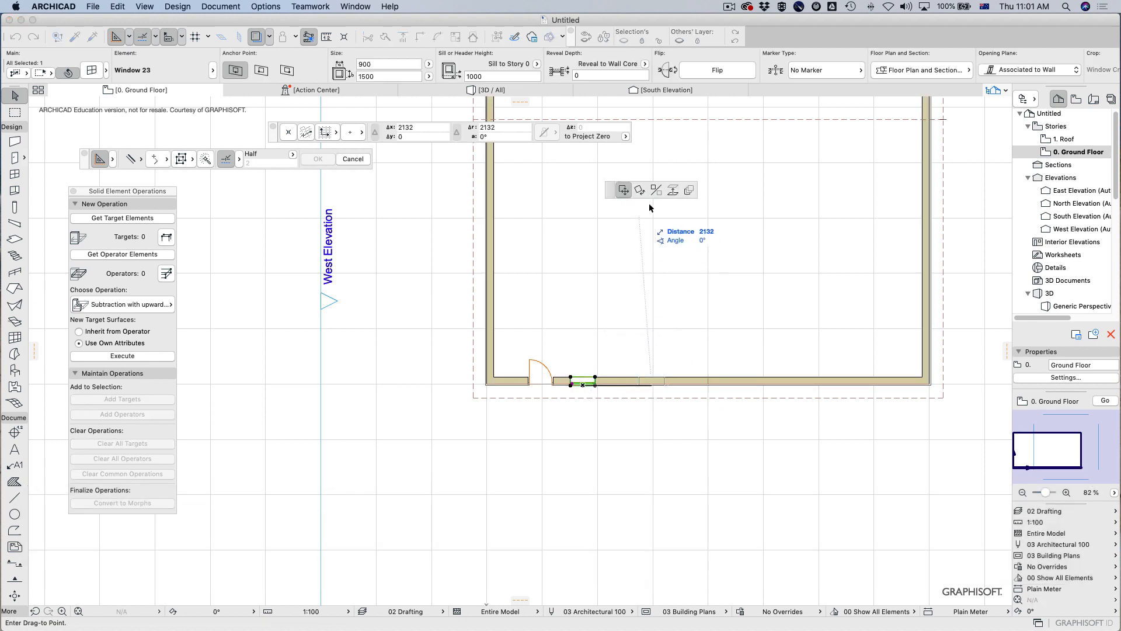
left_click(690, 190)
left_click(517, 225)
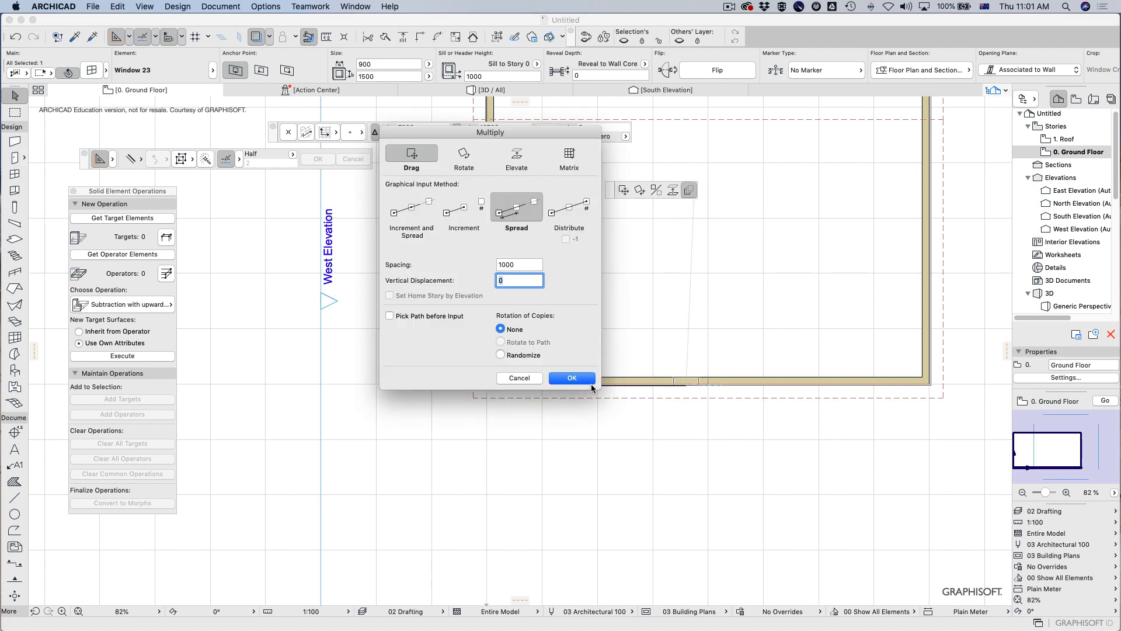
left_click(591, 381)
left_click(595, 385)
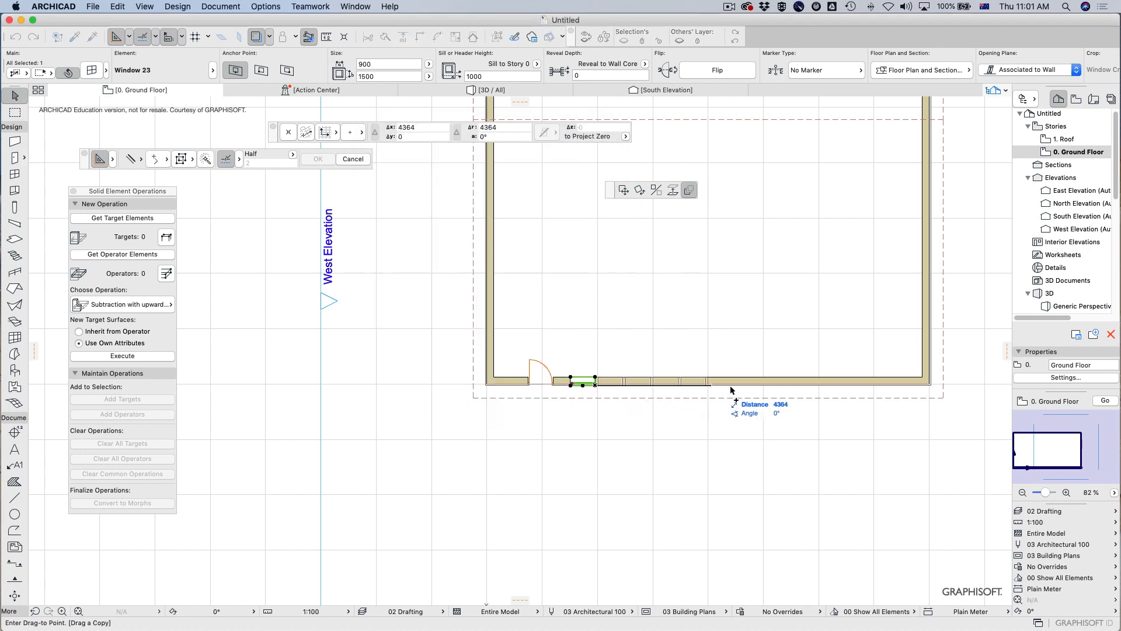
left_click(875, 543)
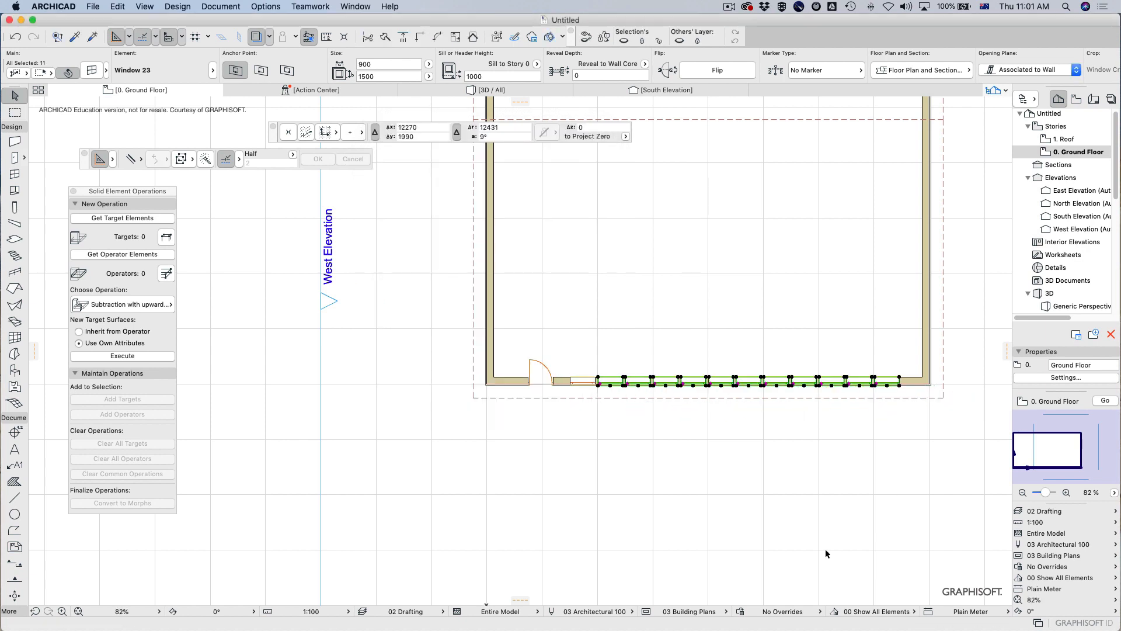
Step: Check the door and the row of windows on the south wall in the 3D view
key("F3")
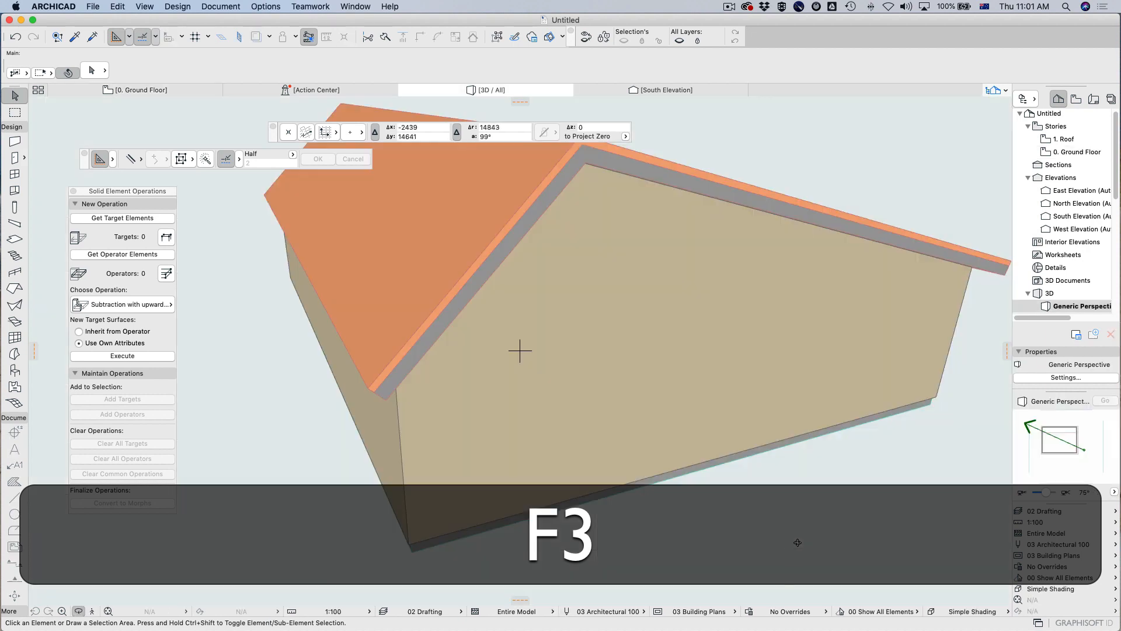
left_click(108, 611)
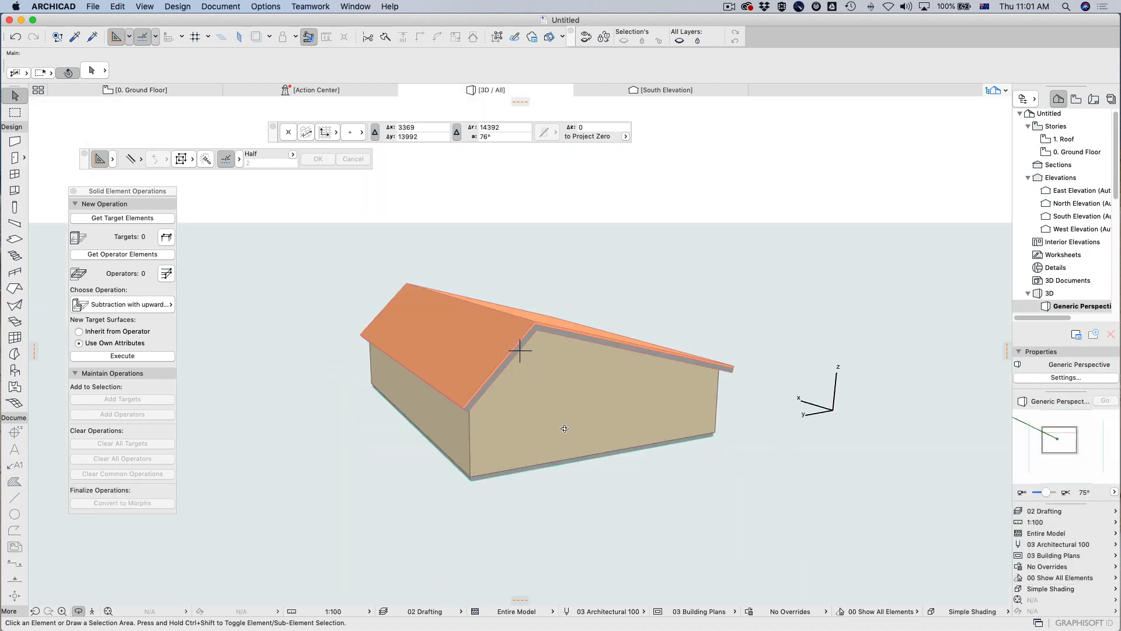
left_click_drag(565, 428, 528, 459)
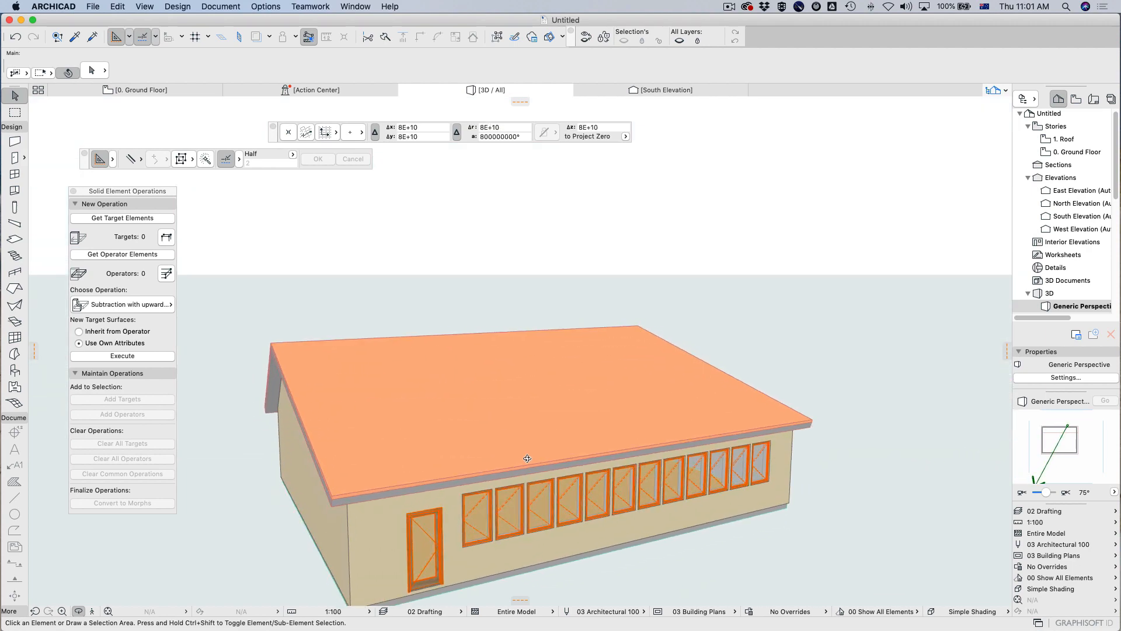
Step: Return to the 0. Ground Floor plan and set the Mesh tool's default reference plane offset from the home story to 0
key("F2")
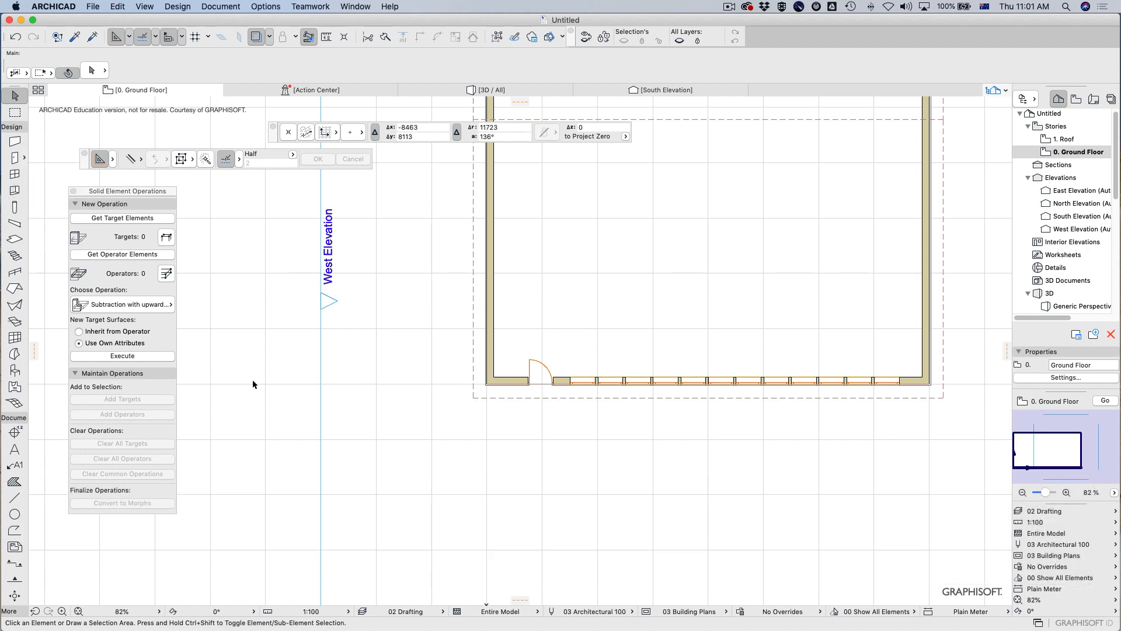
left_click(14, 403)
scroll(683, 488, "down", 5)
middle_click_drag(683, 489, 582, 497)
scroll(582, 497, "down", 5)
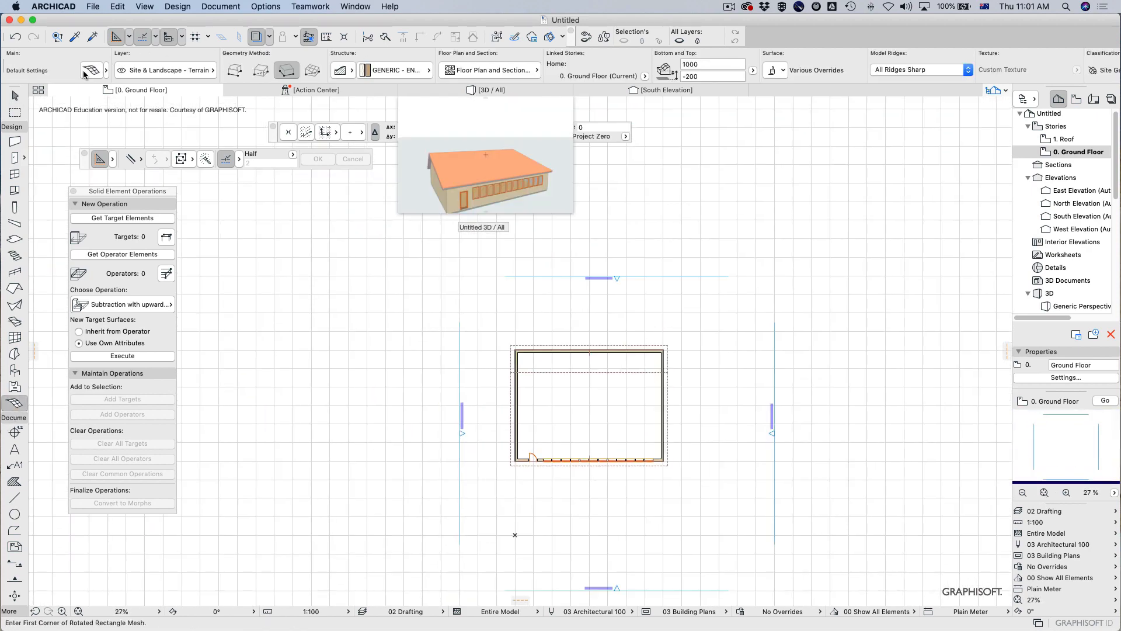
left_click(91, 70)
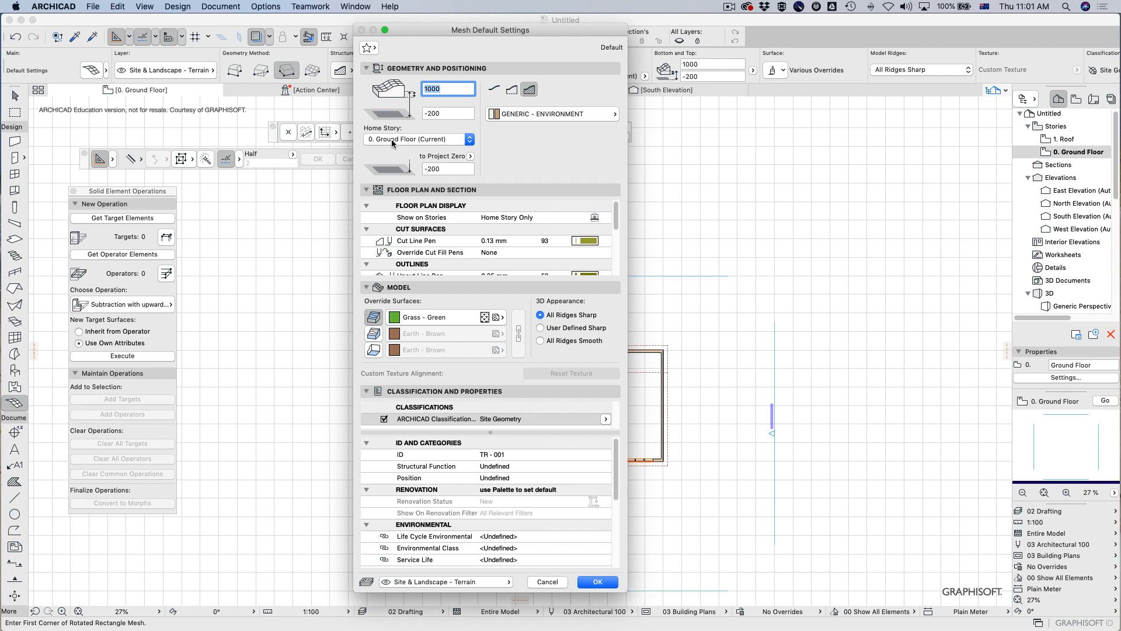
left_click(438, 113)
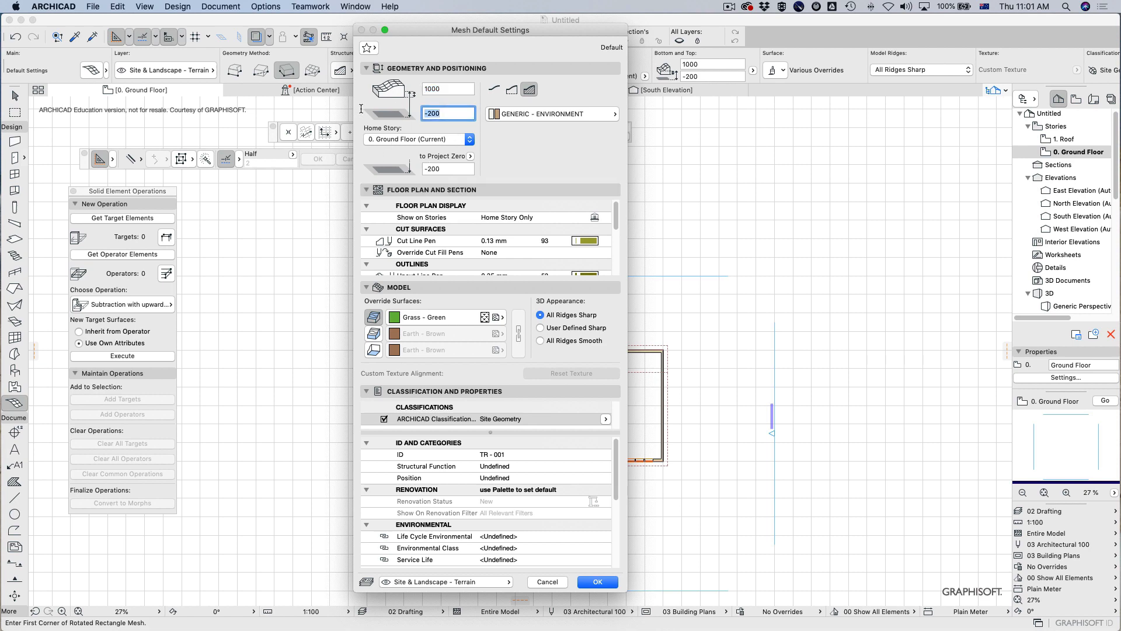
type("0")
left_click(600, 581)
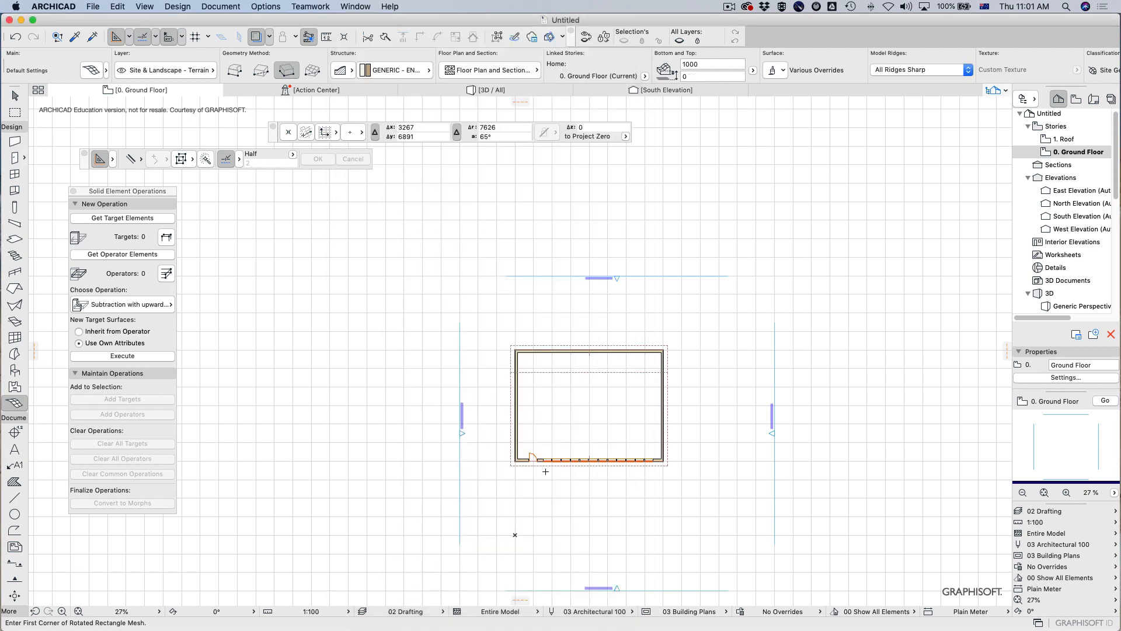
Step: Draw a terrain mesh with the rectangular geometry method, enclosing the building and all four elevation markers
scroll(541, 472, "up", 5)
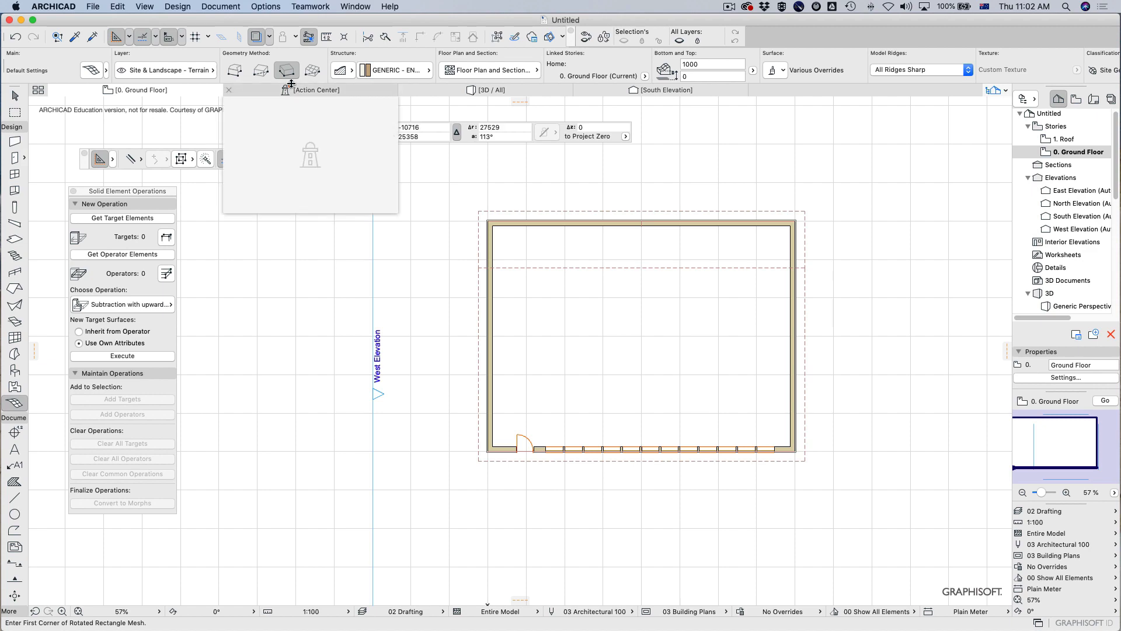
left_click(261, 70)
scroll(505, 237, "down", 8)
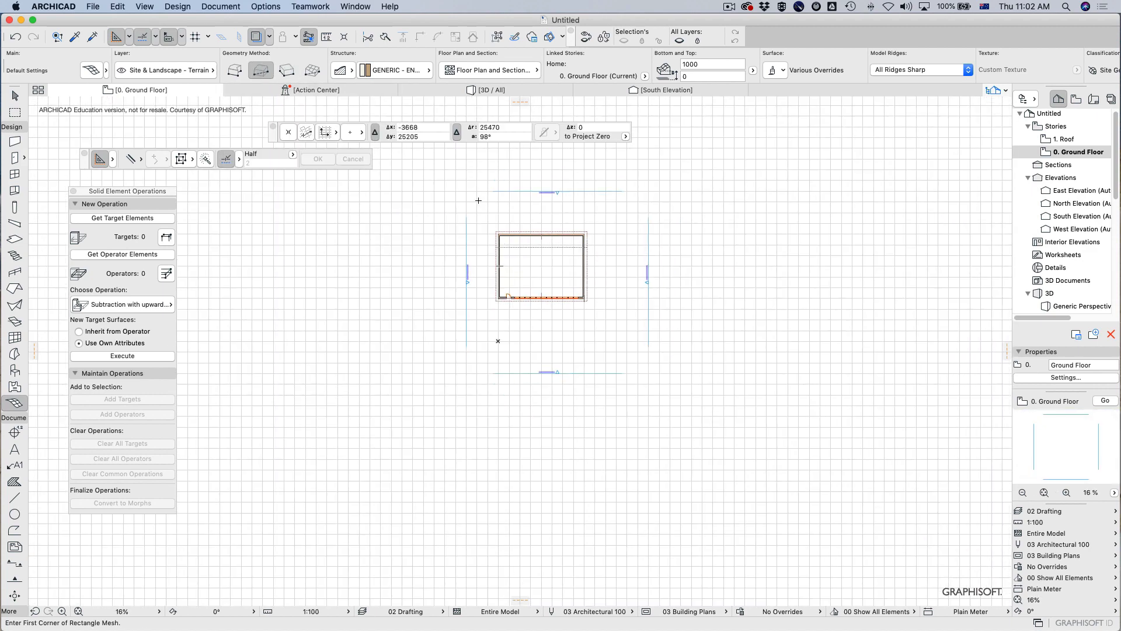
left_click(453, 178)
left_click(656, 376)
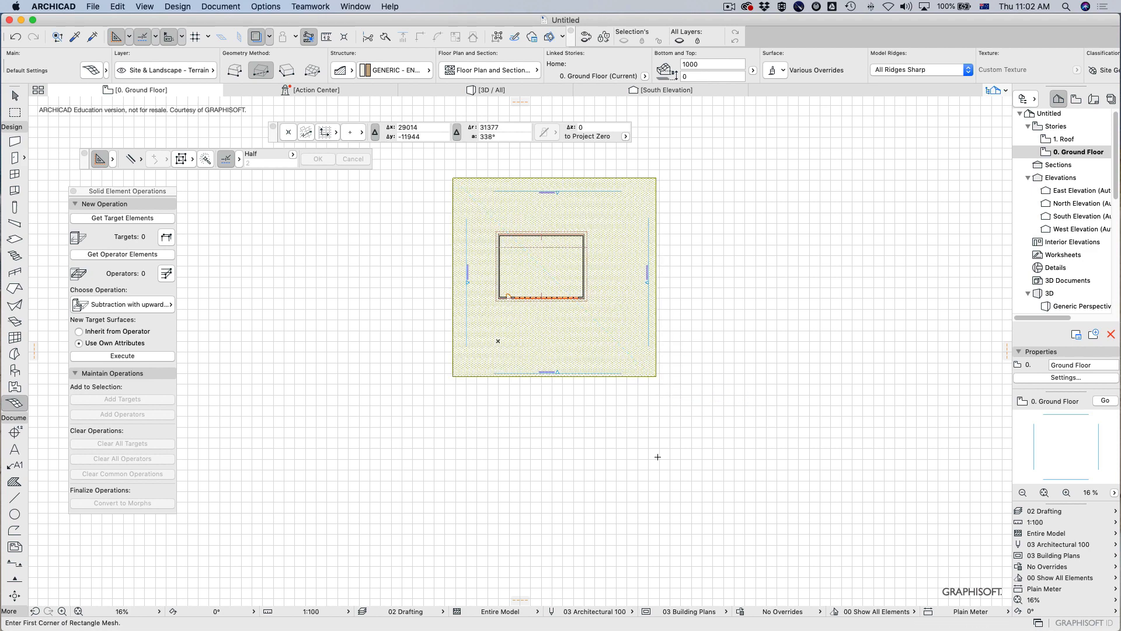
Step: Check the terrain mesh around the building in 3D and return to the ground floor plan
key("F3")
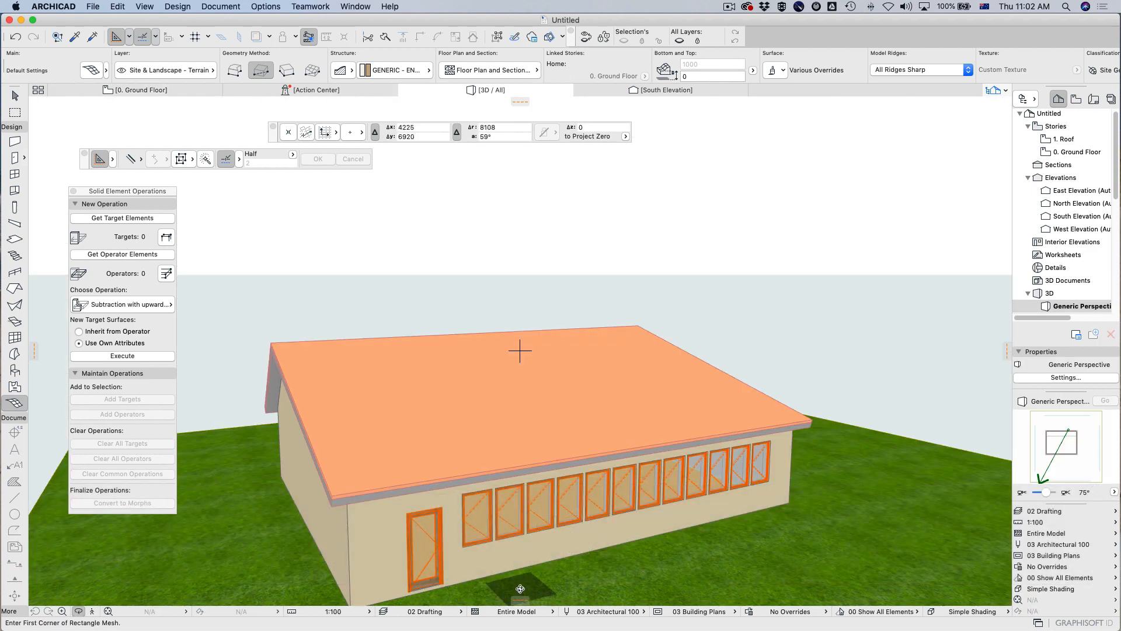
key("F2")
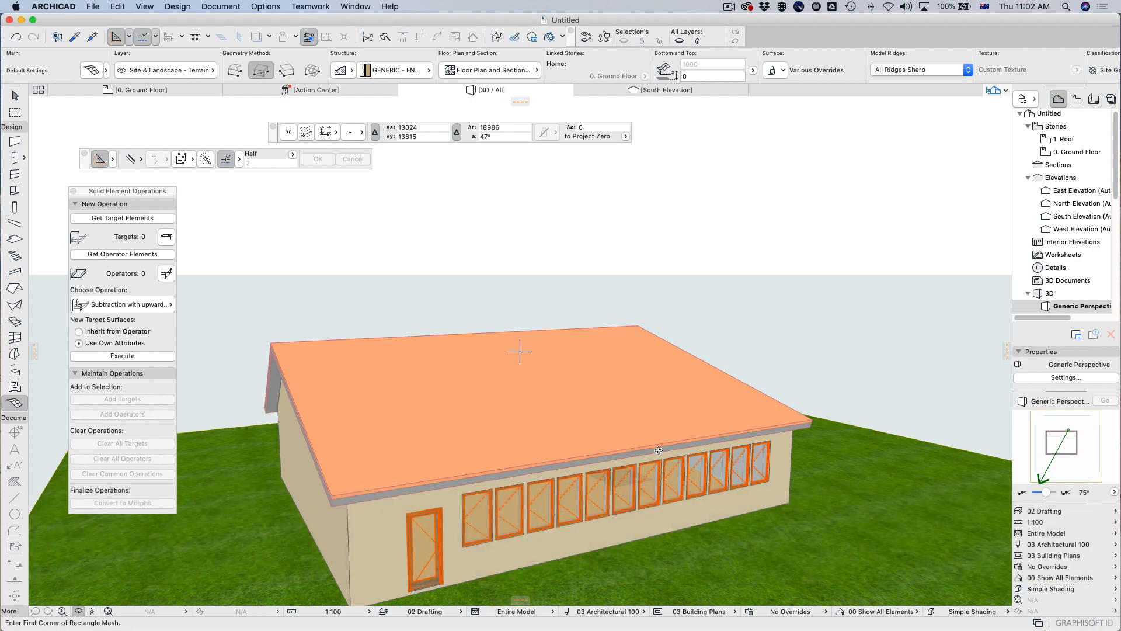
key("Escape")
key("F2")
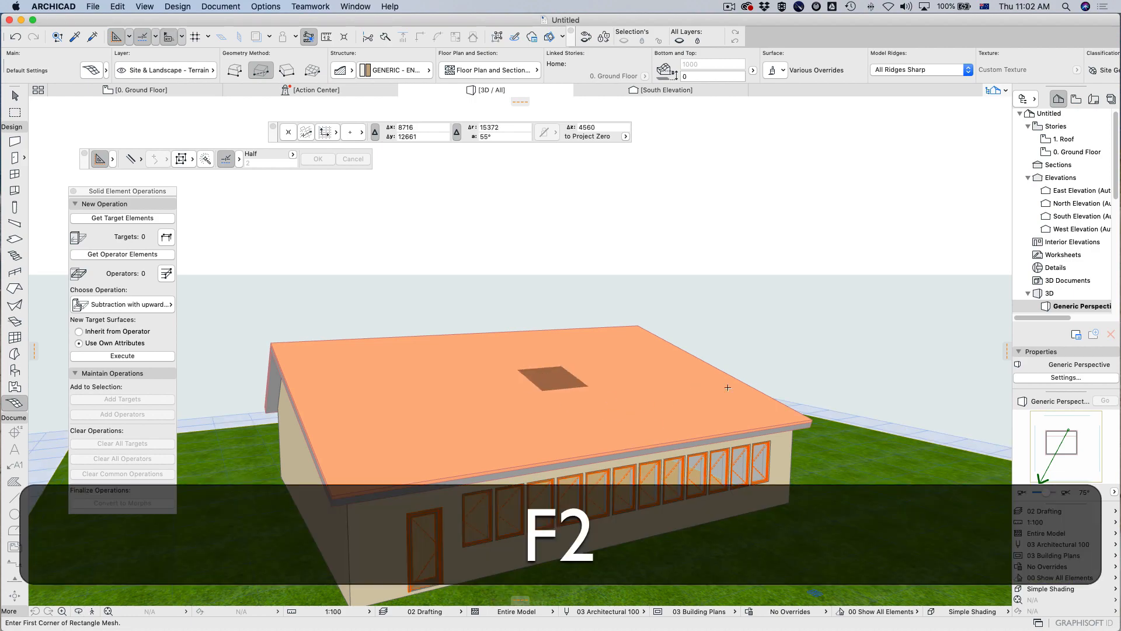
Step: Set the mesh point height to -200 for all corners of the terrain mesh, starting from its southeast corner
key("Escape")
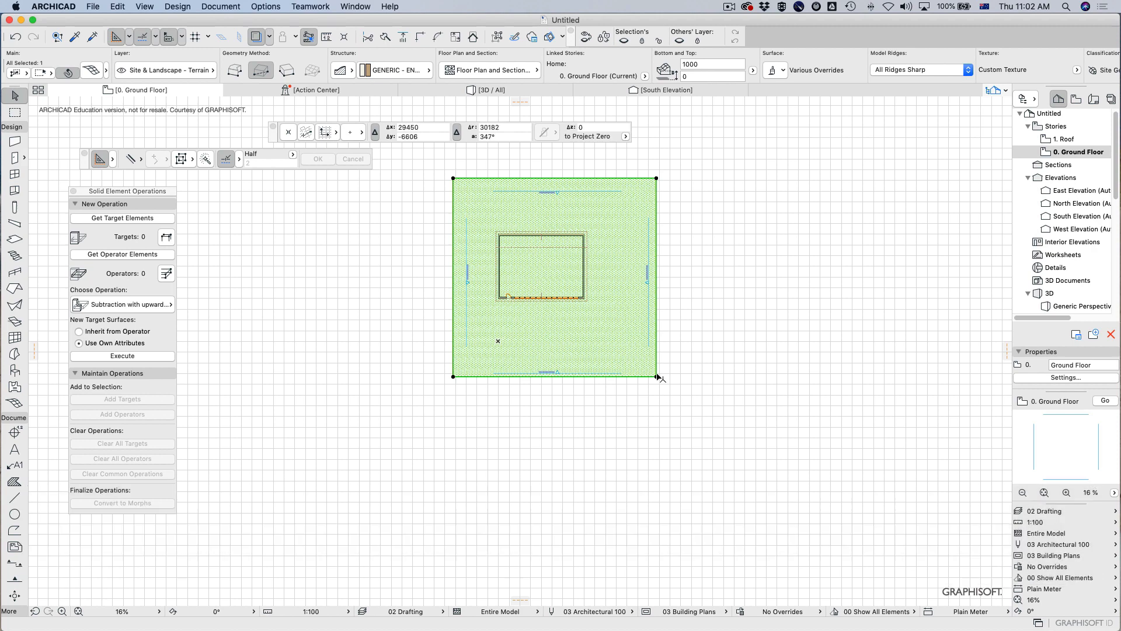
left_click(657, 376)
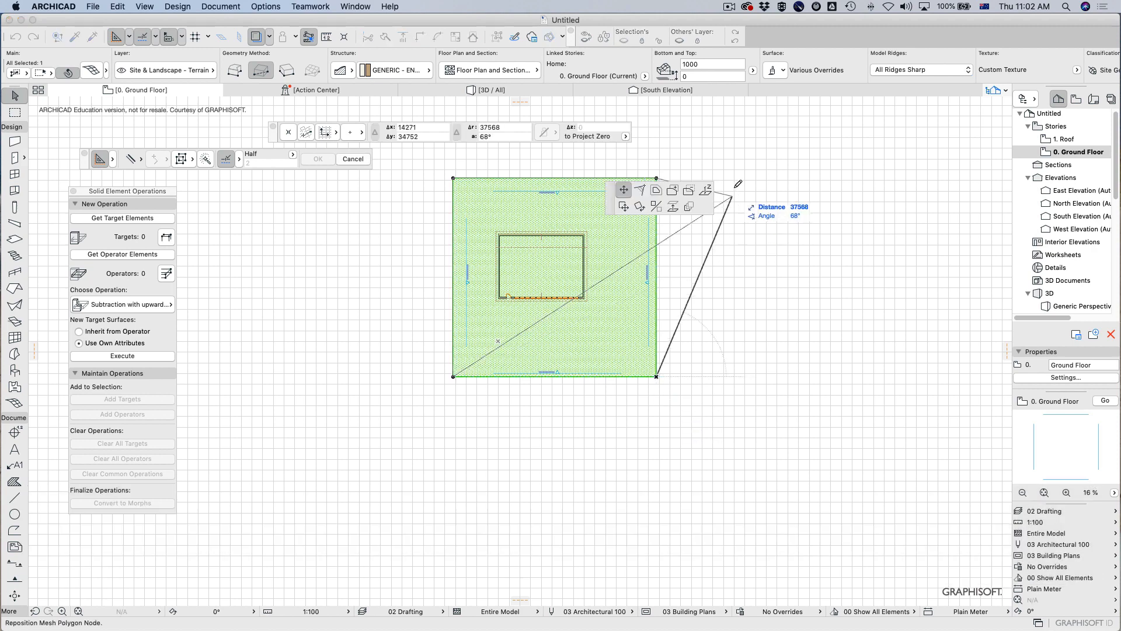
left_click(705, 189)
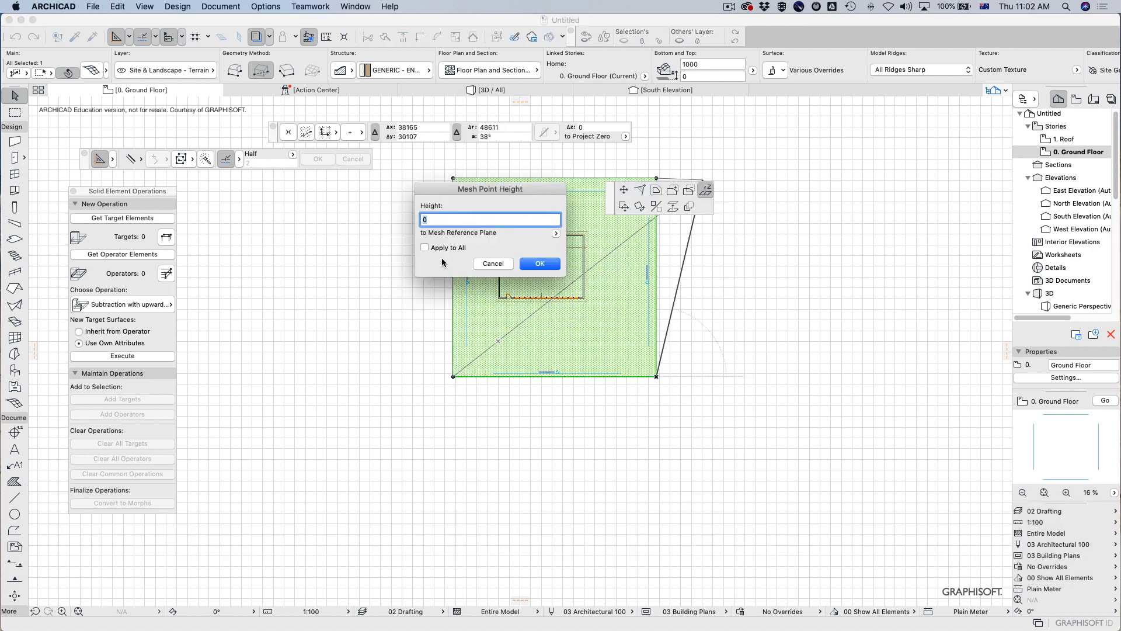
type("-200")
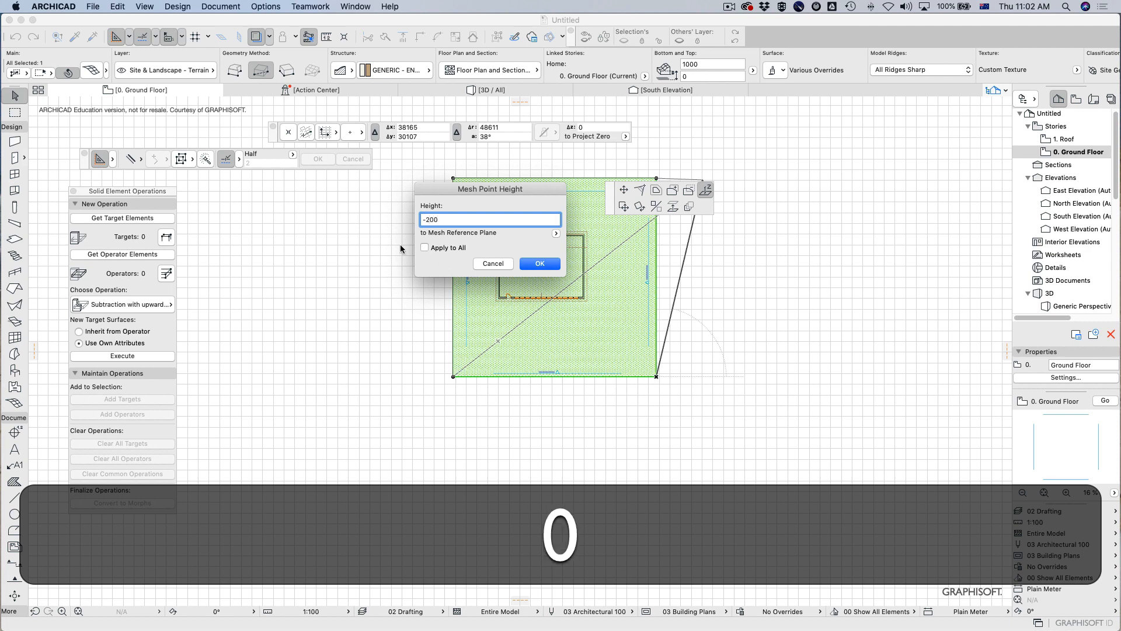
left_click(552, 264)
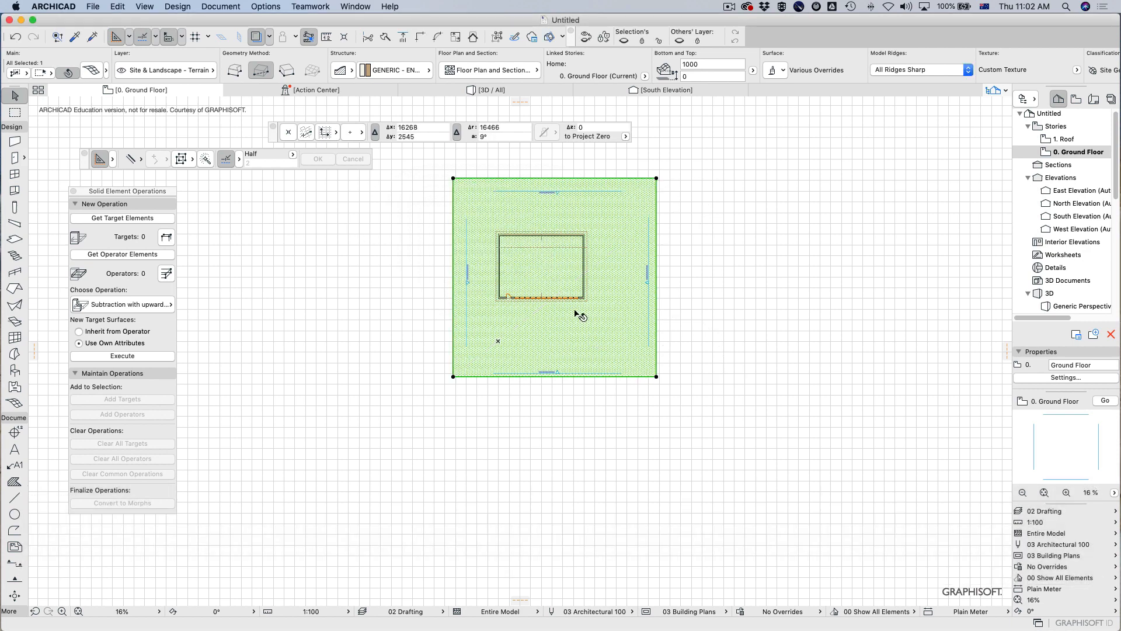
Step: Add new points to the terrain mesh by tracing the building's outer wall outline with the Magic Wand, using Fit to User Ridges
scroll(580, 315, "up", 5)
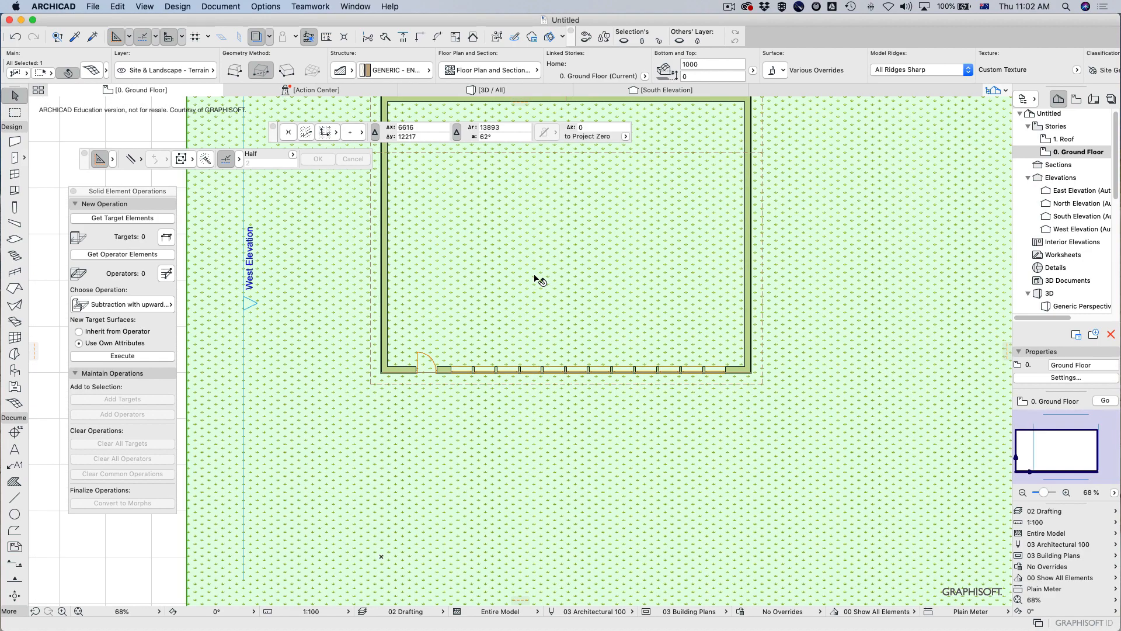
scroll(537, 280, "down", 3)
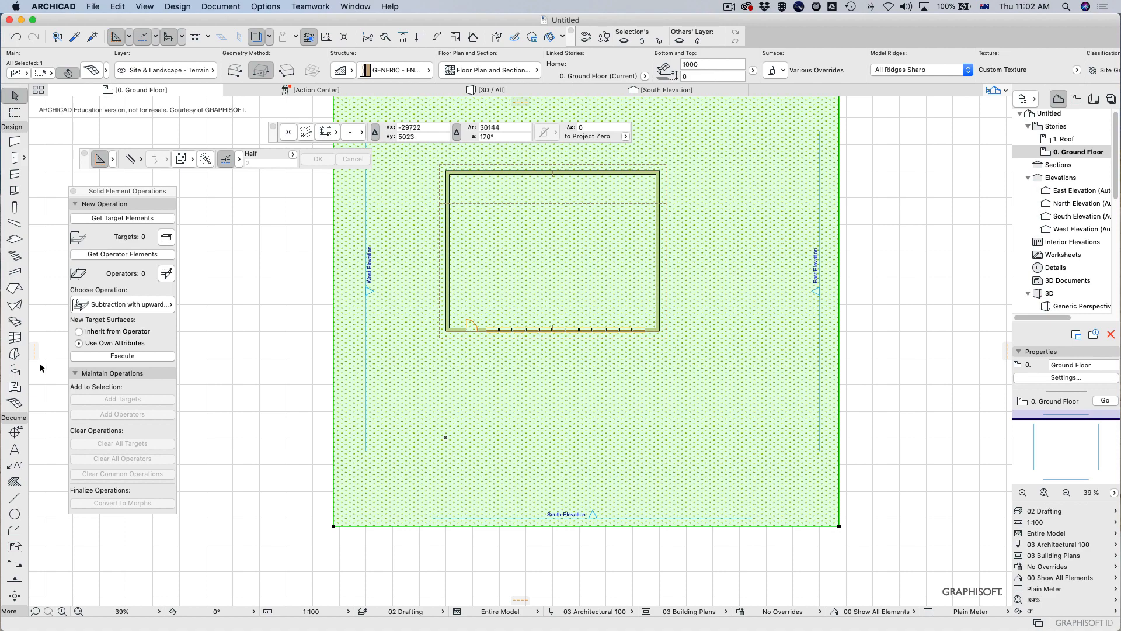
left_click(15, 404)
scroll(659, 295, "up", 1)
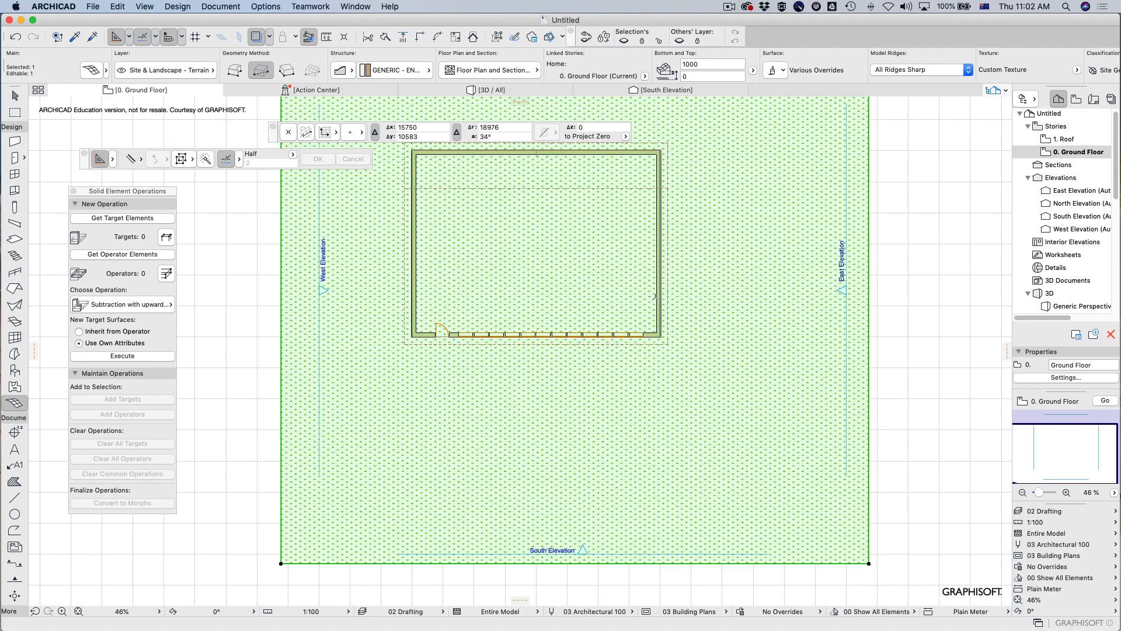
key("space")
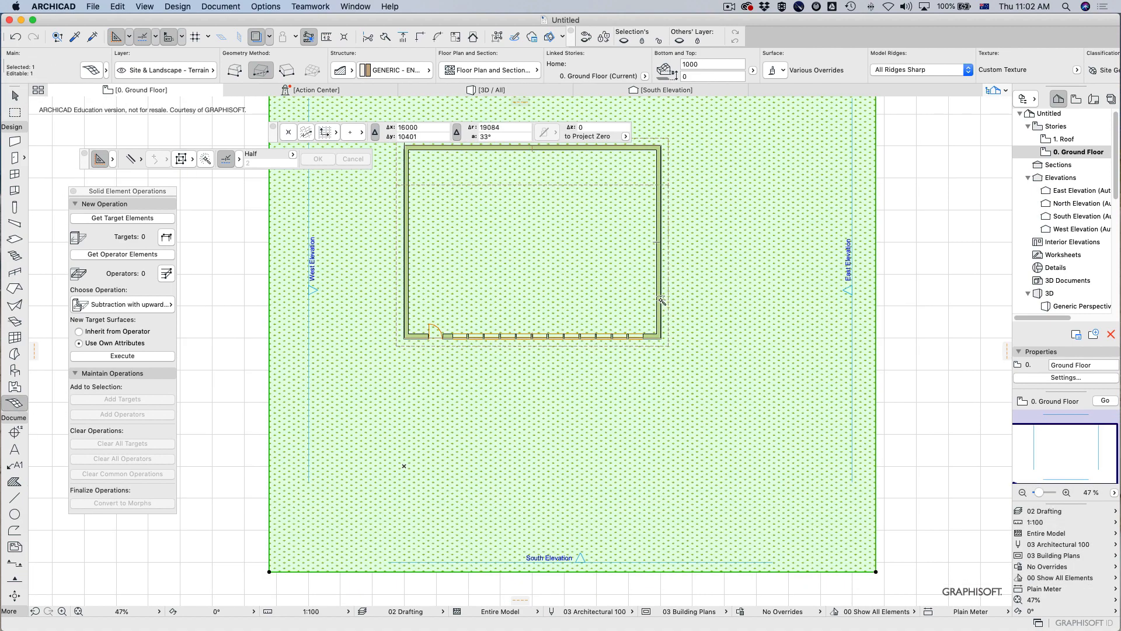
left_click(662, 301)
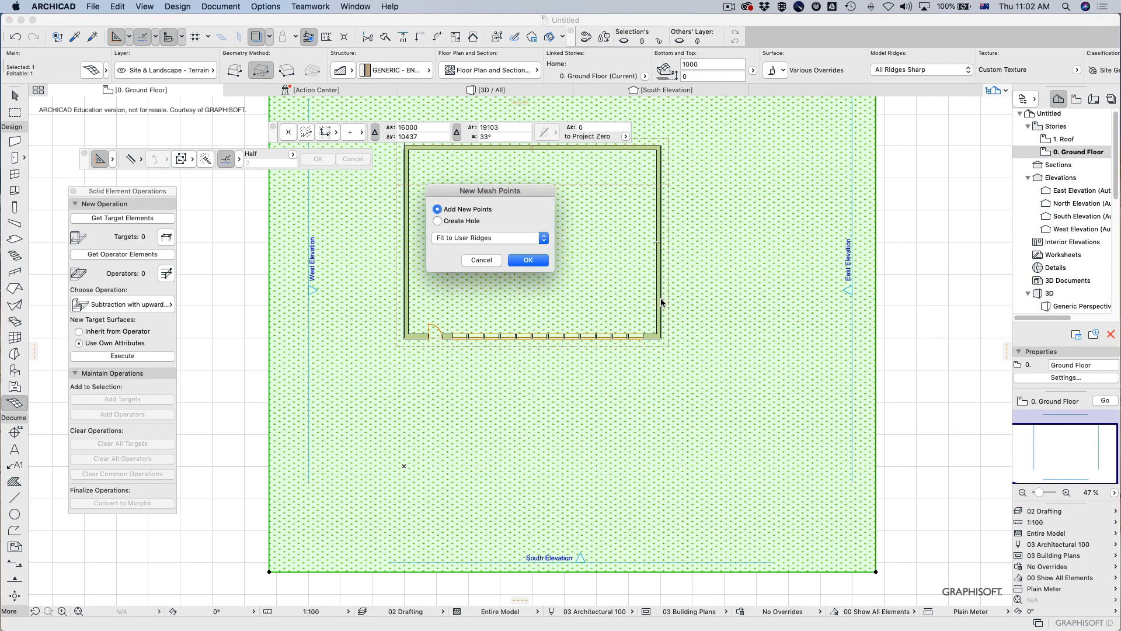
left_click(526, 260)
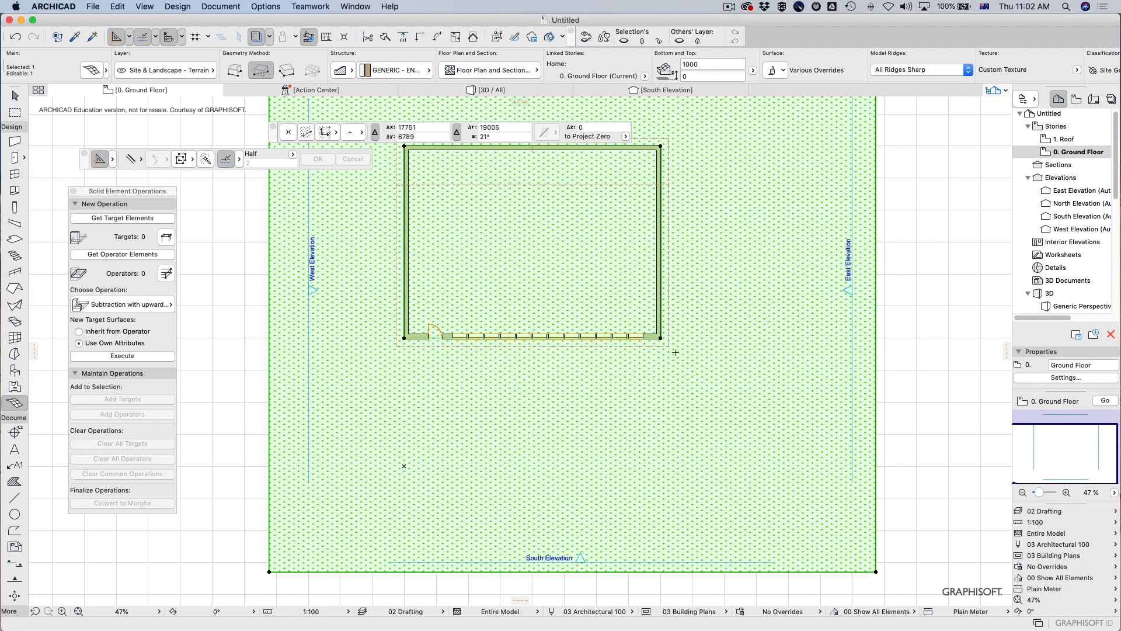
Step: Set the mesh point height to -50 for all new terrain points along the building outline, starting from its southeast corner
left_click(660, 337)
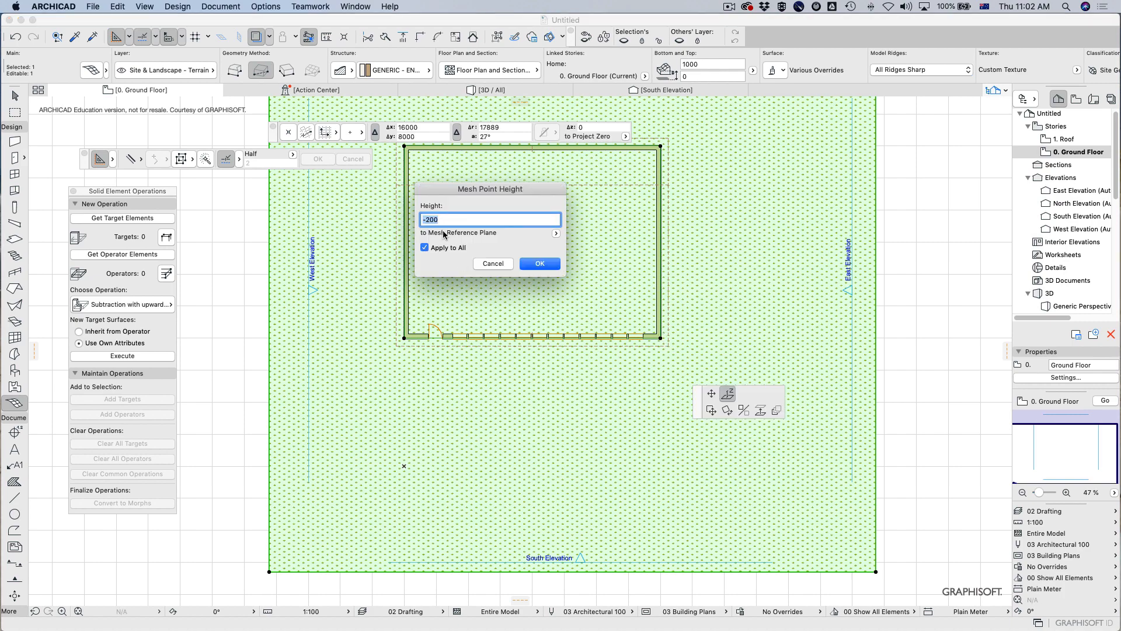
type("-50")
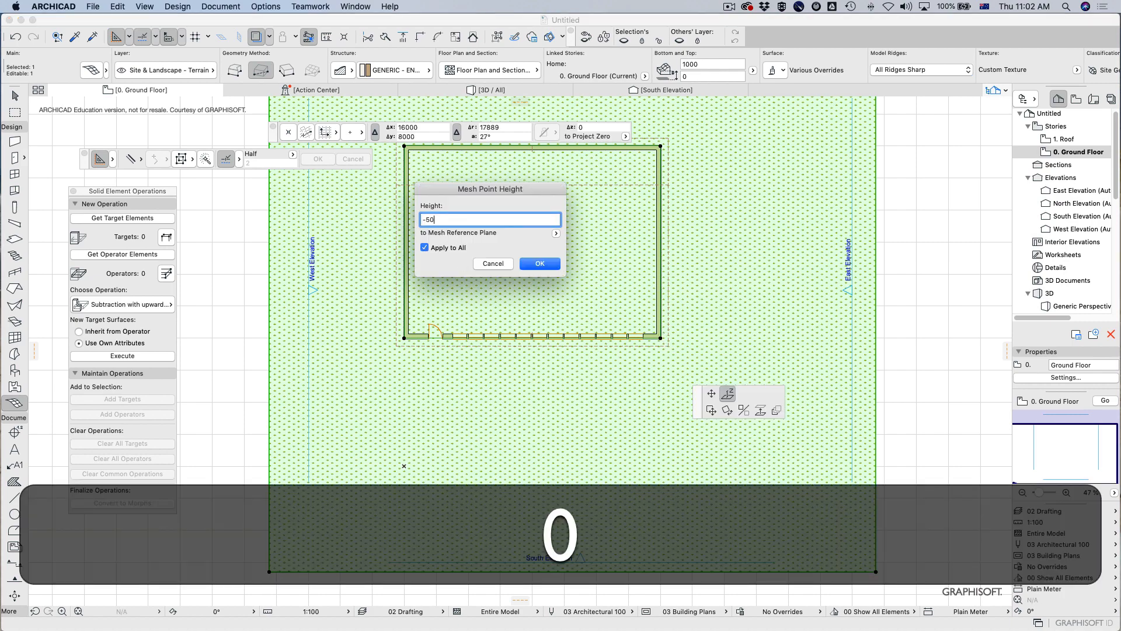
key("Return")
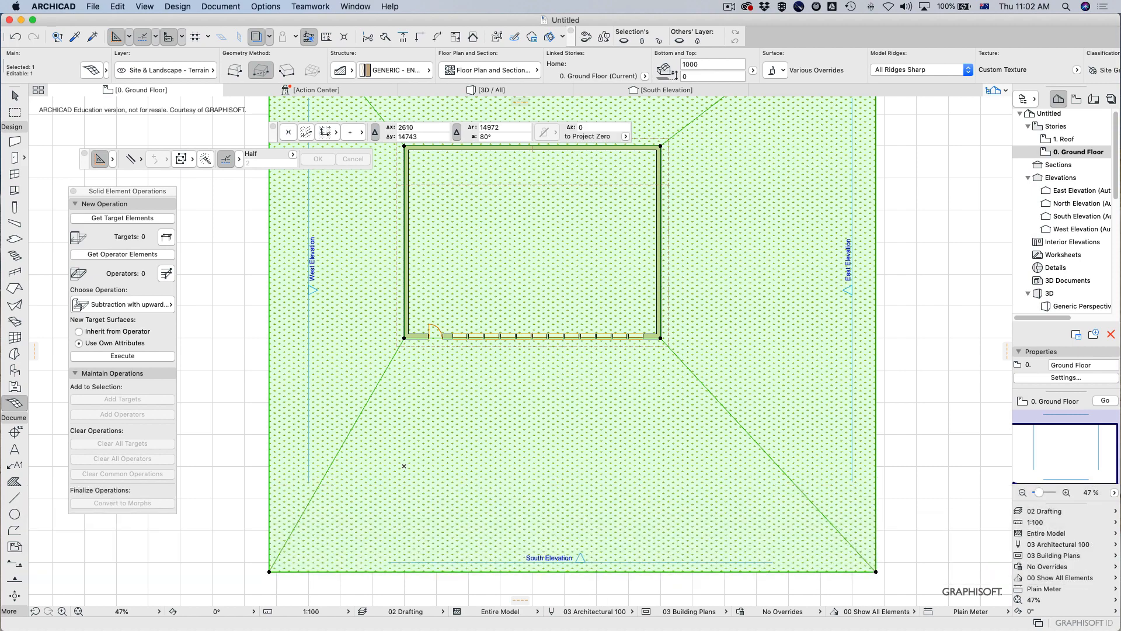
Step: Examine in 3D how the terrain meets the base of the walls, and return to the ground floor plan
key("F3")
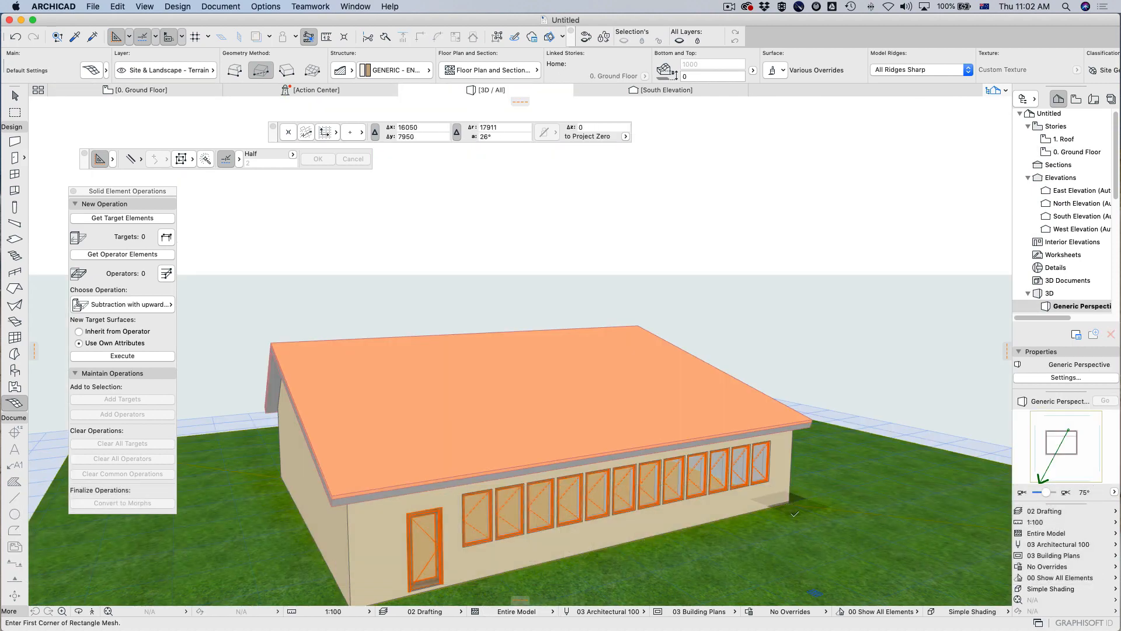
scroll(801, 524, "down", 4)
scroll(801, 528, "up", 5)
scroll(812, 512, "up", 8)
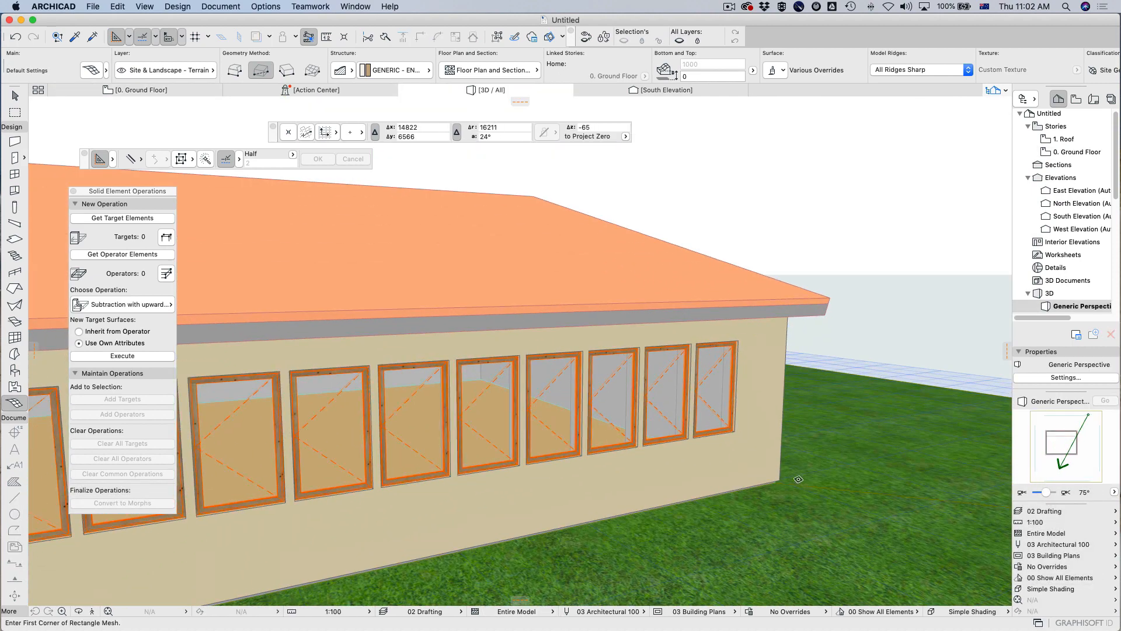
scroll(760, 498, "down", 8)
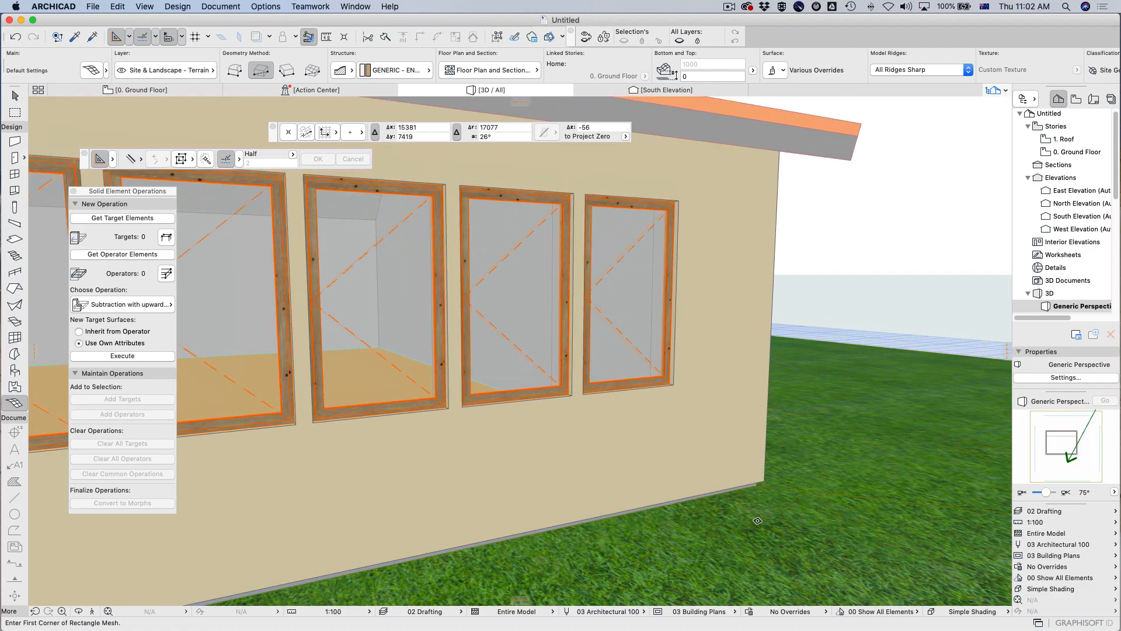
middle_click_drag(768, 448, 823, 422)
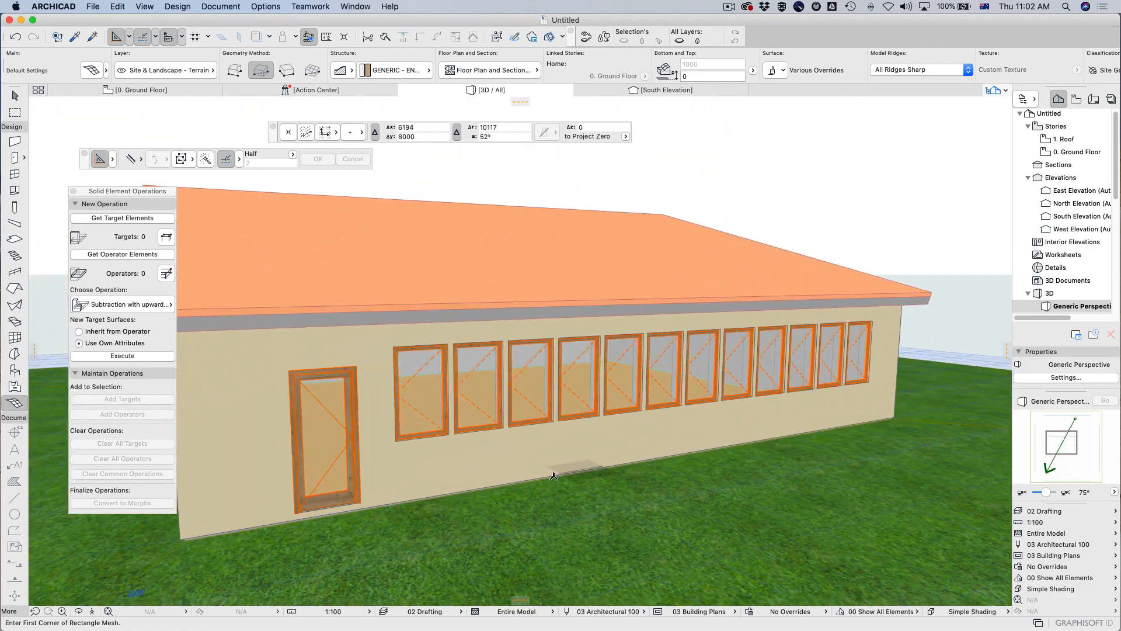
scroll(561, 473, "down", 4)
middle_click_drag(580, 475, 648, 399)
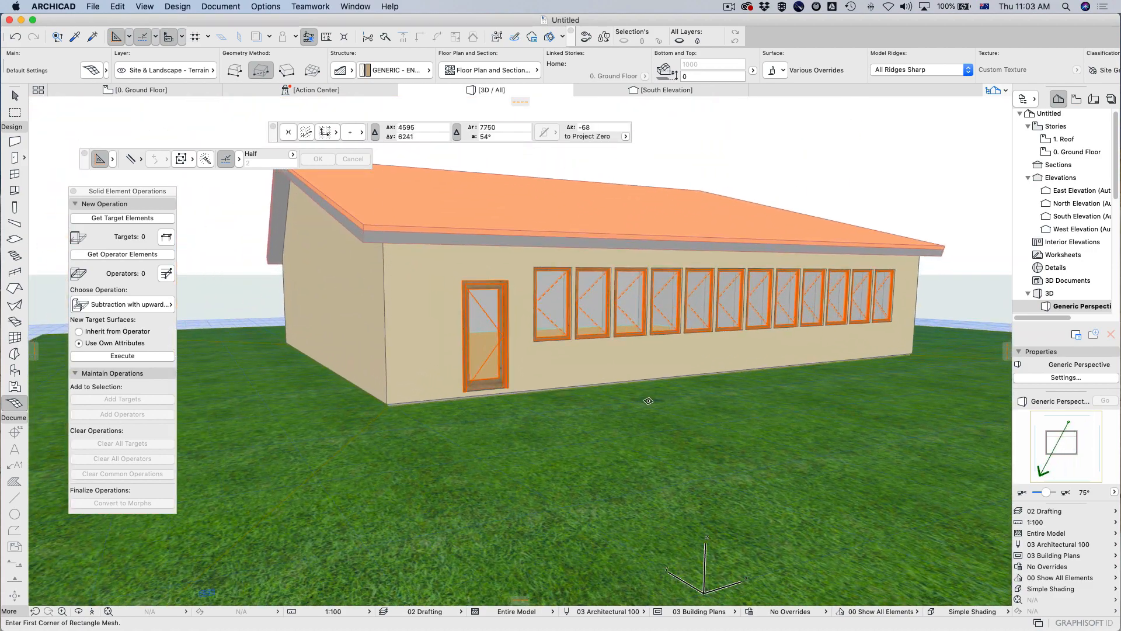
key("F2")
key("Escape")
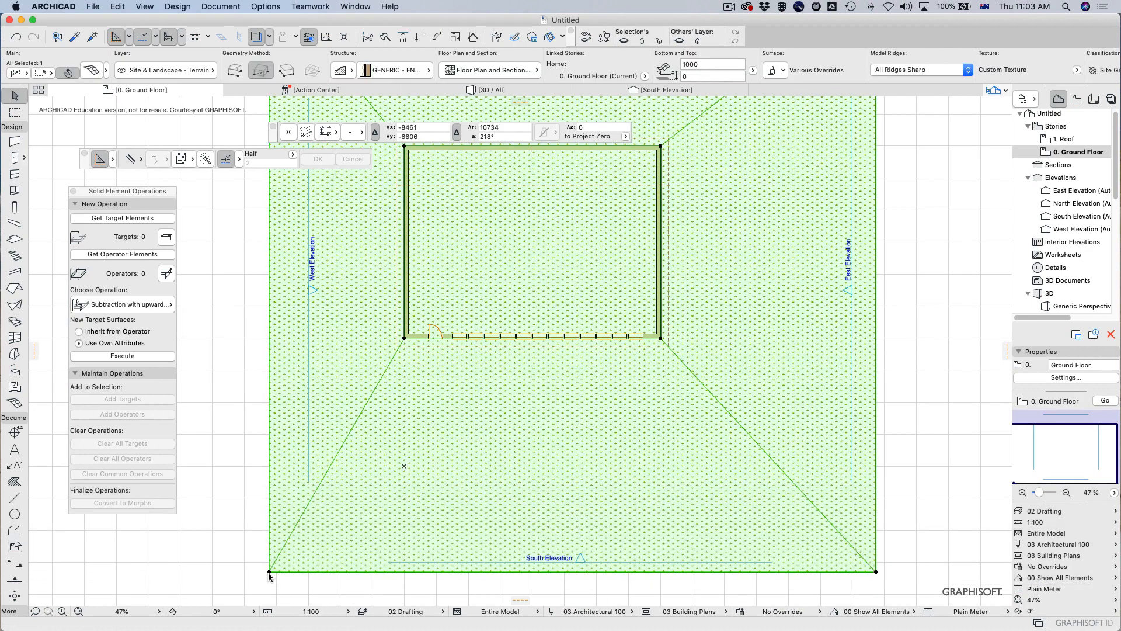
Step: Try a mesh point height of -1000 on all outer terrain corners, and restore them all to -200
left_click(402, 501)
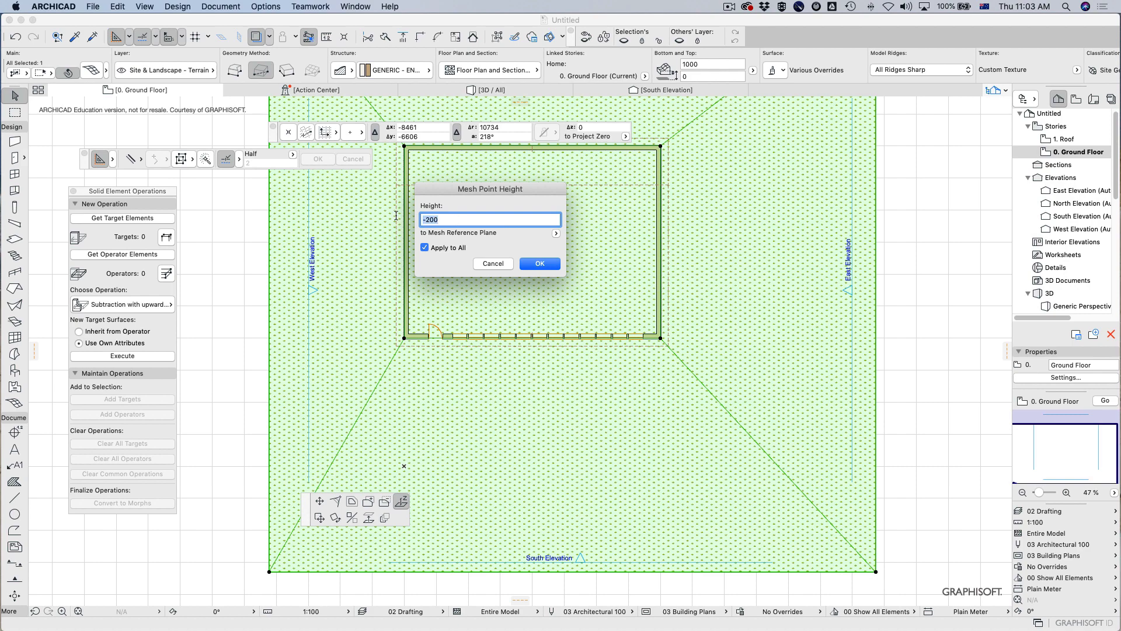
type("-1000")
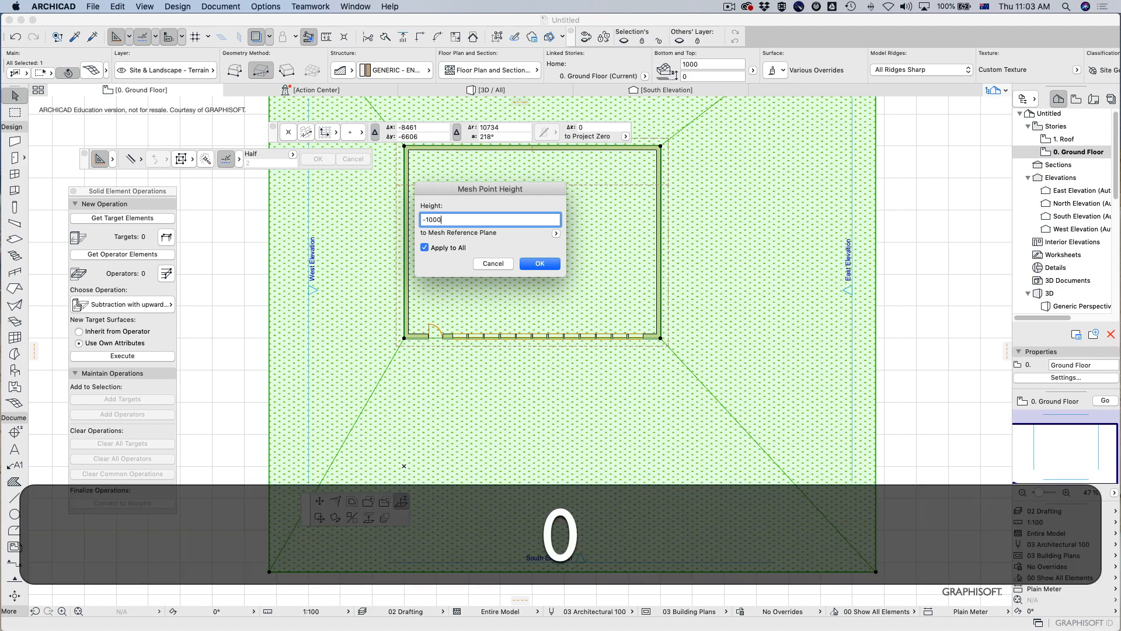
key("Return")
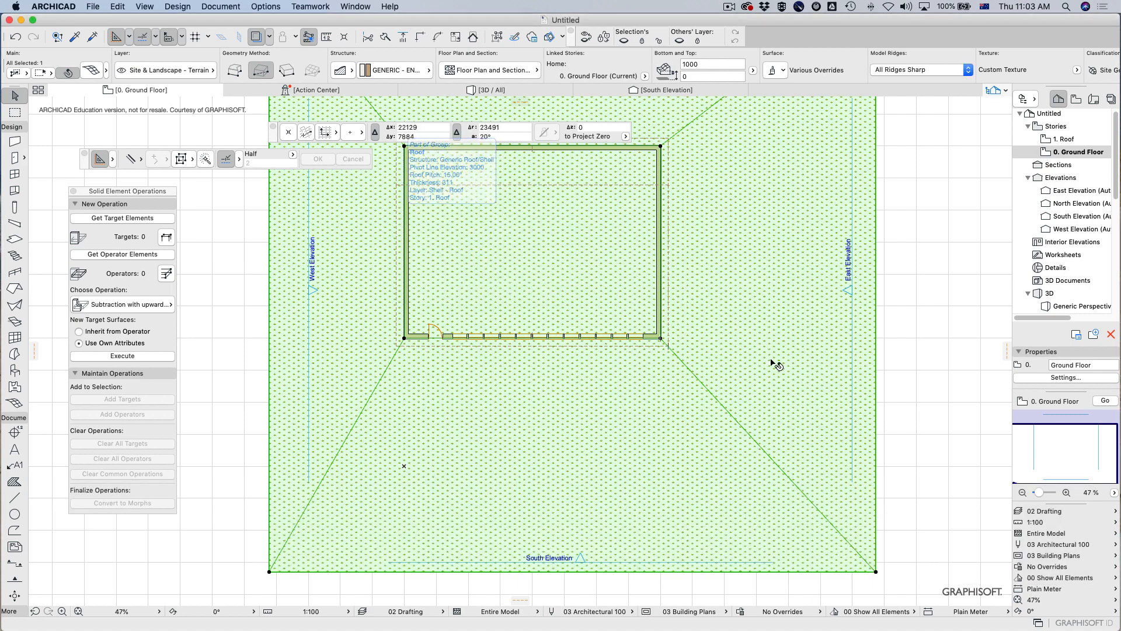
left_click(876, 572)
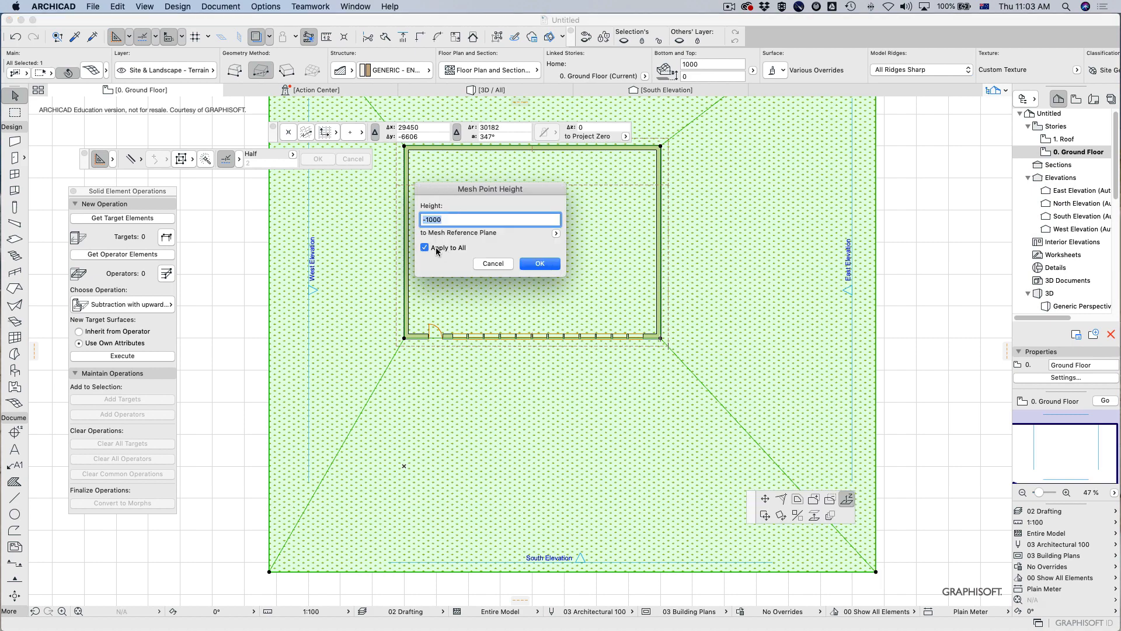
type("-200")
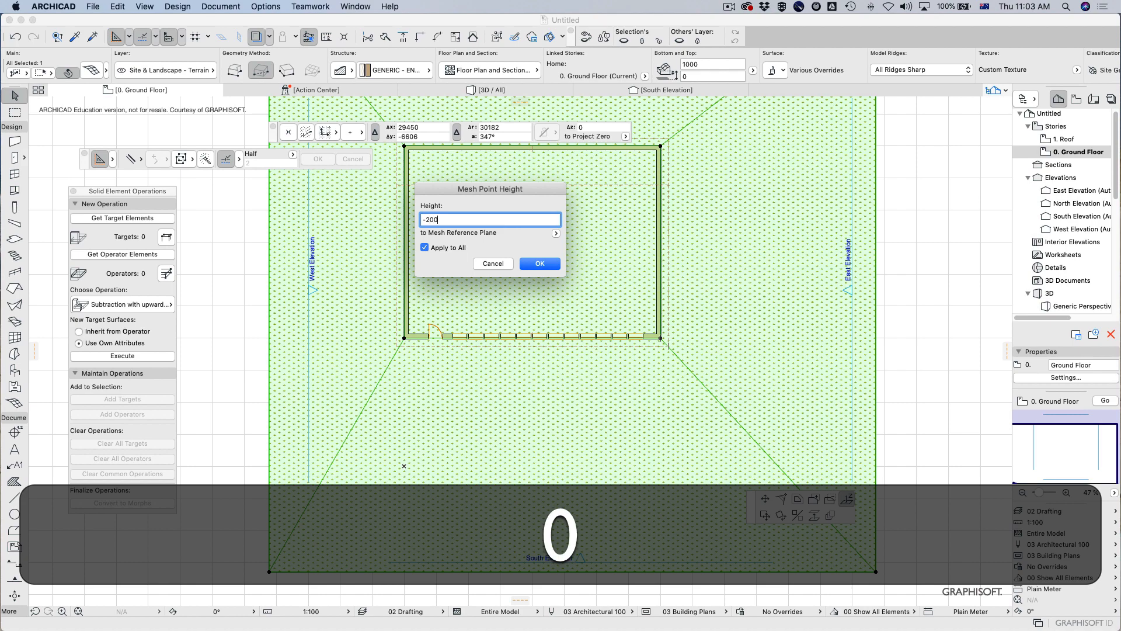
key("Return")
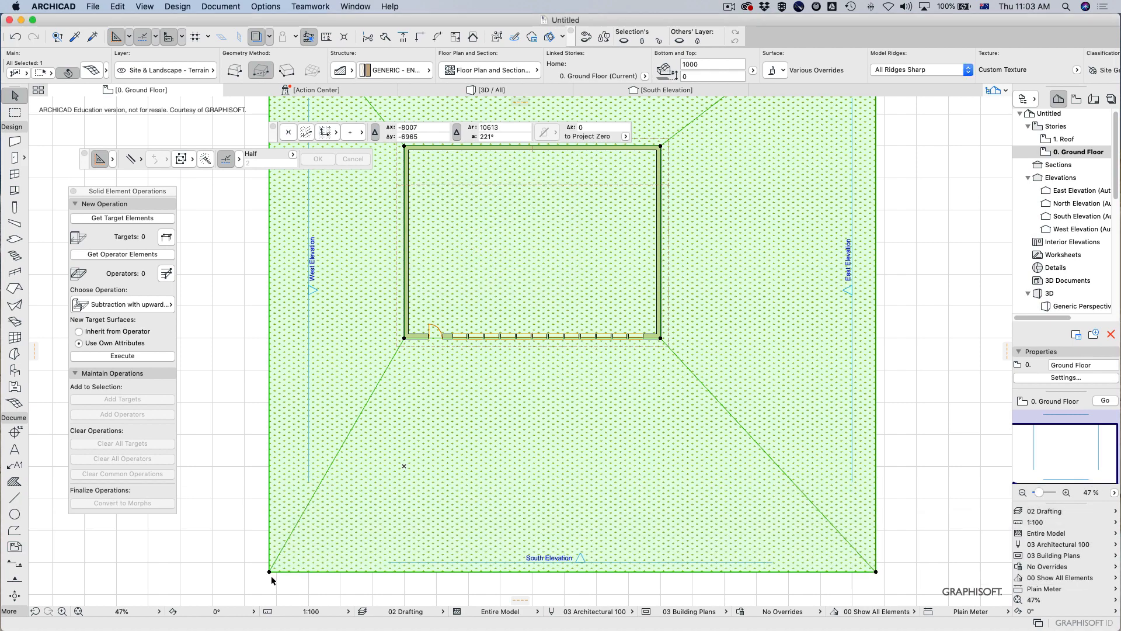
Step: Lower only the terrain's southwest and southeast corners to a mesh point height of -1000, without applying it to all points
left_click(270, 572)
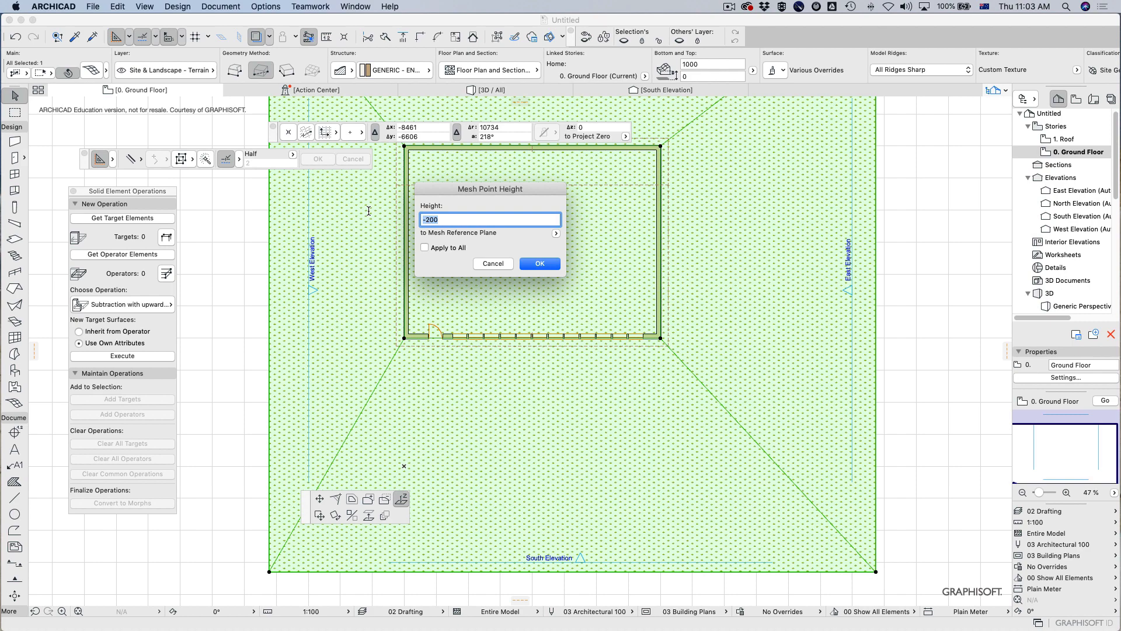
type("-1000")
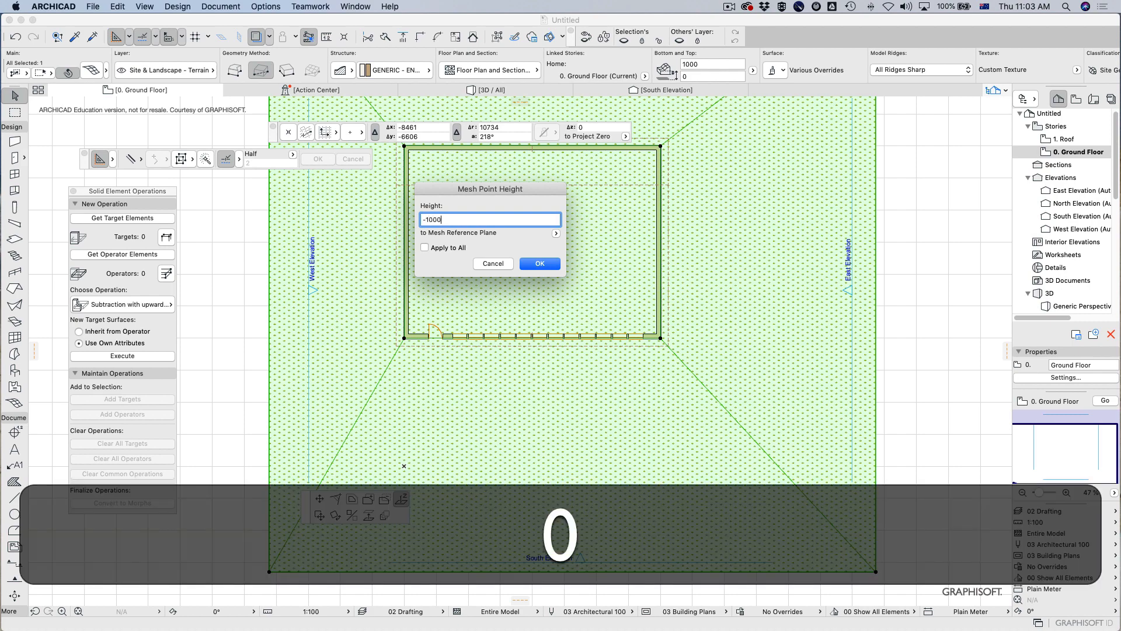
key("Return")
left_click(876, 572)
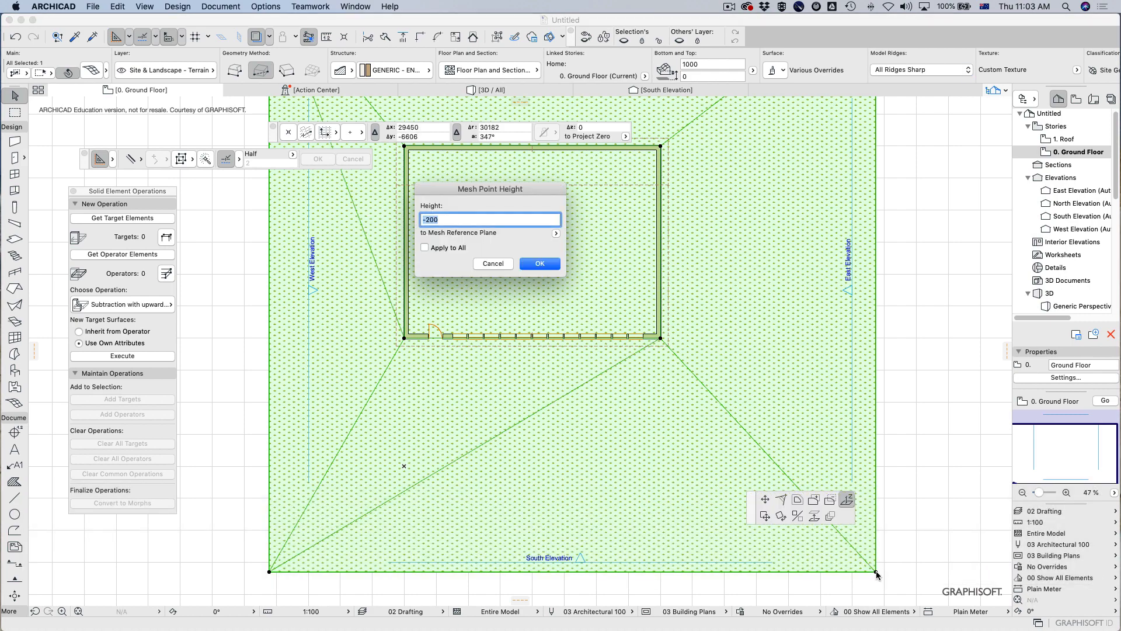
type("-100")
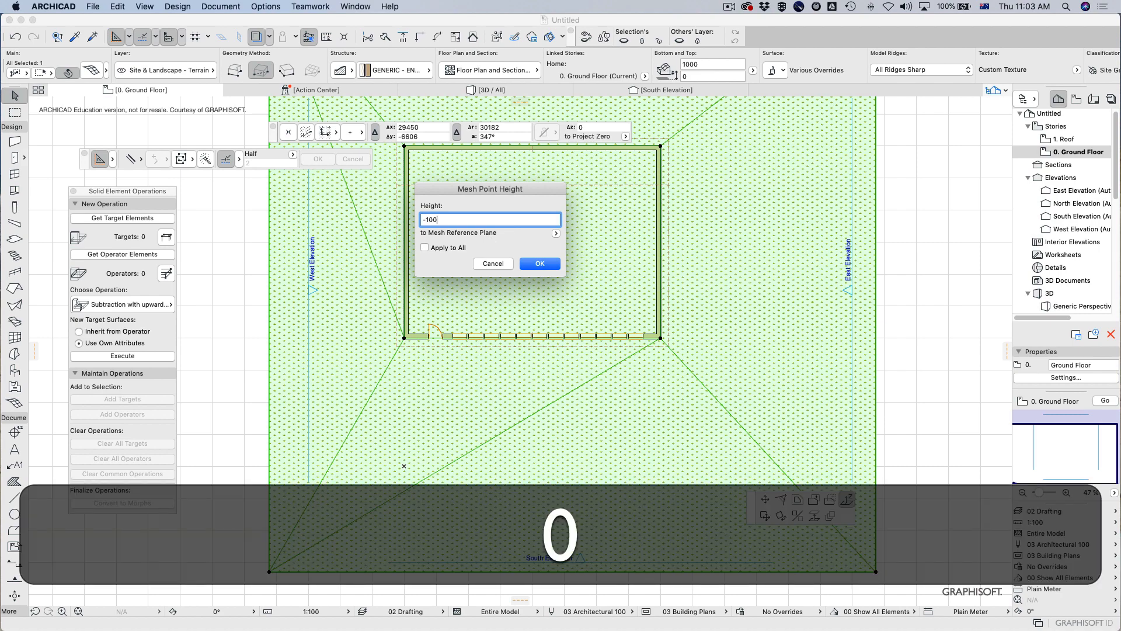
type("0")
key("Return")
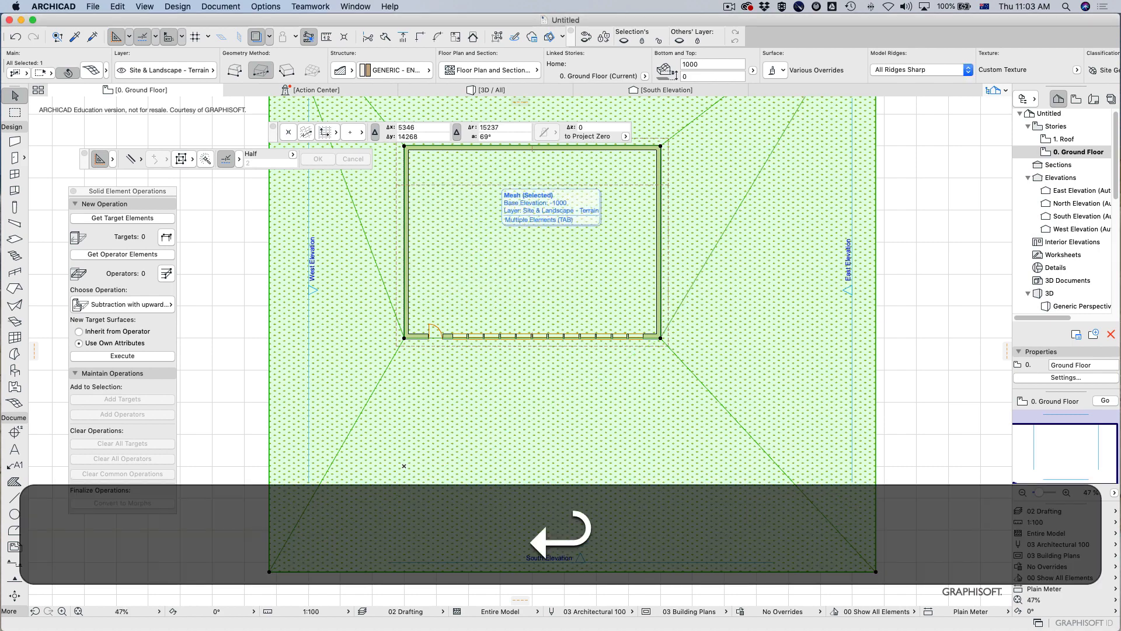
Step: Explore the house and sloping terrain in 3D around the door side, and return to the ground floor plan
key("F3")
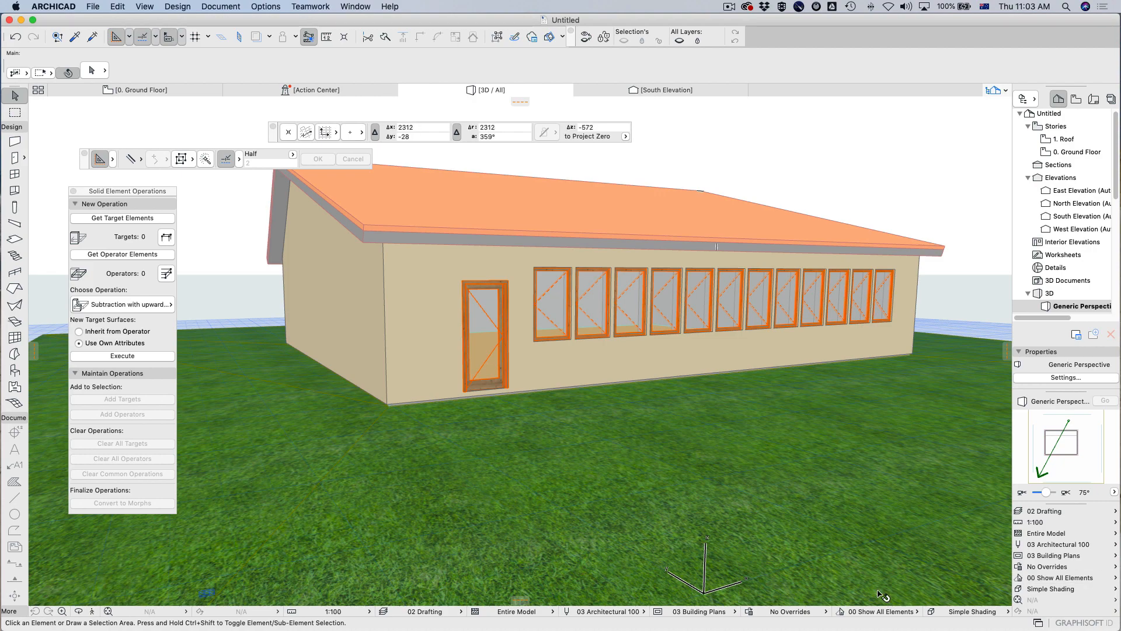
left_click(96, 609)
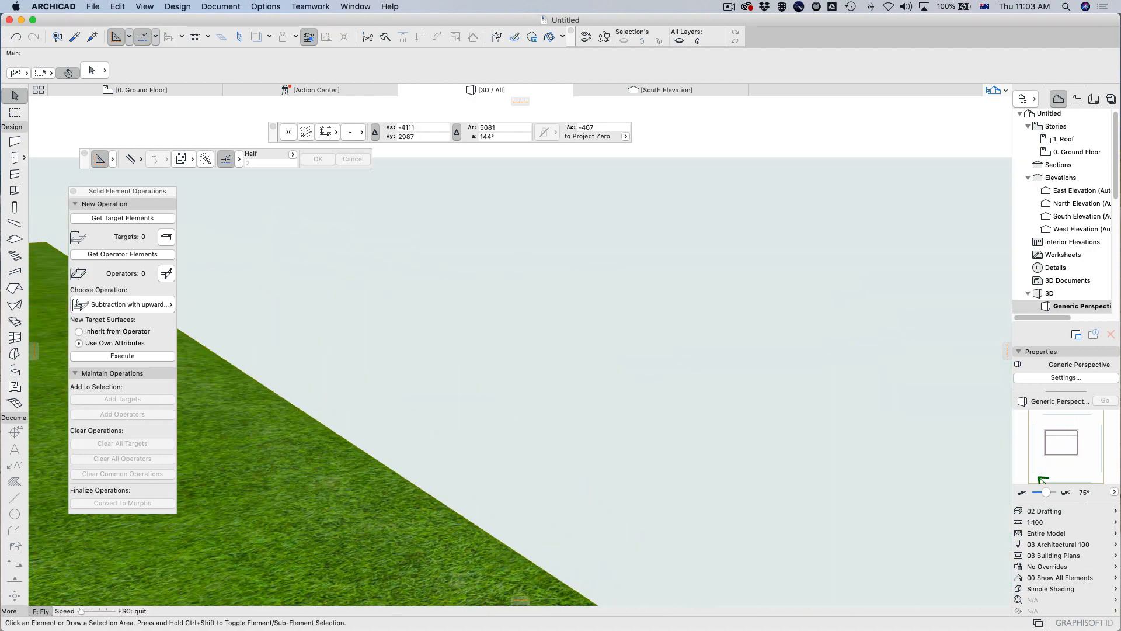
key("d")
key("shift+w")
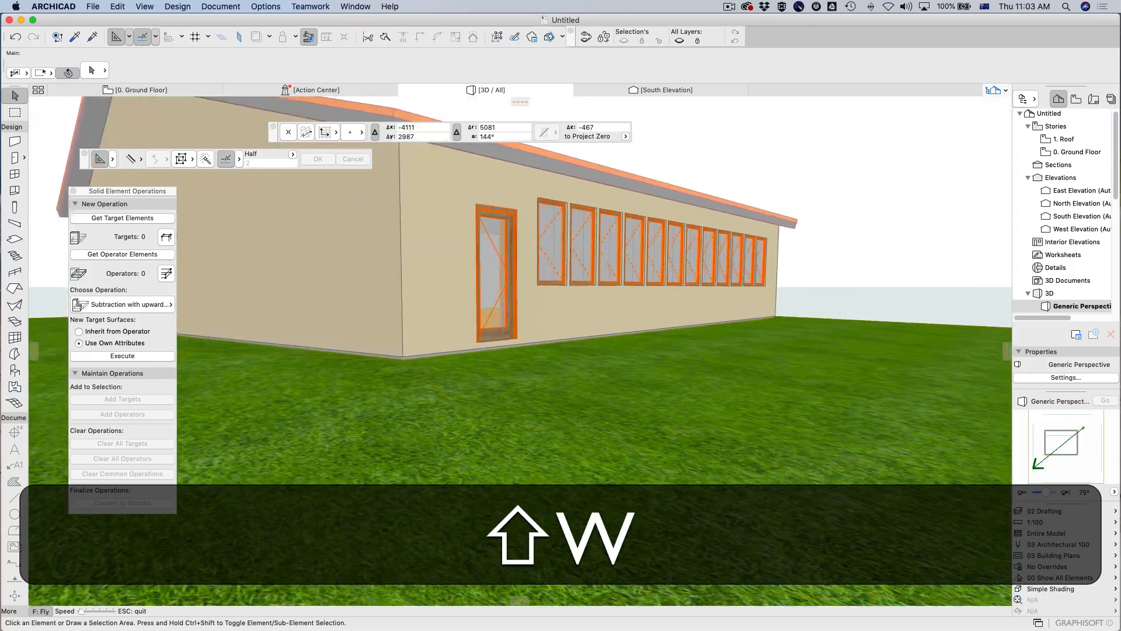
key("shift+s")
key("shift+w")
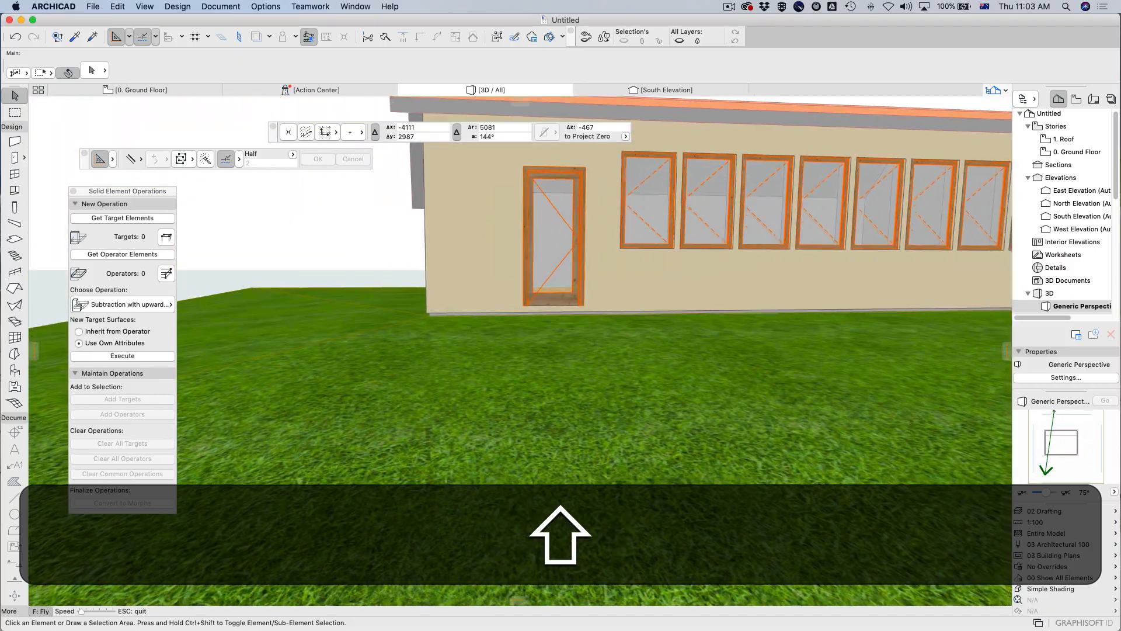
key("shift+a")
key("shift+w")
key("a")
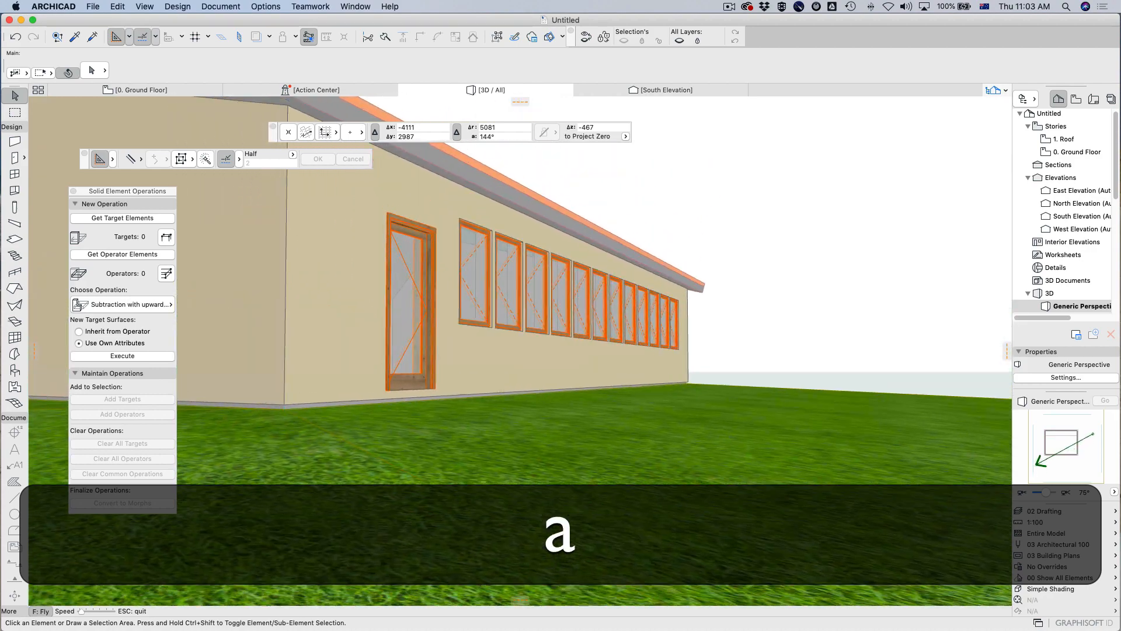
key("Escape")
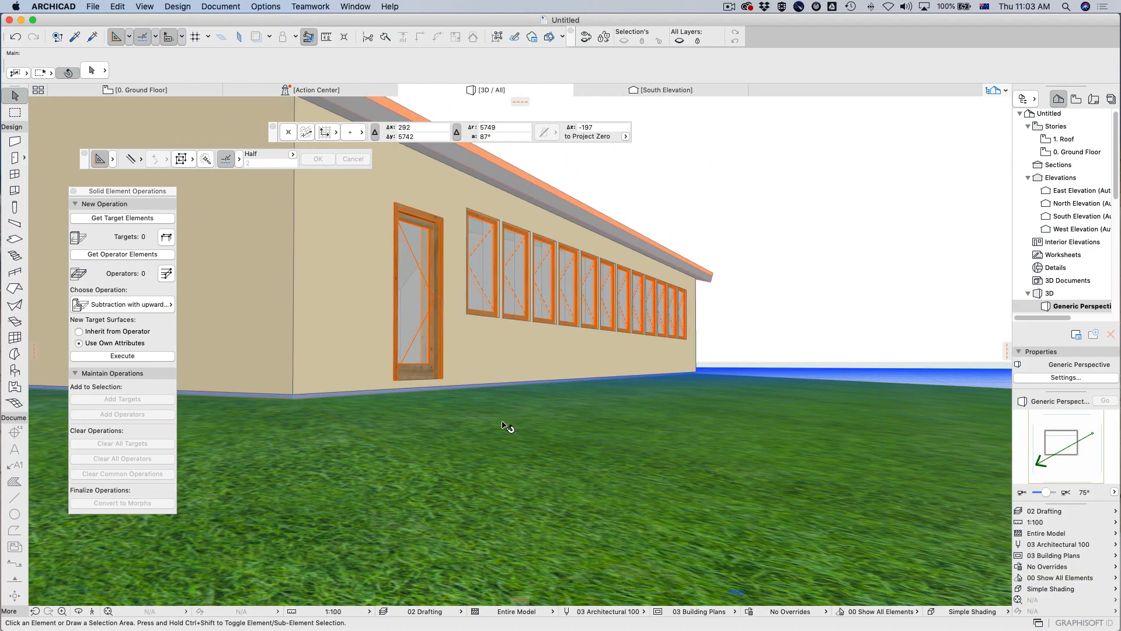
key("F2")
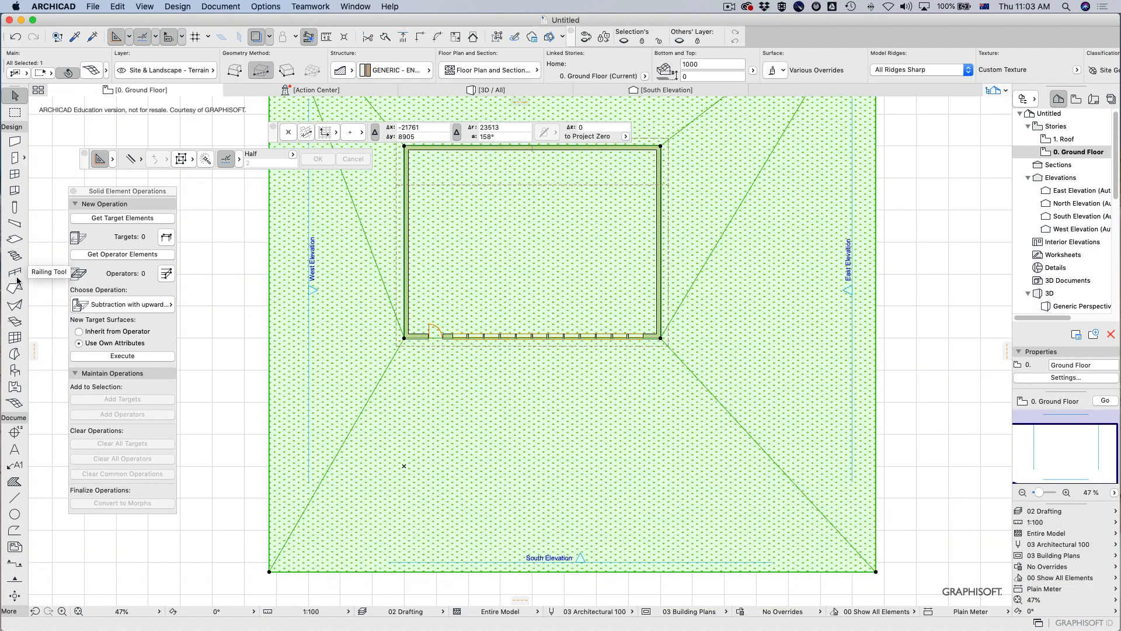
Step: Start a rectangular roof with its pivot line on the outer wall face across the door opening, pitching upward toward the house interior
left_click(13, 286)
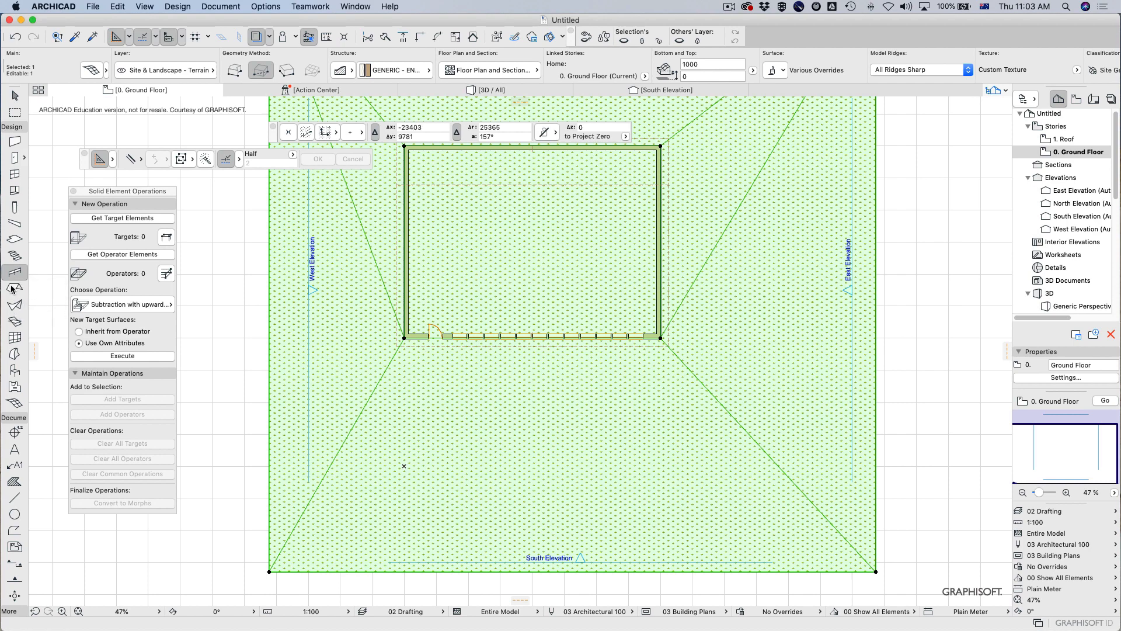
left_click(20, 288)
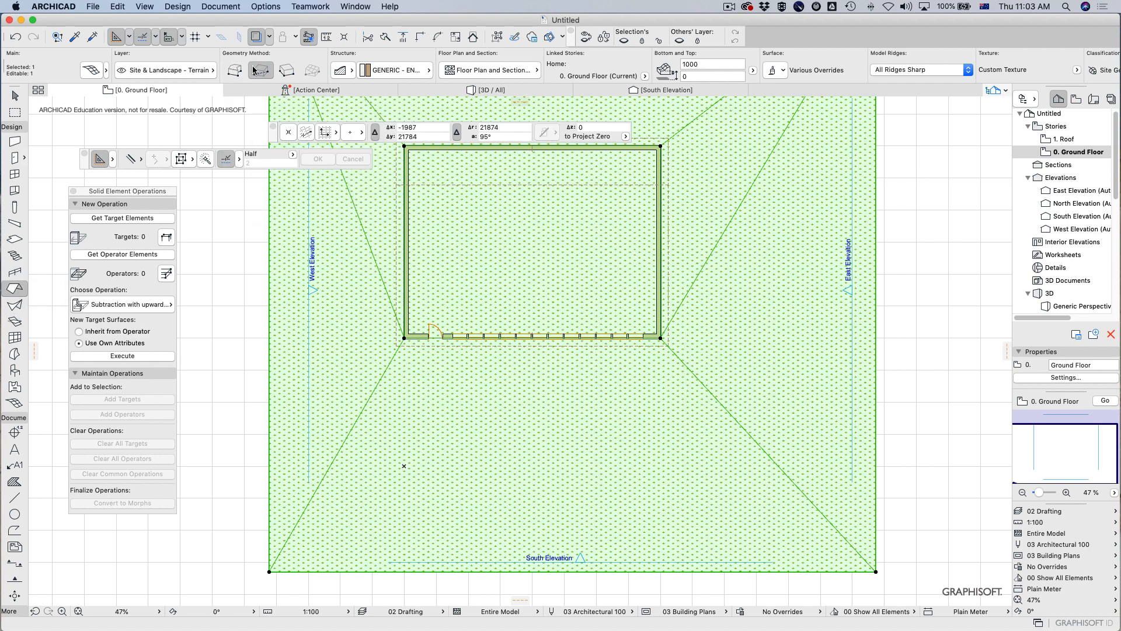
left_click(287, 70)
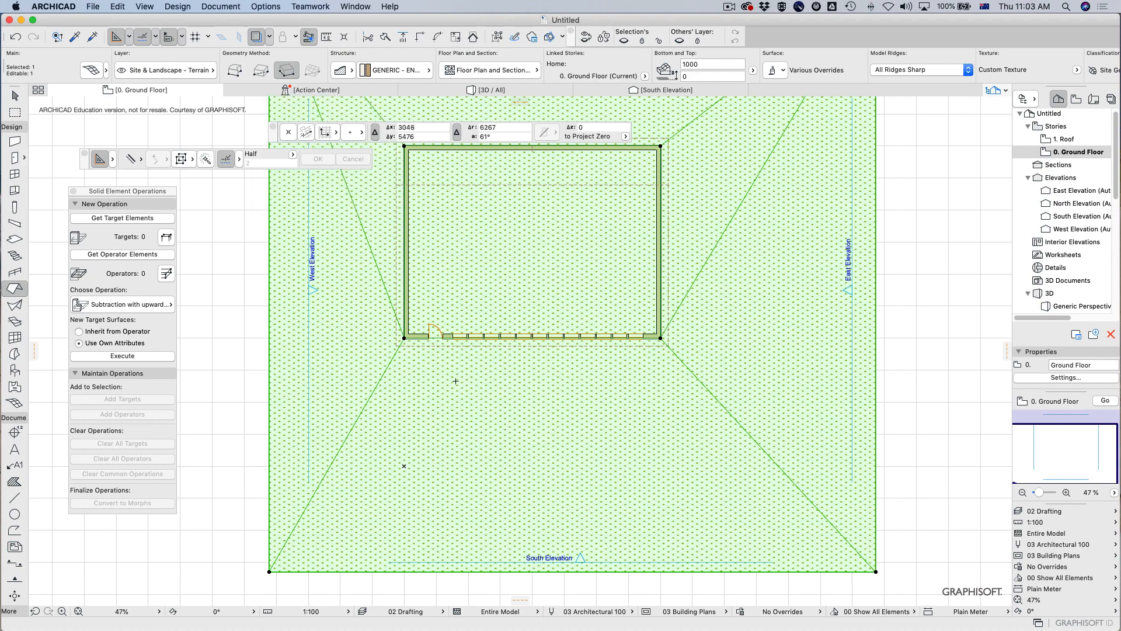
scroll(433, 334, "up", 1)
scroll(433, 334, "up", 10)
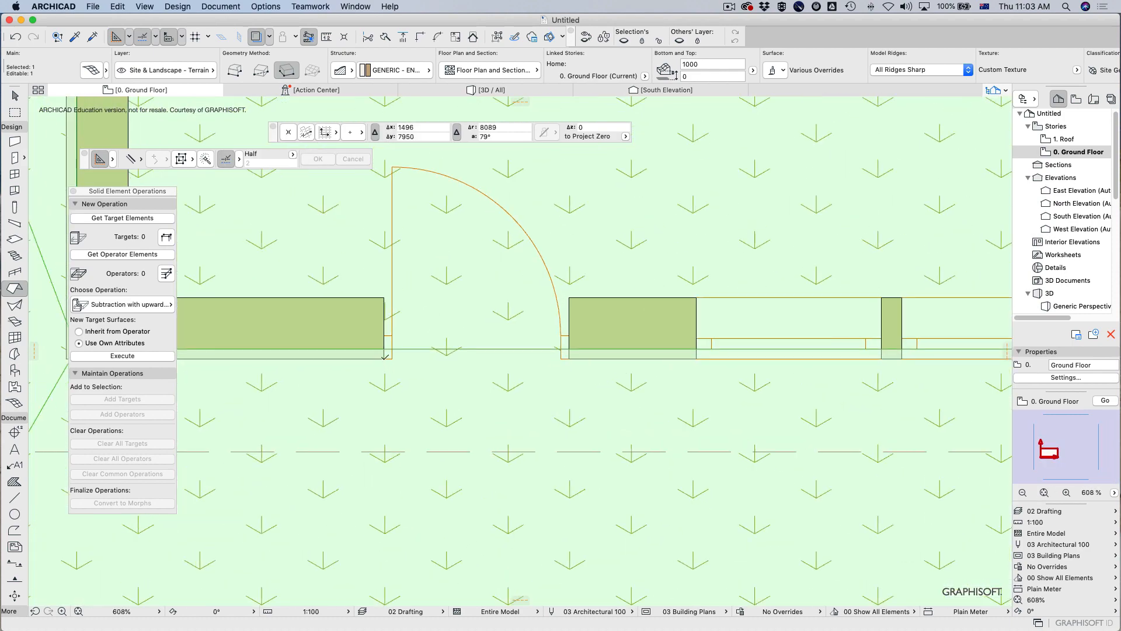
key("Escape")
left_click(384, 359)
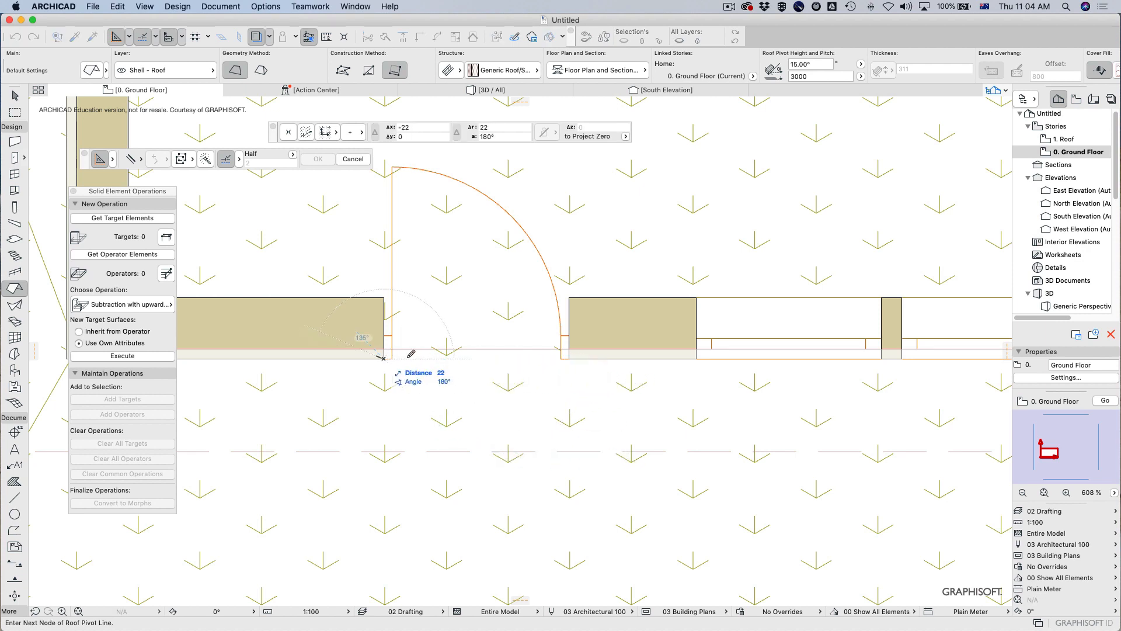
left_click(575, 359)
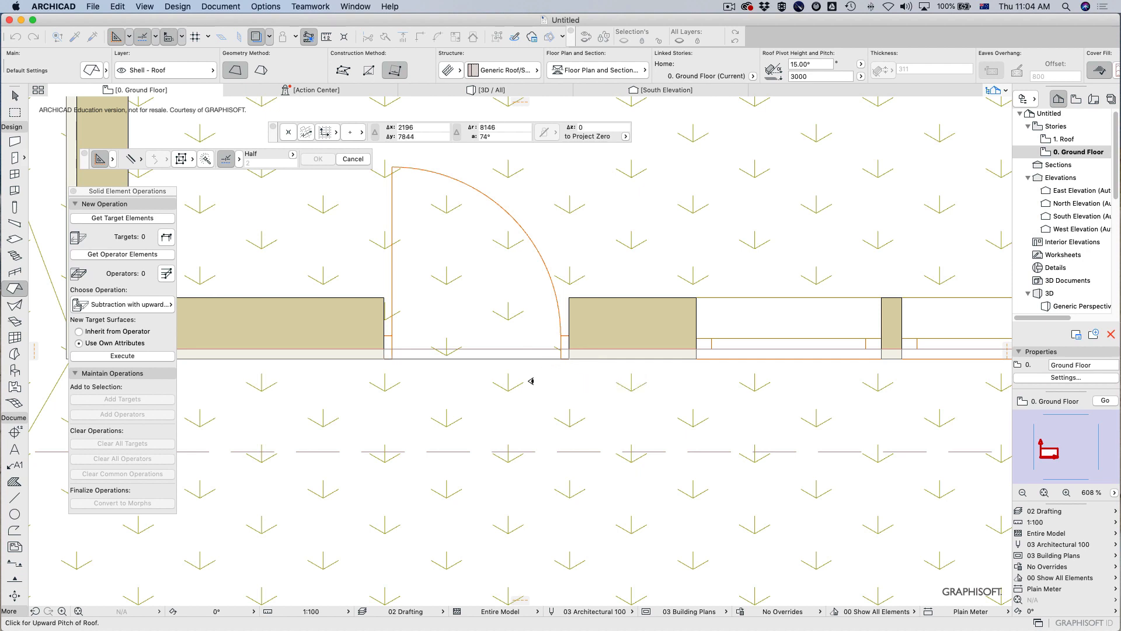
scroll(282, 406, "up", 1)
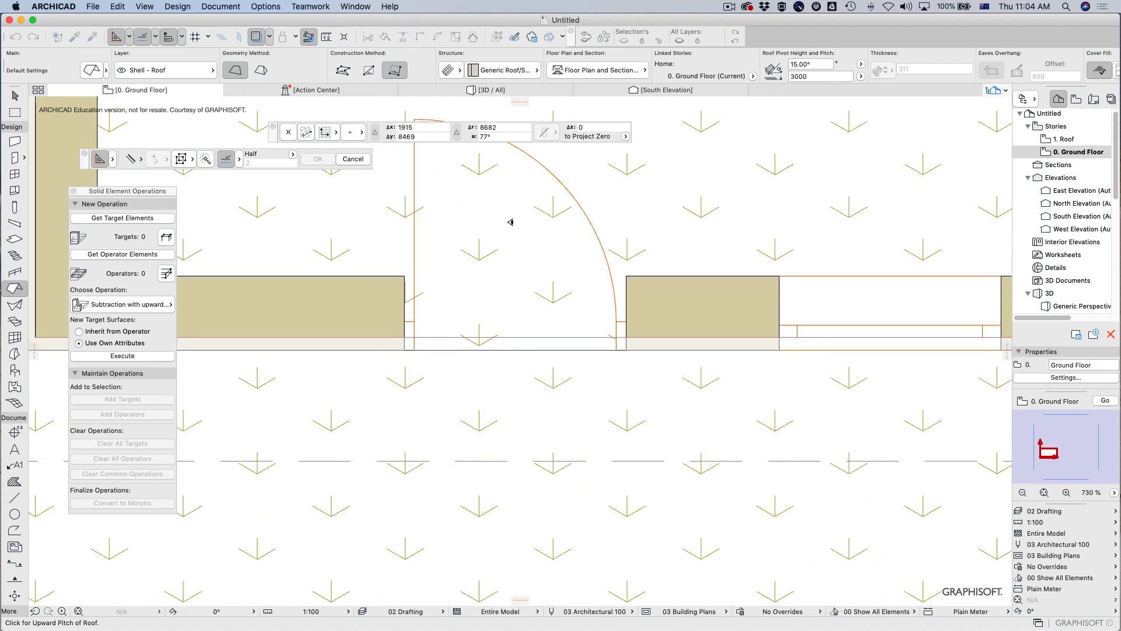
left_click(532, 175)
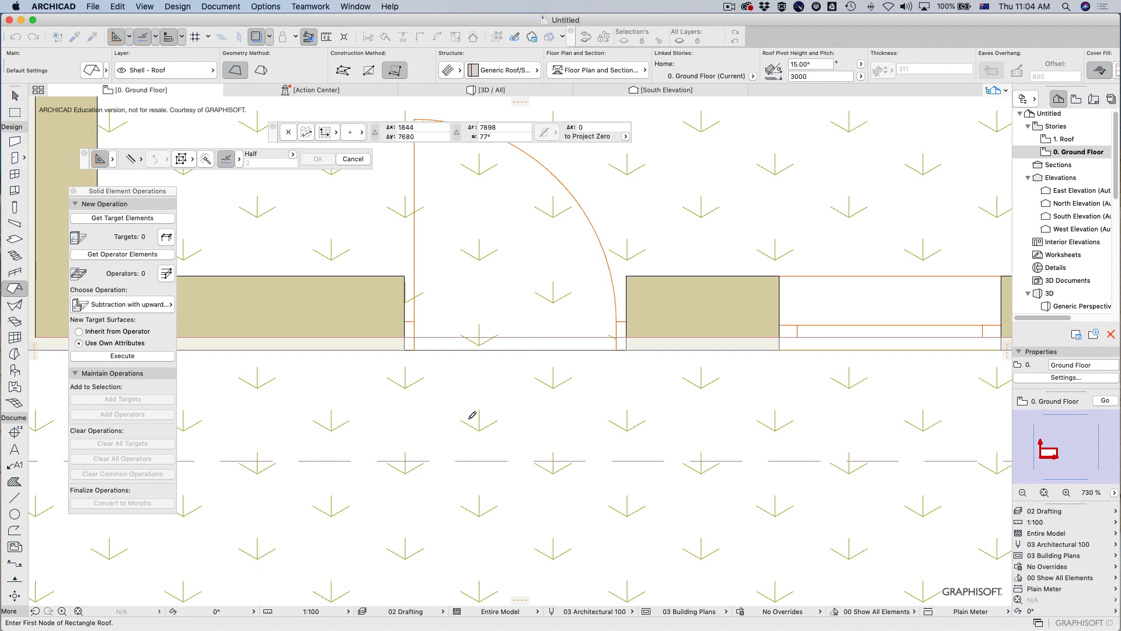
Step: Draw the roof rectangle across the full door opening width and outward past the main roof's overhang line
scroll(405, 339, "up", 1)
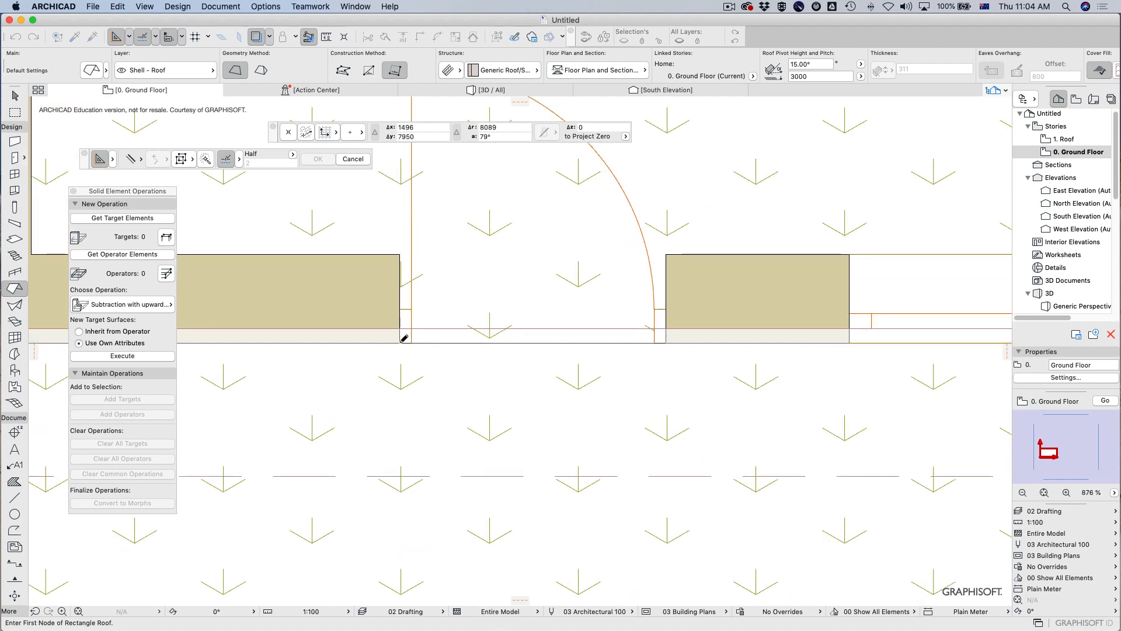
left_click(401, 343)
left_click(666, 344)
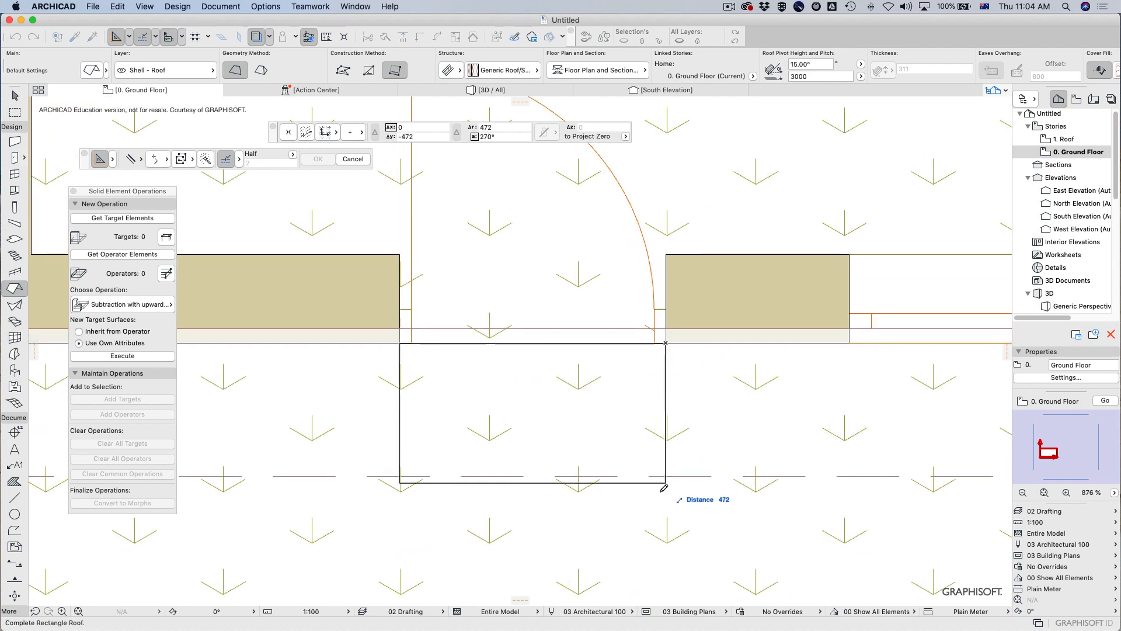
scroll(659, 514, "down", 6)
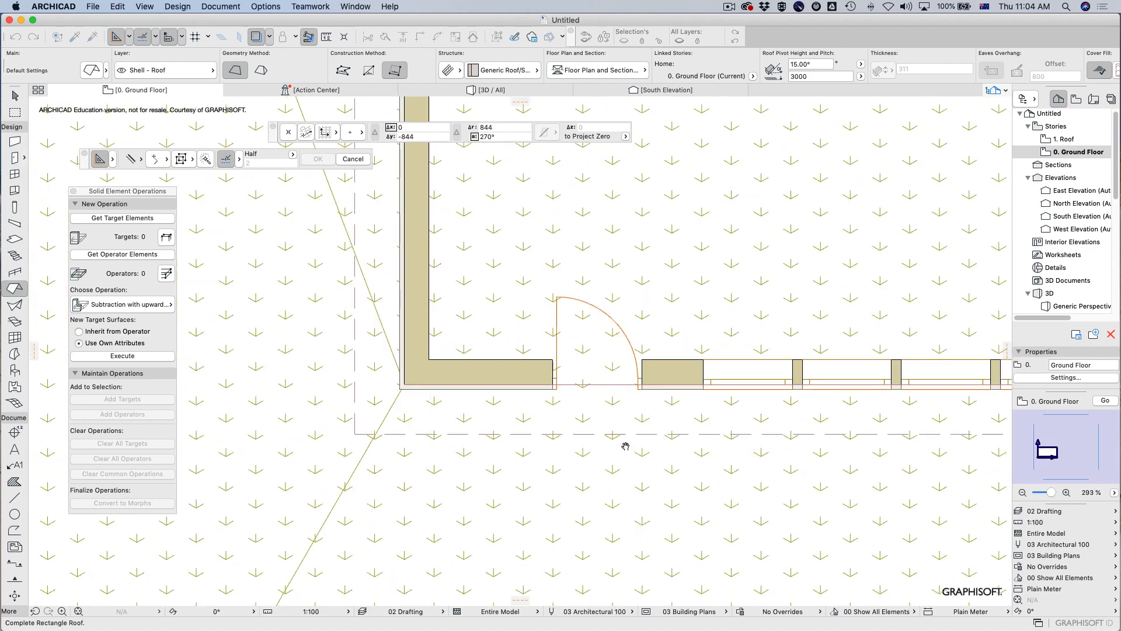
middle_click_drag(625, 446, 612, 406)
left_click(629, 551)
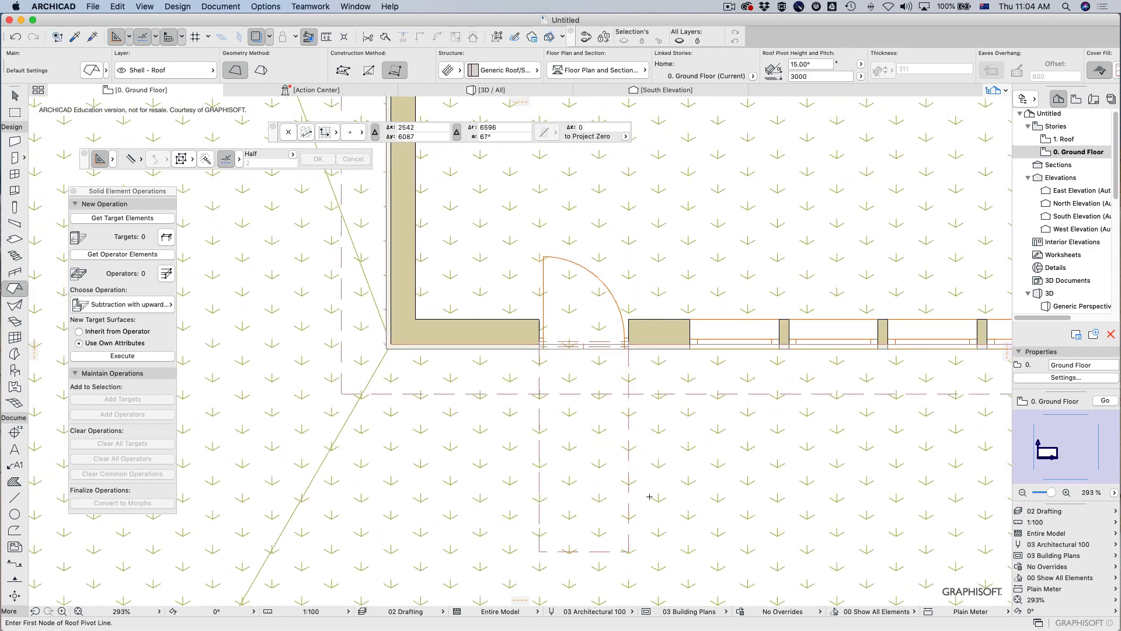
key("Escape")
key("Escape")
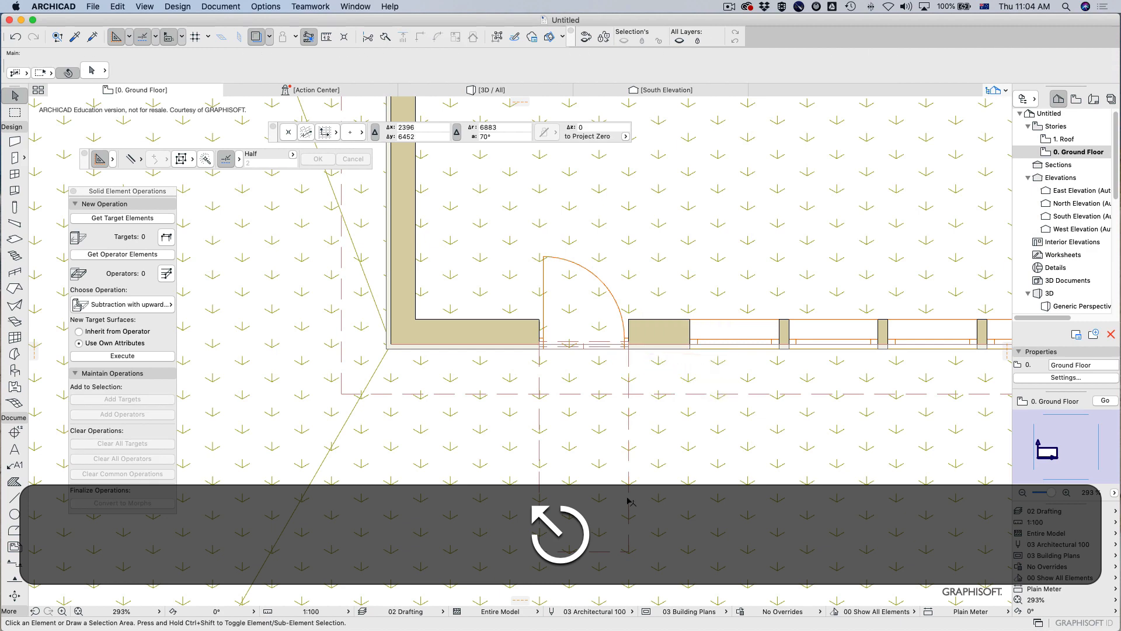
Step: Set the door roof's pivot line offset to 0 and switch it to a basic structure in Concrete
left_click(629, 501)
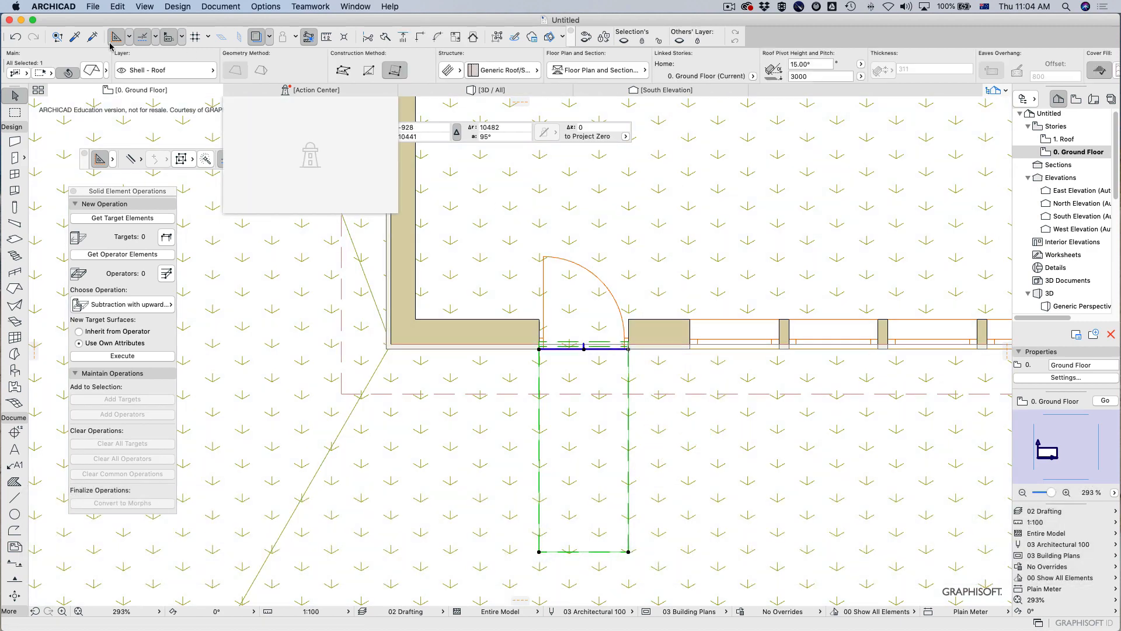
left_click(99, 71)
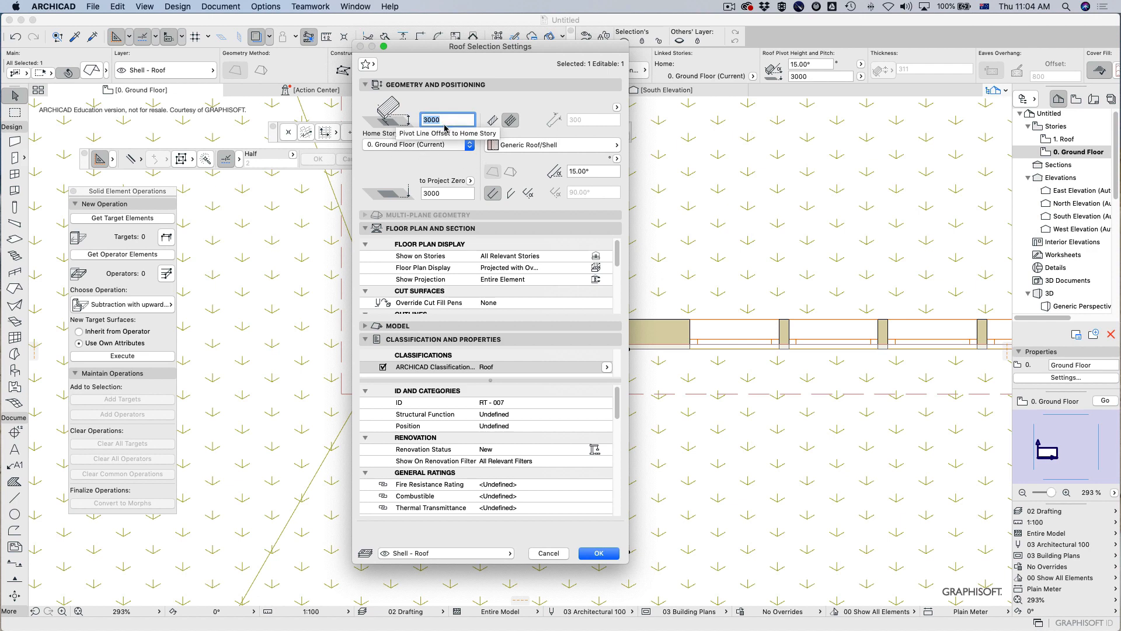
type("0")
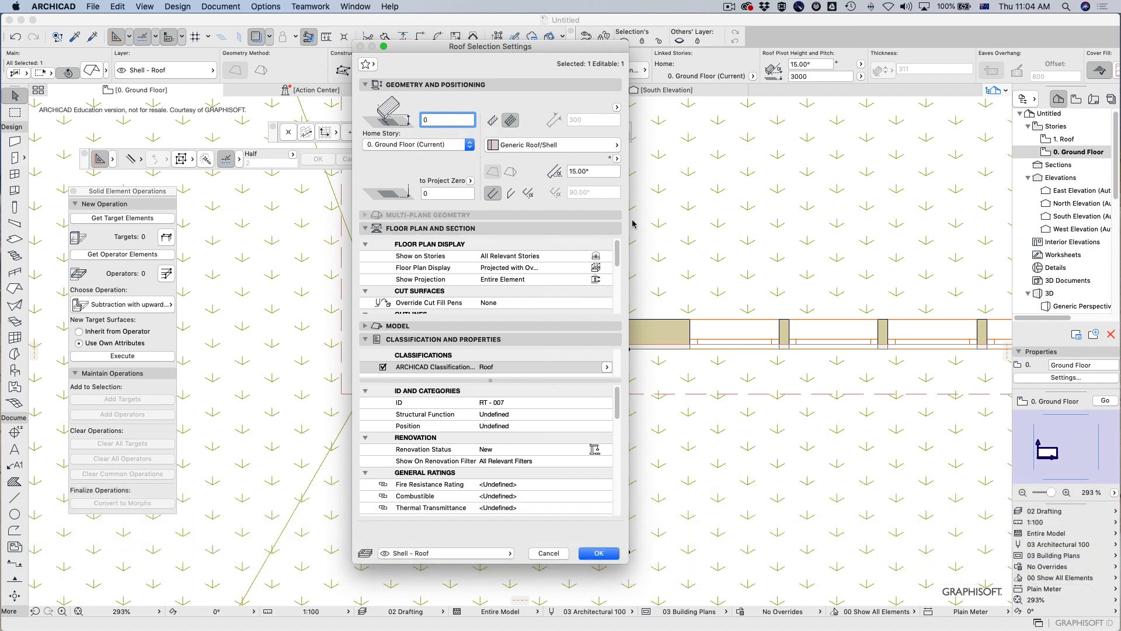
left_click(495, 122)
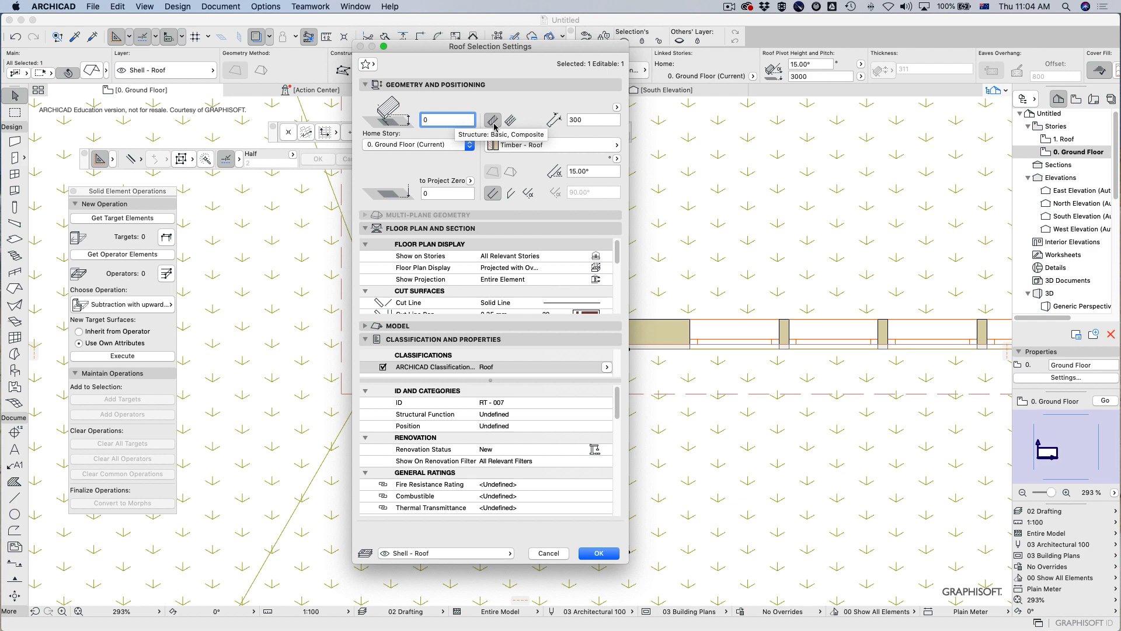
left_click(547, 146)
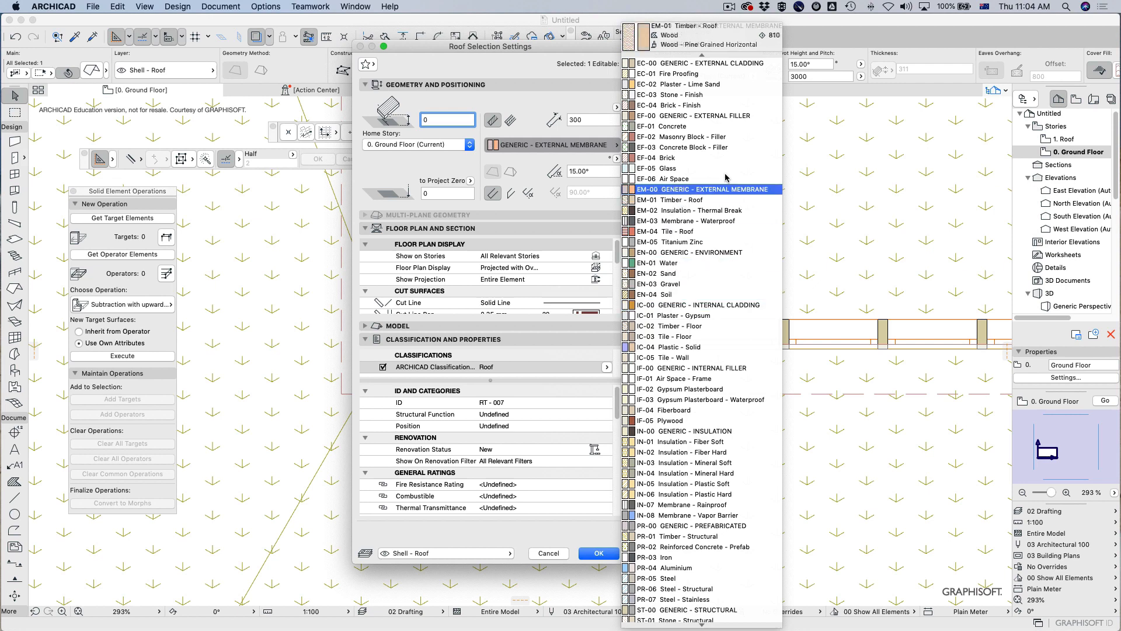
left_click(673, 128)
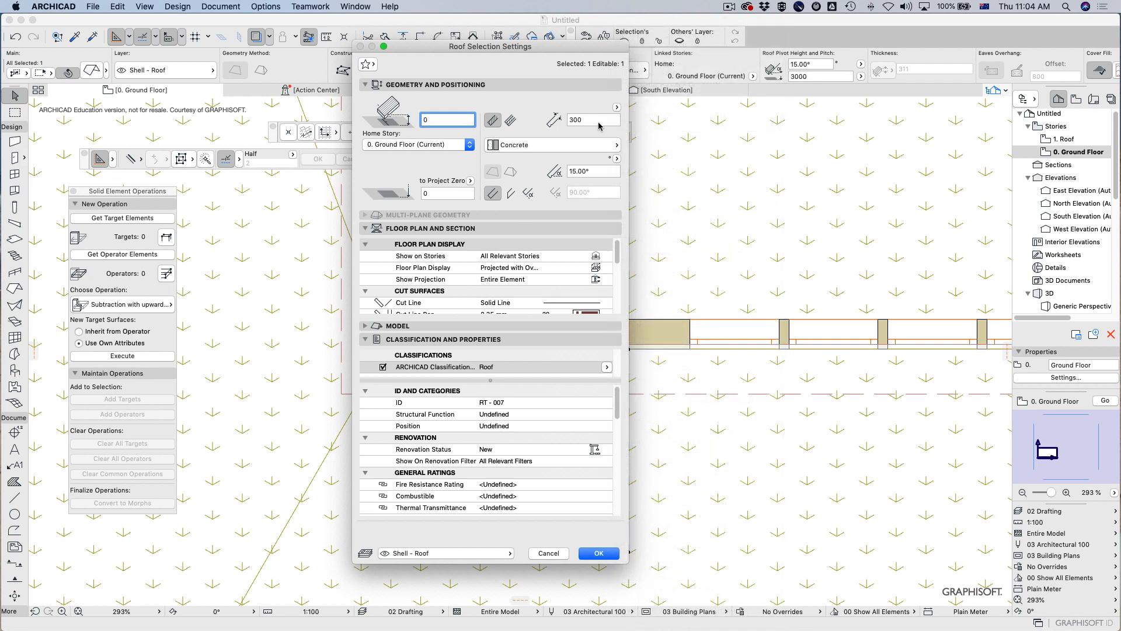
Step: Set the door roof's thickness to 150 with vertical edges, and apply the settings
double_click(572, 120)
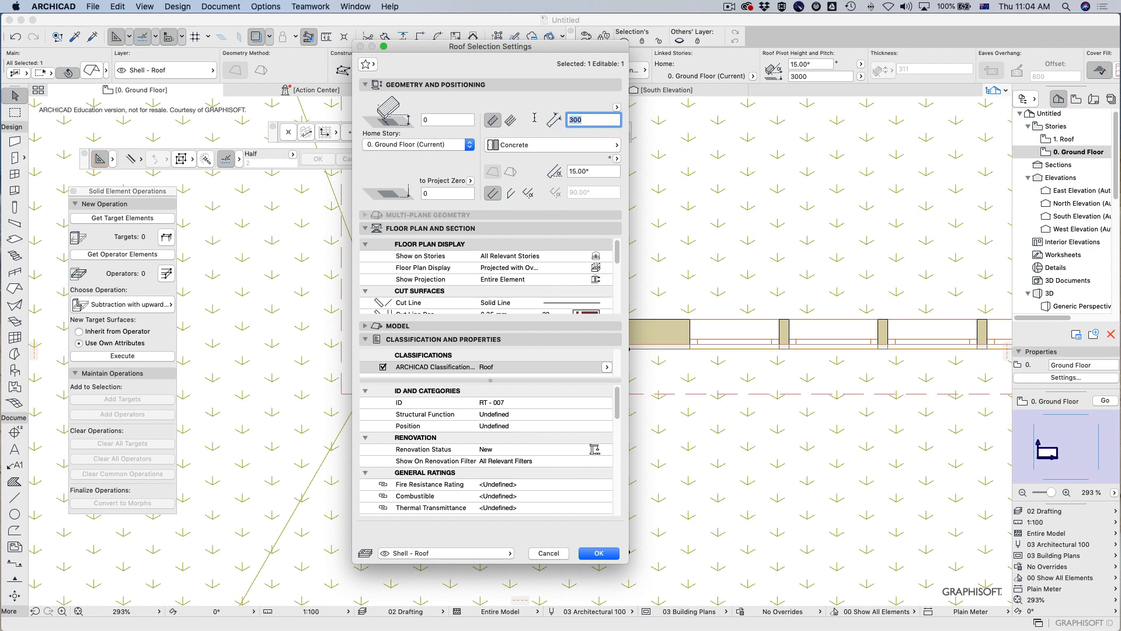
type("100")
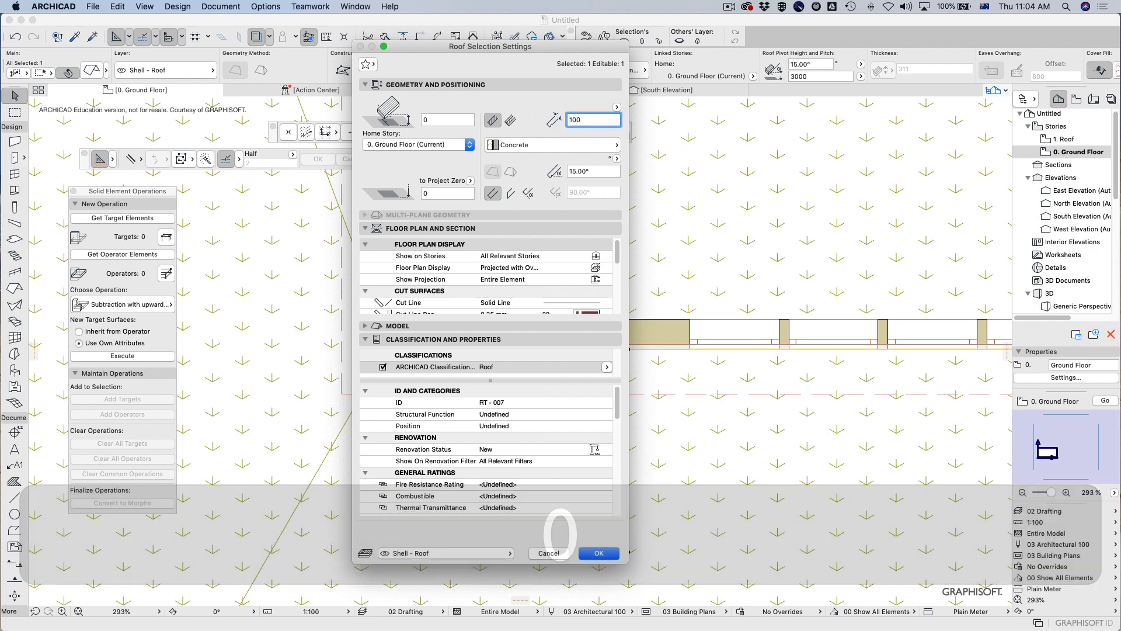
key("BackSpace")
key("BackSpace")
type("50")
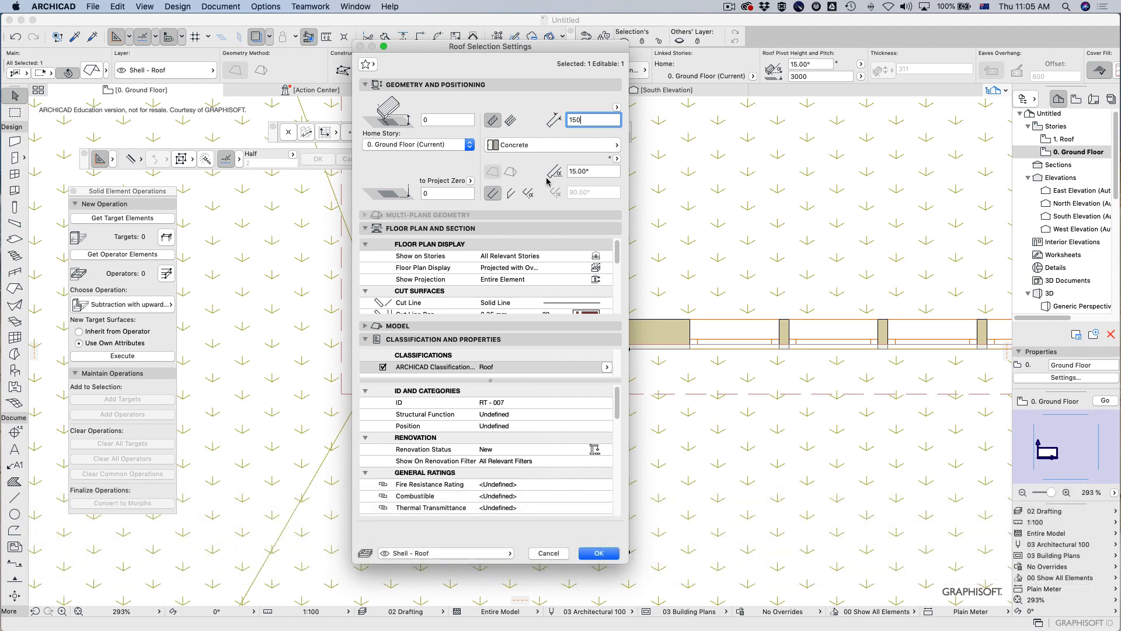
left_click(511, 194)
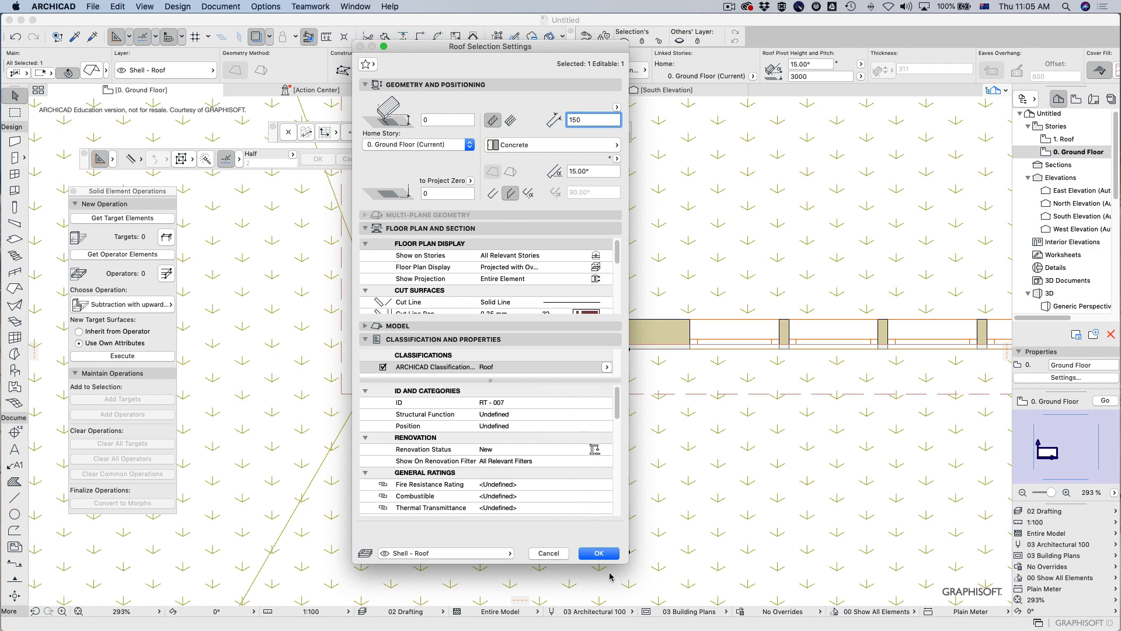
left_click(611, 554)
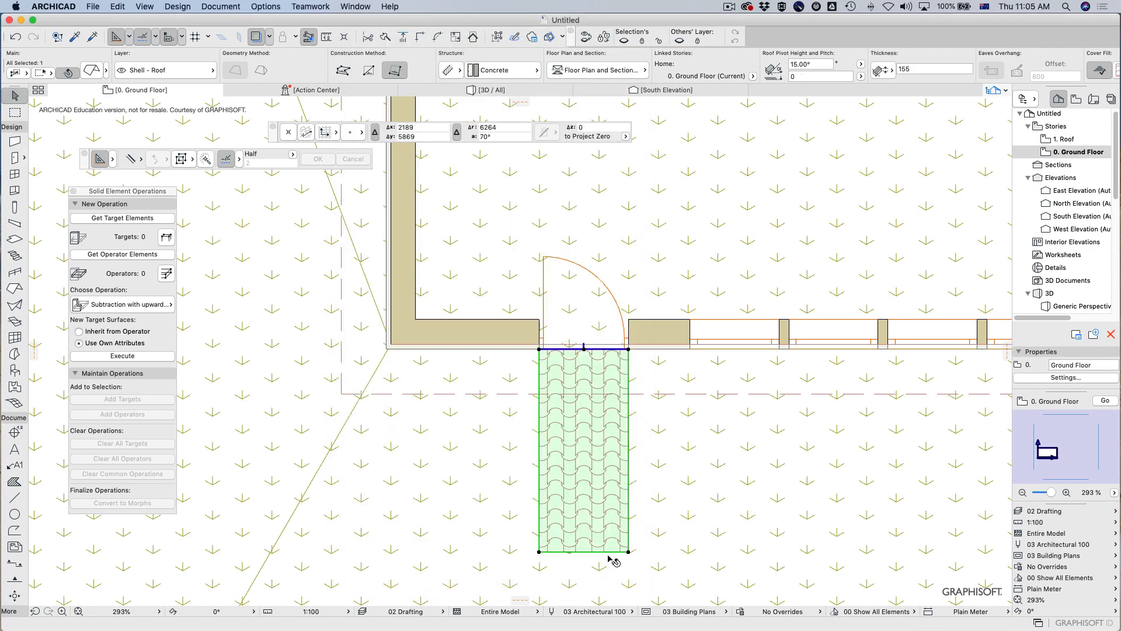
Step: Turn off the cover fill for the concrete roof at the door
left_click(92, 71)
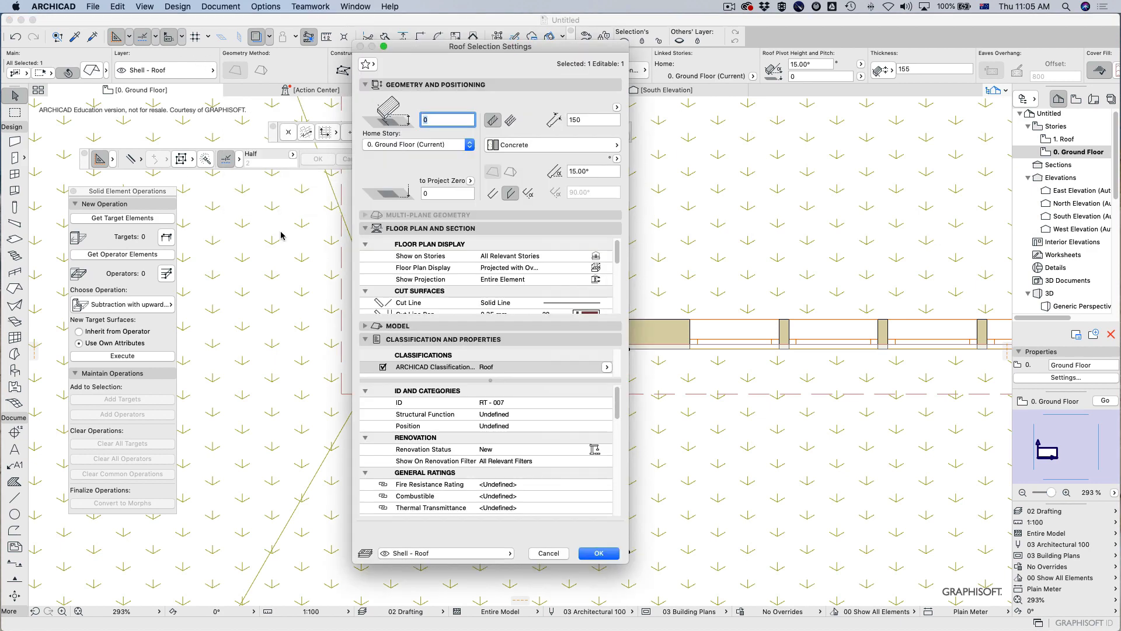
left_click_drag(619, 256, 618, 293)
left_click(546, 282)
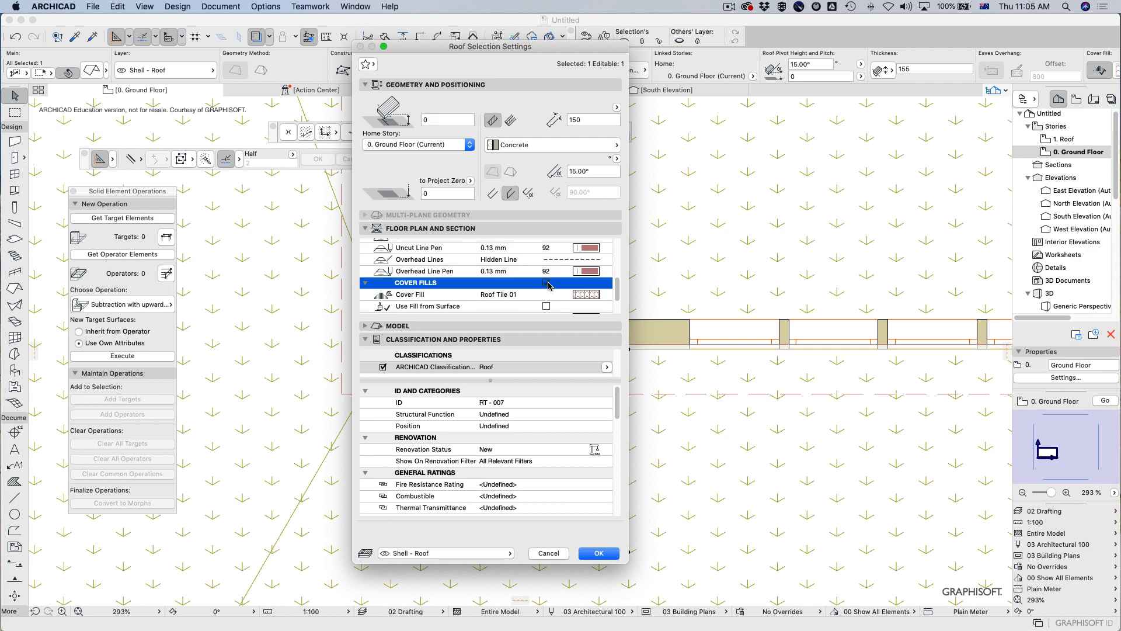
left_click(598, 553)
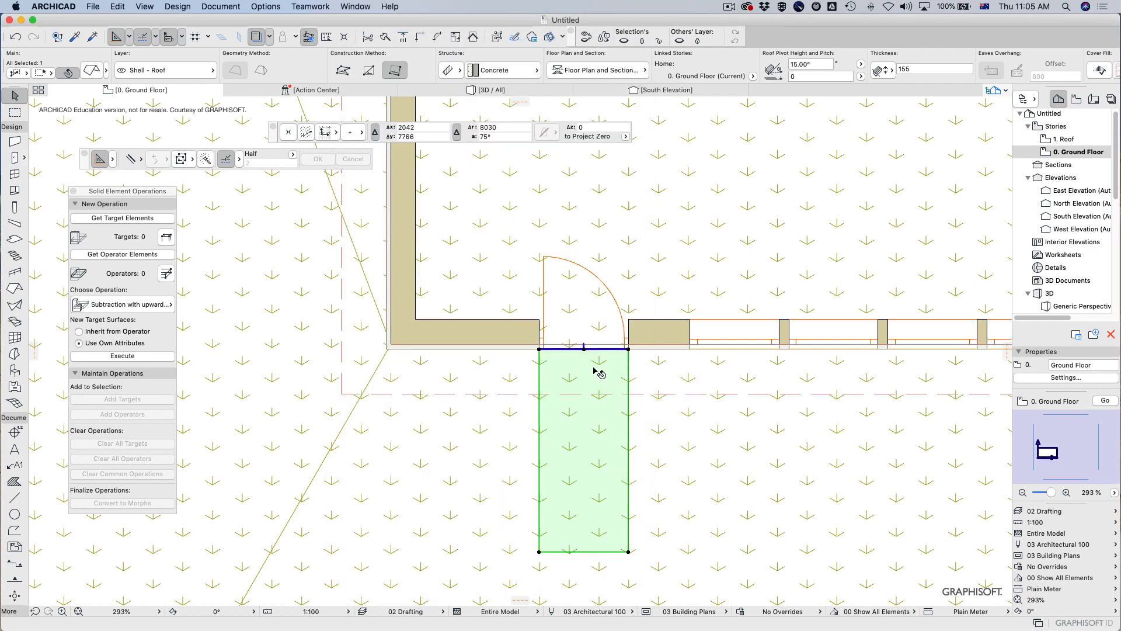
Step: In the 3D view, graphically flatten the concrete ramp's pitch to about 10.65° so its outer end meets the terrain
key("F3")
key("Escape")
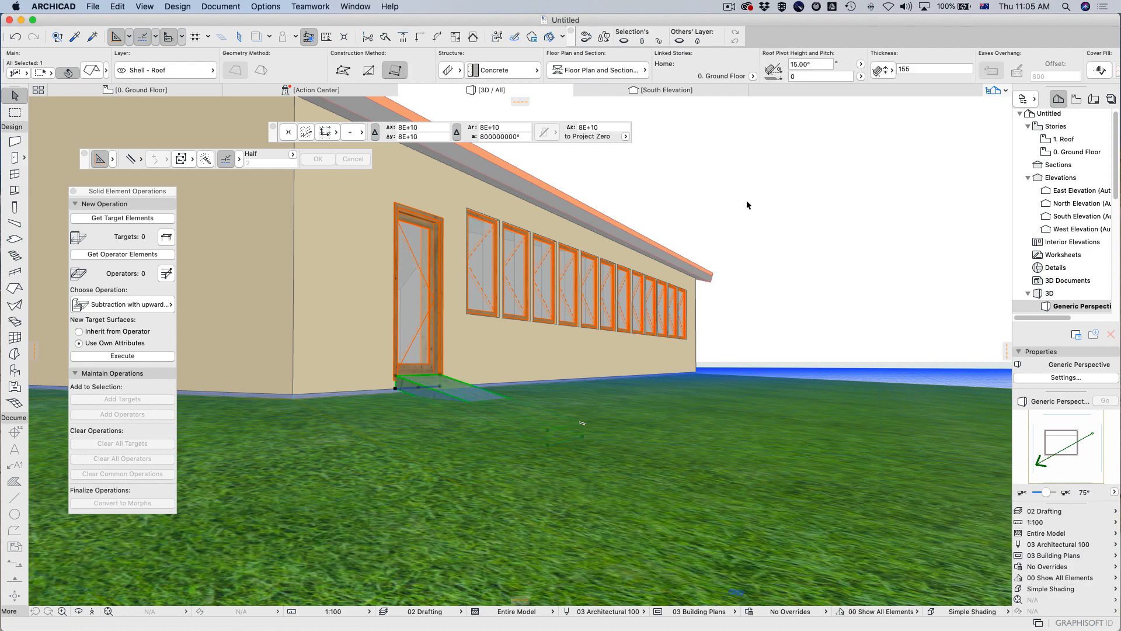
left_click(799, 64)
key("Return")
left_click(548, 431)
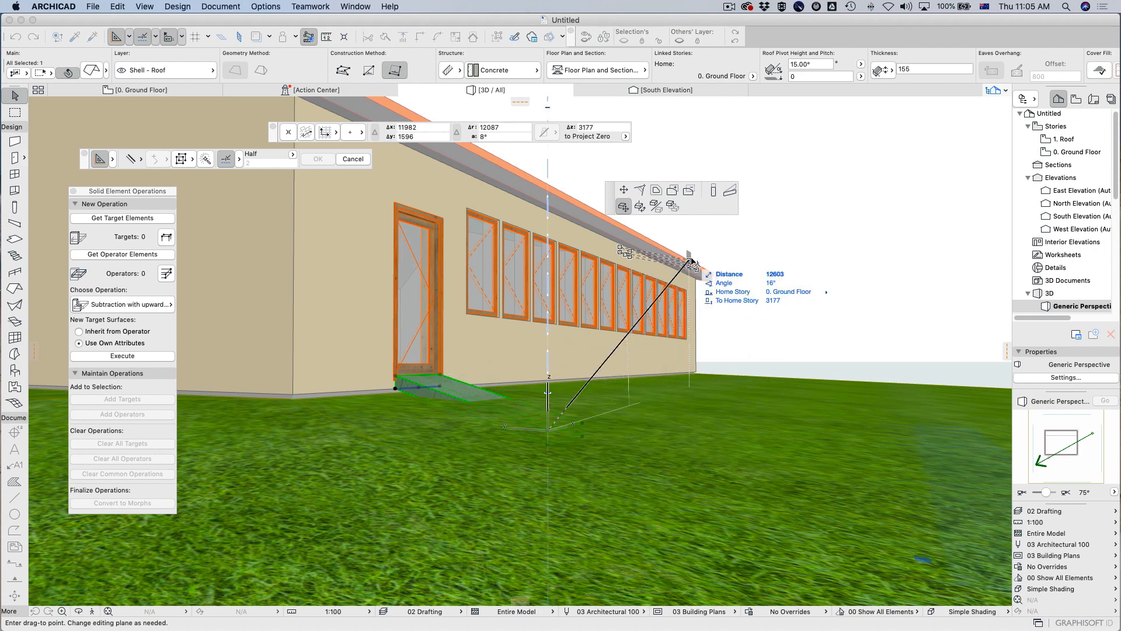
left_click(729, 190)
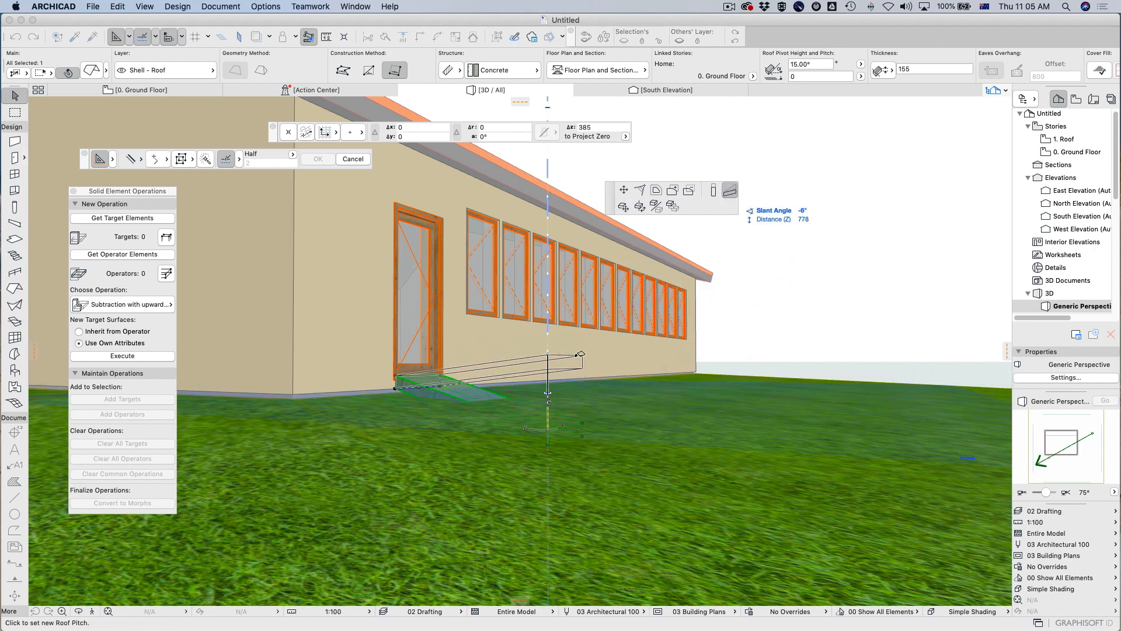
left_click(553, 426)
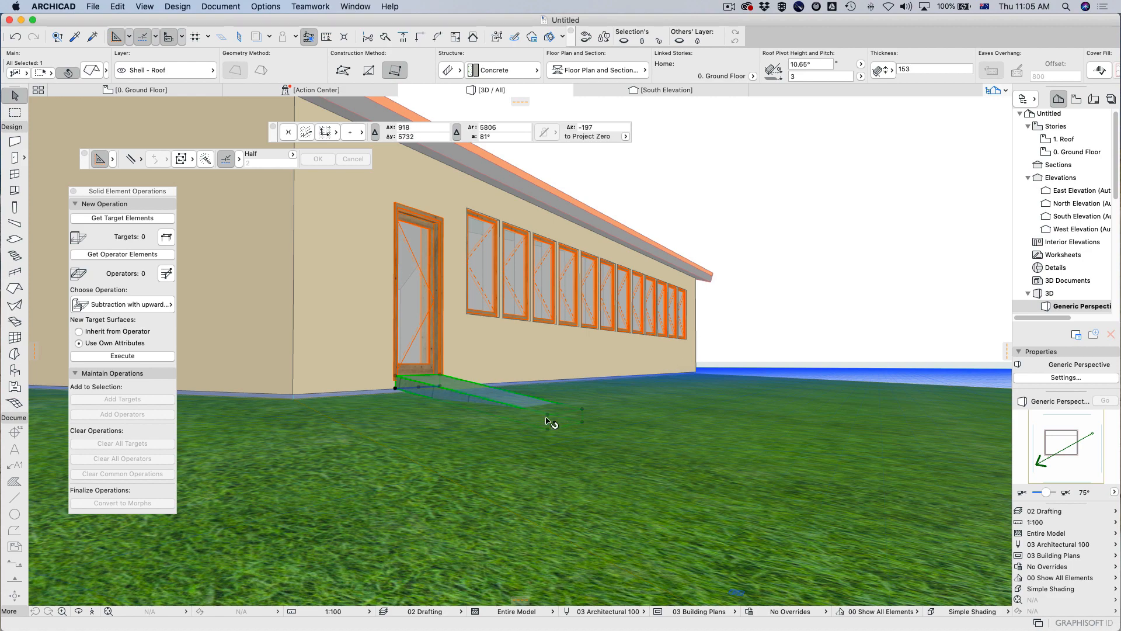
Step: Check the ramp in 3D with nothing selected, then reselect it and return to the ground floor plan around it
key("F2")
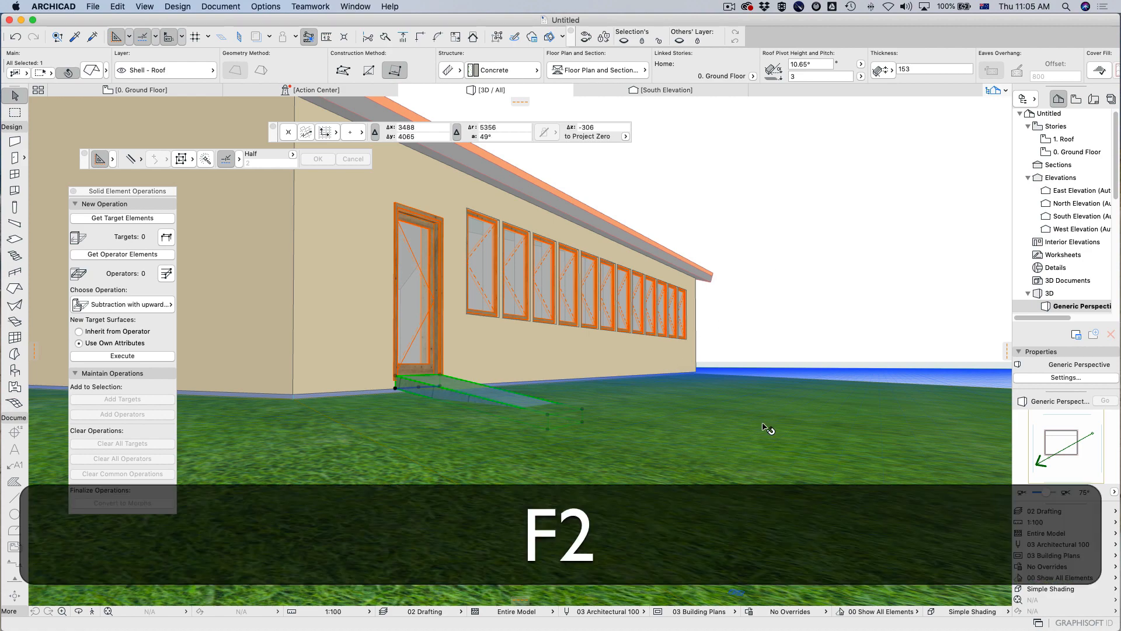
left_click(845, 264)
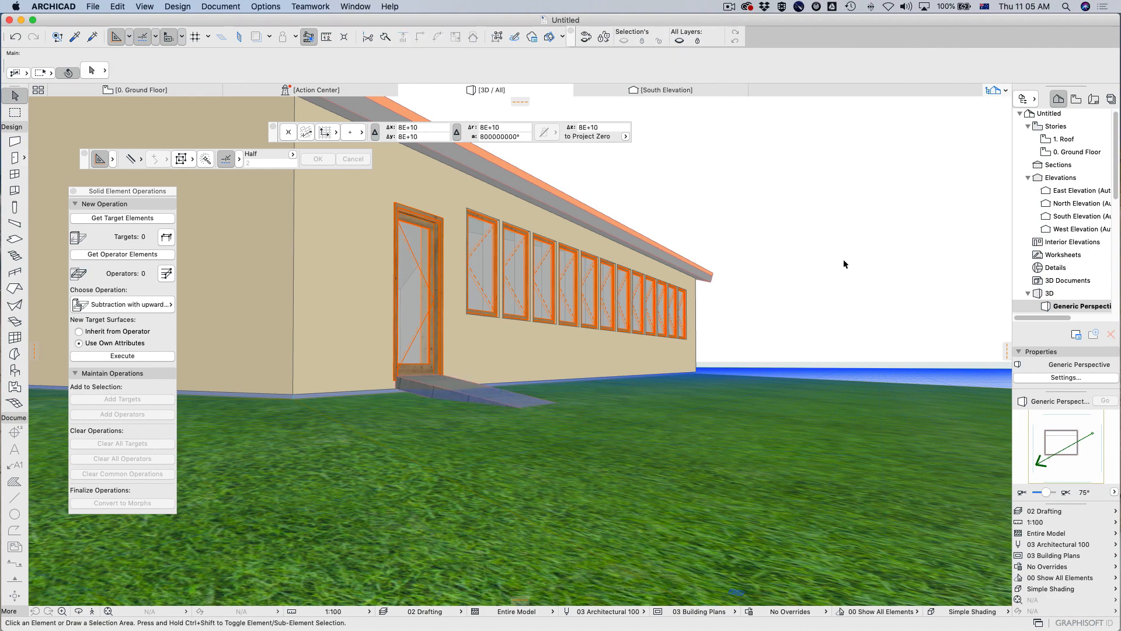
left_click(459, 393)
key("F2")
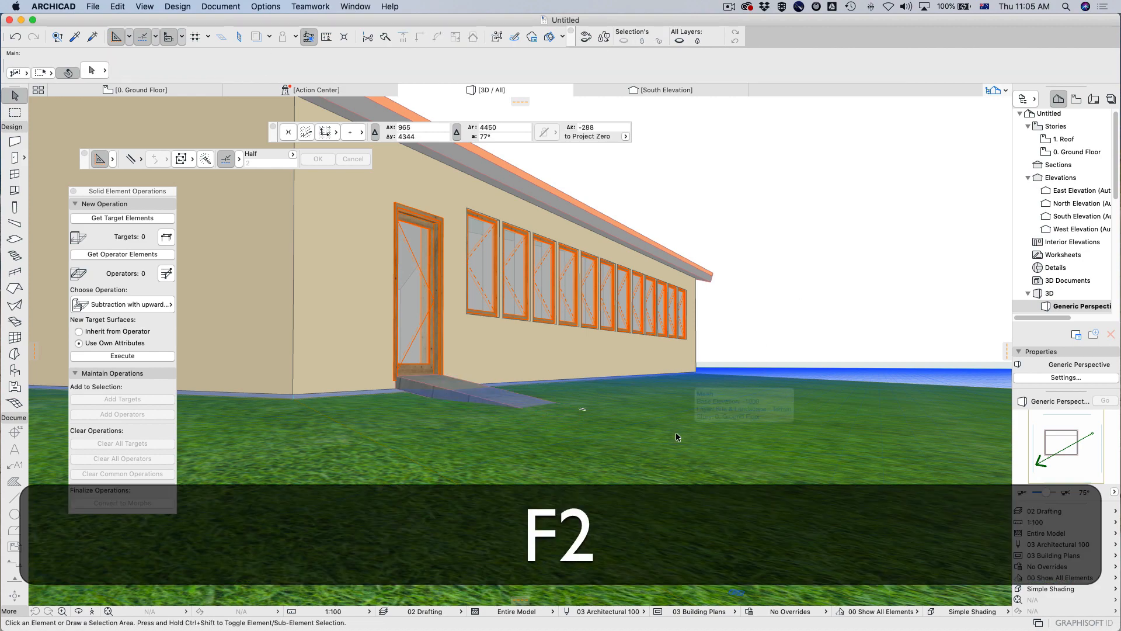
middle_click_drag(695, 564, 646, 440)
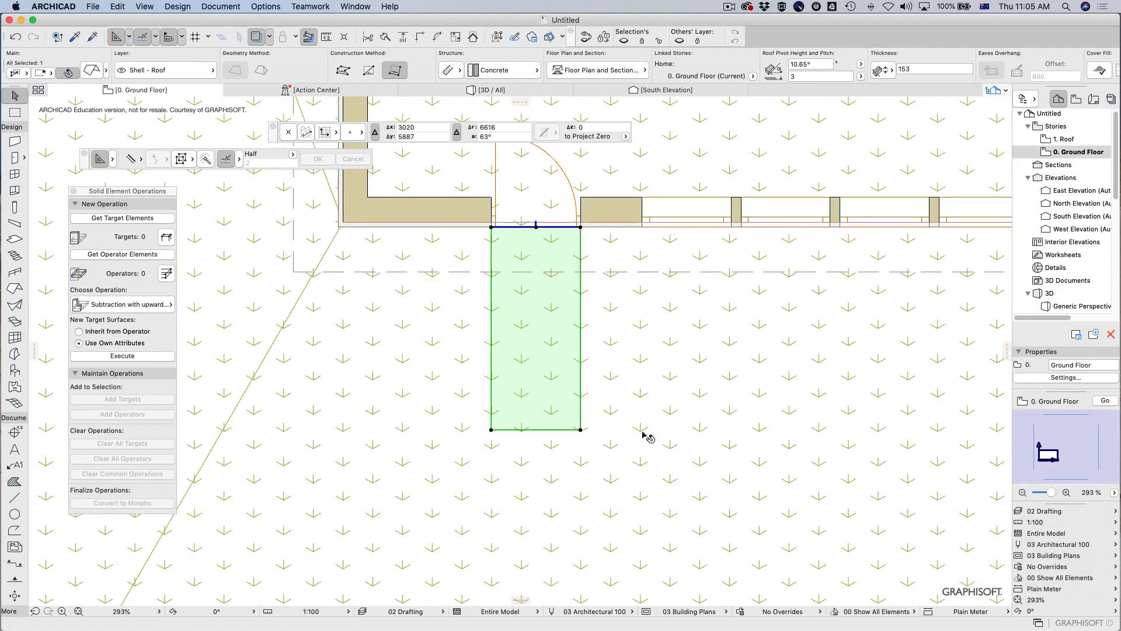
left_click(14, 241)
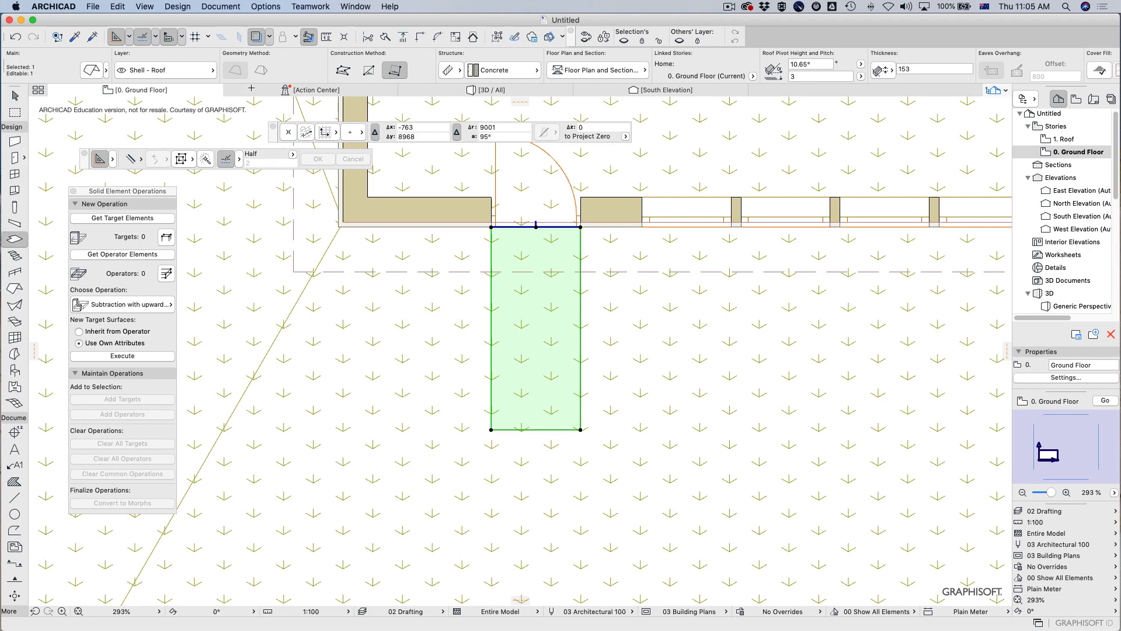
key("super+t")
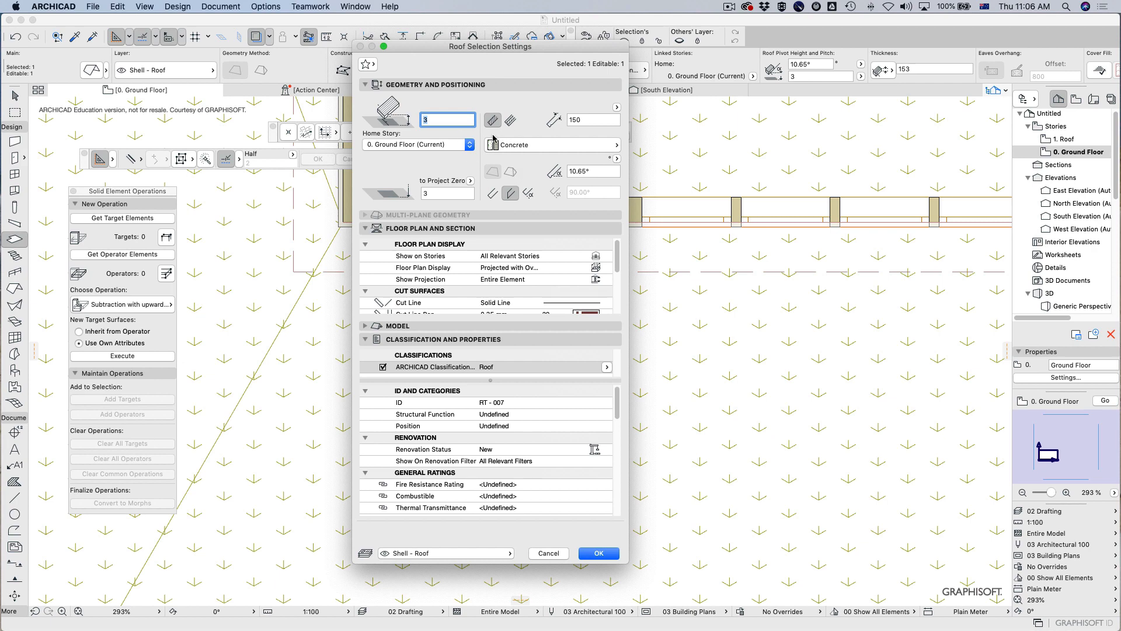
left_click(549, 553)
Step: With nothing selected, set the Slab defaults to a basic structure in Concrete with a thickness of 150
key("super+z")
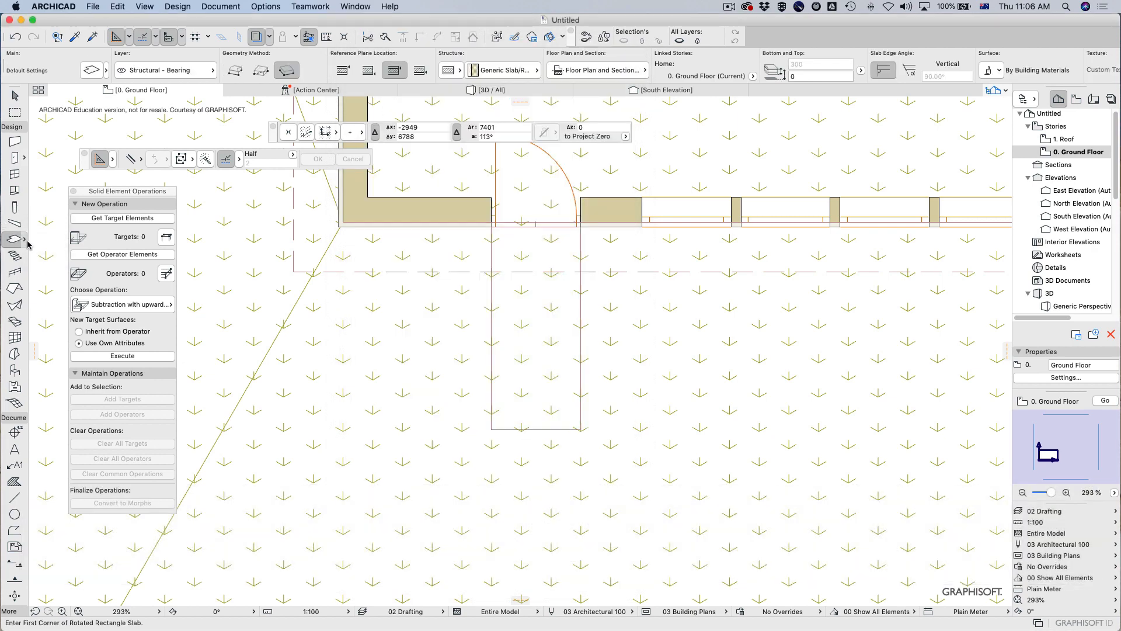
double_click(27, 244)
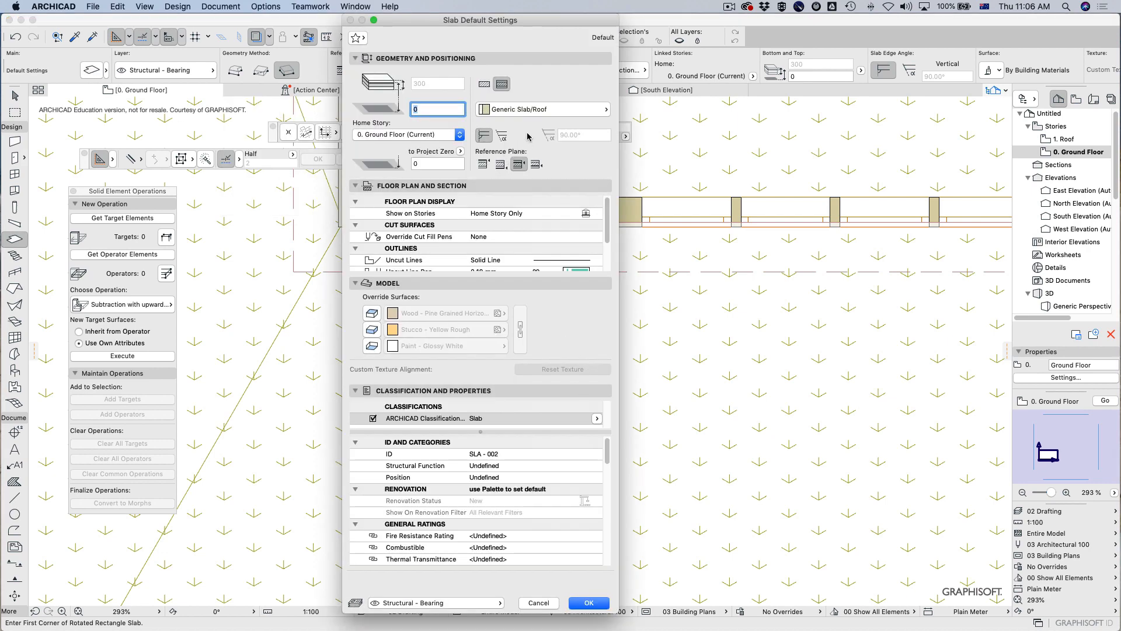
left_click(486, 86)
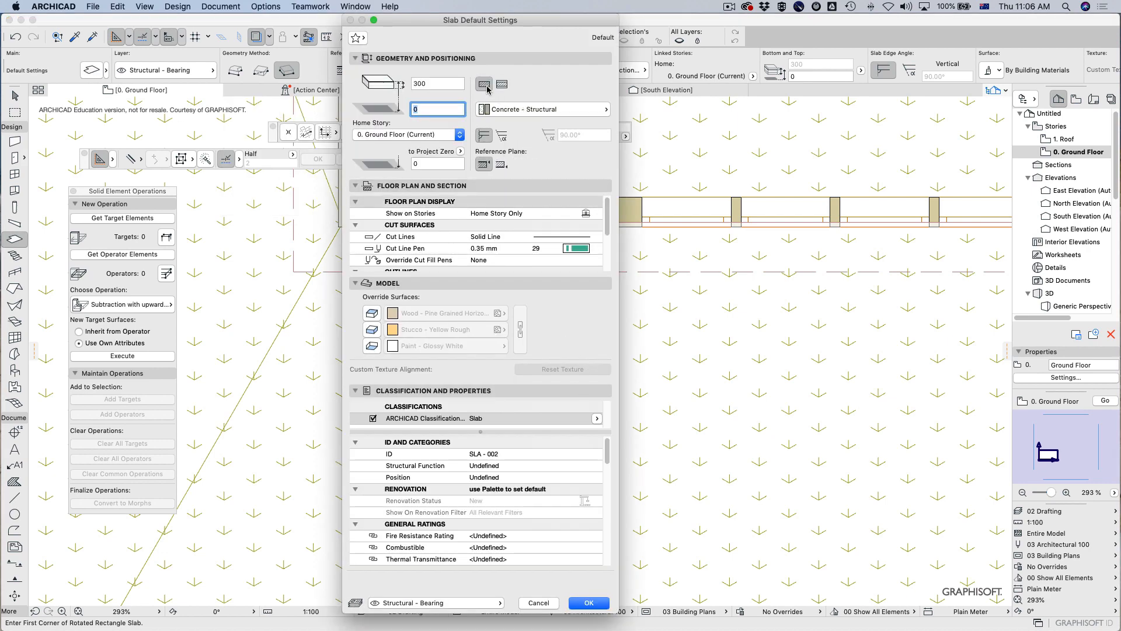
left_click(523, 109)
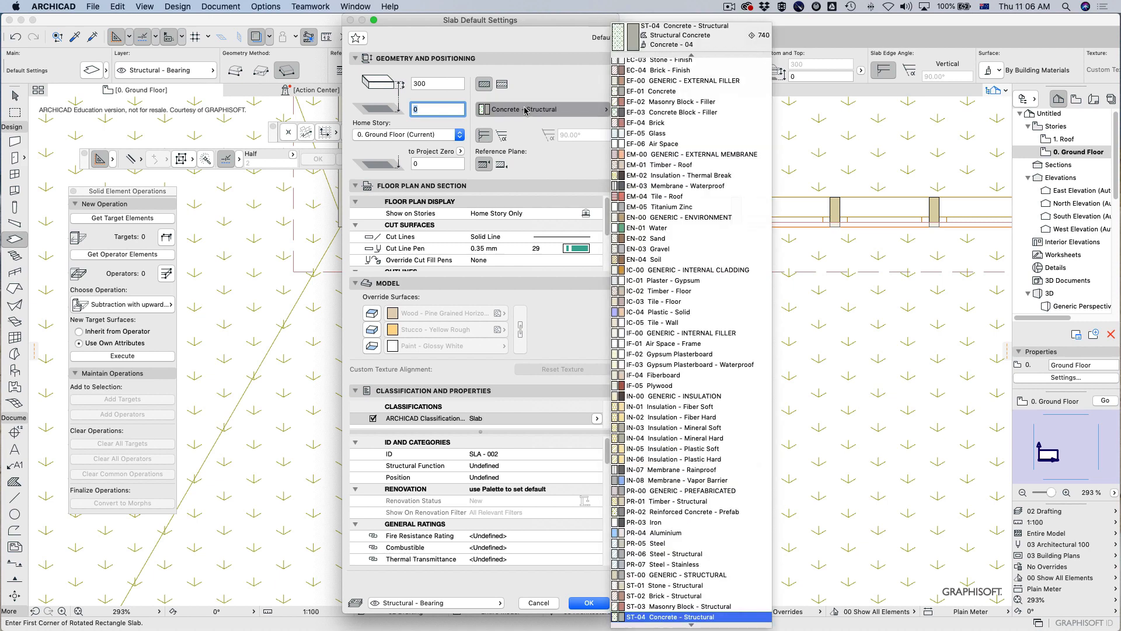
left_click(671, 94)
left_click(436, 86)
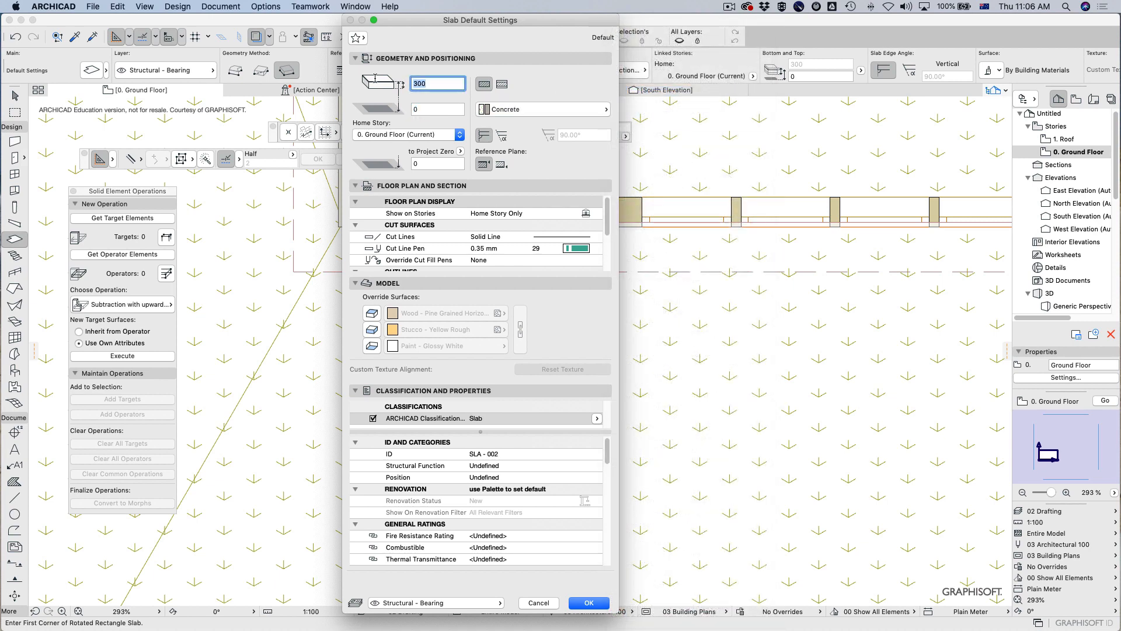
type("150")
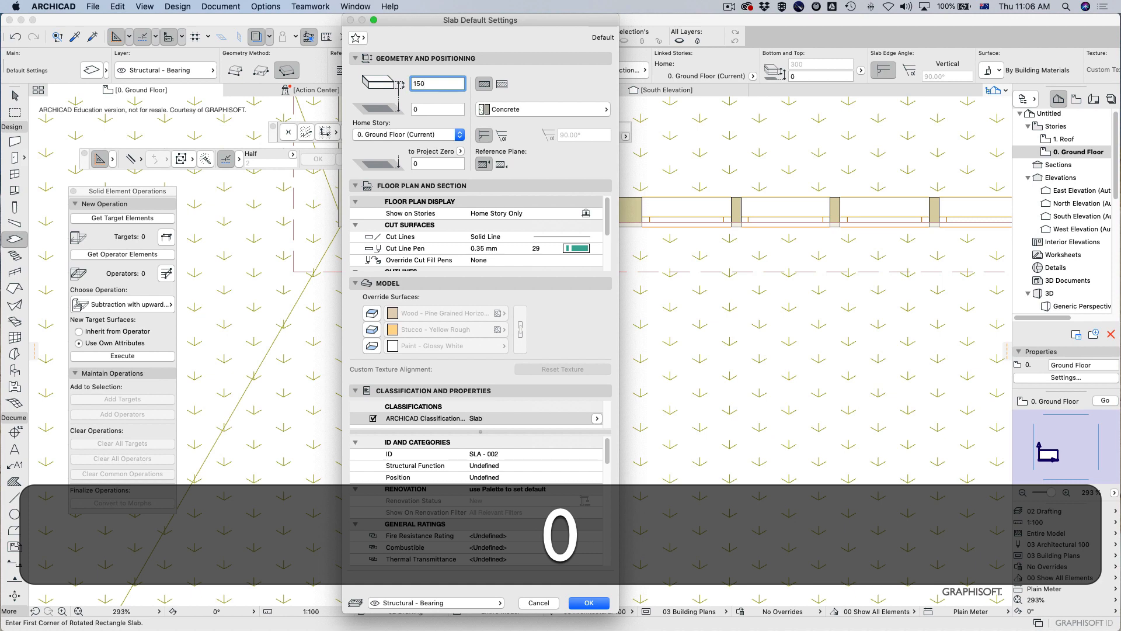
left_click(589, 602)
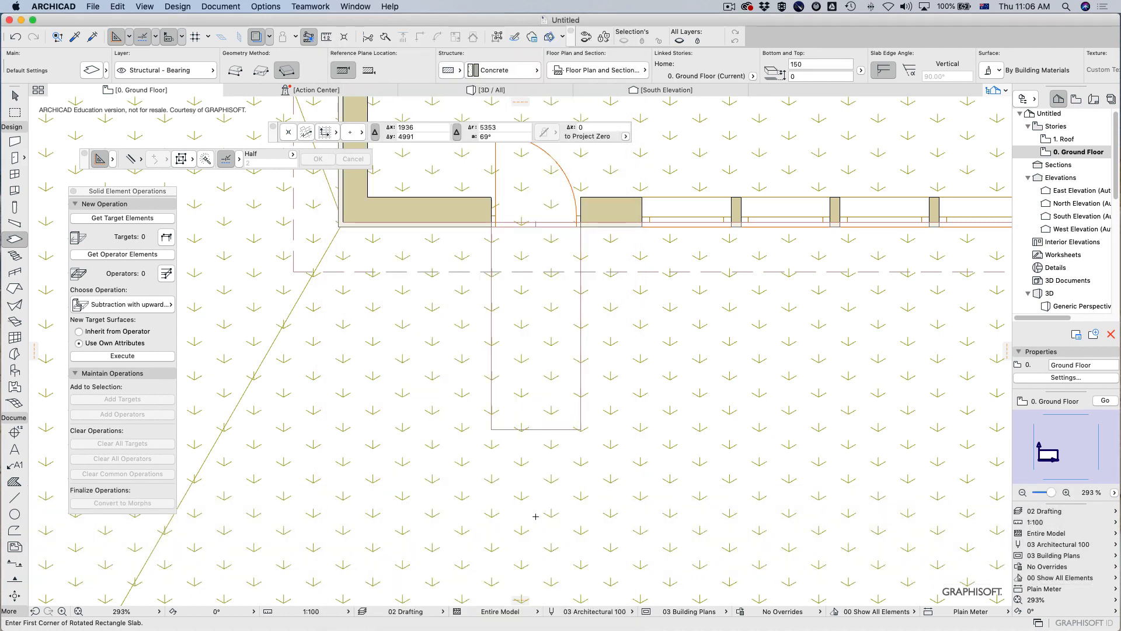
Step: Draw a rotated rectangular slab about 900 mm wide from the ramp's outer corner, along its end edge and well past its other corner
left_click(491, 430)
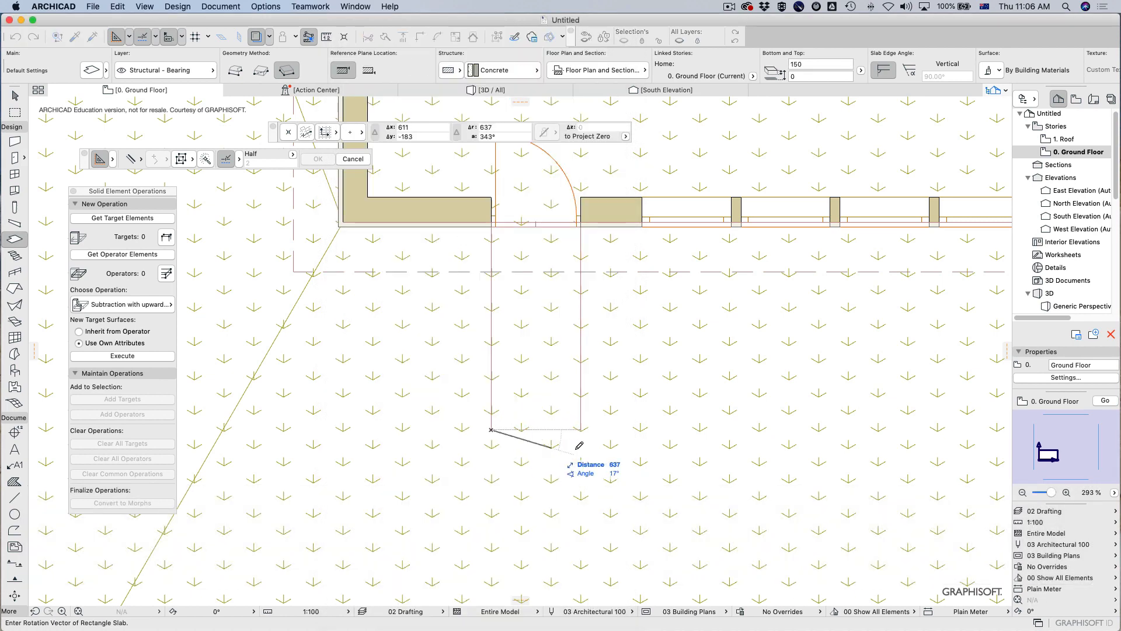
left_click(582, 429)
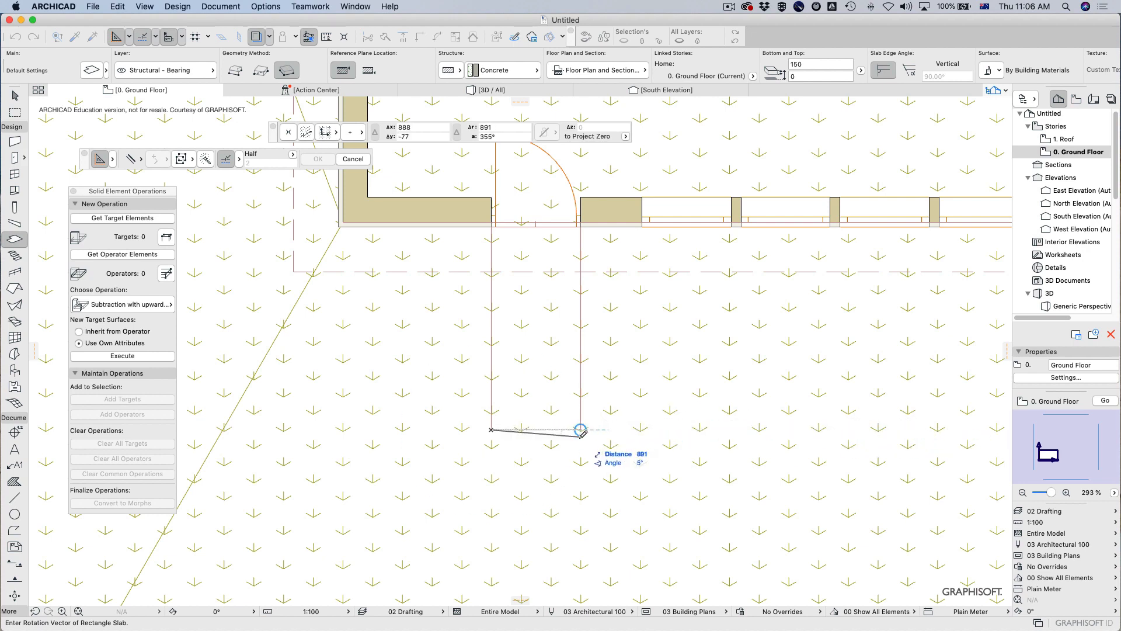
key("shift")
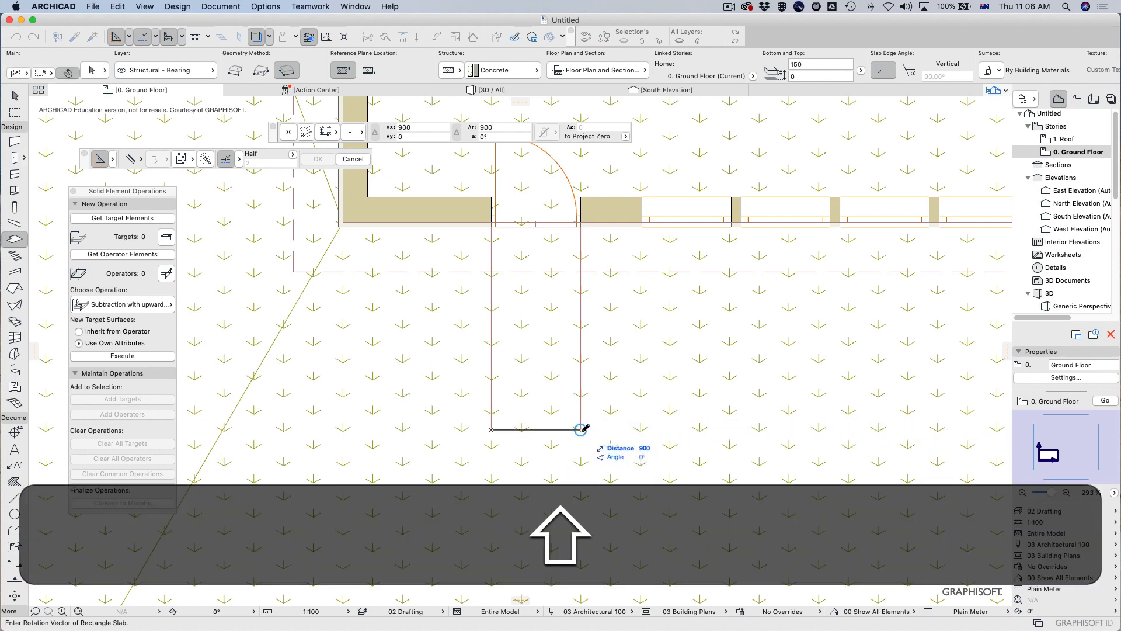
left_click(950, 430)
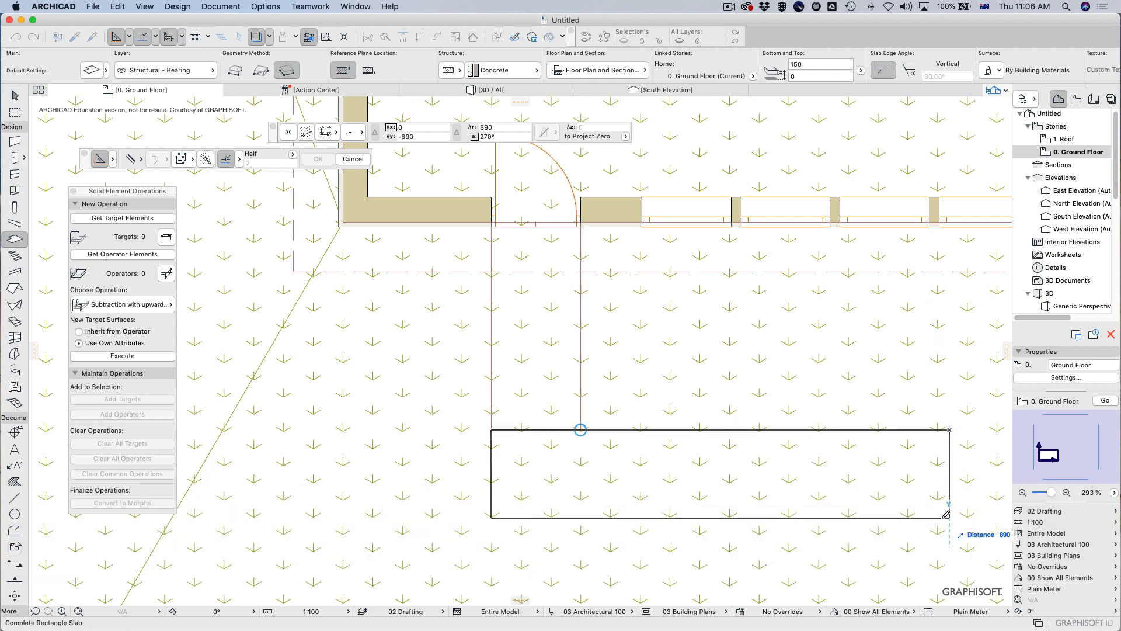
left_click(949, 520)
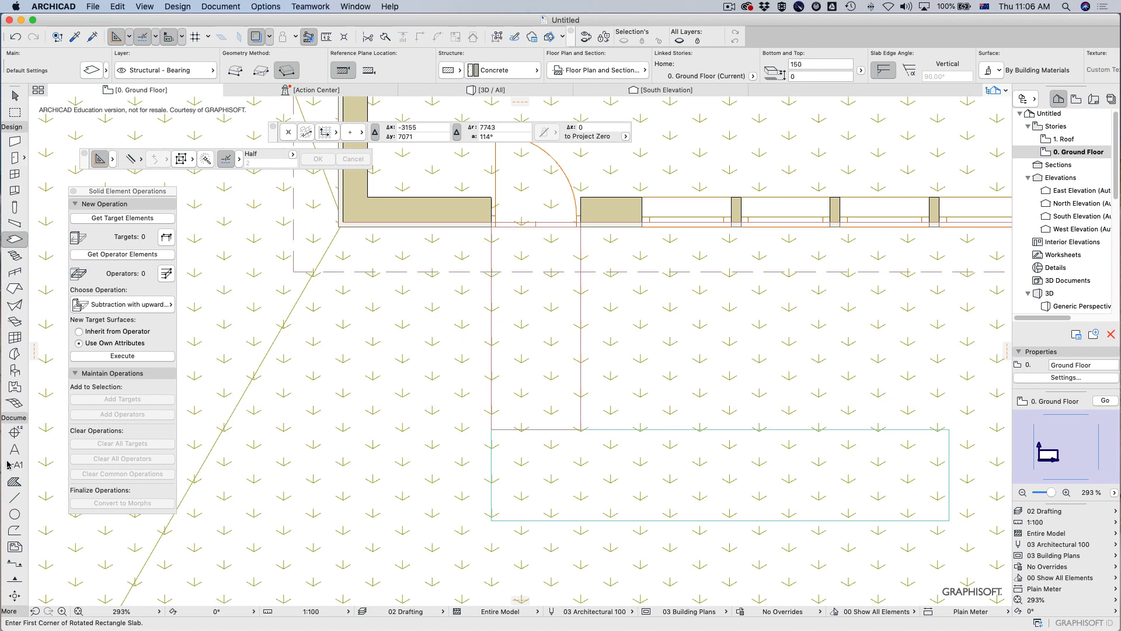
Step: Draw a 45° guide line from the ramp's other outer corner diagonally across the slab's near end
left_click(14, 498)
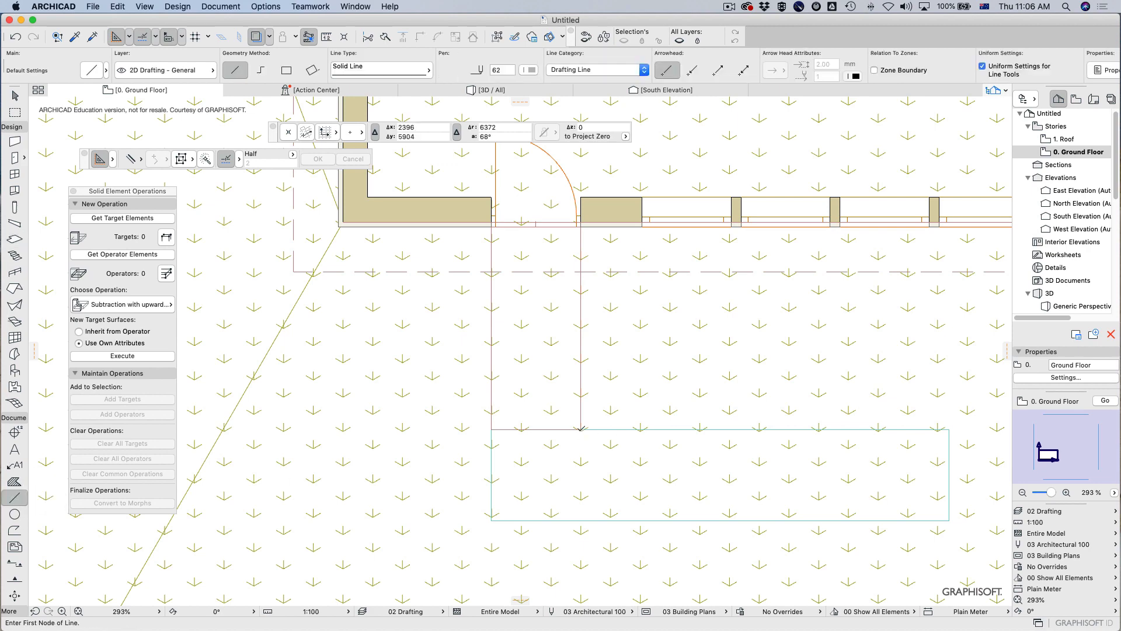
left_click(580, 429)
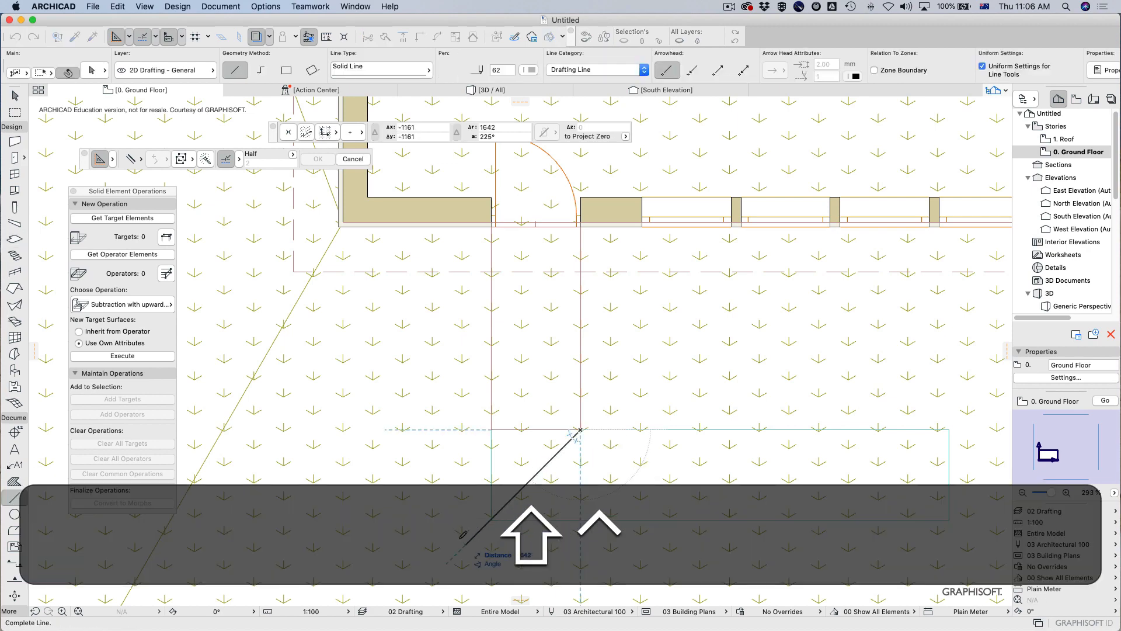
left_click(463, 536, "shift")
Step: Offset the slab's long outer edge inward so its corner meets the diagonal guide line
scroll(528, 518, "up", 5)
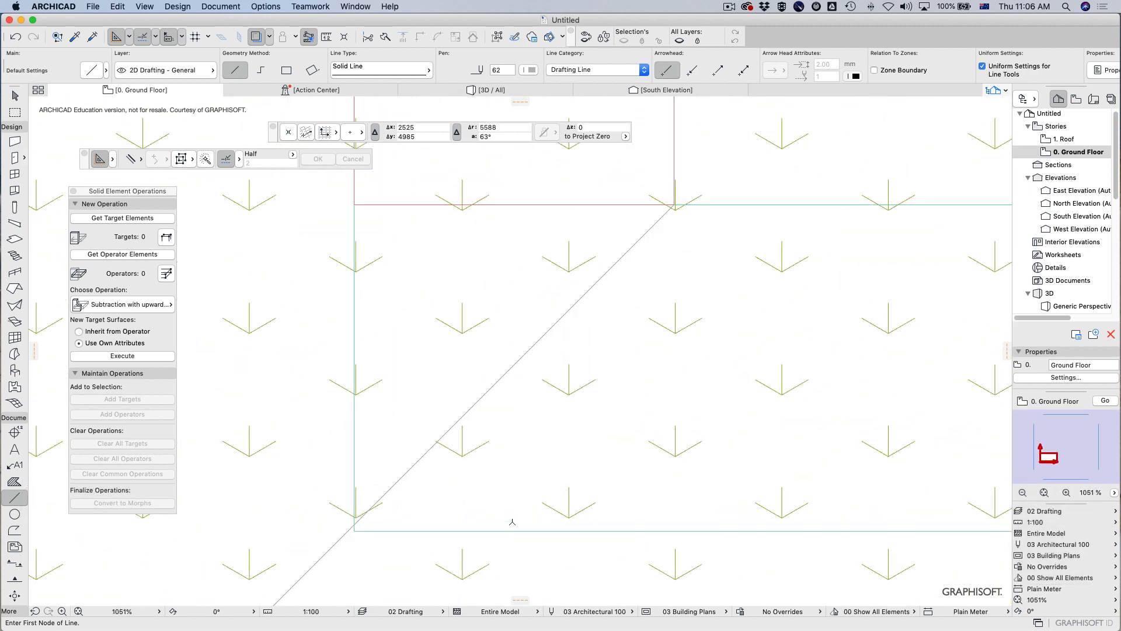
key("Escape")
left_click(430, 532)
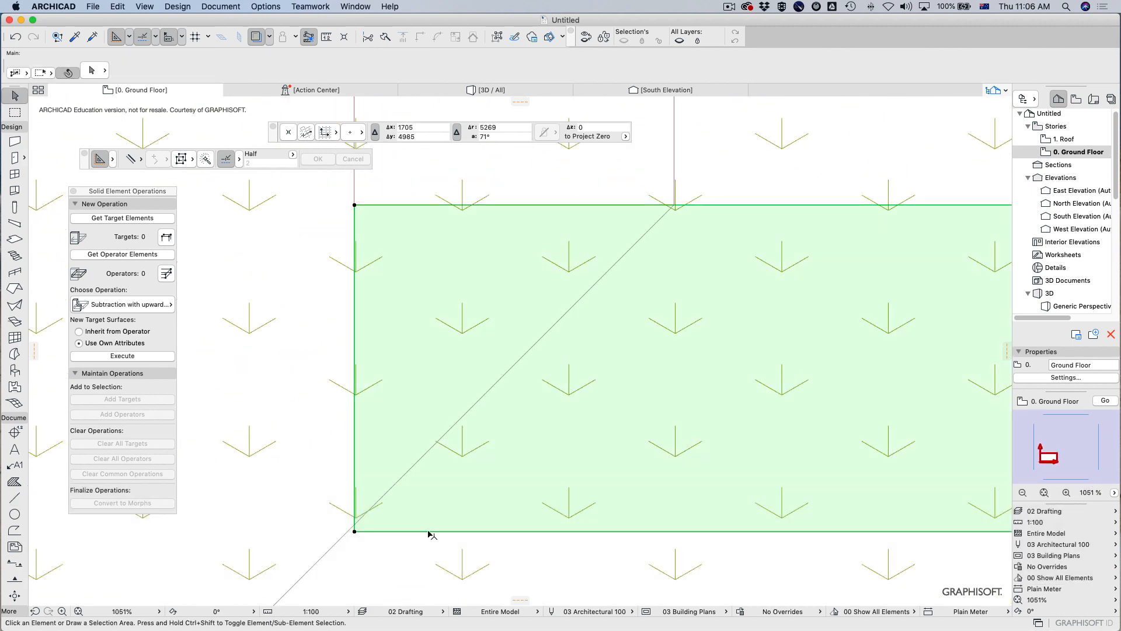
left_click(387, 531)
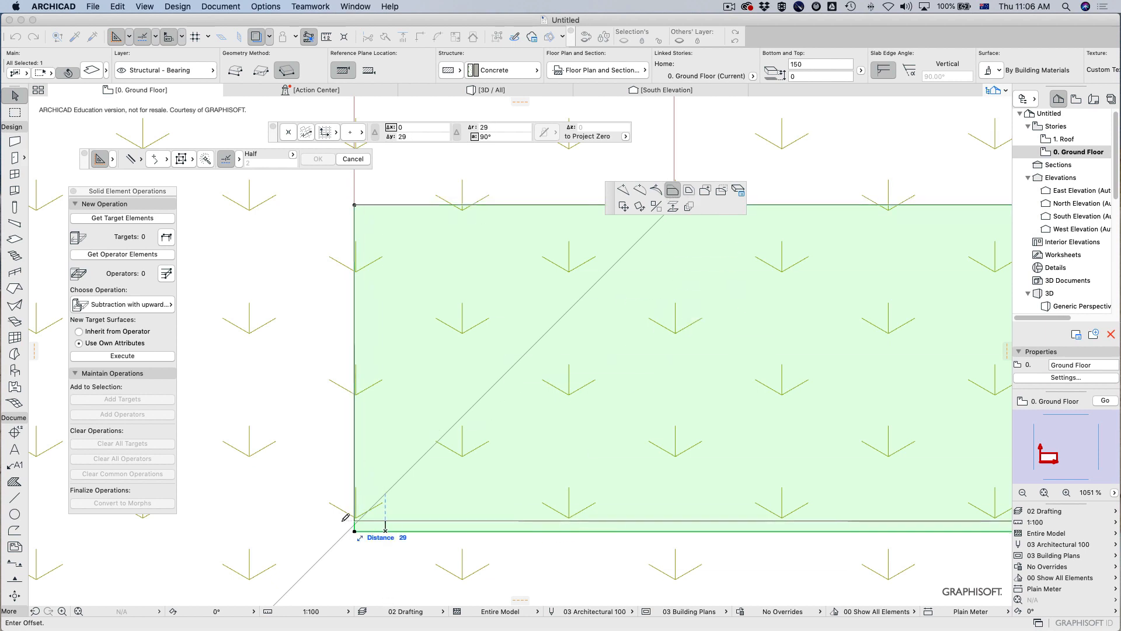
key("Escape")
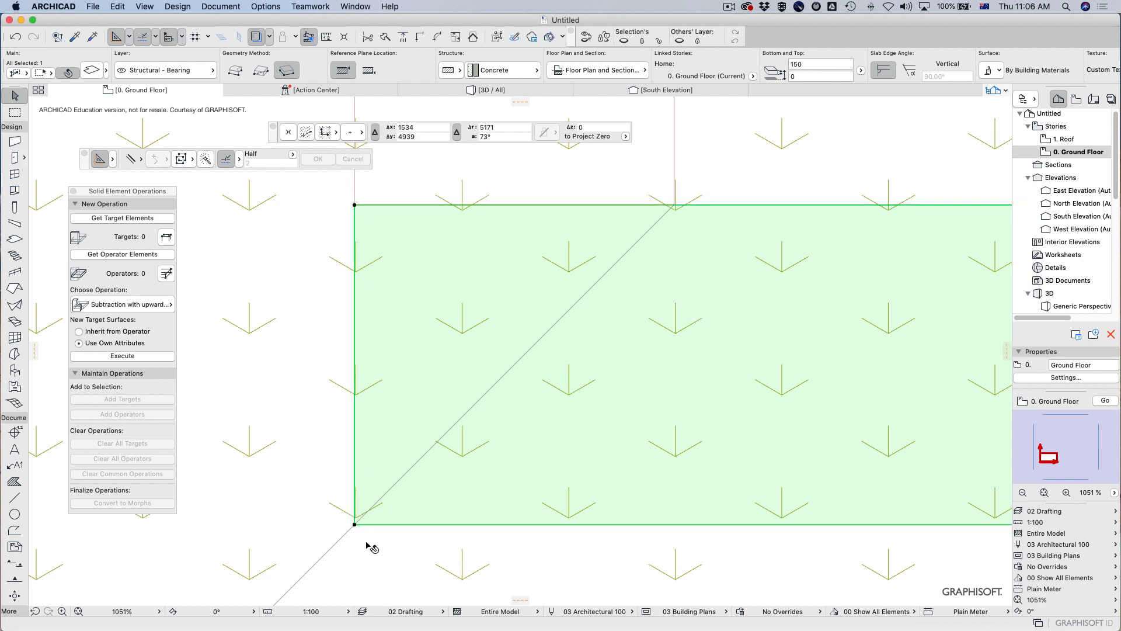
Step: Deselect the slab and delete the diagonal guide line
key("Escape")
left_click(337, 546)
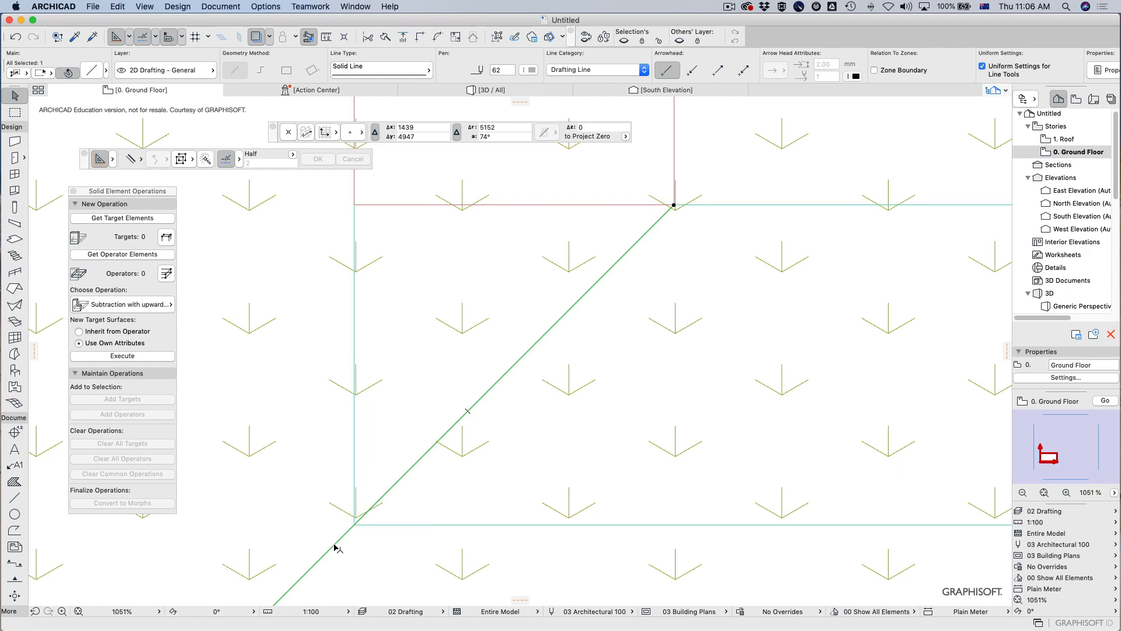
key("BackSpace")
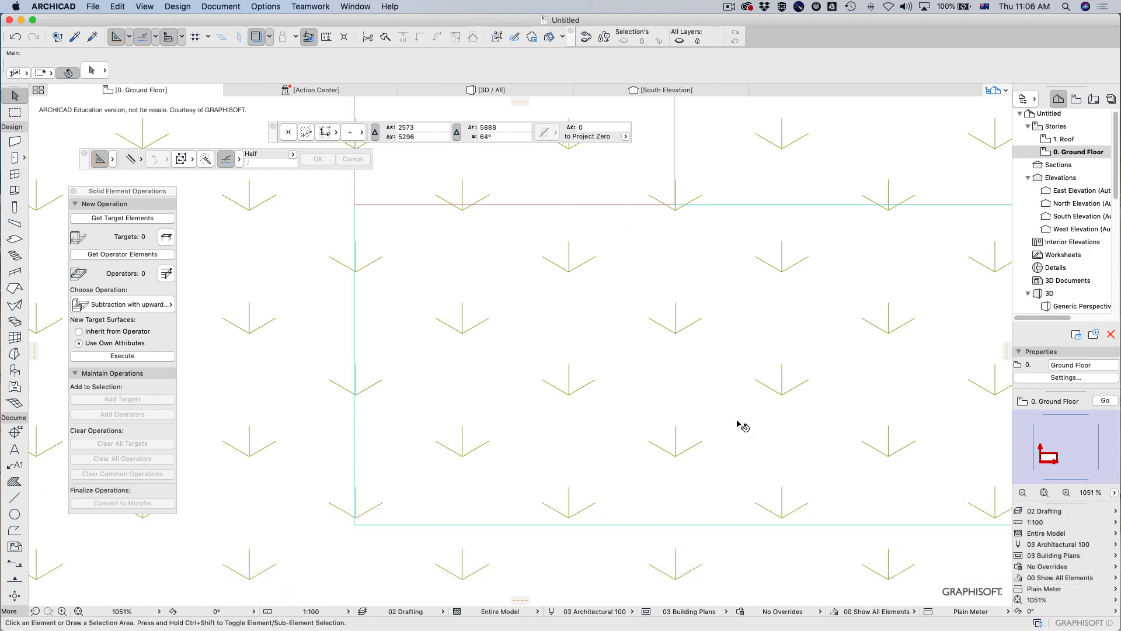
Step: Walk up to the ramp and slab in the 3D view and compare their heights where they meet
key("F3")
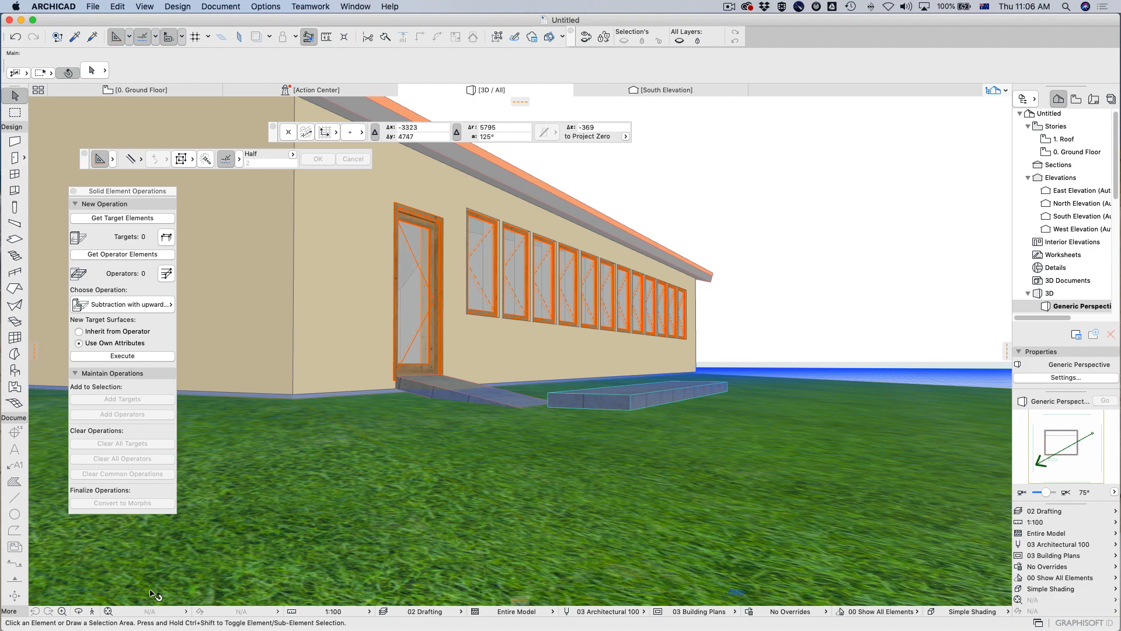
left_click(93, 611)
key("w")
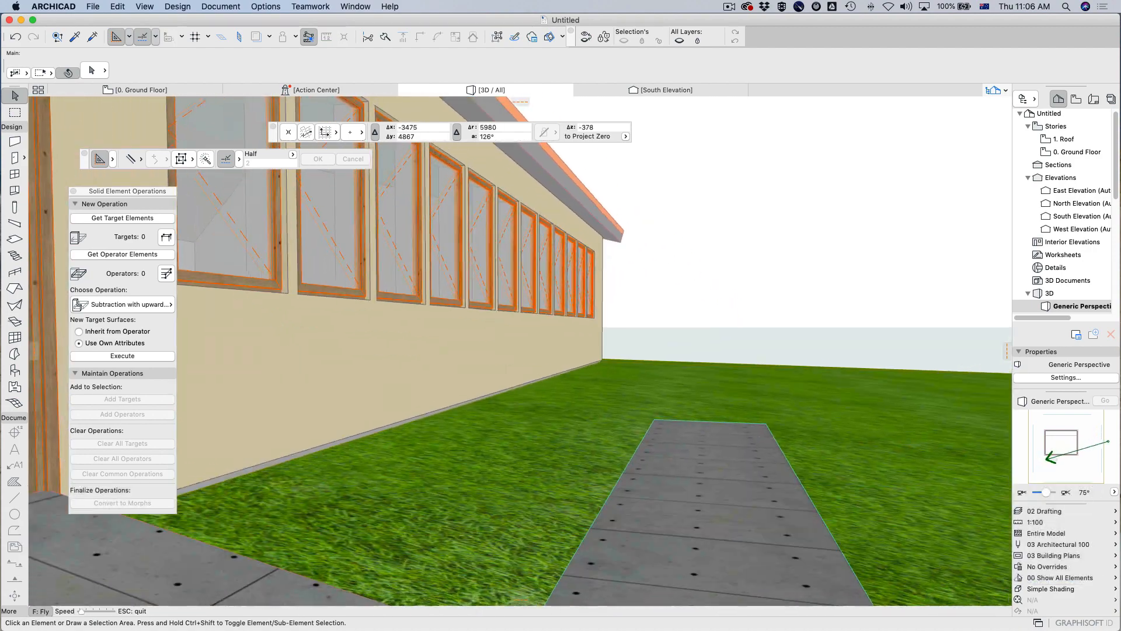
key("s")
key("Escape")
left_click(586, 399)
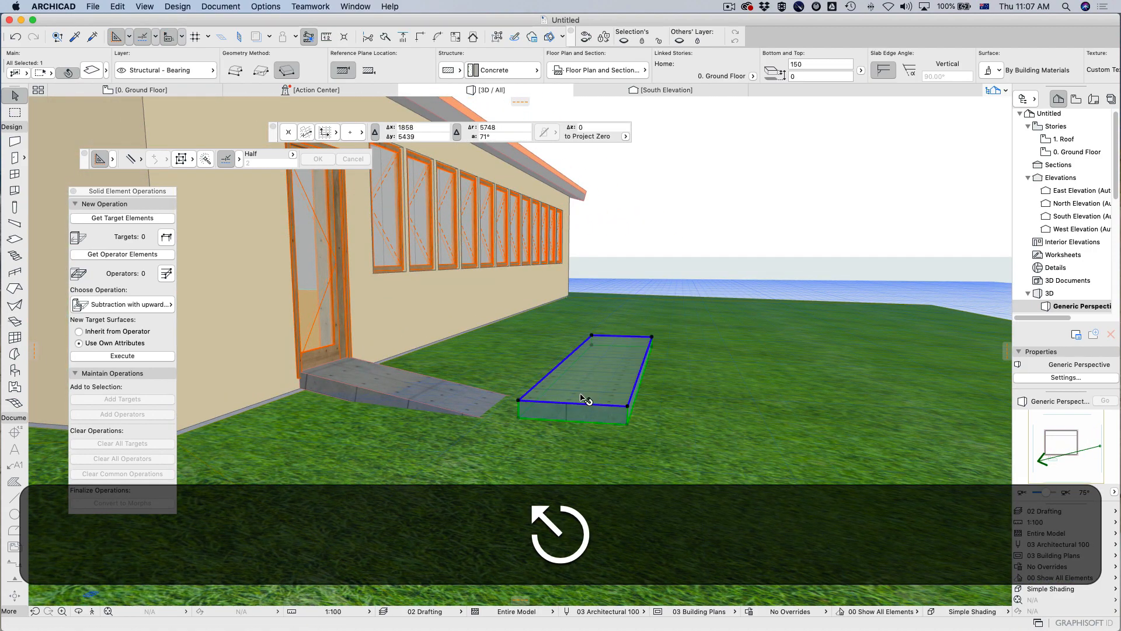
left_click(455, 410)
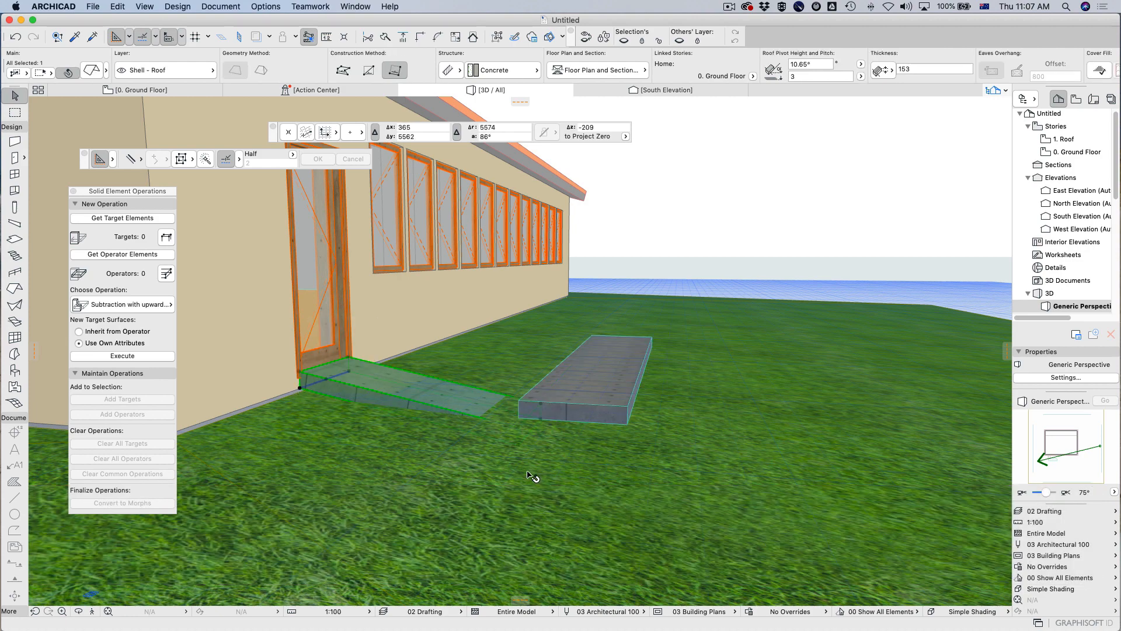
left_click(562, 401)
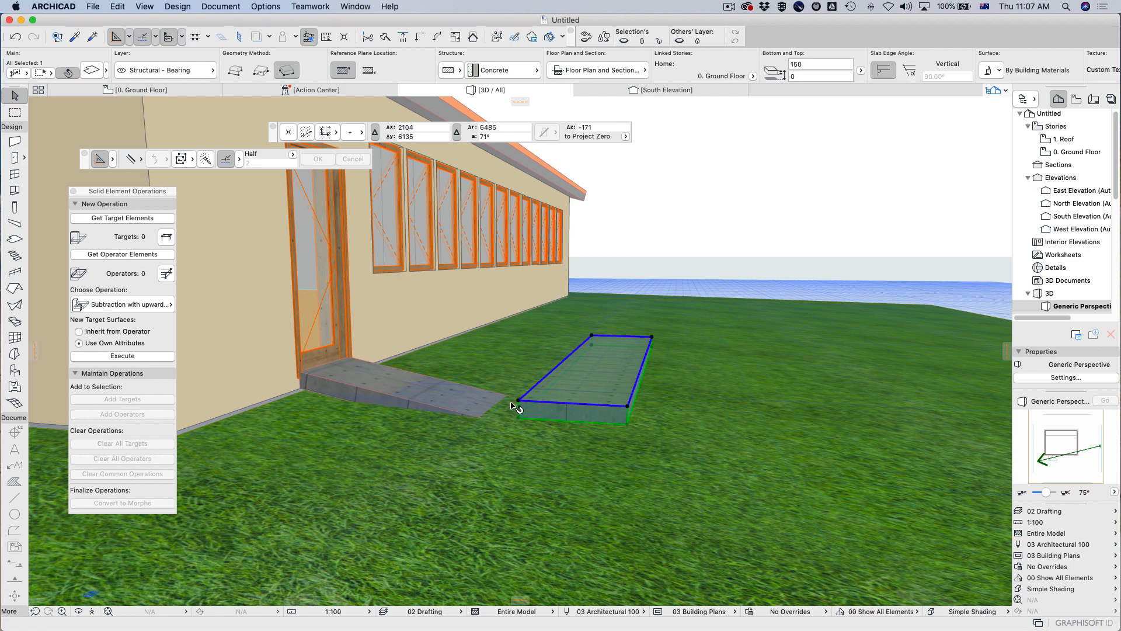
left_click(519, 402)
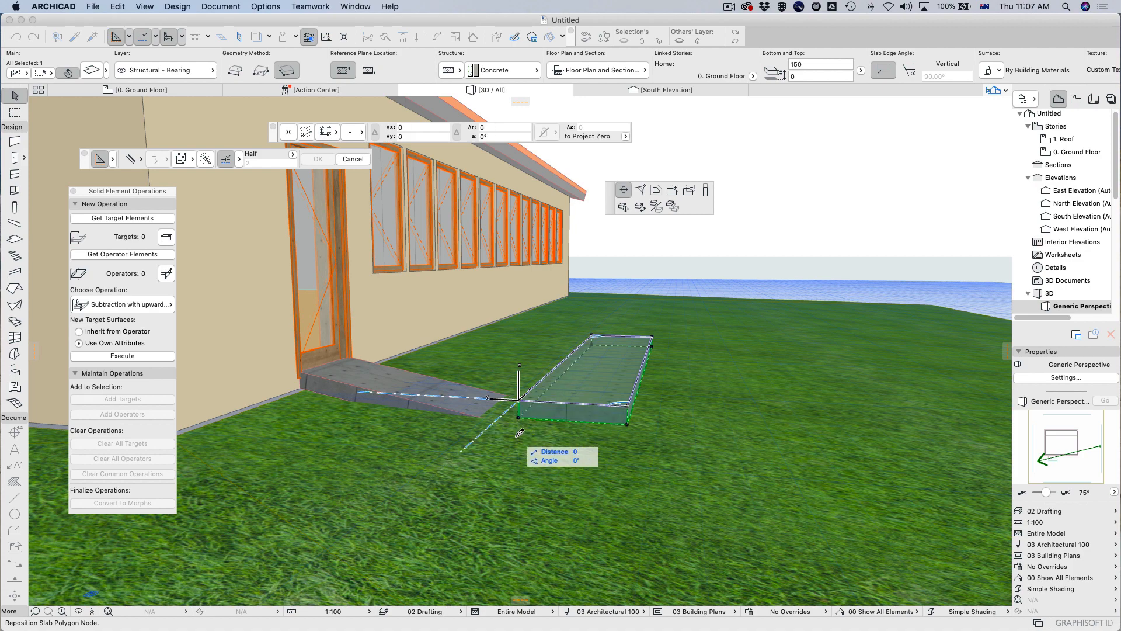
key("super+z")
Step: Hide the terrain mesh's layer in the 3D view to expose the full ramp and slab
left_click(714, 473)
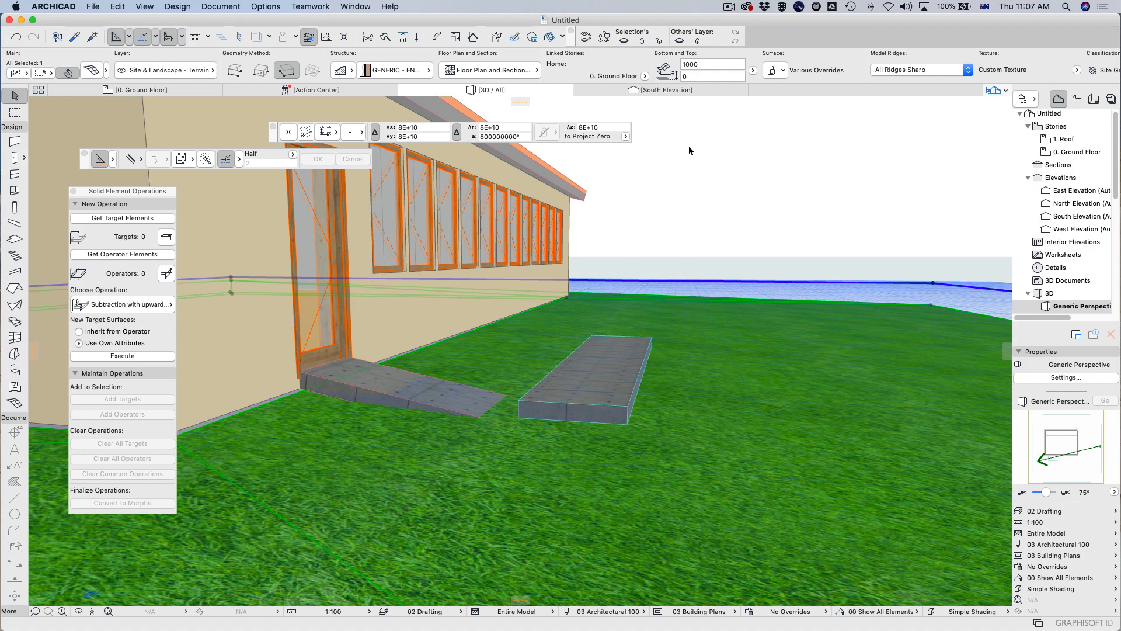
left_click(628, 41)
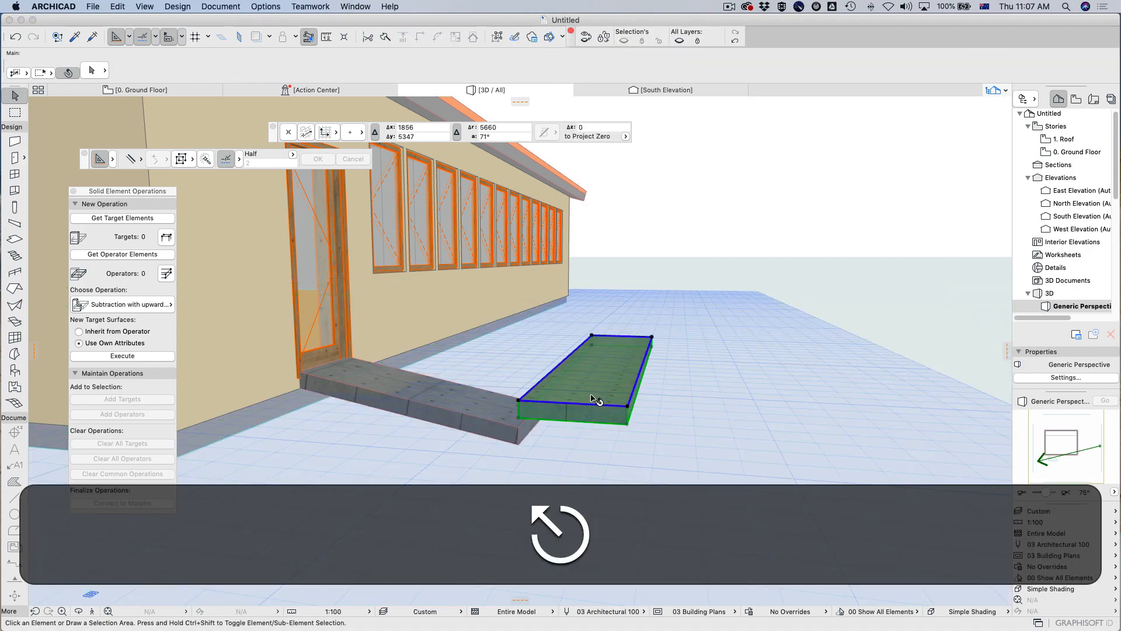
Step: Move the path slab vertically down from its corner beside the ramp to line up with the ramp's lower end, and deselect it
left_click(593, 398)
left_click(520, 401)
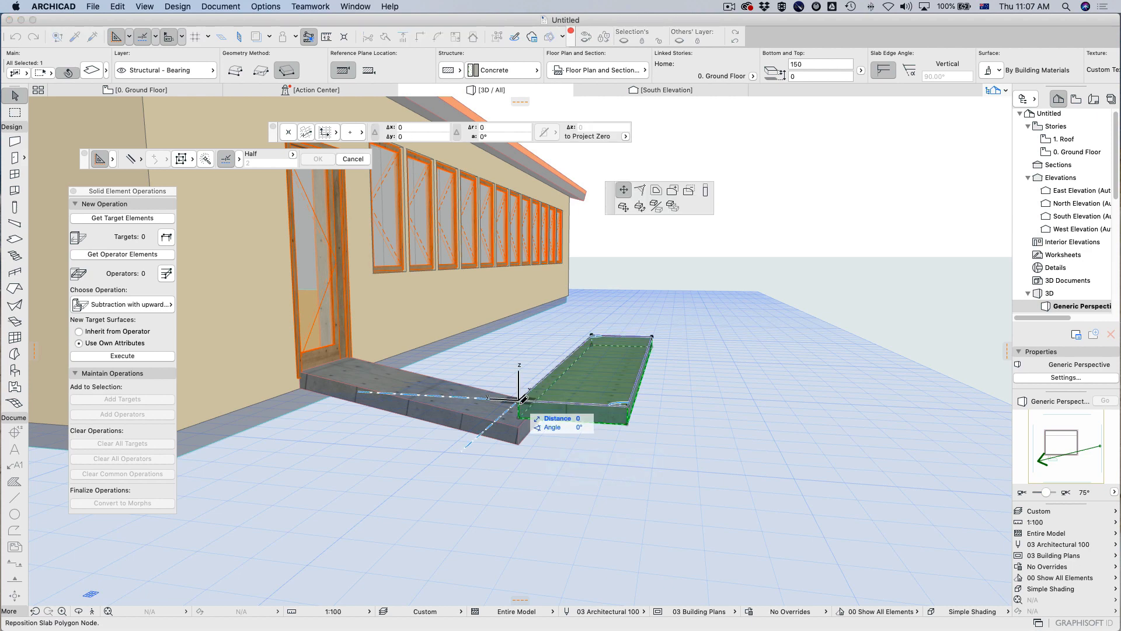
key("Escape")
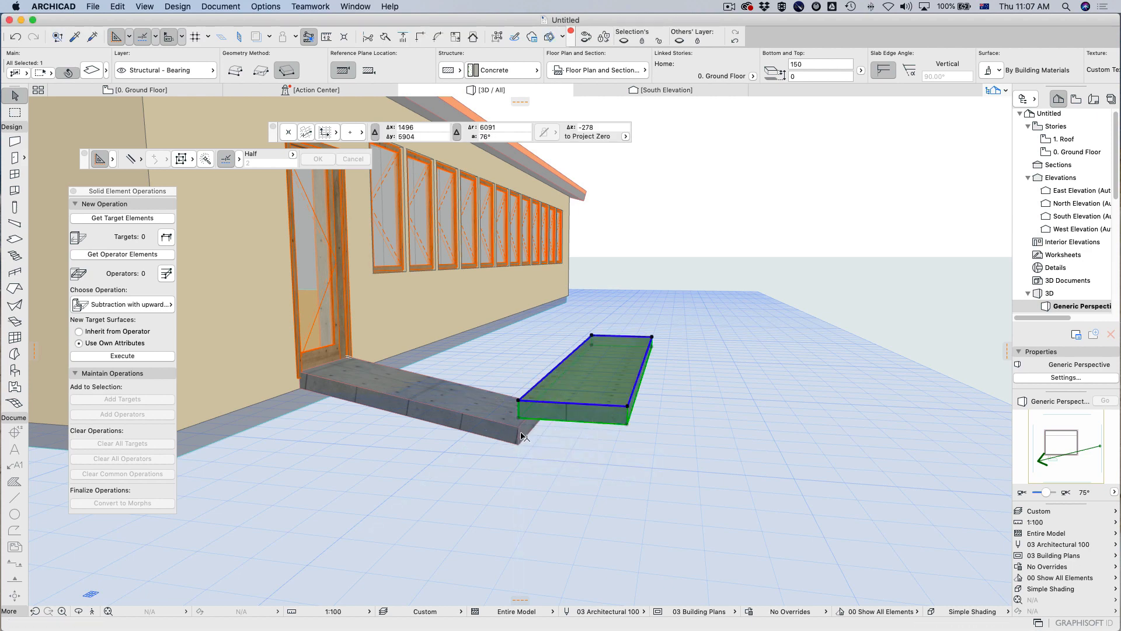
left_click(520, 401)
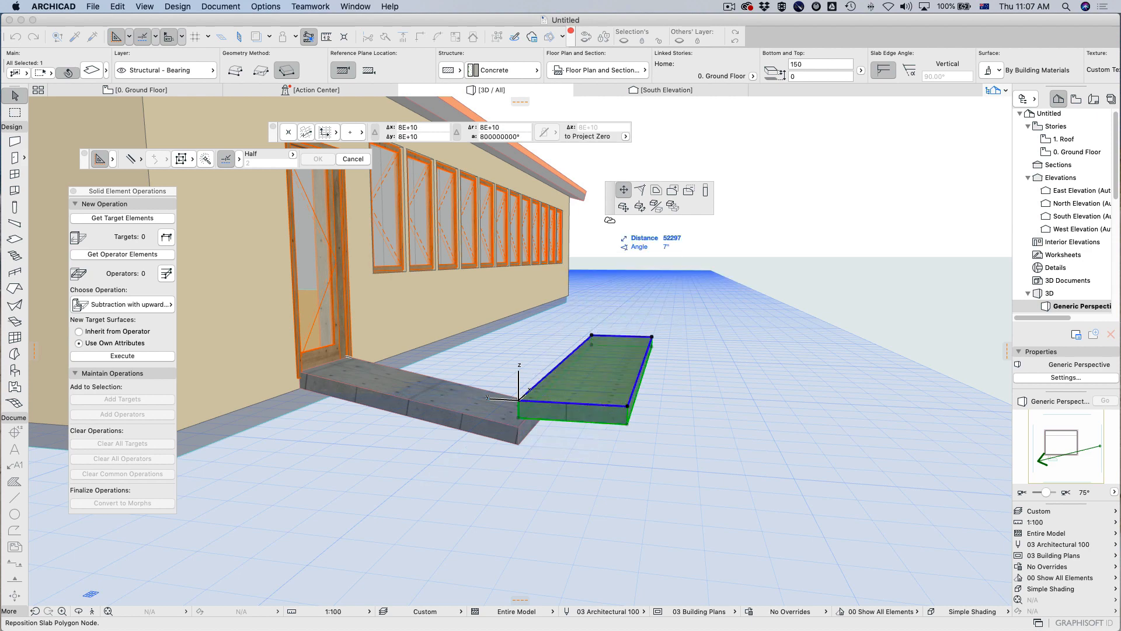
left_click(624, 206)
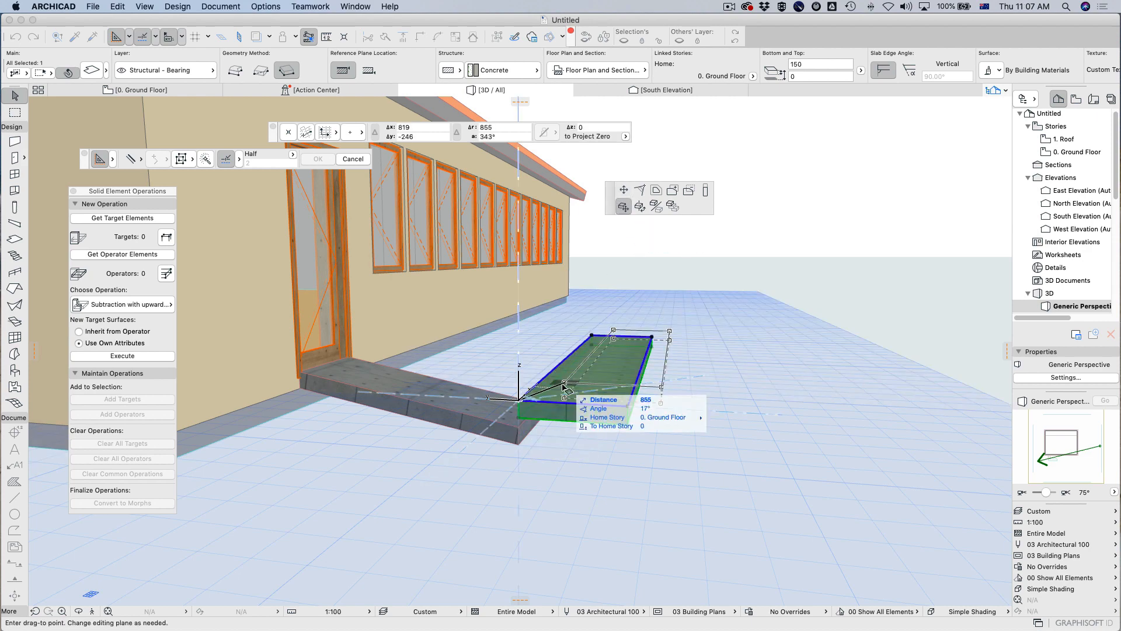
left_click(518, 439)
left_click(625, 477)
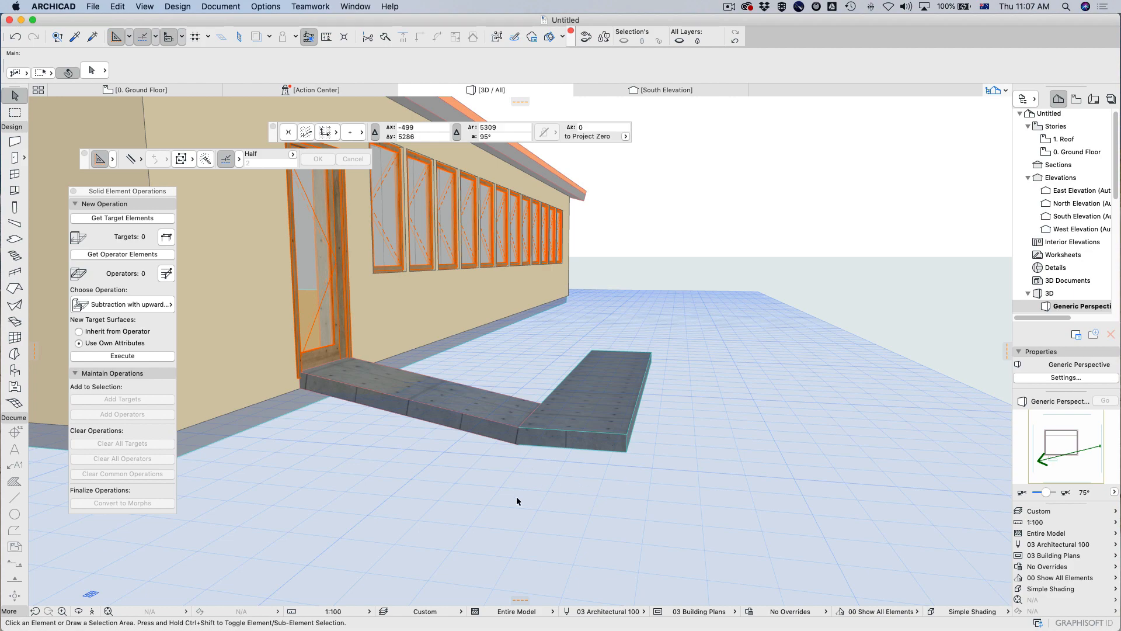
Step: Fly around and beneath the entrance ramp and path slab to examine how their edges meet
left_click(86, 608)
key("w")
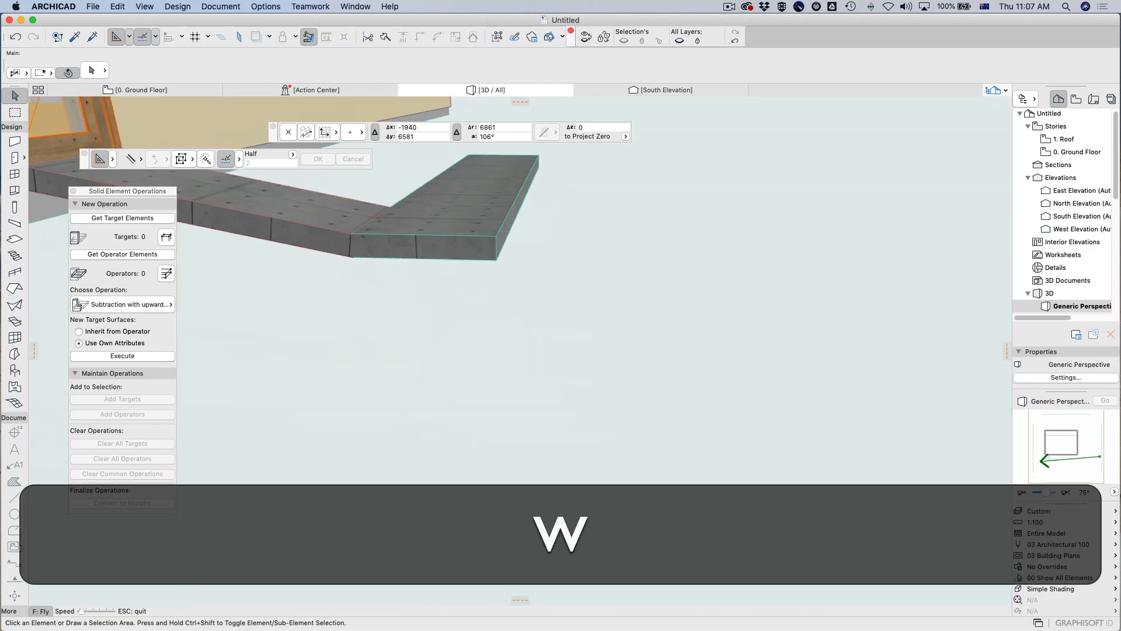
key("a")
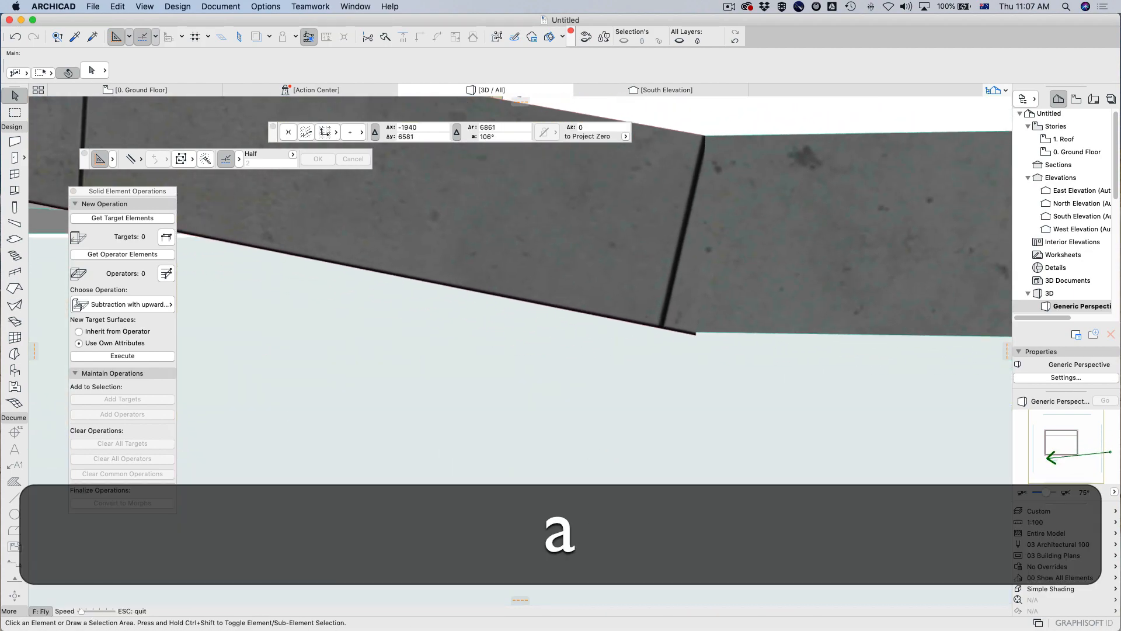
key("d")
key("w")
key("s")
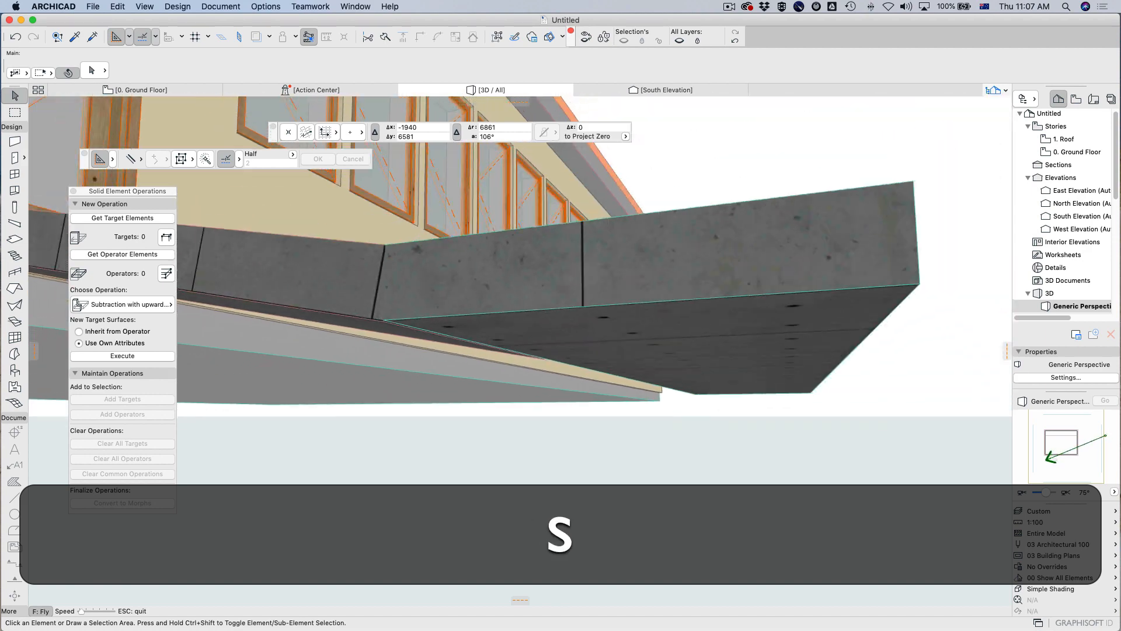
key("a")
key("Escape")
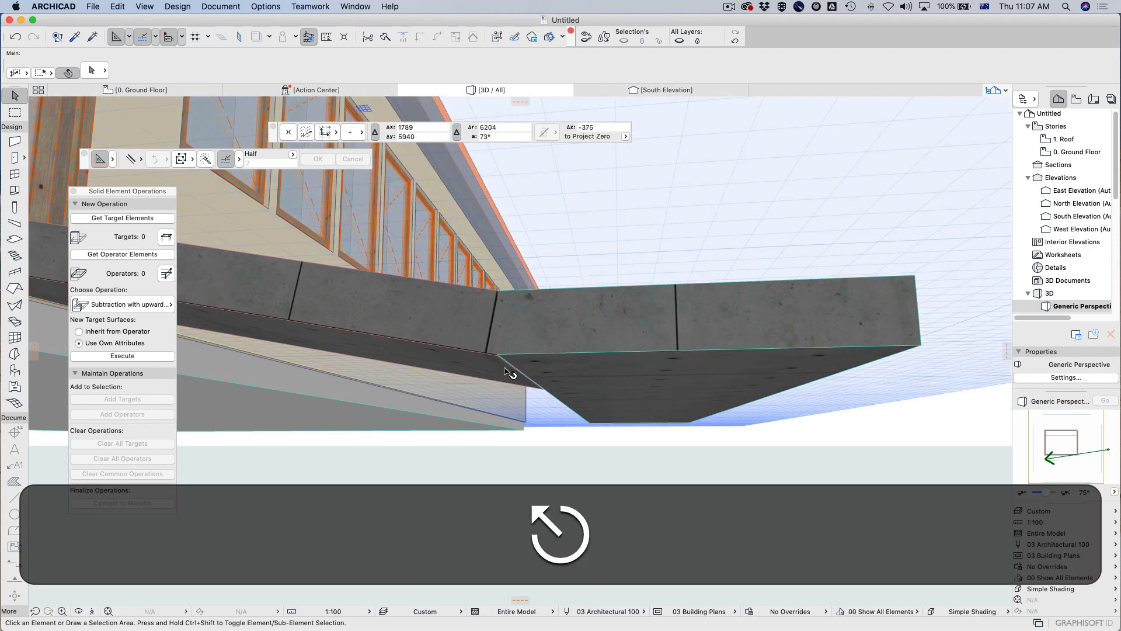
key("Escape")
Step: Show all layers again so the terrain mesh appears with the house, ramp and path slab
left_click(92, 611)
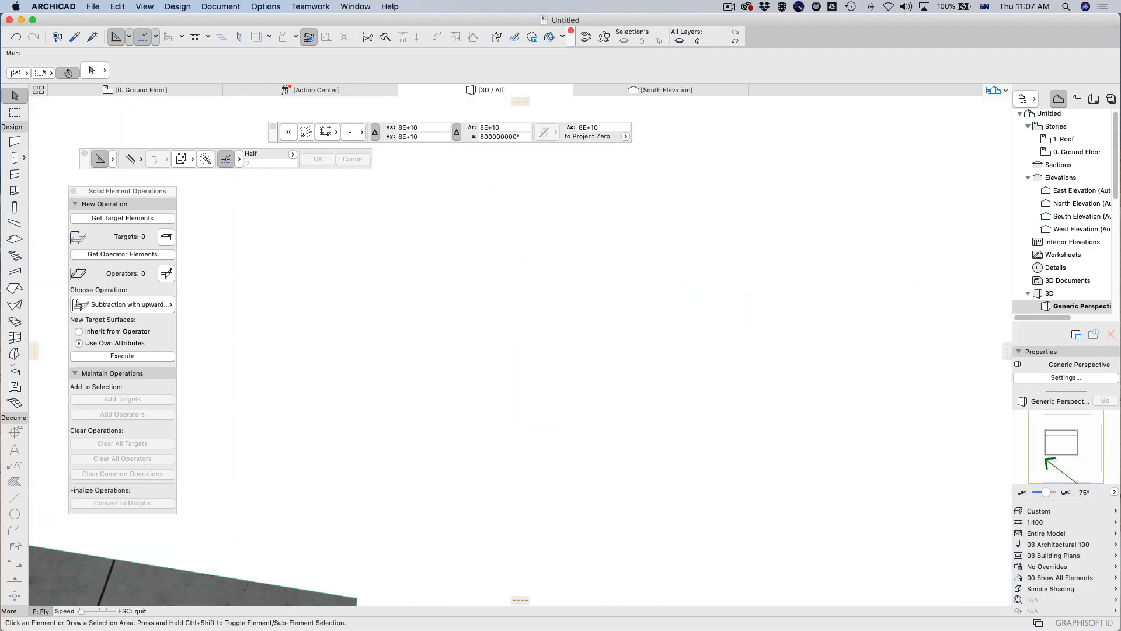
key("w")
key("s")
key("shift+d")
key("Escape")
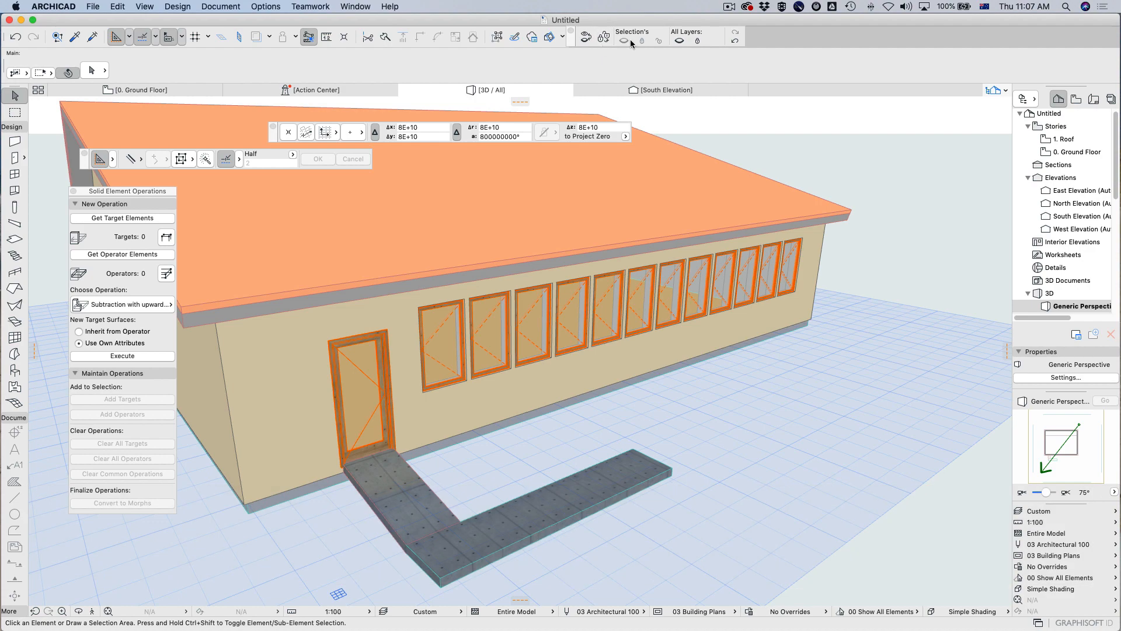
left_click(681, 40)
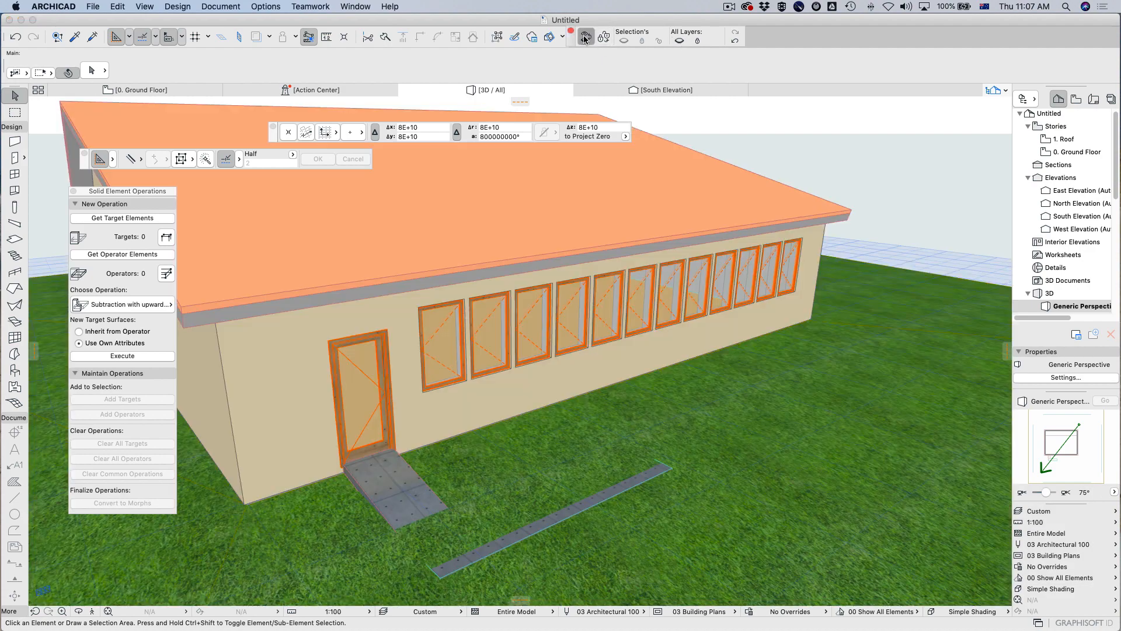
key("super+z")
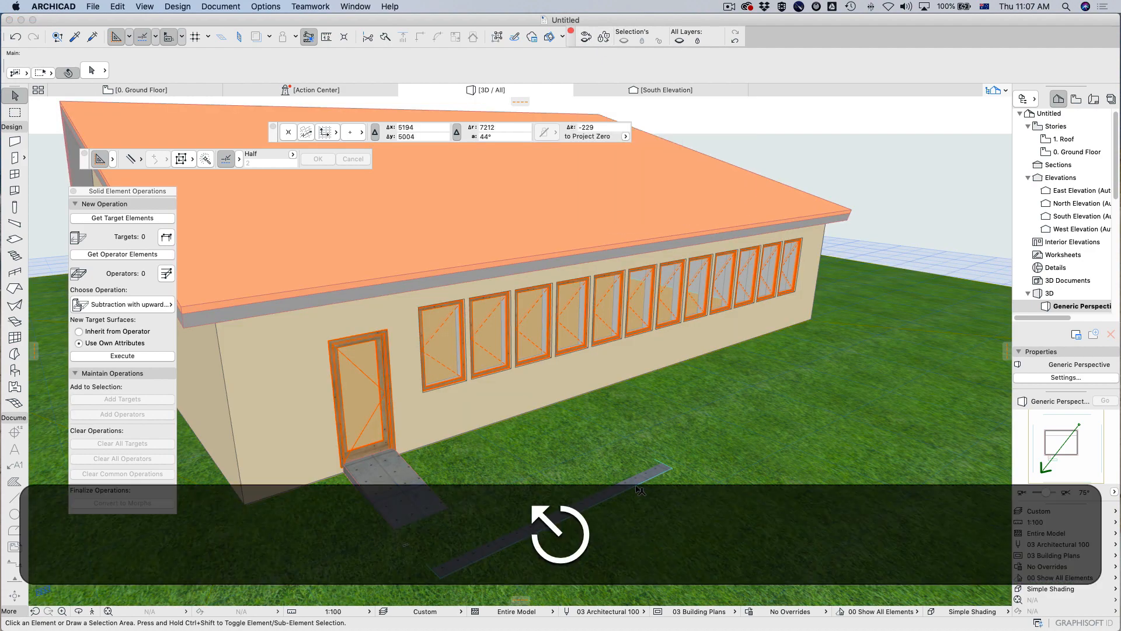
Step: Select the terrain mesh, elevate it by -40, and deselect it
left_click(785, 501)
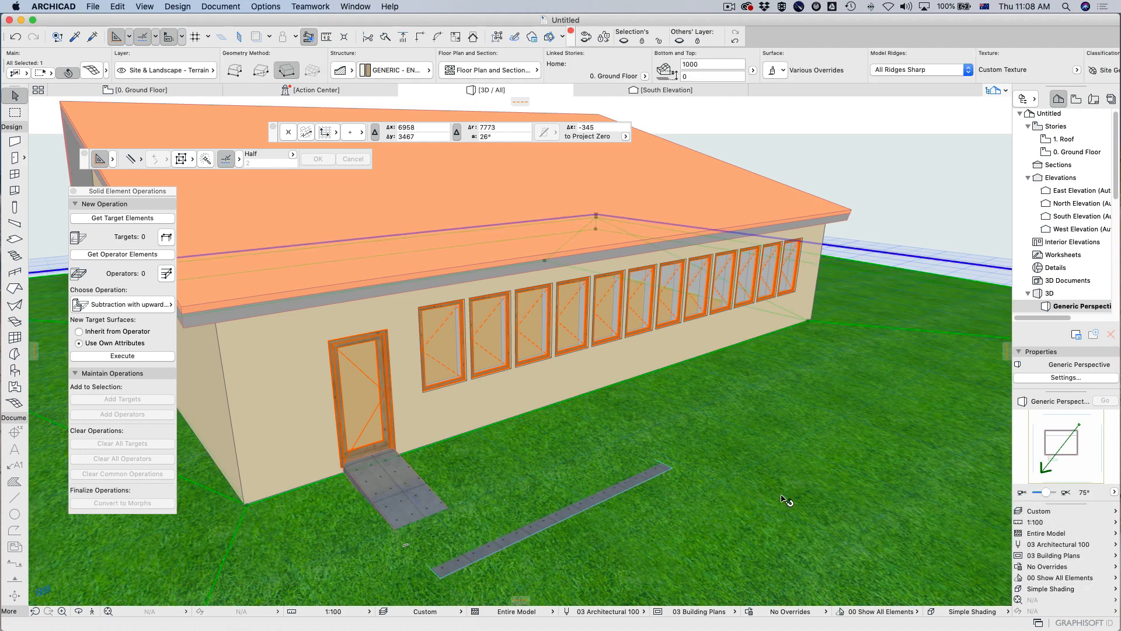
key("super+z")
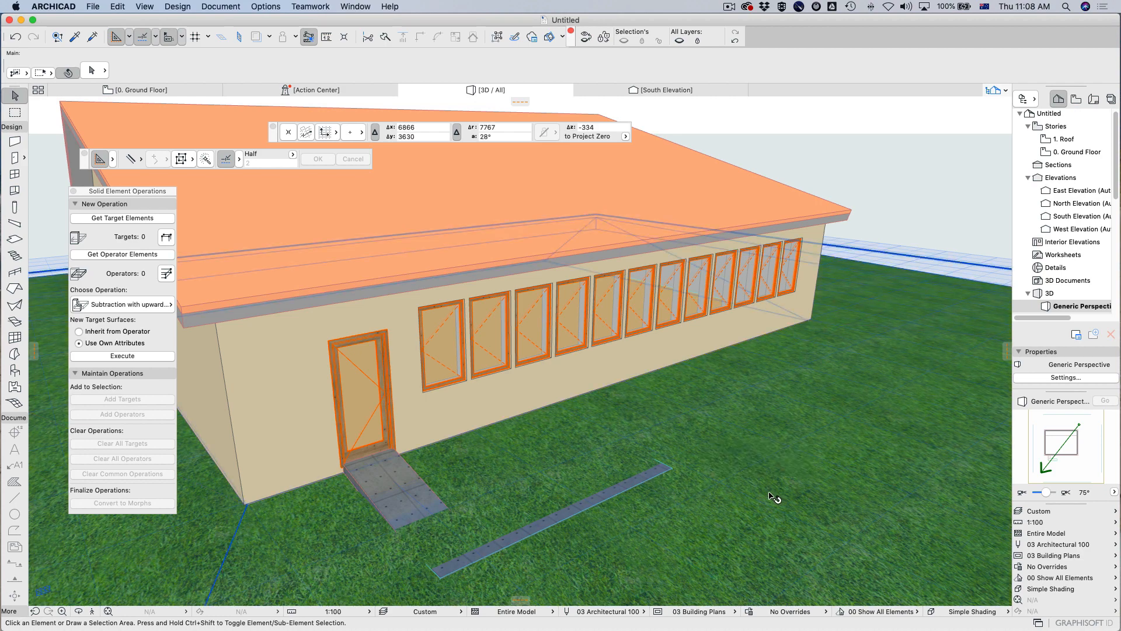
left_click(897, 462)
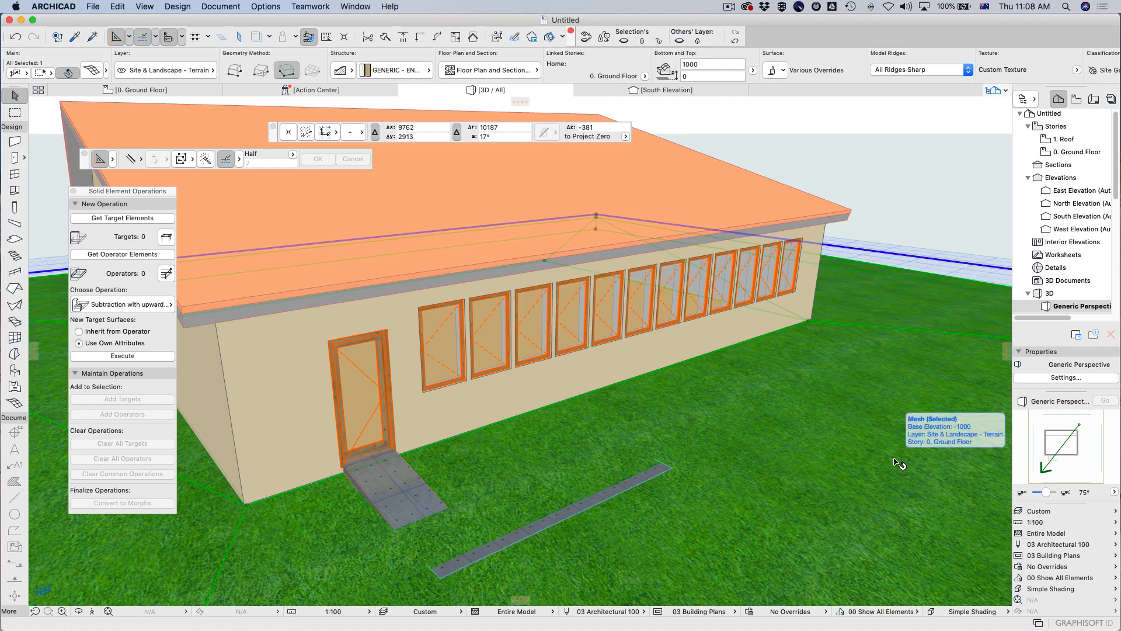
key("super+9")
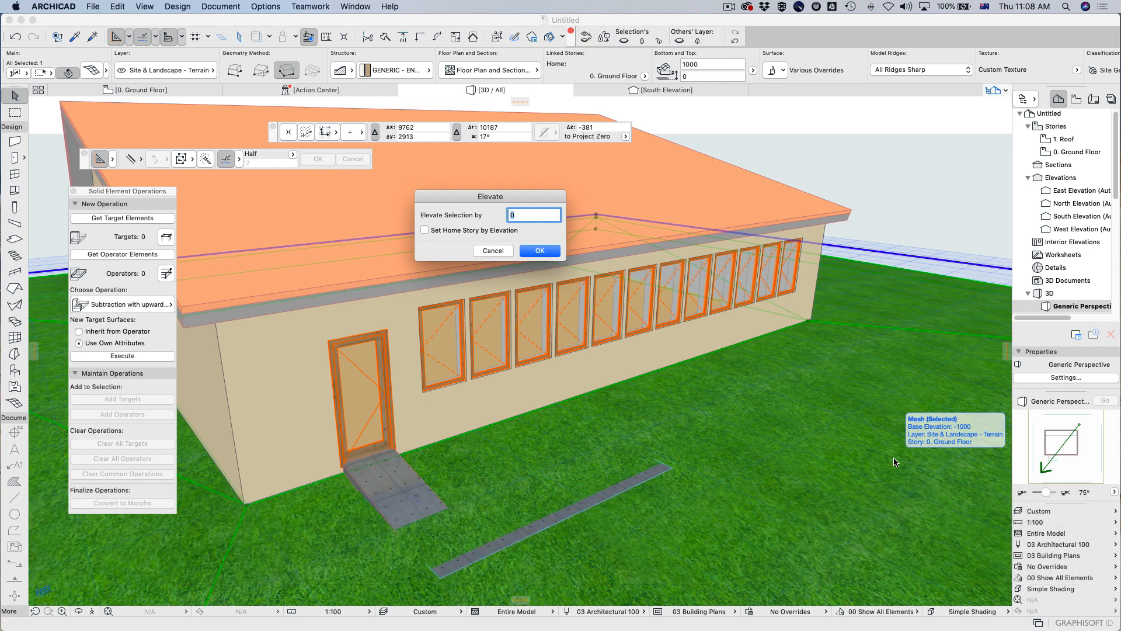
type("-")
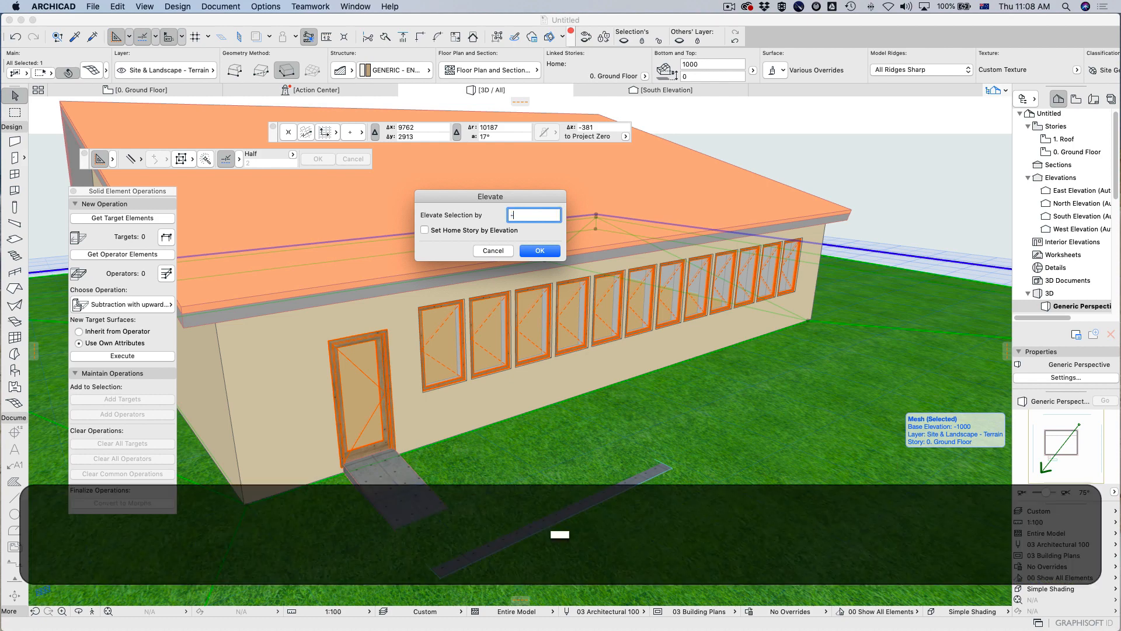
type("40")
key("Return")
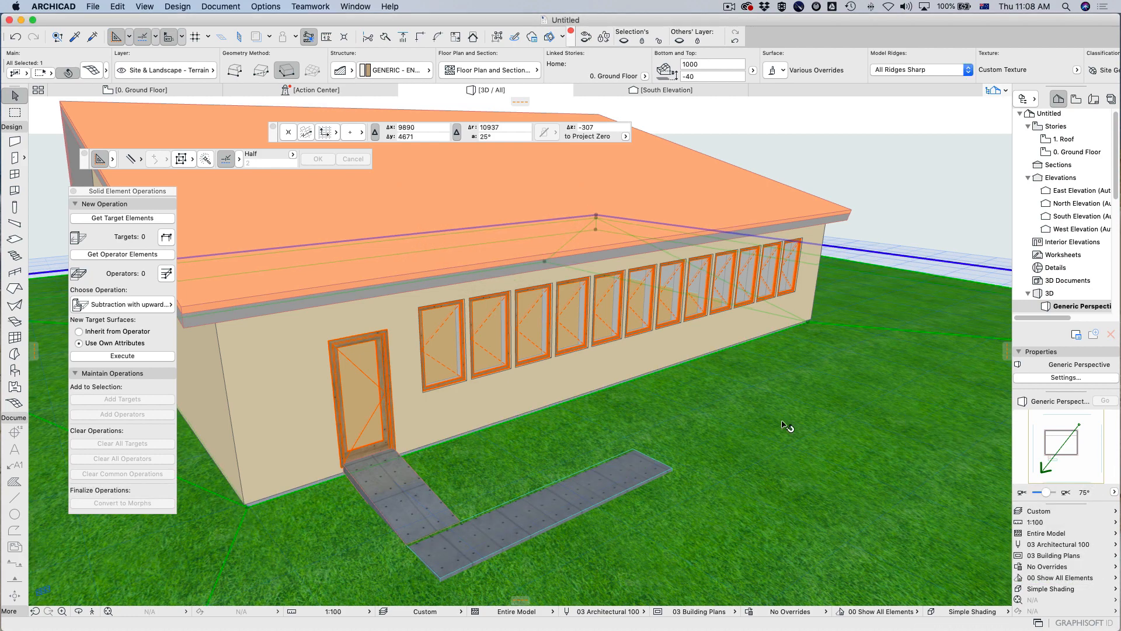
key("Escape")
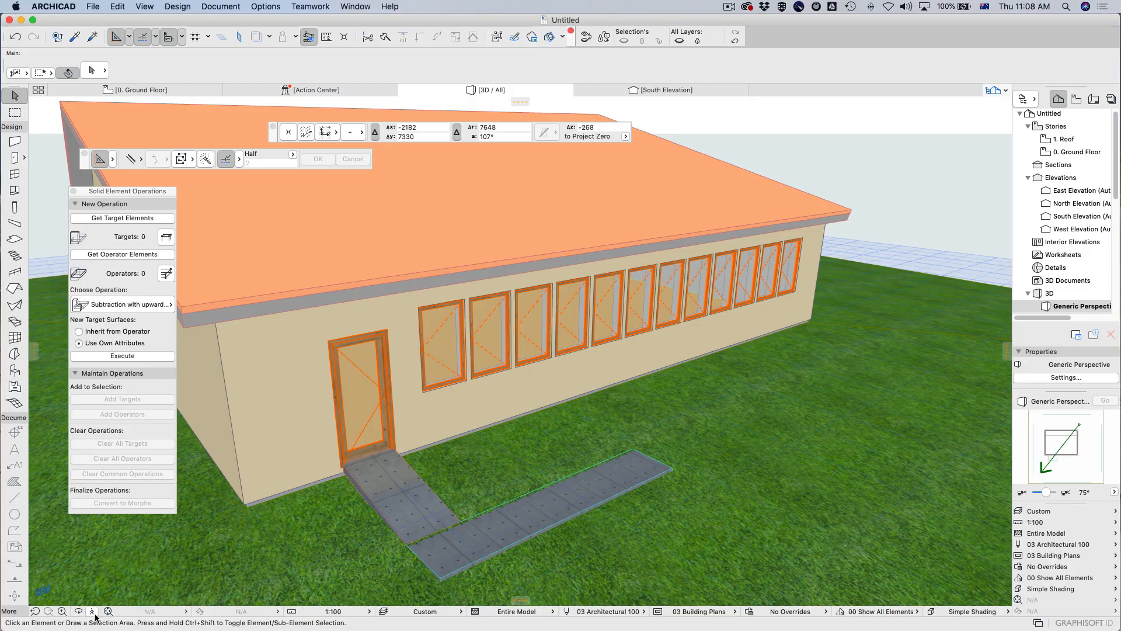
Step: Create a PhotoRender projection of the entrance ramp and path from a closer viewpoint
left_click(93, 613)
key("w")
key("shift+w")
key("shift+a")
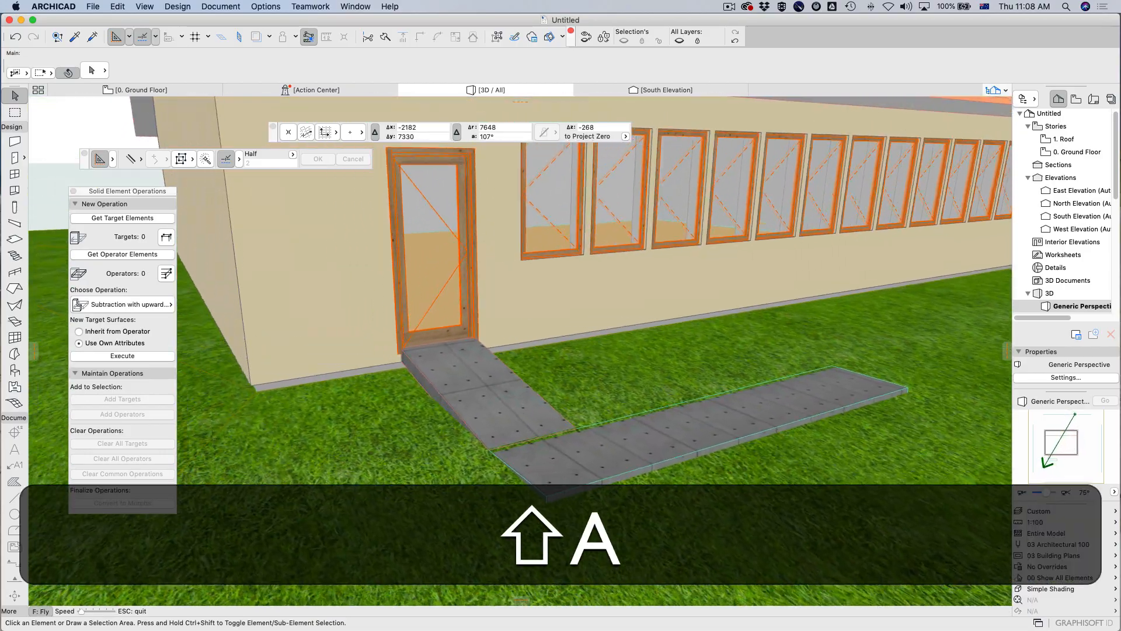
key("a")
key("Escape")
left_click(266, 7)
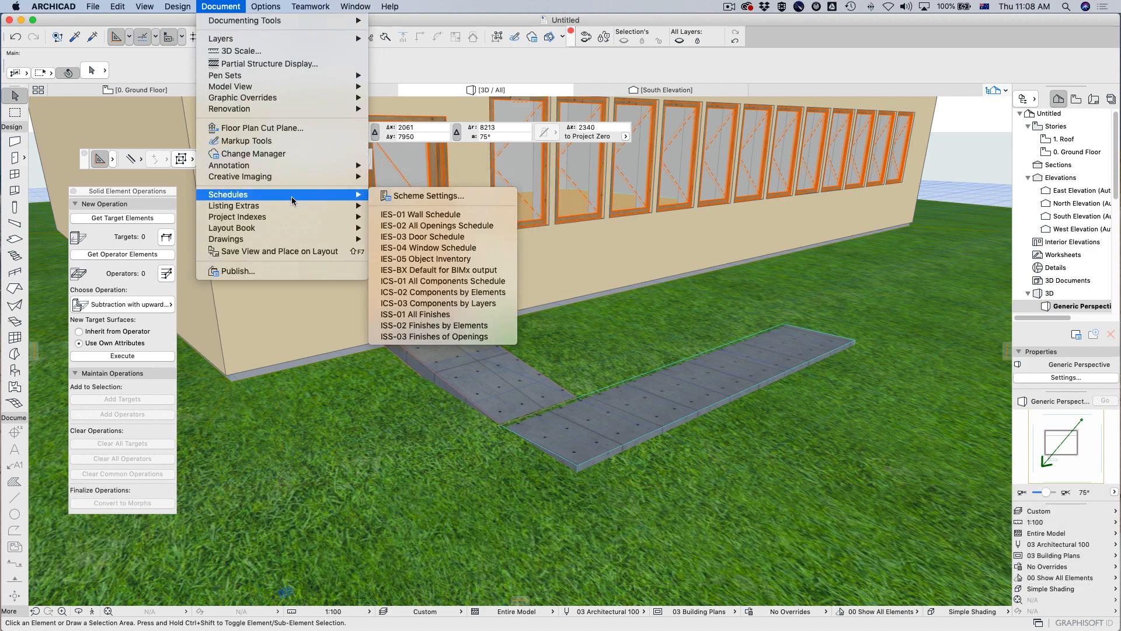
mouse_move(257, 177)
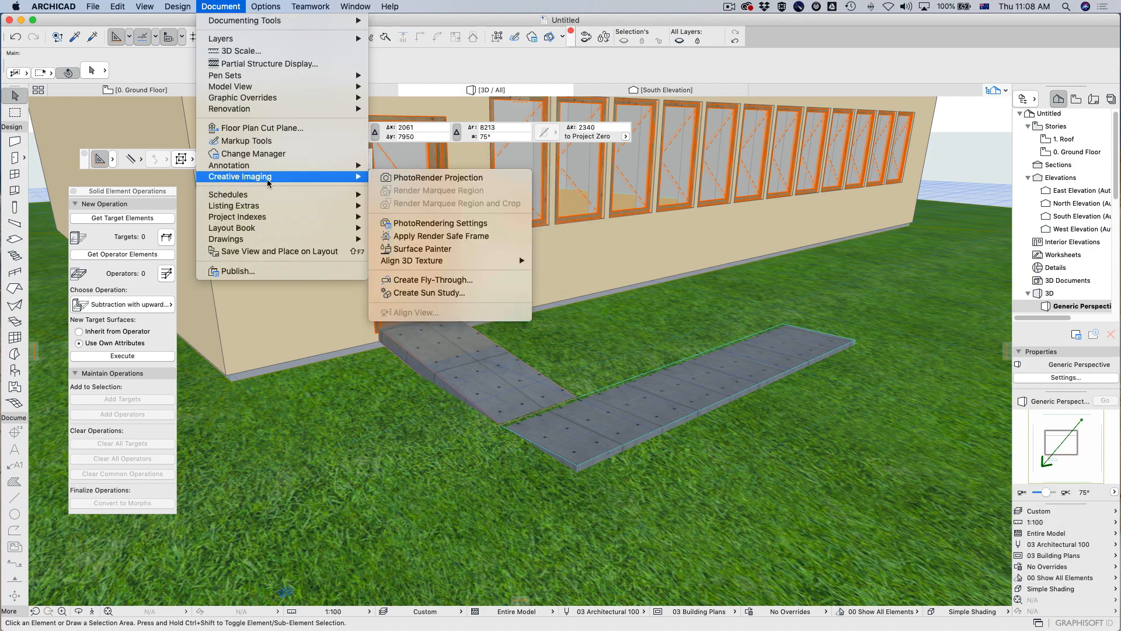
left_click(412, 180)
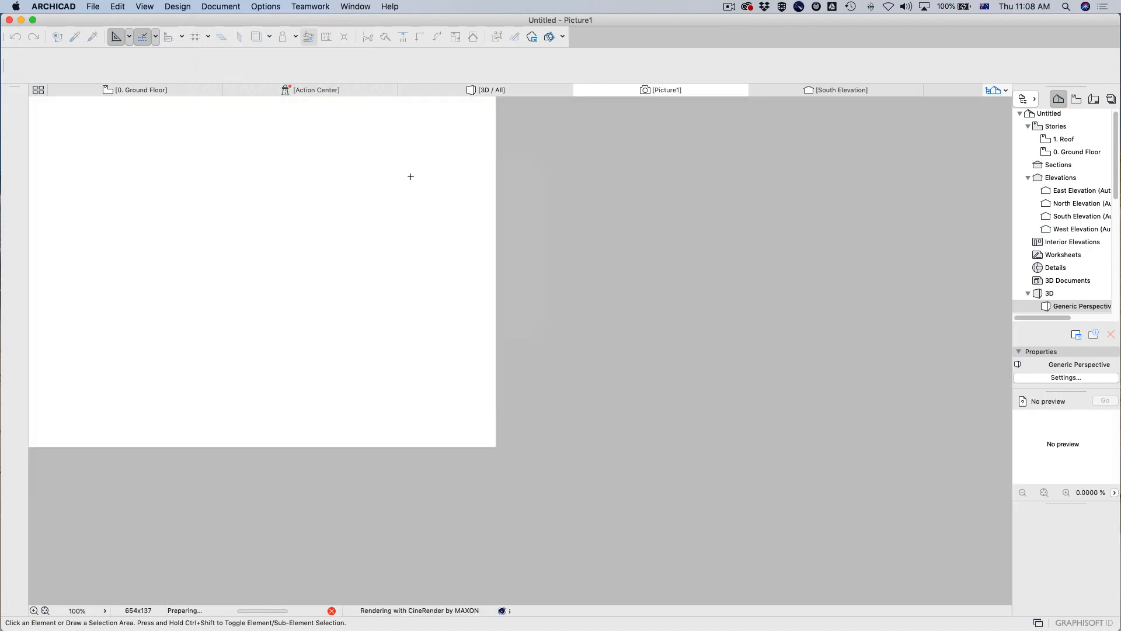
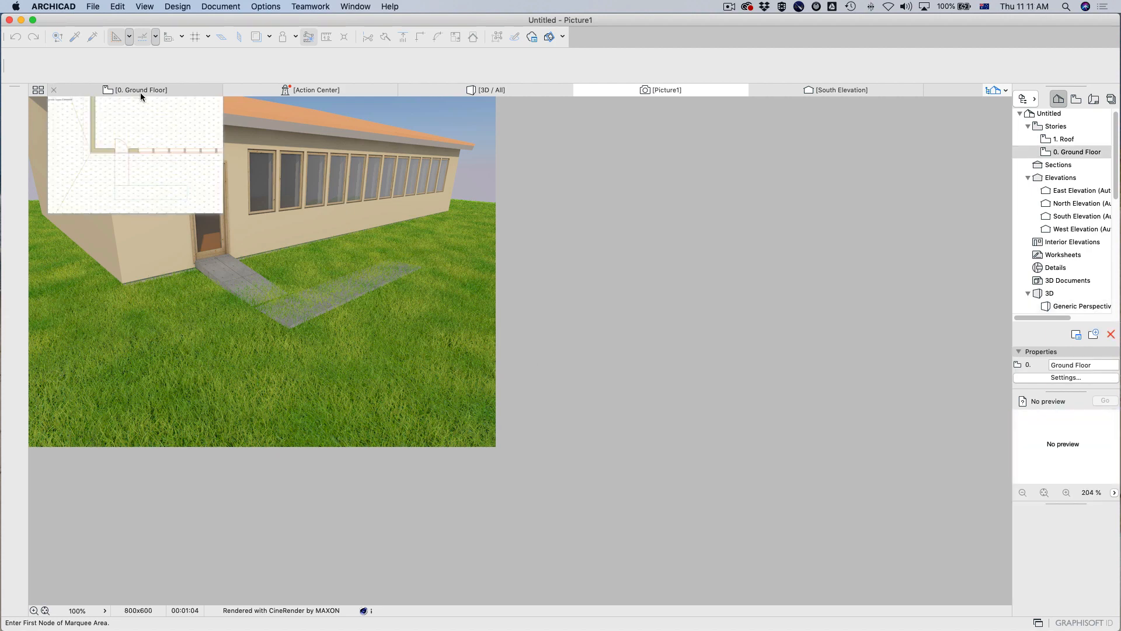
Step: On the ground floor plan, set the entrance ramp and path slab as the Solid Element Operations operators
left_click(140, 90)
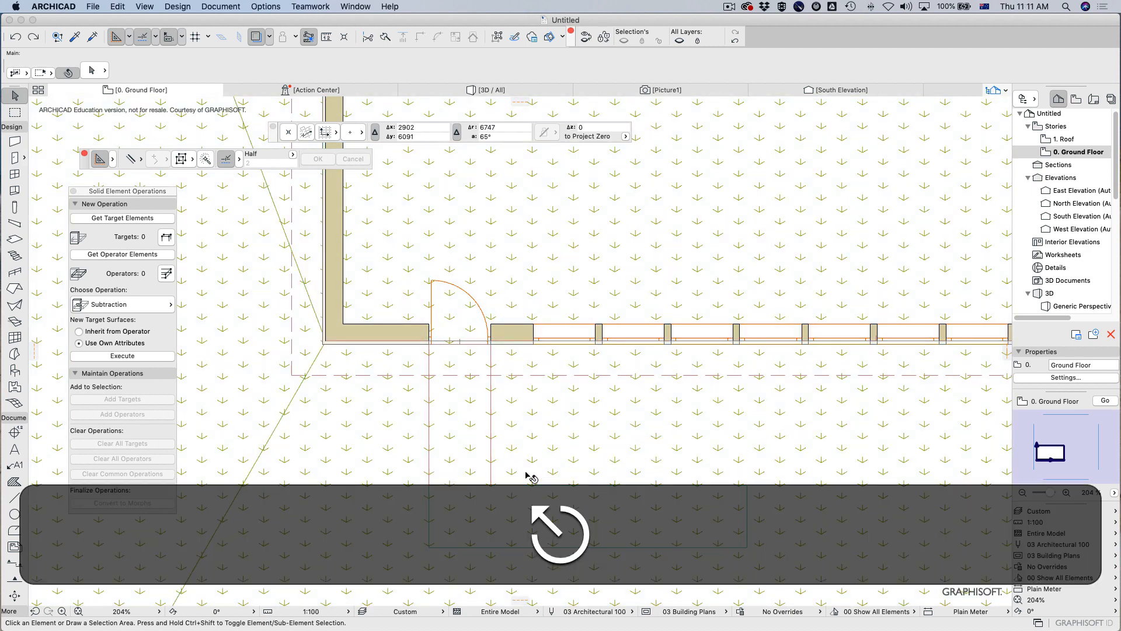
left_click(488, 453)
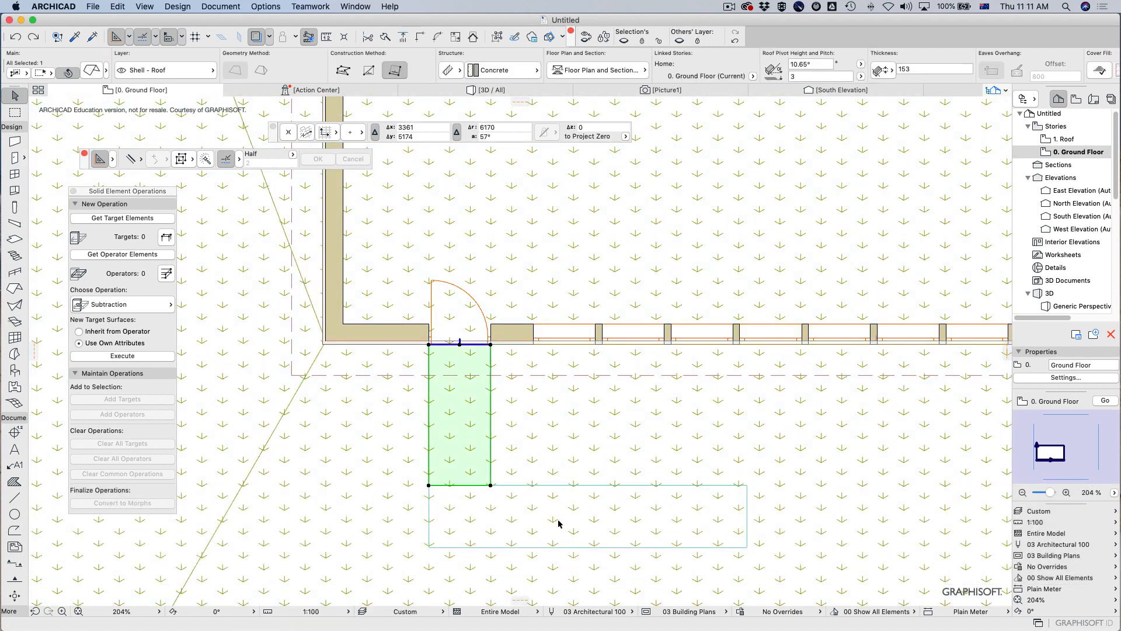
left_click(557, 489, "shift")
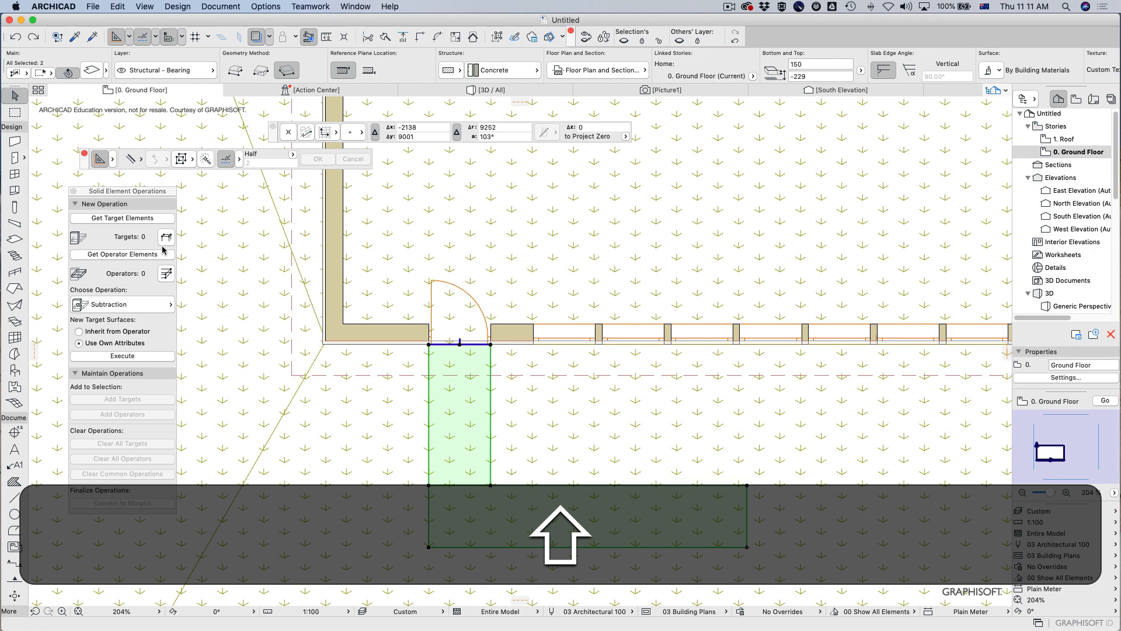
left_click(124, 254)
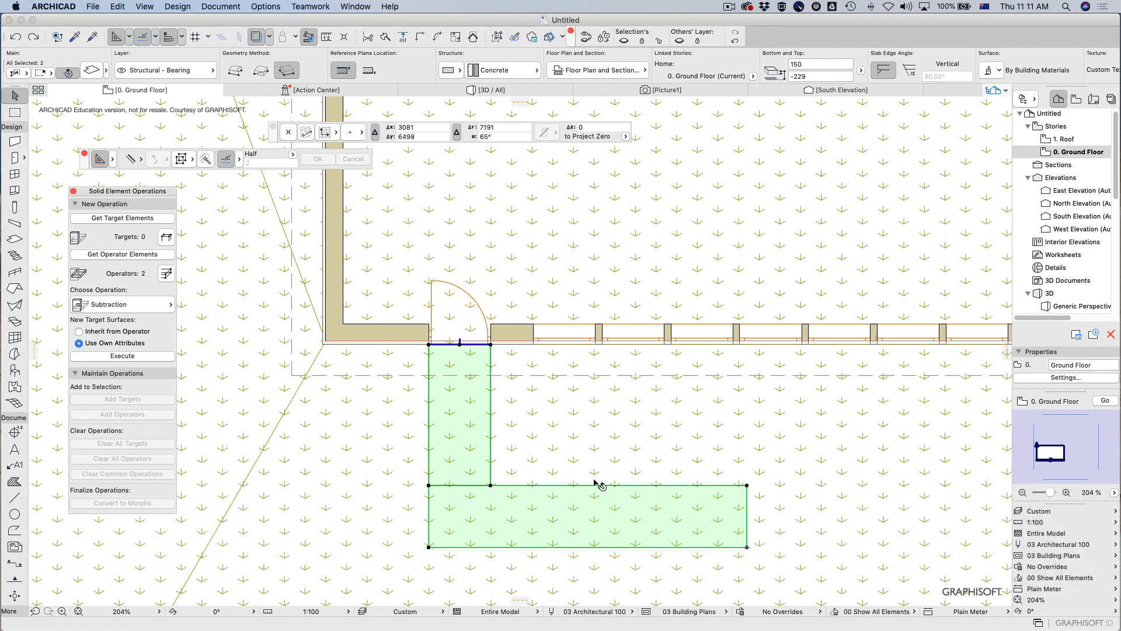
Step: Set the terrain mesh as the target and cut the ramp and slab from it using subtraction with upward extrusion
left_click(595, 453)
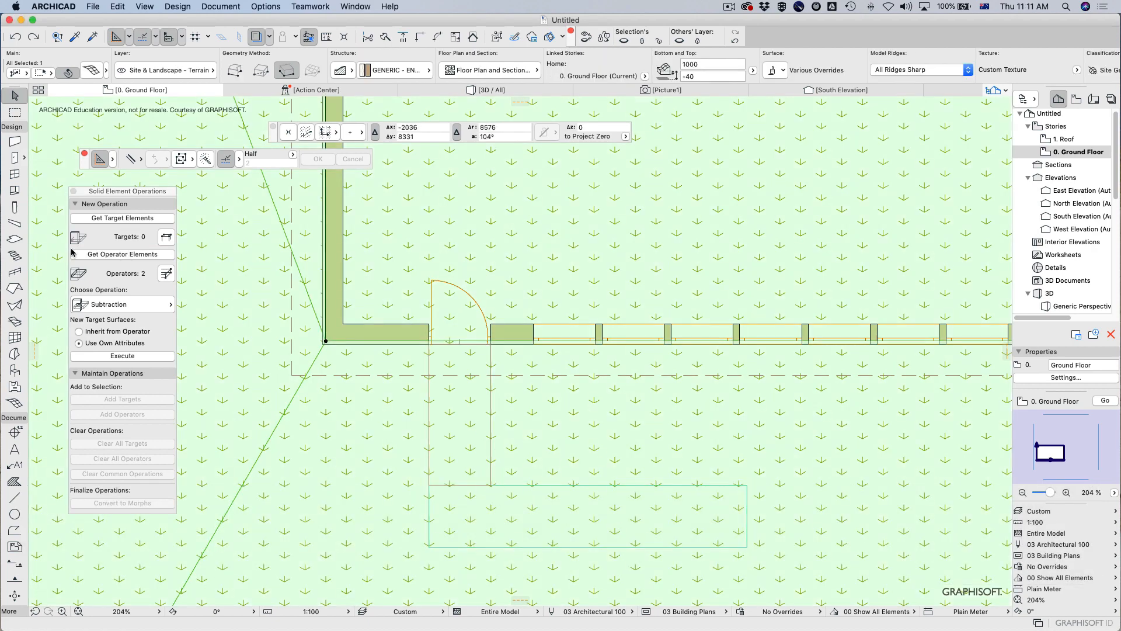
left_click(121, 219)
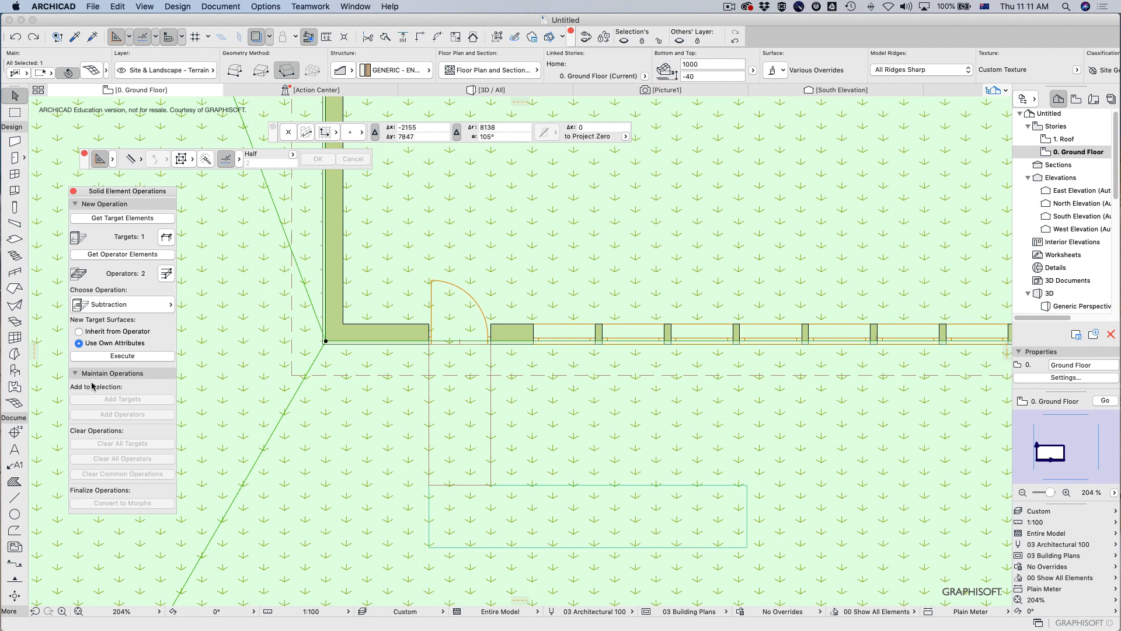
left_click(123, 312)
left_click(236, 321)
left_click(150, 357)
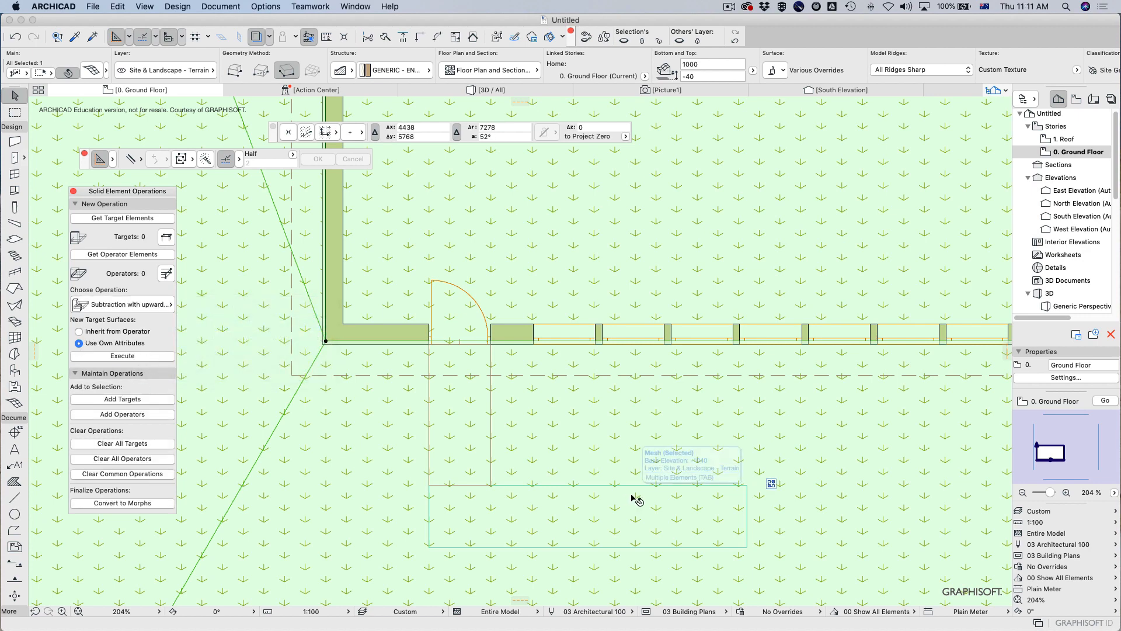
Step: Inspect the cut terrain mesh in 3D and restore the layers so house, ramp, path and terrain show together
key("F3")
key("Escape")
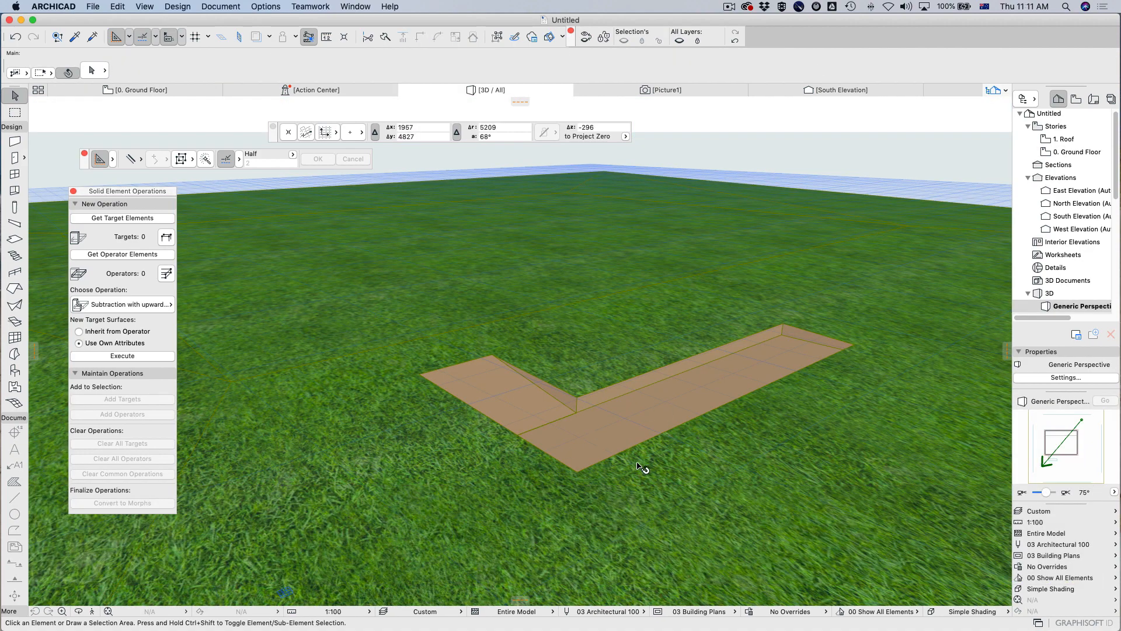
key("Escape")
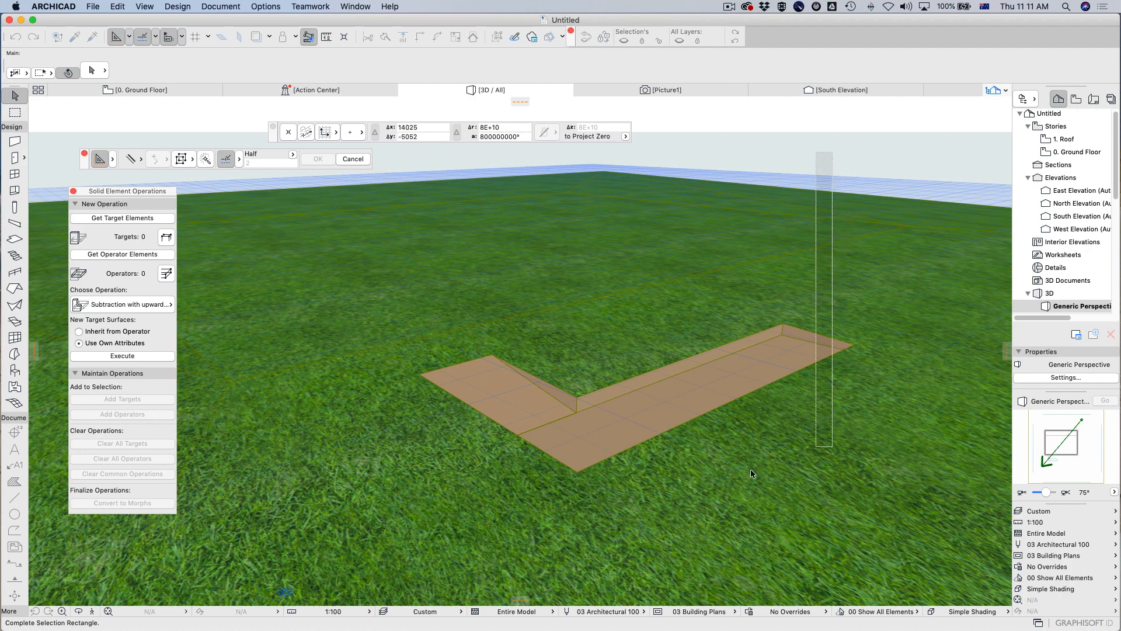
key("Escape")
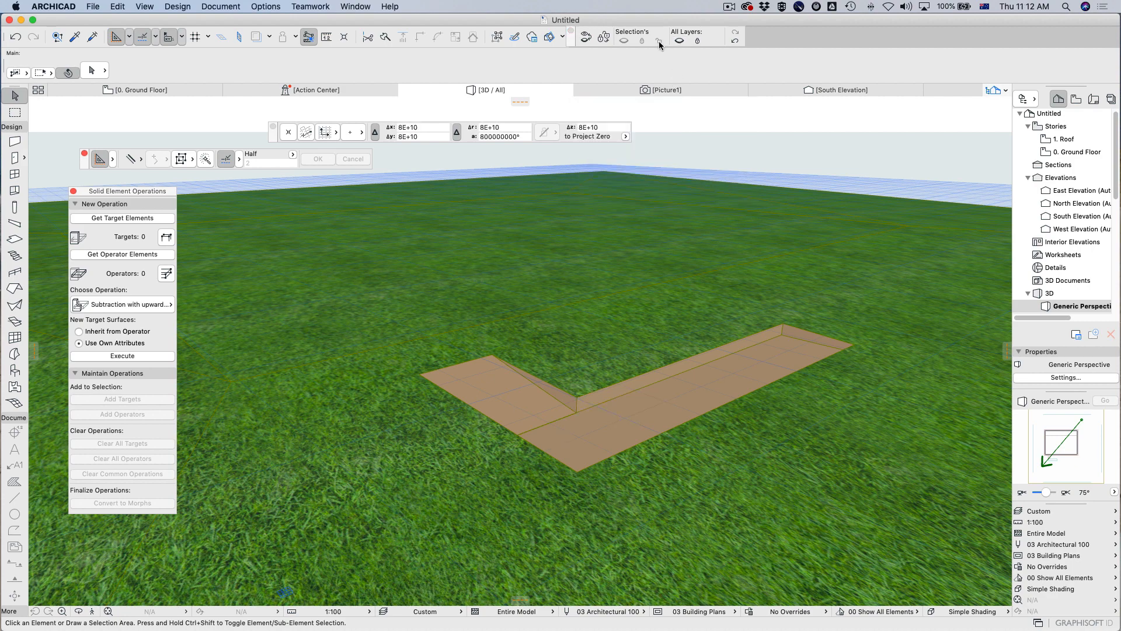
left_click(587, 38)
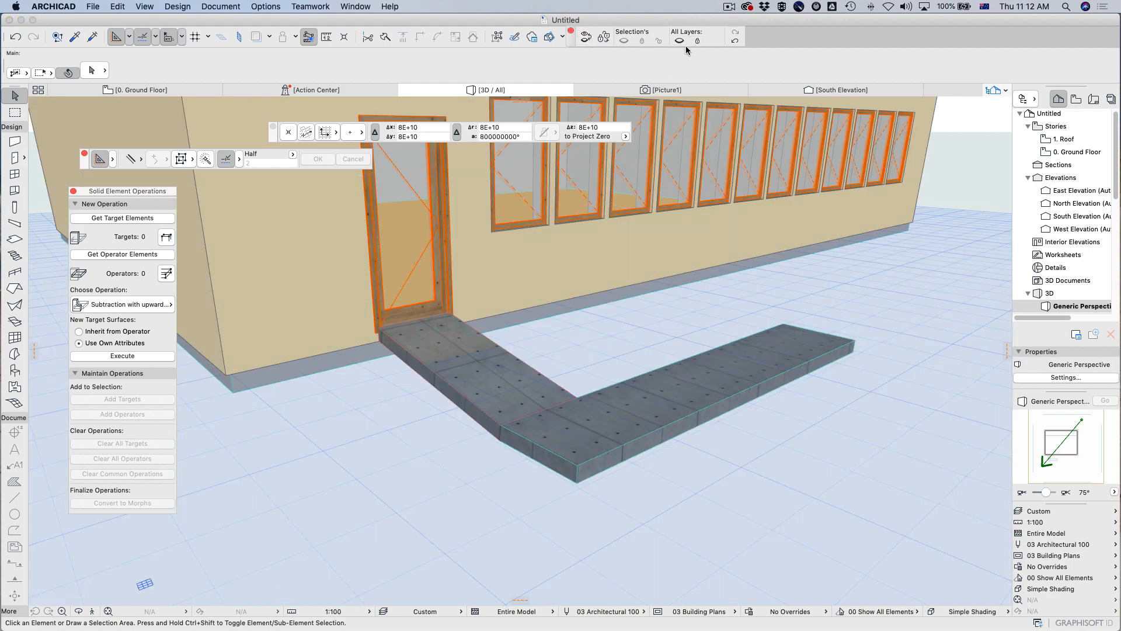
left_click(683, 40)
left_click(585, 38)
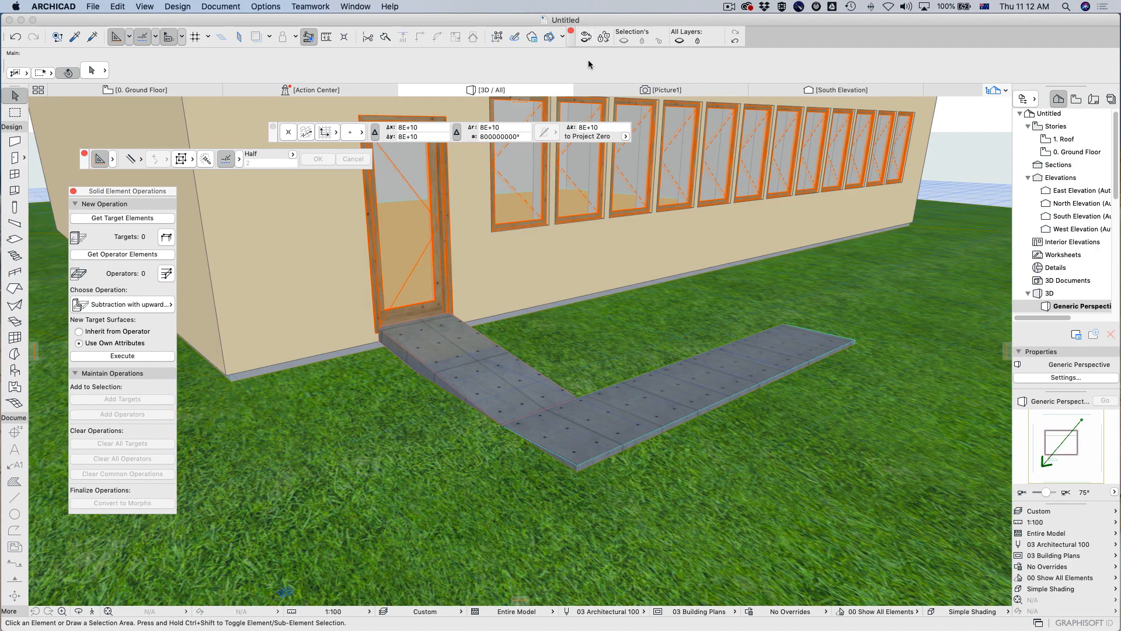
left_click(266, 7)
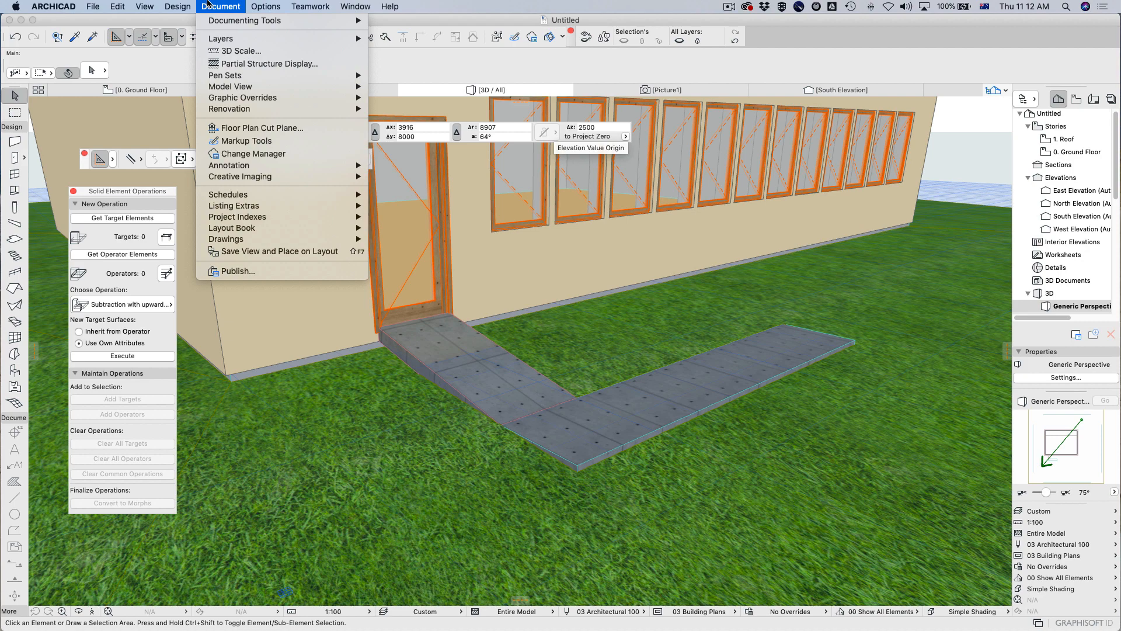
mouse_move(261, 4)
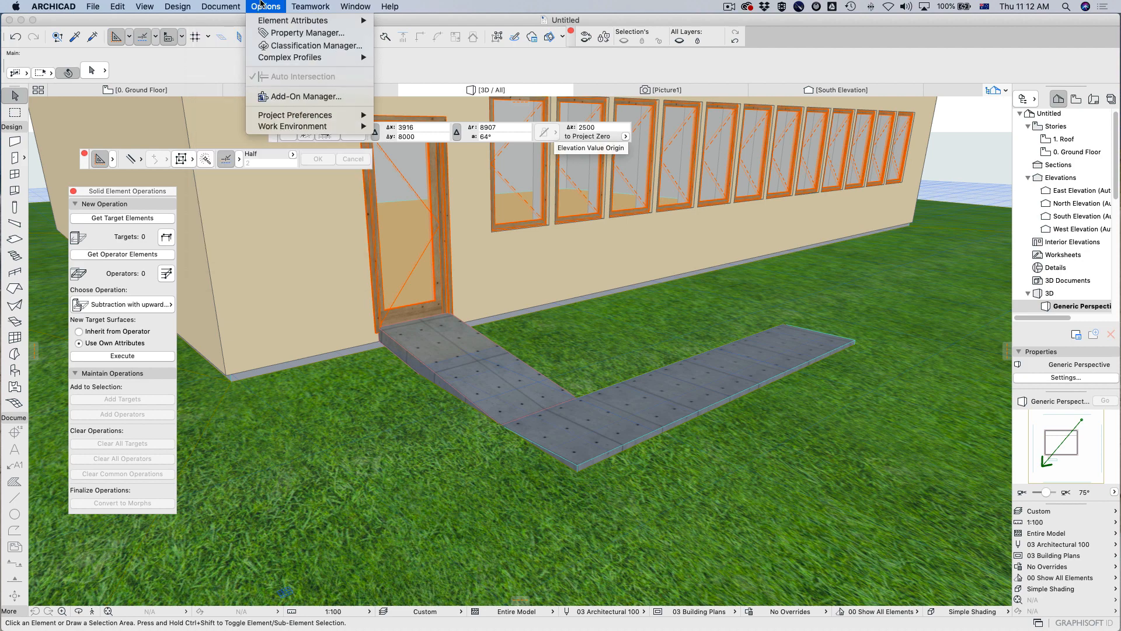
mouse_move(288, 61)
mouse_move(222, 7)
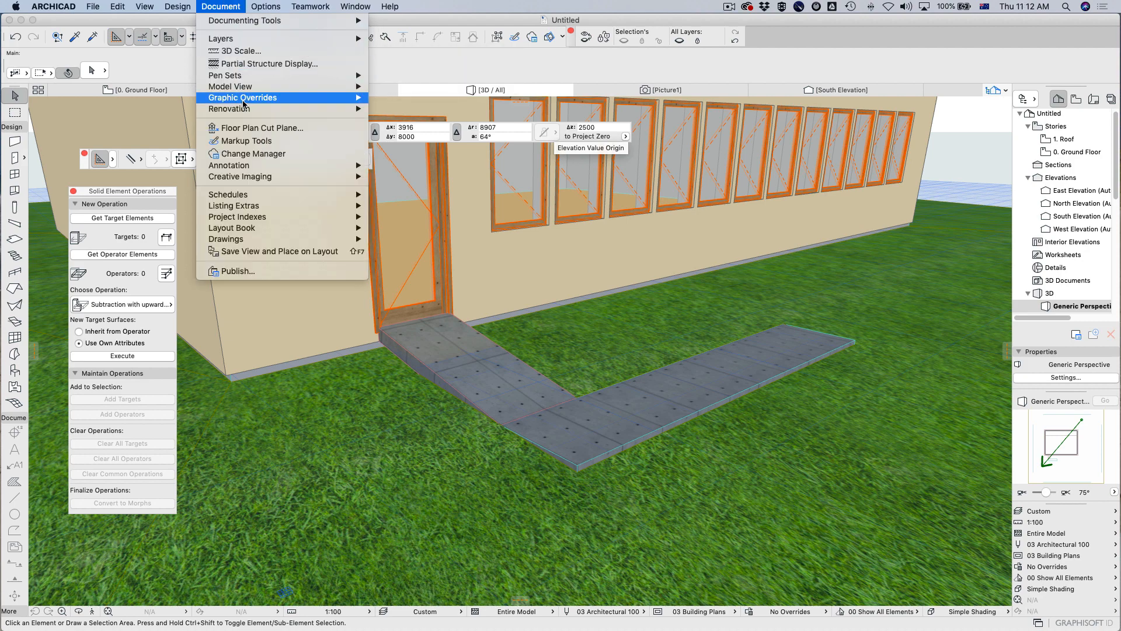
mouse_move(294, 176)
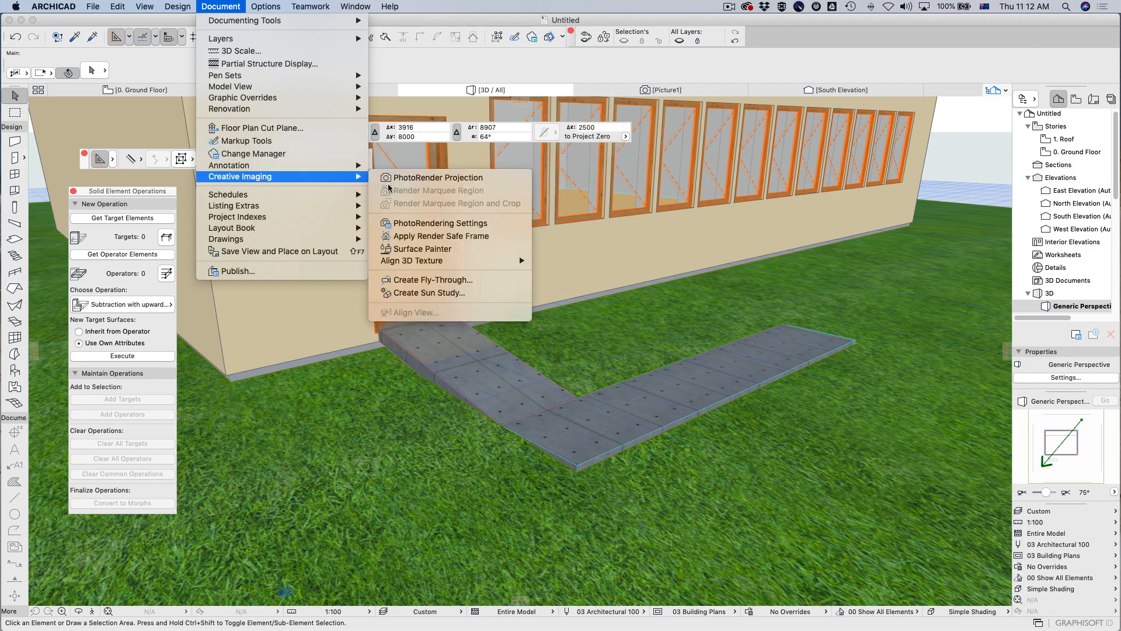
left_click(439, 178)
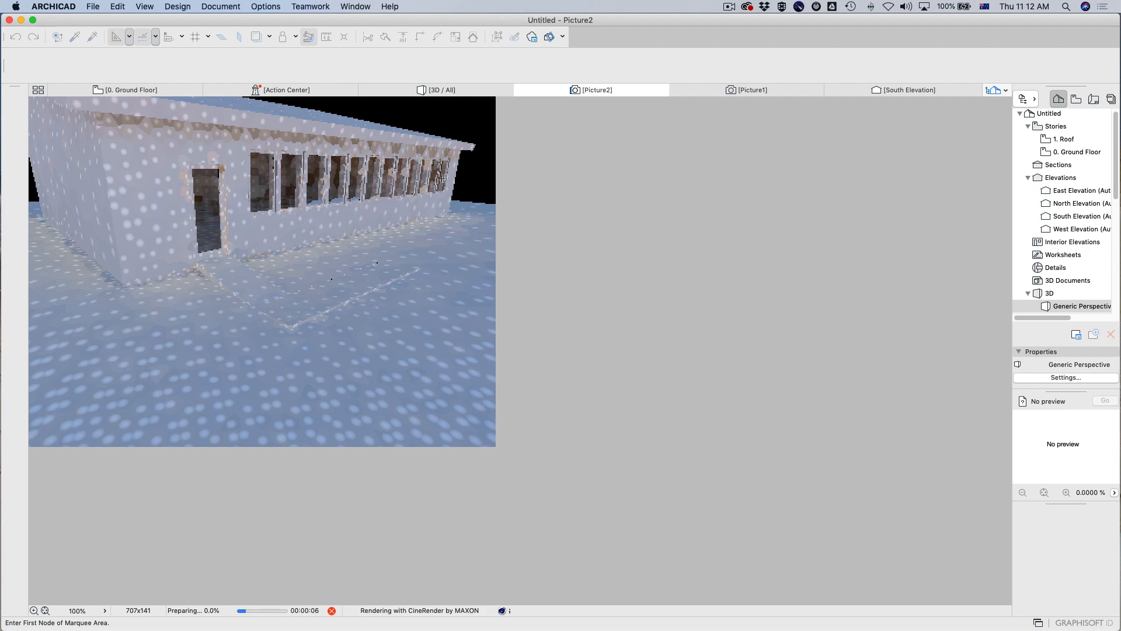
key("Escape")
left_click(519, 90)
left_click(469, 257)
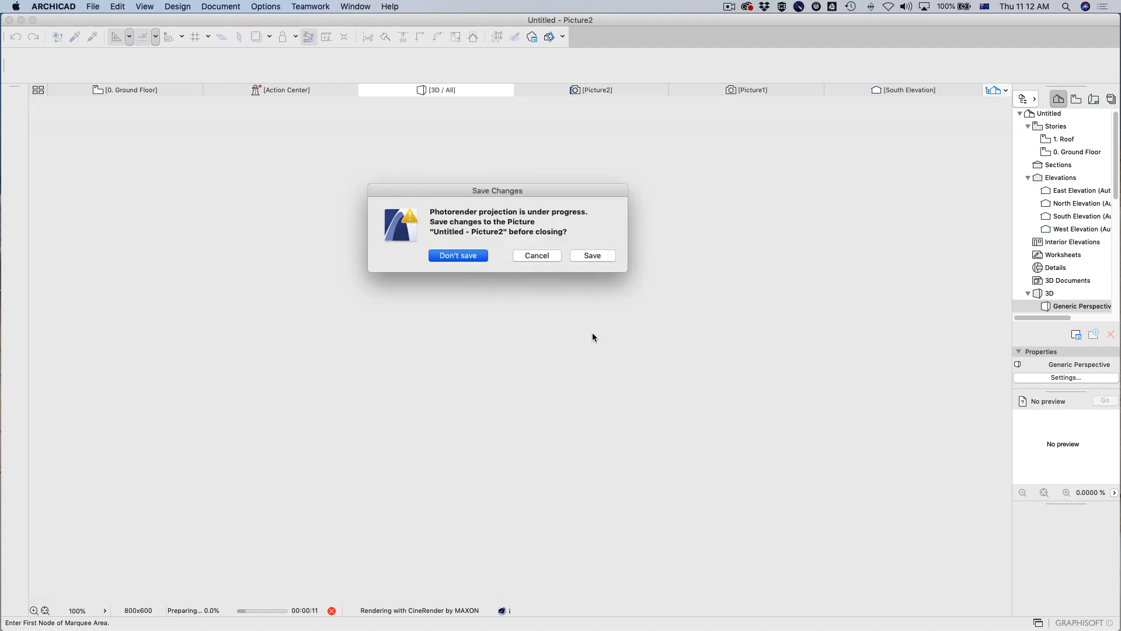
Step: Set the terrain mesh's elevation to its home story to 0
key("Escape")
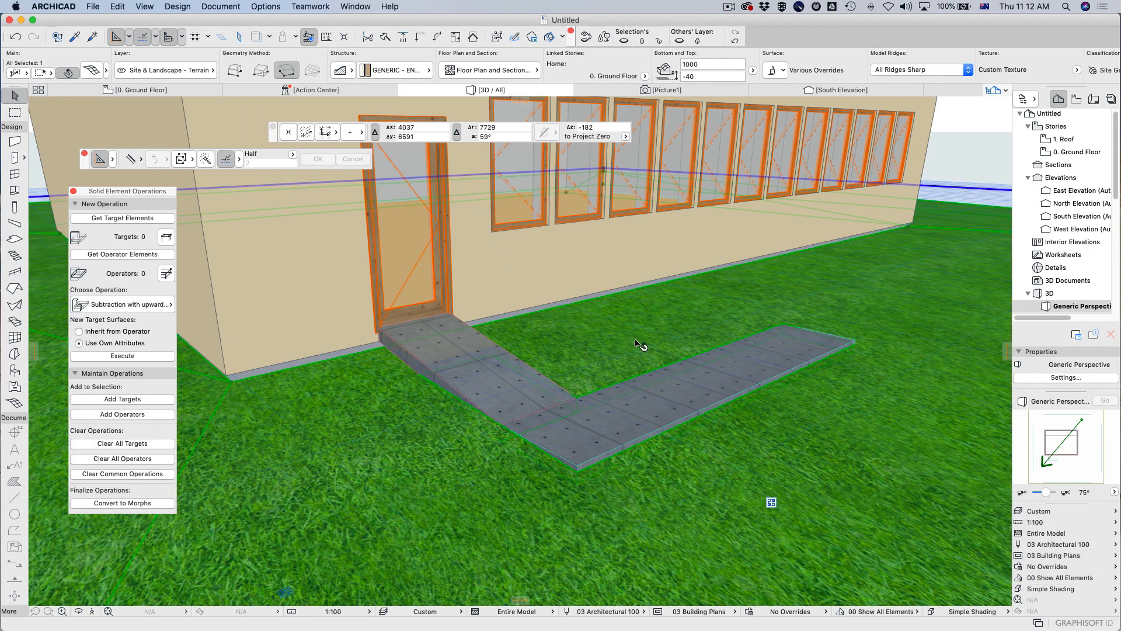
left_click(92, 71)
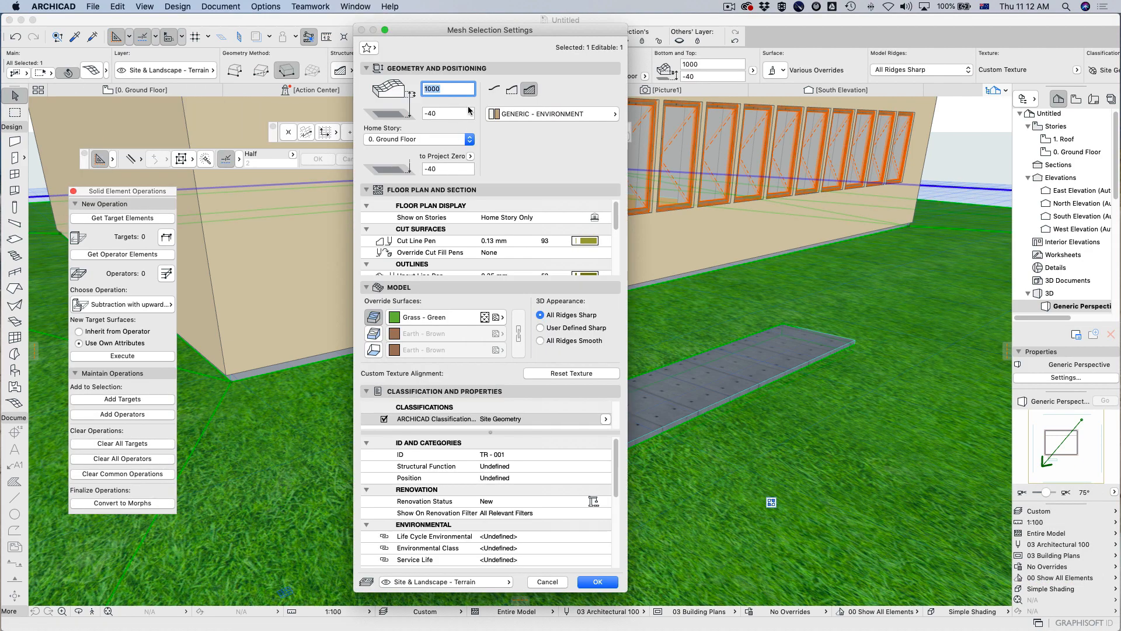
left_click(444, 113)
type("0")
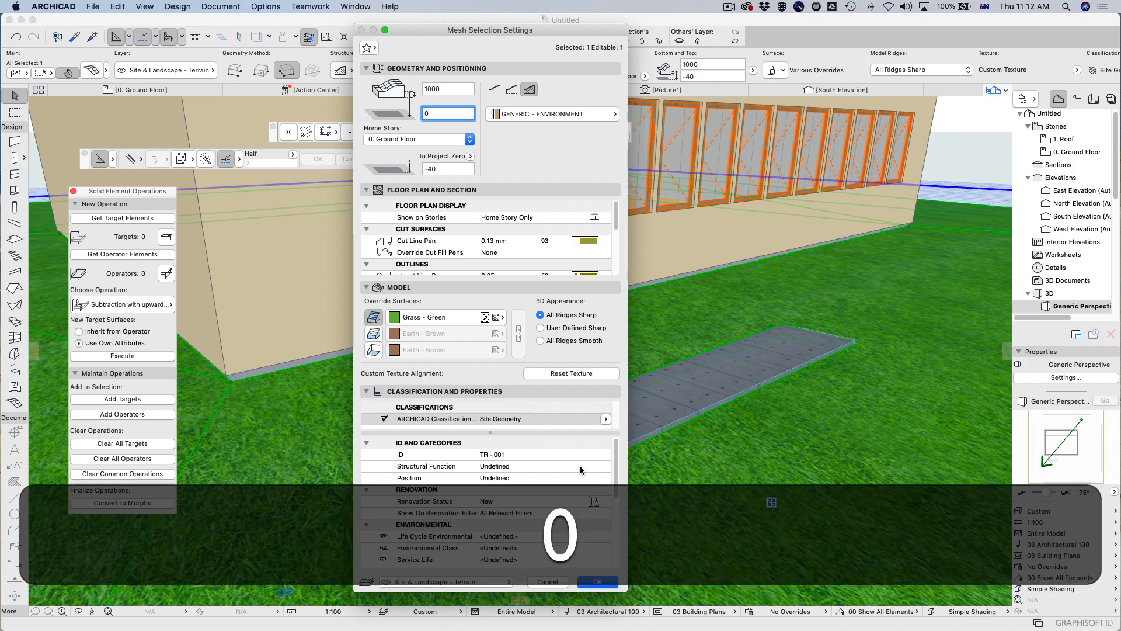
left_click(599, 582)
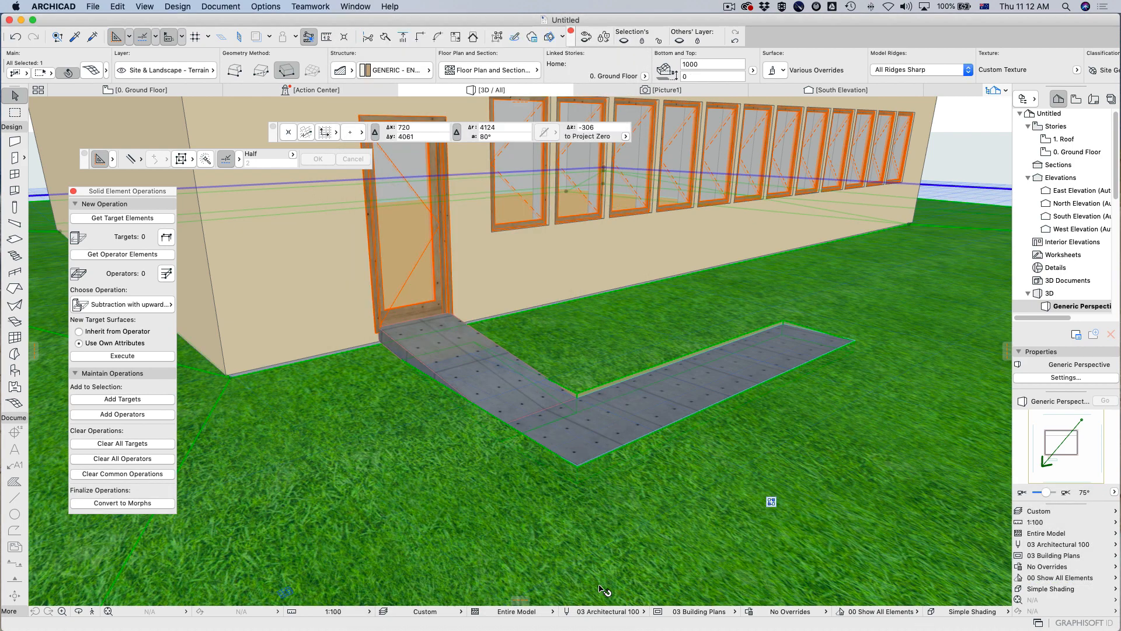
key("Escape")
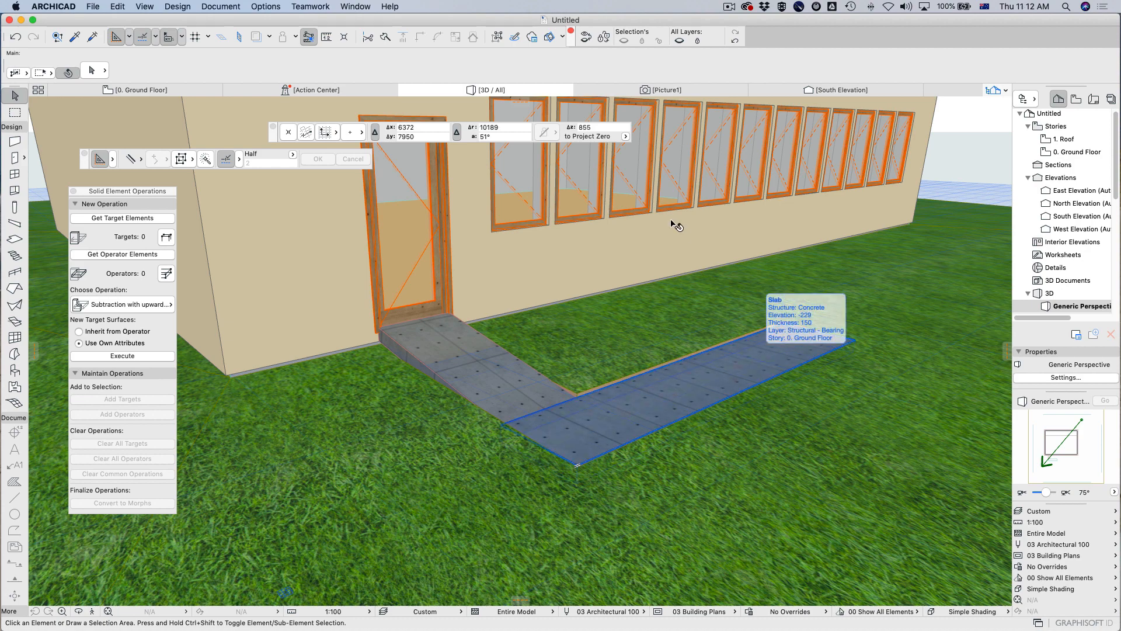
Step: Create a PhotoRender projection of the house entrance, ramp and path with the raised terrain
left_click(310, 7)
mouse_move(228, 3)
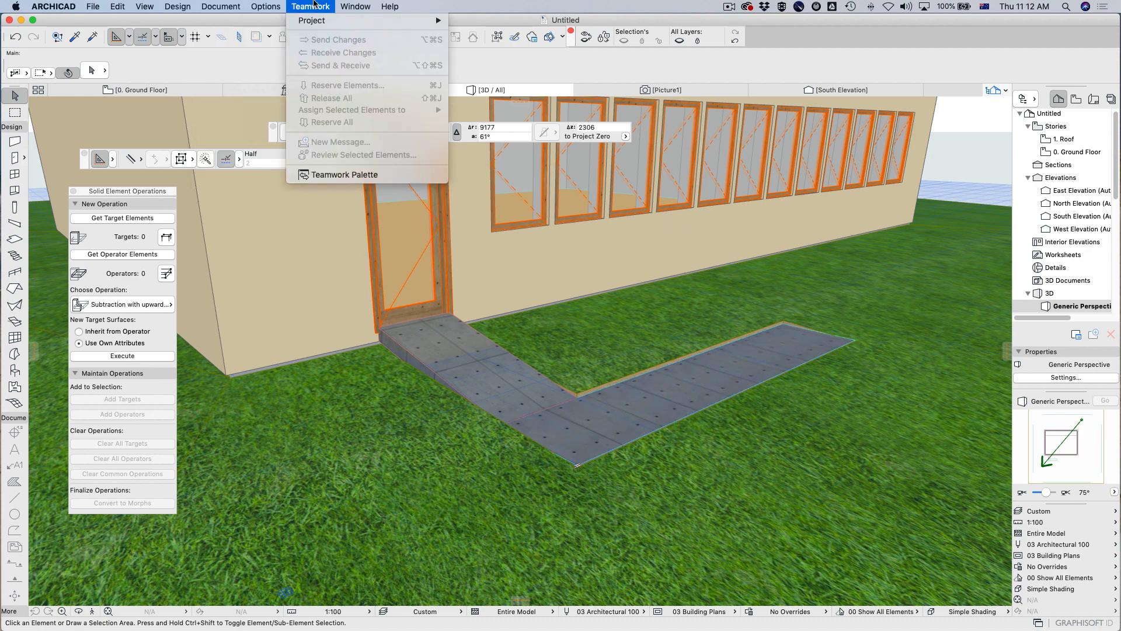
mouse_move(176, 5)
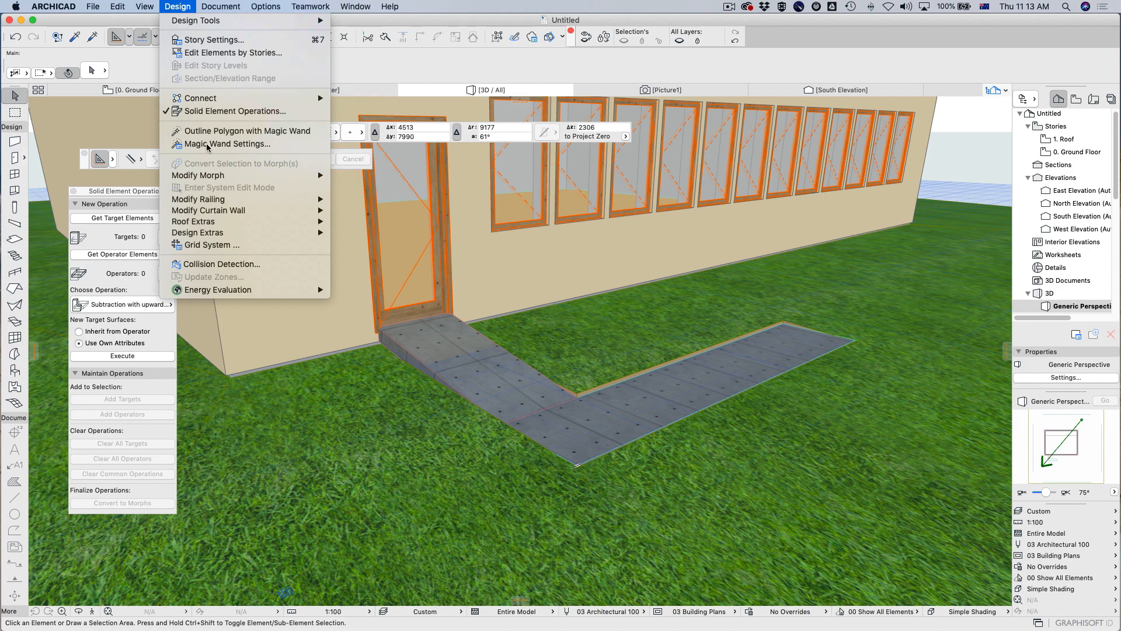
mouse_move(249, 198)
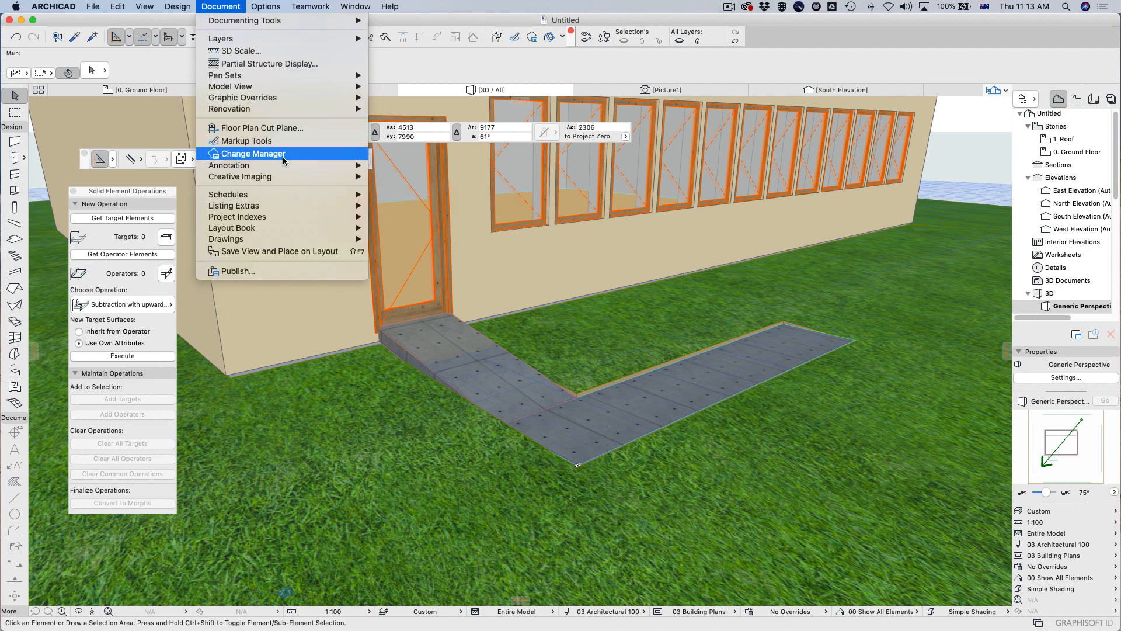
mouse_move(239, 176)
left_click(418, 177)
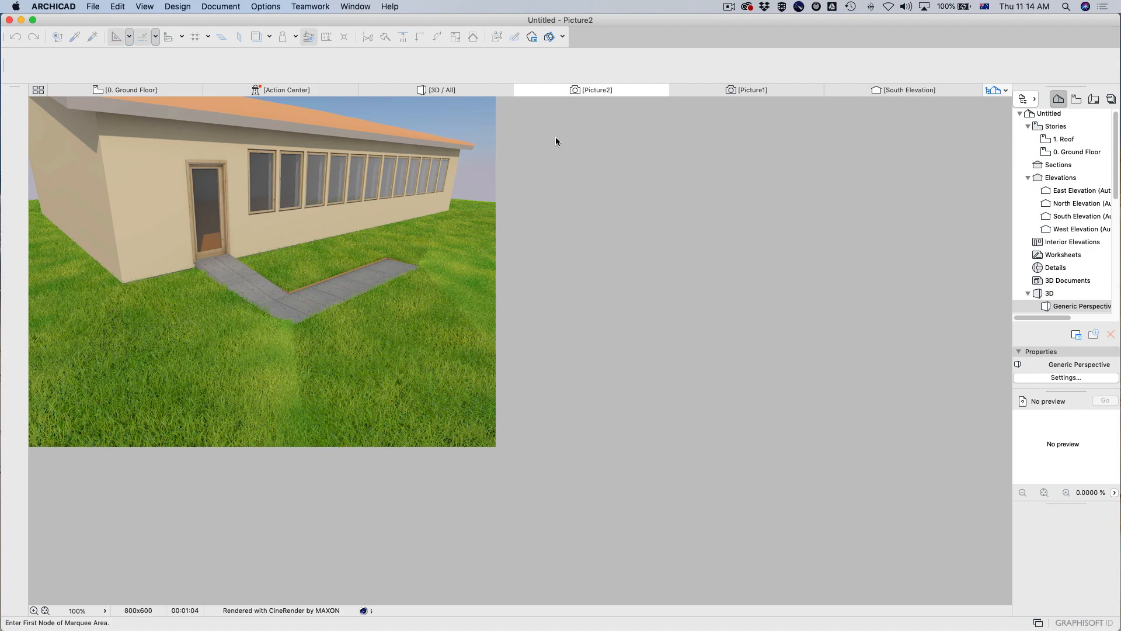
Step: On the ground floor plan, start a polyline beside the terrain with a horizontal segment and a three-point arc curving back beneath it
left_click(451, 89)
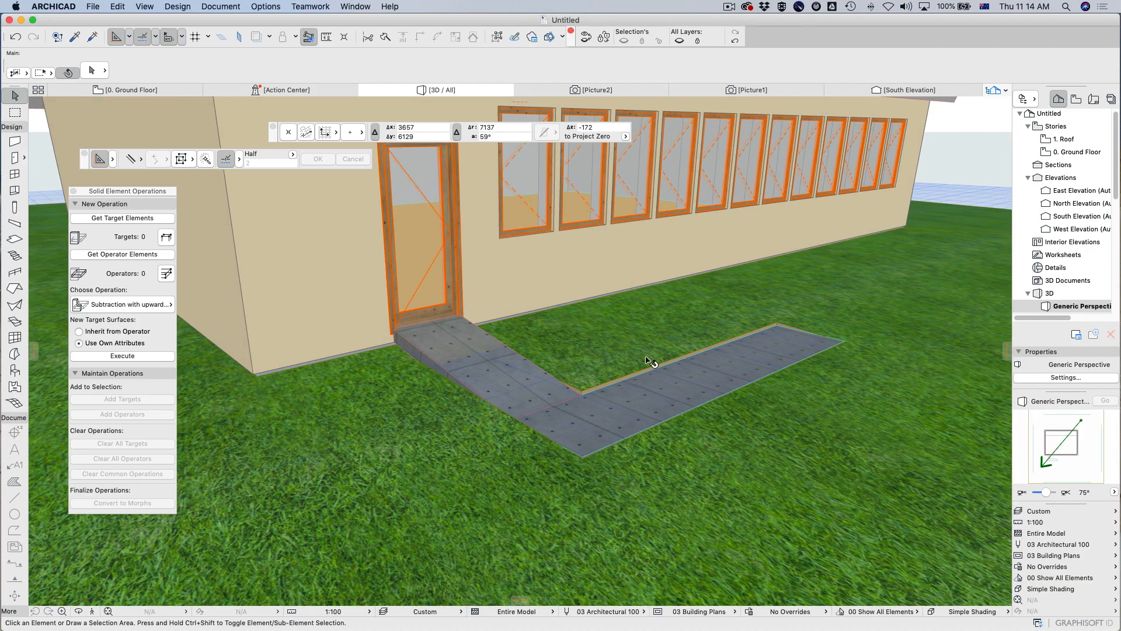
key("F2")
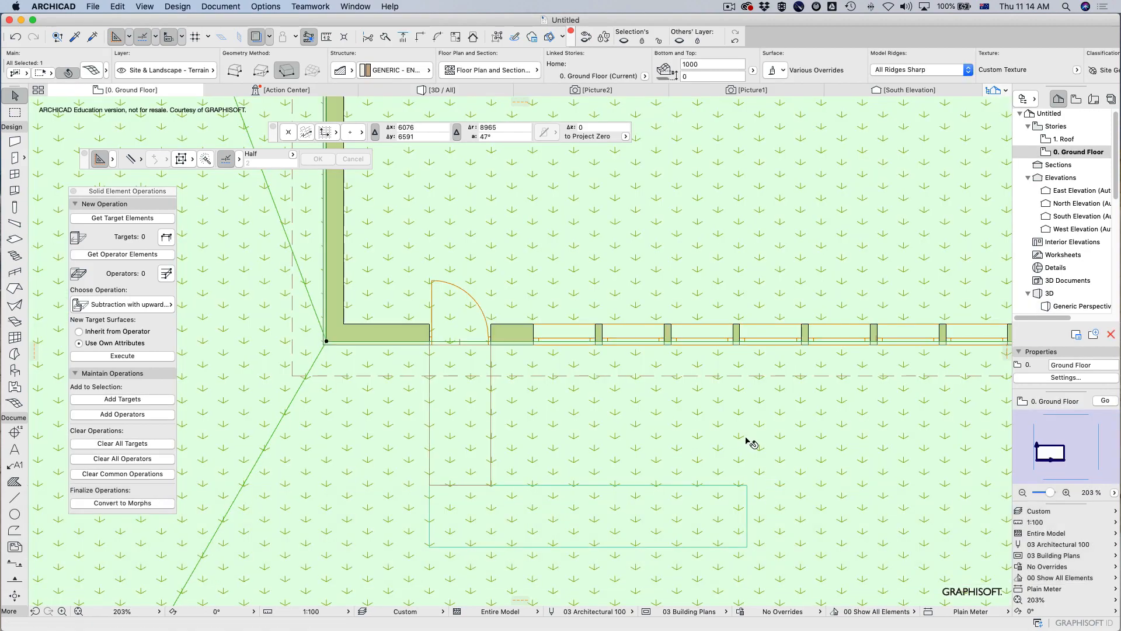
scroll(752, 442, "down", 8)
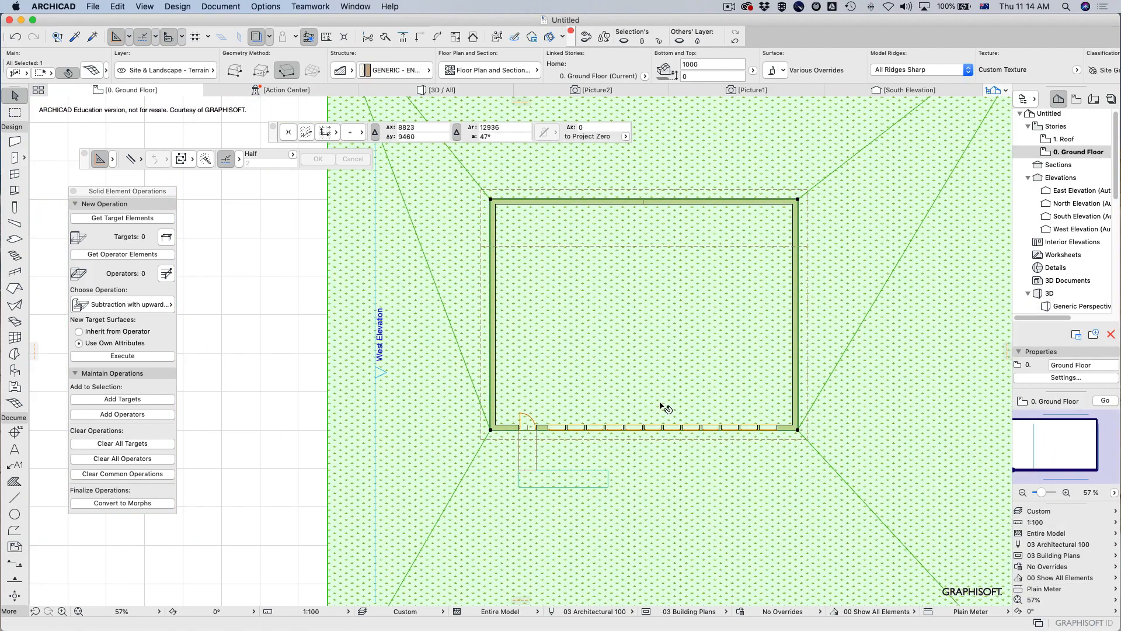
scroll(770, 415, "down", 8)
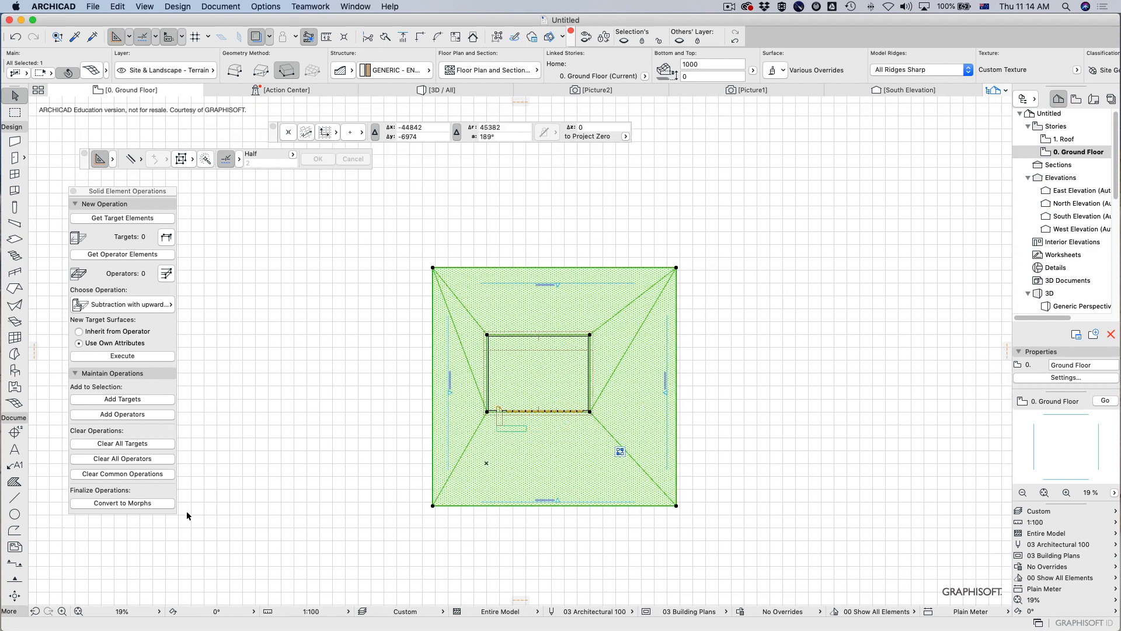
left_click(15, 536)
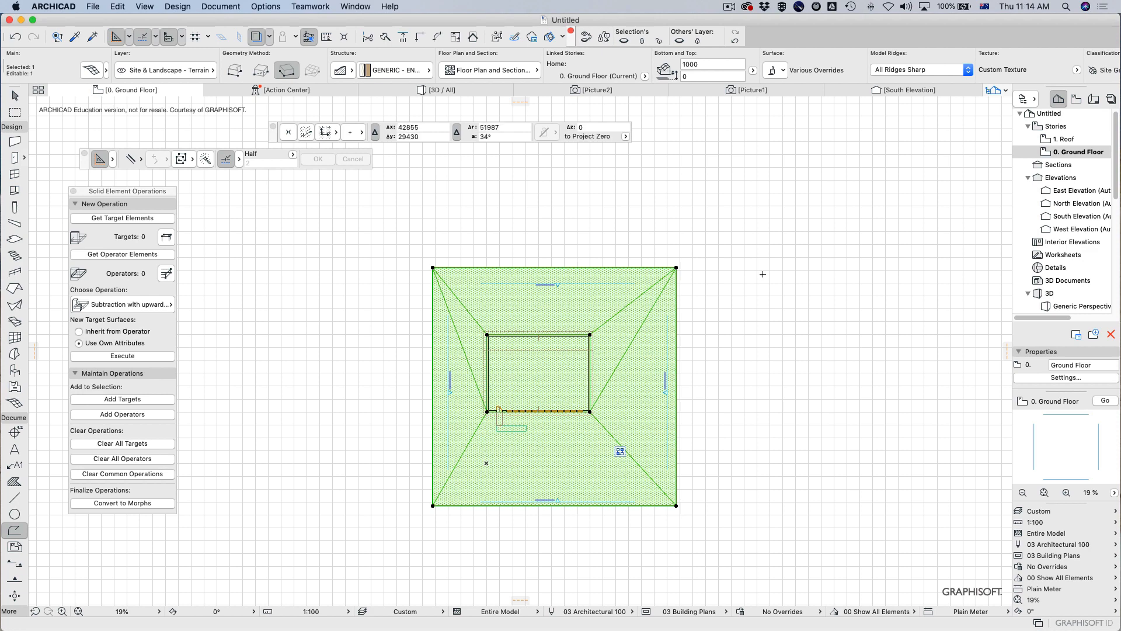
key("Escape")
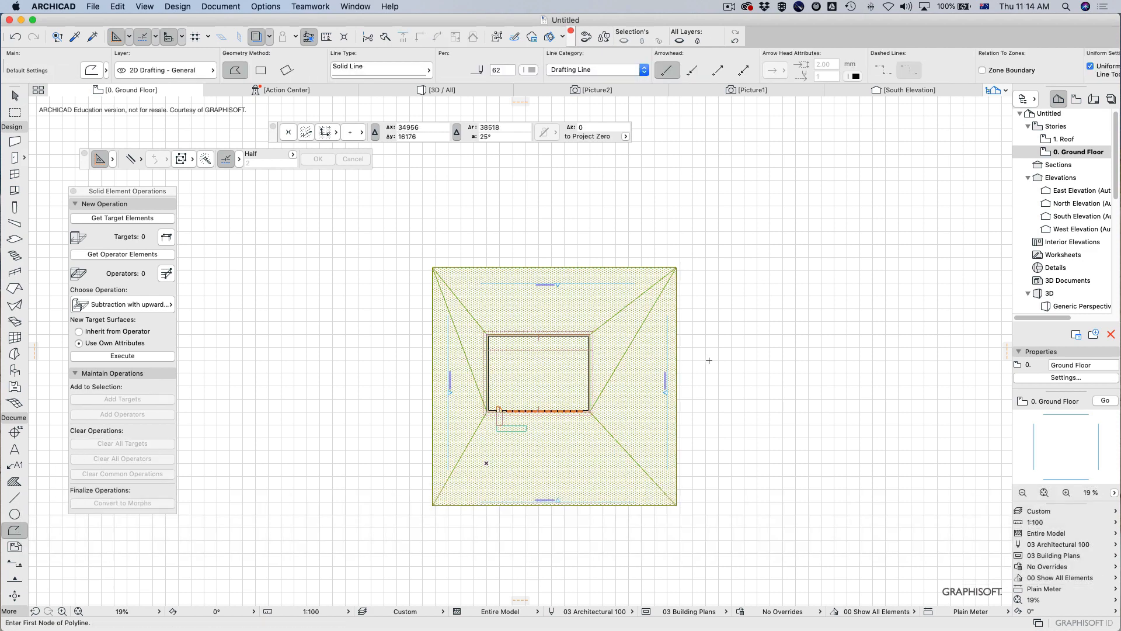
left_click(741, 347)
left_click(848, 347)
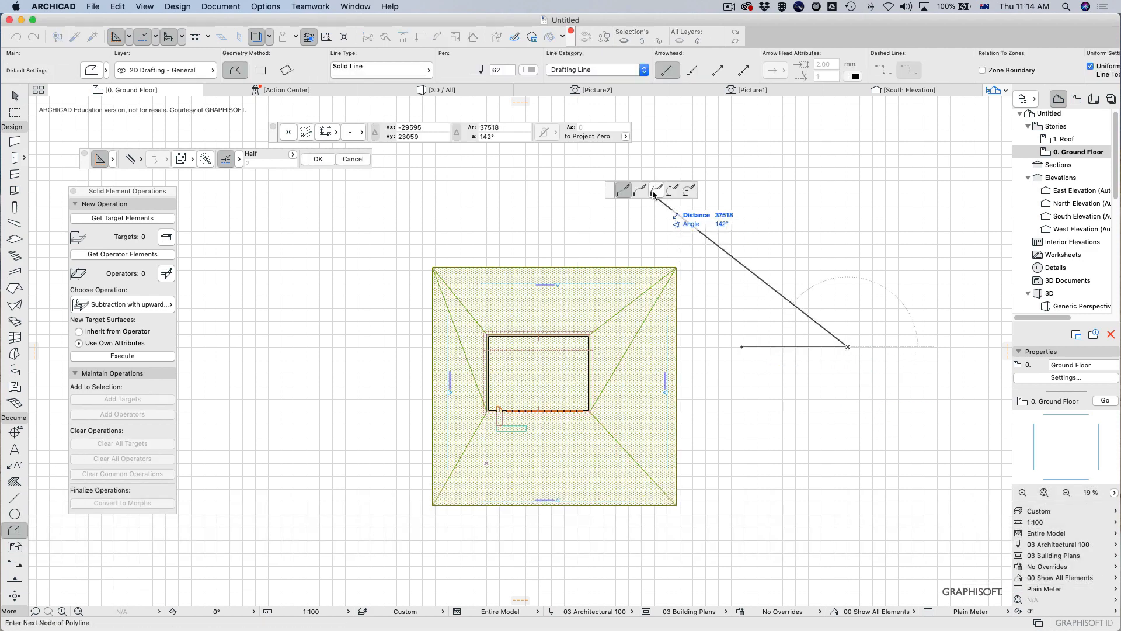
left_click(673, 189)
left_click(914, 374)
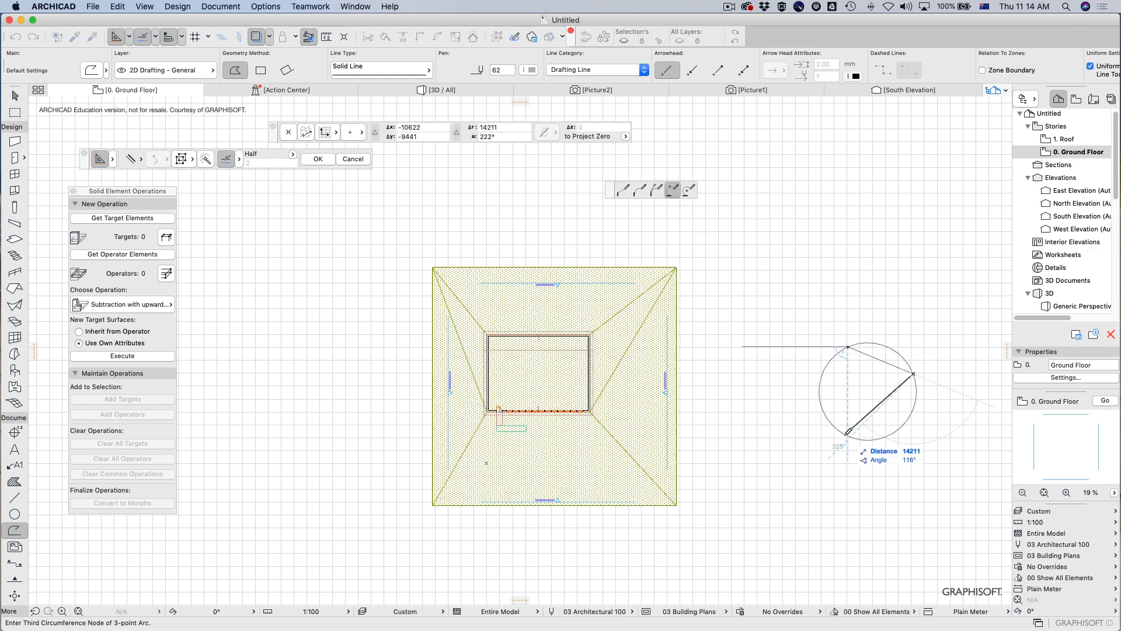
left_click(885, 458)
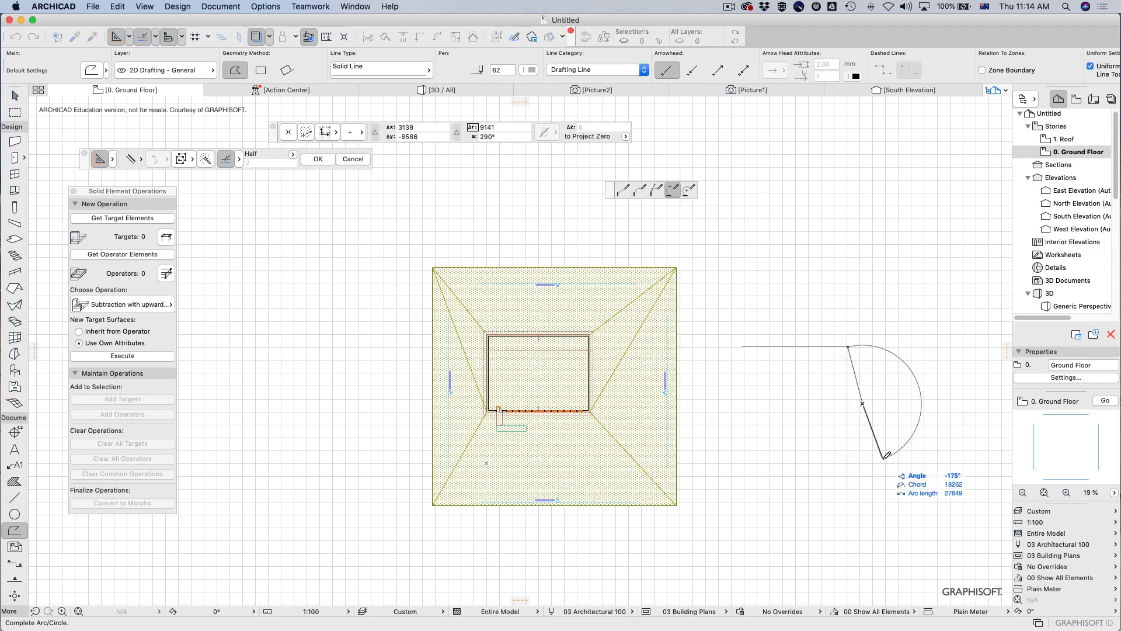
left_click(850, 462)
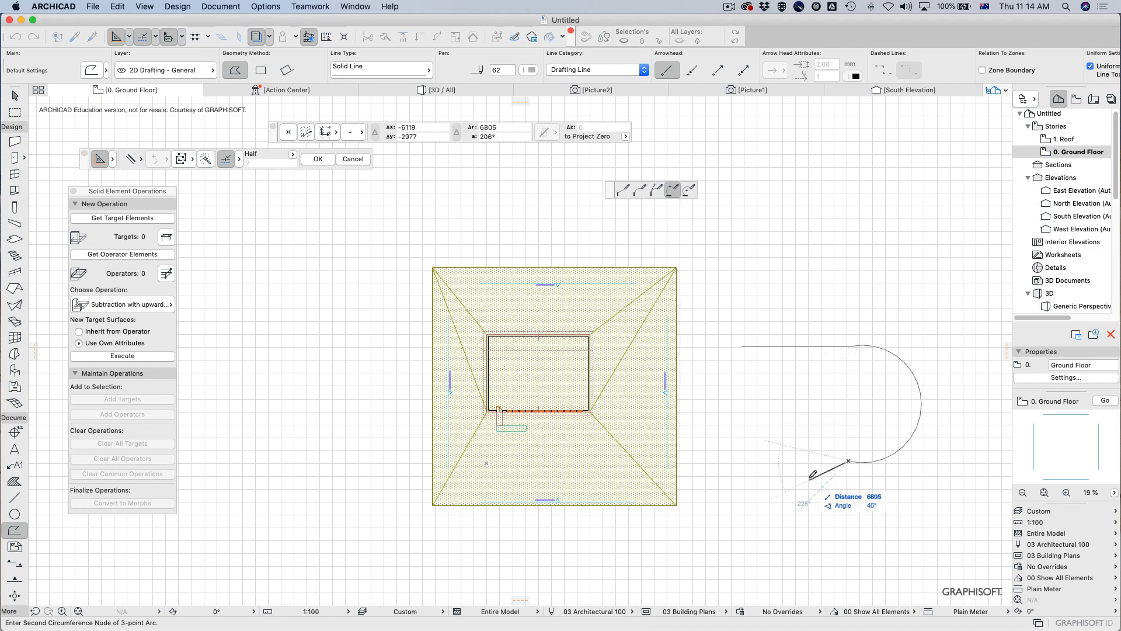
Step: Close the polyline at its starting point with a second three-point arc of about 180° and a 24.3 m chord
key("shift")
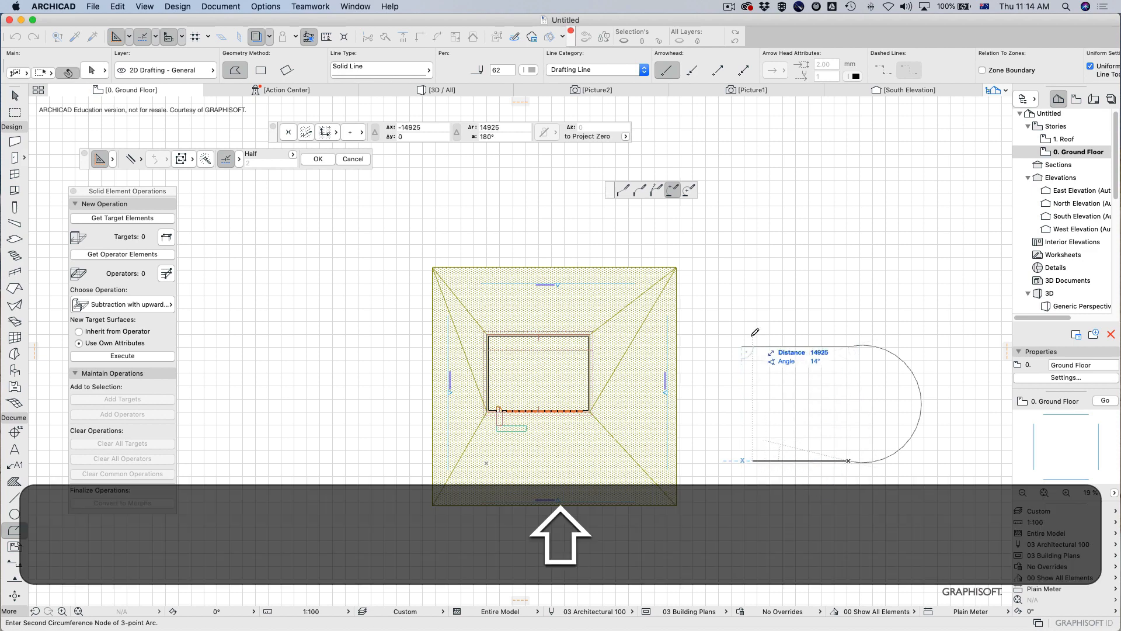
left_click(744, 345, "shift")
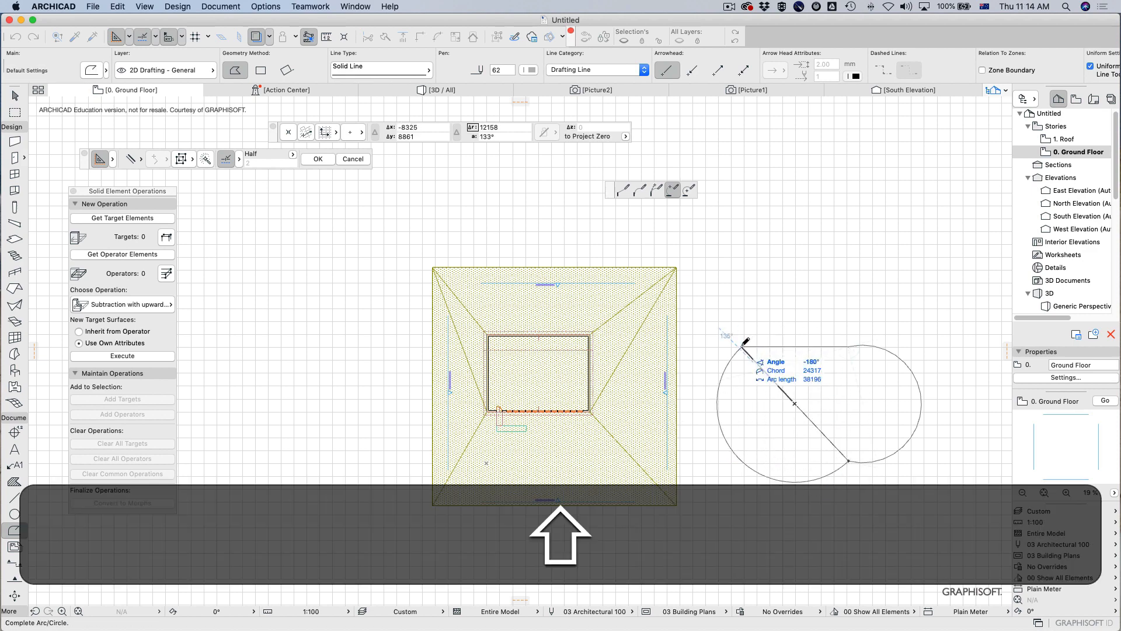
left_click(743, 344)
key("shift+Escape")
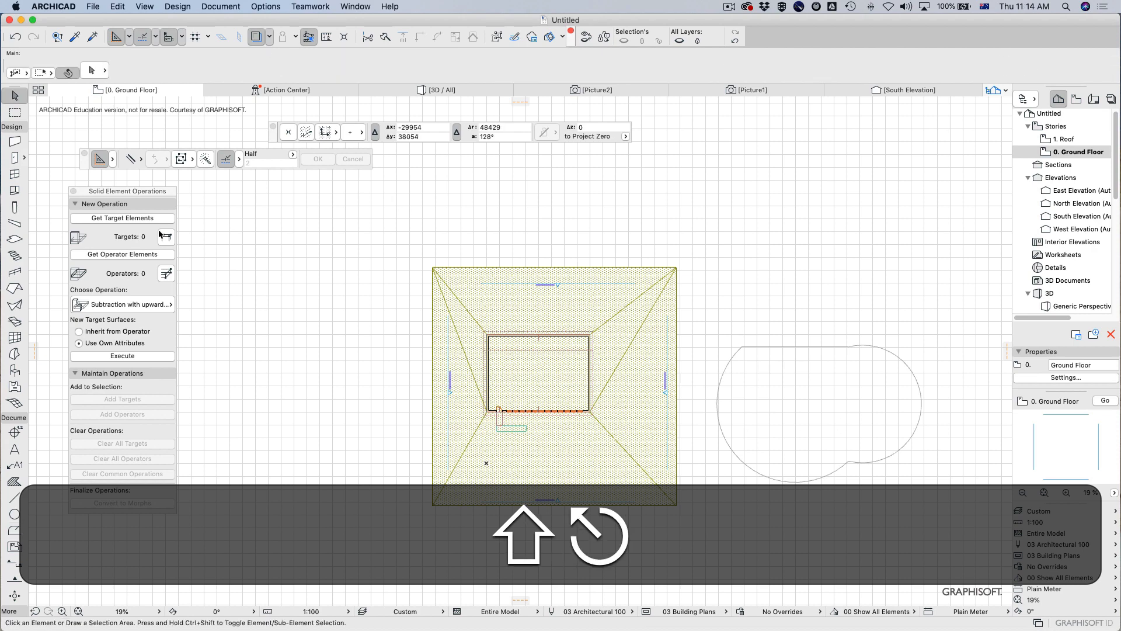
Step: Create a multi-plane roof with a 45° pitch and 800 mm overhang from the closed polyline using the Magic Wand
key("shift")
left_click(14, 288)
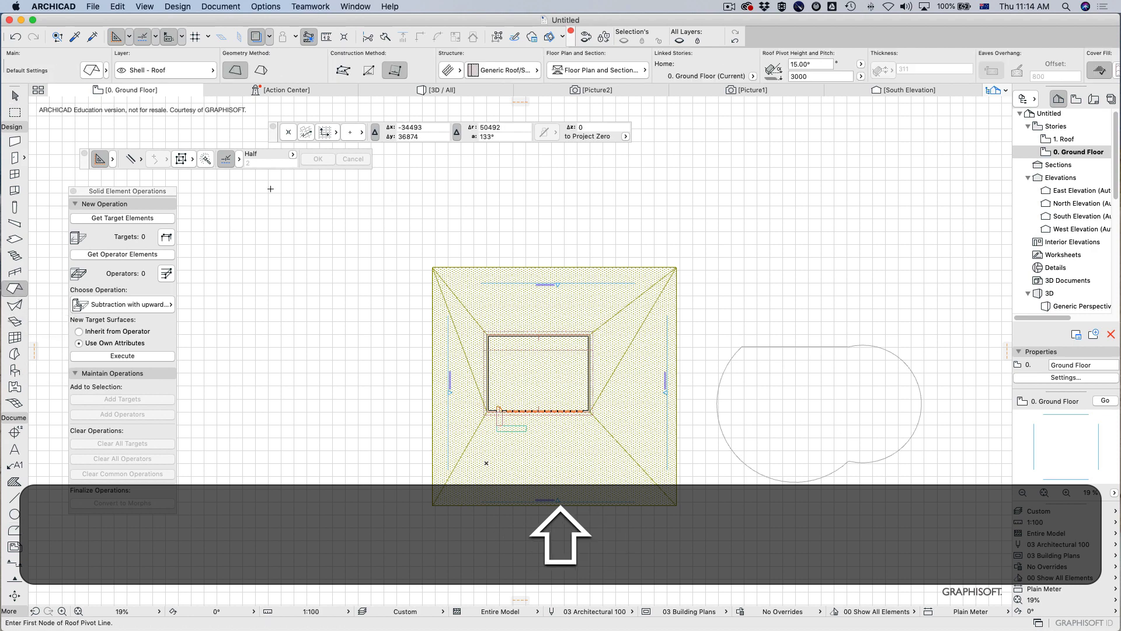
left_click(261, 69)
key("space")
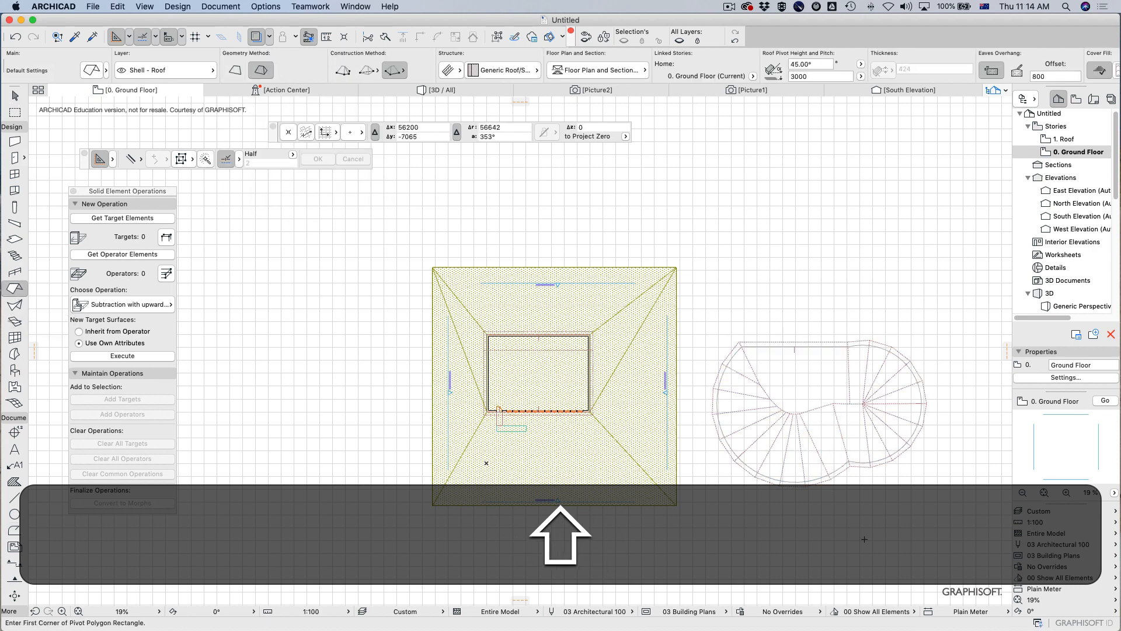
key("shift+Escape")
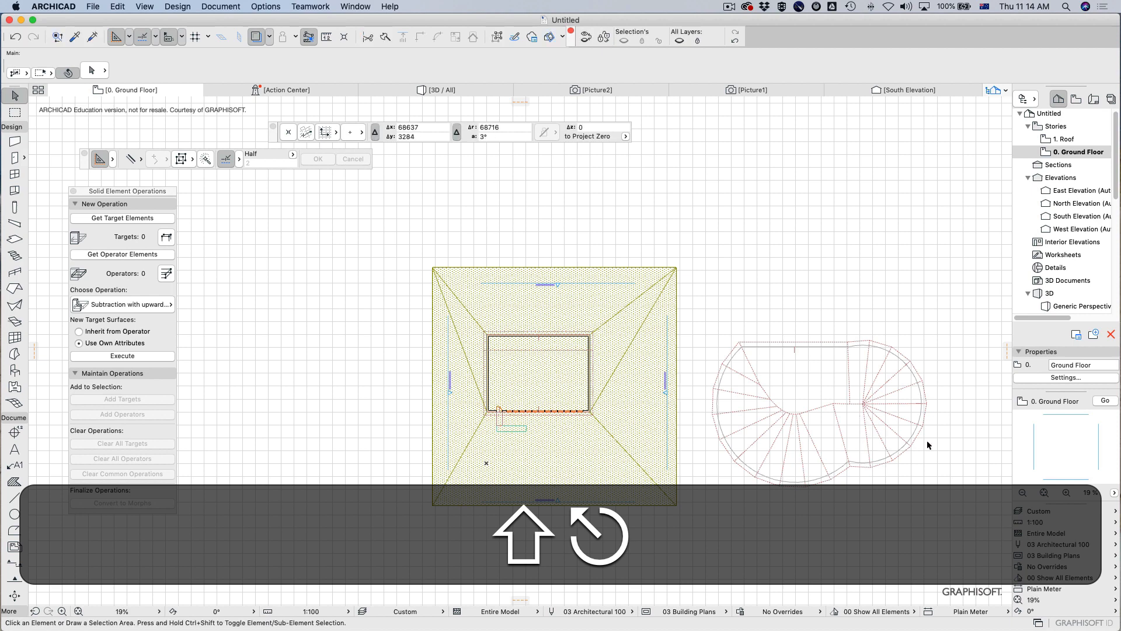
Step: Isolate the new curved roof in 3D, examine its shape from several angles and select it
left_click(825, 430, "shift")
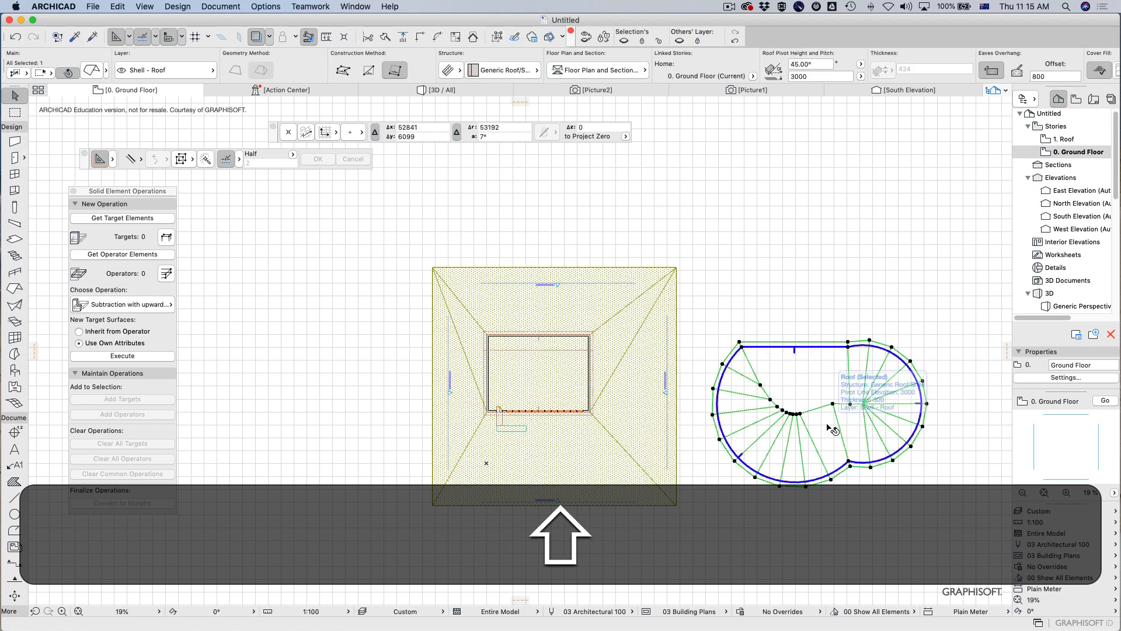
key("F4")
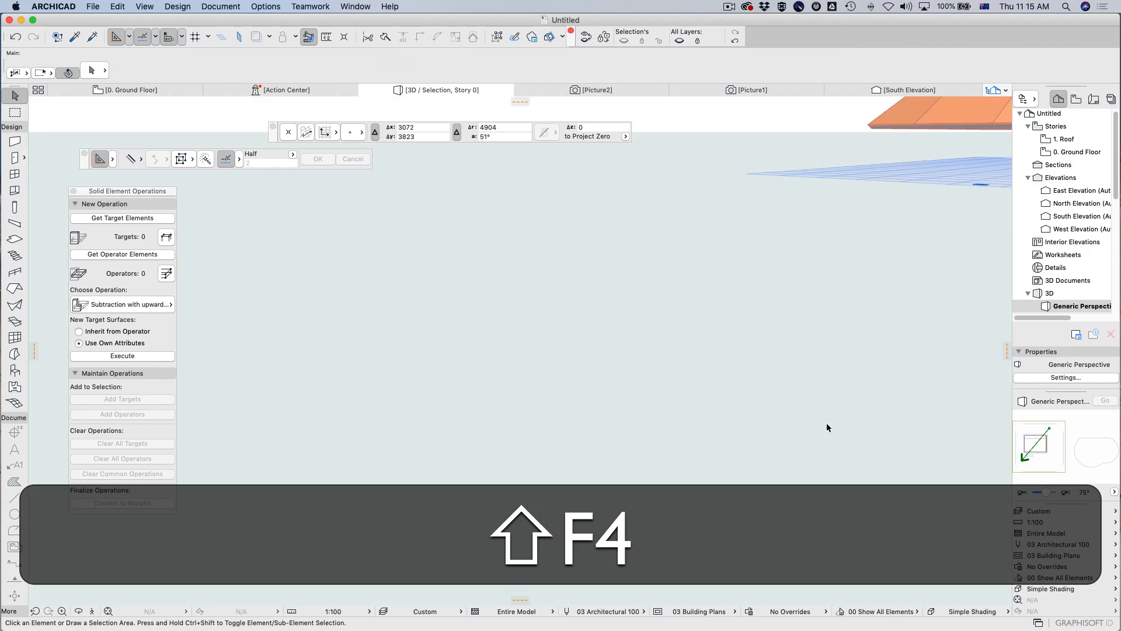
left_click(109, 612)
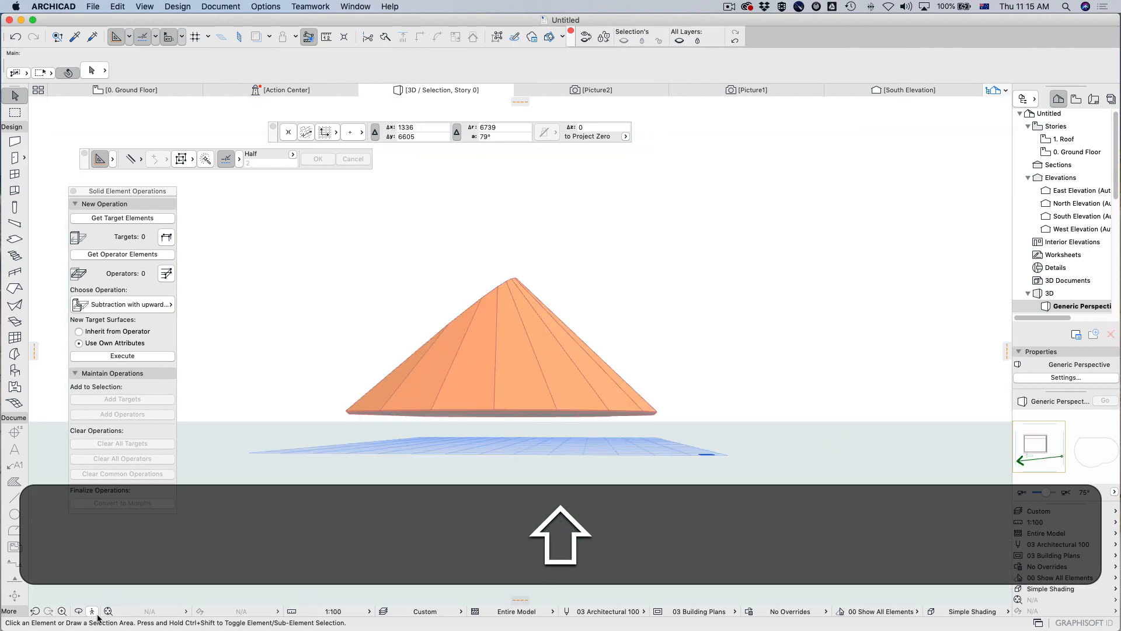
left_click(79, 611)
left_click_drag(523, 393, 687, 333)
left_click(760, 451, "shift")
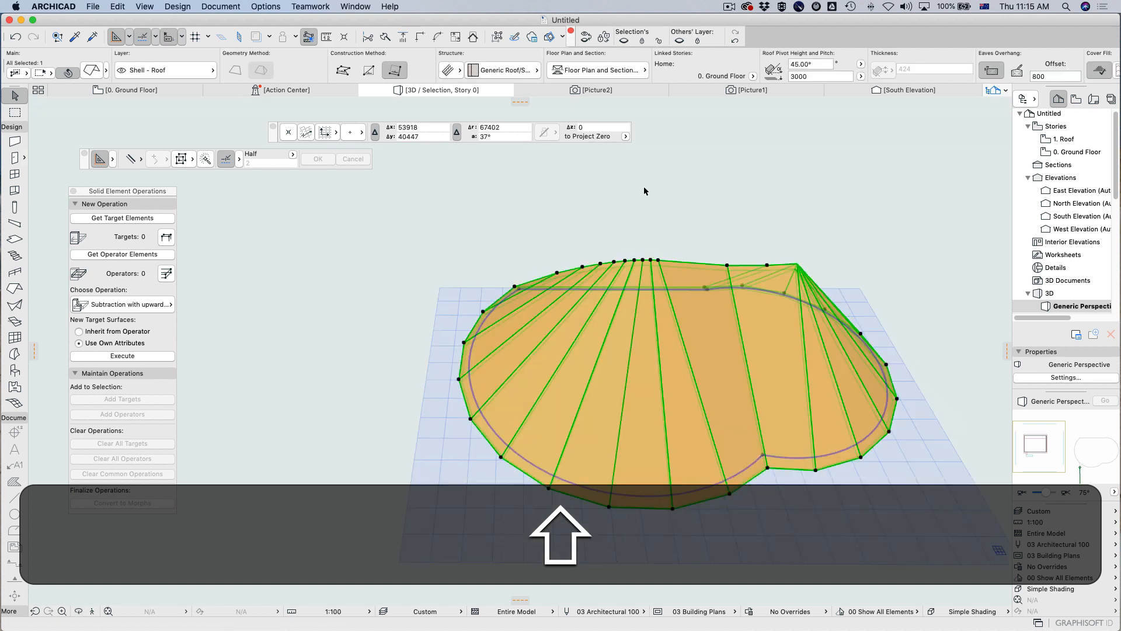
Step: Set the curved roof's pitch to 15° and orbit the 3D view to examine its flatter shape
left_click(794, 64)
key("Return")
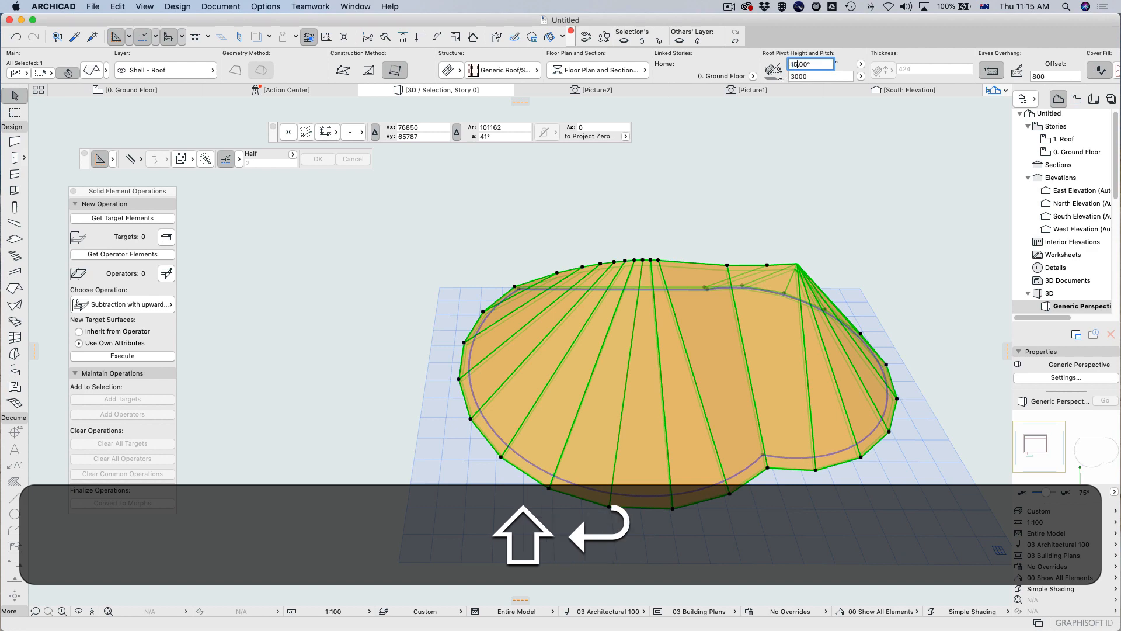
key("Escape")
scroll(815, 402, "down", 1)
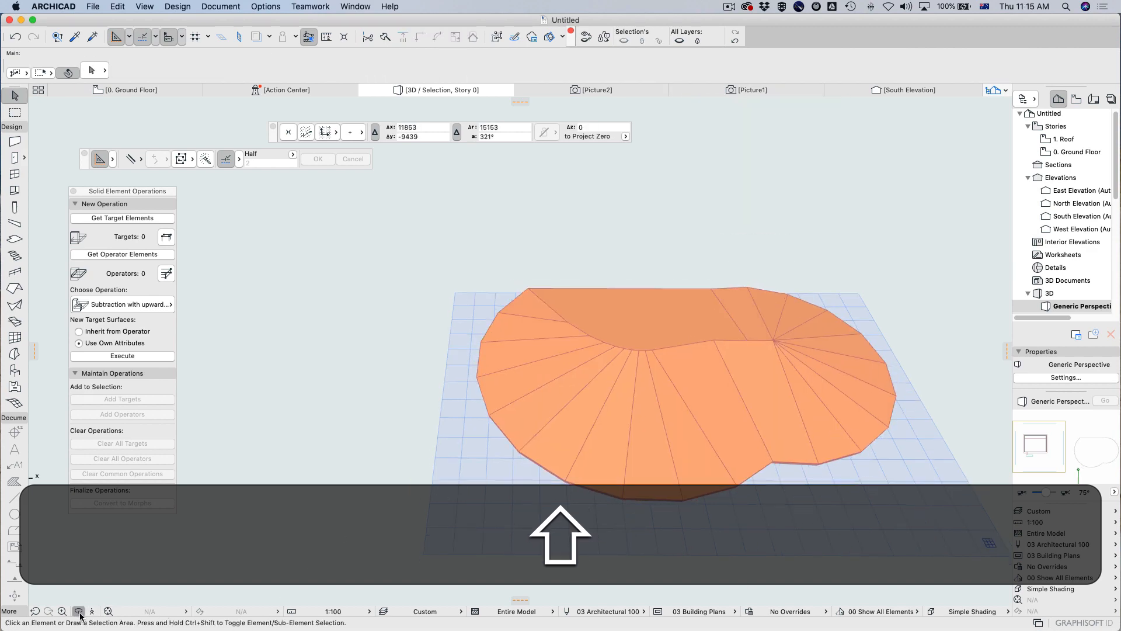
middle_click_drag(781, 508, 877, 538, "shift")
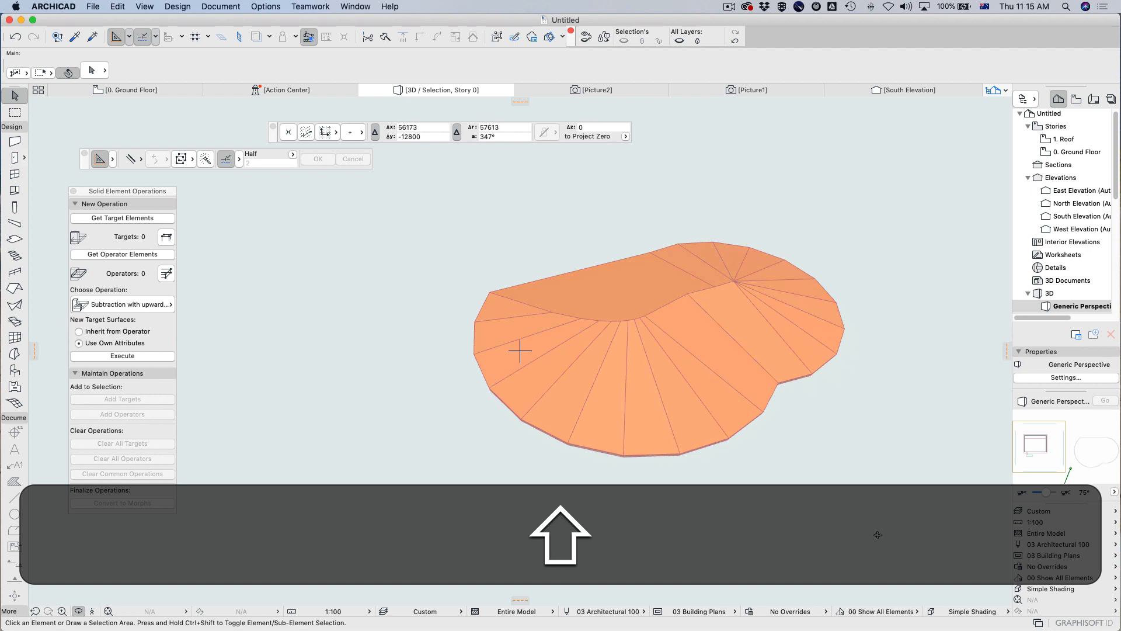
Step: On the ground floor plan, delete the curved multi-plane roof together with its outline polyline
key("shift+F2")
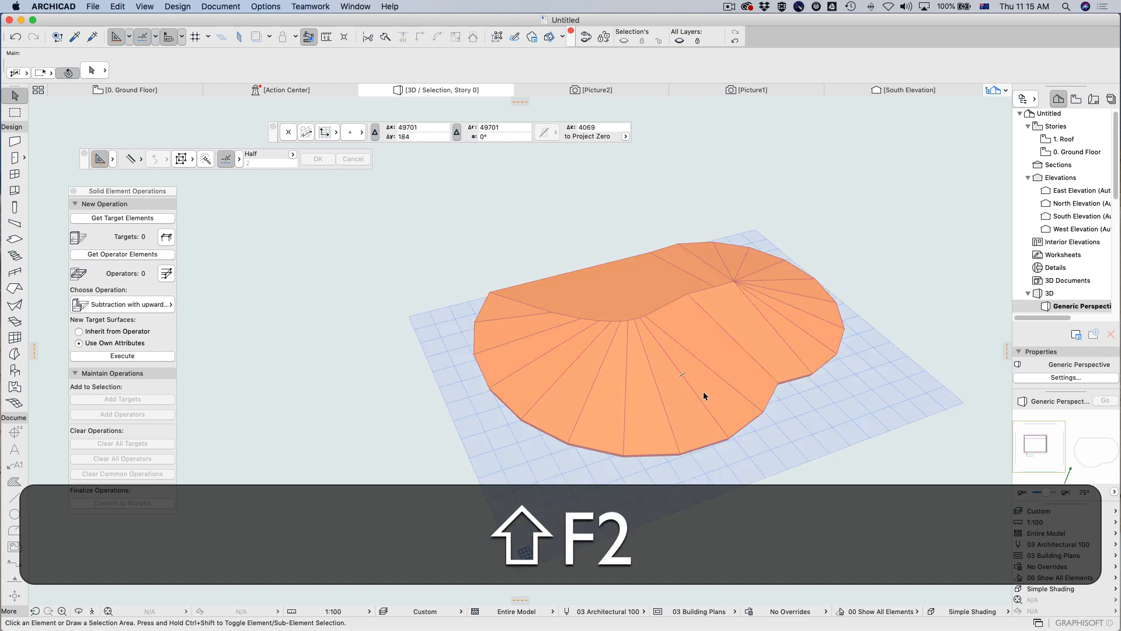
left_click(934, 336, "shift")
left_click(786, 476, "shift")
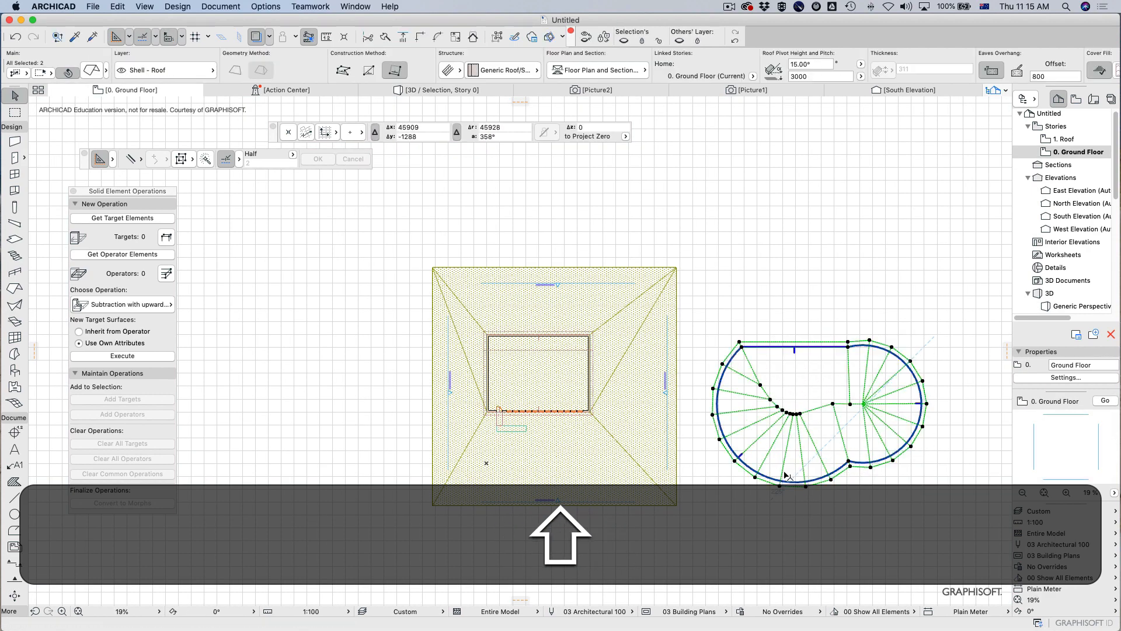
key("shift+BackSpace")
left_click(310, 7)
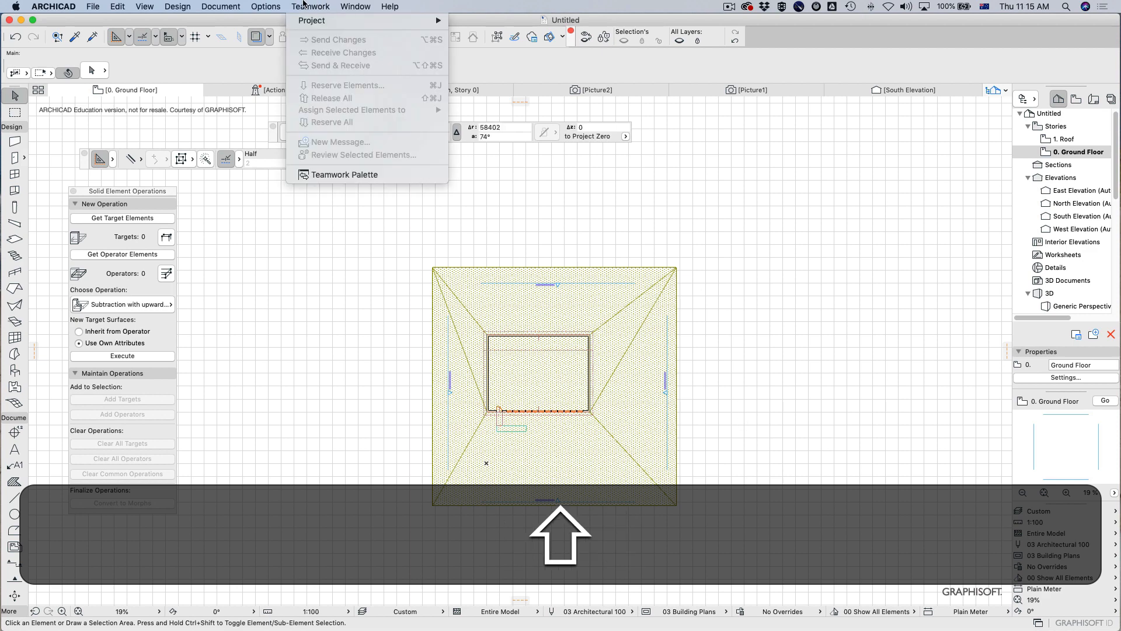
mouse_move(277, 5)
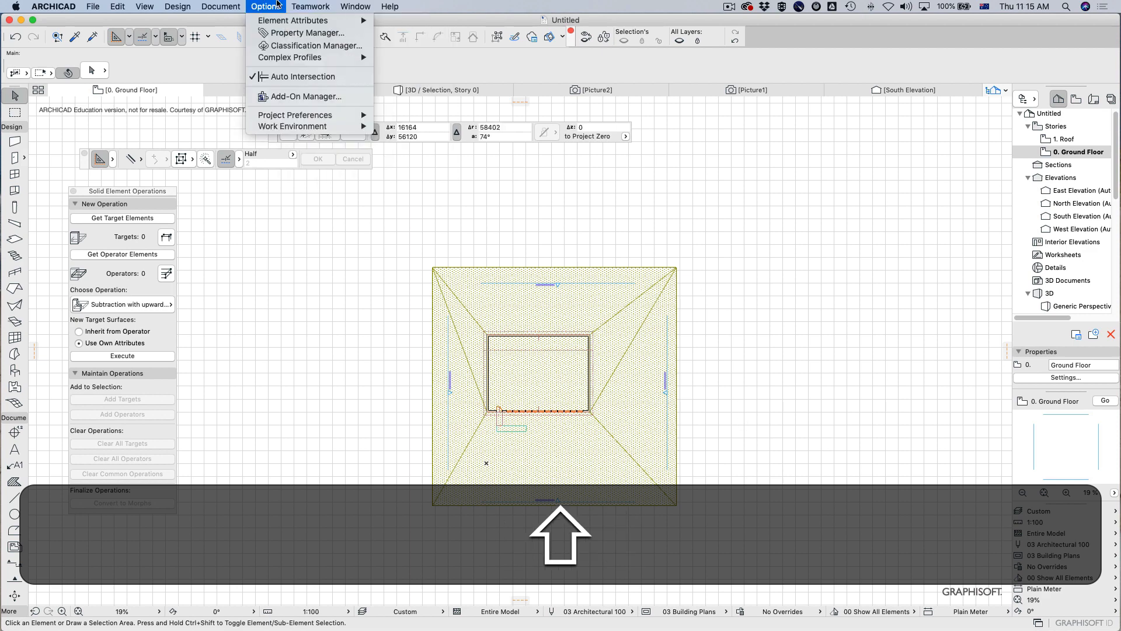
mouse_move(340, 4)
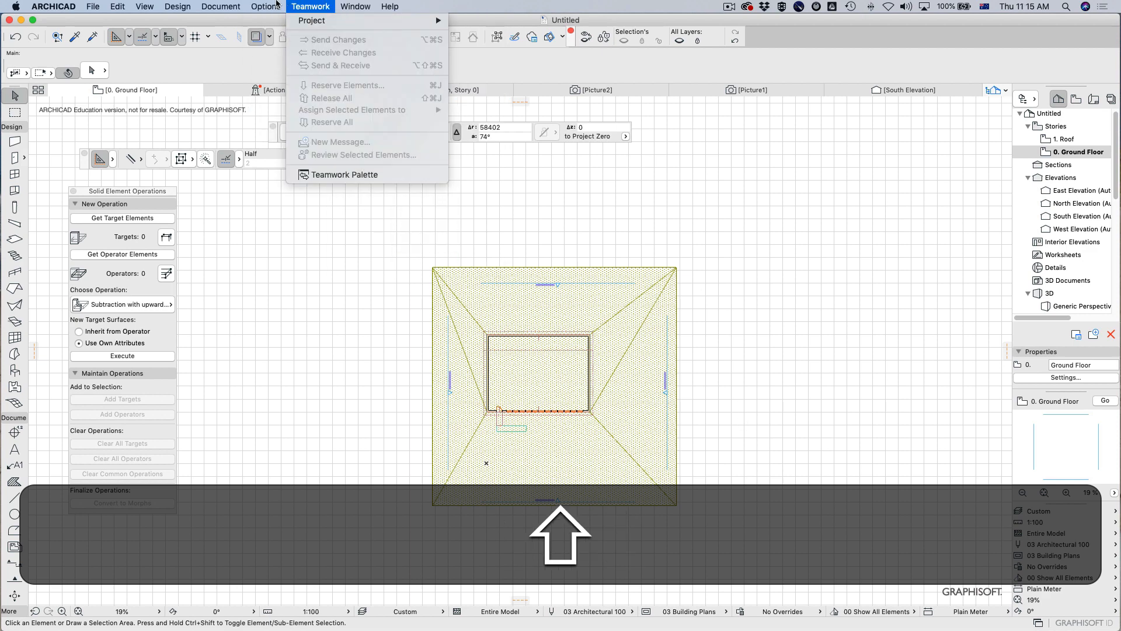
left_click(255, 4)
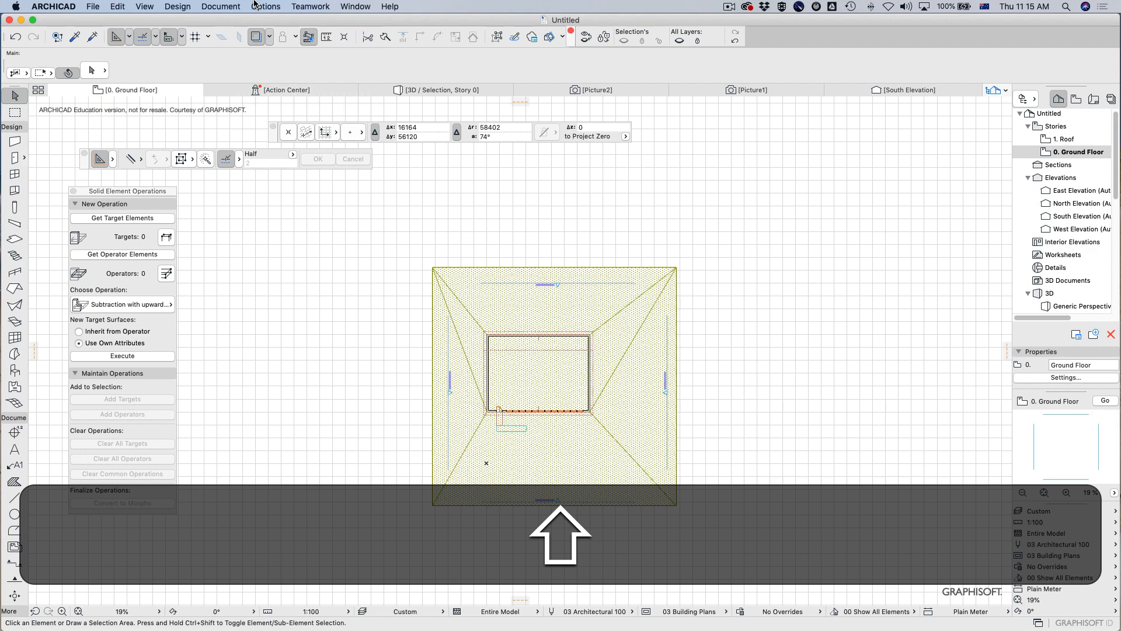
key("shift+Escape")
left_click(565, 478, "shift")
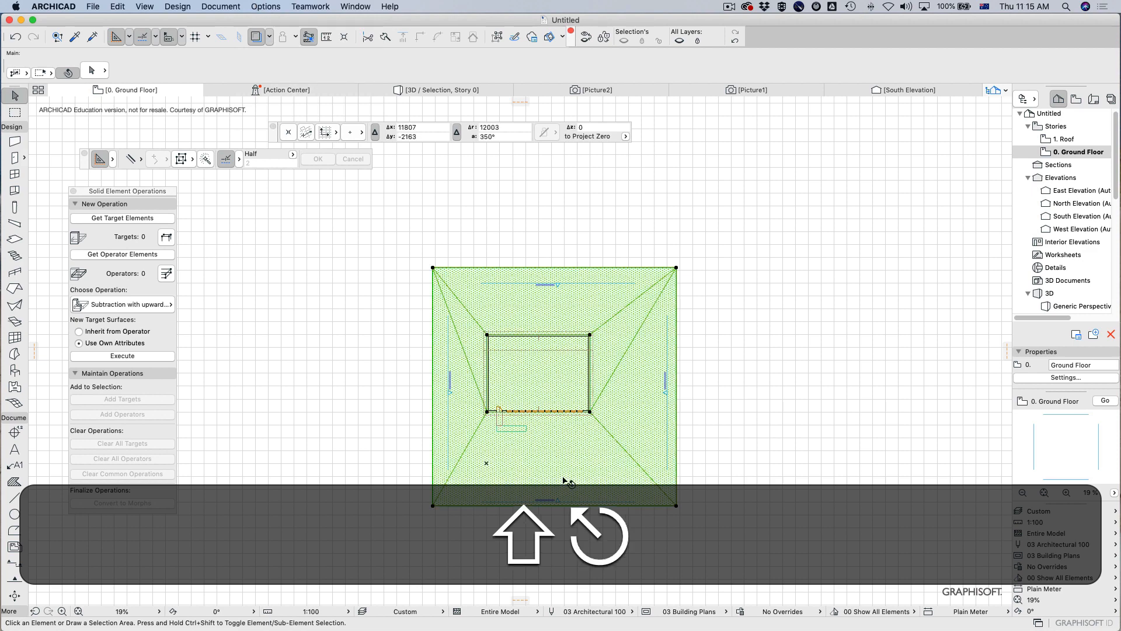
key("shift+Escape")
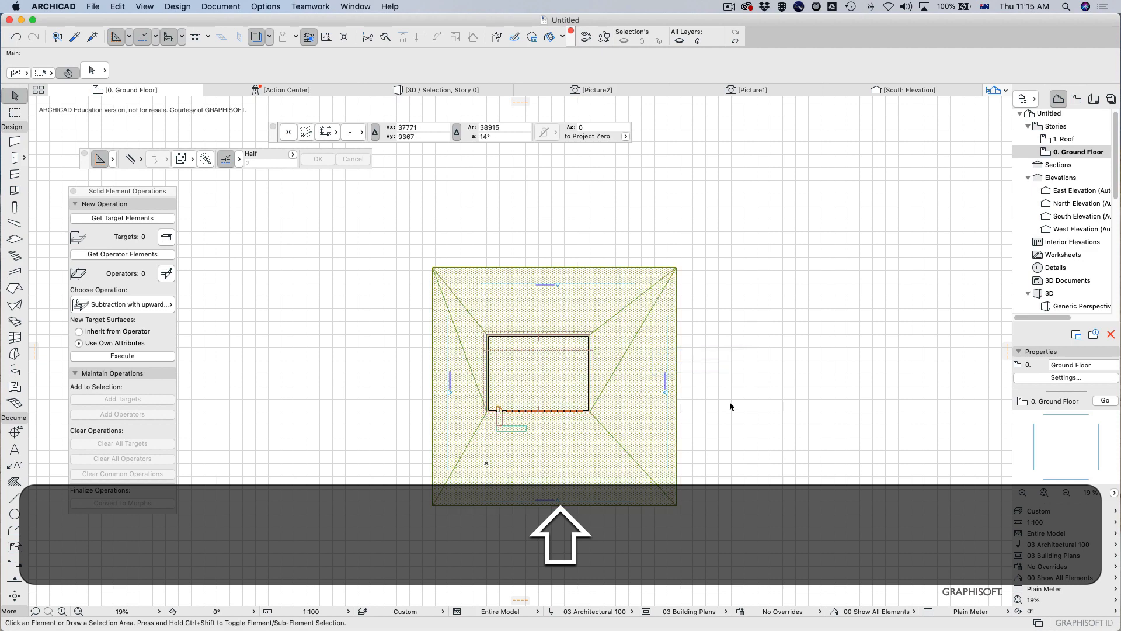
Step: Look through the Roof Extras, Design Extras and Modify Morph commands for the available add-on tools
left_click(117, 7)
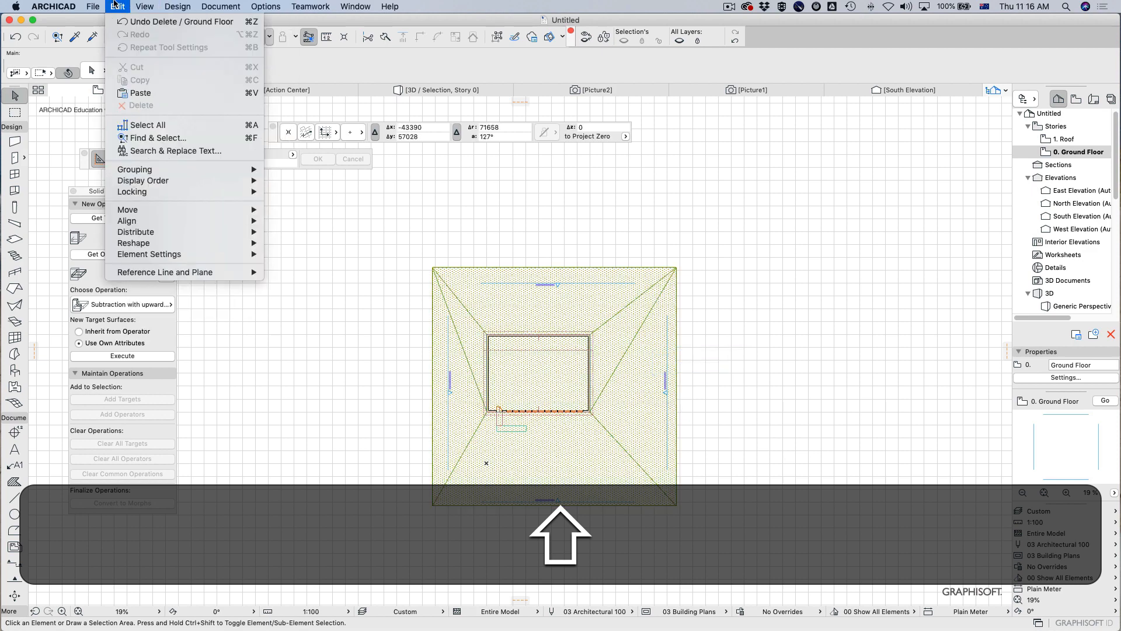
left_click(115, 4)
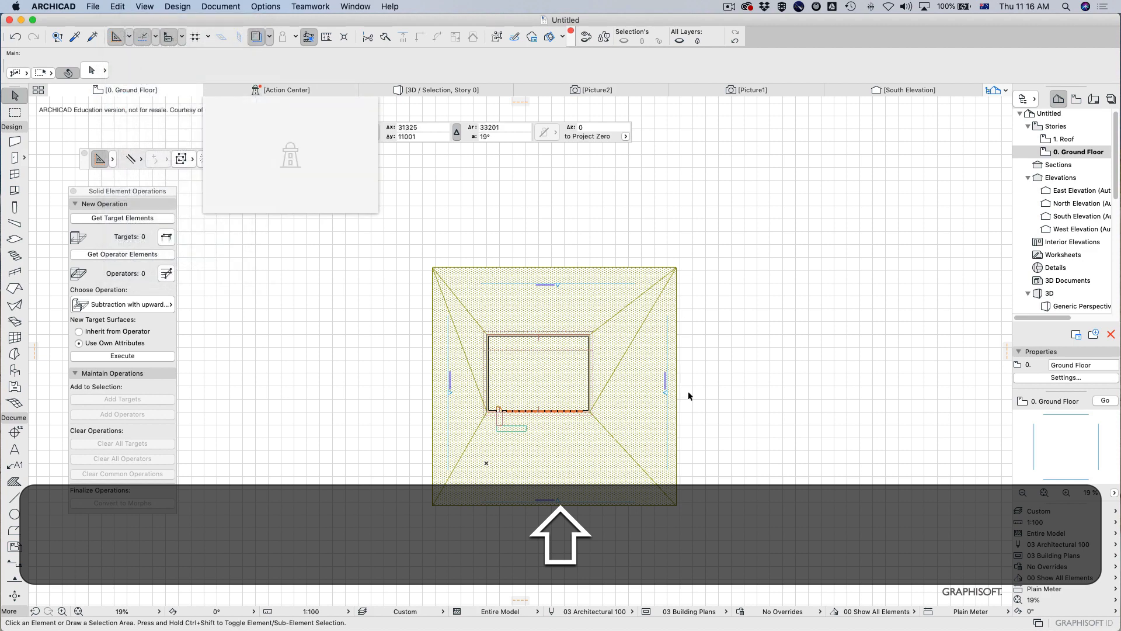
left_click(124, 5)
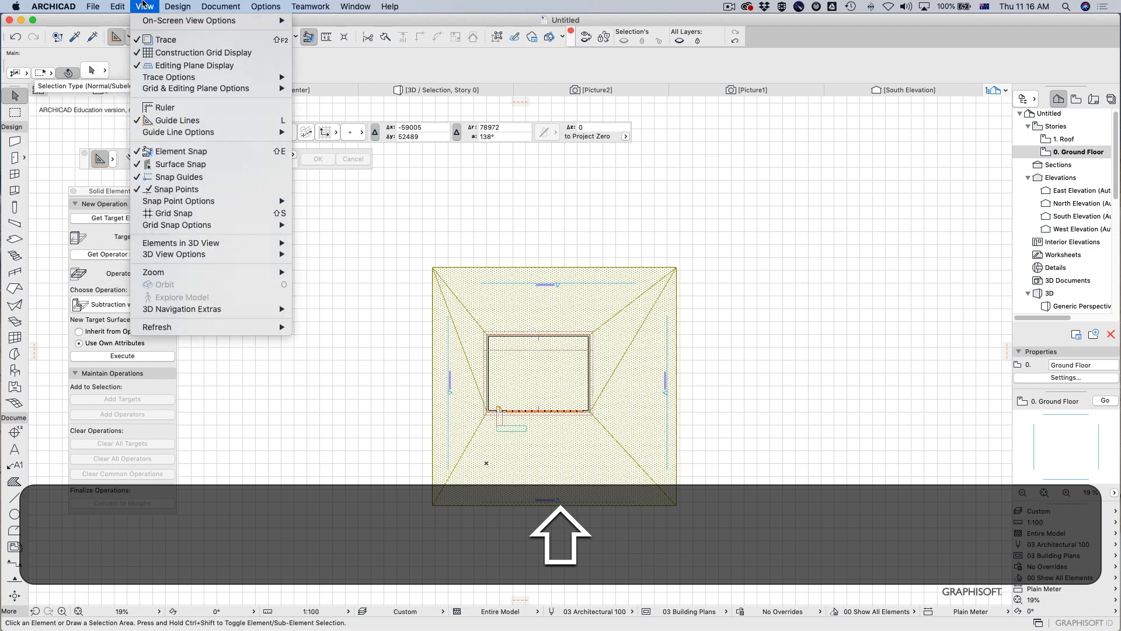
mouse_move(176, 5)
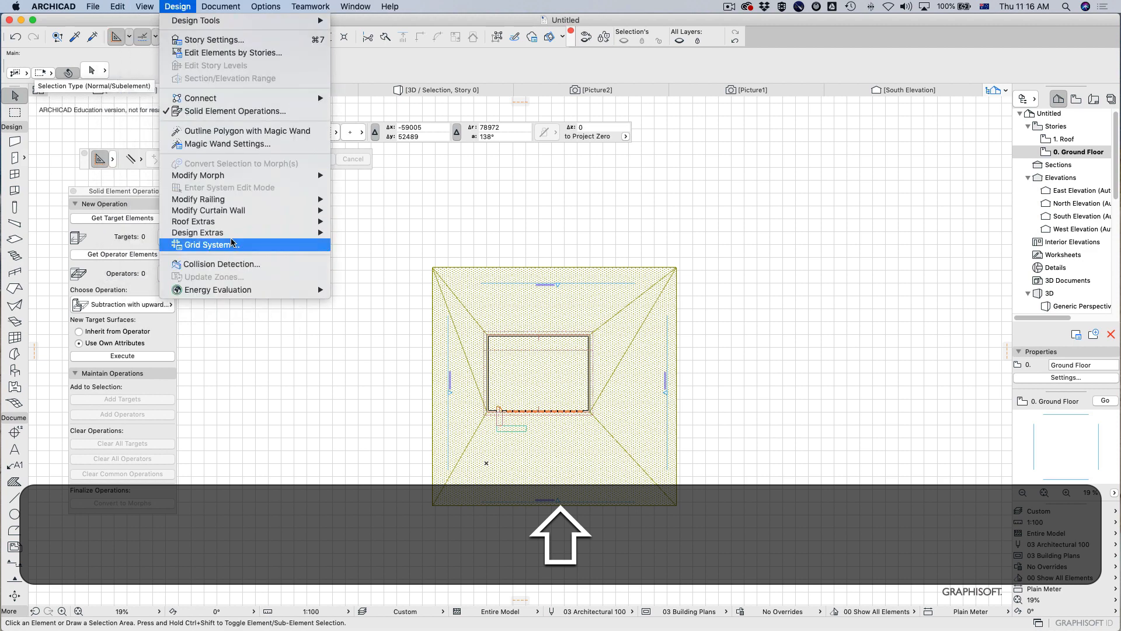
mouse_move(235, 225)
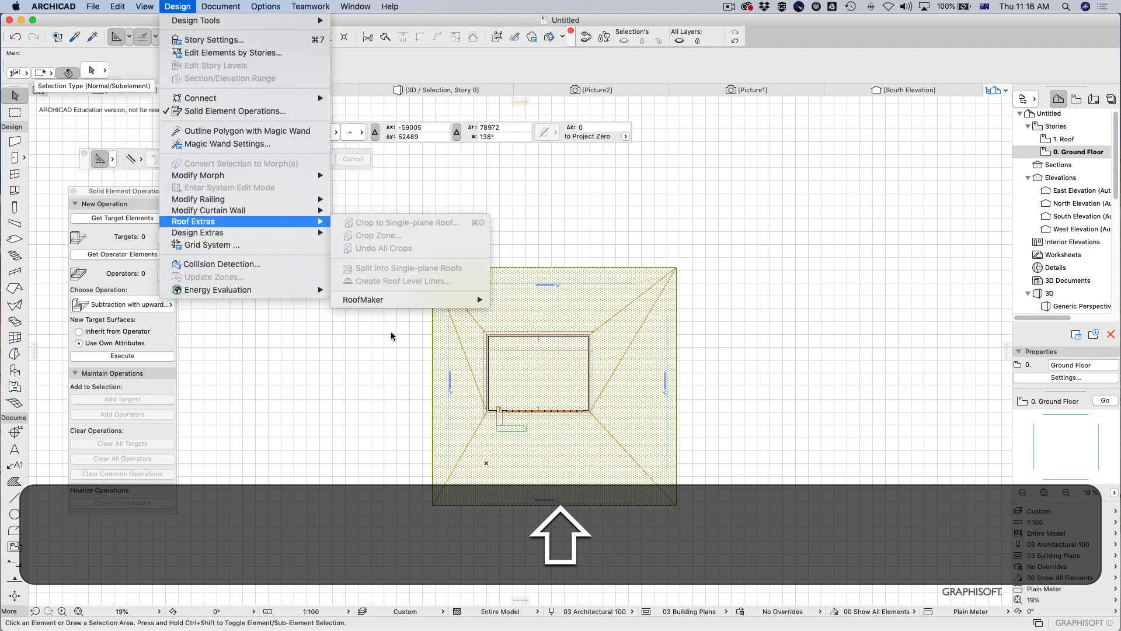
mouse_move(390, 302)
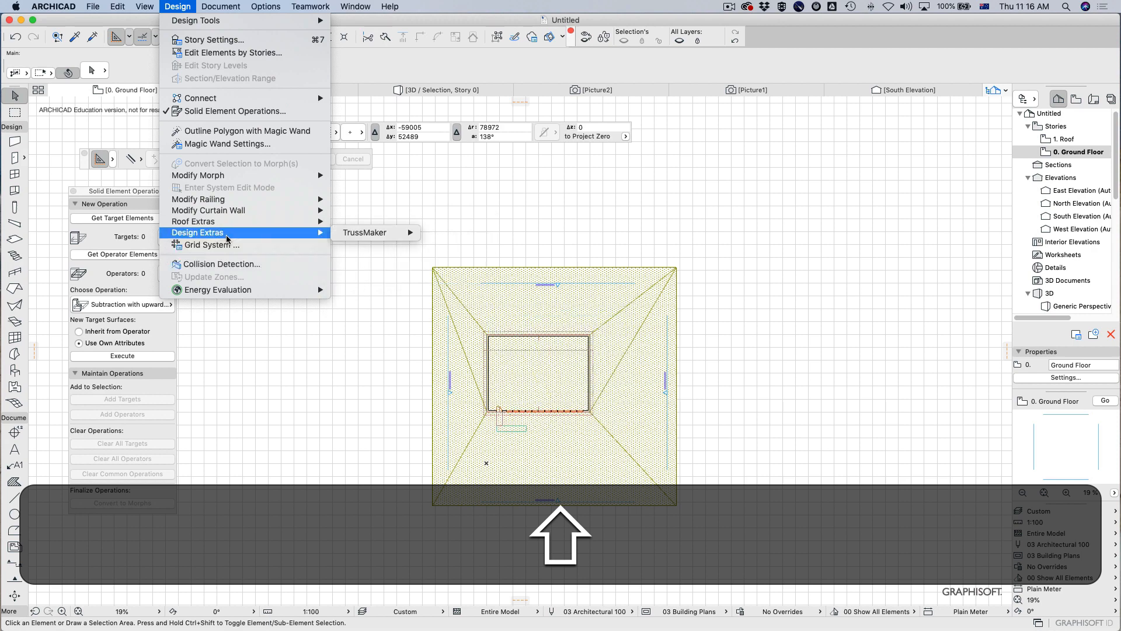
mouse_move(221, 175)
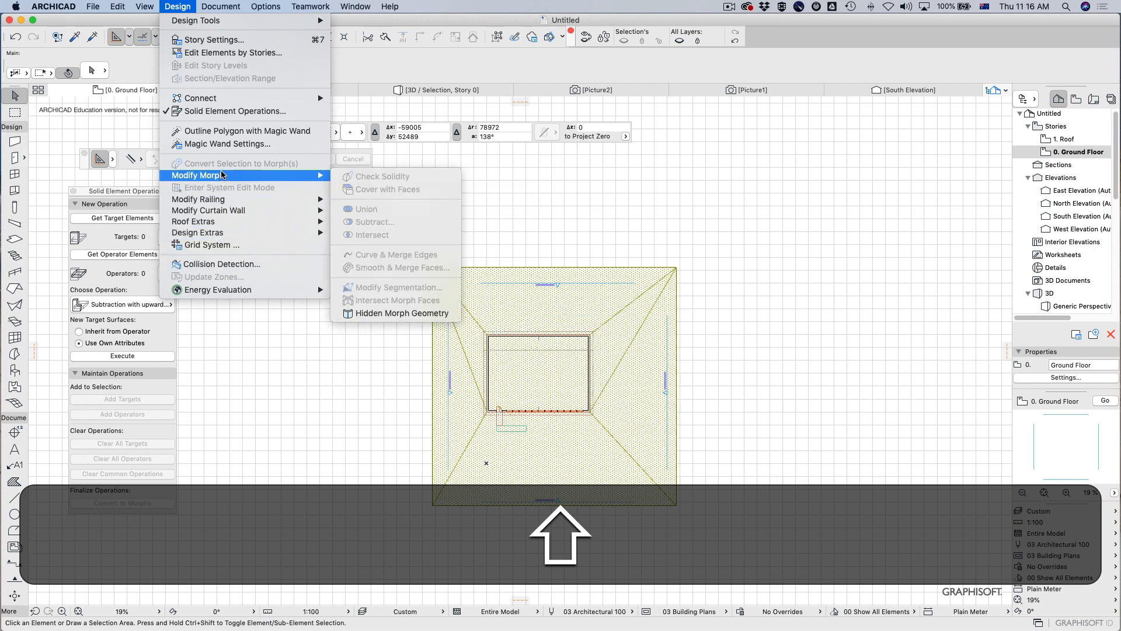
key("shift+Escape")
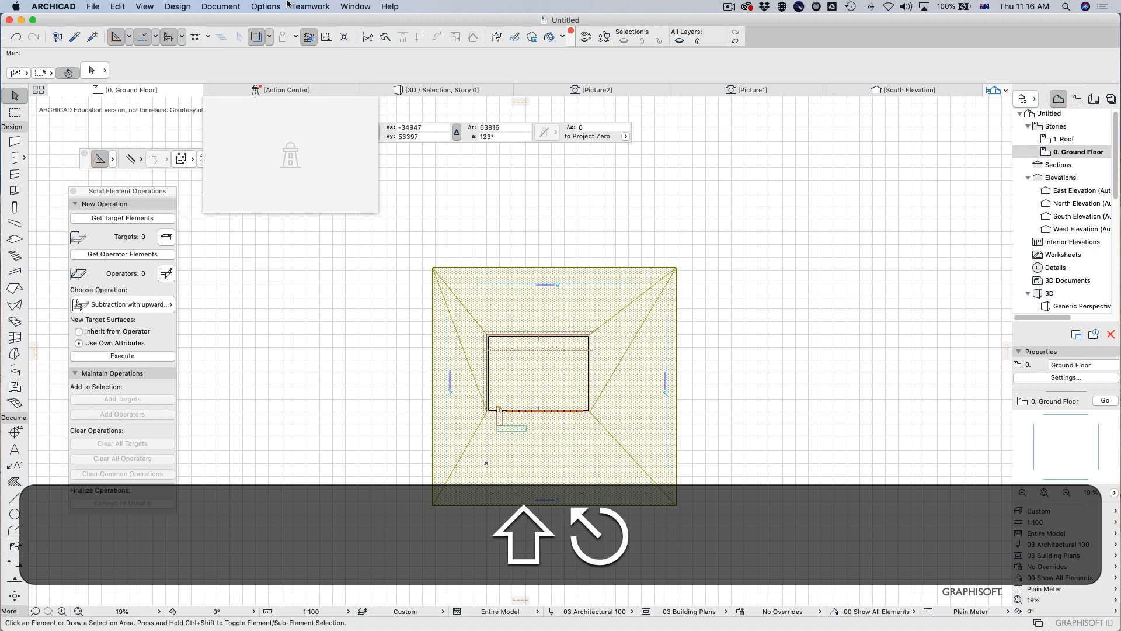
Step: Open the ARCHICAD Downloads web page in Safari and go on to its Add-Ons page
left_click(390, 6)
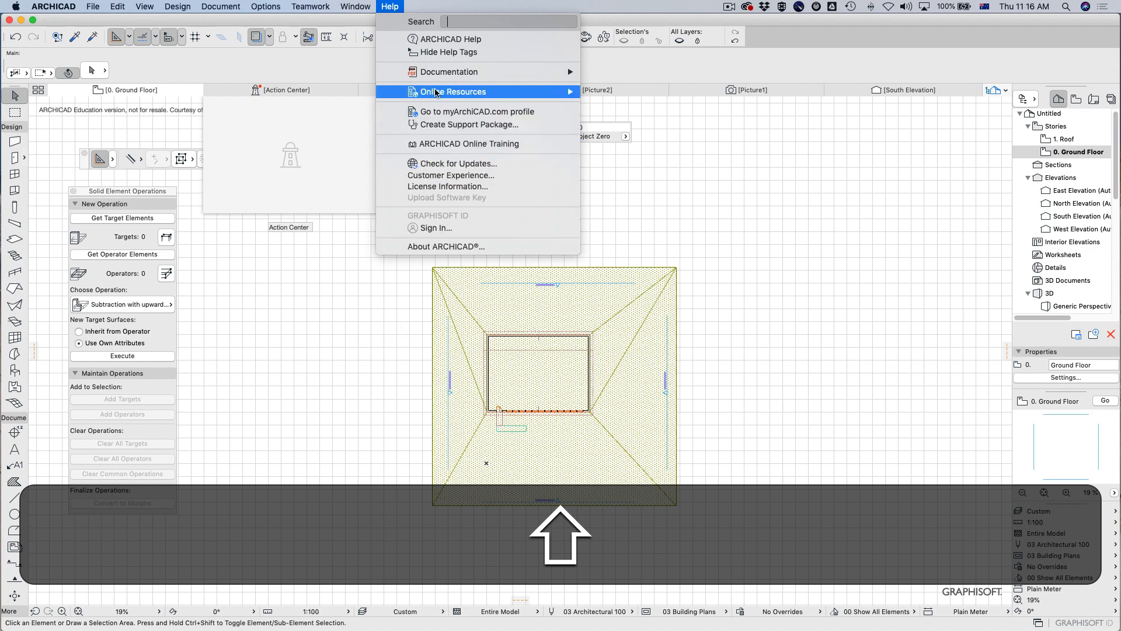
mouse_move(436, 93)
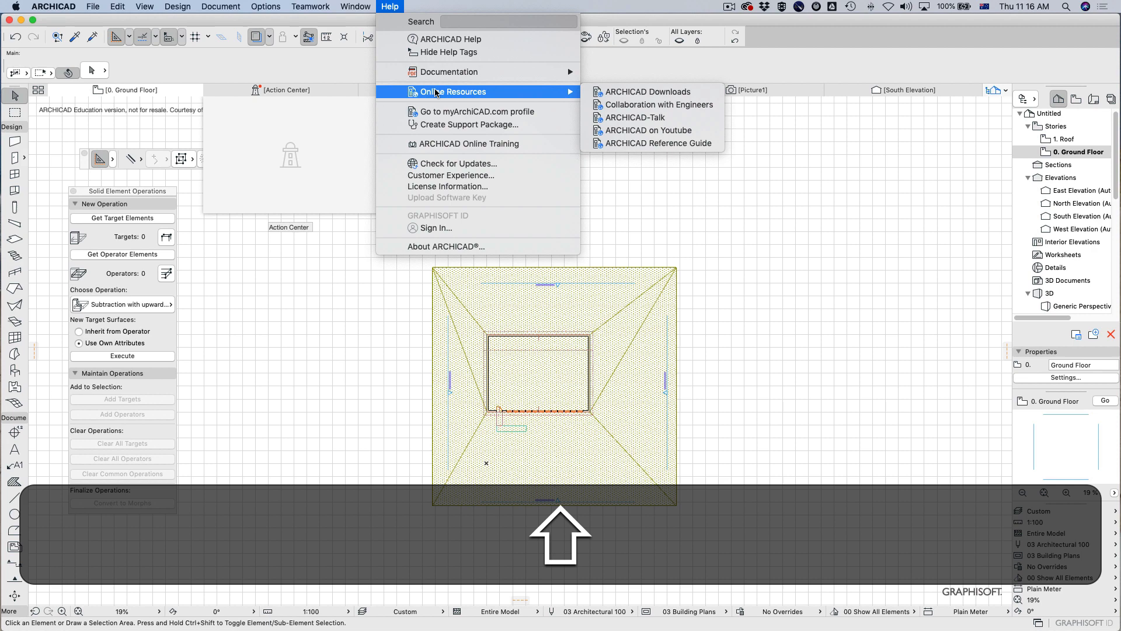
left_click(648, 92)
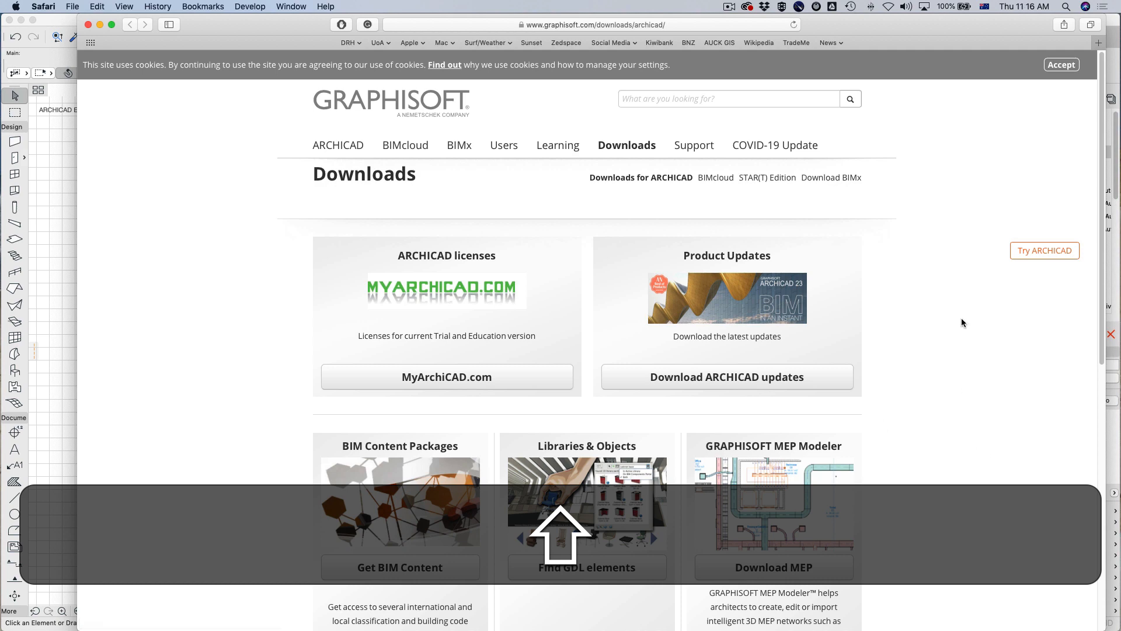
left_click_drag(941, 27, 896, 29)
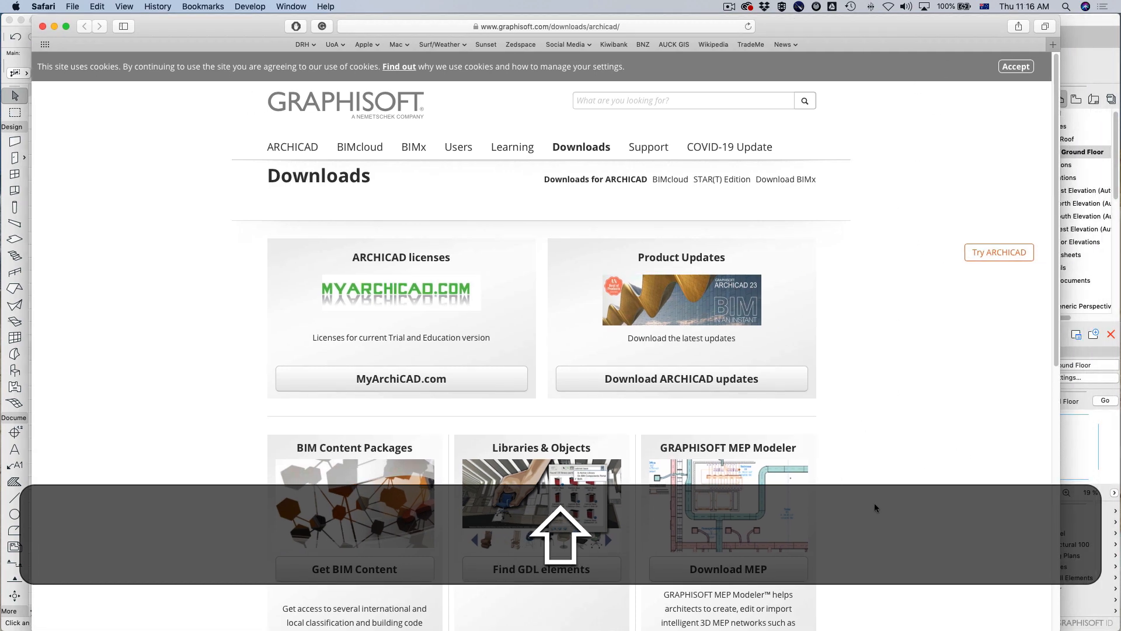
scroll(969, 423, "down", 5)
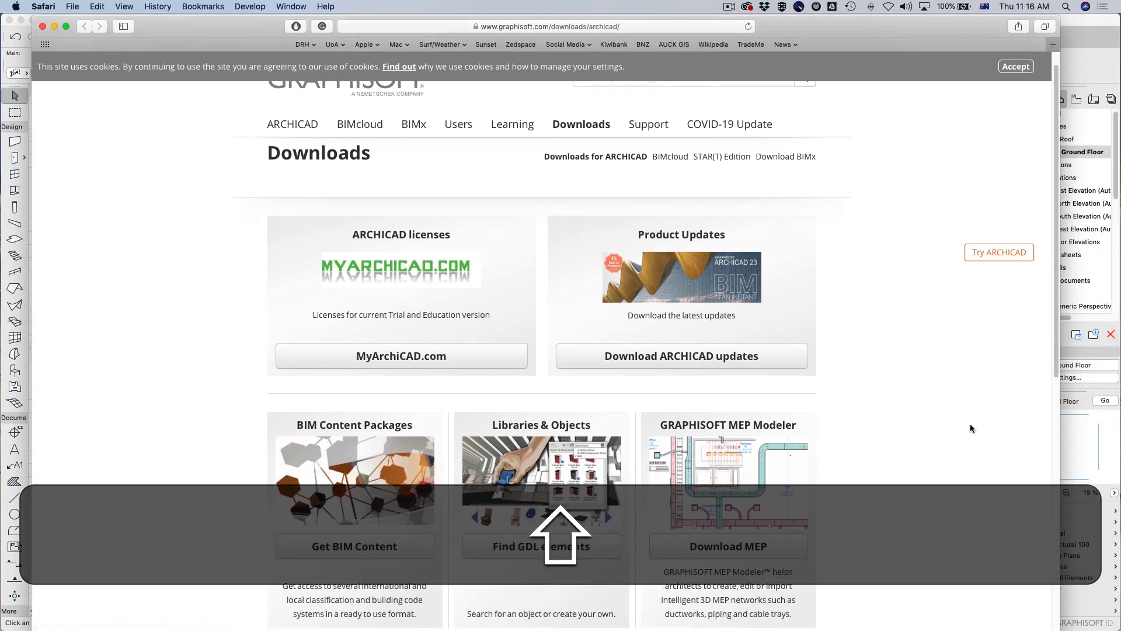
scroll(971, 423, "down", 15)
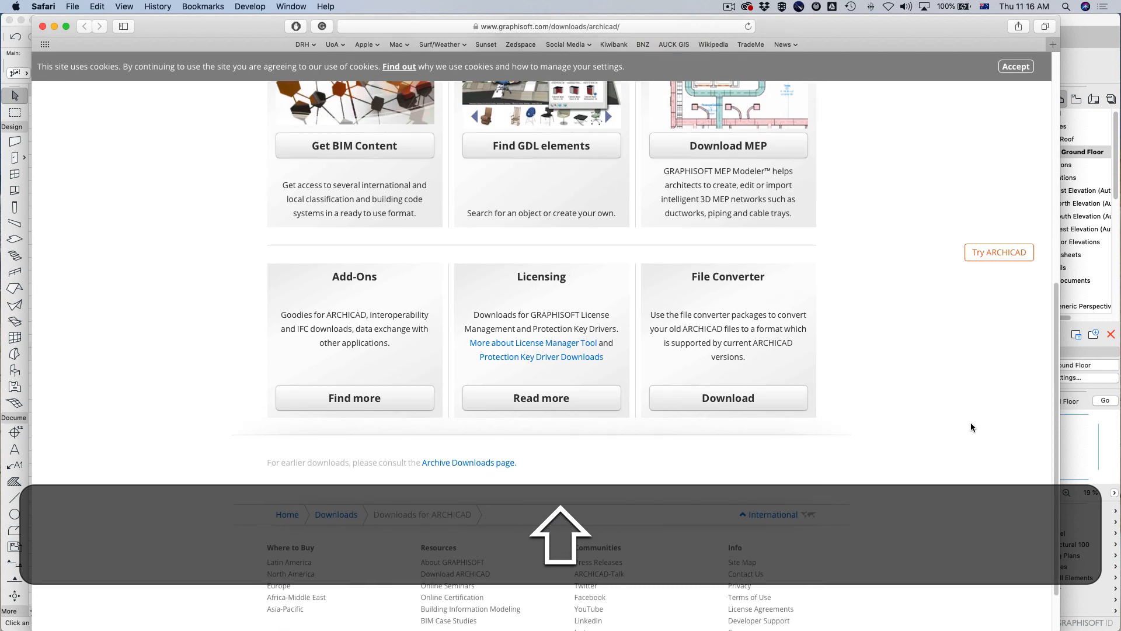
left_click(407, 403)
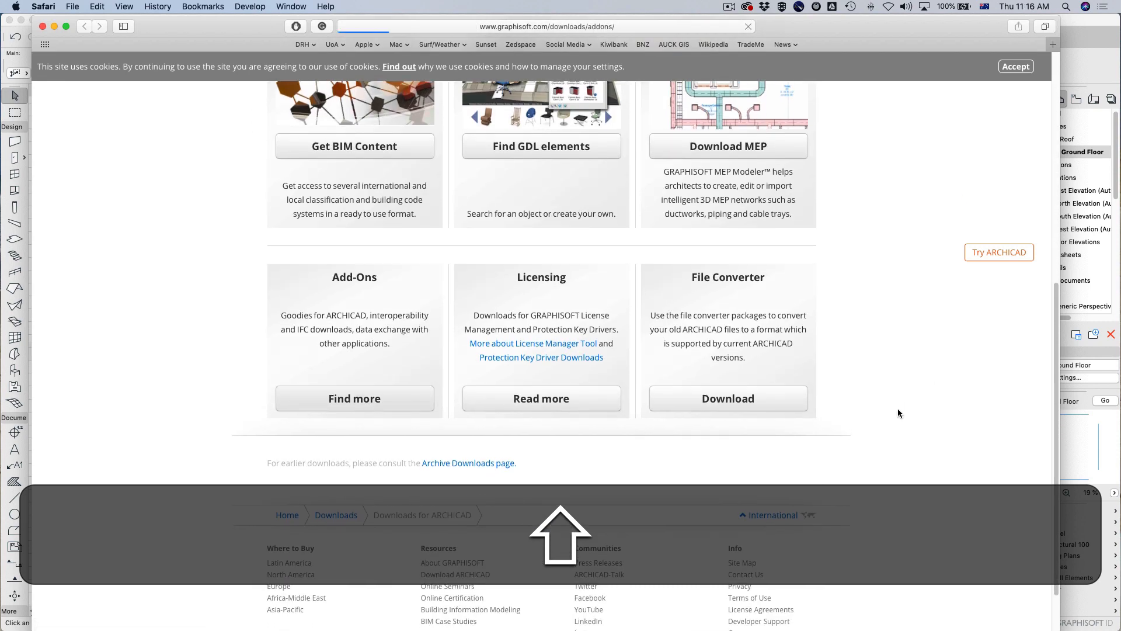
Step: Go to the Goodies for ARCHICAD downloads and open the page for the NZE language version
scroll(917, 419, "down", 5)
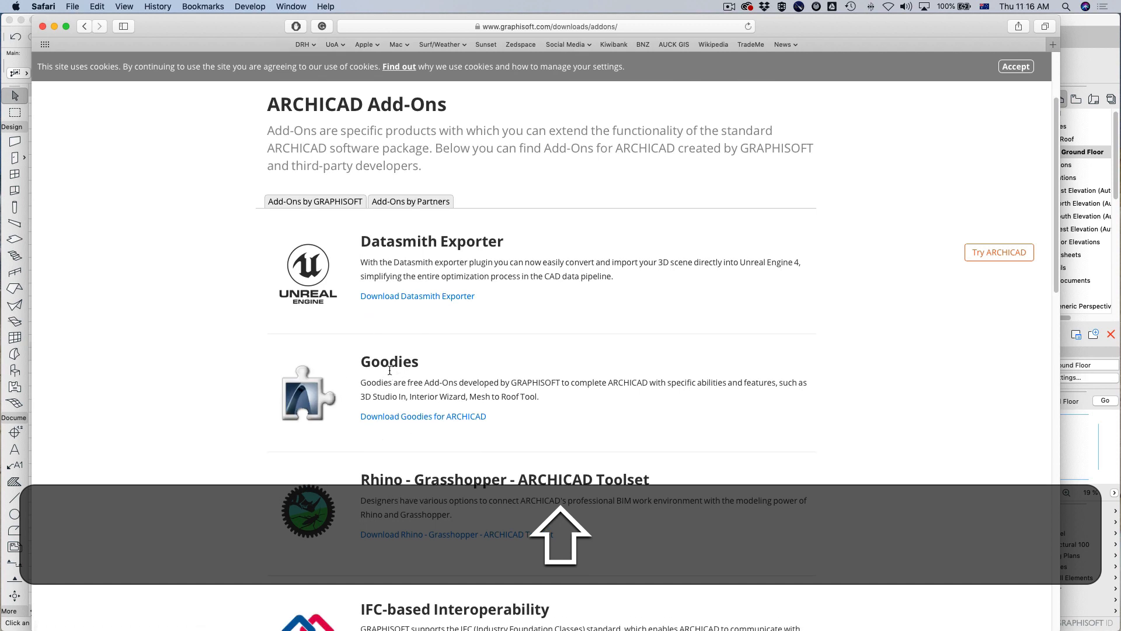
left_click(295, 405)
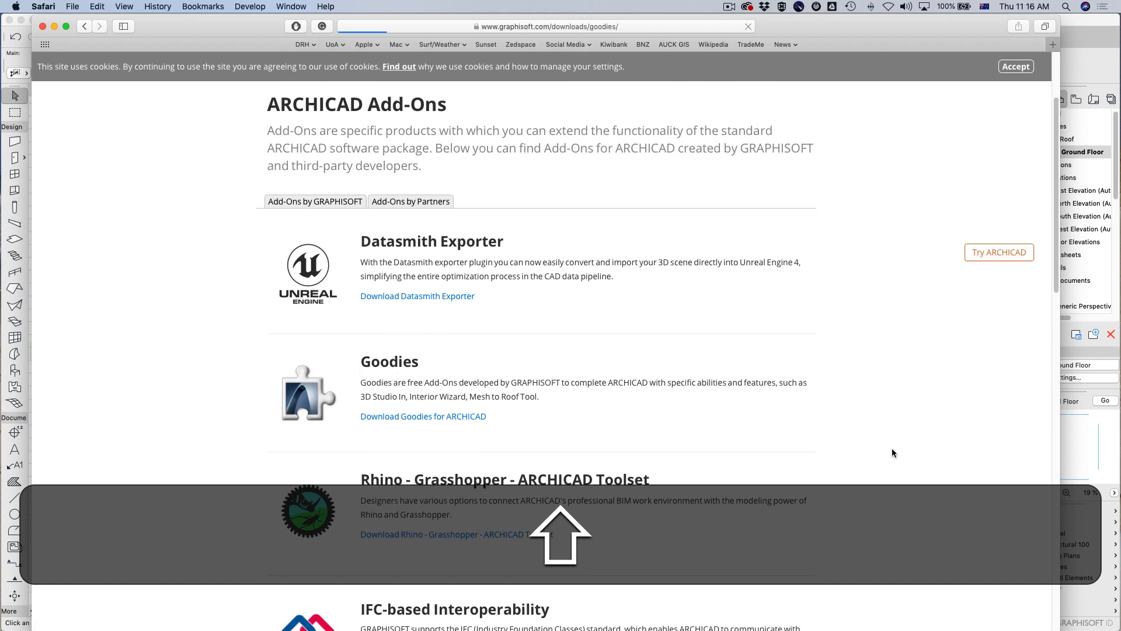
scroll(575, 320, "down", 3)
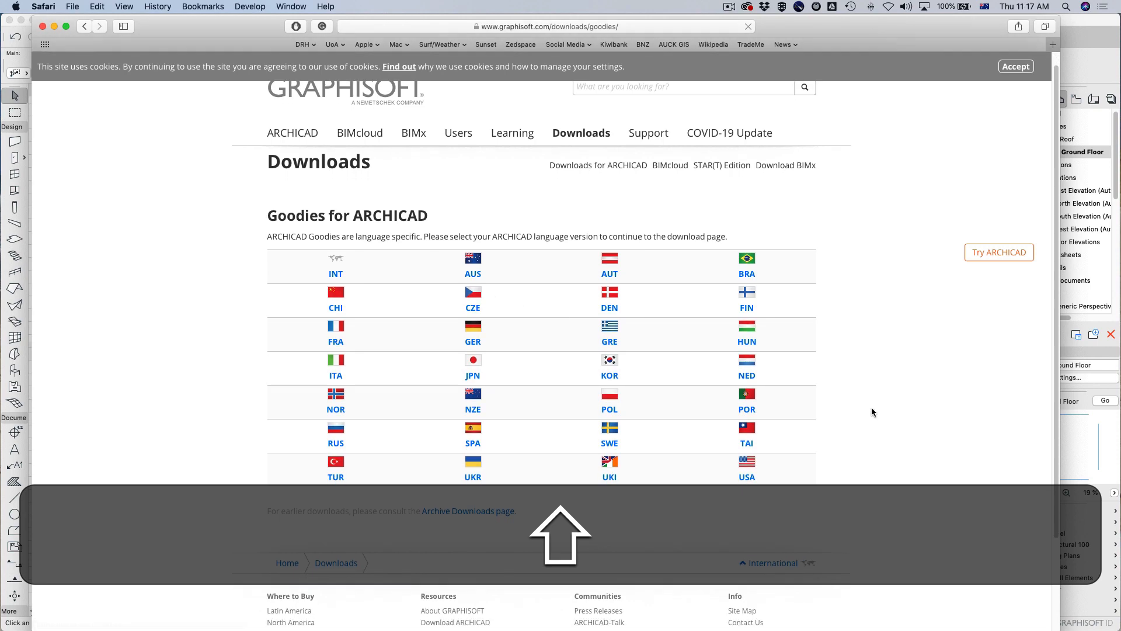
left_click(473, 378)
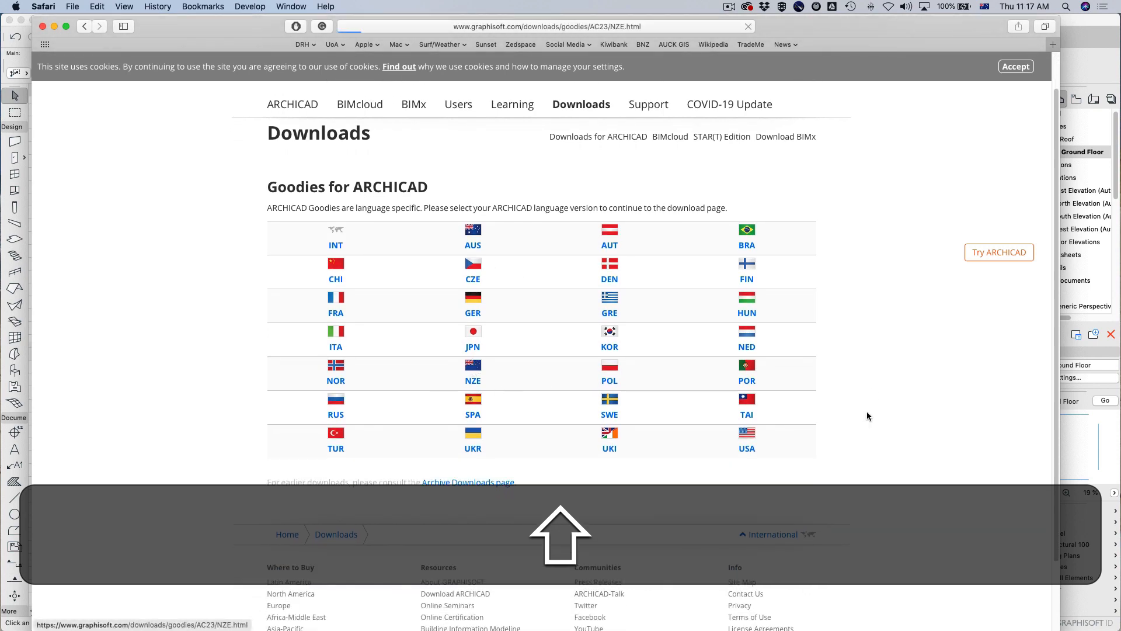
Step: Read the help article on the Accessories add-on from the goodies list, and switch back to ARCHICAD
scroll(918, 444, "down", 10)
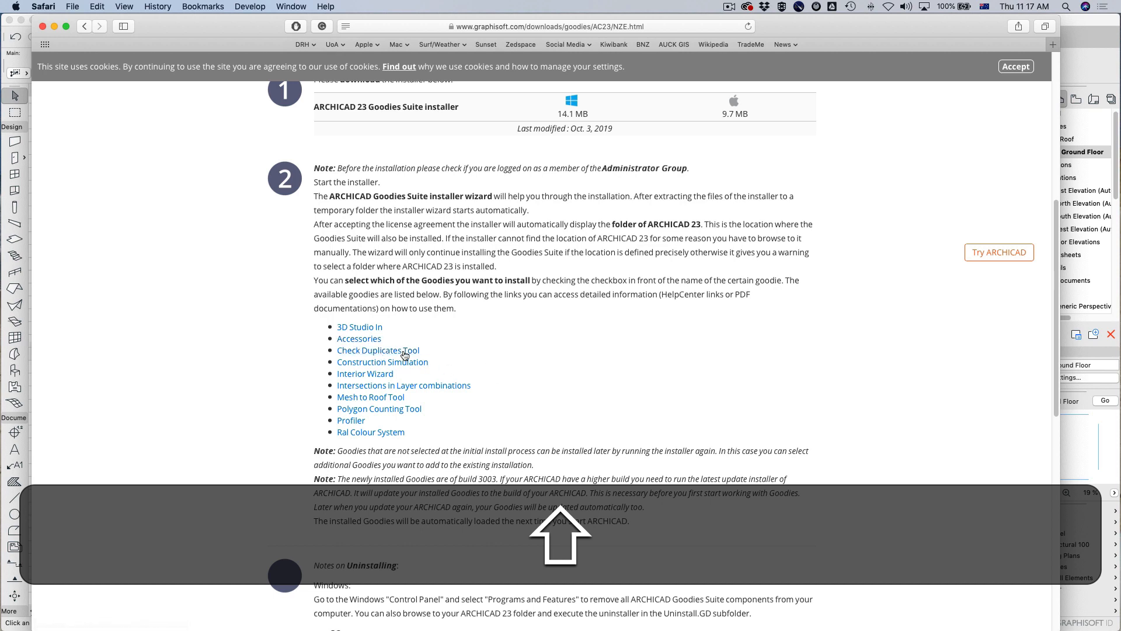
scroll(374, 343, "down", 1)
left_click(376, 344)
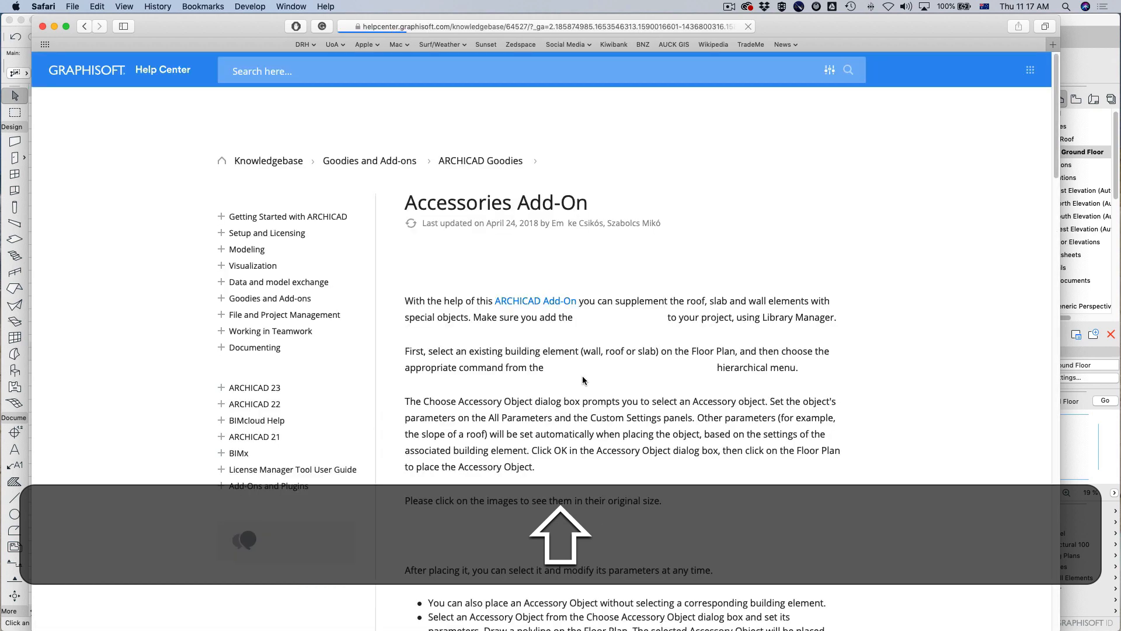
scroll(749, 477, "down", 5)
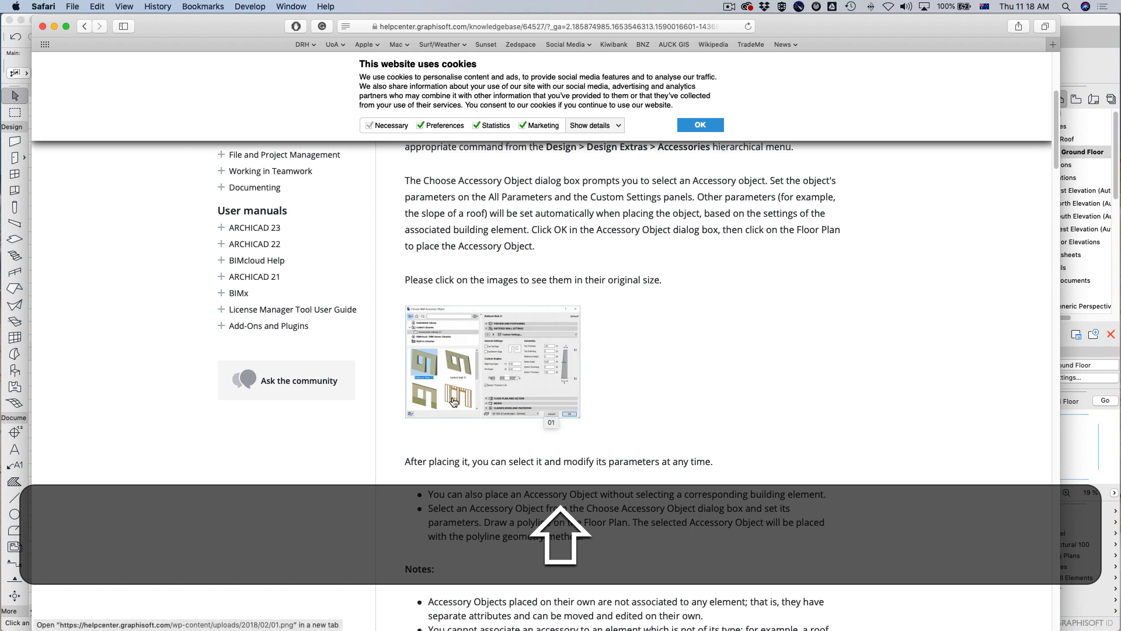
key("shift+super+Tab")
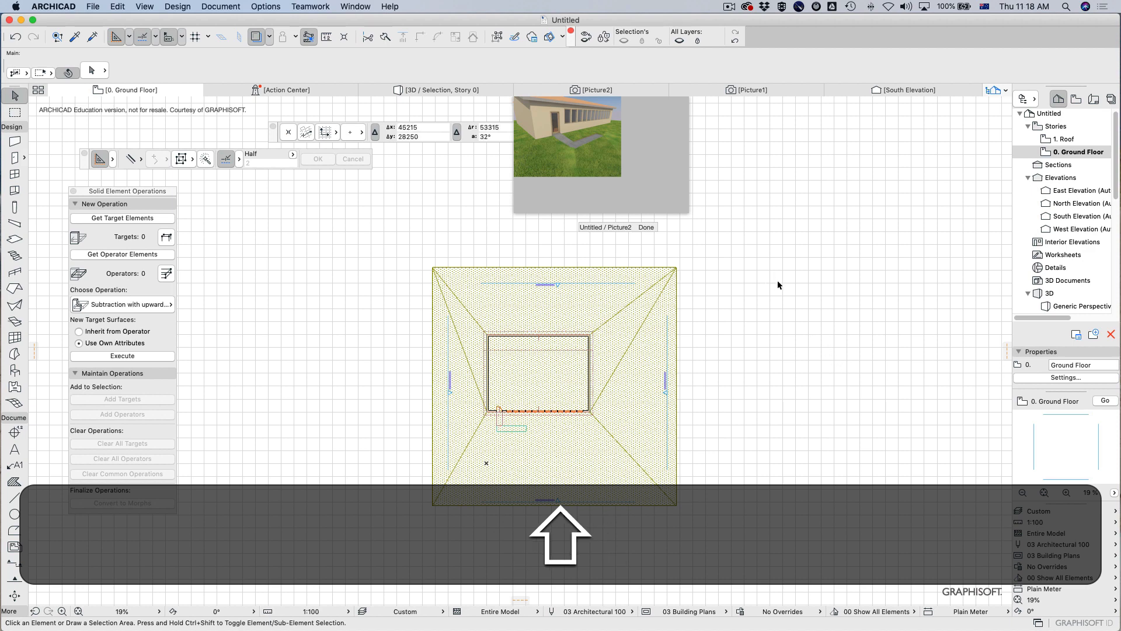
left_click(729, 6)
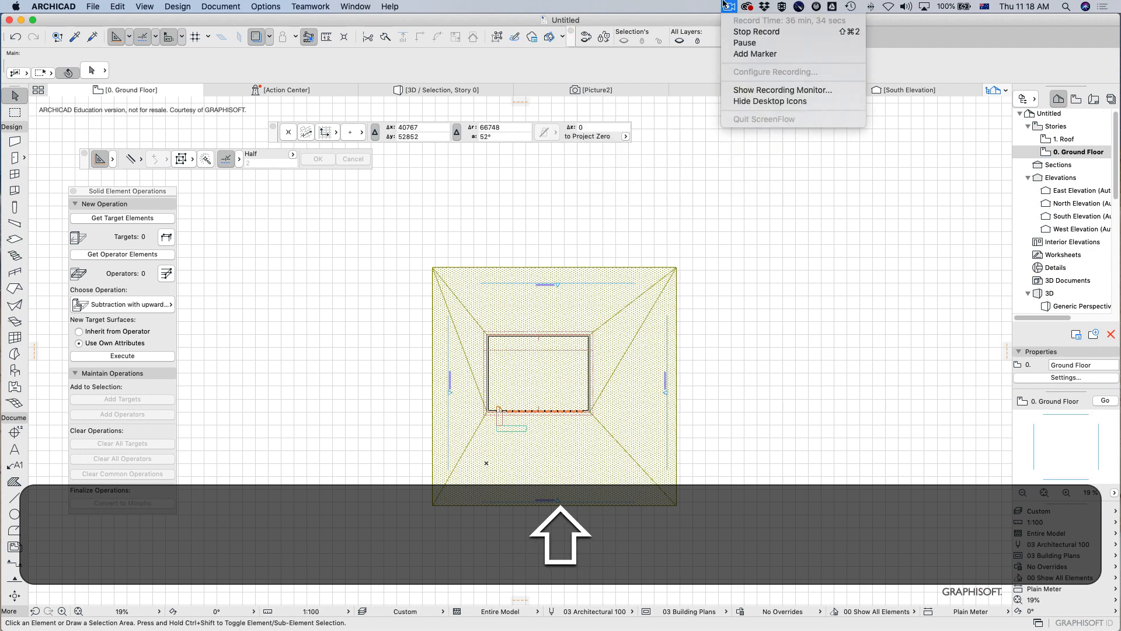